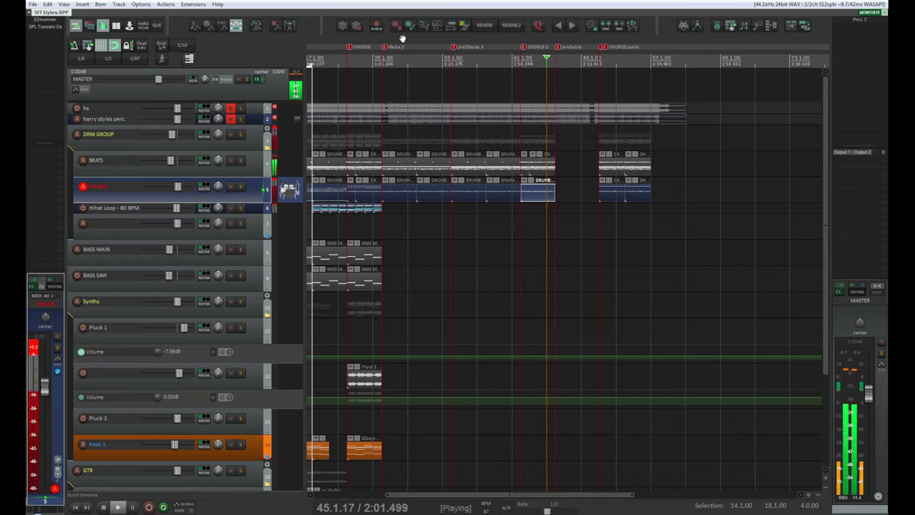
- Play the arrangement around bar 45 and stop playback
{"action": "key", "text": "space"}
{"action": "key", "text": "space"}
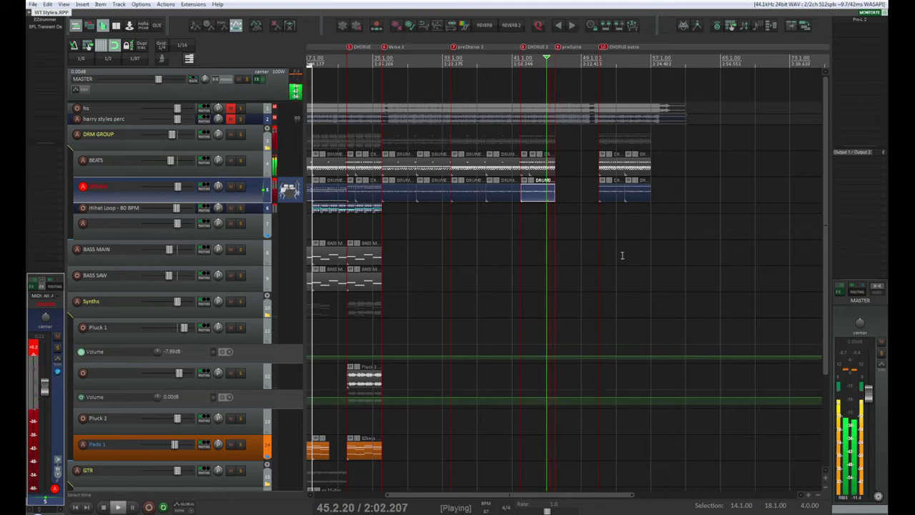
{"action": "key", "text": "space"}
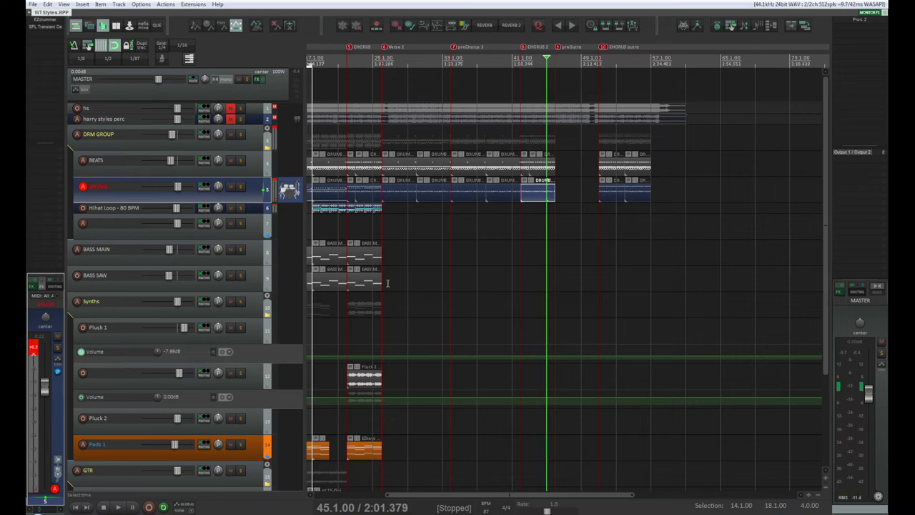
- Play the arrangement from bar 49 and solo the harry styles perc track
{"action": "scroll", "coordinate": [354, 285], "scroll_direction": "up", "scroll_amount": 3}
{"action": "scroll", "coordinate": [354, 285], "scroll_direction": "down", "scroll_amount": 3}
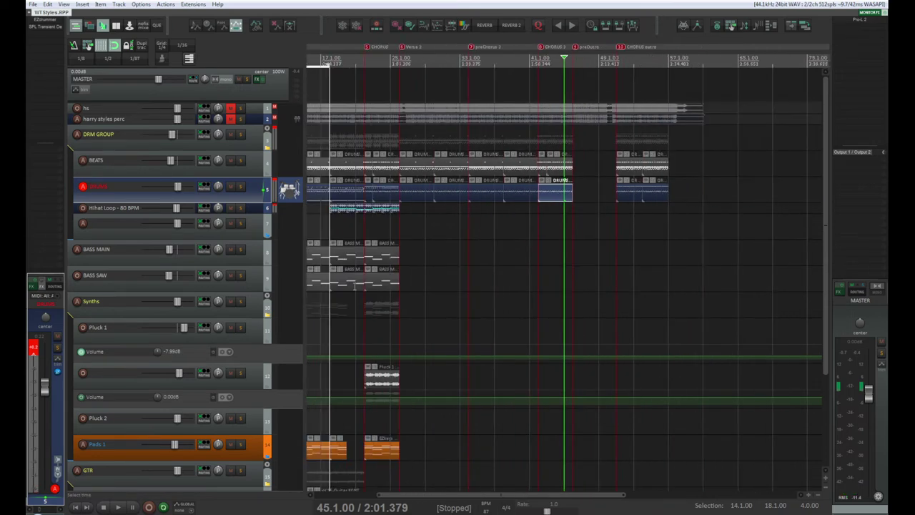
{"action": "scroll", "coordinate": [355, 196], "scroll_direction": "up", "scroll_amount": 2}
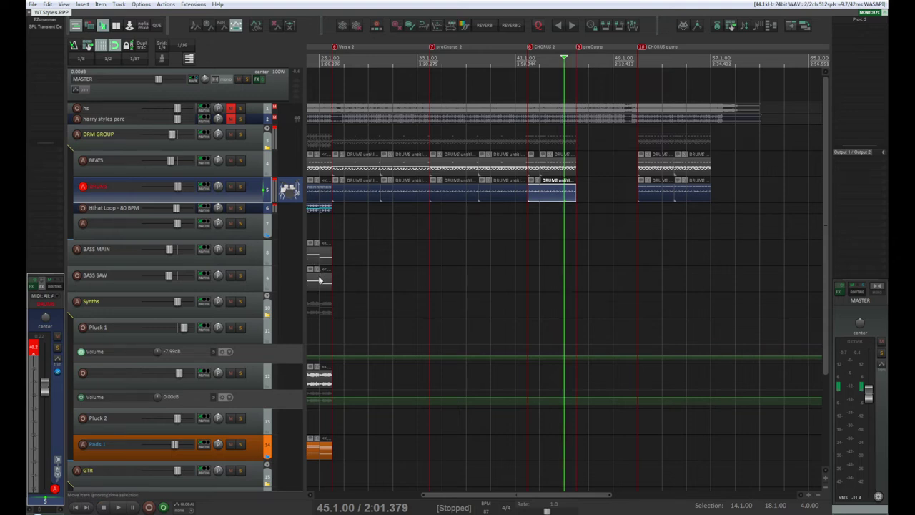
{"action": "scroll", "coordinate": [320, 280], "scroll_direction": "up", "scroll_amount": 2}
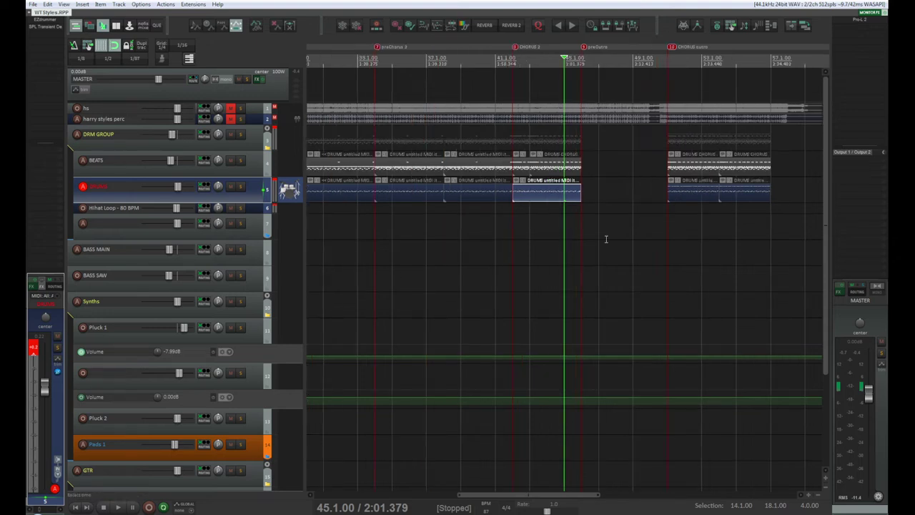
{"action": "left_click", "coordinate": [634, 59]}
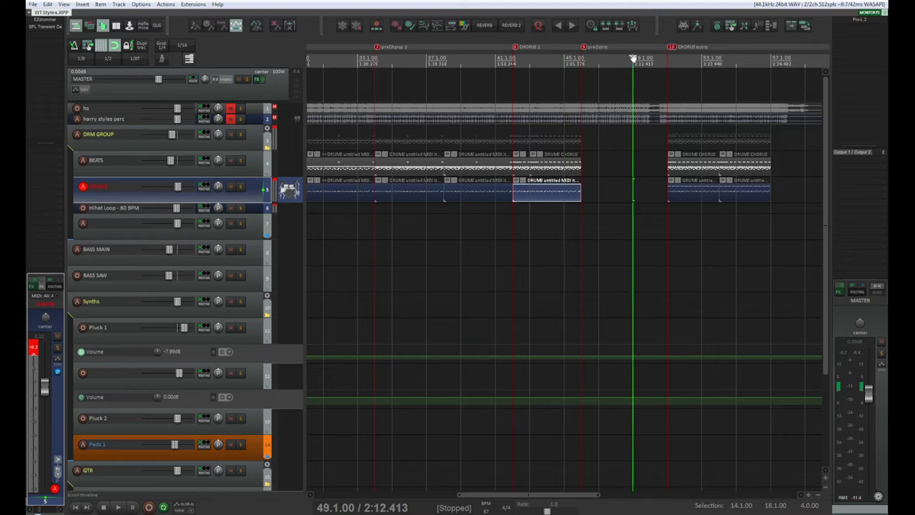
{"action": "key", "text": "space"}
{"action": "left_click", "coordinate": [241, 118]}
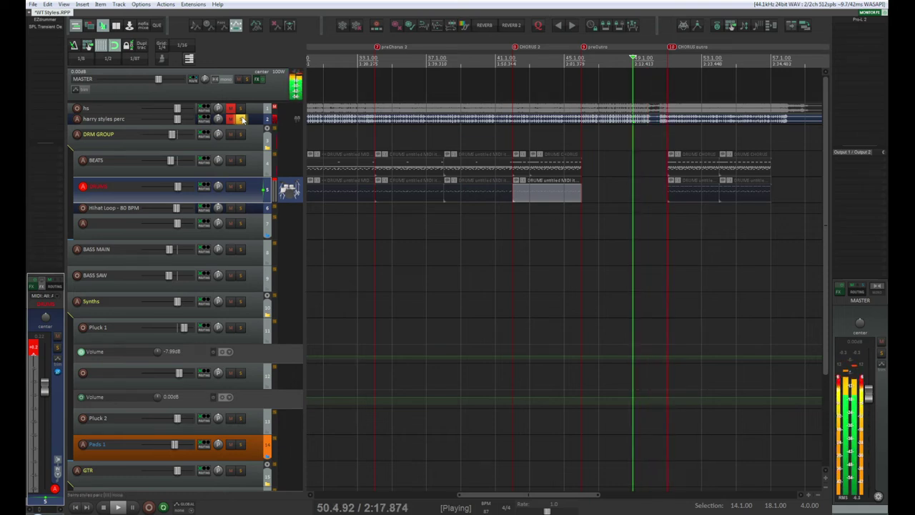
{"action": "key", "text": "space"}
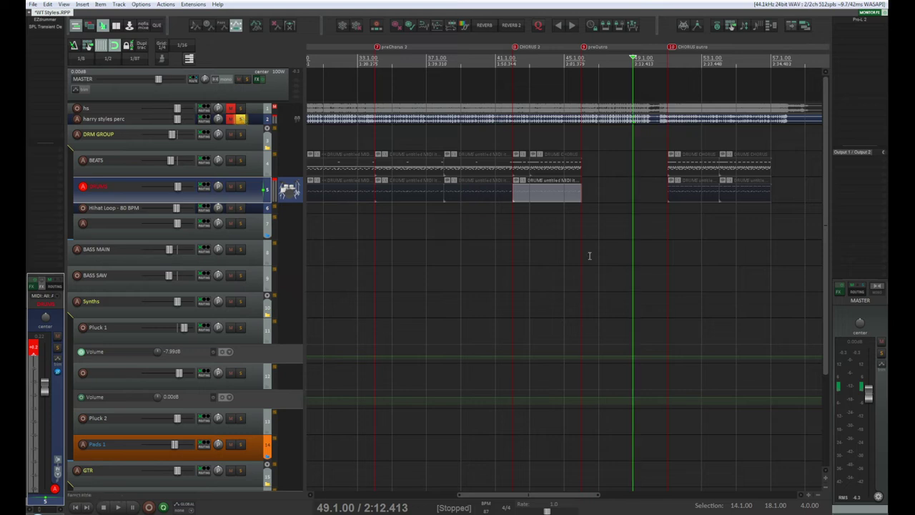
- Examine the arrangement between the preOutro and CHORUS outro markers, moving the edit cursor to bar 53 and back to bar 47
{"action": "scroll", "coordinate": [603, 261], "scroll_direction": "down", "scroll_amount": 2}
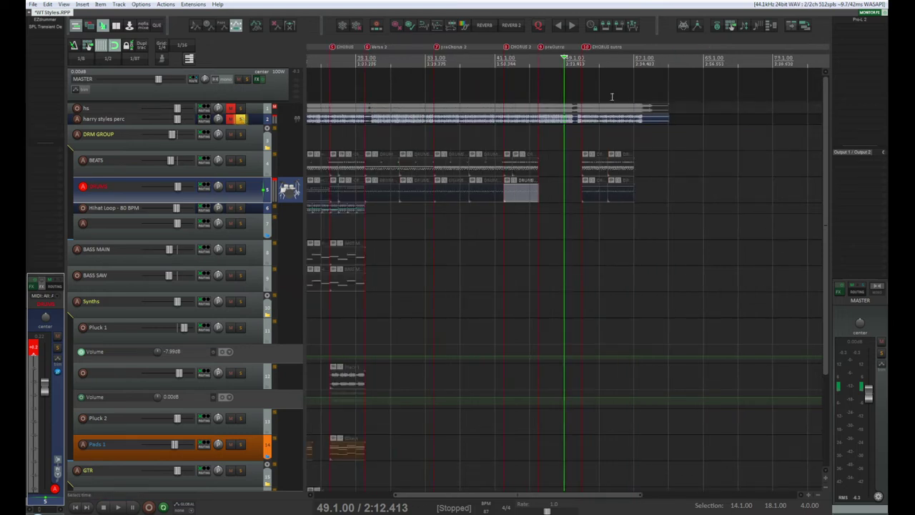
{"action": "left_click", "coordinate": [599, 57]}
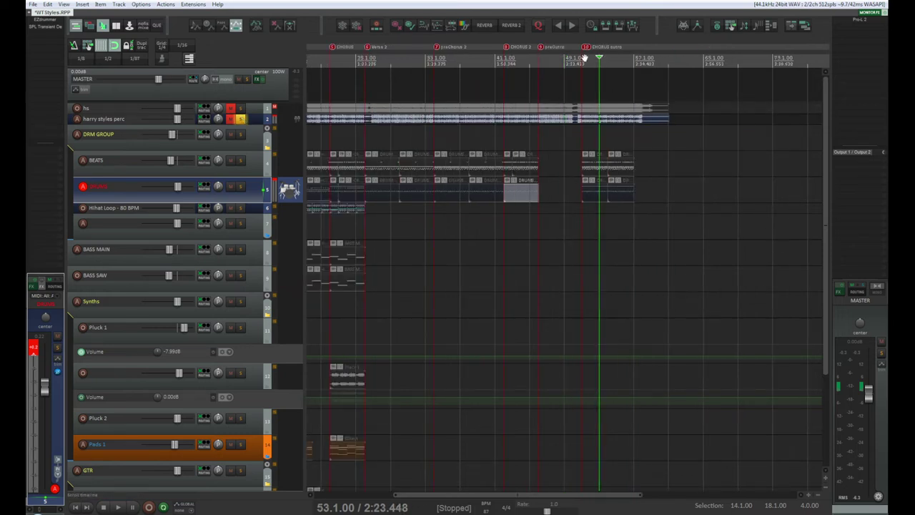
{"action": "scroll", "coordinate": [608, 313], "scroll_direction": "up", "scroll_amount": 5}
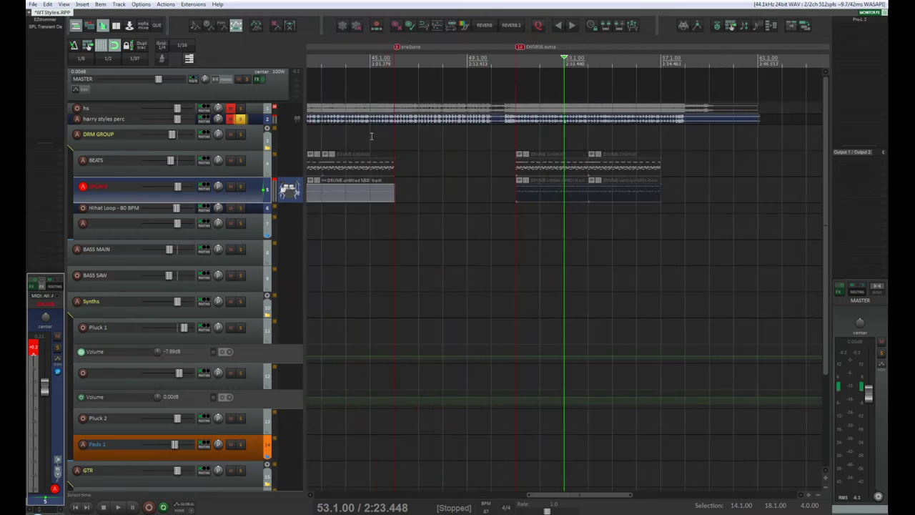
{"action": "scroll", "coordinate": [396, 64], "scroll_direction": "up", "scroll_amount": 1}
{"action": "scroll", "coordinate": [398, 68], "scroll_direction": "up", "scroll_amount": 2}
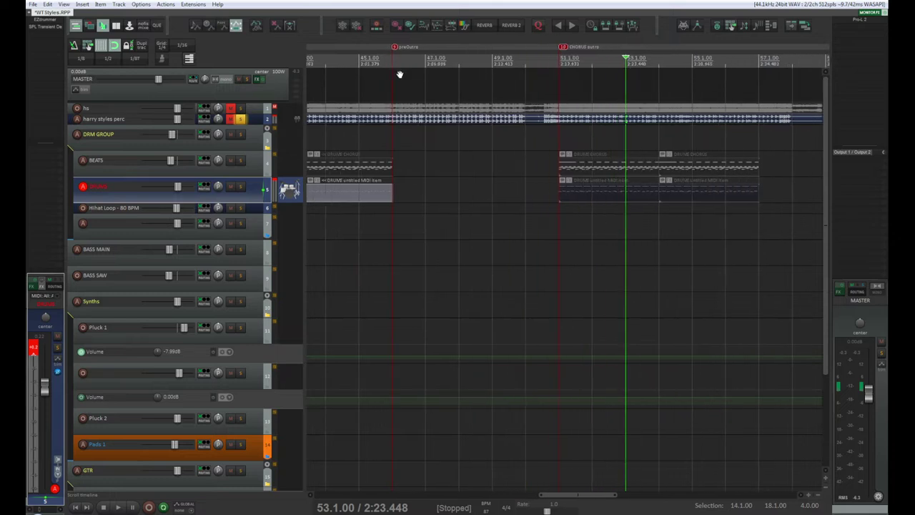
{"action": "scroll", "coordinate": [401, 50], "scroll_direction": "down", "scroll_amount": 3}
{"action": "scroll", "coordinate": [415, 50], "scroll_direction": "up", "scroll_amount": 2}
{"action": "scroll", "coordinate": [440, 64], "scroll_direction": "up", "scroll_amount": 2}
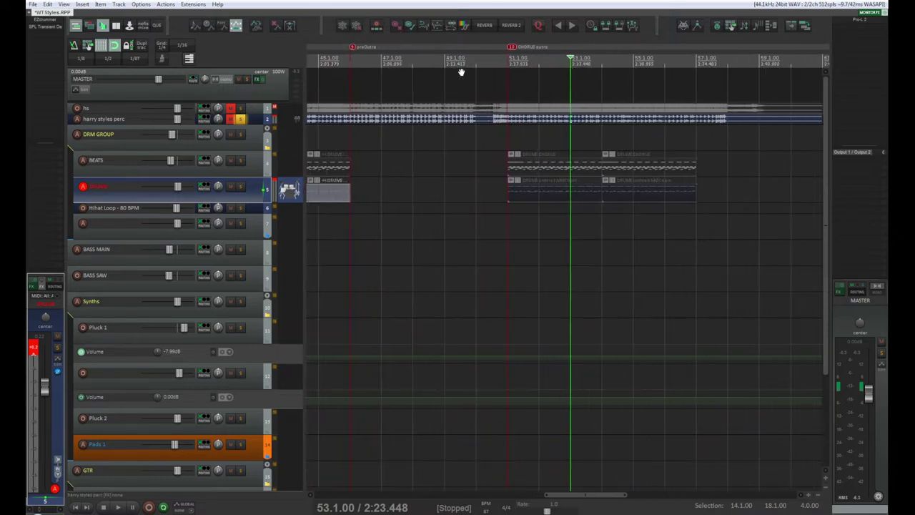
{"action": "scroll", "coordinate": [340, 64], "scroll_direction": "down", "scroll_amount": 2}
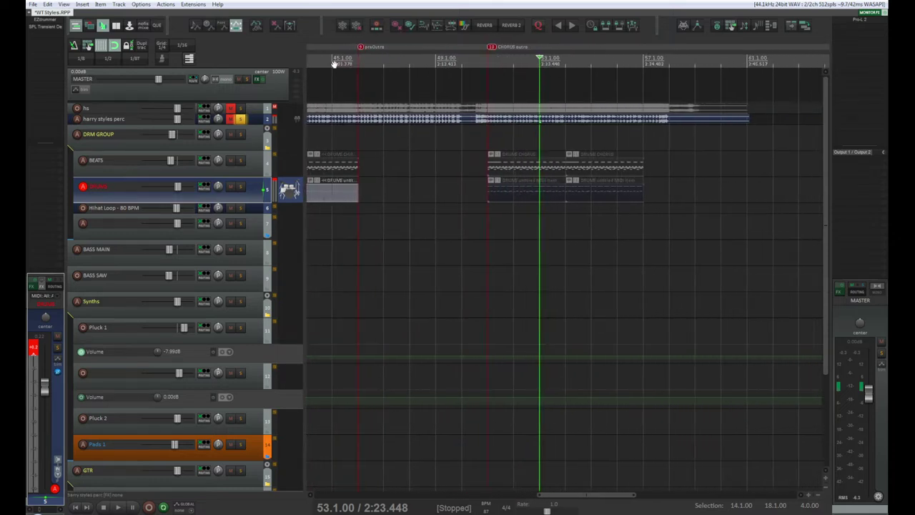
{"action": "left_click", "coordinate": [384, 60]}
{"action": "left_click_drag", "start_coordinate": [383, 47], "coordinate": [511, 49]}
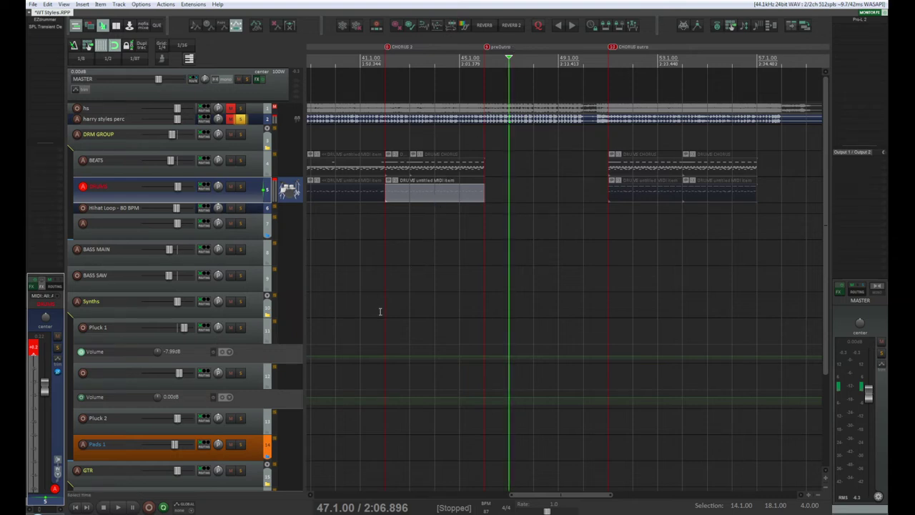
- Delete all DRUMS track items from the Verse 2 marker up to the preOutro marker
{"action": "scroll", "coordinate": [379, 310], "scroll_direction": "down", "scroll_amount": 2}
{"action": "left_click", "coordinate": [390, 164]}
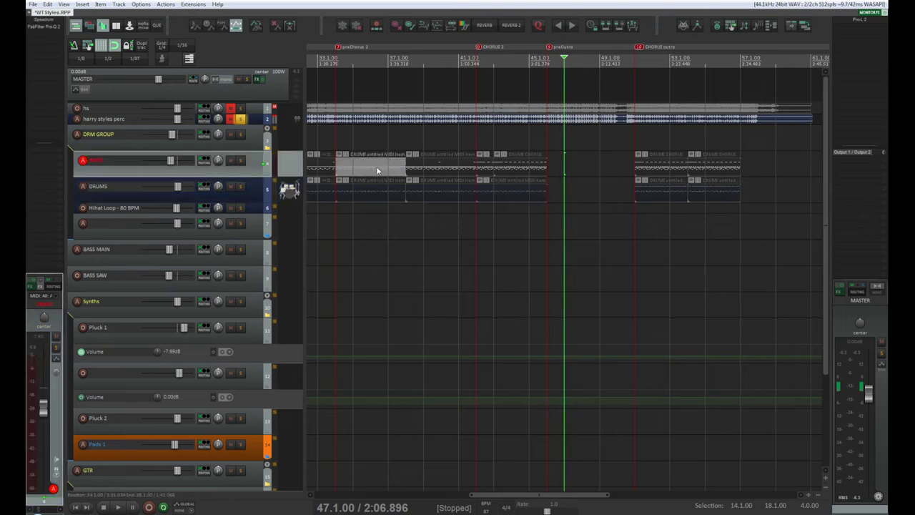
{"action": "left_click", "coordinate": [433, 170]}
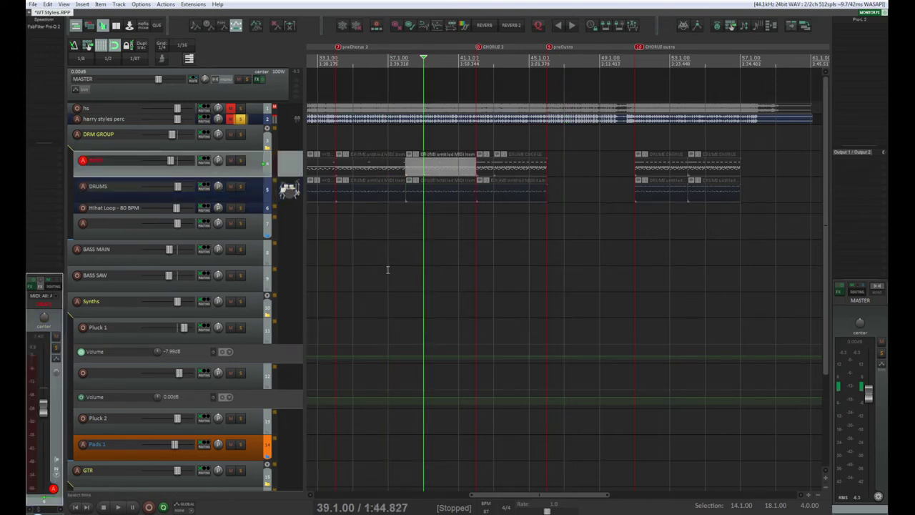
{"action": "scroll", "coordinate": [389, 268], "scroll_direction": "down", "scroll_amount": 2}
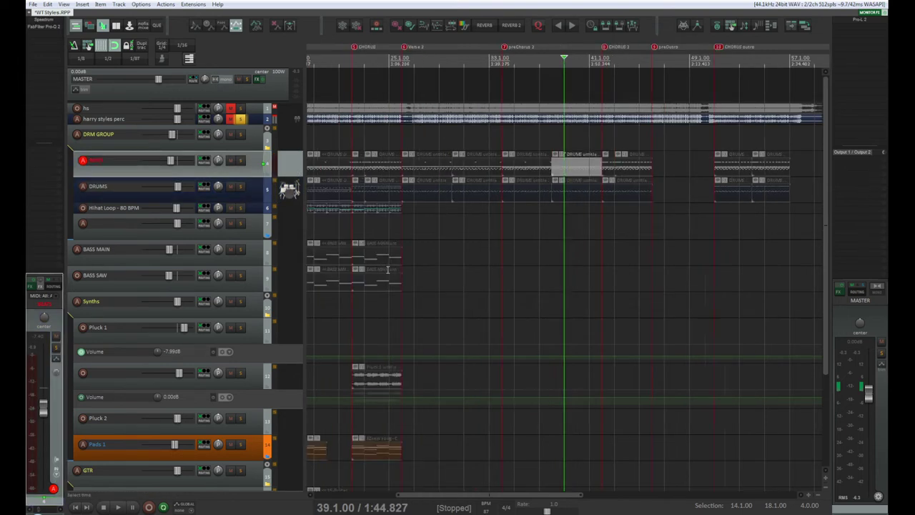
{"action": "left_click", "coordinate": [423, 194]}
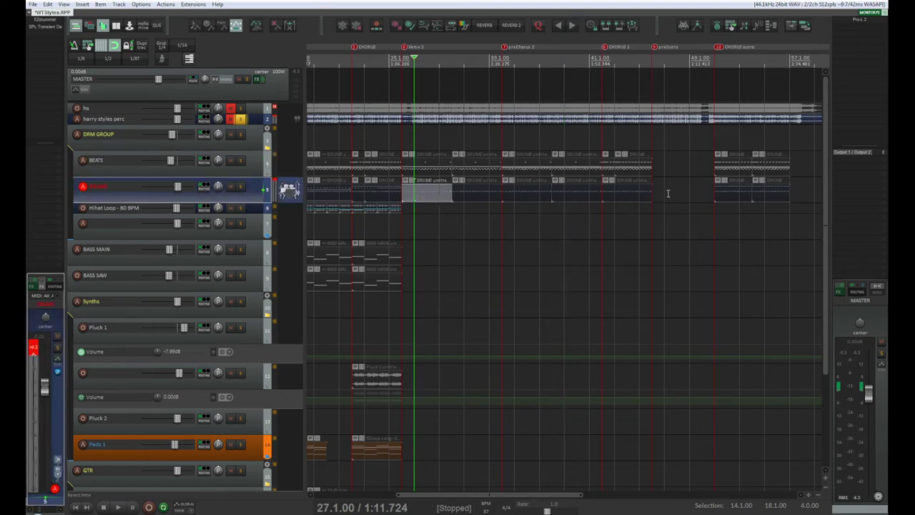
{"action": "left_click_drag", "start_coordinate": [666, 193], "coordinate": [419, 198]}
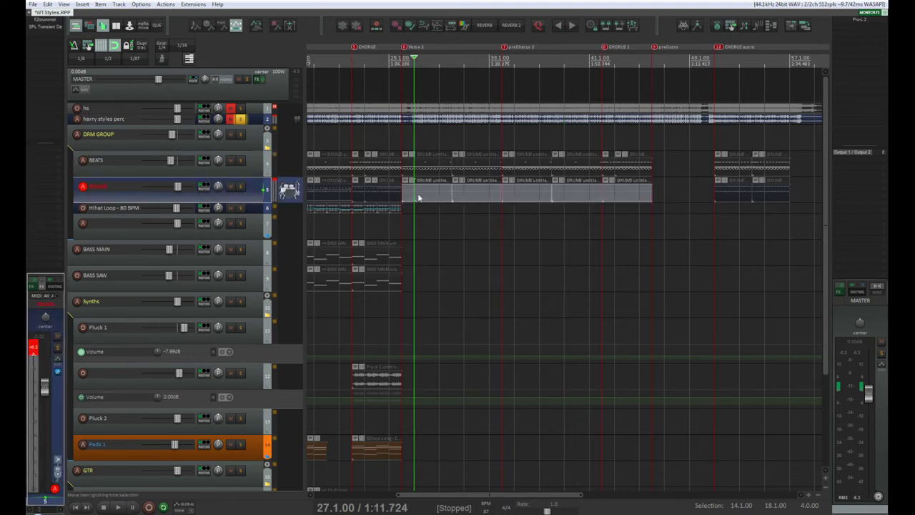
{"action": "key", "text": "Delete"}
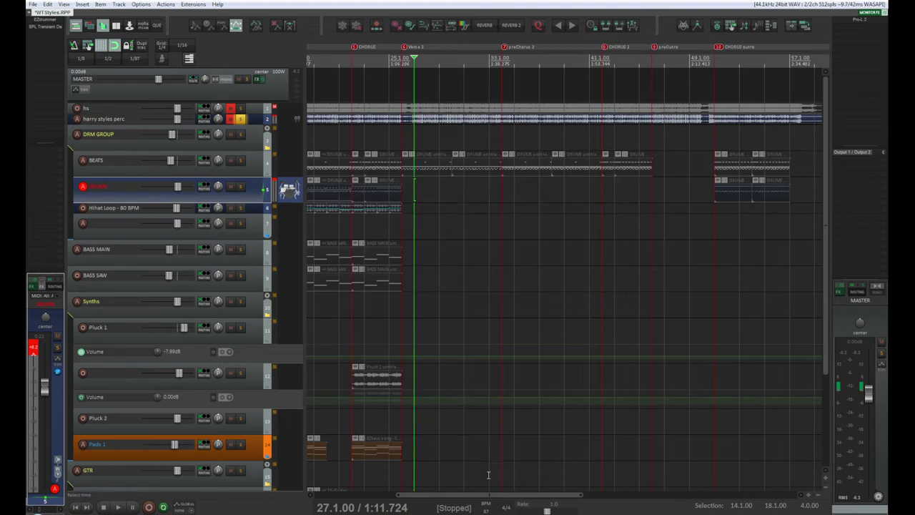
- Copy the four consecutive DRUMS items that begin at VERSE 1 so the copies start at the Verse 2 marker
{"action": "left_click_drag", "start_coordinate": [490, 495], "coordinate": [401, 496]}
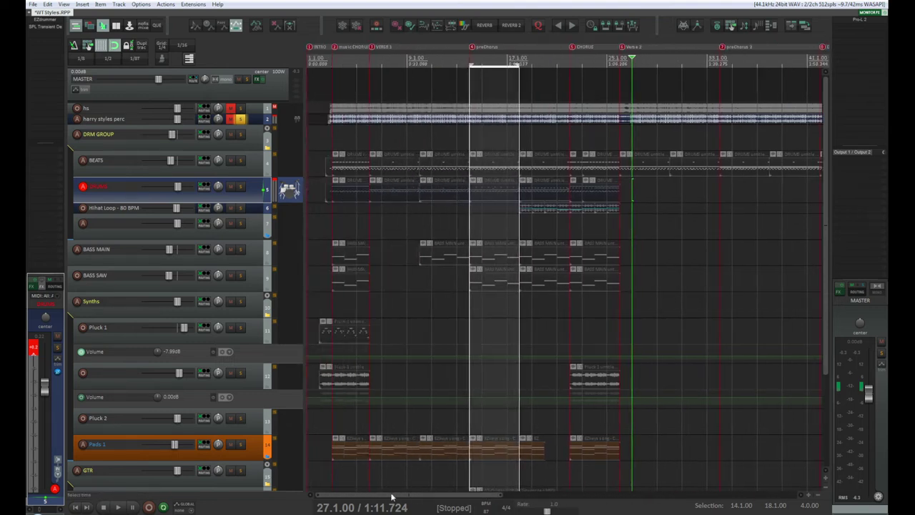
{"action": "left_click", "coordinate": [387, 188]}
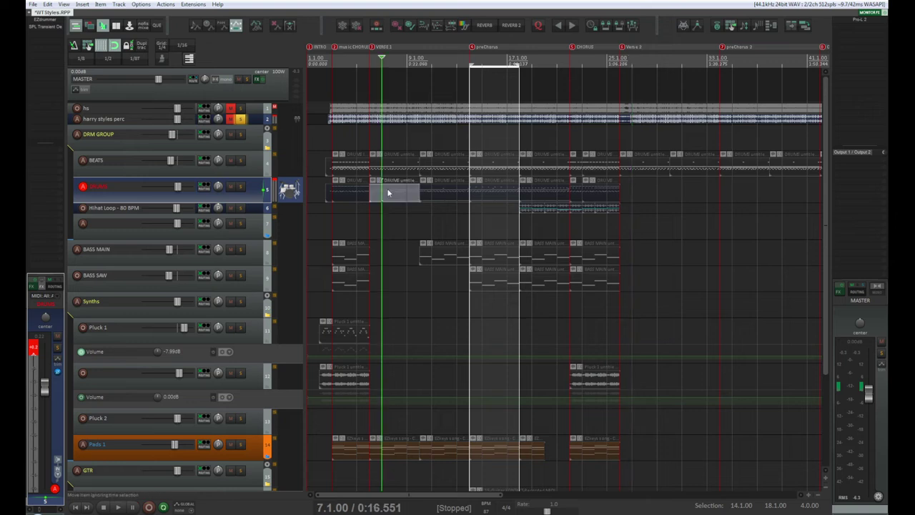
{"action": "left_click", "coordinate": [544, 191], "text": "shift"}
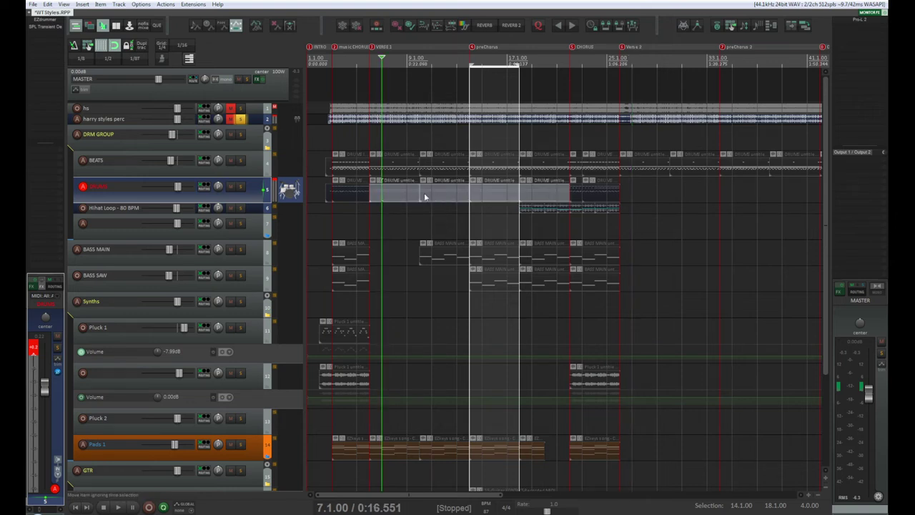
{"action": "left_click_drag", "start_coordinate": [405, 198], "coordinate": [679, 201]}
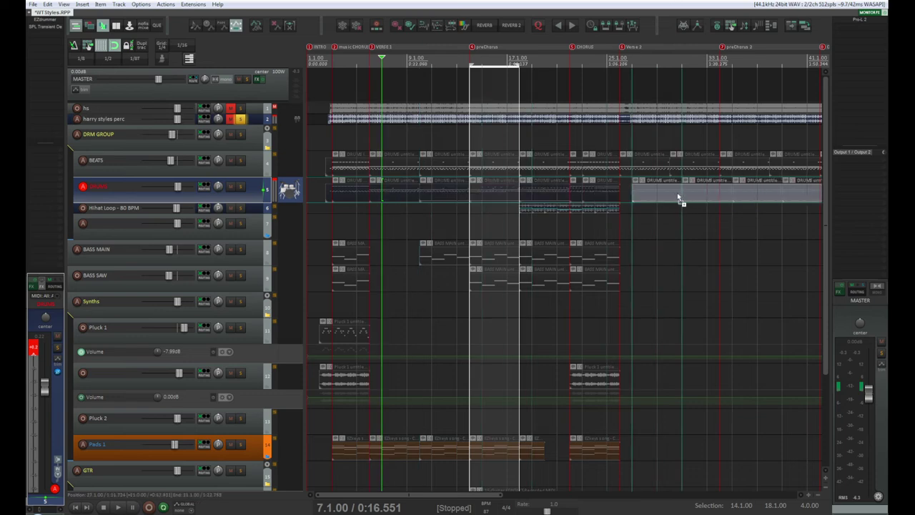
{"action": "scroll", "coordinate": [714, 327], "scroll_direction": "up", "scroll_amount": 2}
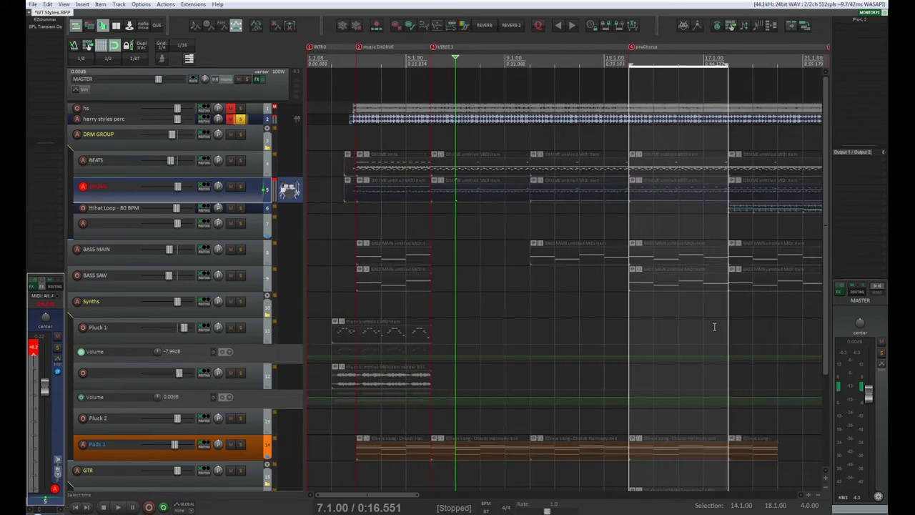
{"action": "scroll", "coordinate": [713, 327], "scroll_direction": "up", "scroll_amount": 1}
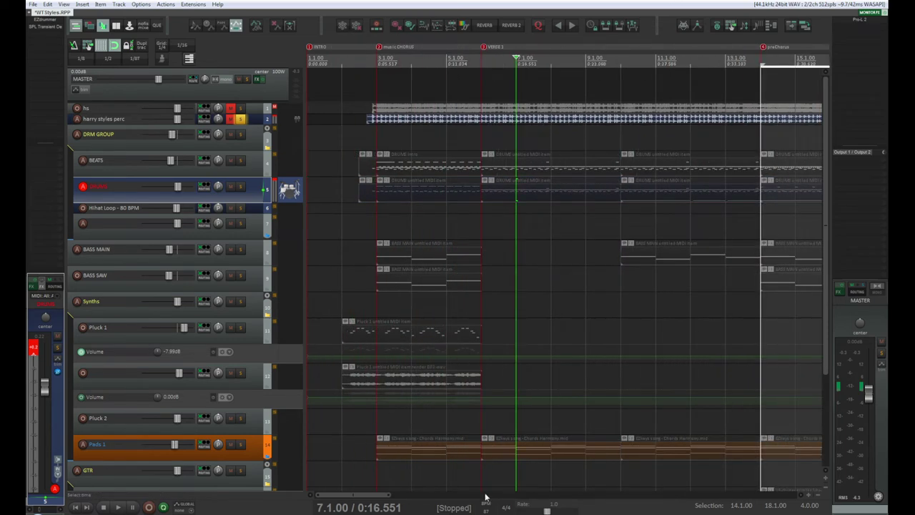
{"action": "left_click_drag", "start_coordinate": [372, 495], "coordinate": [492, 496]}
{"action": "left_click_drag", "start_coordinate": [459, 197], "coordinate": [435, 193]}
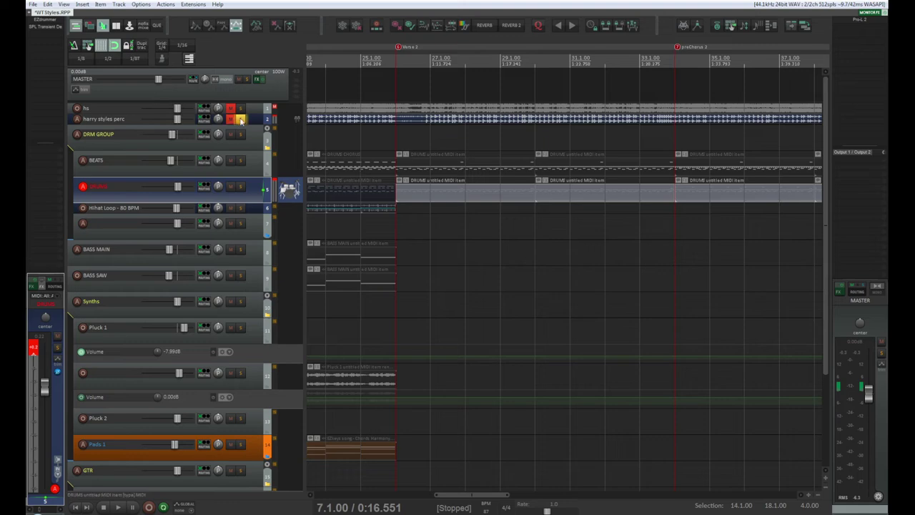
- Play the soloed reference percussion from bar 25 into Verse 2 and stop playback
{"action": "scroll", "coordinate": [687, 157], "scroll_direction": "down", "scroll_amount": 1}
{"action": "key", "text": "space"}
{"action": "key", "text": "space"}
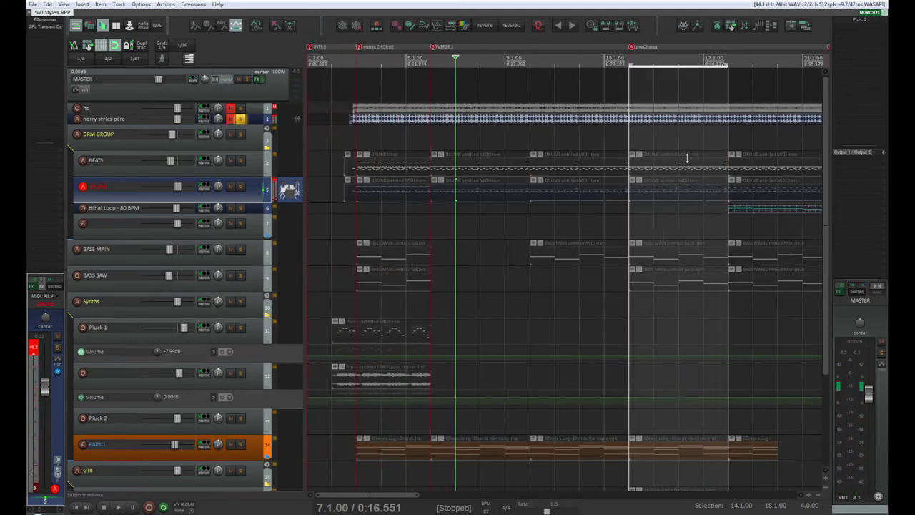
{"action": "scroll", "coordinate": [686, 157], "scroll_direction": "down", "scroll_amount": 3}
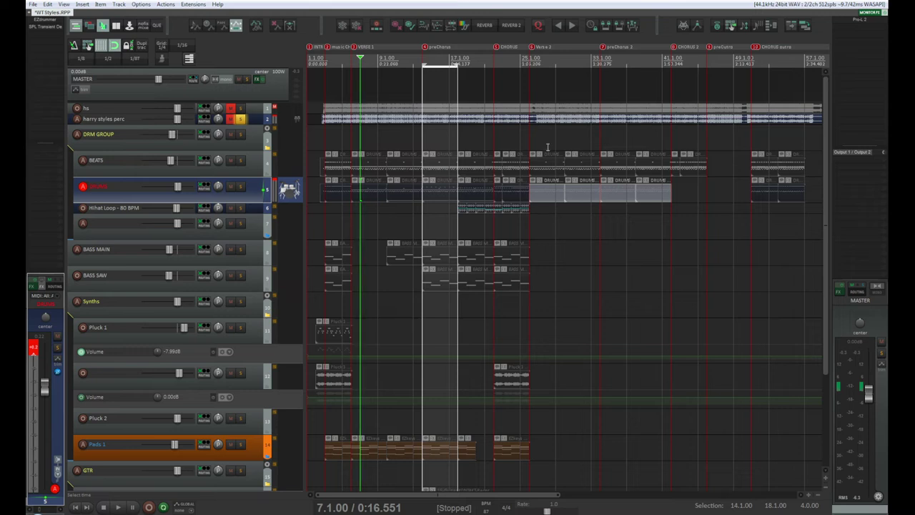
{"action": "scroll", "coordinate": [548, 148], "scroll_direction": "up", "scroll_amount": 2}
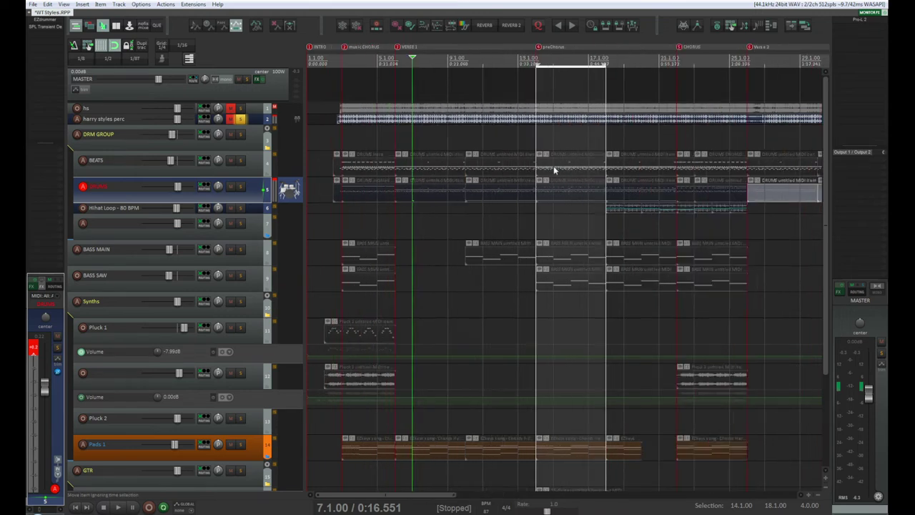
{"action": "left_click", "coordinate": [746, 57]}
{"action": "left_click", "coordinate": [749, 57]}
{"action": "left_click", "coordinate": [744, 59]}
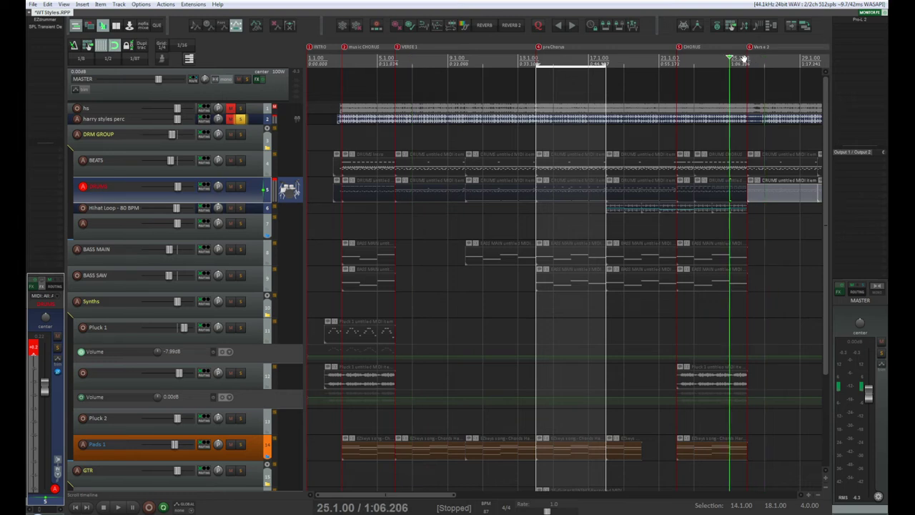
{"action": "key", "text": "space"}
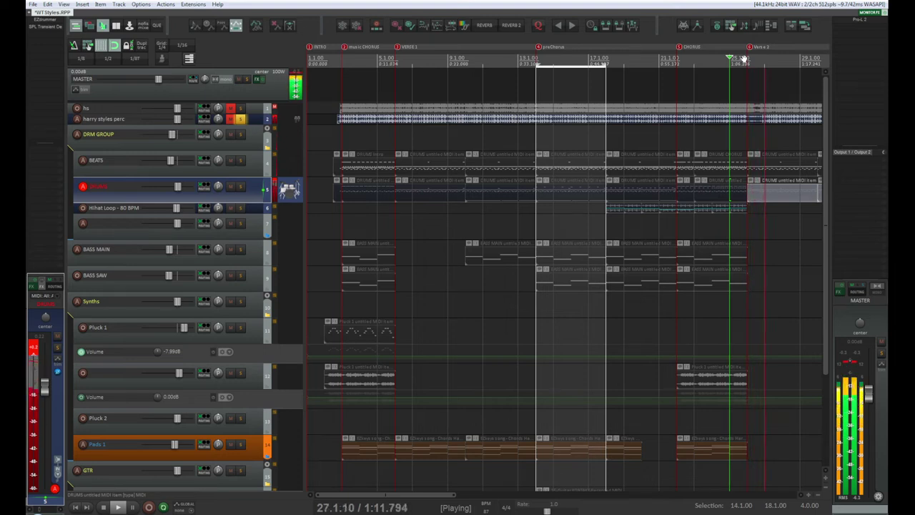
{"action": "key", "text": "space"}
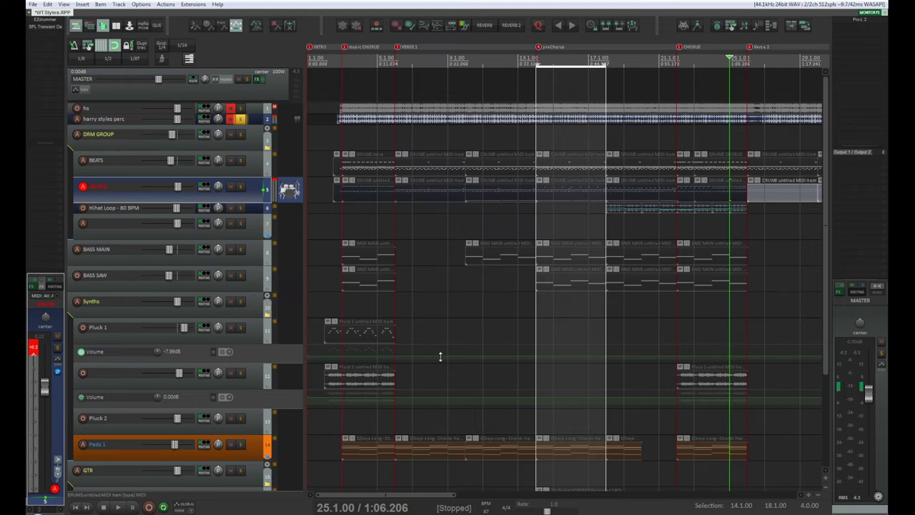
- Select the Pluck 1 track and solo it
{"action": "left_click", "coordinate": [258, 335]}
{"action": "left_click", "coordinate": [240, 327]}
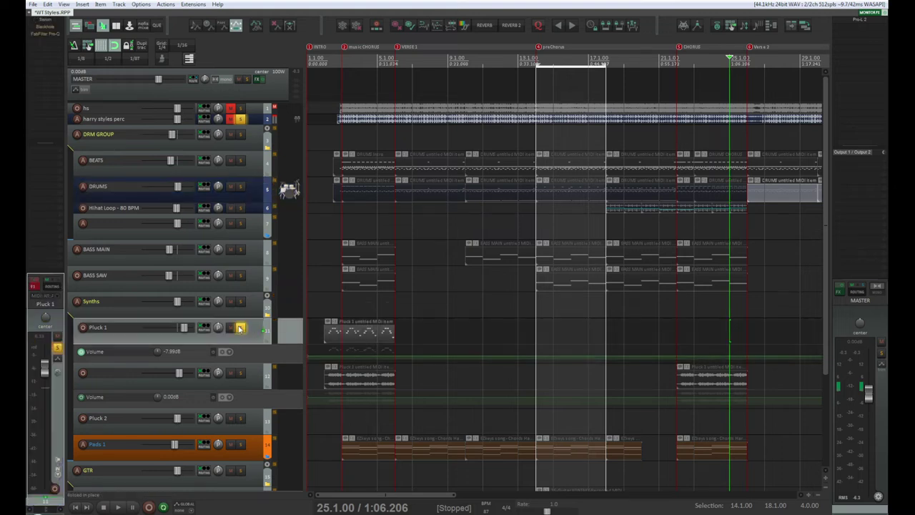
- Unsolo the Pluck 1 track and raise its volume envelope to 0.00 dB
{"action": "left_click", "coordinate": [240, 328]}
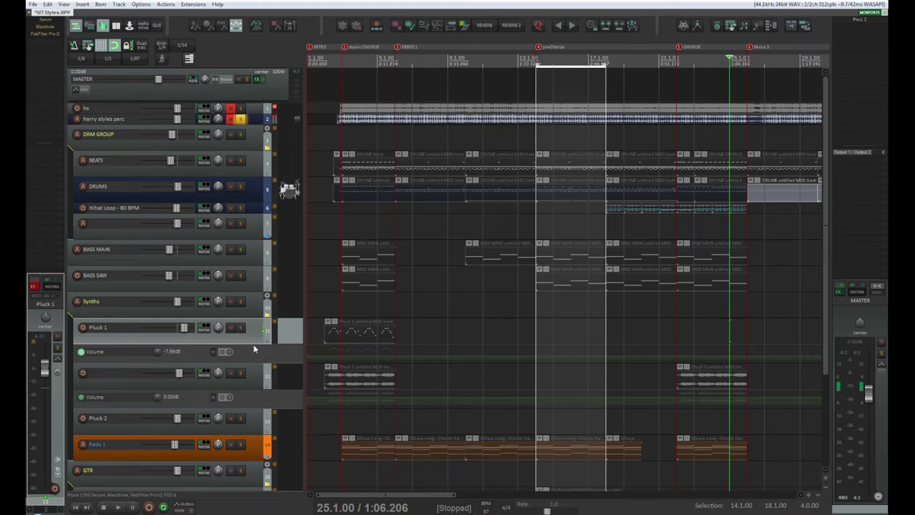
{"action": "left_click", "coordinate": [254, 378]}
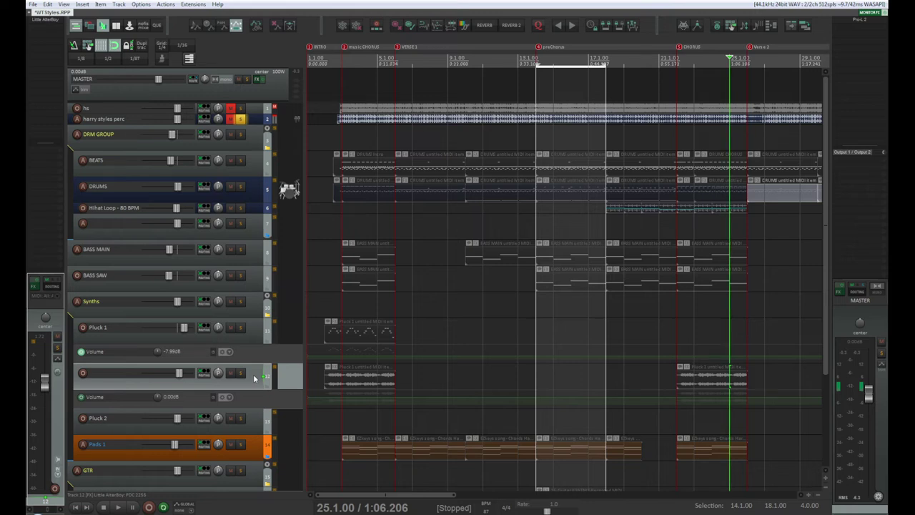
{"action": "left_click", "coordinate": [158, 350]}
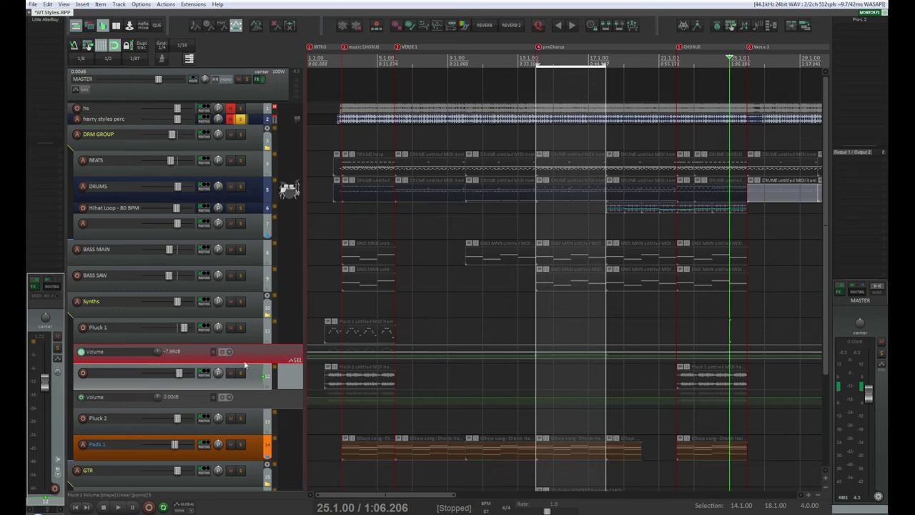
{"action": "scroll", "coordinate": [422, 396], "scroll_direction": "down", "scroll_amount": 3}
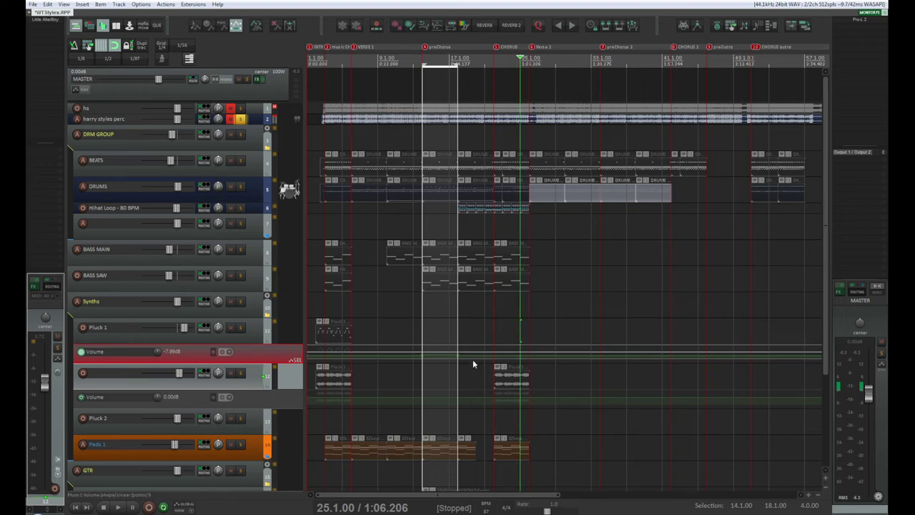
{"action": "left_click", "coordinate": [253, 328]}
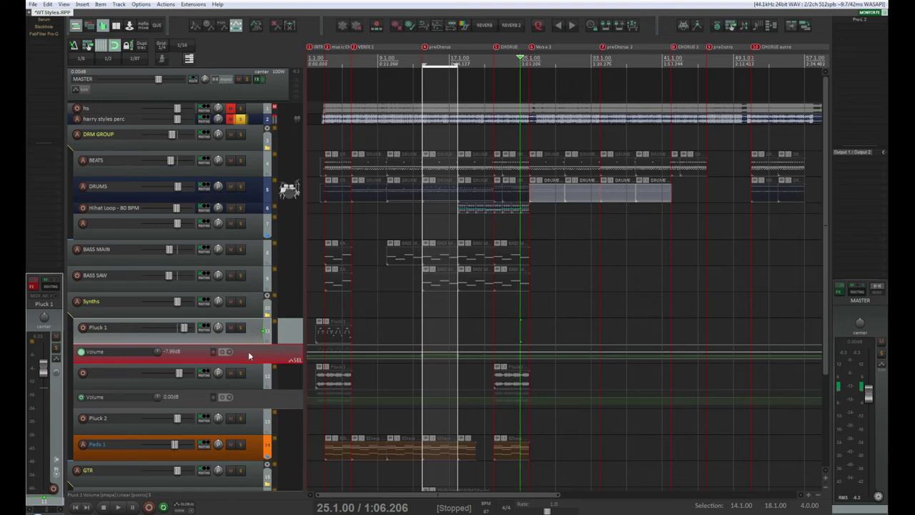
{"action": "right_click", "coordinate": [81, 355]}
{"action": "key", "text": "Escape"}
{"action": "left_click", "coordinate": [80, 352]}
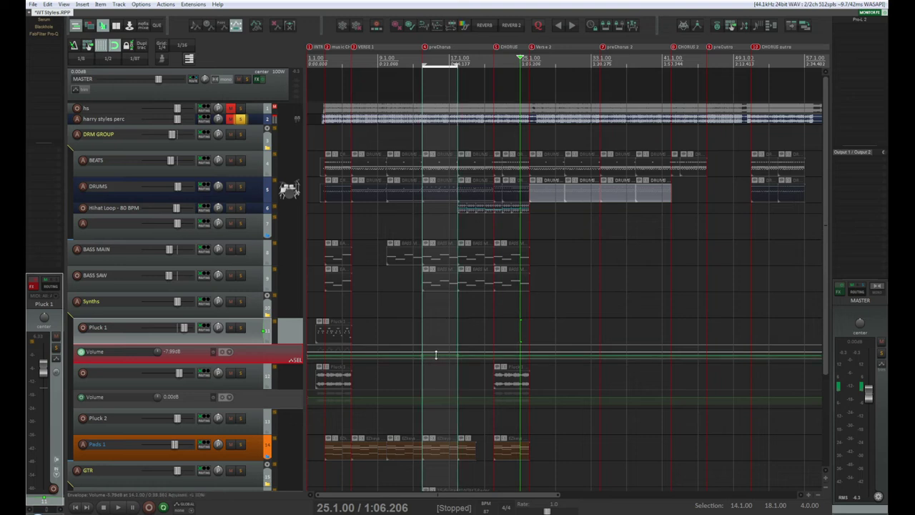
{"action": "left_click_drag", "start_coordinate": [435, 355], "coordinate": [436, 355]}
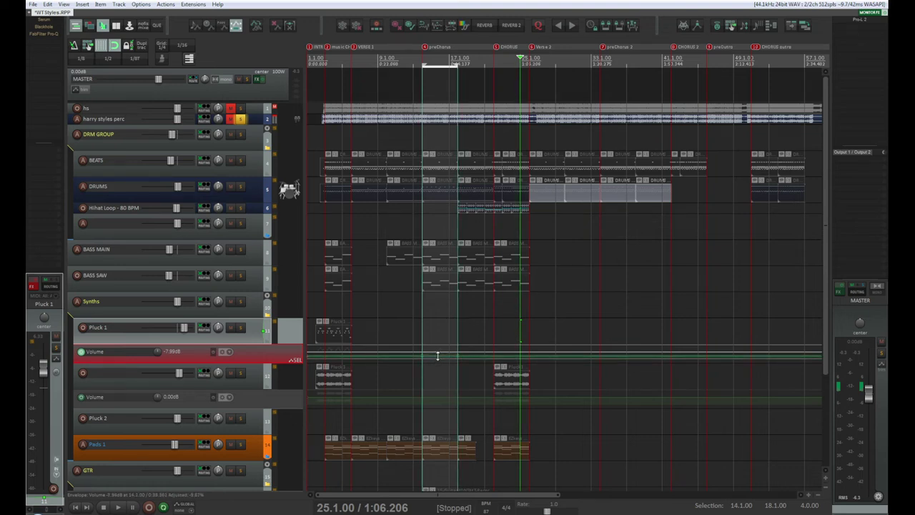
{"action": "scroll", "coordinate": [429, 365], "scroll_direction": "up", "scroll_amount": 2}
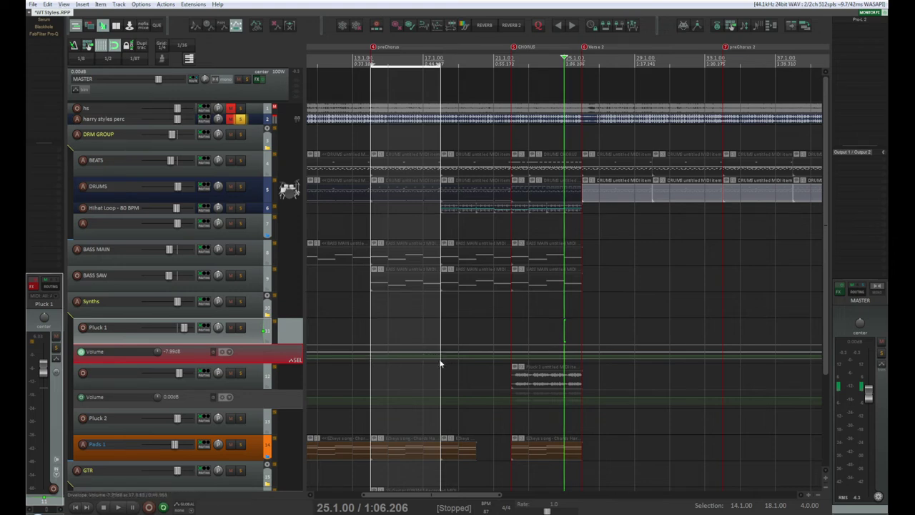
{"action": "left_click_drag", "start_coordinate": [433, 355], "coordinate": [434, 352]}
- Solo the Pluck 1 track again and audition its sound at bar 25
{"action": "key", "text": "space"}
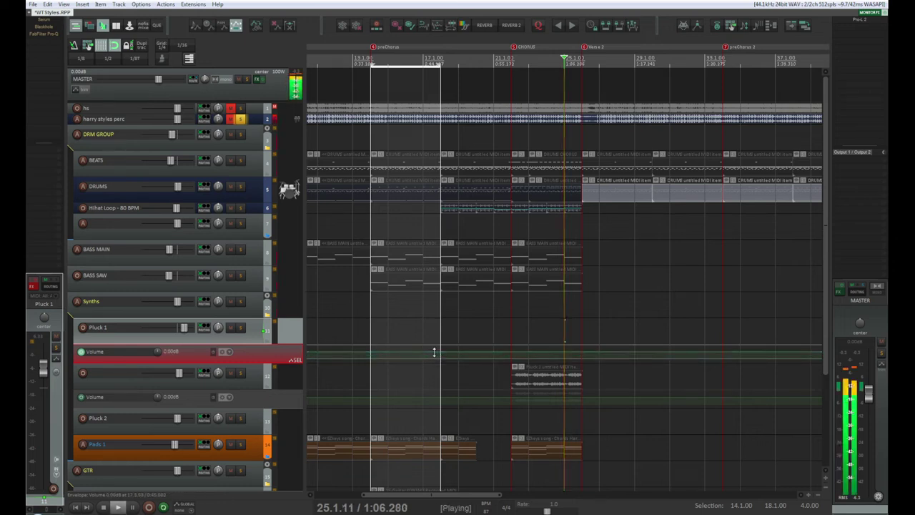
{"action": "key", "text": "space"}
{"action": "left_click", "coordinate": [241, 327]}
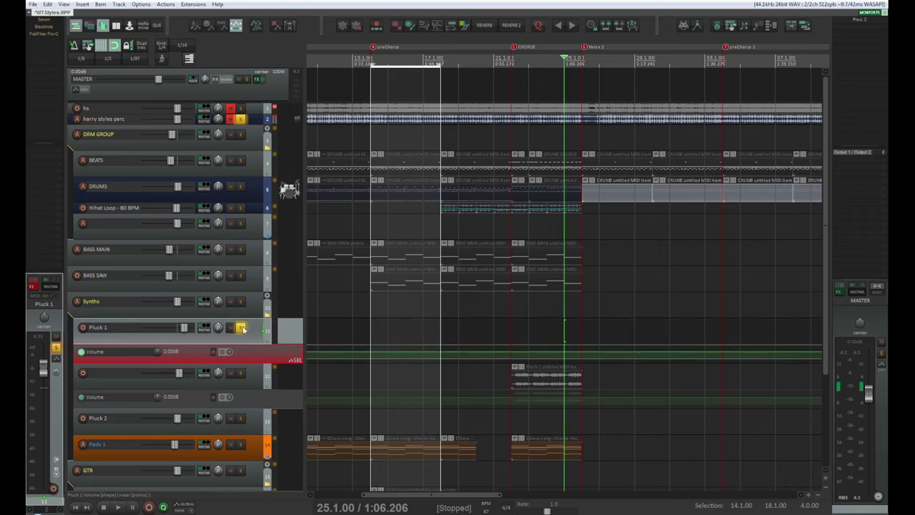
{"action": "key", "text": "space"}
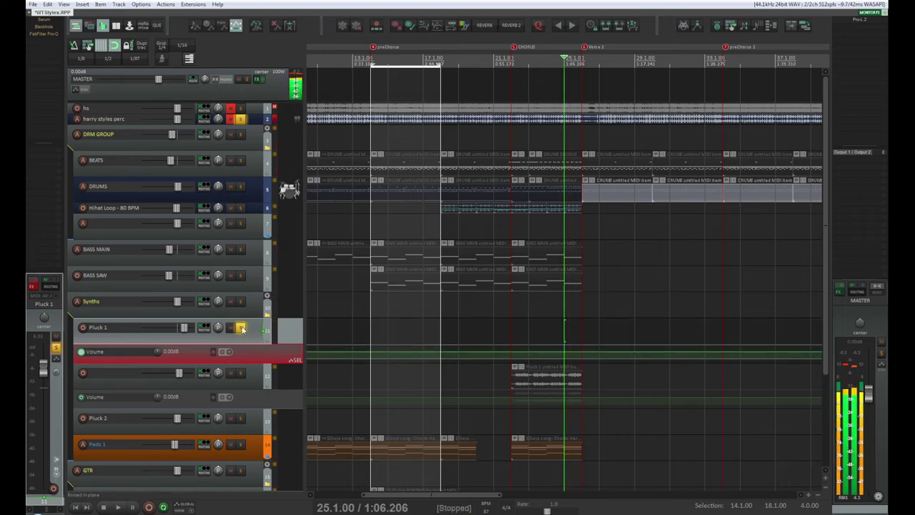
{"action": "key", "text": "space"}
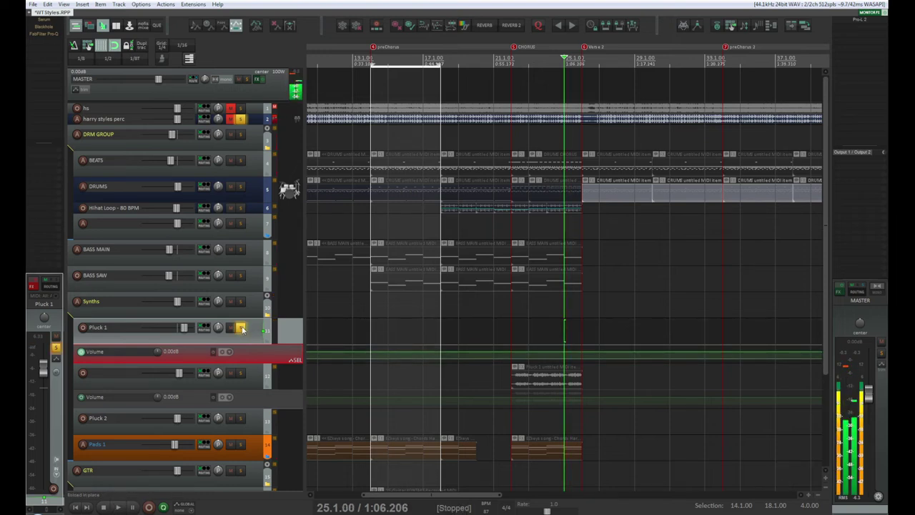
- Unsolo the reference percussion track and solo the DRM GROUP track
{"action": "left_click", "coordinate": [241, 119]}
{"action": "left_click", "coordinate": [255, 143]}
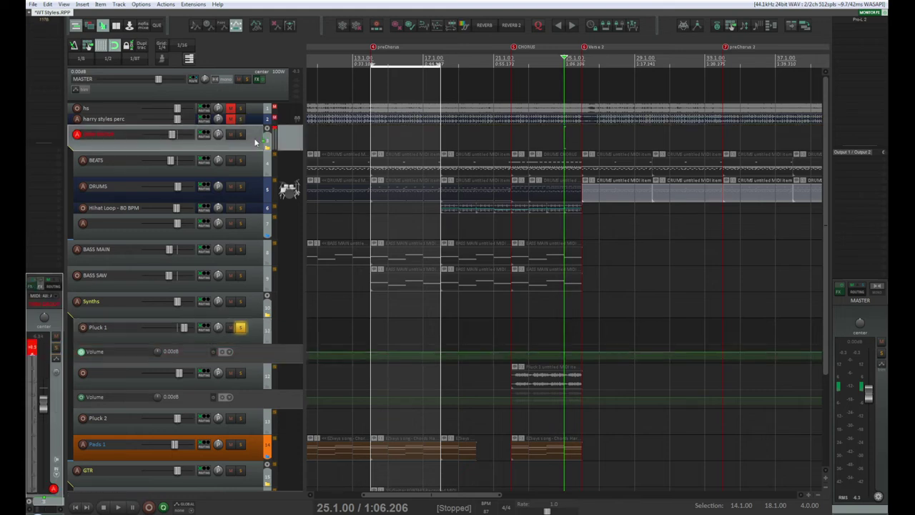
{"action": "left_click", "coordinate": [240, 136]}
- Play the soloed drum group several times from bar 25 into Verse 2 and once from bar 21
{"action": "key", "text": "space"}
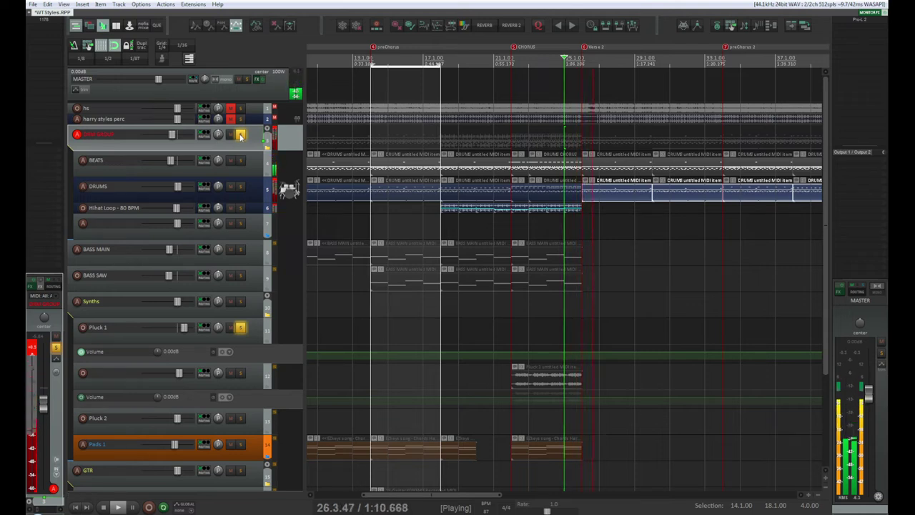
{"action": "key", "text": "space"}
{"action": "key", "text": "space"}
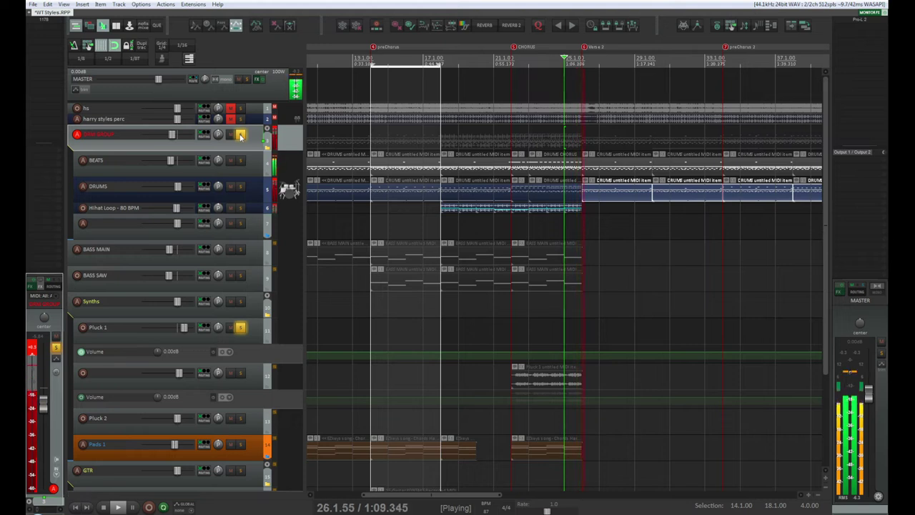
{"action": "key", "text": "space"}
{"action": "key", "text": "space"}
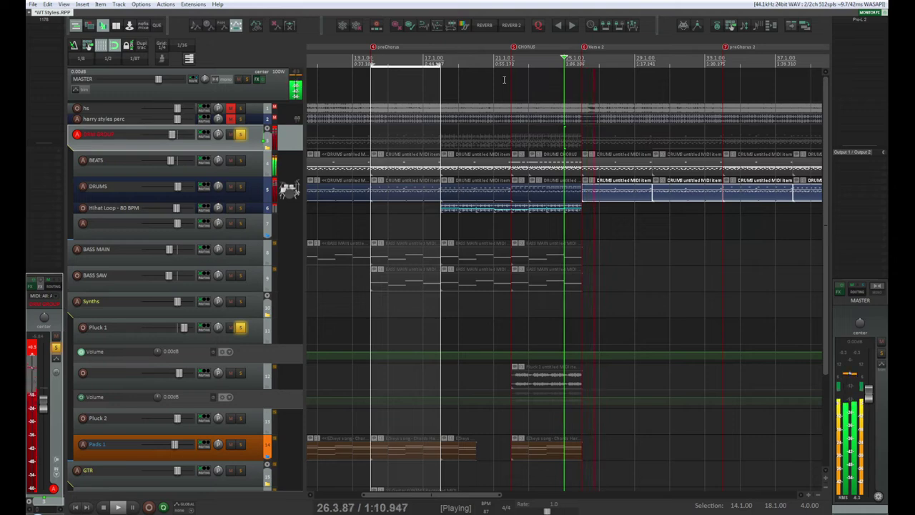
{"action": "key", "text": "space"}
{"action": "left_click", "coordinate": [506, 78]}
{"action": "key", "text": "space"}
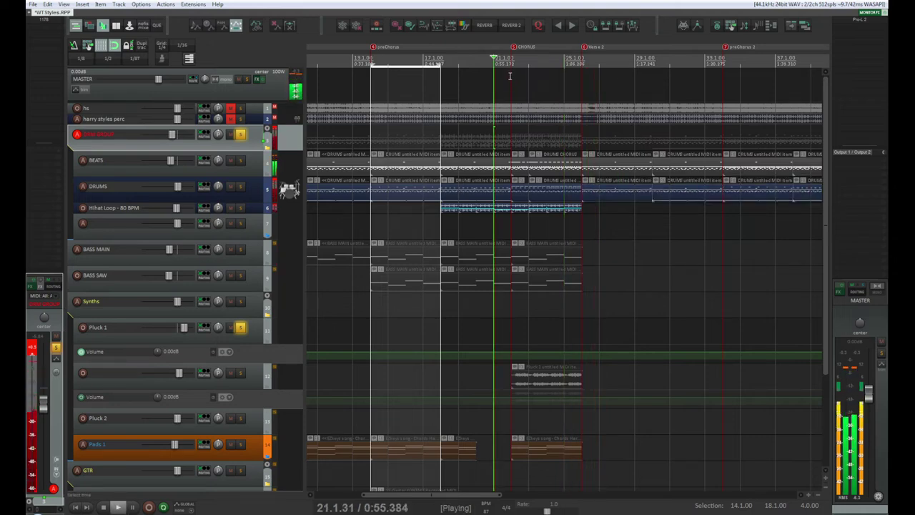
{"action": "scroll", "coordinate": [693, 296], "scroll_direction": "down", "scroll_amount": 3}
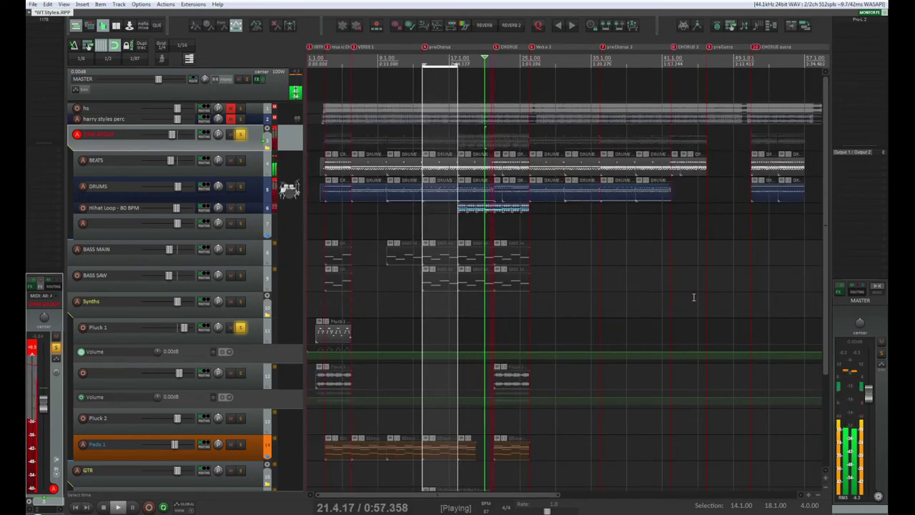
{"action": "key", "text": "space"}
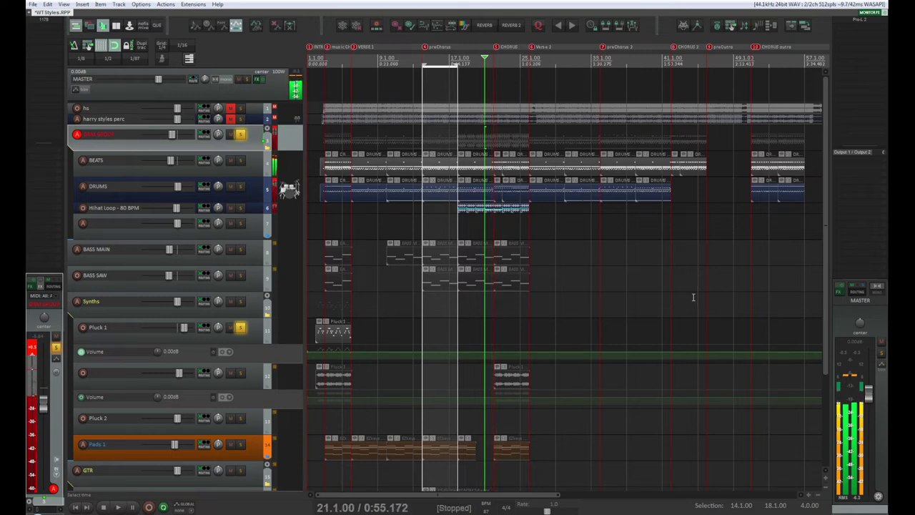
- Copy the two DRUMS items of the first CHORUS and align the copies with the start of the CHORUS 2 marker
{"action": "left_click", "coordinate": [477, 193]}
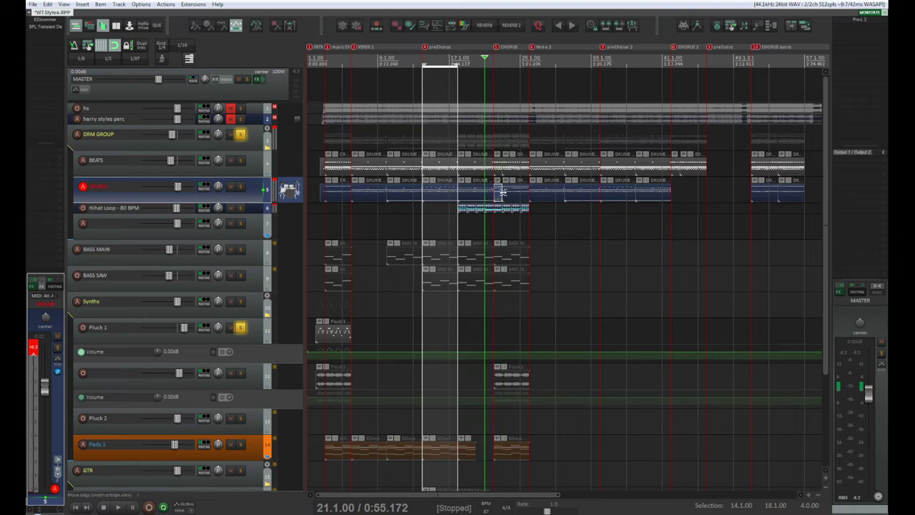
{"action": "left_click", "coordinate": [508, 195]}
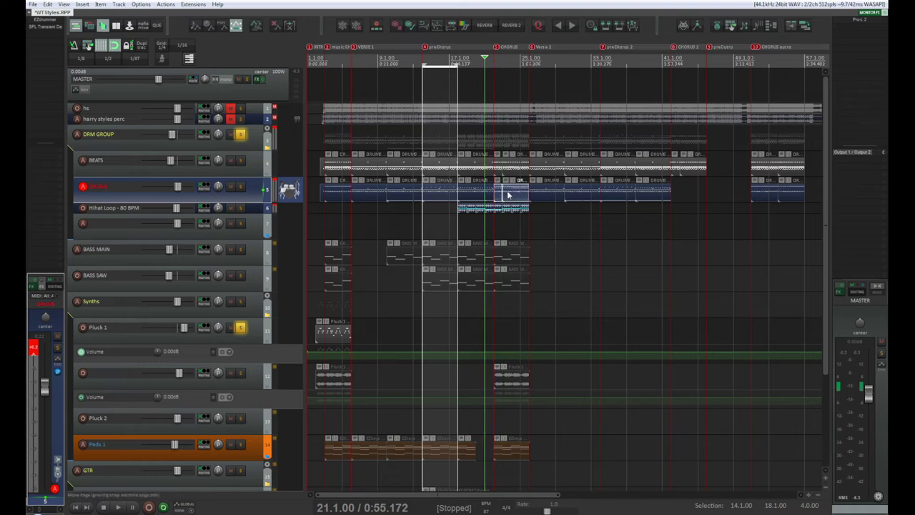
{"action": "left_click_drag", "start_coordinate": [499, 196], "coordinate": [701, 196]}
{"action": "scroll", "coordinate": [726, 246], "scroll_direction": "up", "scroll_amount": 2}
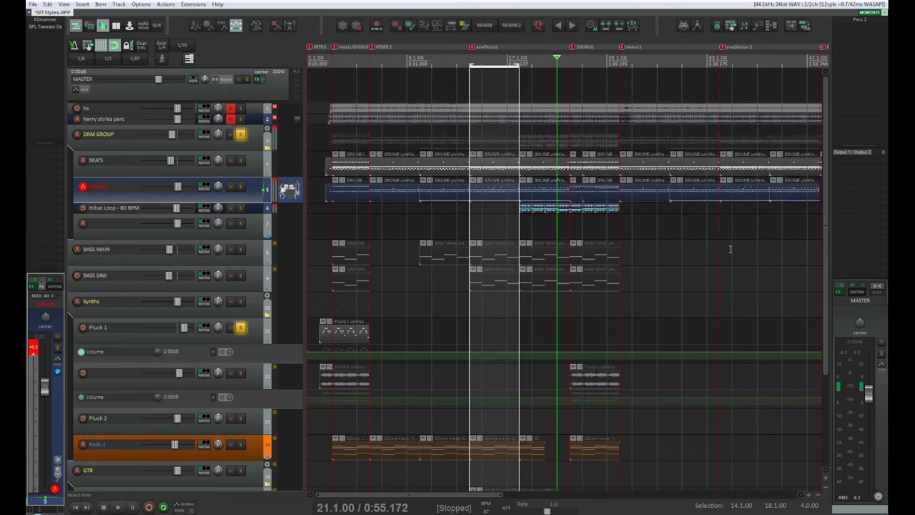
{"action": "scroll", "coordinate": [731, 249], "scroll_direction": "down", "scroll_amount": 2}
{"action": "left_click_drag", "start_coordinate": [578, 494], "coordinate": [637, 495]}
{"action": "left_click", "coordinate": [511, 59]}
{"action": "scroll", "coordinate": [525, 100], "scroll_direction": "up", "scroll_amount": 3}
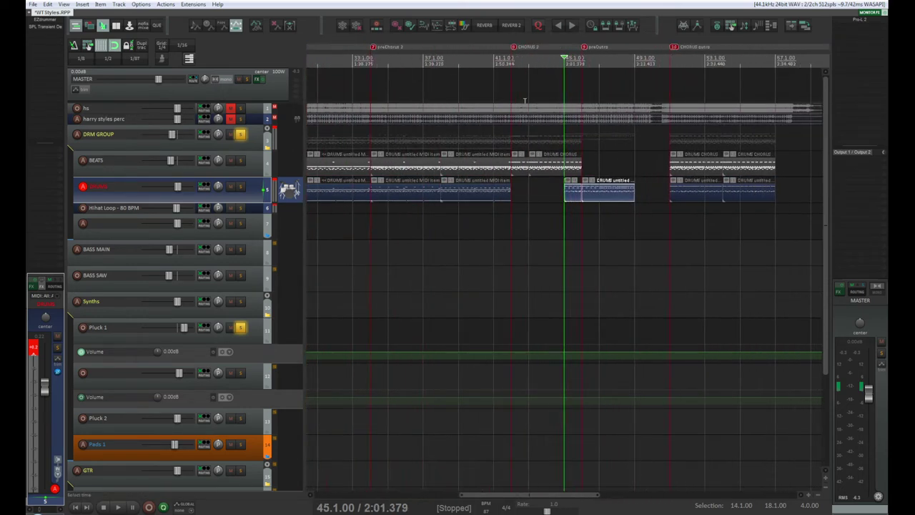
{"action": "scroll", "coordinate": [525, 101], "scroll_direction": "up", "scroll_amount": 2}
{"action": "left_click_drag", "start_coordinate": [576, 195], "coordinate": [466, 194]}
- Play the drums from the start of CHORUS 2 at bar 42 and stop playback
{"action": "left_click", "coordinate": [459, 61]}
{"action": "key", "text": "space"}
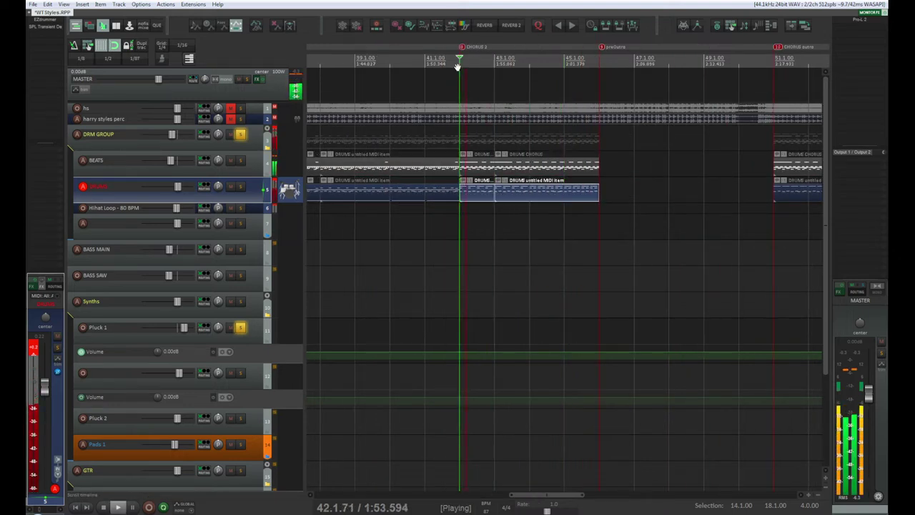
{"action": "scroll", "coordinate": [556, 241], "scroll_direction": "down", "scroll_amount": 1}
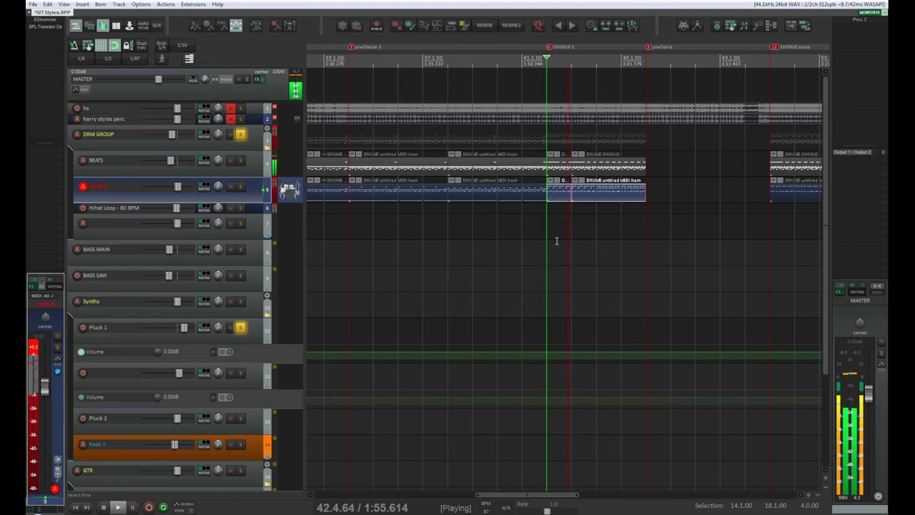
{"action": "key", "text": "space"}
- Copy the BEATS and DRUMS items that end at CHORUS 2 together so the copies start at the preOutro marker
{"action": "left_click", "coordinate": [497, 165]}
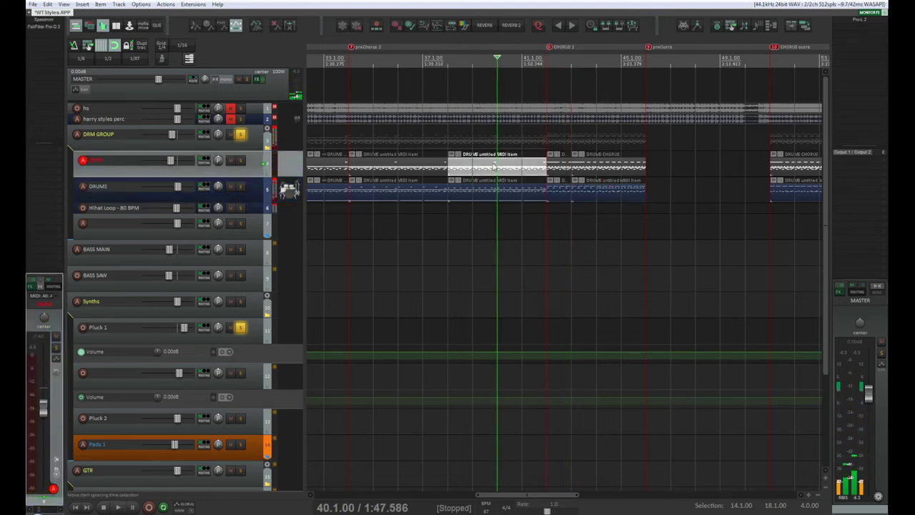
{"action": "left_click", "coordinate": [501, 193]}
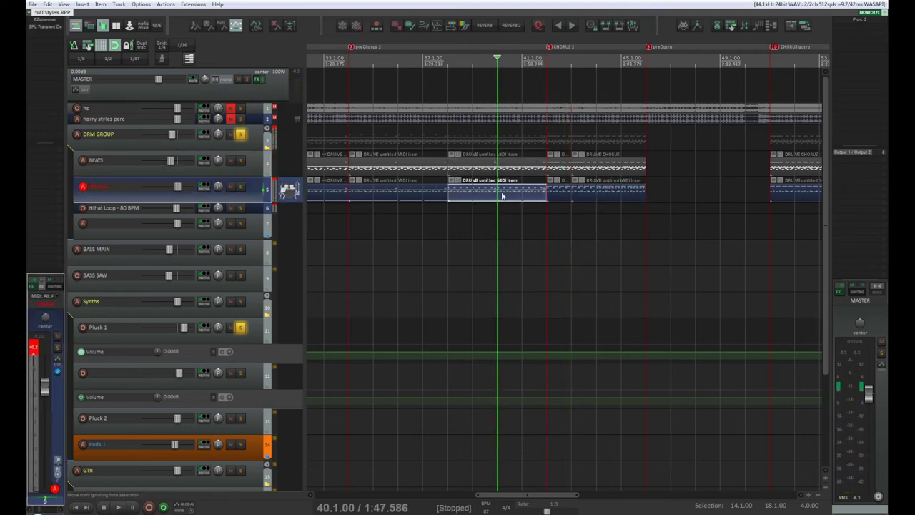
{"action": "left_click", "coordinate": [500, 165]}
{"action": "left_click", "coordinate": [499, 193]}
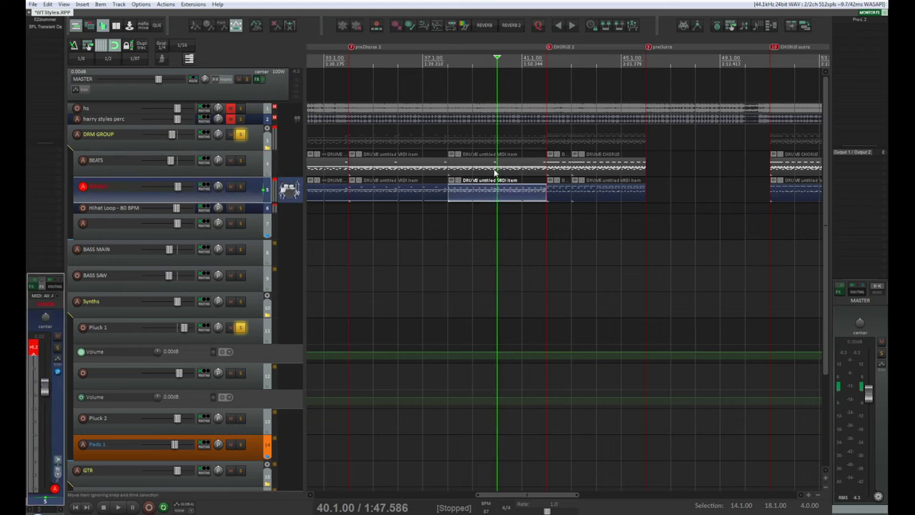
{"action": "left_click", "coordinate": [495, 170], "text": "ctrl"}
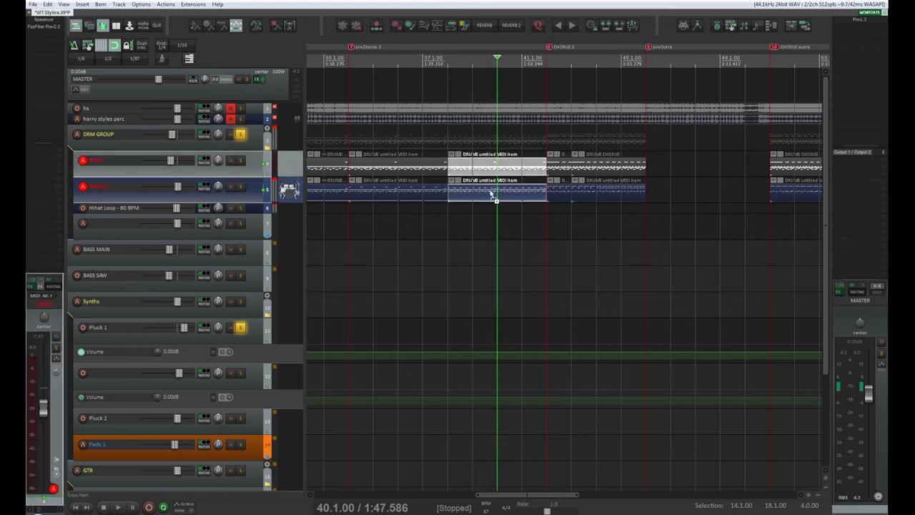
{"action": "left_click_drag", "start_coordinate": [492, 195], "coordinate": [690, 194]}
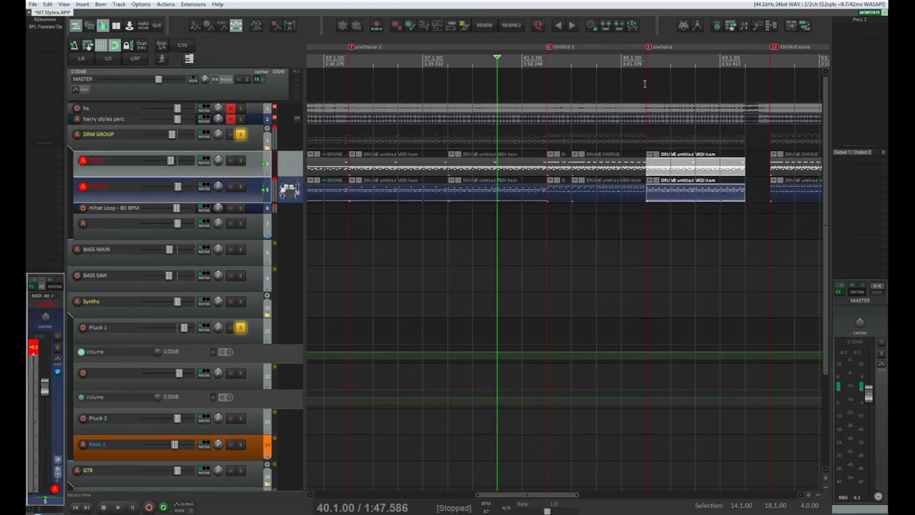
- Play the drum group from the preOutro marker at bar 46 through the CHORUS outro and stop playback
{"action": "left_click", "coordinate": [644, 84]}
{"action": "key", "text": "space"}
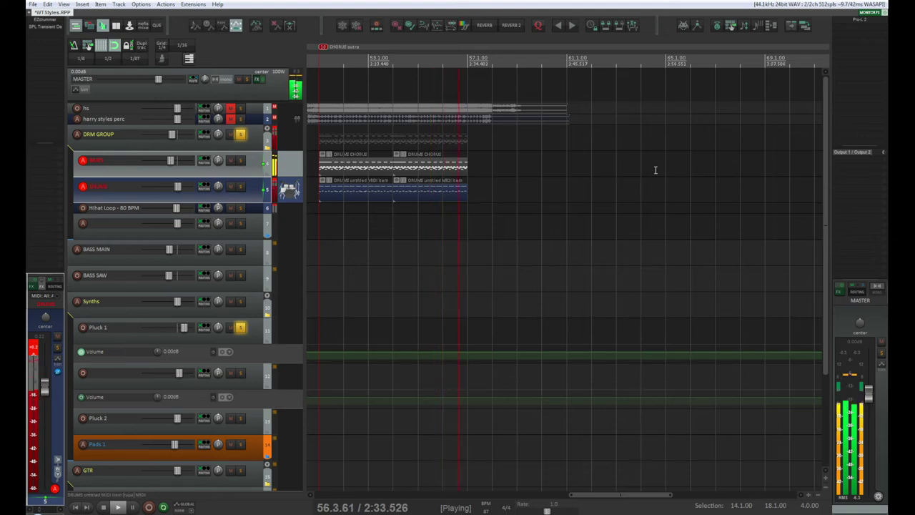
{"action": "key", "text": "space"}
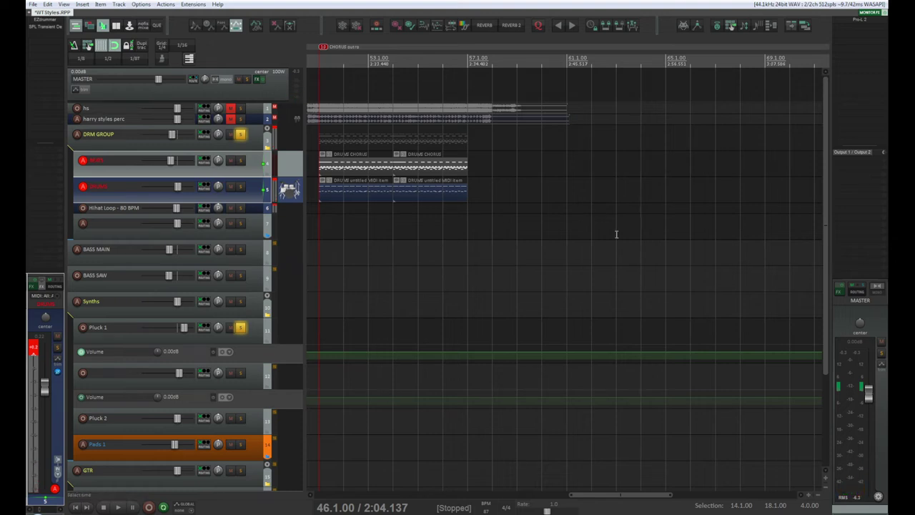
- Shrink the Volume envelope lanes below Pluck 1 and below the unnamed audio track beneath it
{"action": "scroll", "coordinate": [617, 233], "scroll_direction": "down", "scroll_amount": 5}
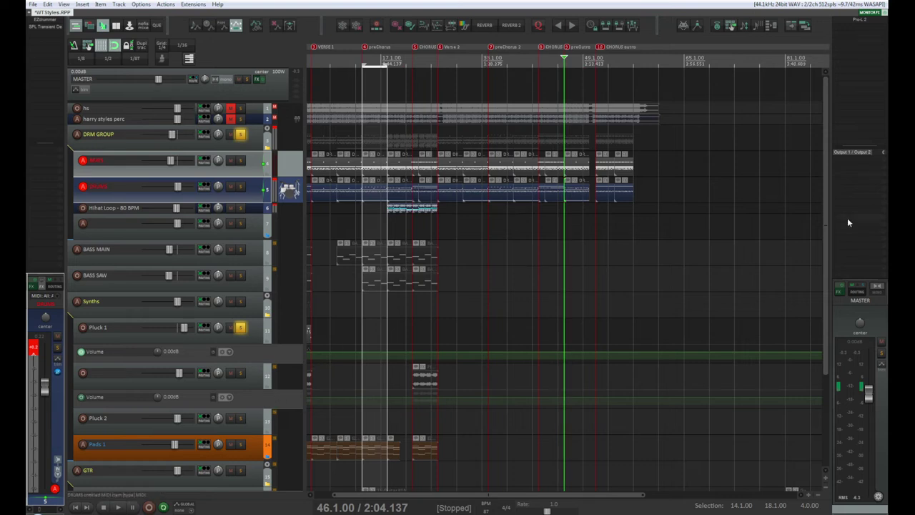
{"action": "left_click_drag", "start_coordinate": [826, 245], "coordinate": [814, 342]}
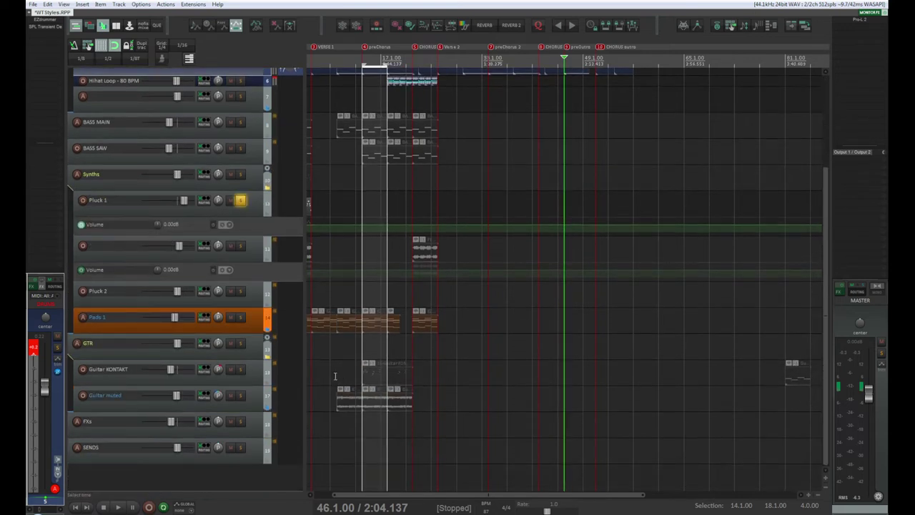
{"action": "left_click", "coordinate": [251, 206]}
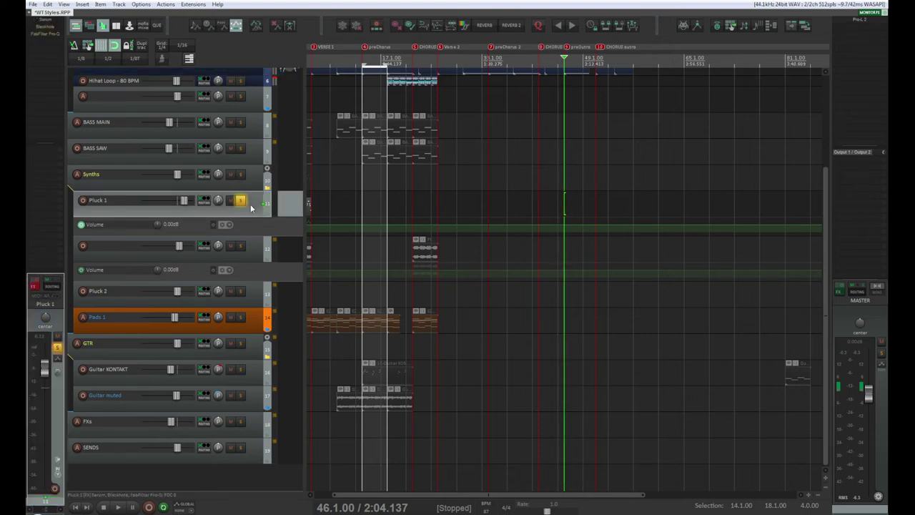
{"action": "left_click_drag", "start_coordinate": [331, 496], "coordinate": [316, 497]}
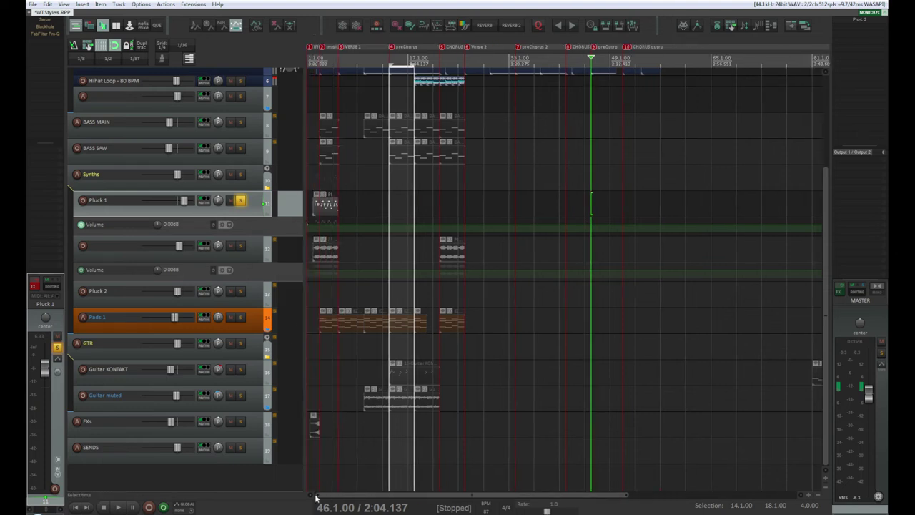
{"action": "left_click", "coordinate": [269, 223]}
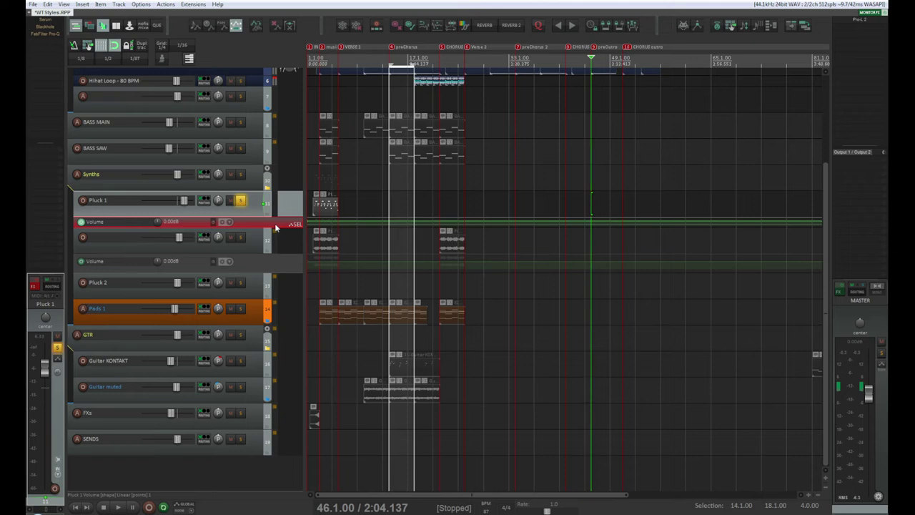
{"action": "left_click_drag", "start_coordinate": [263, 272], "coordinate": [263, 264]}
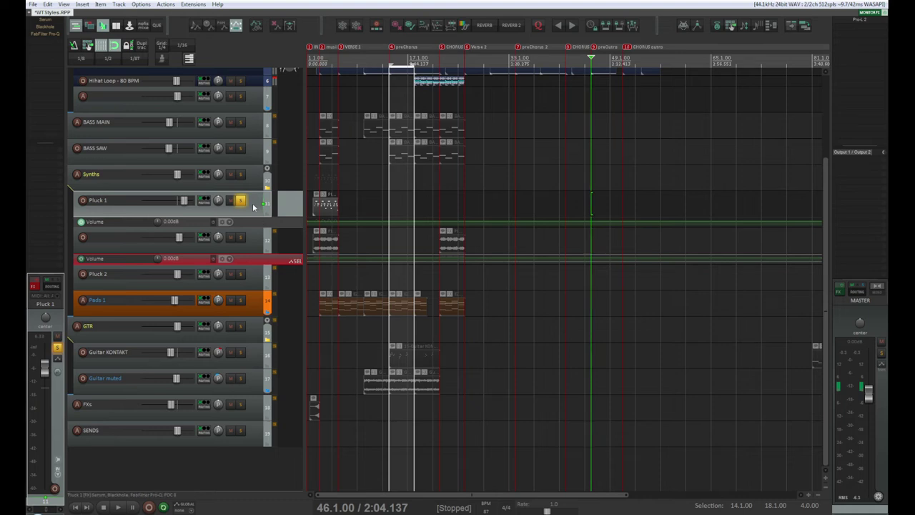
- Insert a new track directly below Pluck 1 and save the project
{"action": "key", "text": "ctrl+t"}
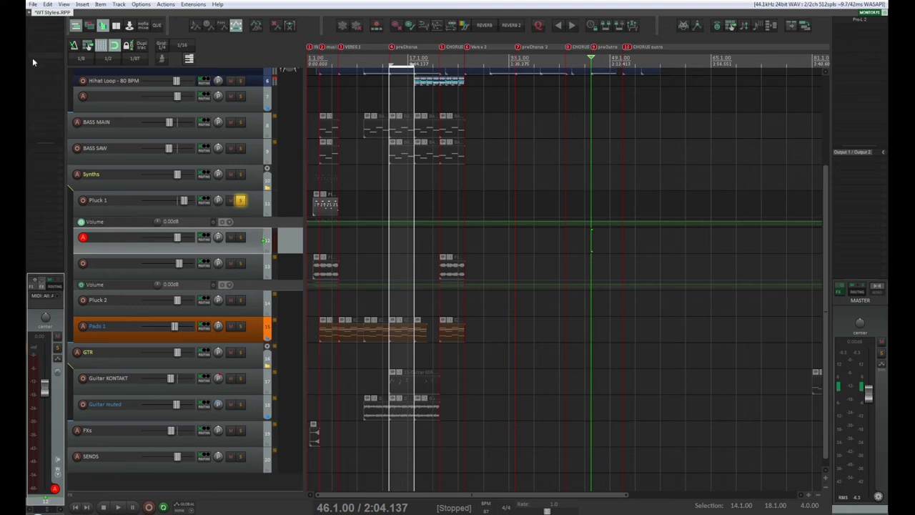
{"action": "key", "text": "ctrl+s"}
- Add the Native Instruments VST3 Kontakt (64 out) plug-in to the new track 12
{"action": "key", "text": "f"}
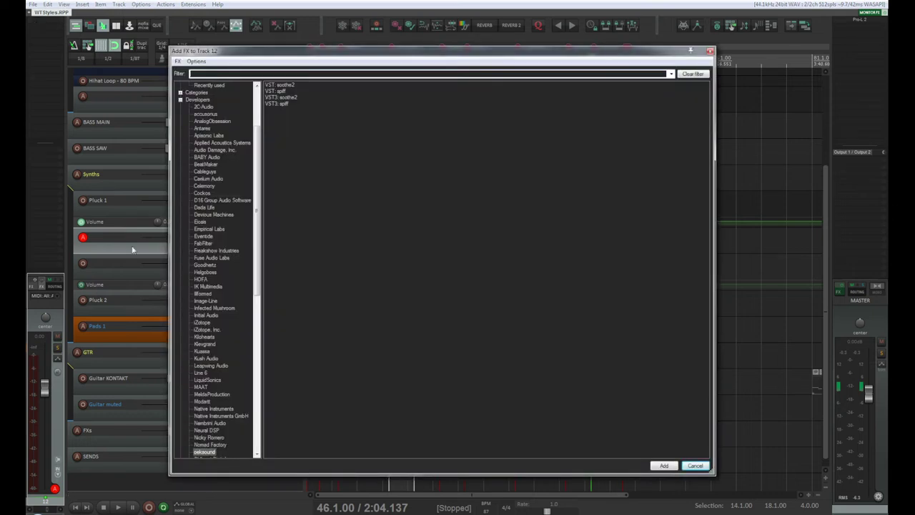
{"action": "left_click", "coordinate": [211, 416]}
{"action": "left_click", "coordinate": [214, 409]}
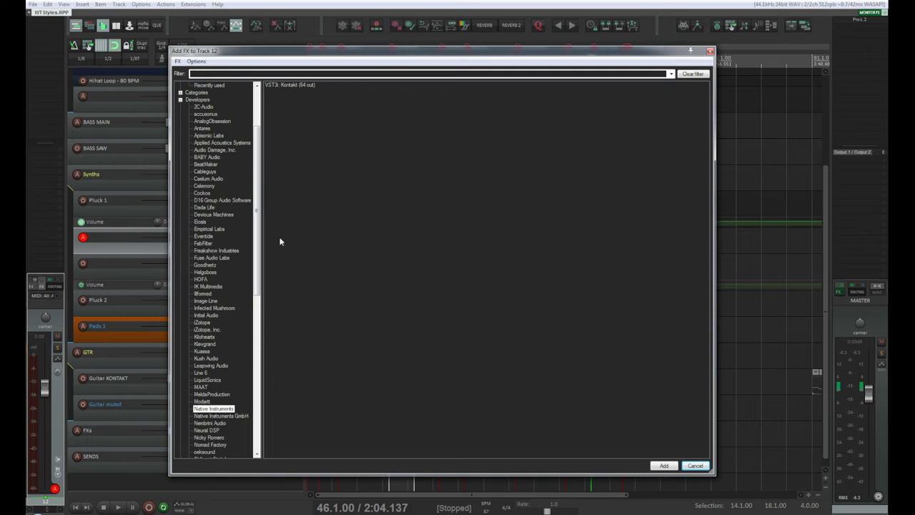
{"action": "left_click", "coordinate": [309, 85]}
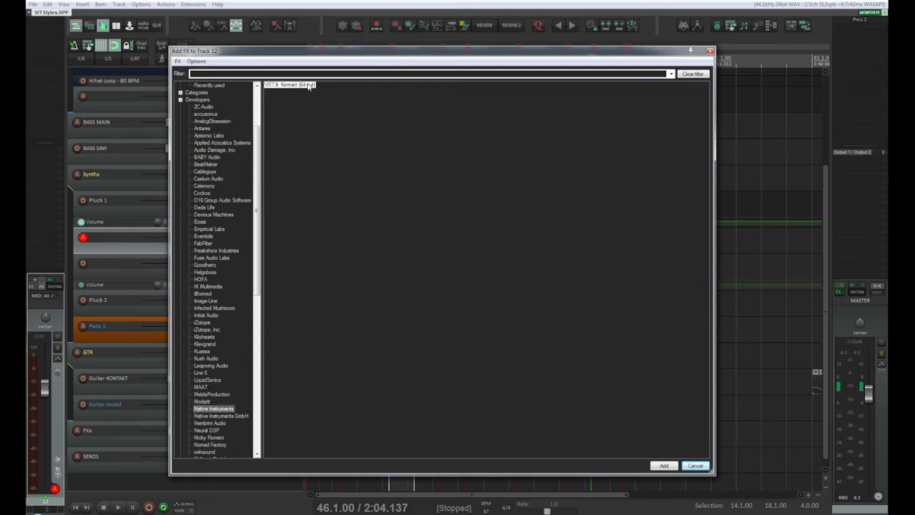
{"action": "double_click", "coordinate": [309, 85]}
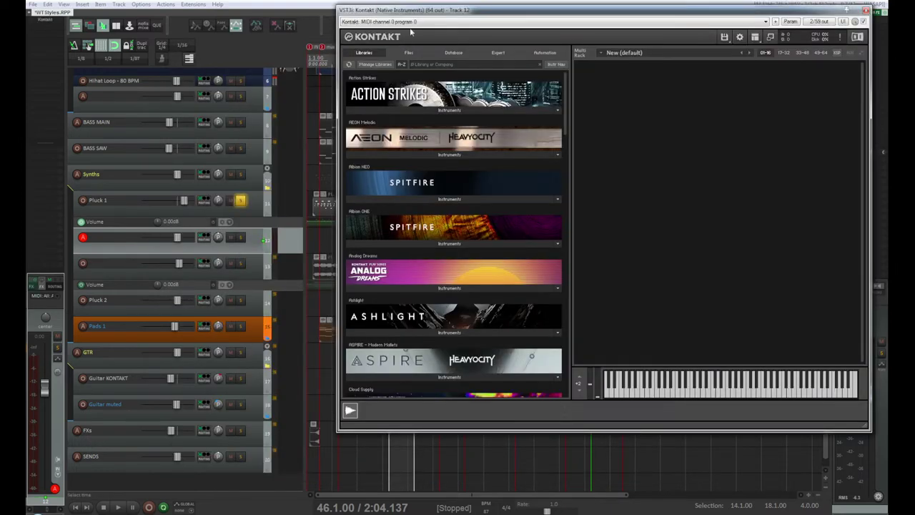
{"action": "left_click_drag", "start_coordinate": [411, 10], "coordinate": [275, 16]}
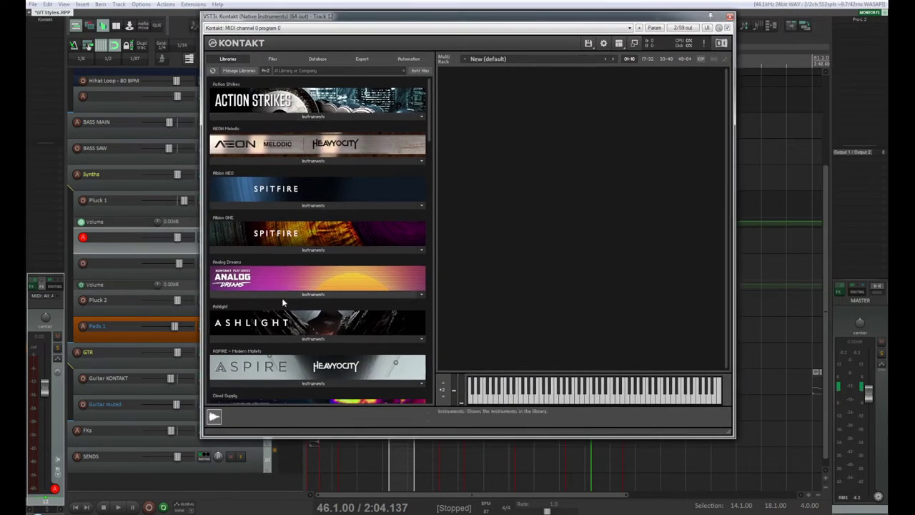
- Load Ashlight.nki from the Ashlight library into Kontakt and close the plug-in window
{"action": "scroll", "coordinate": [373, 328], "scroll_direction": "down", "scroll_amount": 1}
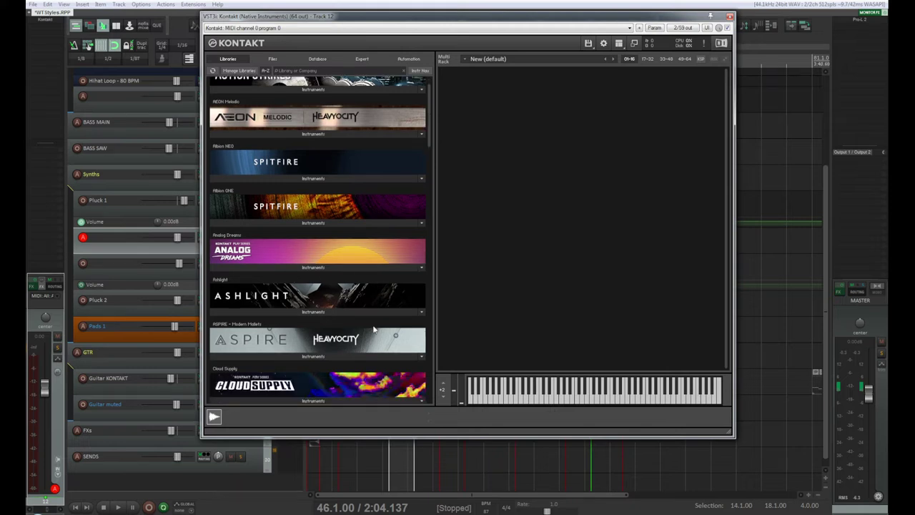
{"action": "scroll", "coordinate": [373, 329], "scroll_direction": "down", "scroll_amount": 5}
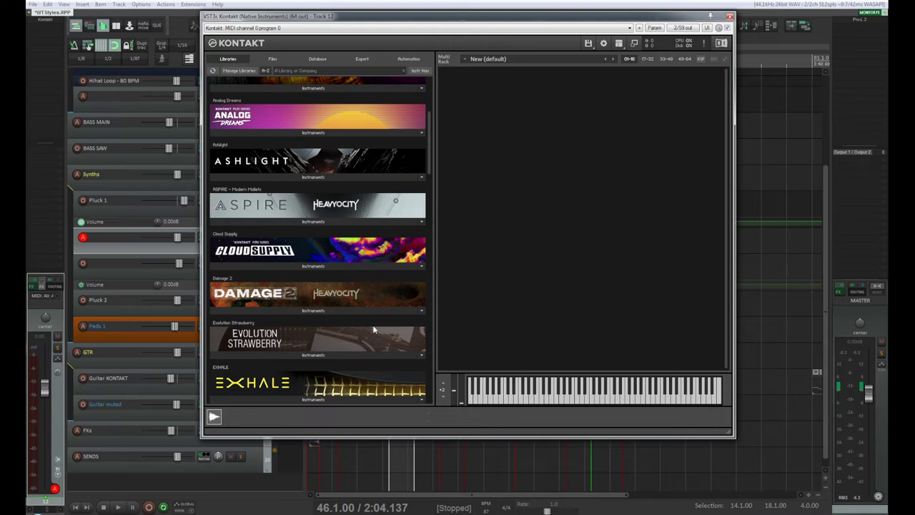
{"action": "left_click", "coordinate": [290, 176]}
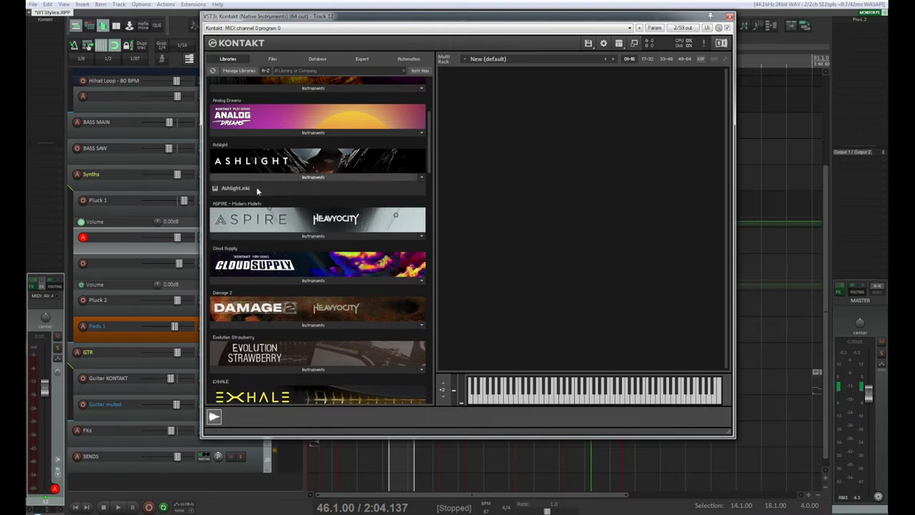
{"action": "left_click", "coordinate": [228, 187]}
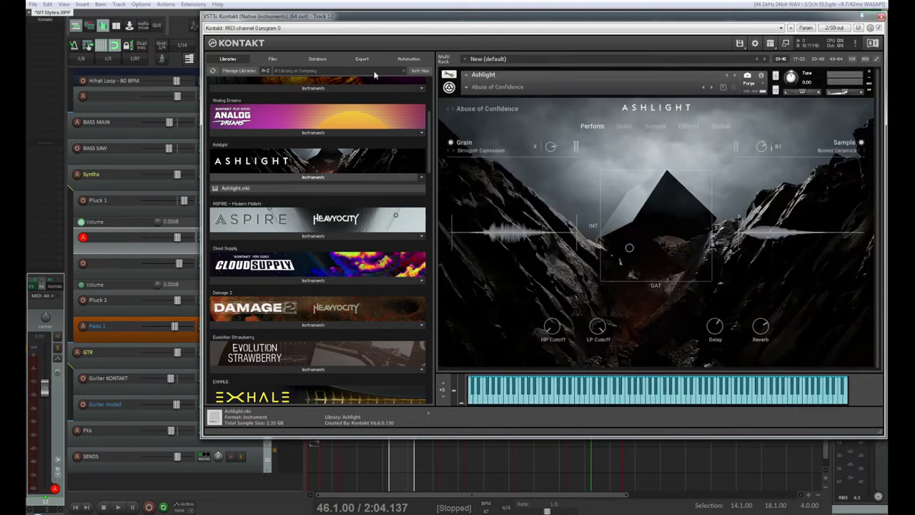
{"action": "left_click", "coordinate": [882, 15]}
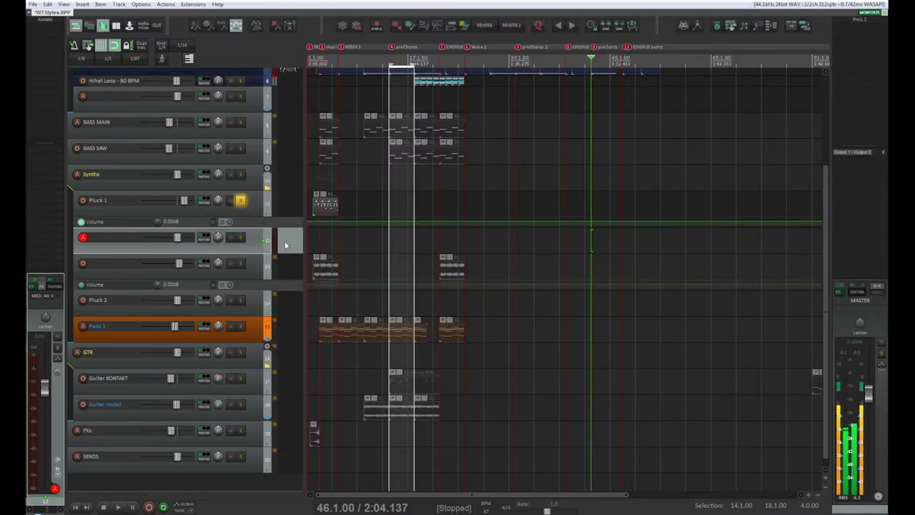
- Solo the Kontakt track and copy the Pluck 1 MIDI item onto it, aligned with the original at bar 2
{"action": "scroll", "coordinate": [319, 247], "scroll_direction": "right", "scroll_amount": 2}
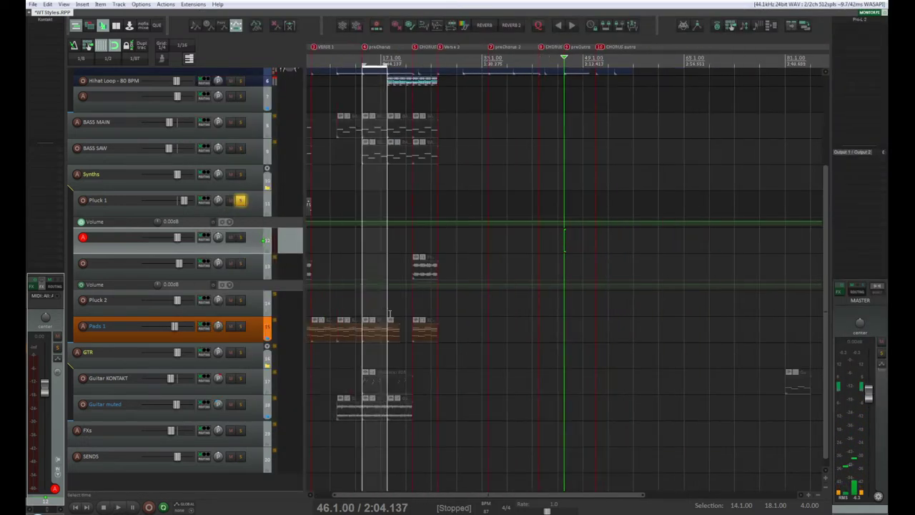
{"action": "left_click", "coordinate": [241, 236]}
{"action": "scroll", "coordinate": [297, 275], "scroll_direction": "up", "scroll_amount": 3}
{"action": "scroll", "coordinate": [317, 293], "scroll_direction": "up", "scroll_amount": 4}
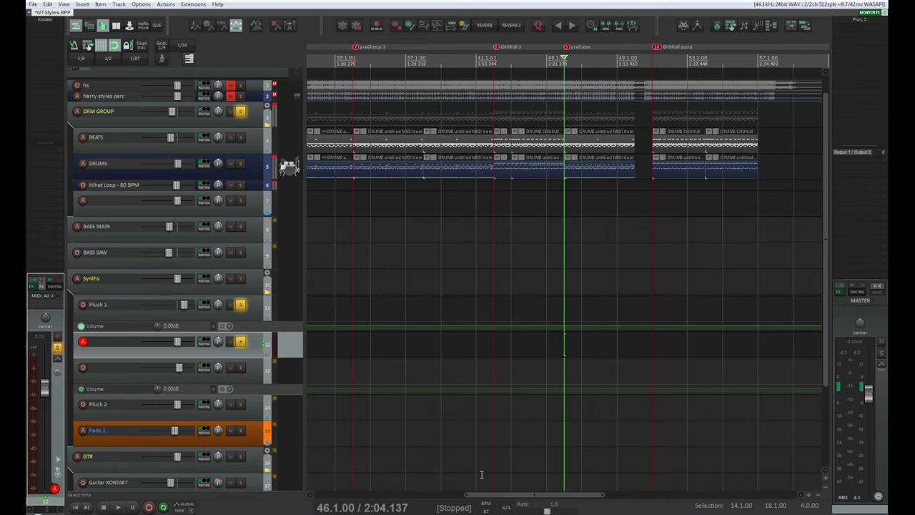
{"action": "scroll", "coordinate": [481, 474], "scroll_direction": "left", "scroll_amount": 5}
{"action": "scroll", "coordinate": [482, 474], "scroll_direction": "down", "scroll_amount": 5}
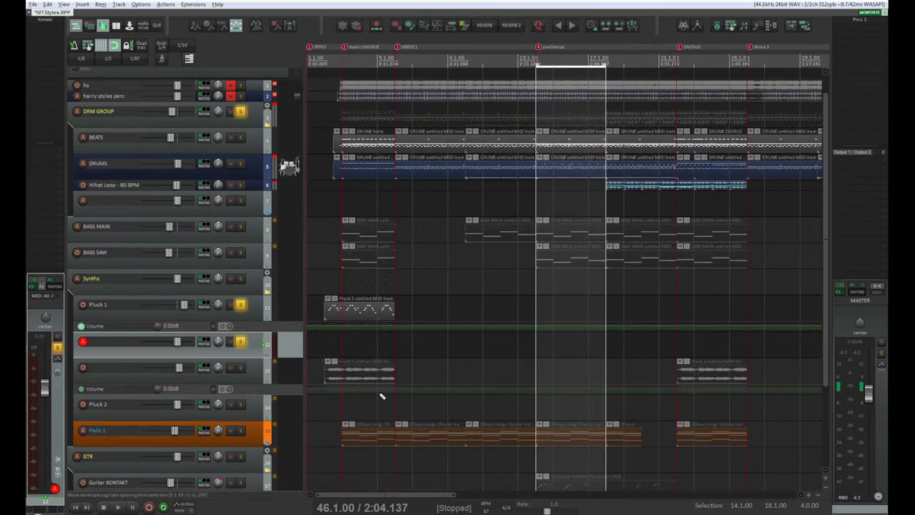
{"action": "left_click", "coordinate": [363, 310]}
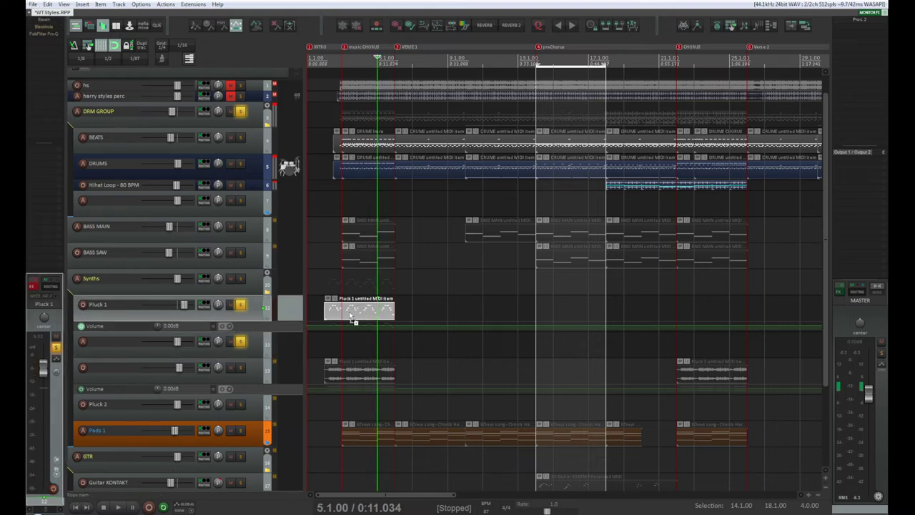
{"action": "left_click_drag", "start_coordinate": [351, 318], "coordinate": [342, 347]}
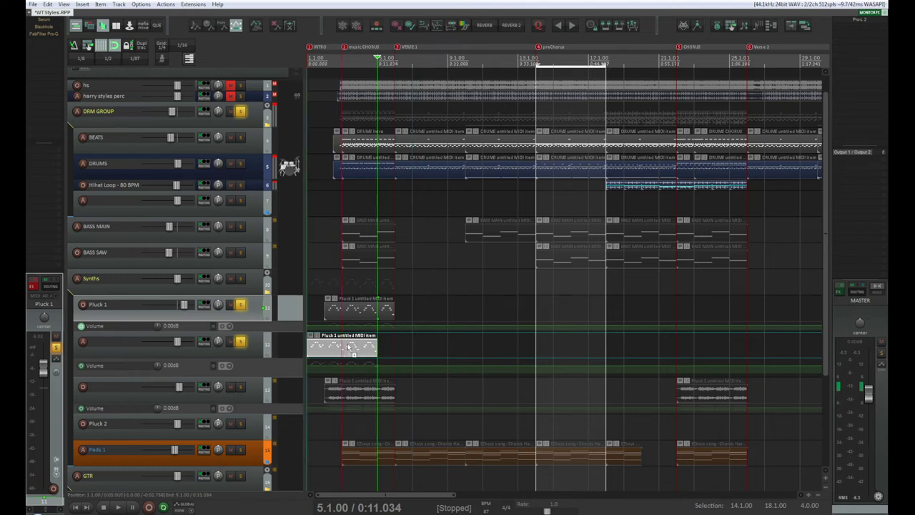
{"action": "scroll", "coordinate": [348, 345], "scroll_direction": "up", "scroll_amount": 3}
{"action": "left_click_drag", "start_coordinate": [348, 345], "coordinate": [392, 350]}
- Play the copied pluck part with the drums from bar 2 and stop playback
{"action": "key", "text": "space"}
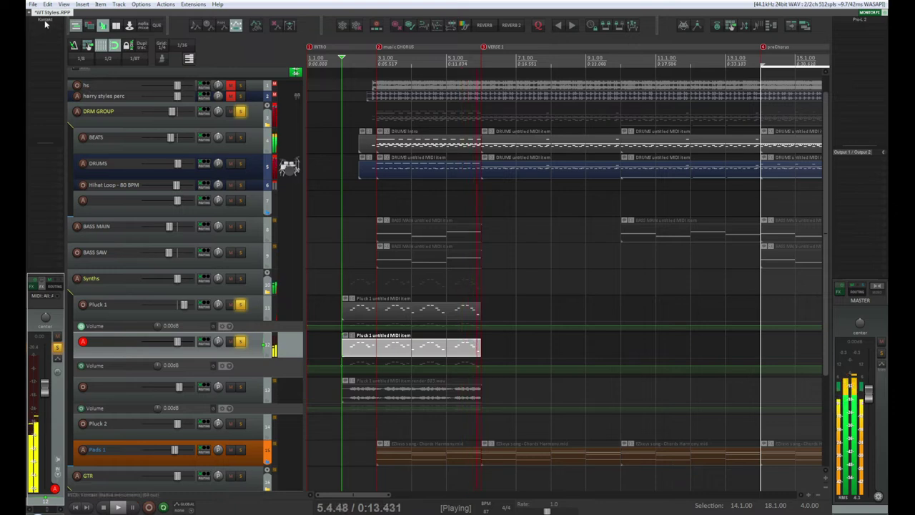
{"action": "key", "text": "space"}
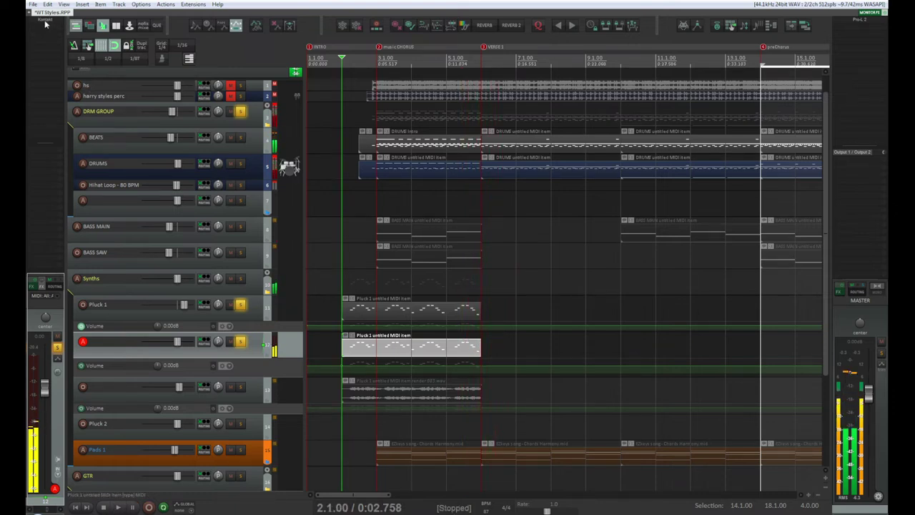
{"action": "key", "text": "space"}
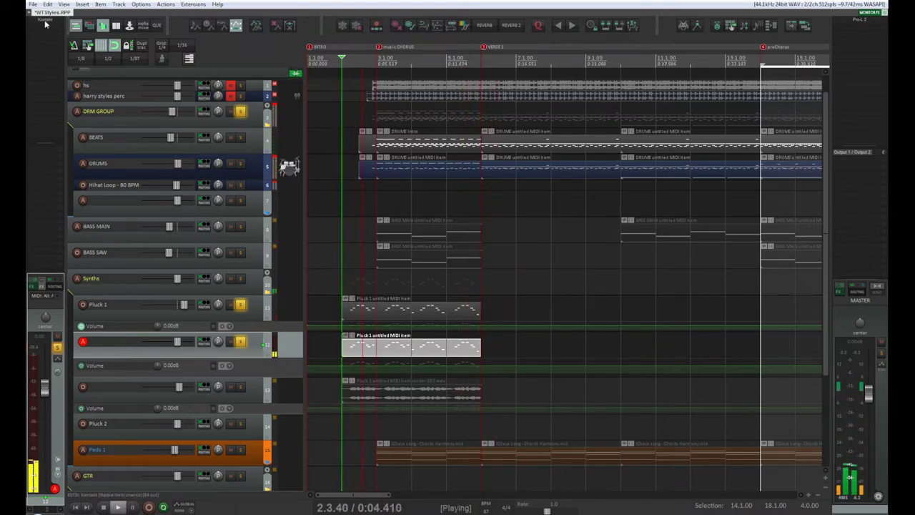
{"action": "key", "text": "space"}
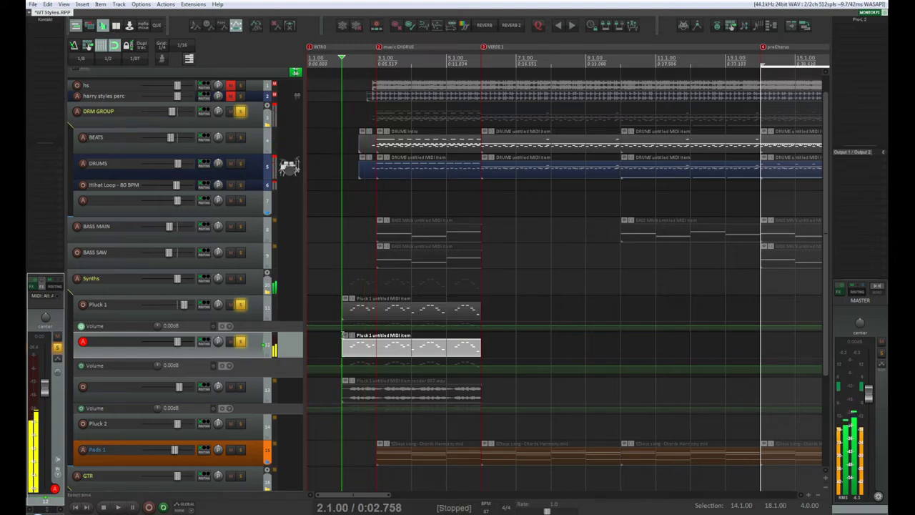
- Set the time selection over the copied item from bar 2 to bar 6 and open the track's Kontakt window
{"action": "left_click_drag", "start_coordinate": [344, 333], "coordinate": [480, 334]}
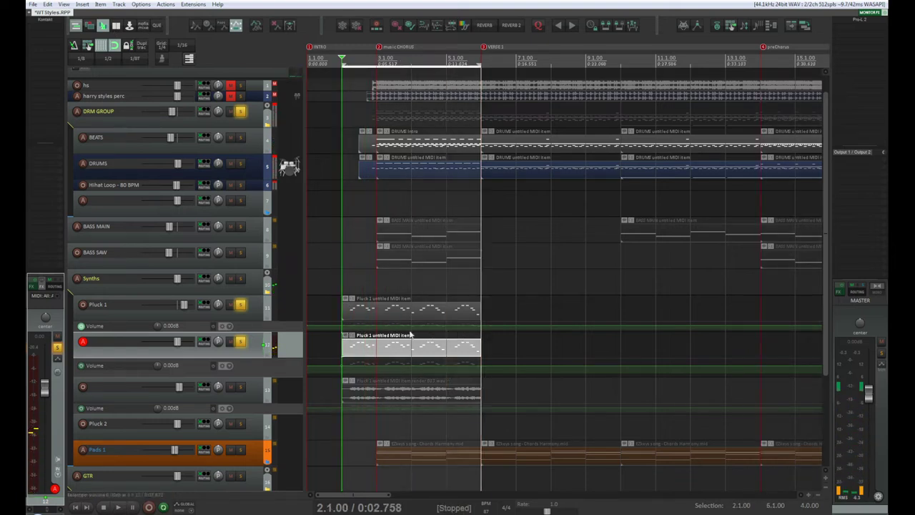
{"action": "key", "text": "space"}
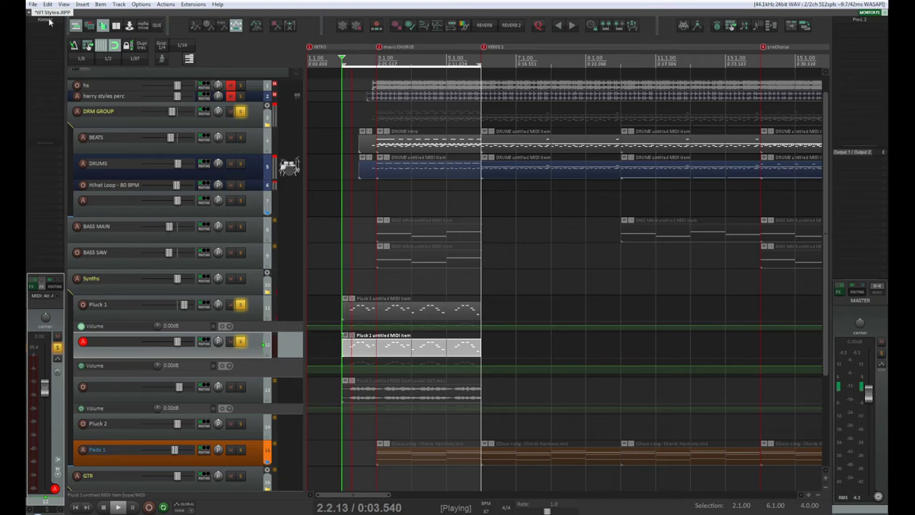
{"action": "key", "text": "shift+f"}
{"action": "key", "text": "space"}
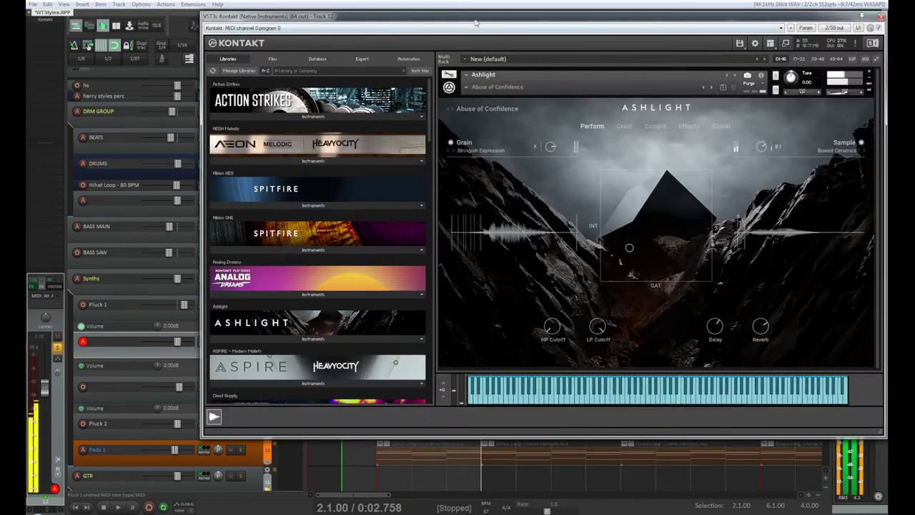
{"action": "left_click_drag", "start_coordinate": [466, 46], "coordinate": [344, 53]}
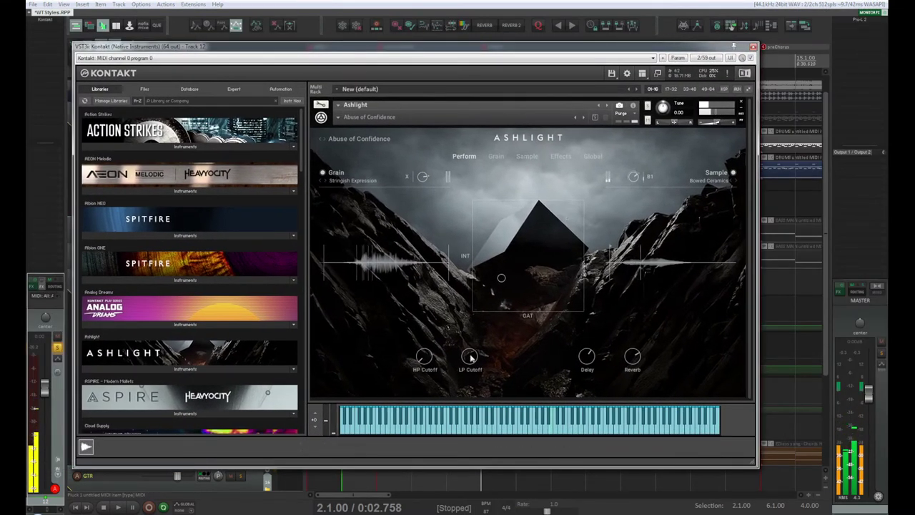
- Audition the Ashlight snapshots one by one from Acid Rain to All In The Game while the pluck section loops
{"action": "left_click", "coordinate": [325, 139]}
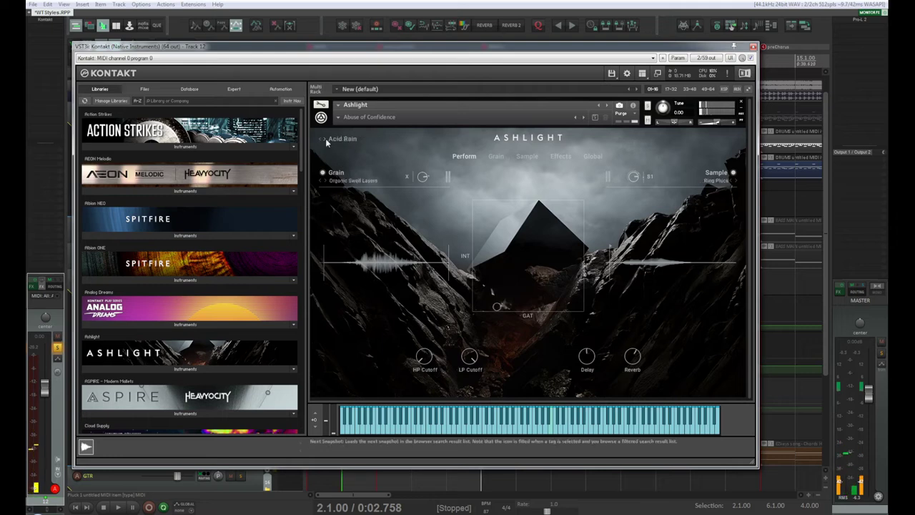
{"action": "key", "text": "space"}
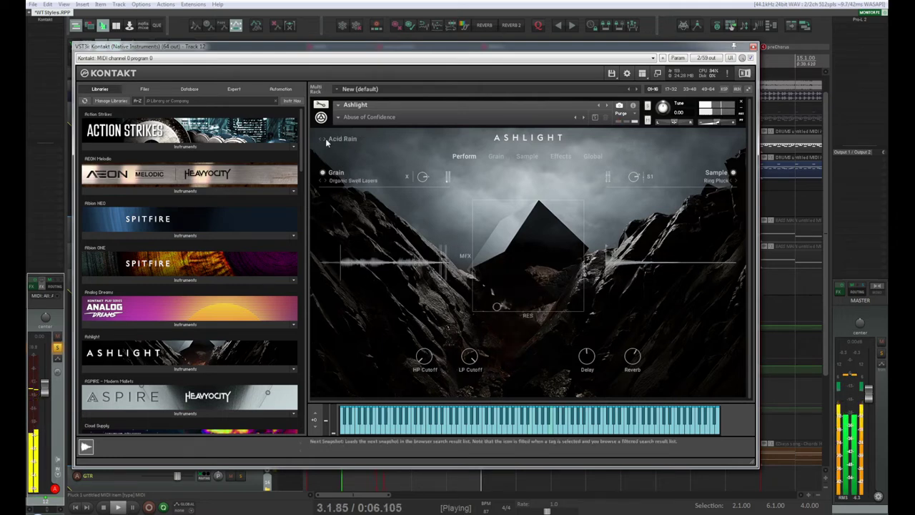
{"action": "left_click", "coordinate": [325, 140]}
{"action": "left_click", "coordinate": [325, 141]}
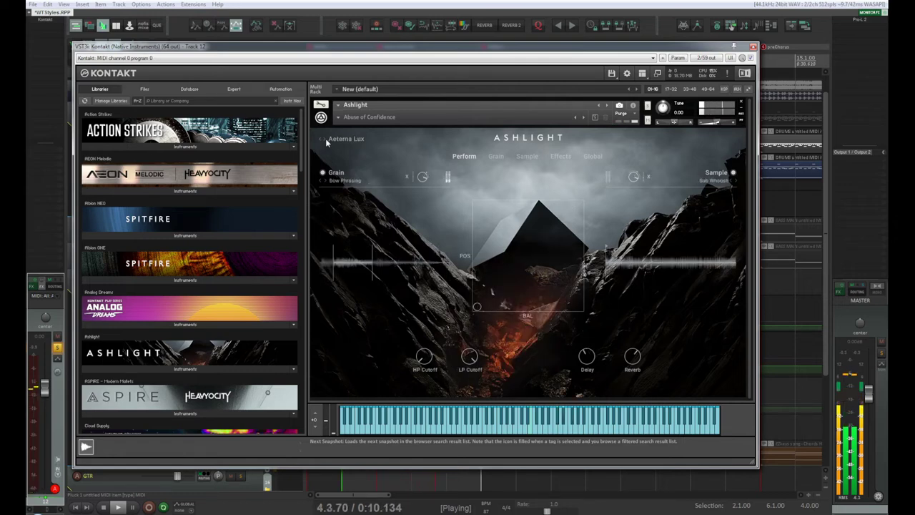
{"action": "left_click", "coordinate": [325, 141]}
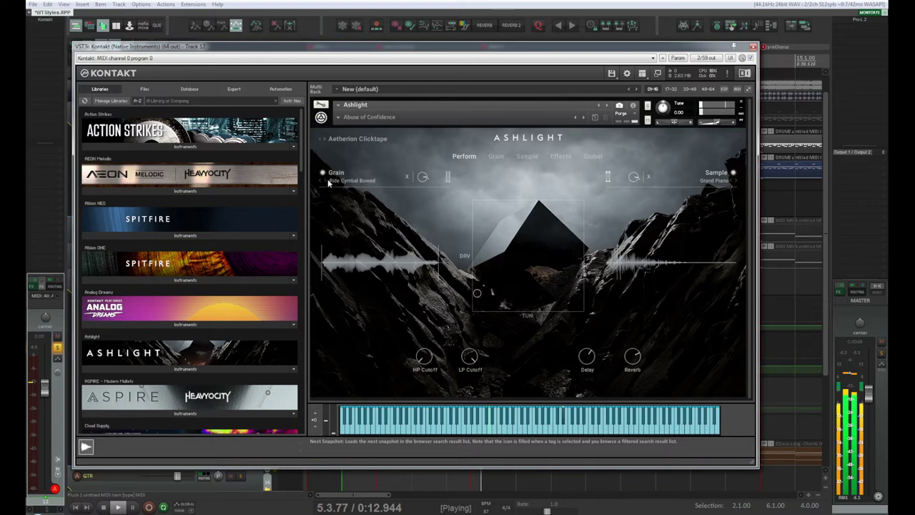
{"action": "left_click", "coordinate": [326, 139]}
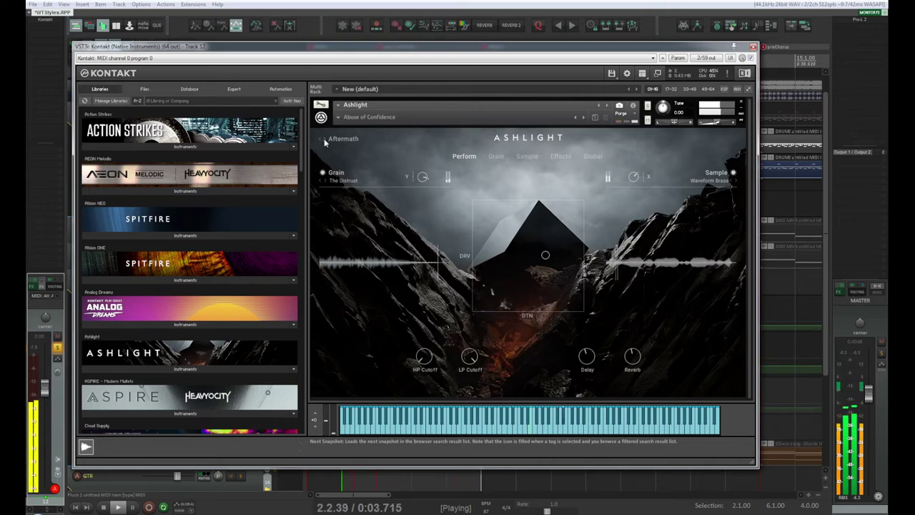
{"action": "left_click", "coordinate": [324, 139]}
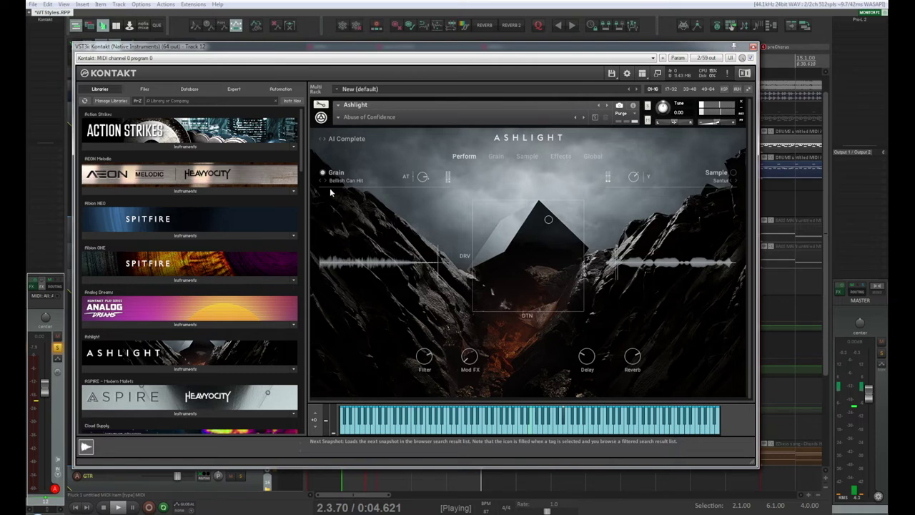
{"action": "left_click", "coordinate": [325, 141]}
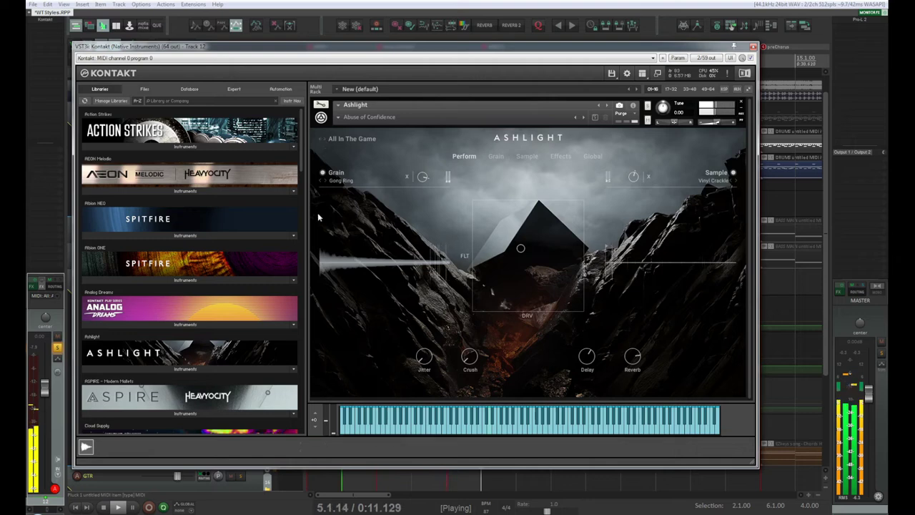
- Remove the Ashlight instrument from the Kontakt rack without saving its changes and stop playback
{"action": "left_click_drag", "start_coordinate": [301, 164], "coordinate": [310, 269]}
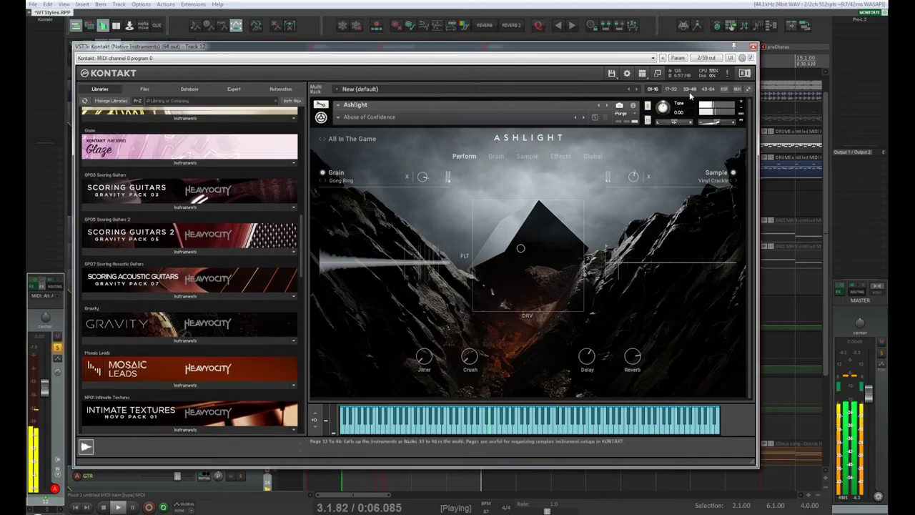
{"action": "left_click", "coordinate": [741, 104]}
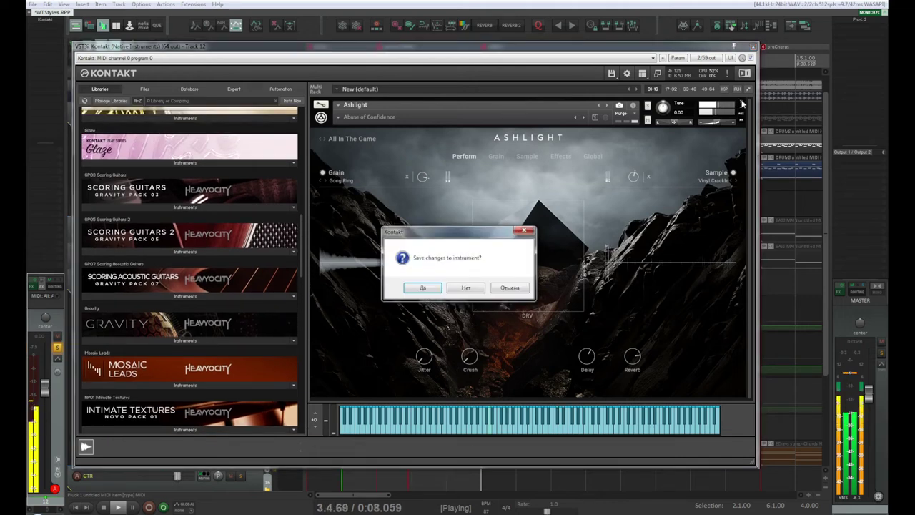
{"action": "left_click", "coordinate": [470, 289]}
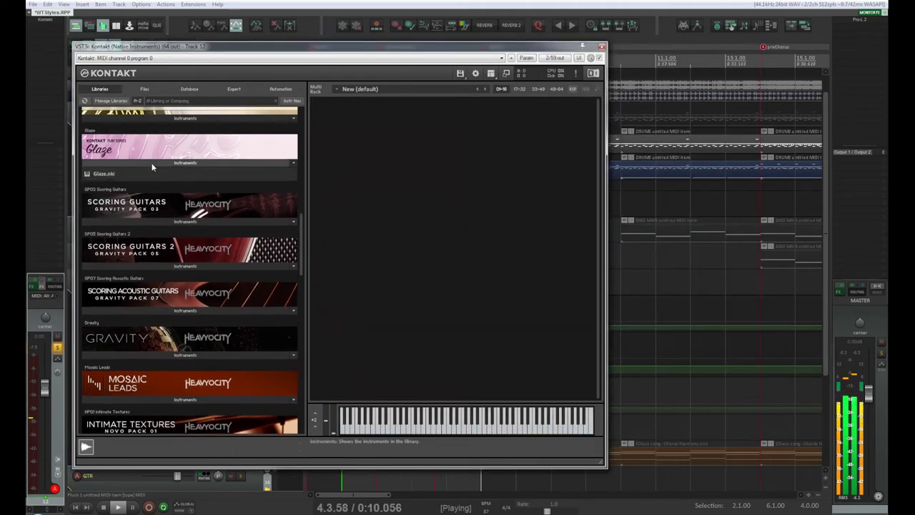
{"action": "key", "text": "space"}
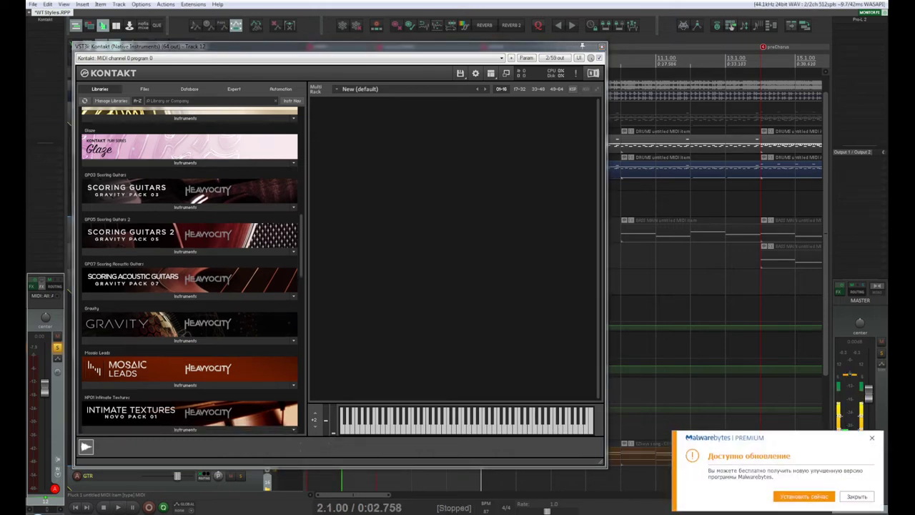
- Load Glaze.nki from the Glaze library into the Kontakt rack and play the looped pluck section with it
{"action": "left_click", "coordinate": [163, 163]}
{"action": "left_click_drag", "start_coordinate": [115, 174], "coordinate": [460, 176]}
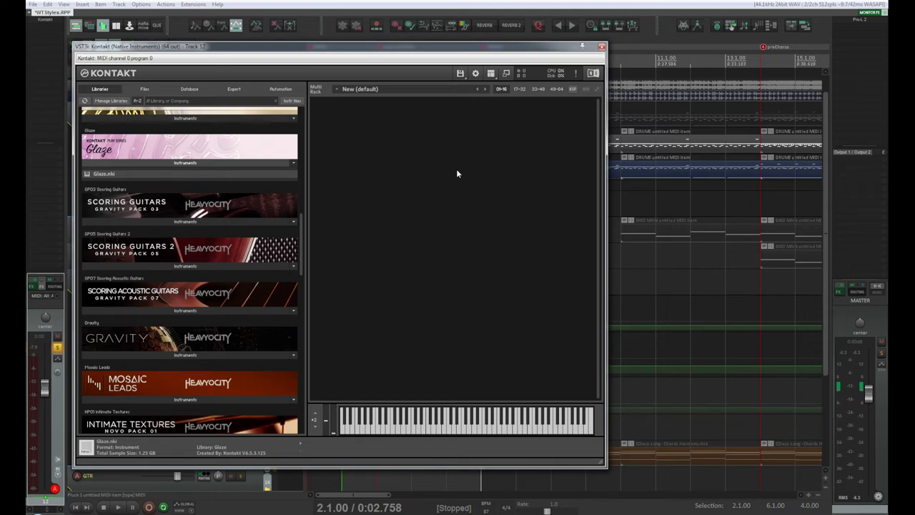
{"action": "key", "text": "space"}
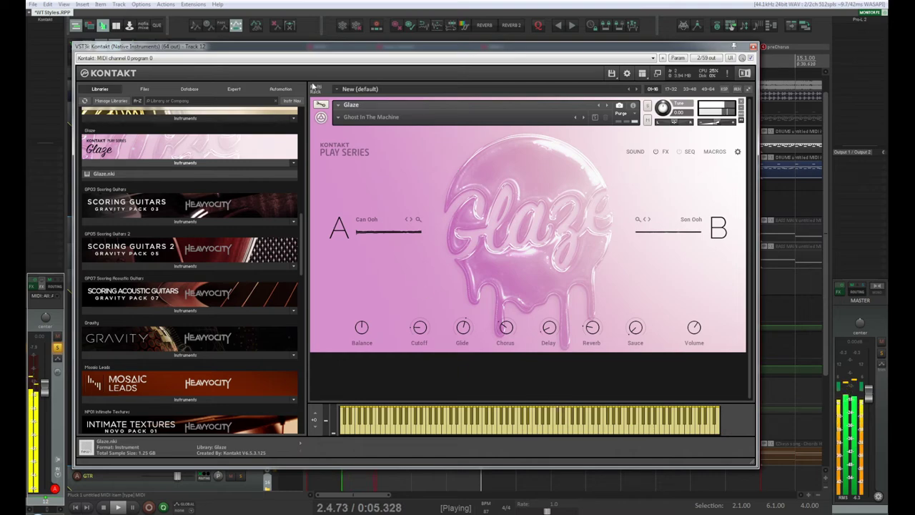
{"action": "left_click_drag", "start_coordinate": [324, 51], "coordinate": [503, 447]}
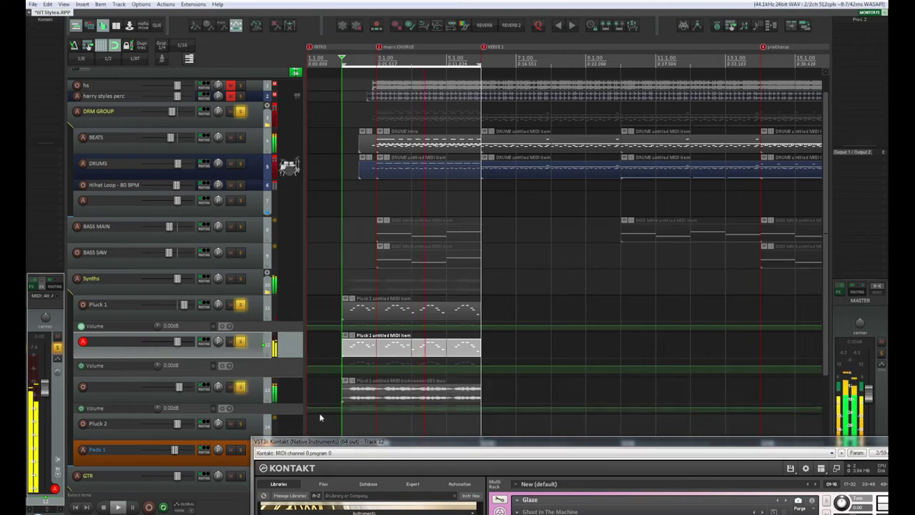
{"action": "left_click_drag", "start_coordinate": [338, 447], "coordinate": [153, 42]}
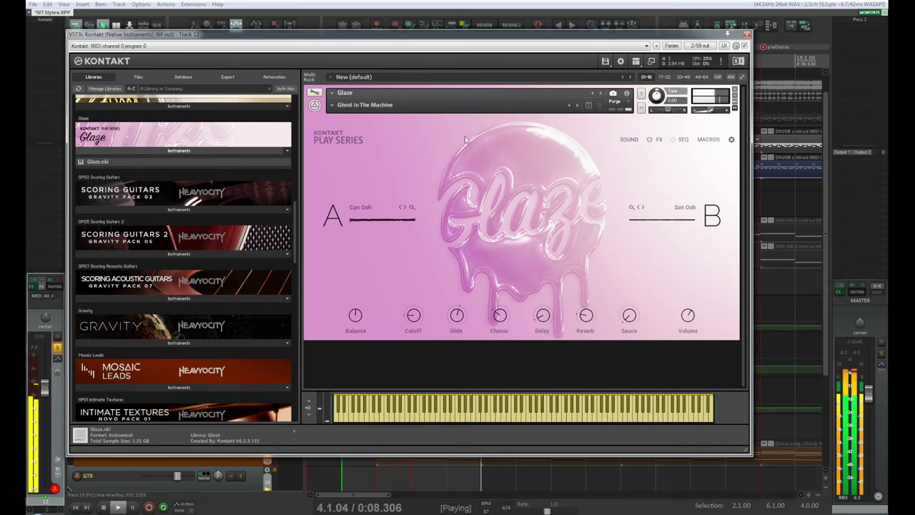
- Load the Ah Oh snapshot from Glaze's Pluck category and listen to it from the start of the loop
{"action": "left_click", "coordinate": [354, 105]}
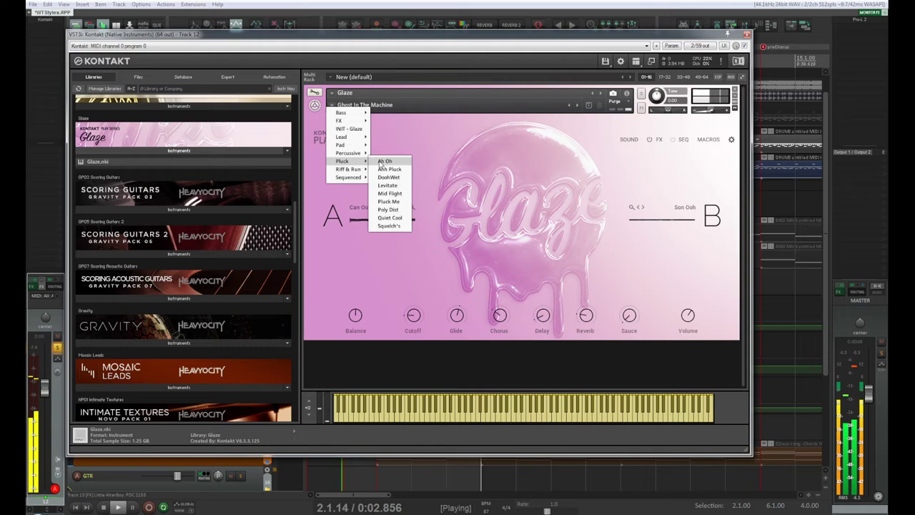
{"action": "left_click", "coordinate": [382, 161]}
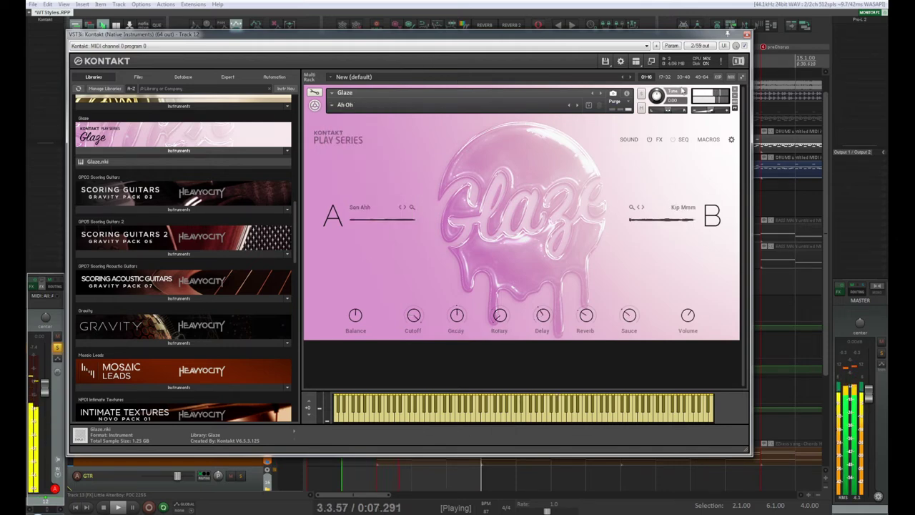
{"action": "left_click_drag", "start_coordinate": [163, 34], "coordinate": [206, 36]}
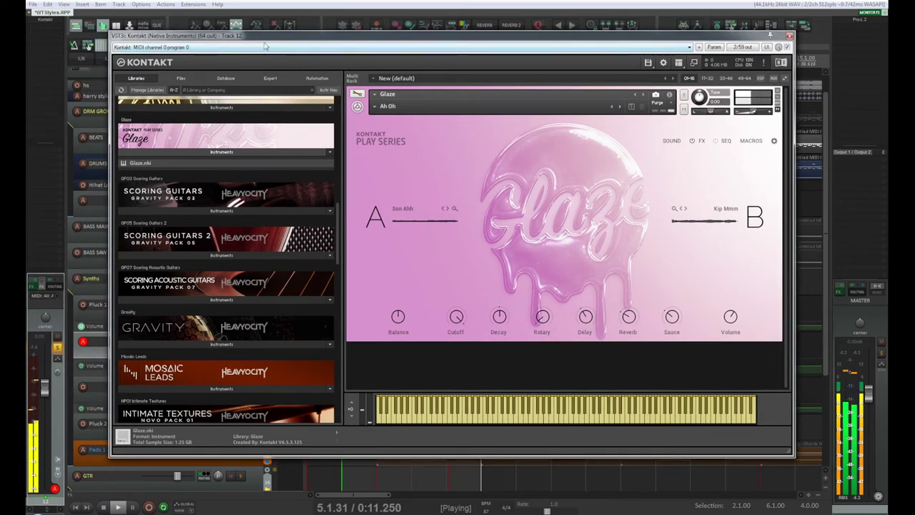
{"action": "left_click_drag", "start_coordinate": [441, 37], "coordinate": [622, 41]}
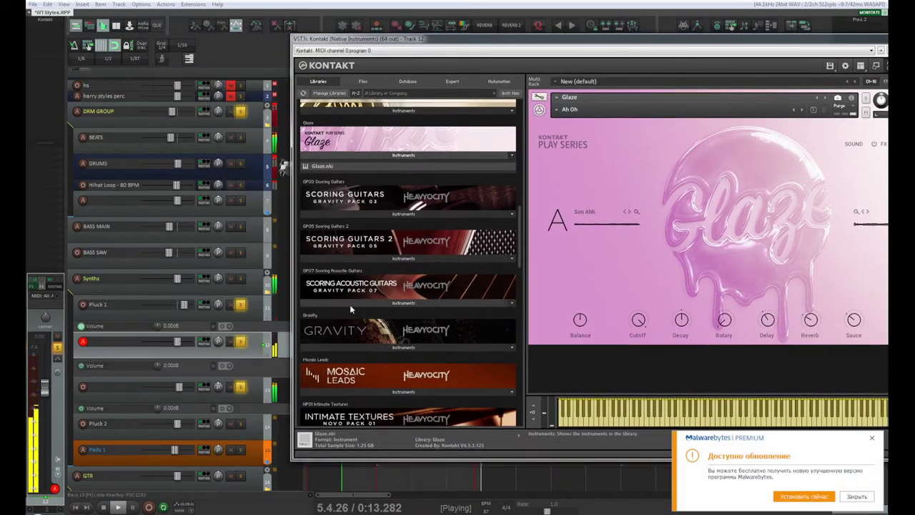
{"action": "key", "text": "space"}
{"action": "key", "text": "space"}
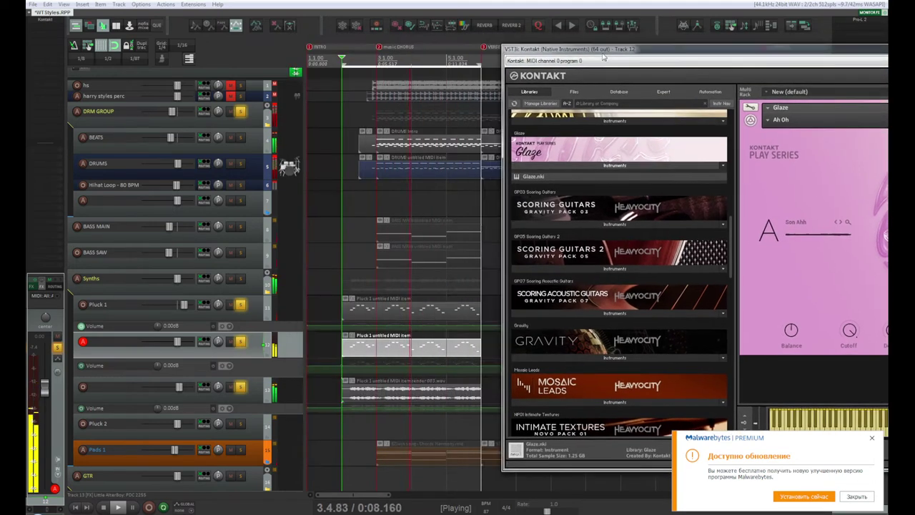
- Unsolo the rendered pluck track below the Kontakt track and replay the loop with the Kontakt window in view
{"action": "left_click", "coordinate": [242, 387]}
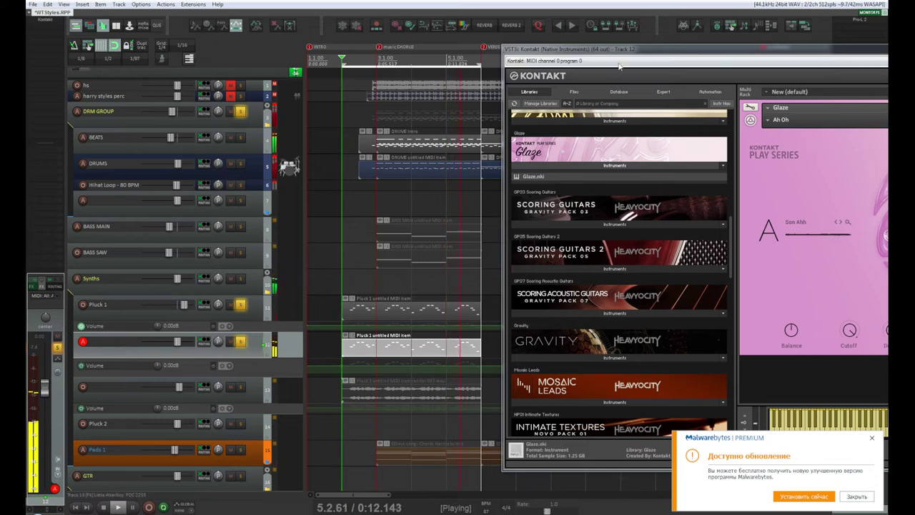
{"action": "left_click_drag", "start_coordinate": [619, 52], "coordinate": [193, 27]}
{"action": "key", "text": "space"}
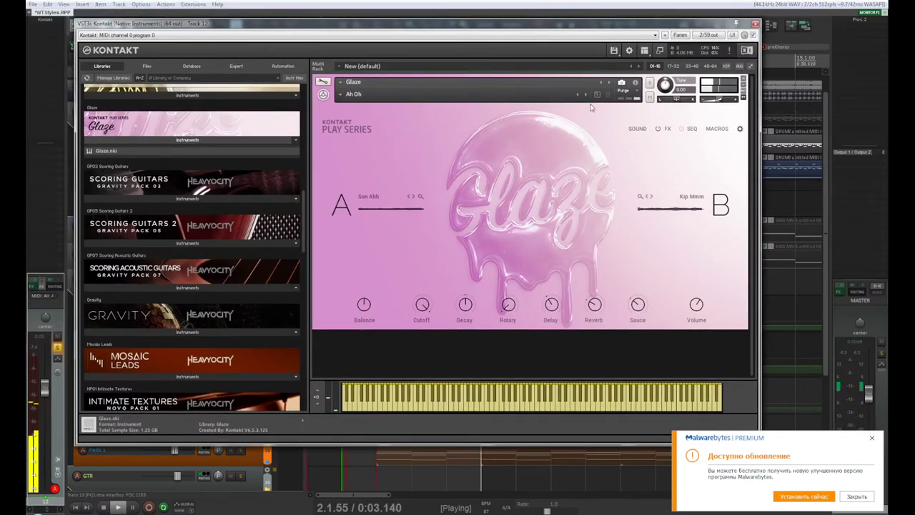
{"action": "key", "text": "space"}
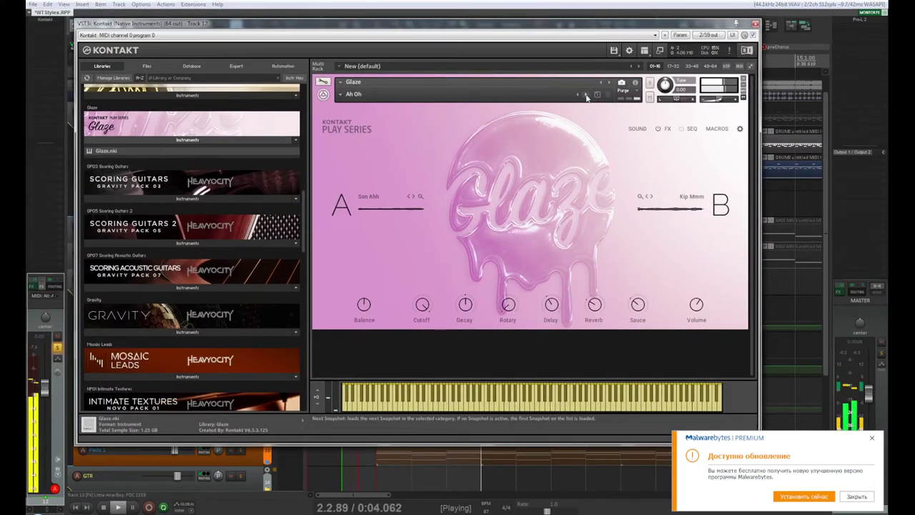
- Audition the next Glaze pluck snapshots, Ahh Pluck, DoohWet, Levitate and Mid Flight, and stop playback
{"action": "left_click", "coordinate": [586, 96]}
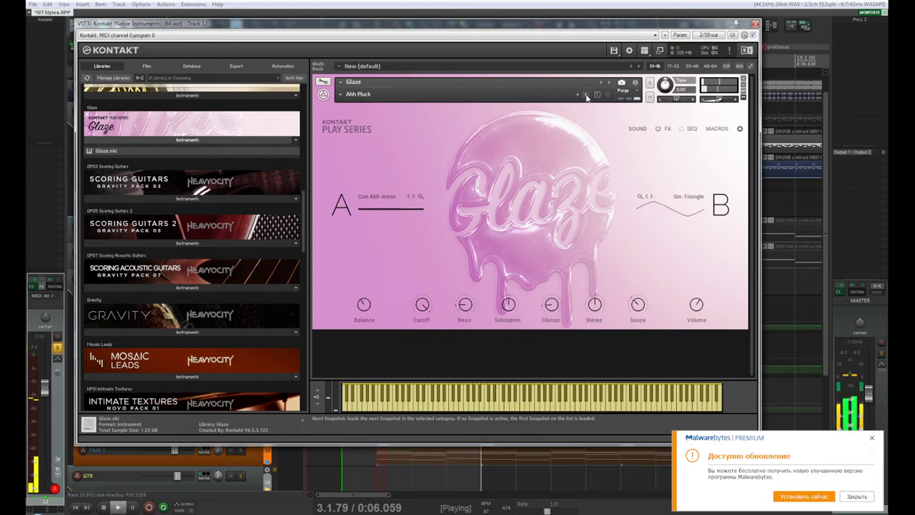
{"action": "left_click", "coordinate": [586, 96]}
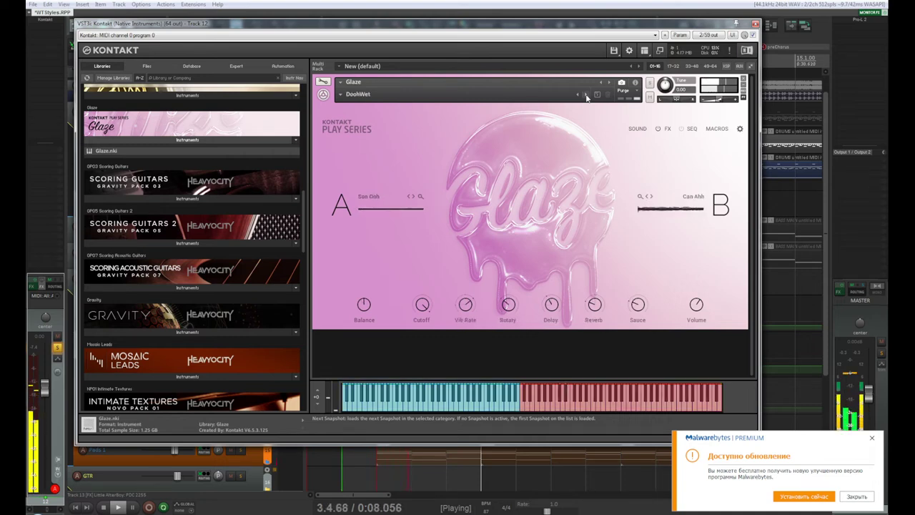
{"action": "left_click", "coordinate": [587, 95]}
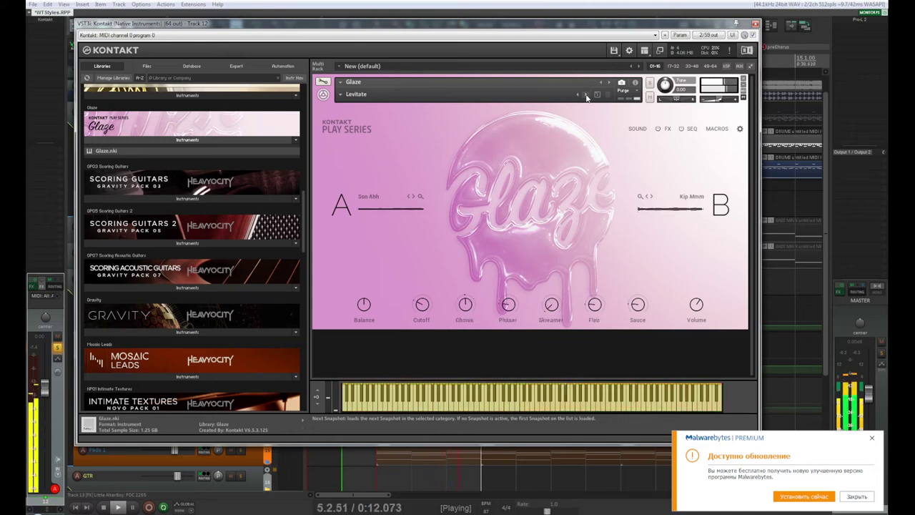
{"action": "left_click", "coordinate": [587, 96]}
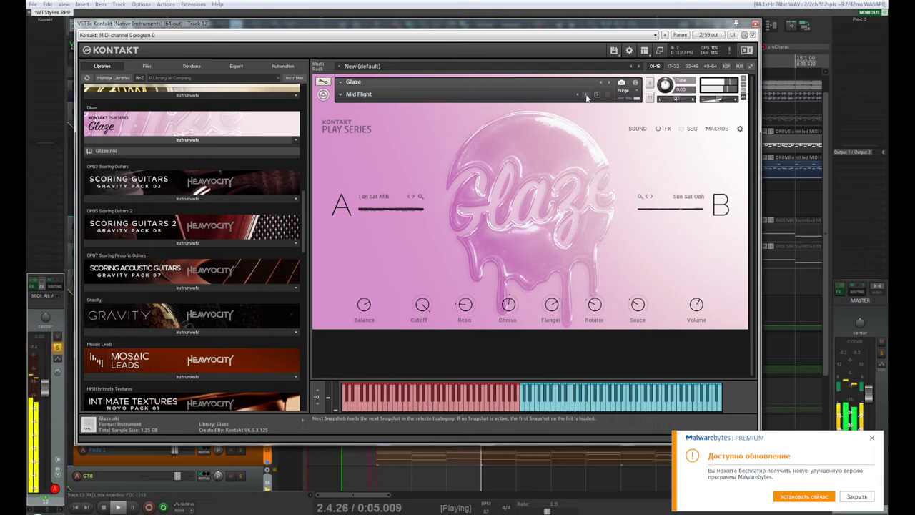
{"action": "key", "text": "space"}
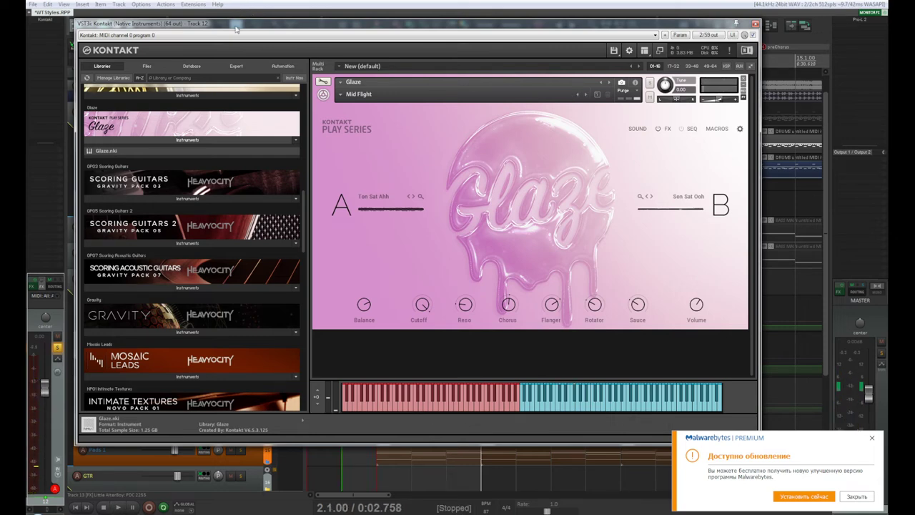
- Play the loop with the Mid Flight snapshot and solo the rendered pluck track on track 13 alongside it
{"action": "left_click_drag", "start_coordinate": [236, 28], "coordinate": [534, 30]}
{"action": "key", "text": "space"}
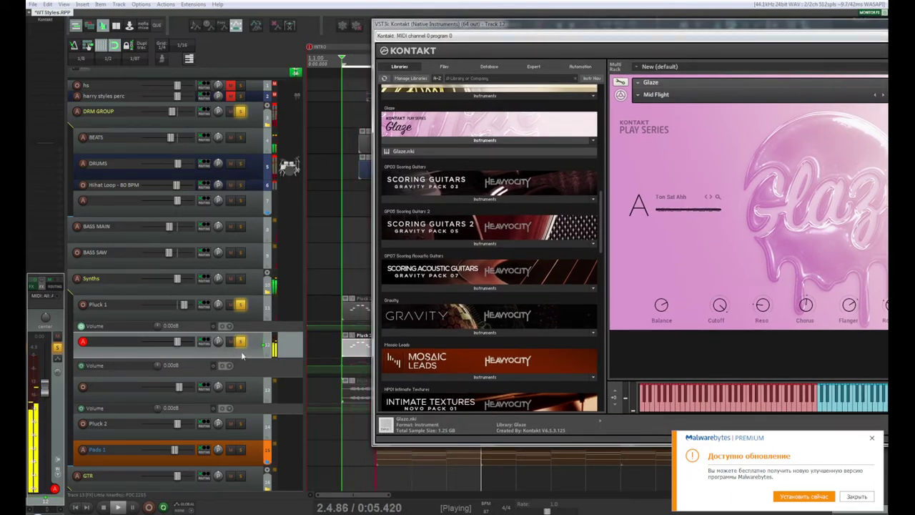
{"action": "left_click", "coordinate": [241, 387]}
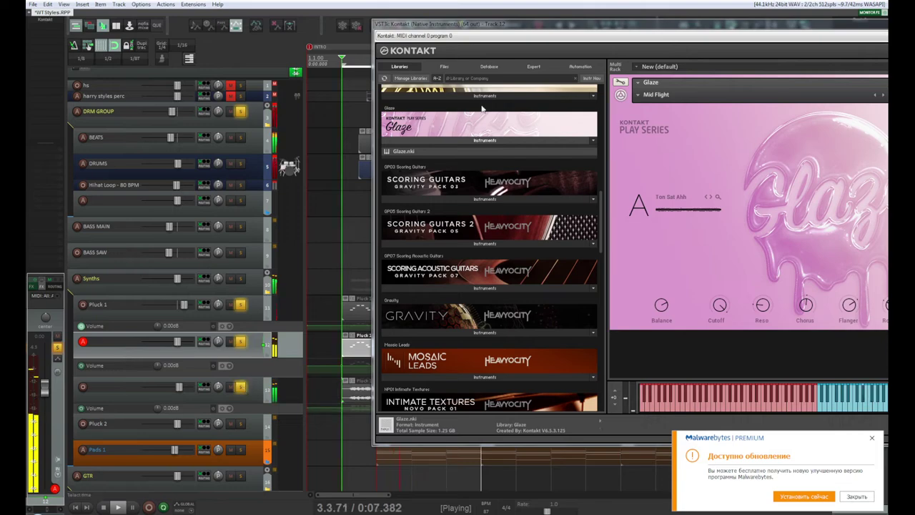
{"action": "left_click_drag", "start_coordinate": [514, 28], "coordinate": [219, 25]}
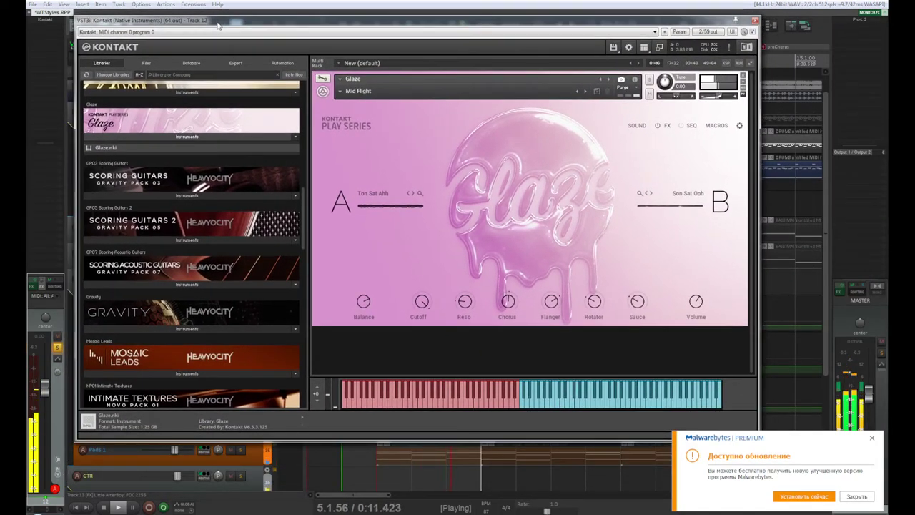
- Load the Pluck Me snapshot from Glaze's Pluck category and move the Kontakt window off the track controls
{"action": "left_click_drag", "start_coordinate": [219, 25], "coordinate": [287, 52]}
{"action": "left_click", "coordinate": [324, 108]}
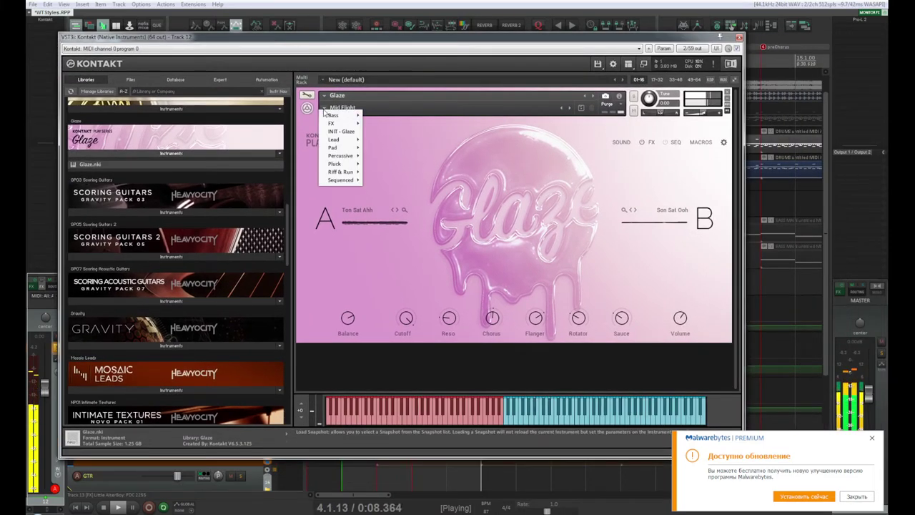
{"action": "mouse_move", "coordinate": [354, 166]}
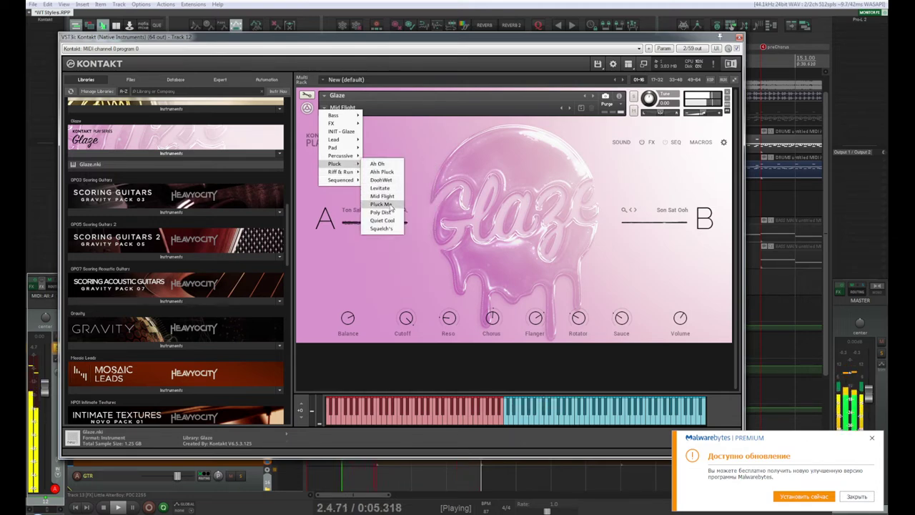
{"action": "left_click", "coordinate": [390, 205]}
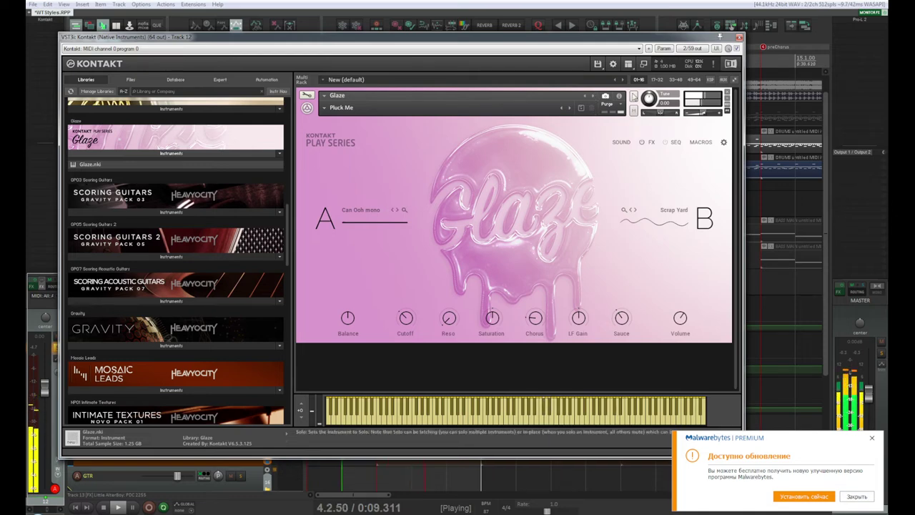
{"action": "left_click_drag", "start_coordinate": [174, 37], "coordinate": [425, 43]}
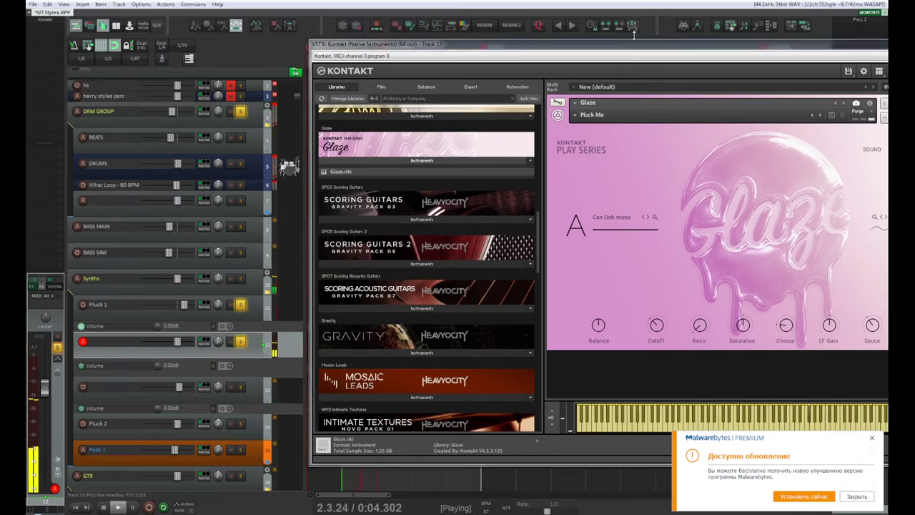
- Audition the next Glaze pluck snapshots, Poly Dist, Quiet Cool and Squelch's, over the playing loop
{"action": "left_click_drag", "start_coordinate": [623, 54], "coordinate": [421, 37]}
{"action": "left_click", "coordinate": [618, 100]}
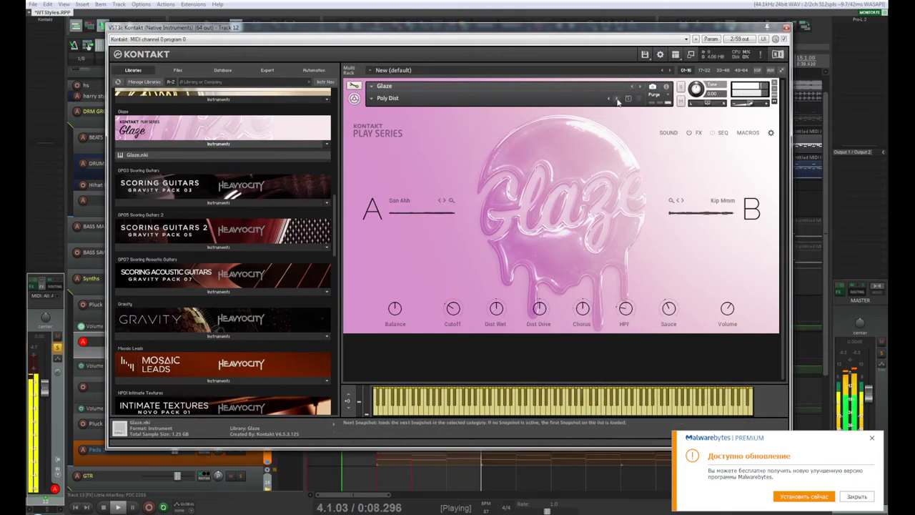
{"action": "left_click", "coordinate": [619, 100]}
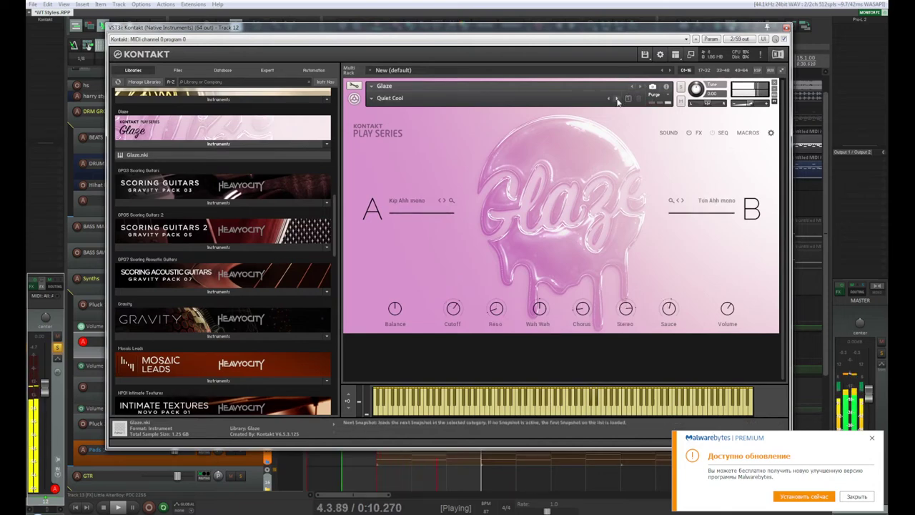
{"action": "left_click", "coordinate": [619, 100]}
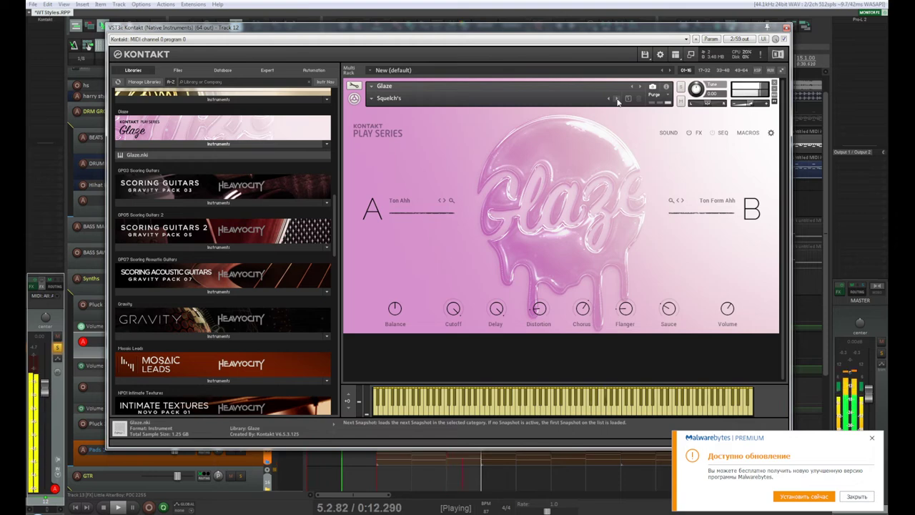
- Replay the loop, compare the Squelch's sound with the rendered pluck on track 13 using solo, and lower the Kontakt track's volume
{"action": "left_click_drag", "start_coordinate": [429, 27], "coordinate": [644, 30]}
{"action": "key", "text": "space"}
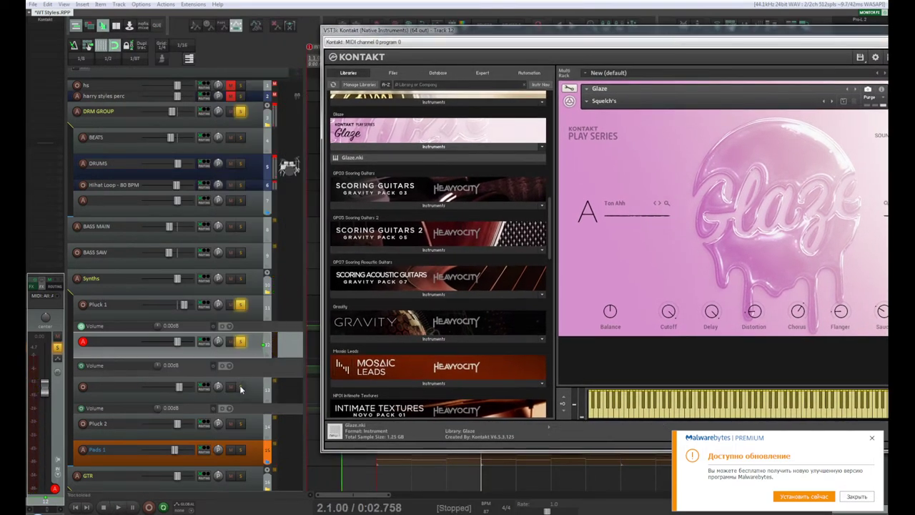
{"action": "key", "text": "space"}
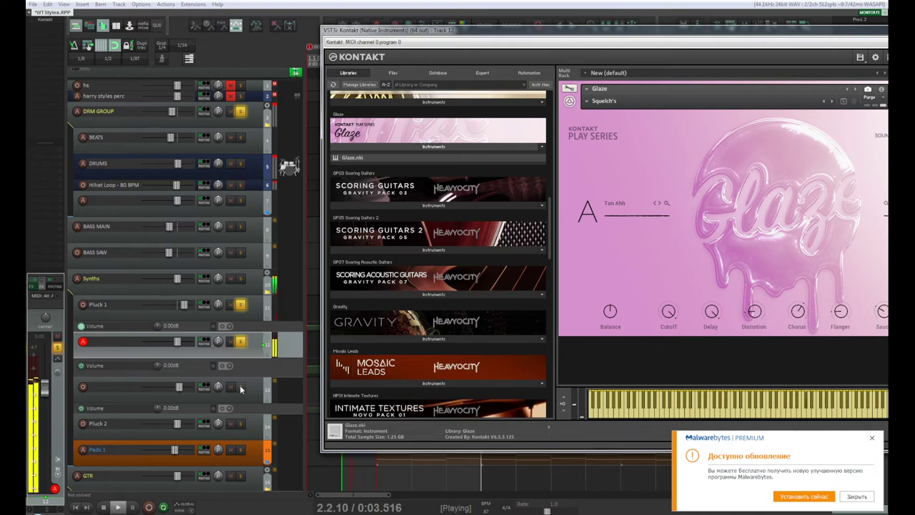
{"action": "left_click", "coordinate": [240, 387]}
{"action": "left_click", "coordinate": [241, 342]}
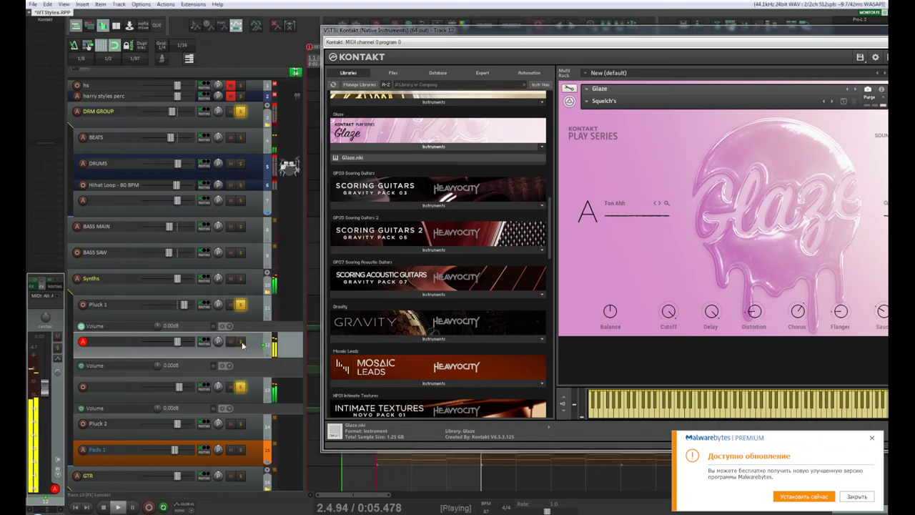
{"action": "left_click", "coordinate": [241, 342]}
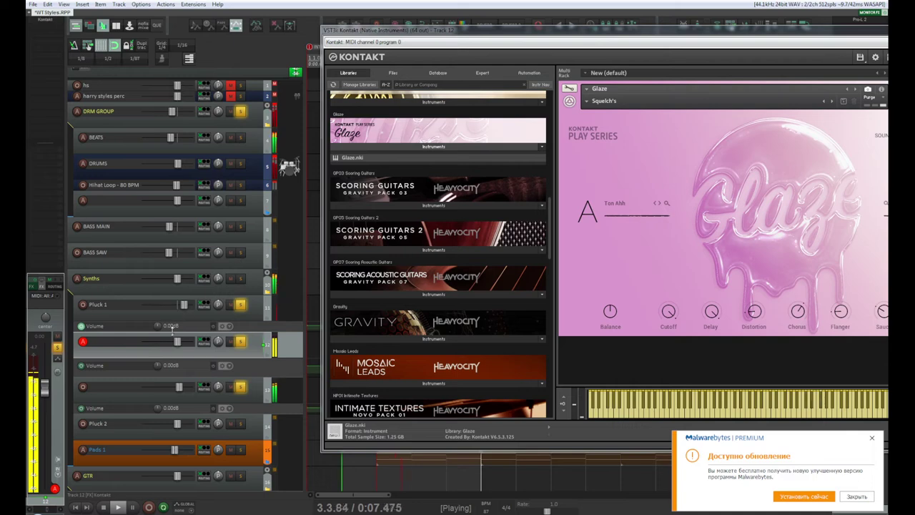
{"action": "left_click_drag", "start_coordinate": [177, 341], "coordinate": [169, 347]}
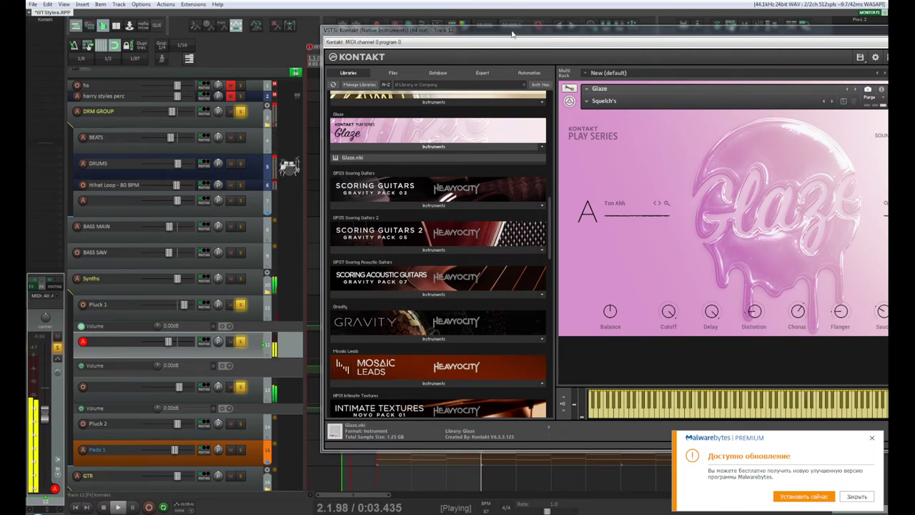
- Browse Glaze's snapshot categories, including Lead and FX, for an alternative sound while the loop plays
{"action": "left_click_drag", "start_coordinate": [512, 33], "coordinate": [249, 21]}
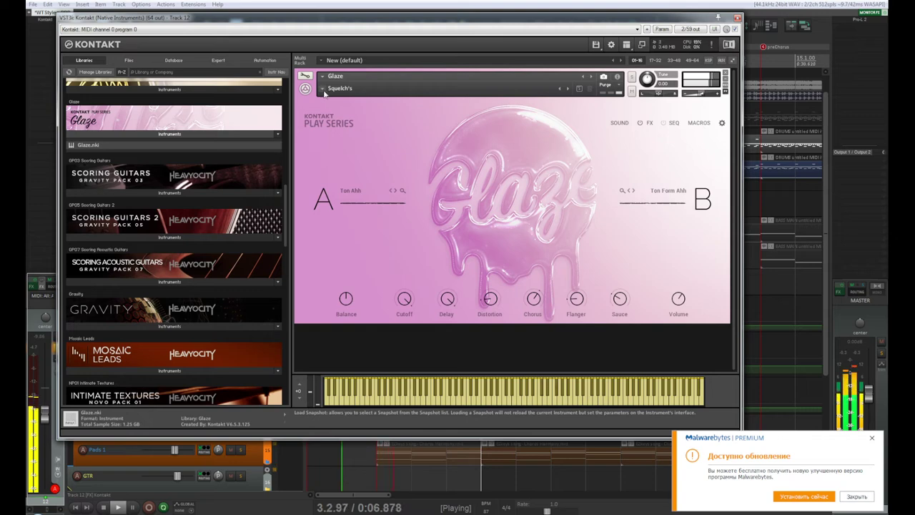
{"action": "left_click", "coordinate": [324, 89]}
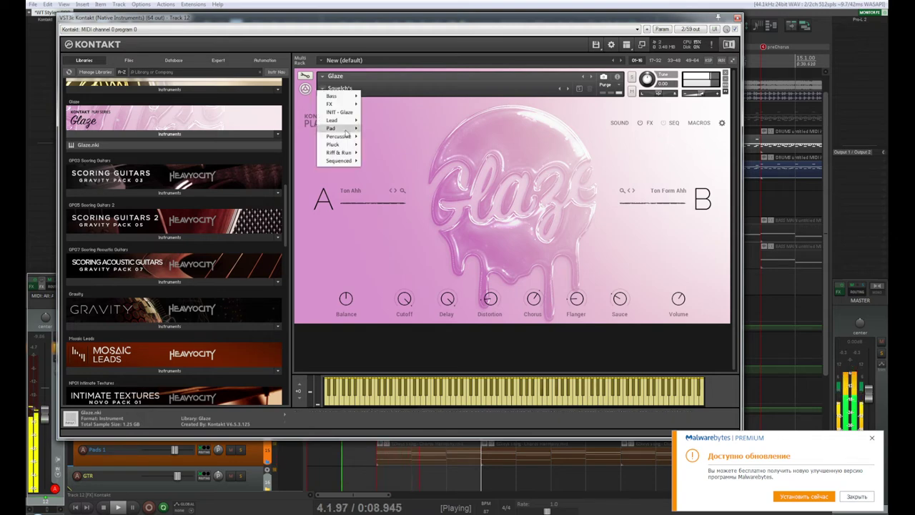
{"action": "mouse_move", "coordinate": [347, 162]}
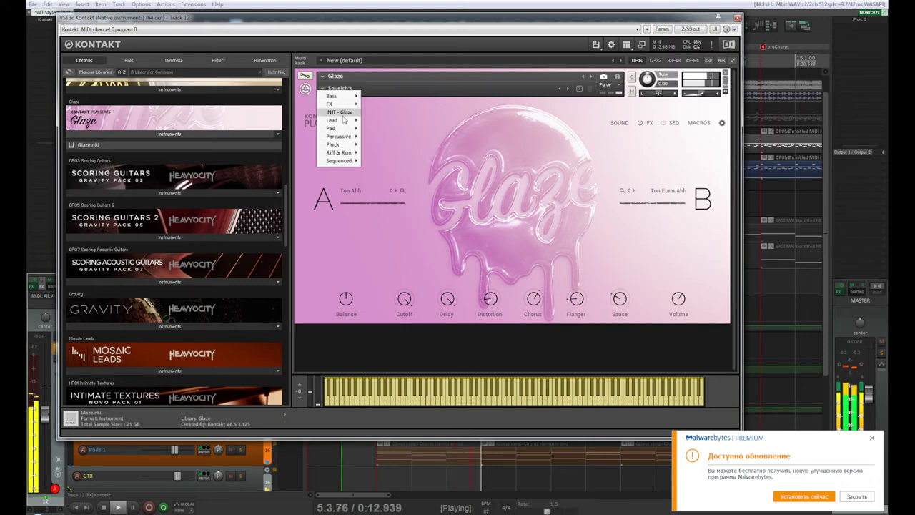
{"action": "mouse_move", "coordinate": [344, 121]}
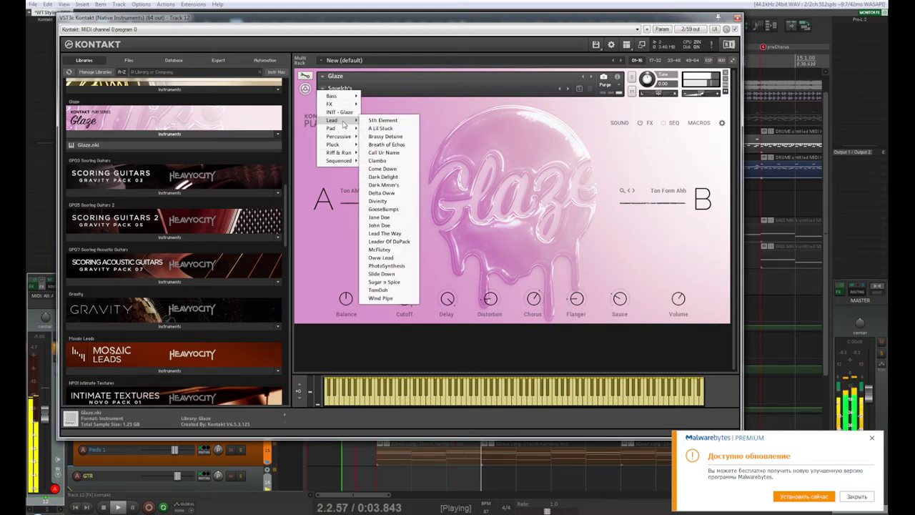
{"action": "mouse_move", "coordinate": [344, 140]}
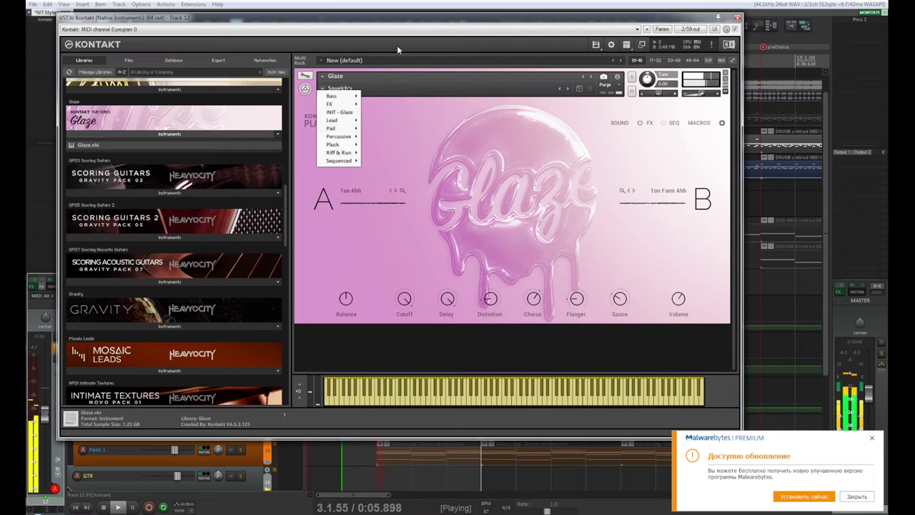
{"action": "left_click_drag", "start_coordinate": [411, 22], "coordinate": [685, 8]}
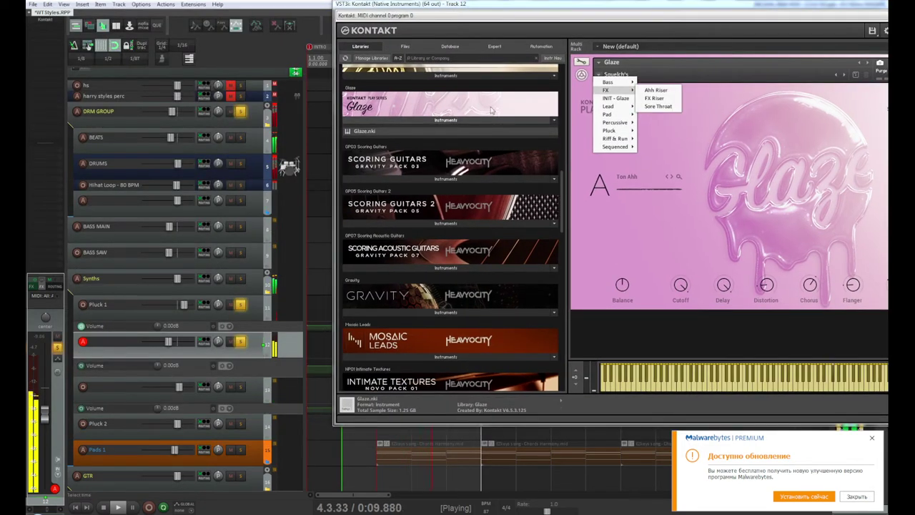
{"action": "left_click_drag", "start_coordinate": [542, 17], "coordinate": [299, 41]}
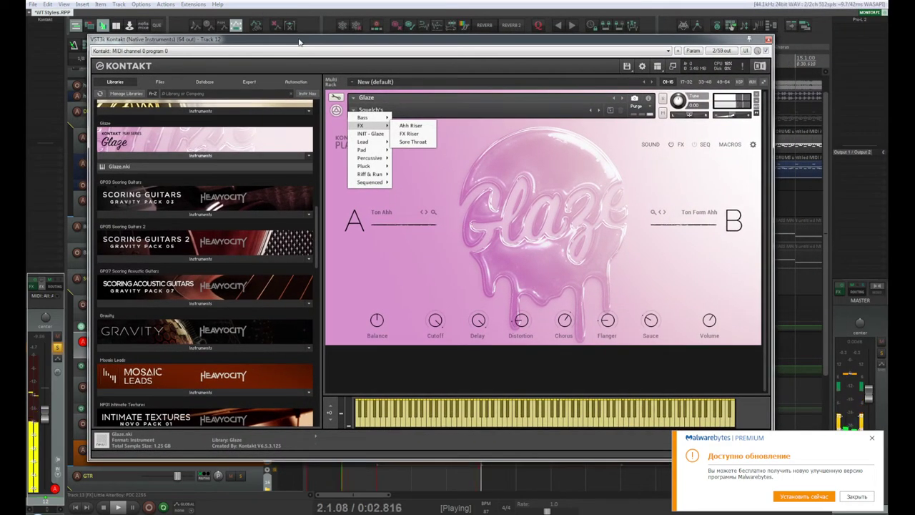
{"action": "left_click", "coordinate": [504, 103]}
{"action": "double_click", "coordinate": [504, 101]}
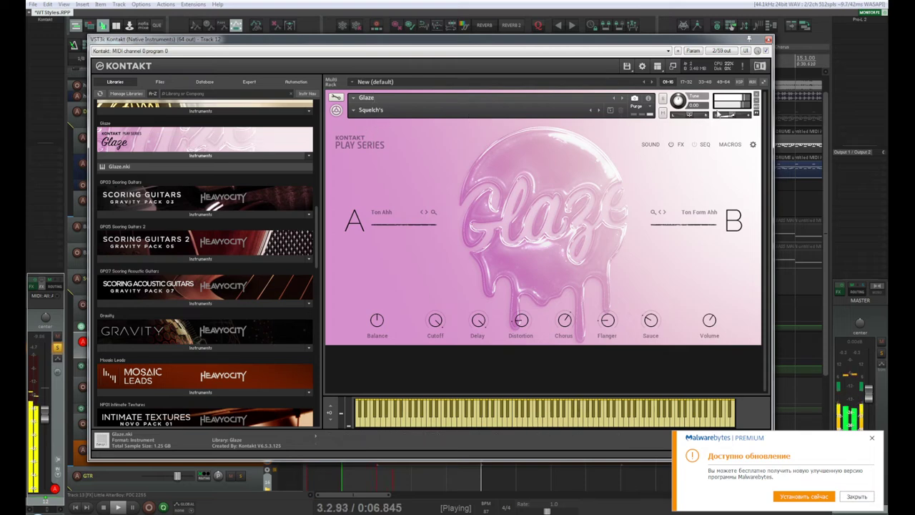
- Mute the Glaze instrument in the Kontakt rack and collapse its interface
{"action": "left_click", "coordinate": [738, 106]}
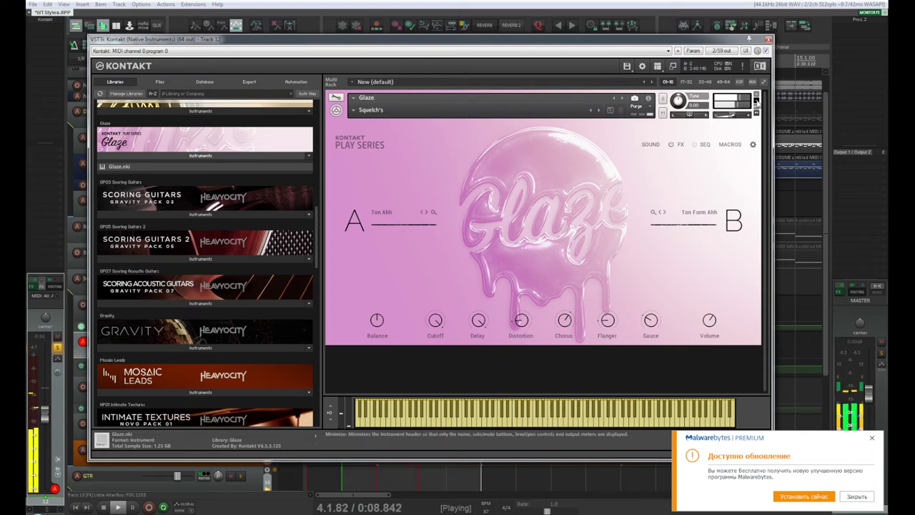
{"action": "left_click", "coordinate": [664, 114]}
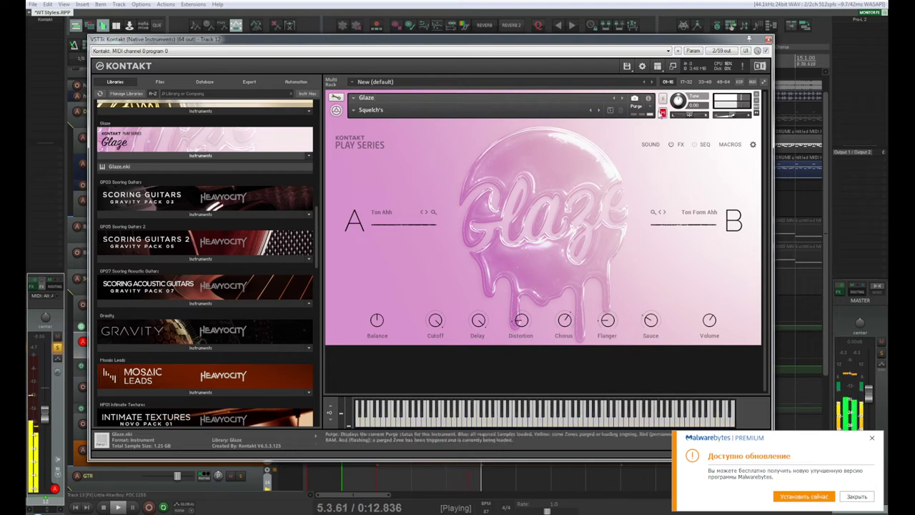
{"action": "left_click", "coordinate": [336, 98]}
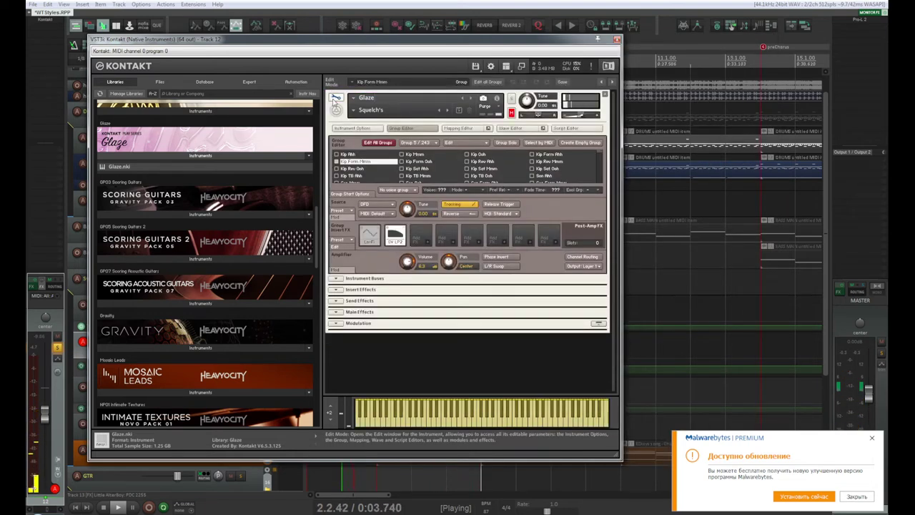
{"action": "left_click", "coordinate": [335, 98]}
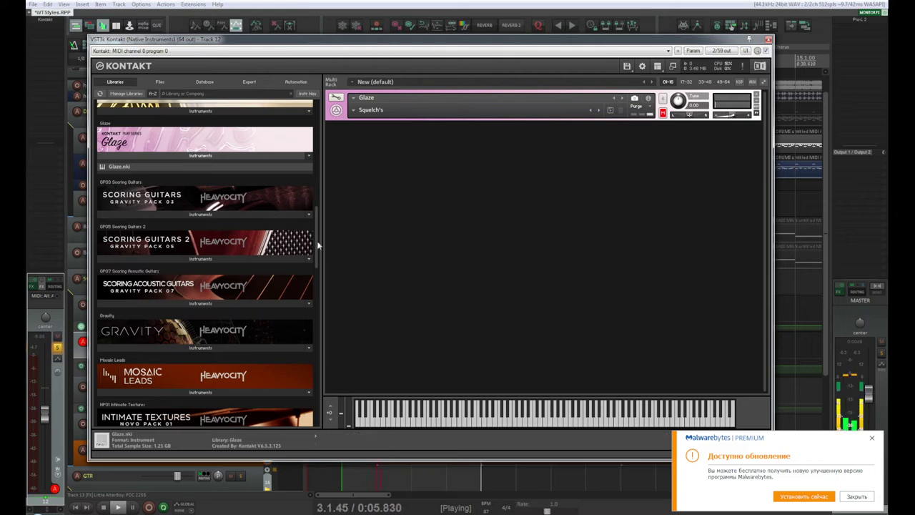
- Load Analog Dreams 2.0 beneath the Glaze instrument in the Kontakt rack and play the loop
{"action": "left_click_drag", "start_coordinate": [317, 249], "coordinate": [323, 142]}
{"action": "key", "text": "space"}
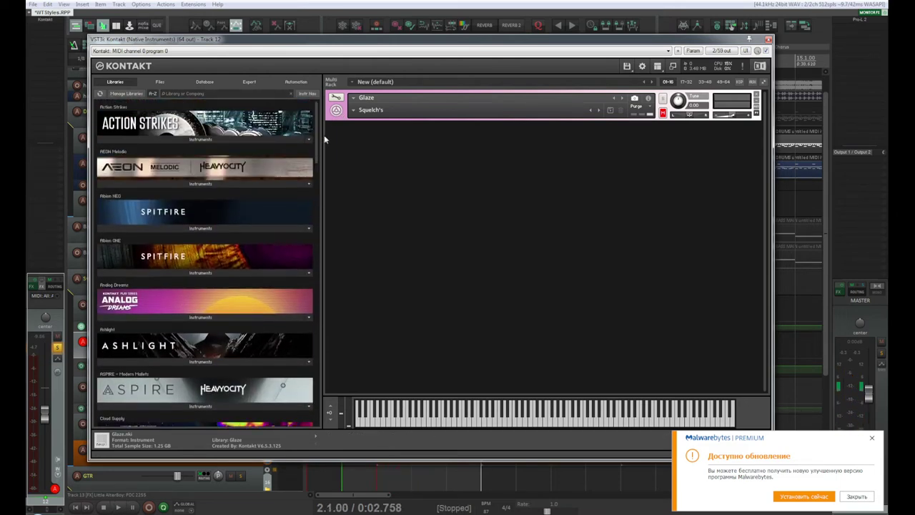
{"action": "left_click", "coordinate": [163, 316]}
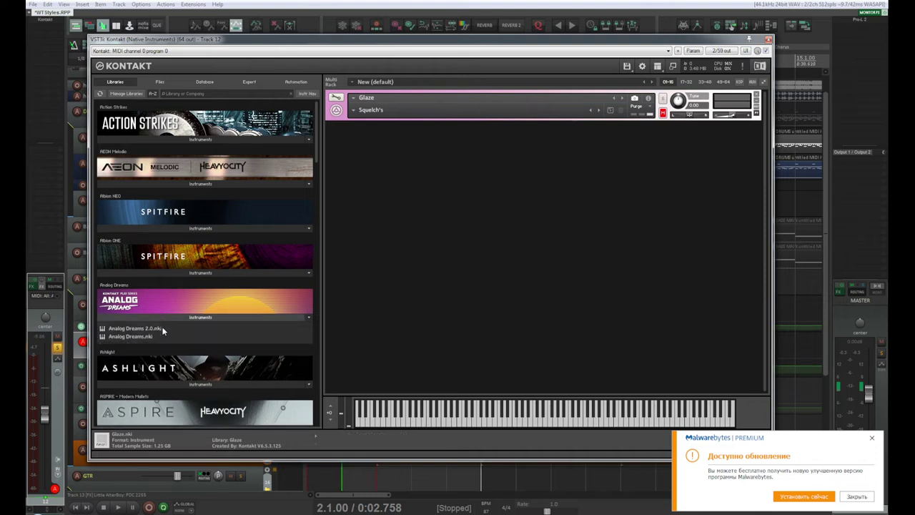
{"action": "left_click", "coordinate": [157, 329]}
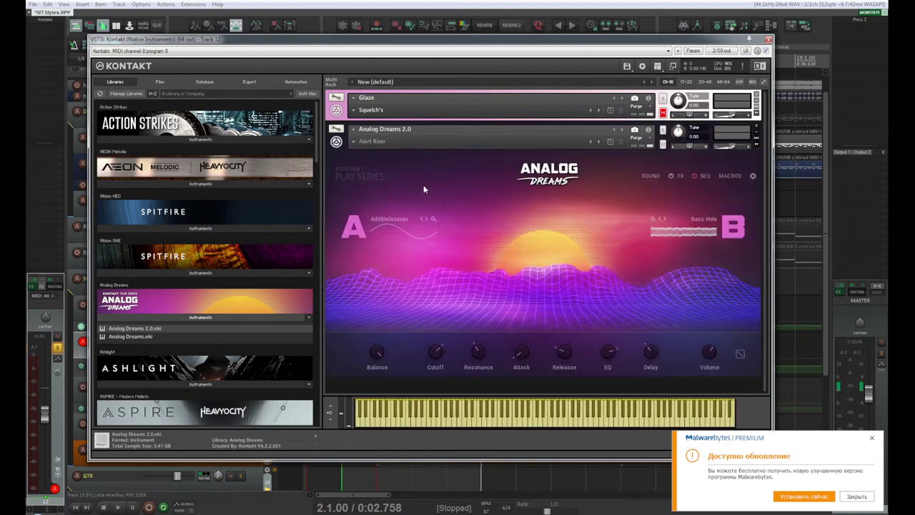
{"action": "key", "text": "space"}
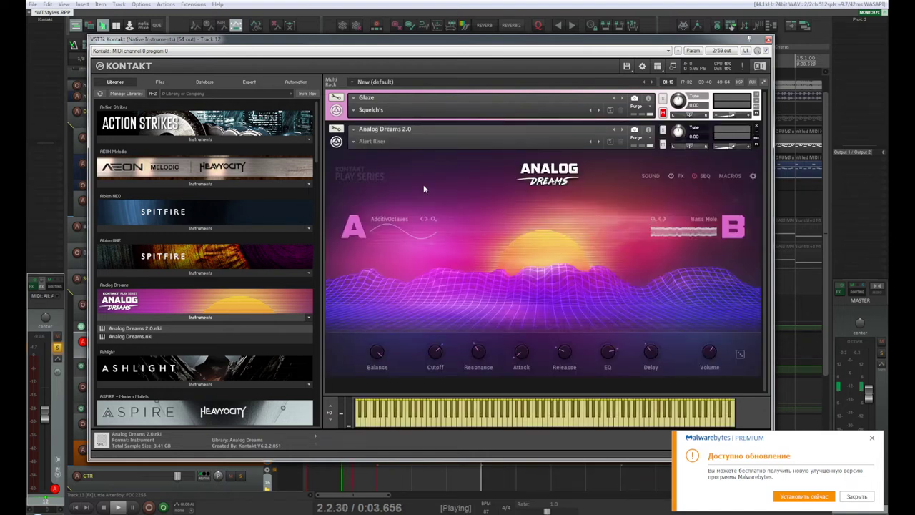
{"action": "key", "text": "space"}
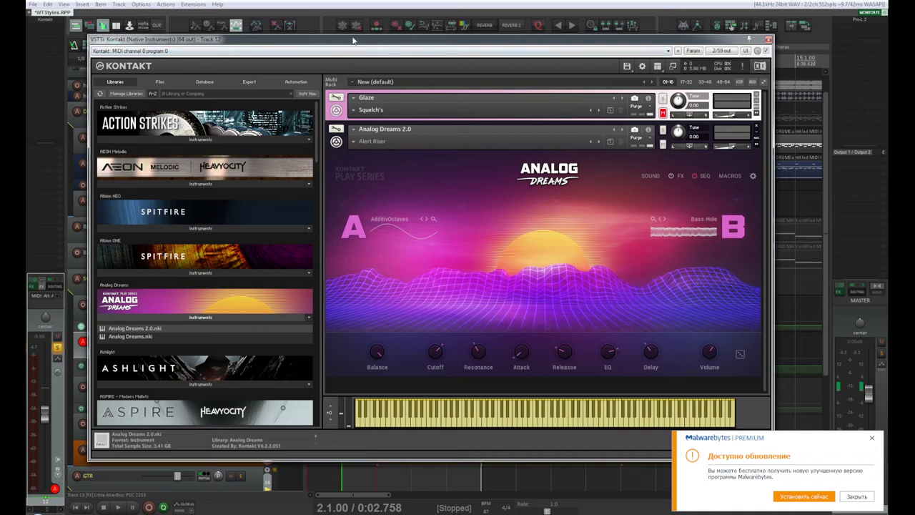
{"action": "key", "text": "space"}
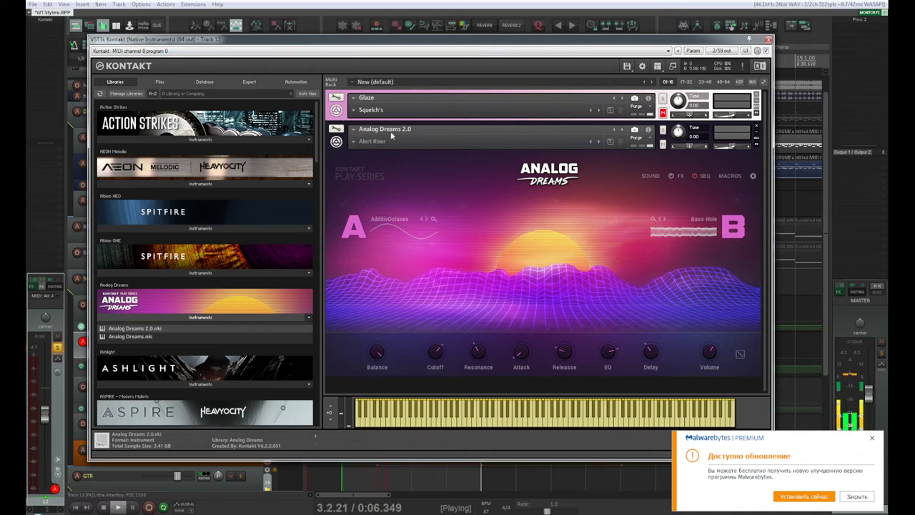
{"action": "left_click_drag", "start_coordinate": [235, 44], "coordinate": [255, 28]}
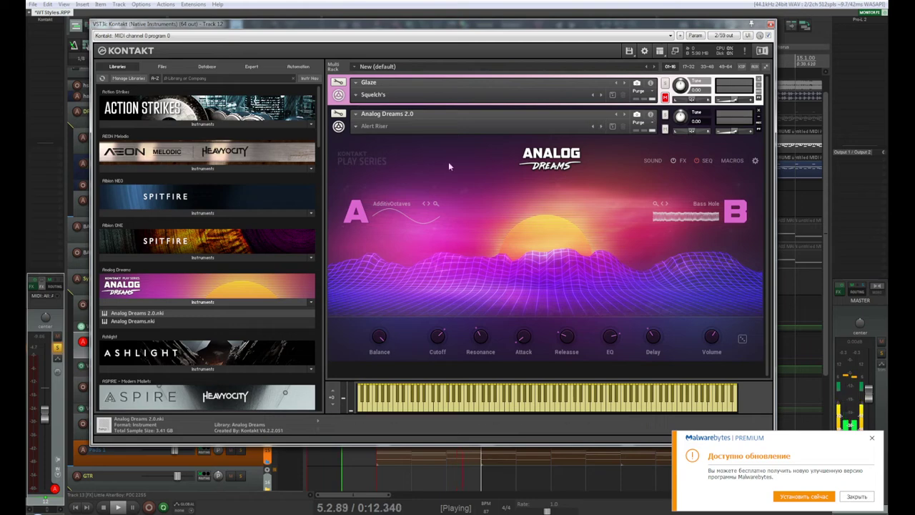
- Set the Analog Dreams 2.0 instrument's MIDI channel to Omni and return to its snapshot view
{"action": "left_click", "coordinate": [652, 116]}
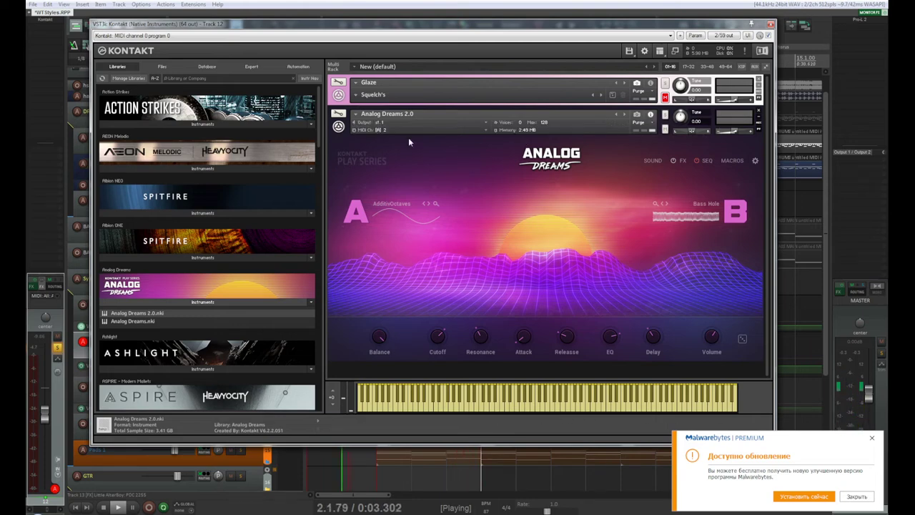
{"action": "left_click", "coordinate": [362, 132]}
{"action": "left_click", "coordinate": [377, 131]}
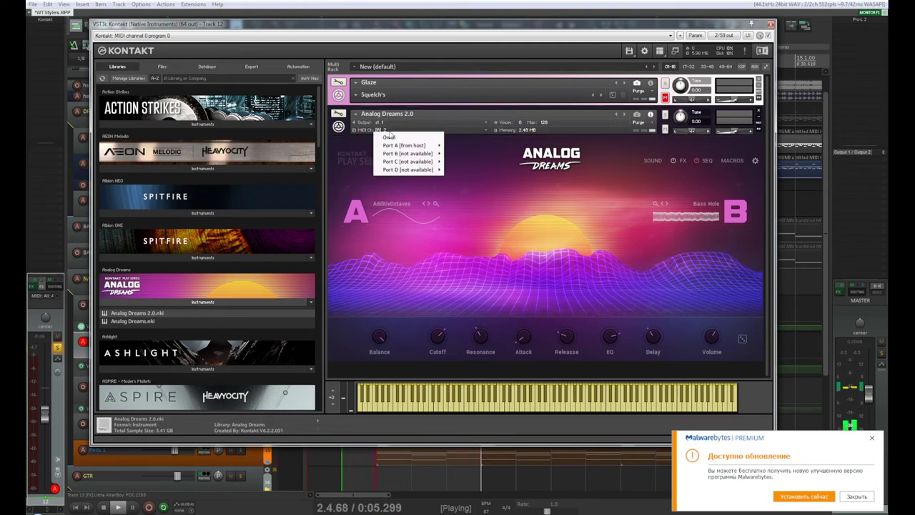
{"action": "left_click", "coordinate": [390, 135]}
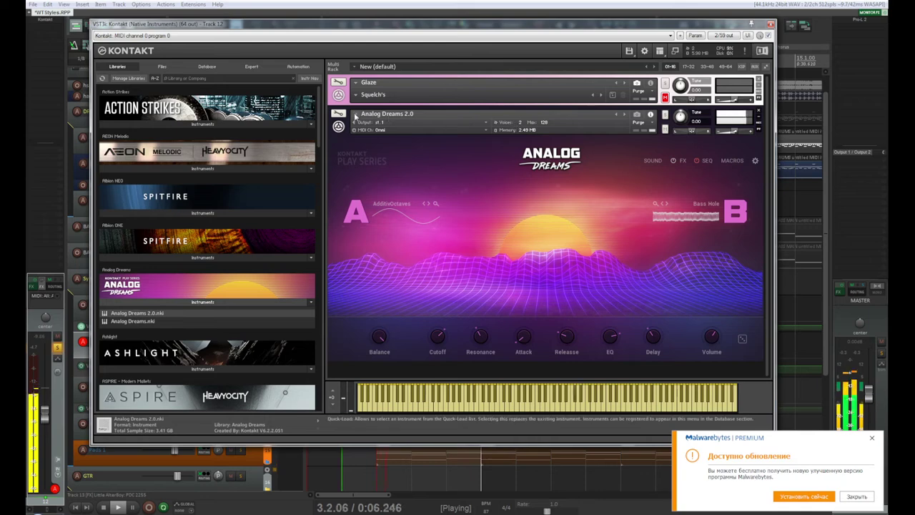
{"action": "left_click", "coordinate": [637, 117]}
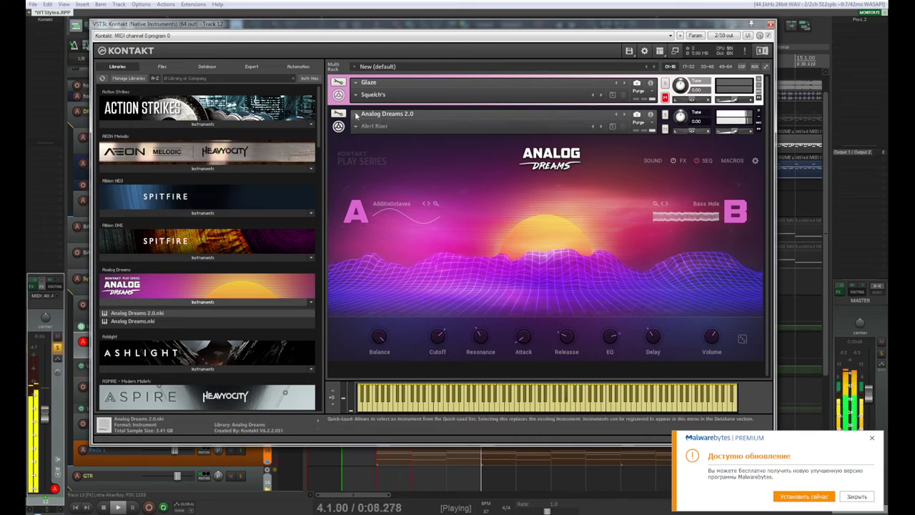
- Load the Captain Capsule snapshot from Analog Dreams 2.0's Plucks category and move the Kontakt window off the track controls
{"action": "left_click", "coordinate": [356, 126]}
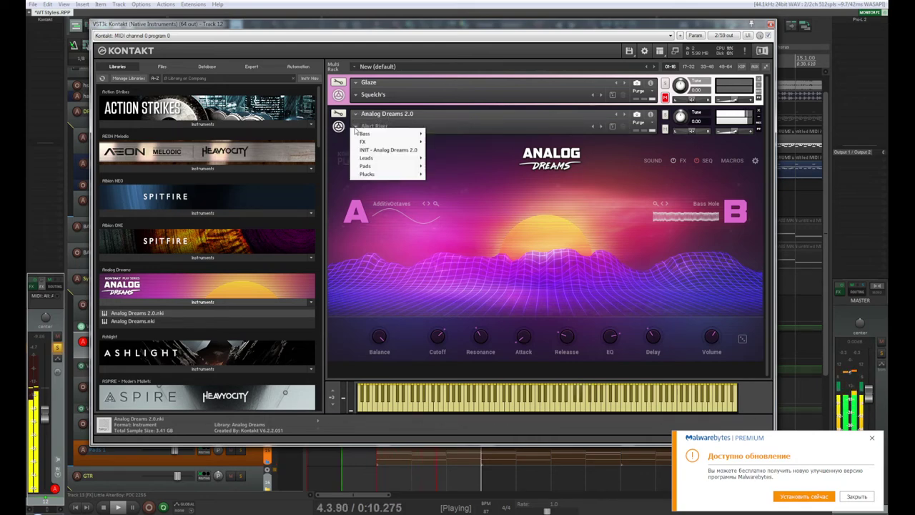
{"action": "mouse_move", "coordinate": [387, 176]}
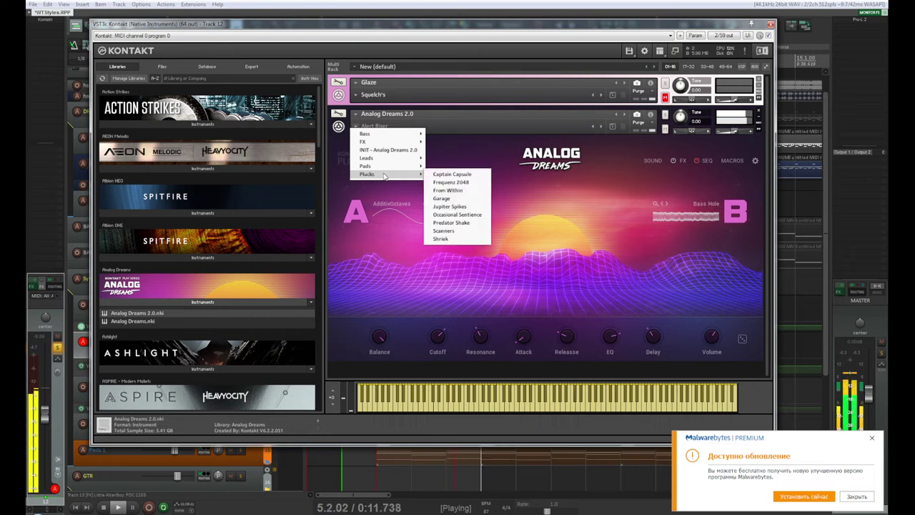
{"action": "left_click", "coordinate": [444, 176]}
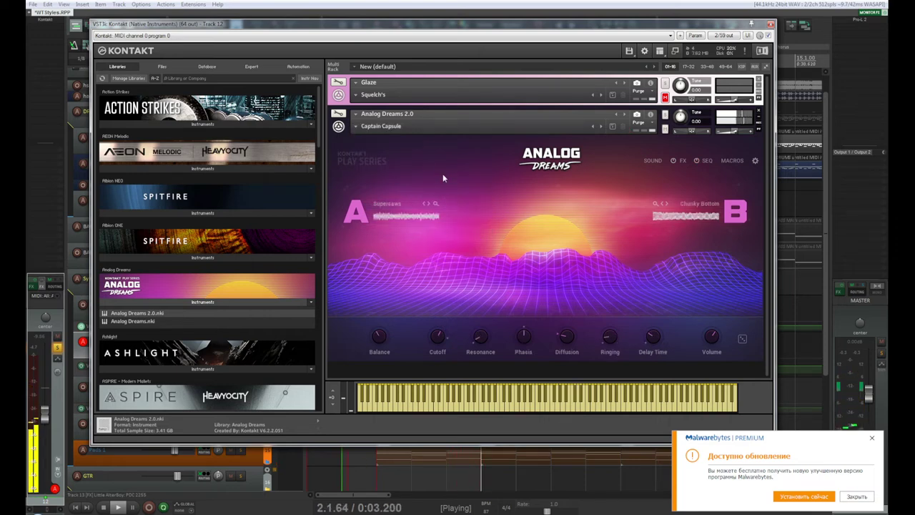
{"action": "left_click_drag", "start_coordinate": [338, 32], "coordinate": [554, 31]}
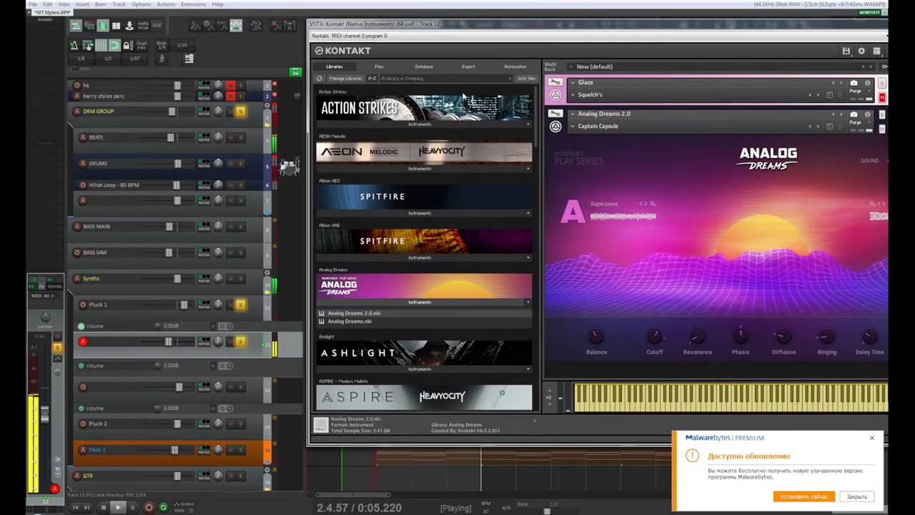
- Solo the unnamed track 13 below the Kontakt track and reposition the Kontakt window to show its full instrument rack
{"action": "left_click", "coordinate": [240, 387]}
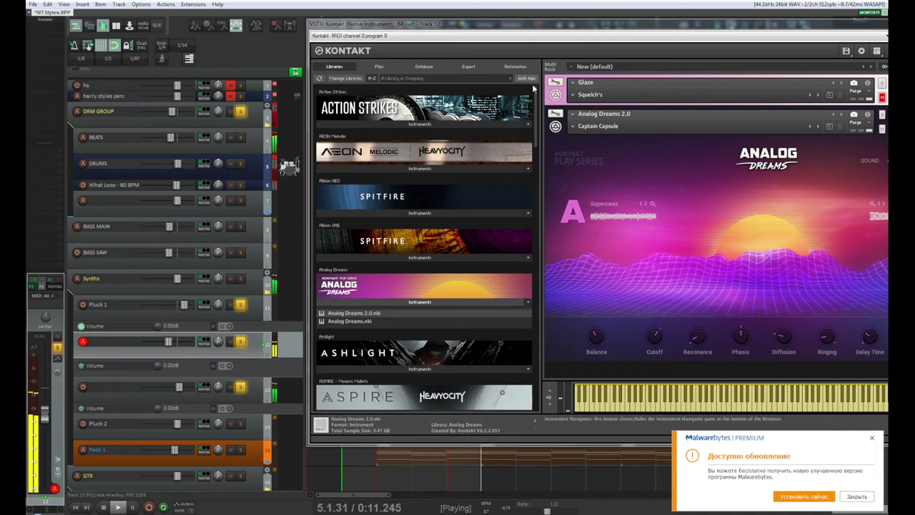
{"action": "mouse_move", "coordinate": [537, 29]}
{"action": "left_mouse_down"}
{"action": "mouse_move", "coordinate": [457, 11]}
{"action": "mouse_move", "coordinate": [649, 61]}
{"action": "mouse_move", "coordinate": [351, 35]}
{"action": "mouse_move", "coordinate": [544, 39]}
{"action": "left_mouse_up"}
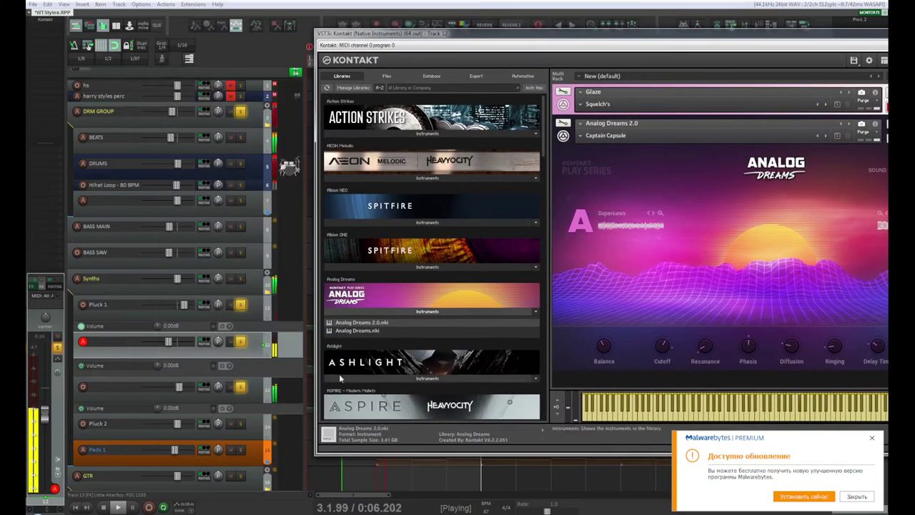
{"action": "left_click_drag", "start_coordinate": [430, 35], "coordinate": [202, 16]}
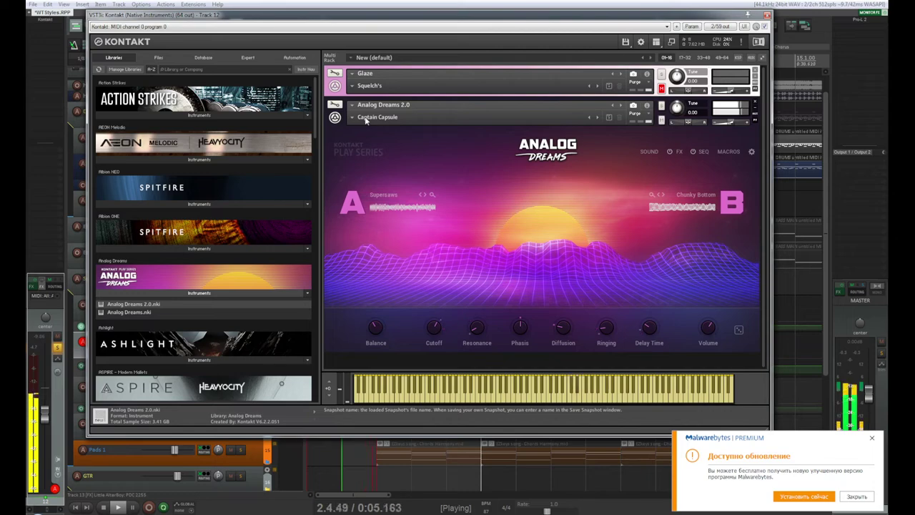
{"action": "left_click_drag", "start_coordinate": [346, 16], "coordinate": [389, 29]}
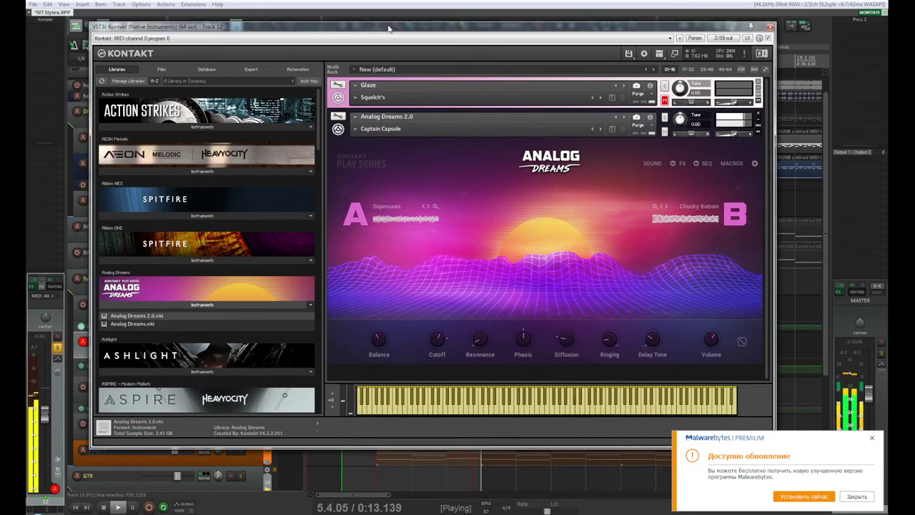
{"action": "left_click_drag", "start_coordinate": [388, 29], "coordinate": [440, 25]}
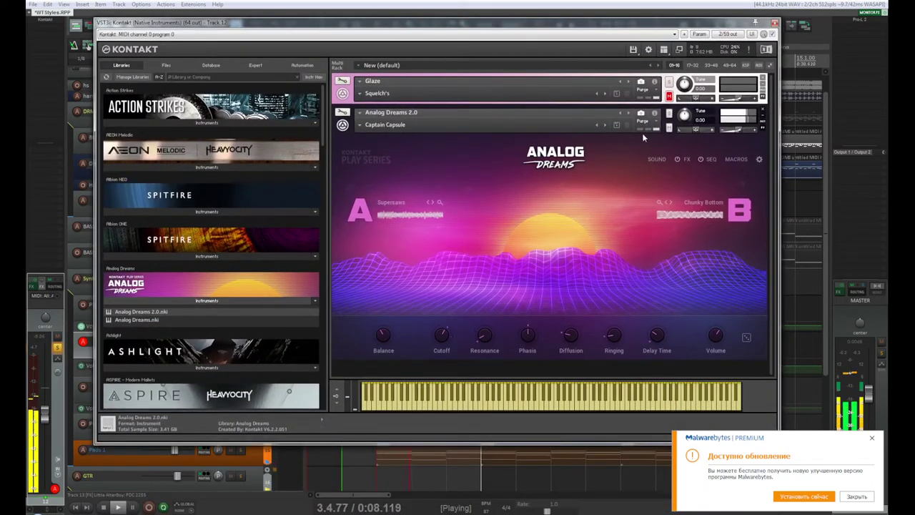
- Move Analog Dreams 2.0 above Glaze in the Kontakt rack, then stop and restart the loop playback
{"action": "left_click_drag", "start_coordinate": [748, 116], "coordinate": [715, 80]}
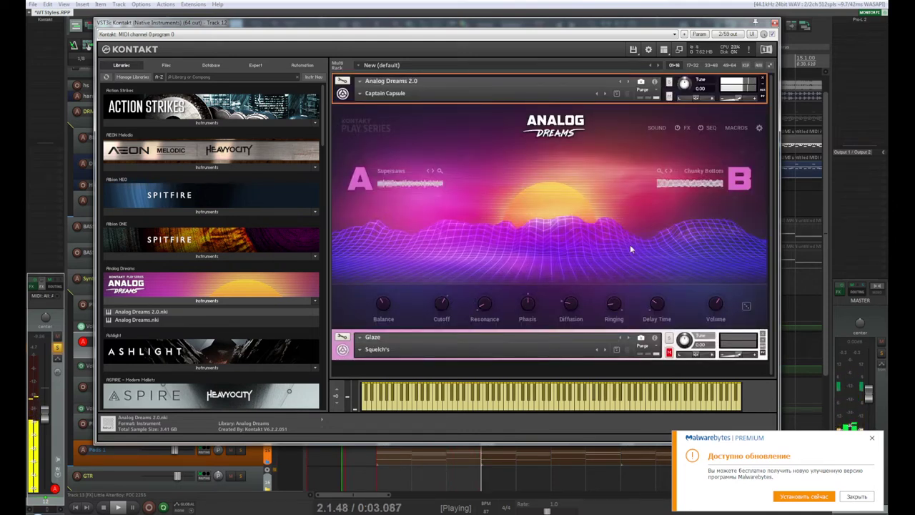
{"action": "key", "text": "space"}
{"action": "key", "text": "space"}
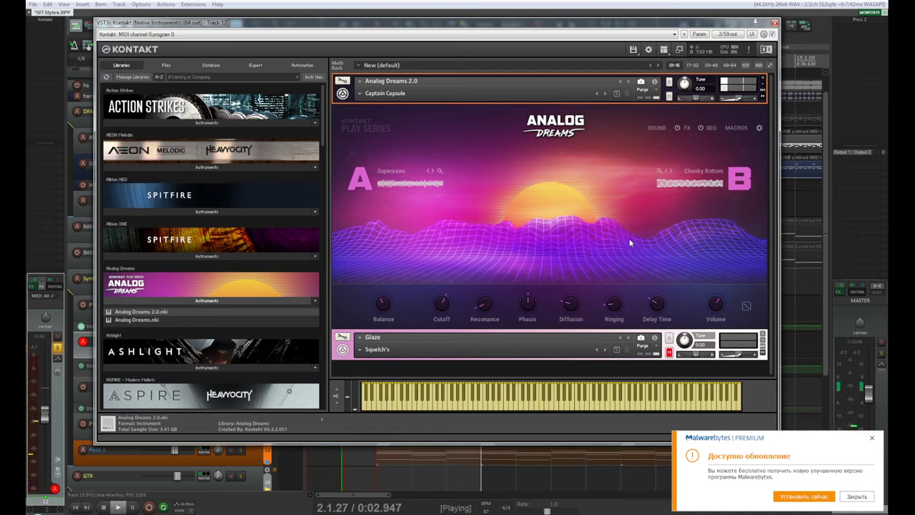
{"action": "key", "text": "space"}
{"action": "key", "text": "space"}
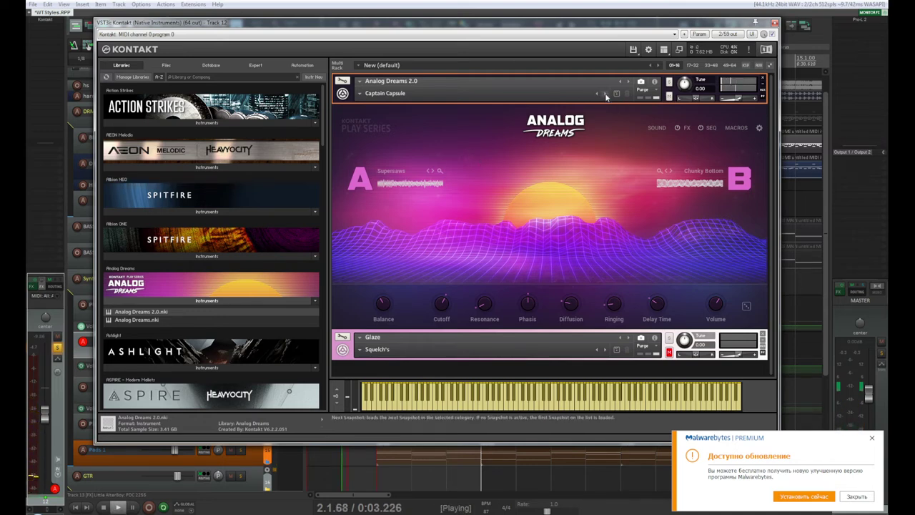
{"action": "key", "text": "space"}
{"action": "key", "text": "space"}
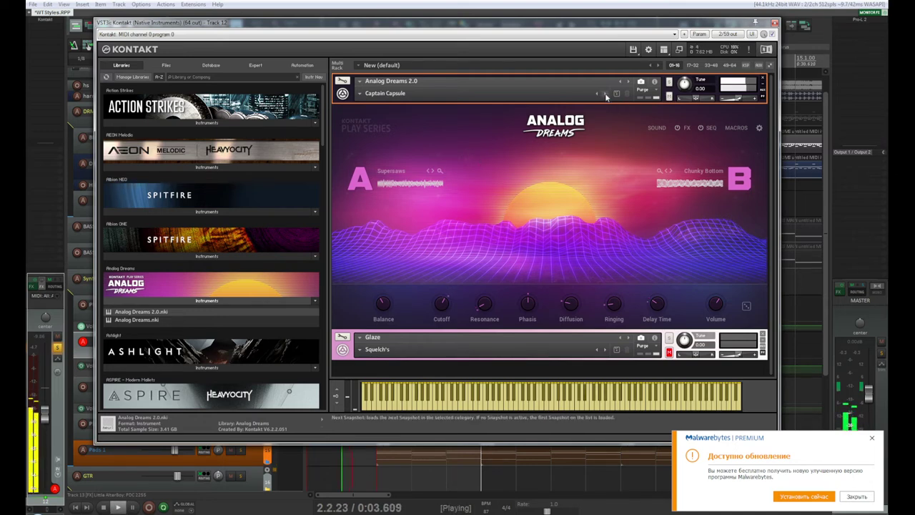
- Audition the Frequenz 2048 and From Within snapshots of Analog Dreams 2.0 against the playing loop
{"action": "left_click", "coordinate": [606, 95]}
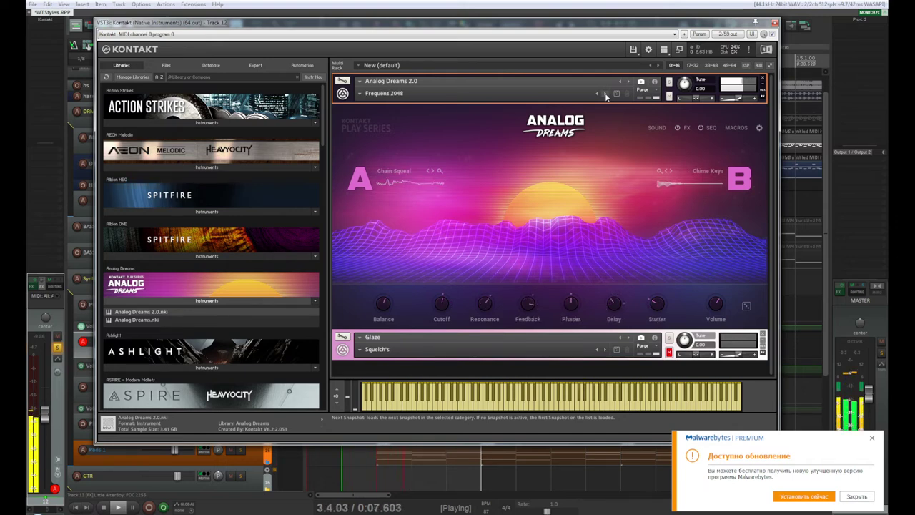
{"action": "left_click", "coordinate": [605, 95]}
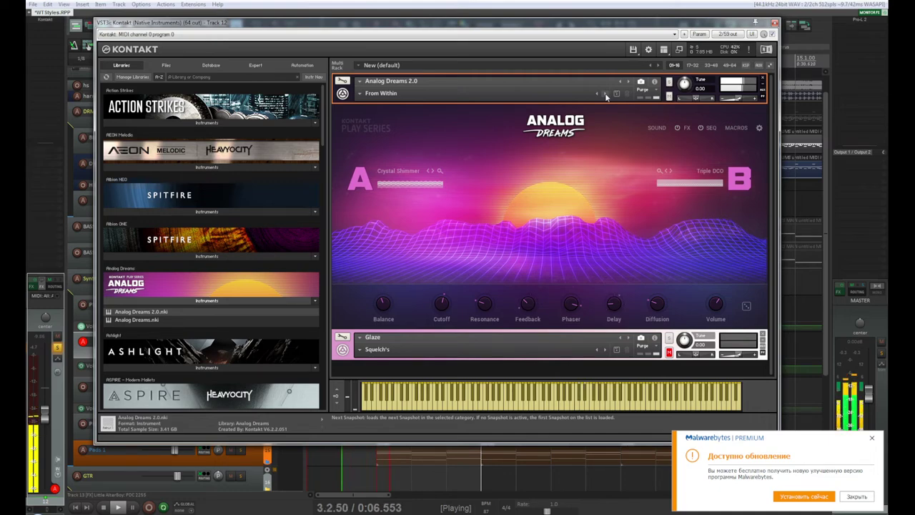
{"action": "left_click_drag", "start_coordinate": [570, 30], "coordinate": [888, 64]}
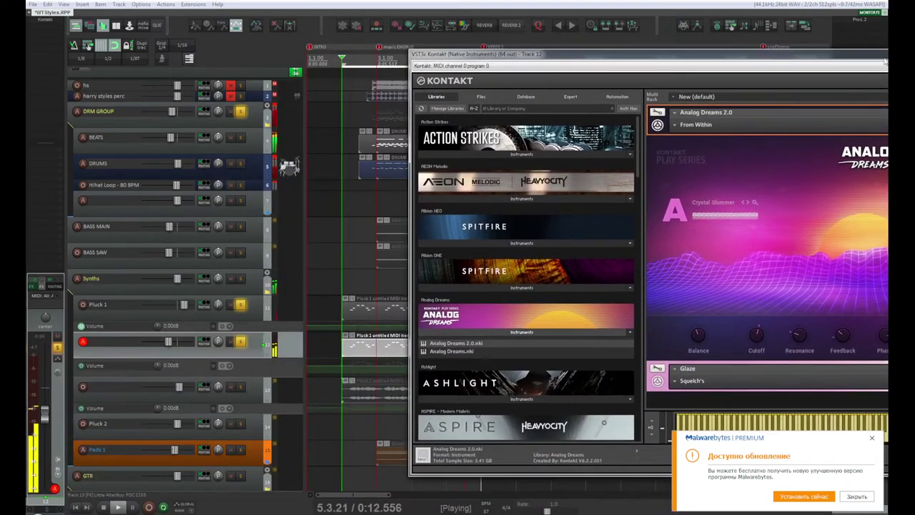
{"action": "left_click_drag", "start_coordinate": [887, 66], "coordinate": [548, 46]}
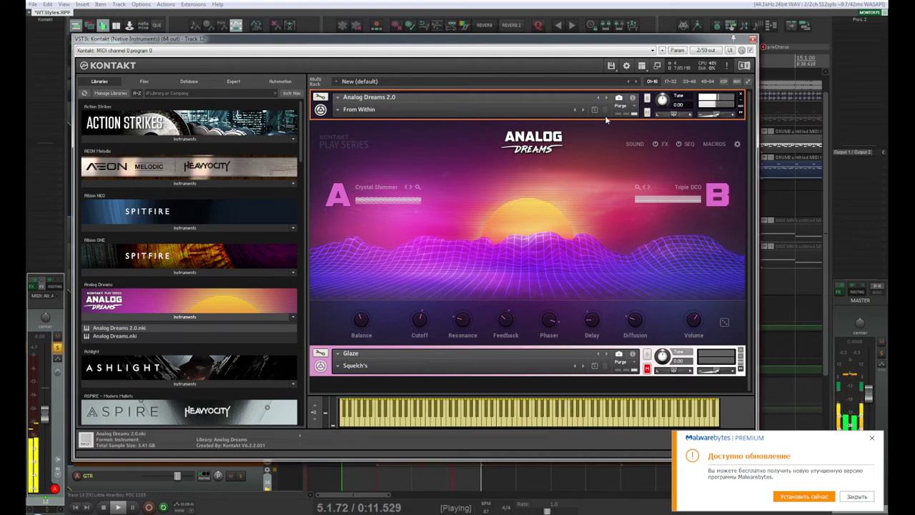
- Audition the Jupiter Spikes, Occasional Sentience, Scanners and Shriek pluck snapshots of Analog Dreams 2.0
{"action": "left_click", "coordinate": [356, 110]}
{"action": "mouse_move", "coordinate": [346, 151]}
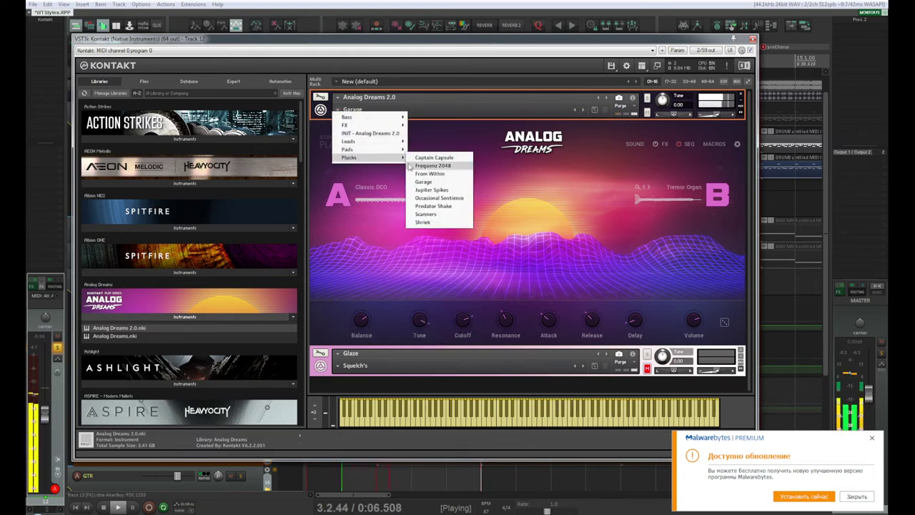
{"action": "left_click", "coordinate": [432, 190]}
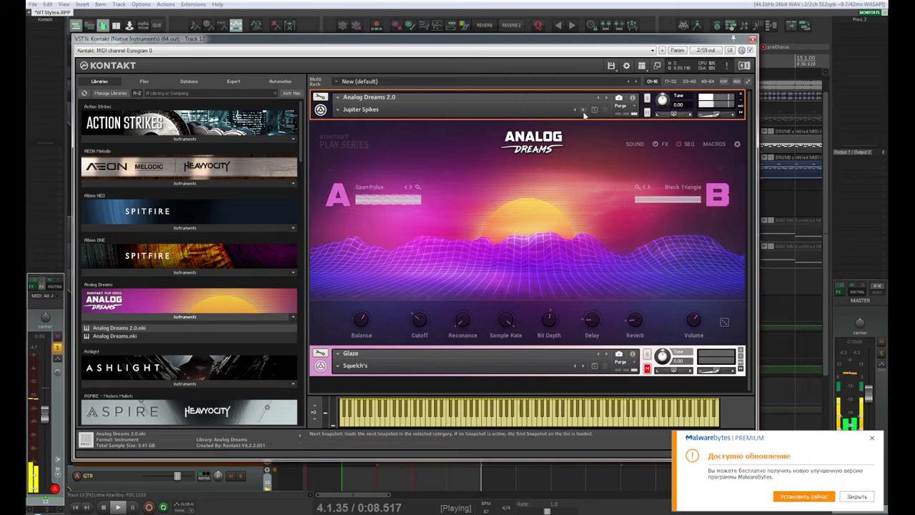
{"action": "left_click", "coordinate": [584, 113]}
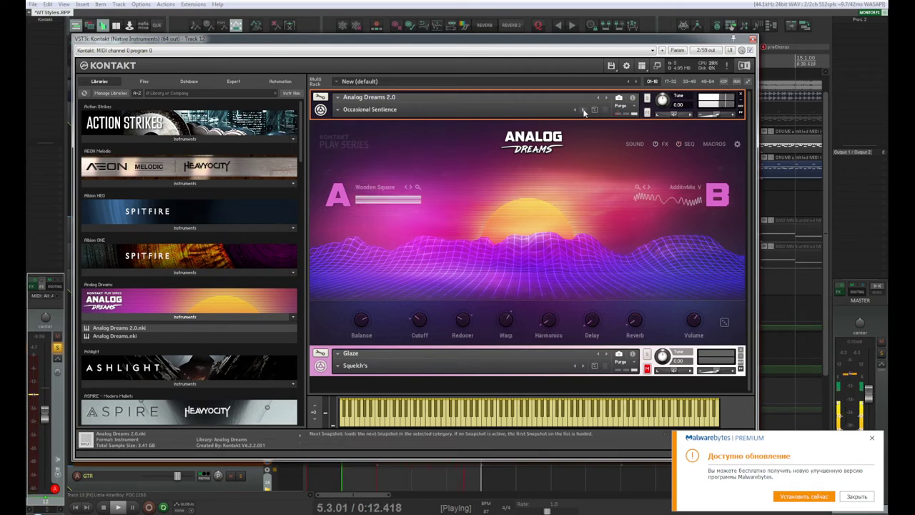
{"action": "left_click", "coordinate": [583, 112]}
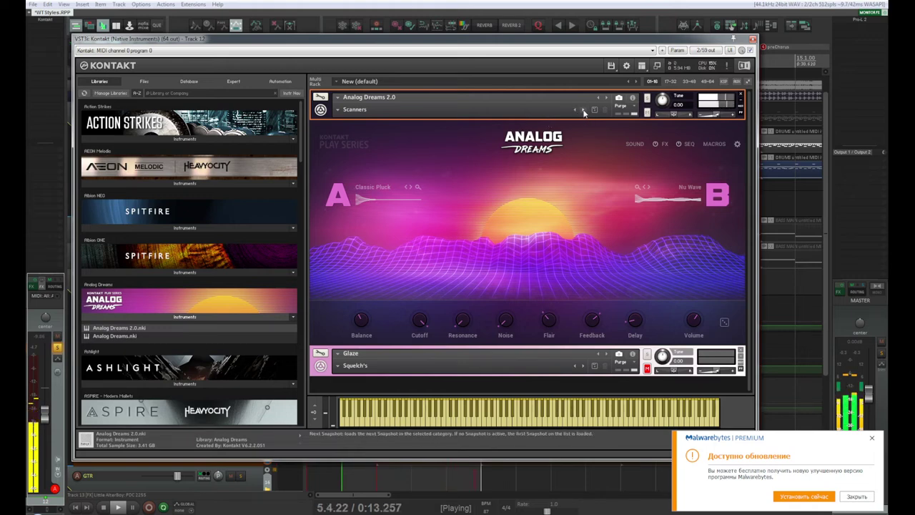
{"action": "left_click", "coordinate": [584, 111]}
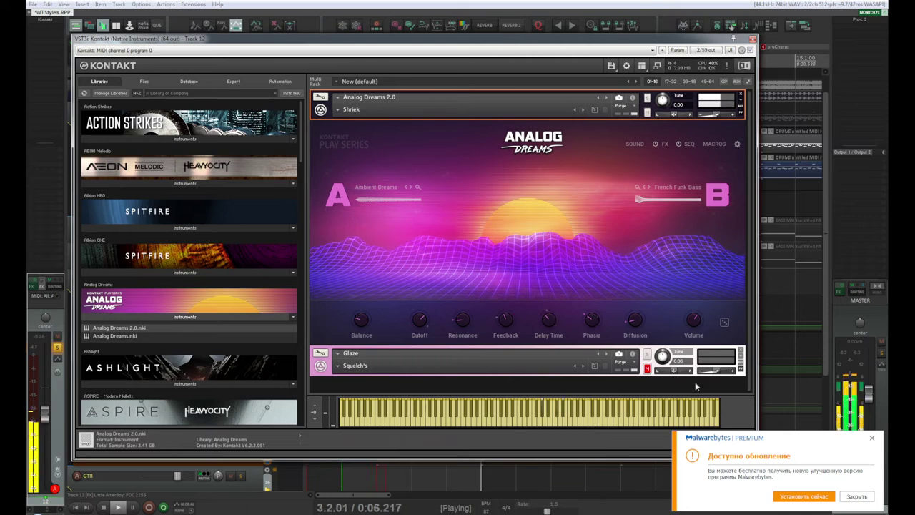
- Dismiss the Malwarebytes update notice and replace Analog Dreams 2.0 with the original Analog Dreams instrument on its ASMR Shivers snapshot
{"action": "left_click", "coordinate": [858, 496]}
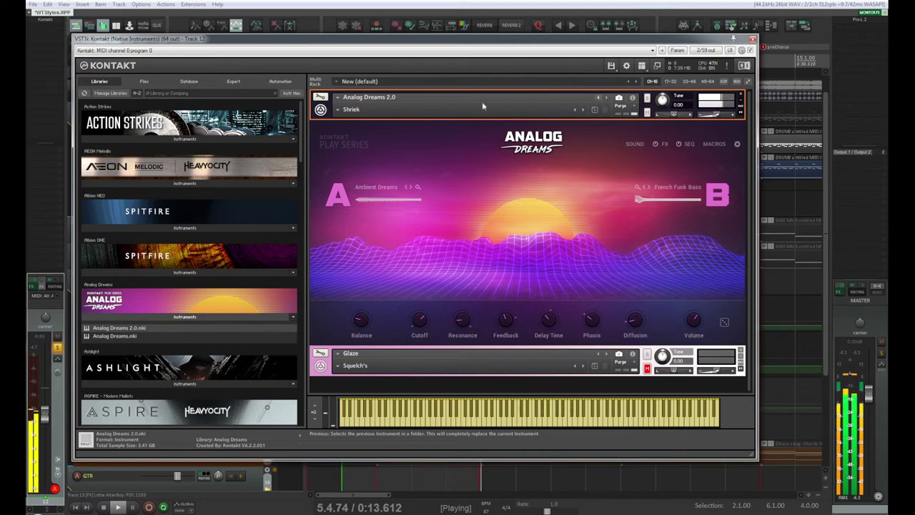
{"action": "left_click", "coordinate": [339, 111]}
{"action": "mouse_move", "coordinate": [350, 143]}
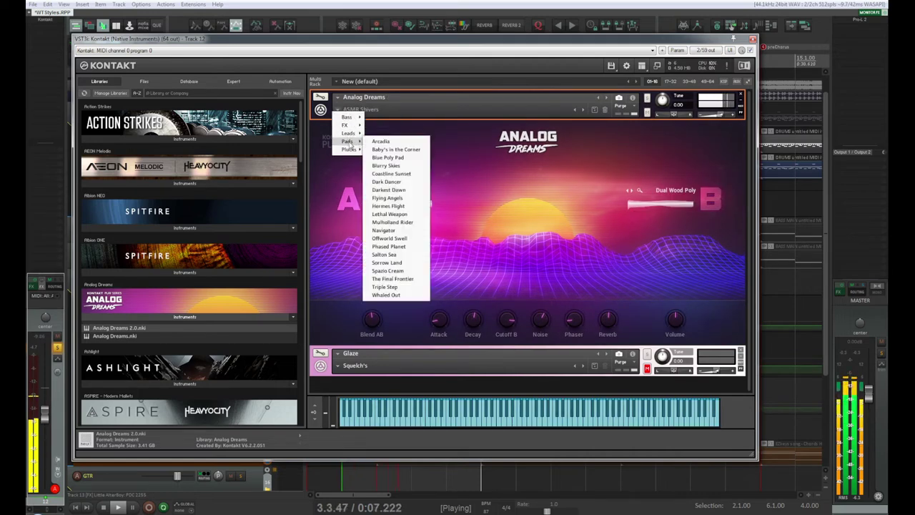
{"action": "left_click", "coordinate": [396, 151]}
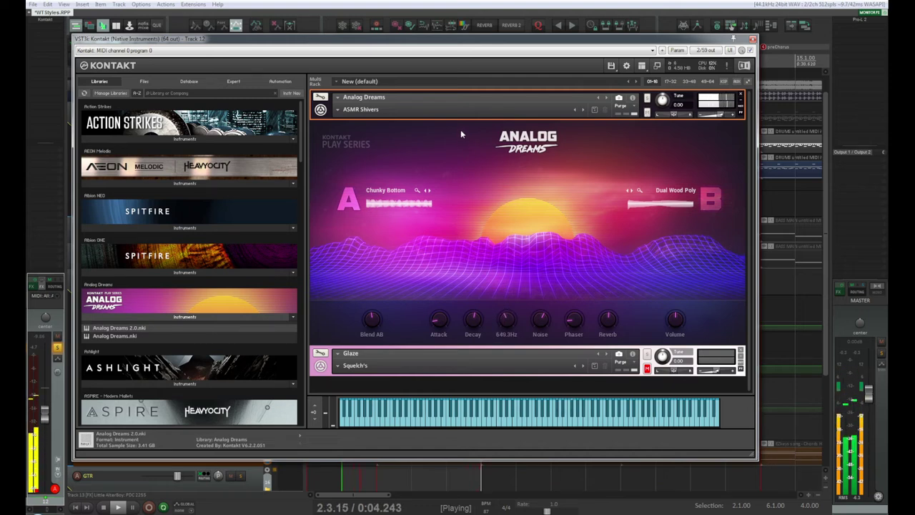
- Unmute the Glaze instrument in the Kontakt rack to layer its Squelch's snapshot with Analog Dreams
{"action": "left_click_drag", "start_coordinate": [359, 45], "coordinate": [617, 44]}
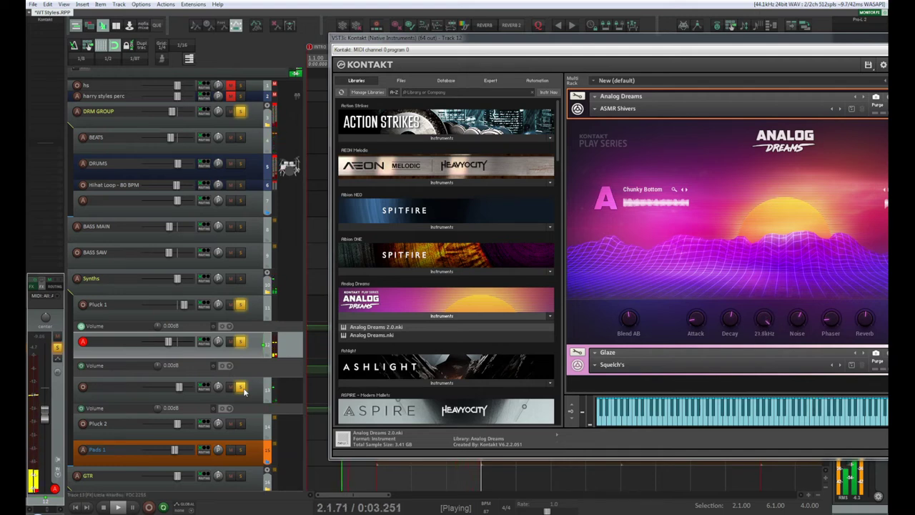
{"action": "left_click_drag", "start_coordinate": [500, 40], "coordinate": [295, 41]}
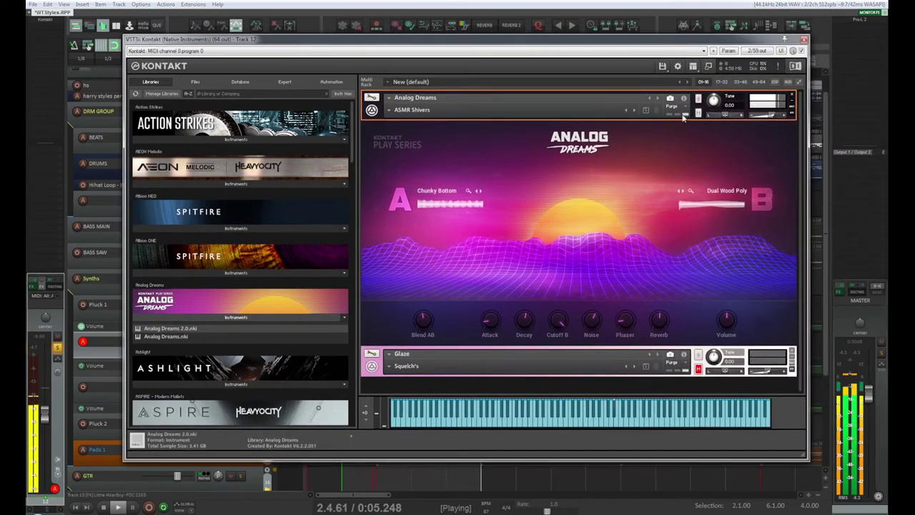
{"action": "left_click", "coordinate": [699, 370]}
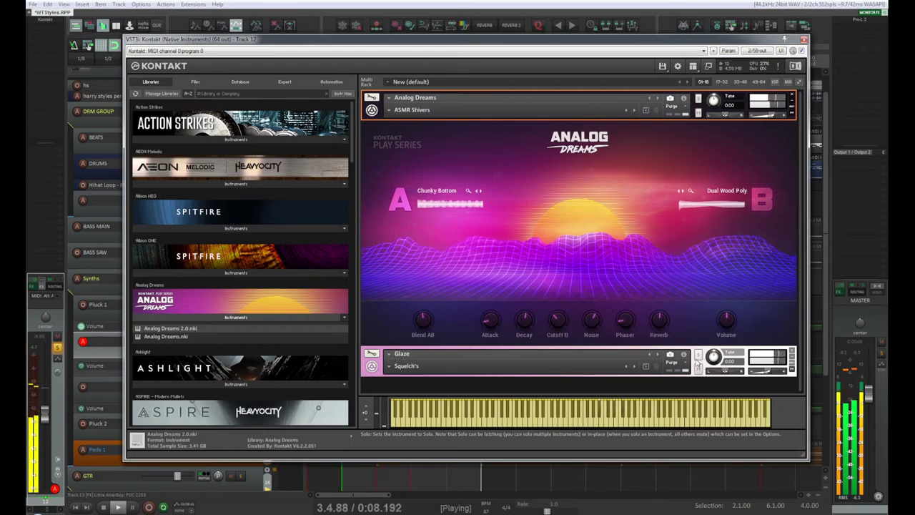
{"action": "left_click_drag", "start_coordinate": [427, 46], "coordinate": [390, 31]}
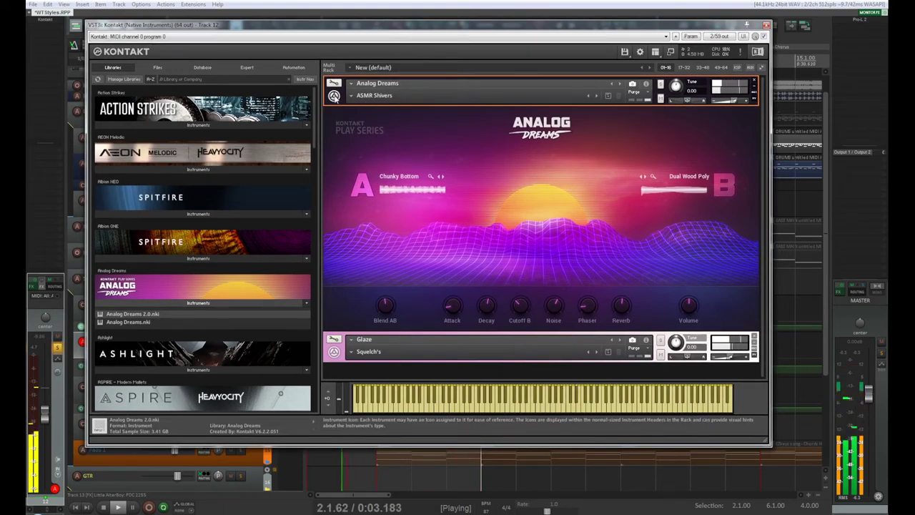
- Expand the Glaze interface and compare Glaze soloed against both rack instruments playing together
{"action": "left_click", "coordinate": [333, 339]}
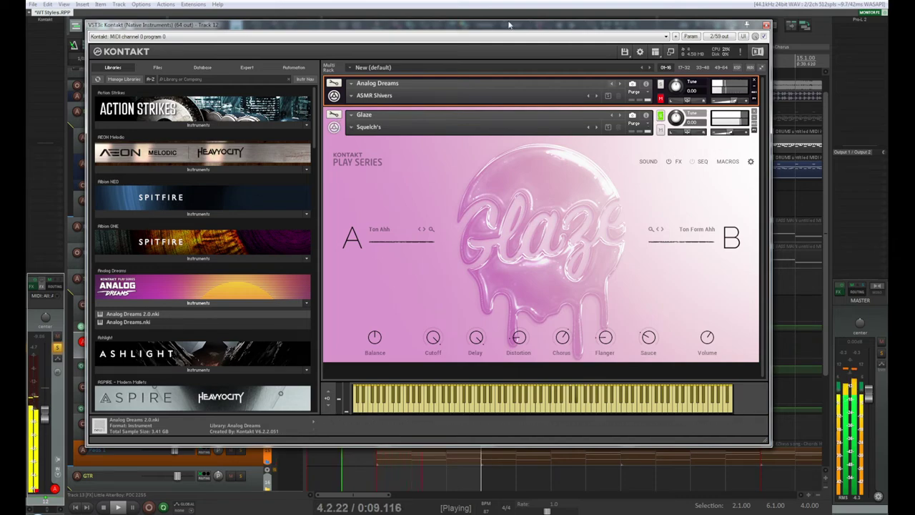
{"action": "left_click_drag", "start_coordinate": [509, 25], "coordinate": [537, 44]}
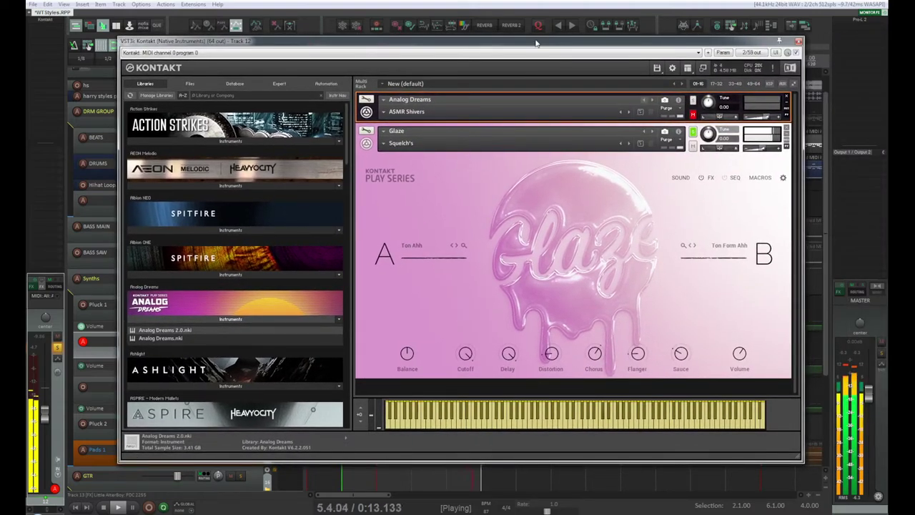
{"action": "left_click_drag", "start_coordinate": [536, 44], "coordinate": [512, 40]}
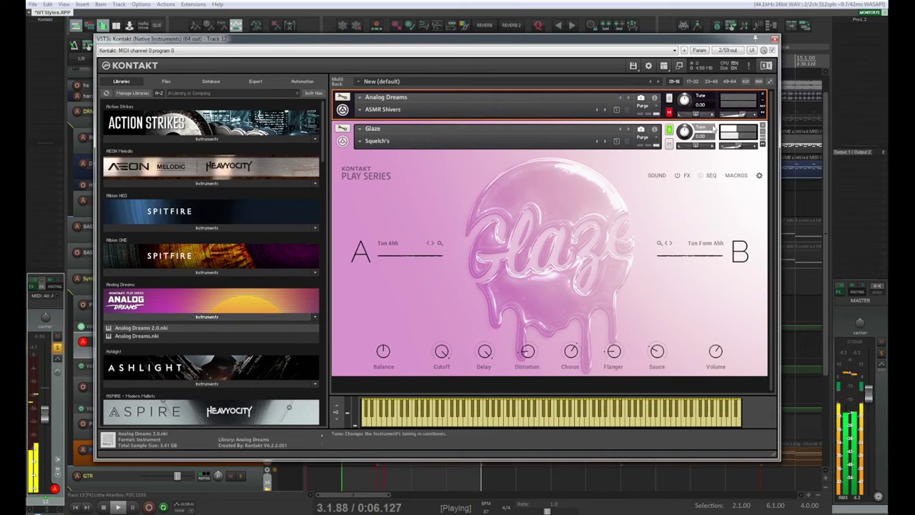
{"action": "left_click", "coordinate": [670, 131]}
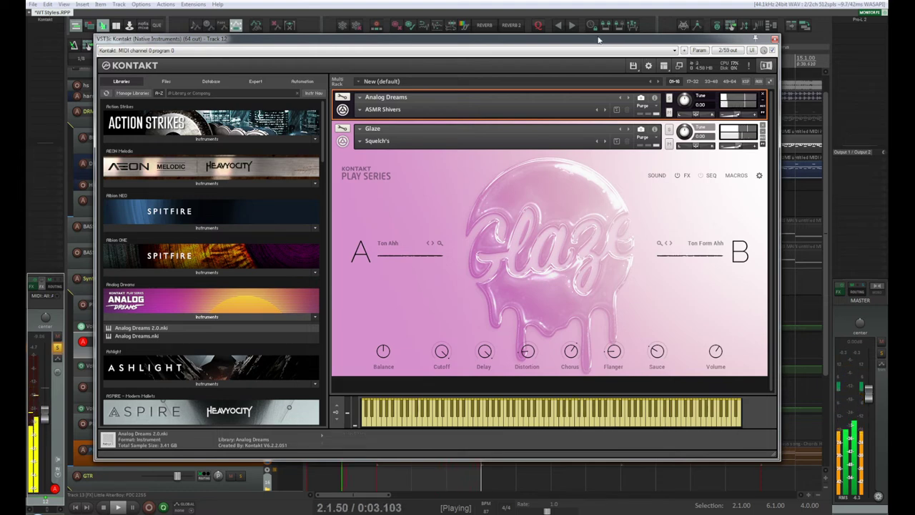
- Toggle the solo on unnamed track 13 to compare the mix, leave it unsoloed, and bring the Kontakt window back into view
{"action": "left_click_drag", "start_coordinate": [599, 41], "coordinate": [874, 41]}
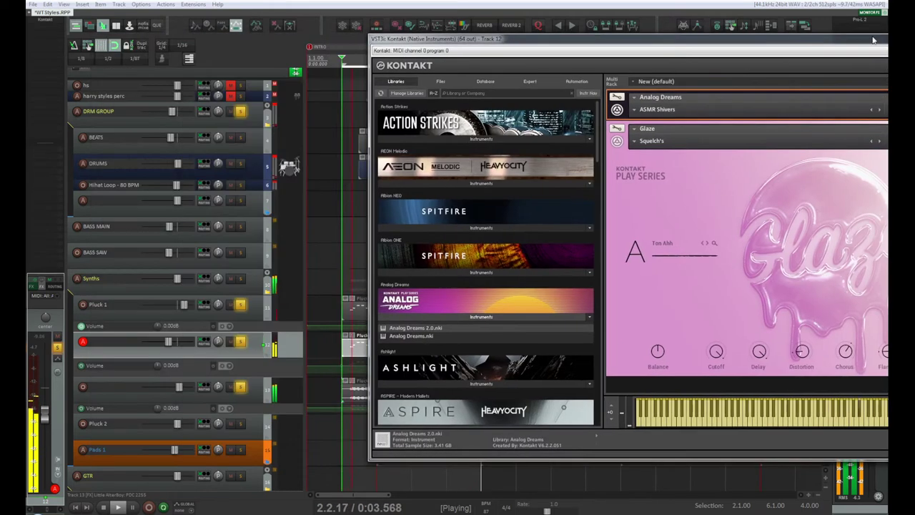
{"action": "left_click", "coordinate": [241, 389]}
{"action": "left_click", "coordinate": [241, 390]}
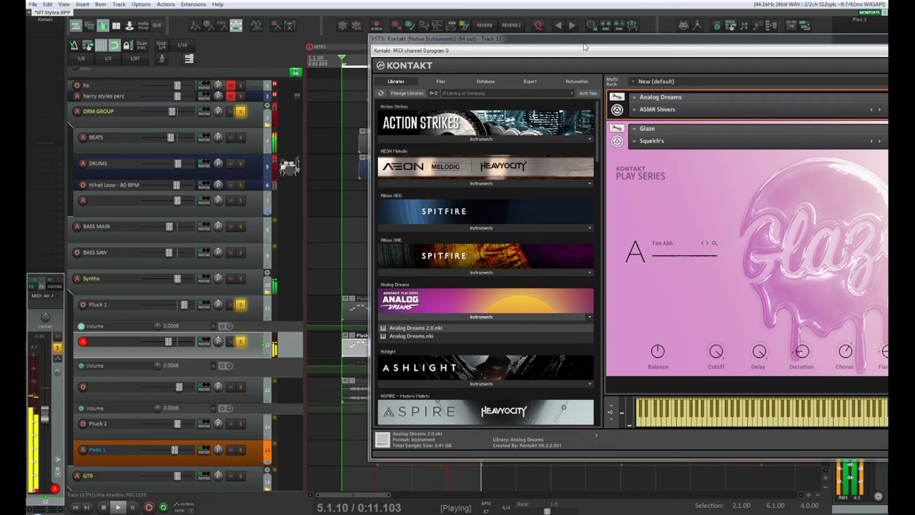
{"action": "left_click_drag", "start_coordinate": [587, 45], "coordinate": [281, 38]}
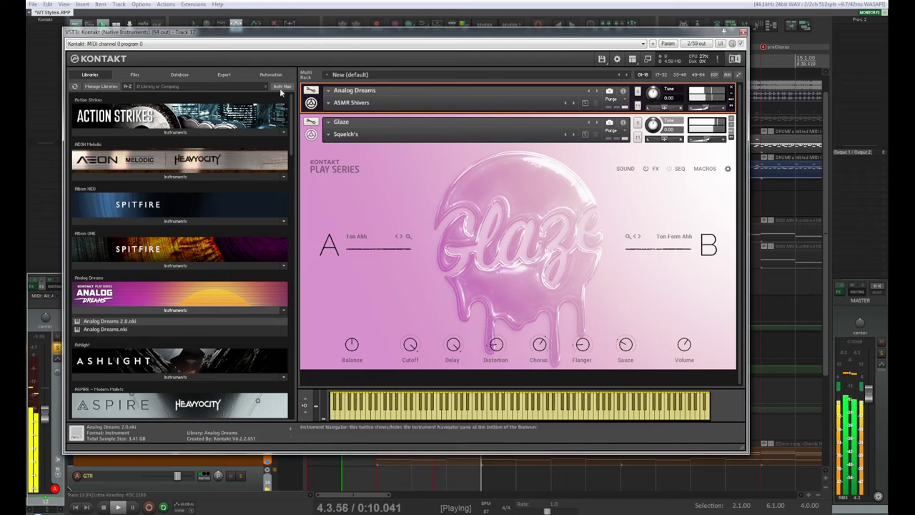
- Expand the Analog Dreams interface and look over both layered instruments in the Kontakt rack
{"action": "left_click", "coordinate": [731, 105]}
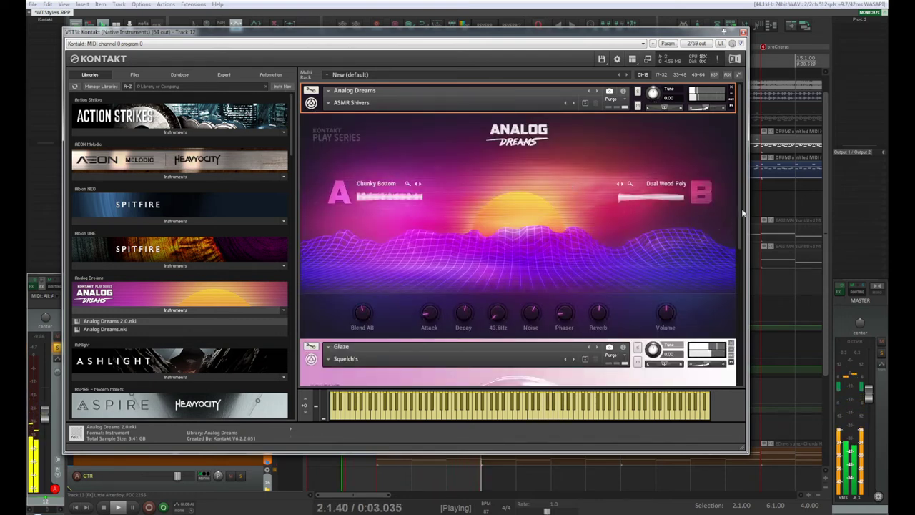
{"action": "left_click_drag", "start_coordinate": [743, 212], "coordinate": [742, 358]}
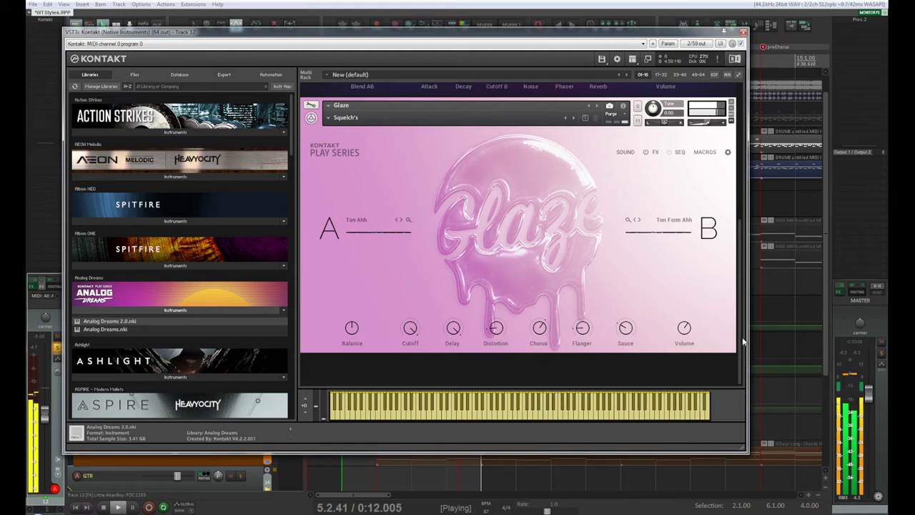
{"action": "left_click_drag", "start_coordinate": [742, 340], "coordinate": [743, 197]}
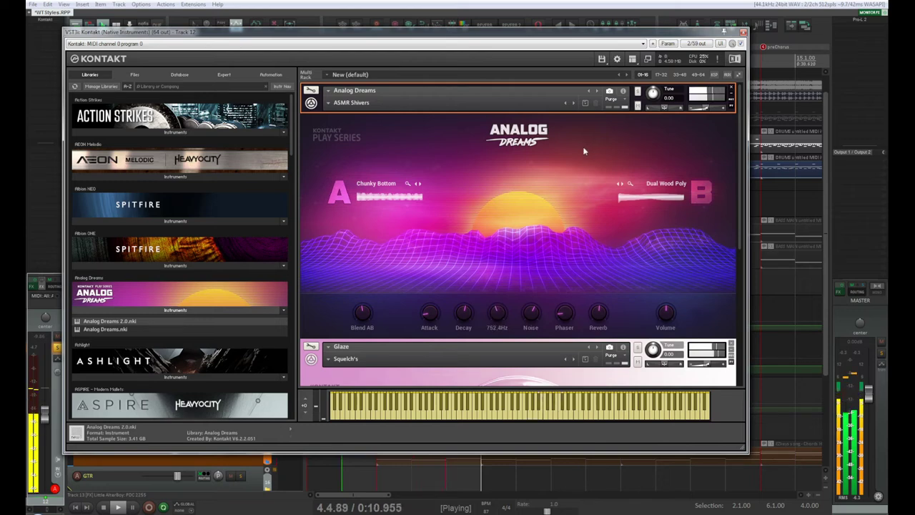
- Close the Kontakt window, clear the solos on Pluck 1, DRM GROUP and unnamed track 12, and stop playback after hearing the full mix
{"action": "left_click", "coordinate": [744, 32]}
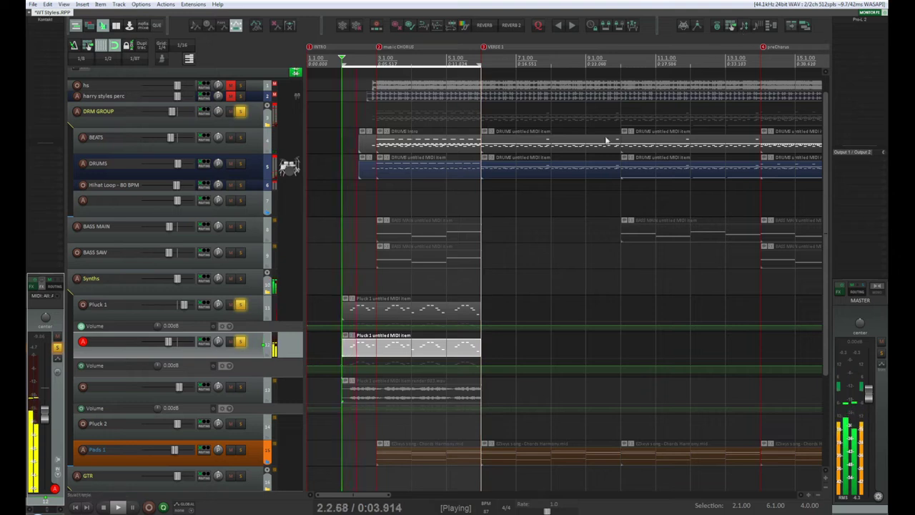
{"action": "left_click", "coordinate": [252, 308]}
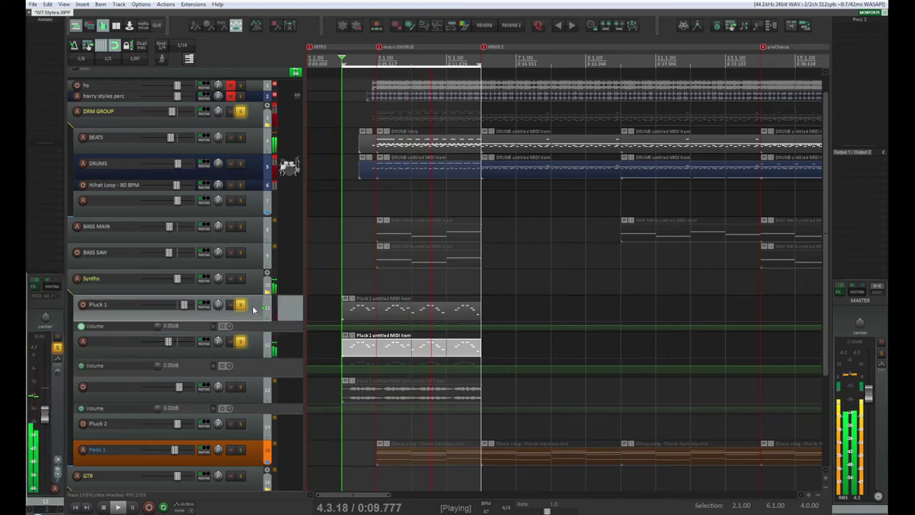
{"action": "left_click", "coordinate": [240, 307]}
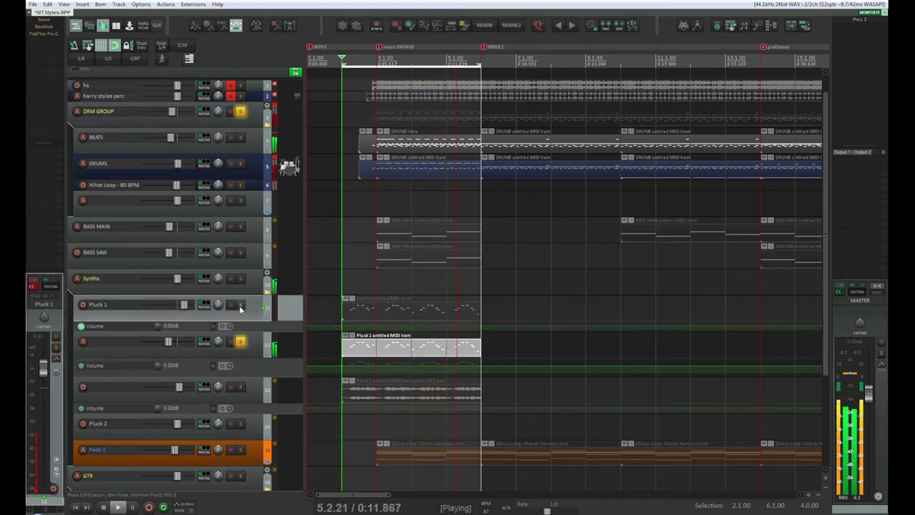
{"action": "left_click", "coordinate": [260, 349]}
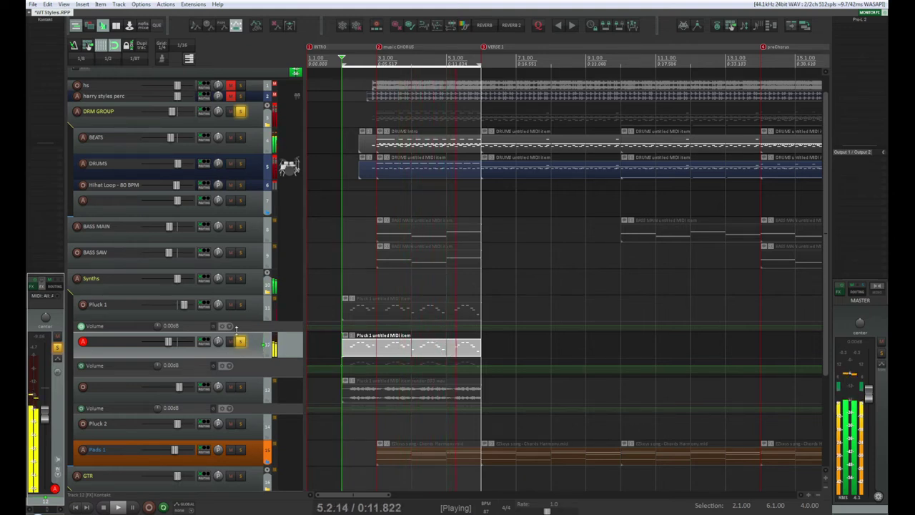
{"action": "left_click", "coordinate": [241, 111]}
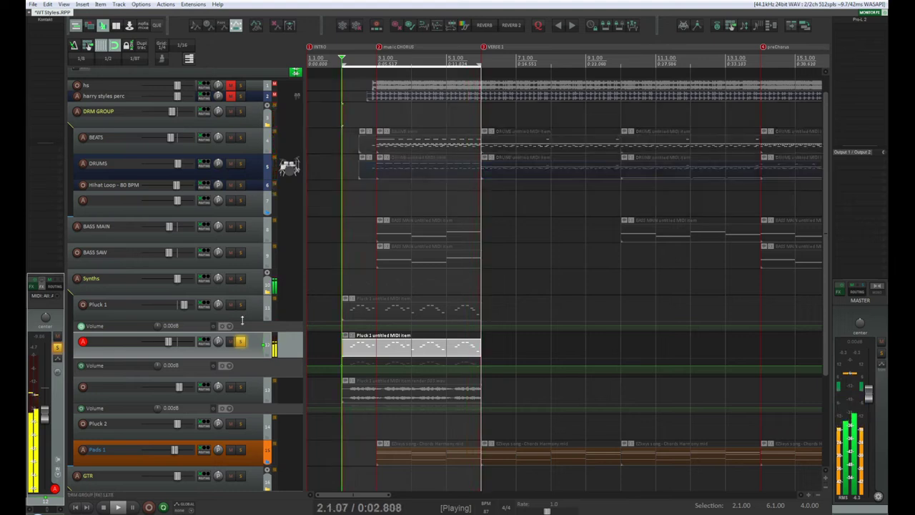
{"action": "left_click", "coordinate": [241, 345]}
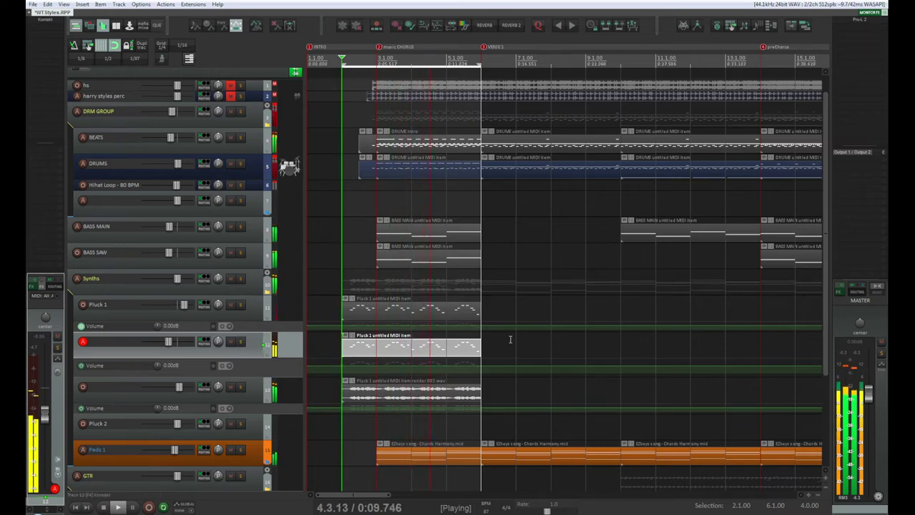
{"action": "key", "text": "space"}
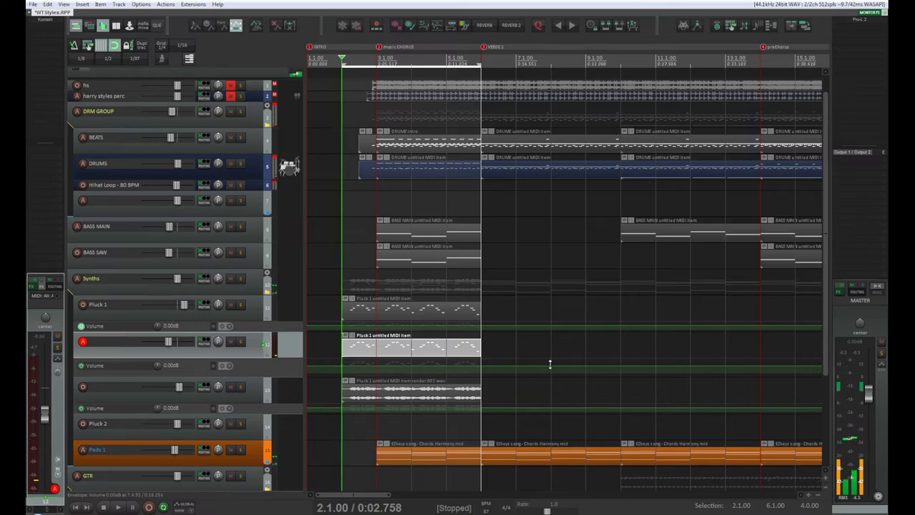
- Save the project
{"action": "scroll", "coordinate": [550, 364], "scroll_direction": "down", "scroll_amount": 3}
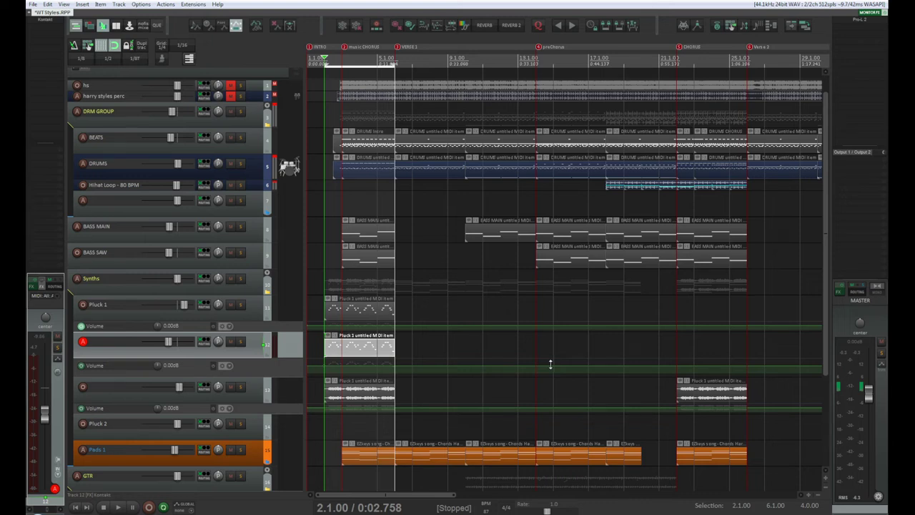
{"action": "key", "text": "ctrl+s"}
{"action": "scroll", "coordinate": [478, 336], "scroll_direction": "down", "scroll_amount": 2}
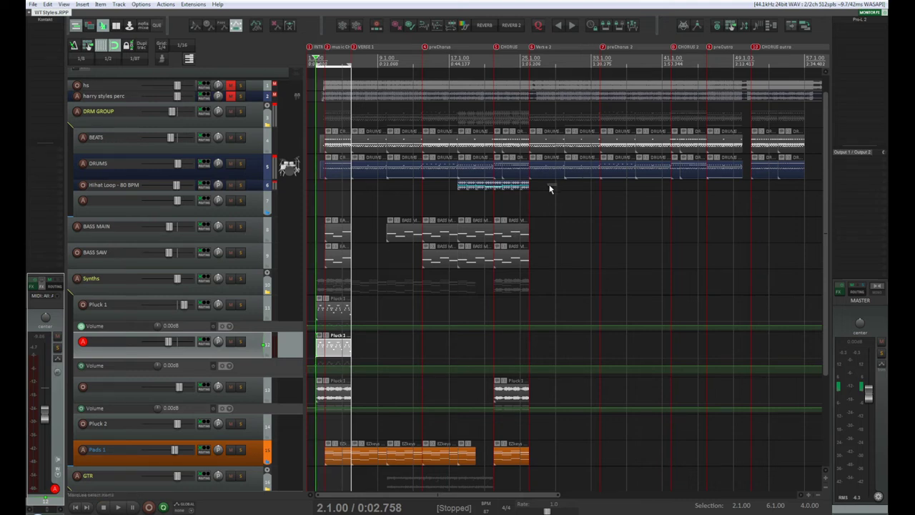
- Duplicate all the hi-hat loop clips from the first preChorus and chorus into the preChorus 2 and CHORUS 2 area
{"action": "left_click_drag", "start_coordinate": [550, 188], "coordinate": [425, 192]}
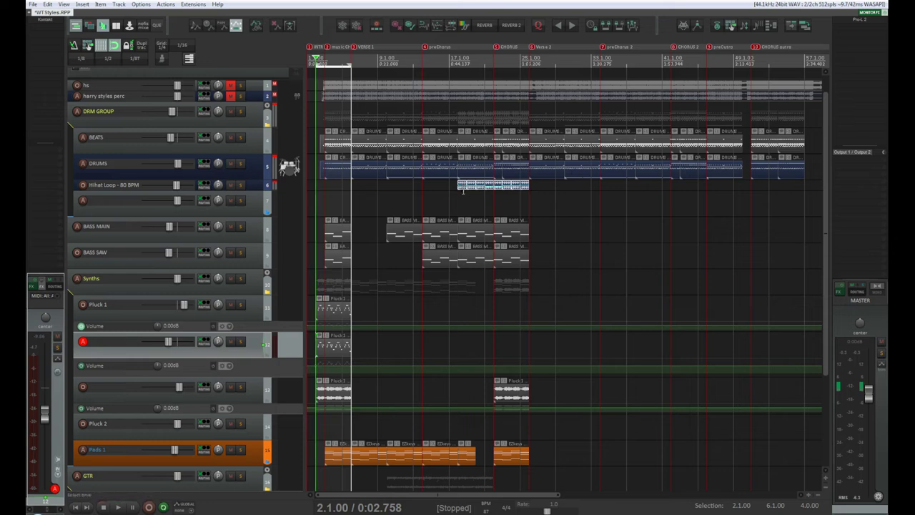
{"action": "left_click_drag", "start_coordinate": [466, 197], "coordinate": [634, 194]}
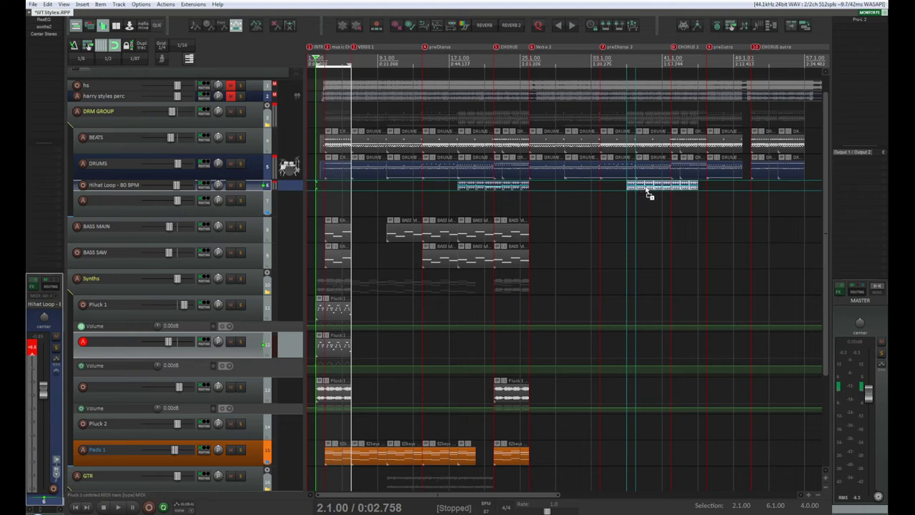
{"action": "left_click_drag", "start_coordinate": [653, 190], "coordinate": [653, 189]}
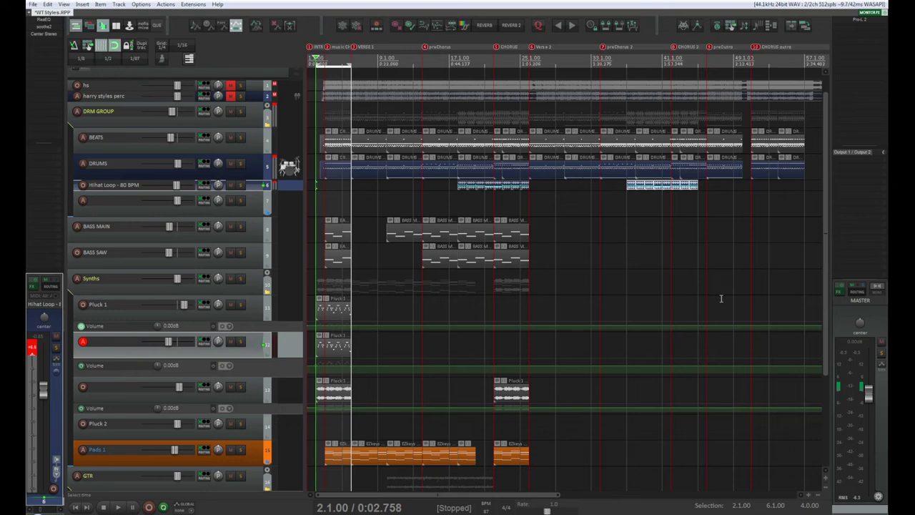
- Shift the copied hi-hat clips one bar later to line up with the second drum item of preChorus 2 and the end of CHORUS 2
{"action": "scroll", "coordinate": [685, 92], "scroll_direction": "up", "scroll_amount": 3}
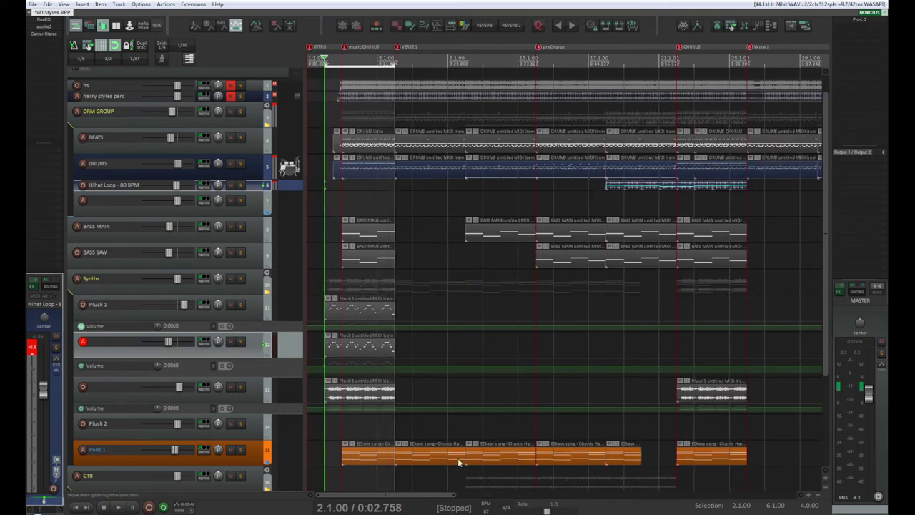
{"action": "scroll", "coordinate": [461, 454], "scroll_direction": "right", "scroll_amount": 10}
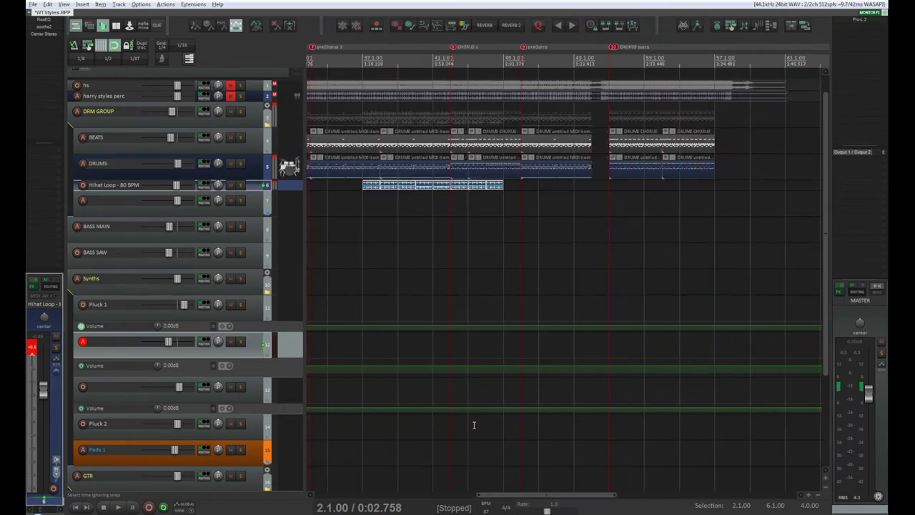
{"action": "key", "text": "alt"}
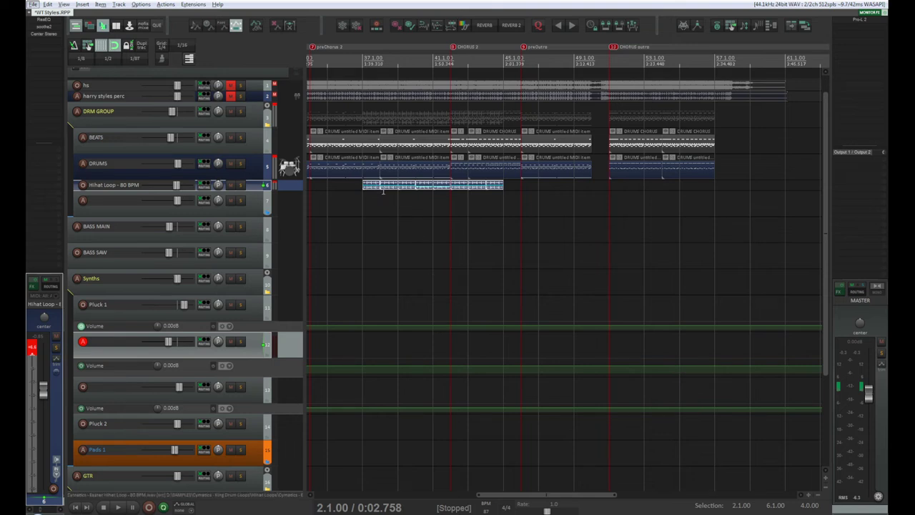
{"action": "key", "text": "alt"}
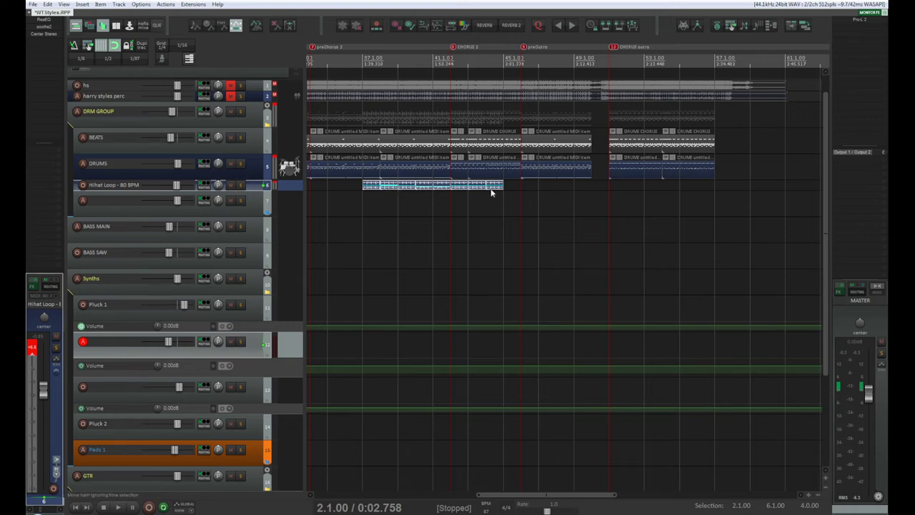
{"action": "left_click_drag", "start_coordinate": [388, 191], "coordinate": [403, 196]}
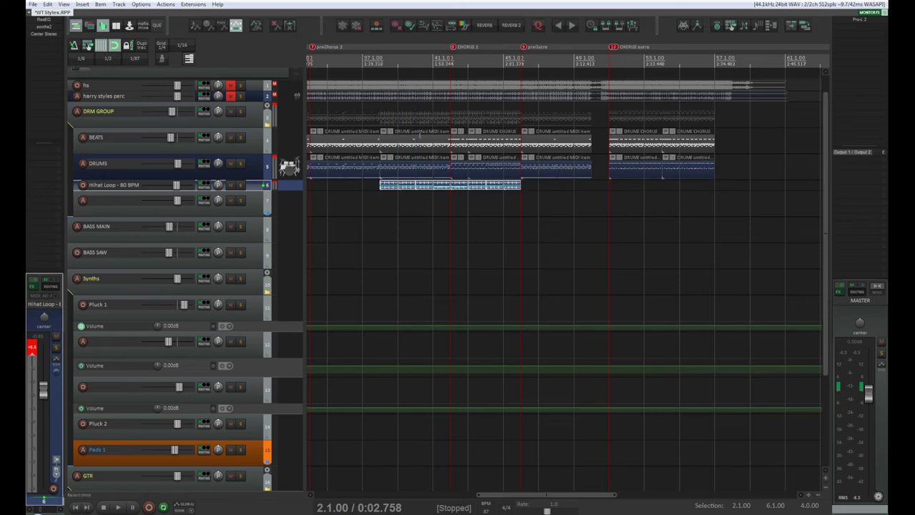
- Play the arrangement from bar 2 through the first chorus and lower the BASS SAW track's volume
{"action": "key", "text": "space"}
{"action": "scroll", "coordinate": [515, 250], "scroll_direction": "down", "scroll_amount": 5}
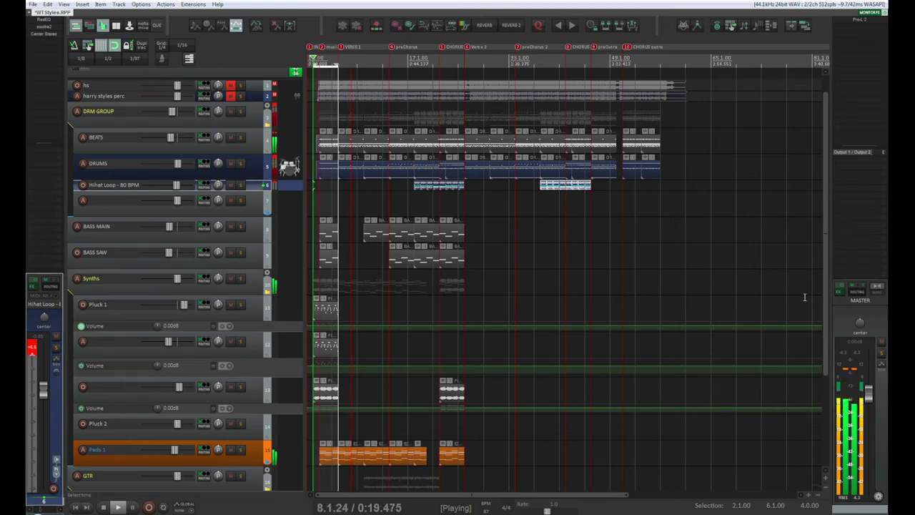
{"action": "scroll", "coordinate": [825, 442], "scroll_direction": "down", "scroll_amount": 5}
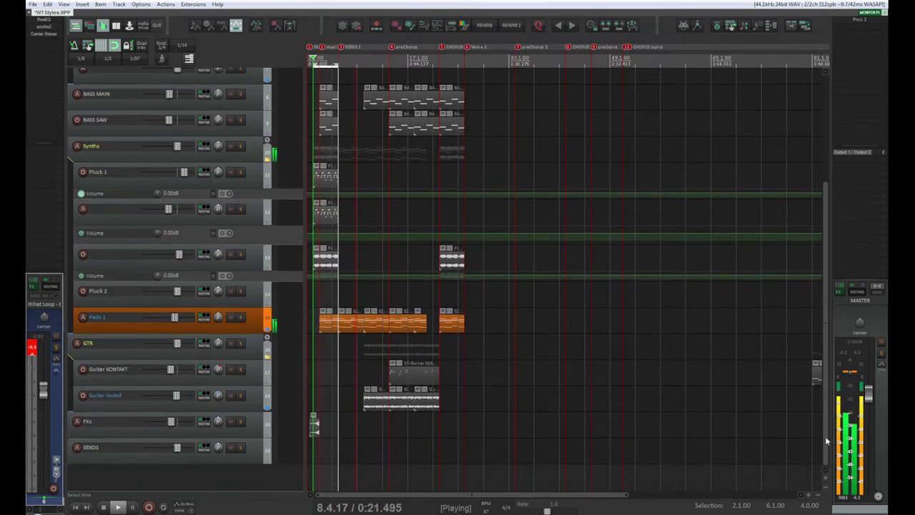
{"action": "left_click_drag", "start_coordinate": [826, 442], "coordinate": [838, 387]}
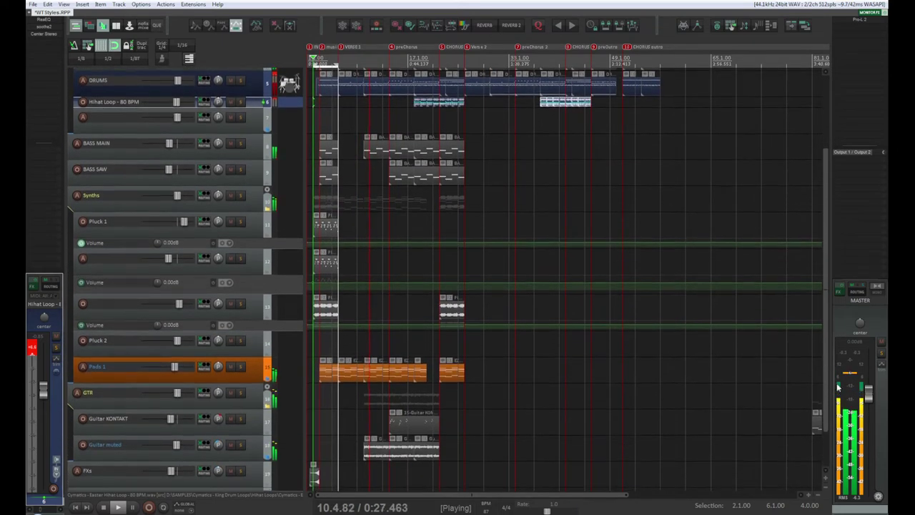
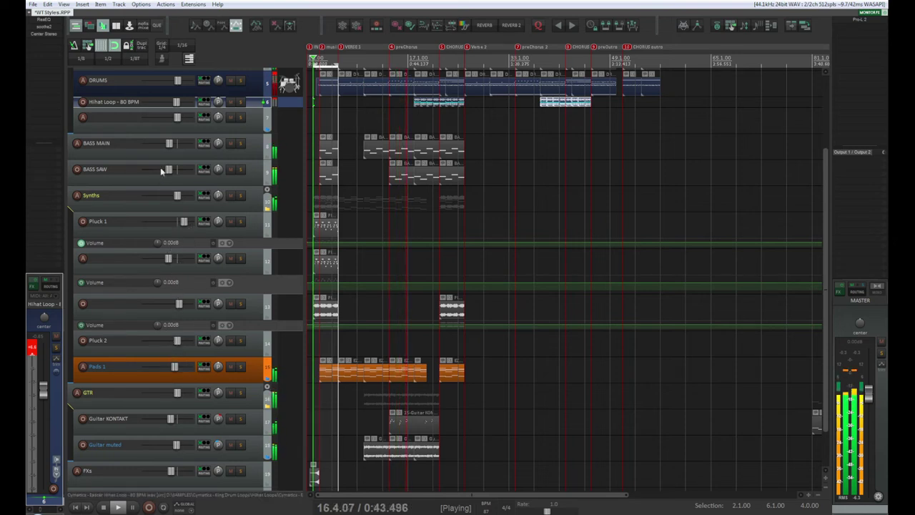
{"action": "left_click_drag", "start_coordinate": [160, 167], "coordinate": [161, 177]}
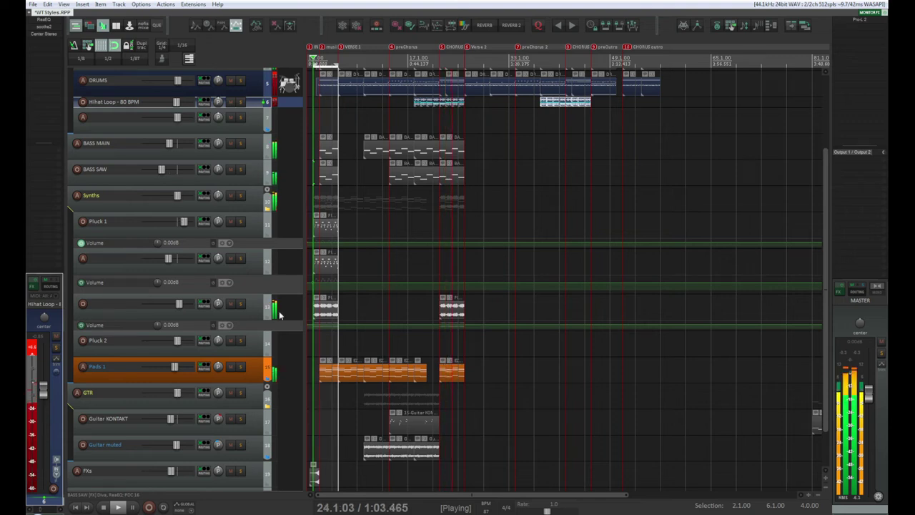
- Set the edit cursor to bar 21 in the last Guitar muted item and listen to the transition into the chorus
{"action": "left_click", "coordinate": [424, 454]}
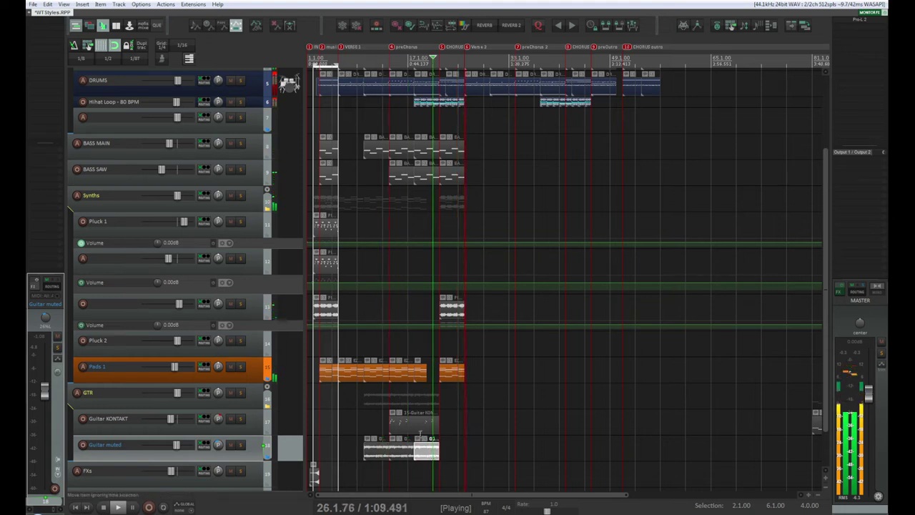
{"action": "left_click", "coordinate": [420, 427]}
{"action": "left_click", "coordinate": [430, 452]}
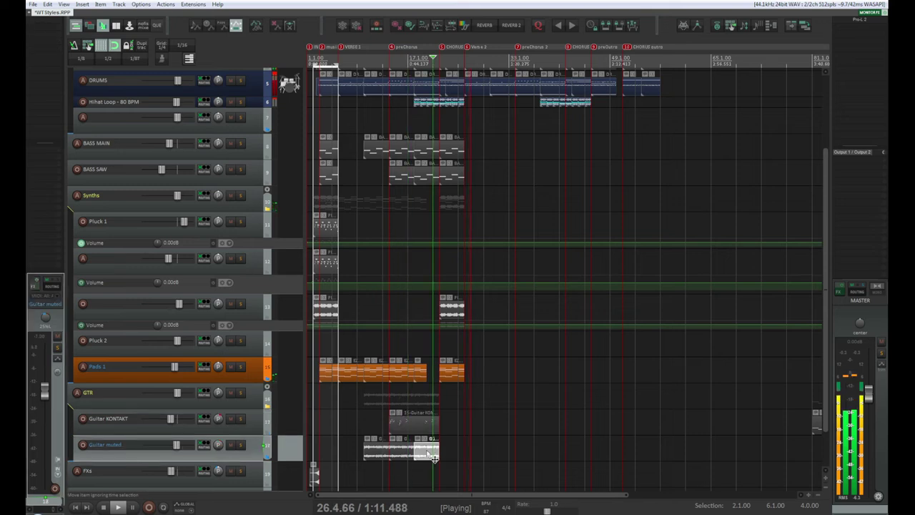
{"action": "key", "text": "space"}
{"action": "key", "text": "space"}
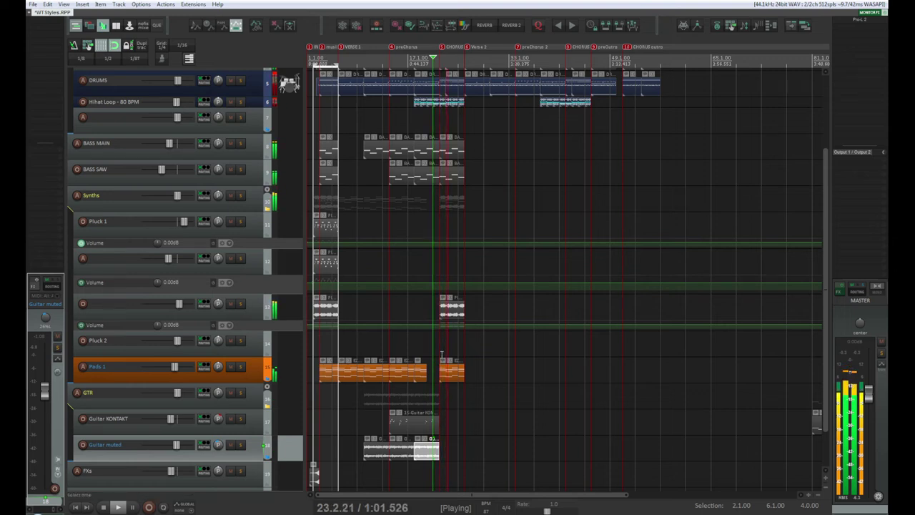
{"action": "key", "text": "space"}
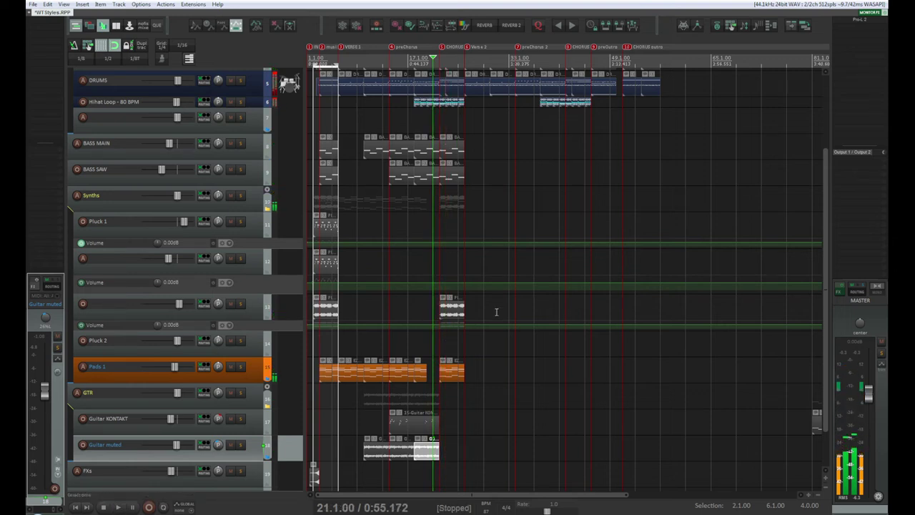
- Solo the Hihat Loop - 80 BPM track, play it from bar 21 and enlarge the track to expose its clips' waveforms and pitch lines
{"action": "left_click", "coordinate": [239, 102]}
{"action": "key", "text": "space"}
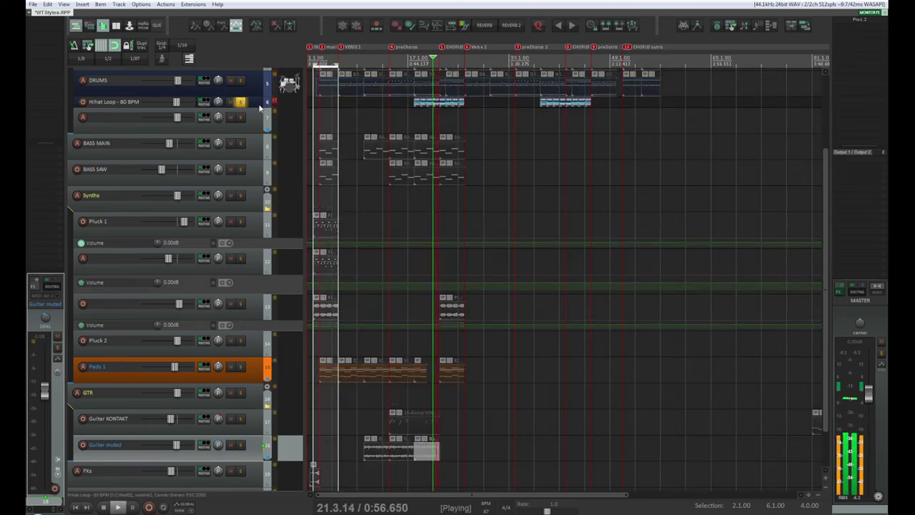
{"action": "left_click_drag", "start_coordinate": [257, 106], "coordinate": [259, 247]}
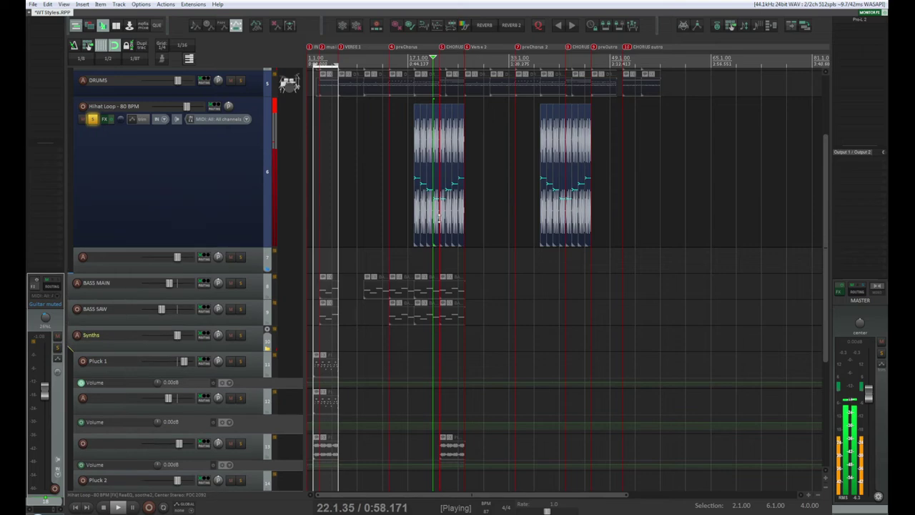
{"action": "scroll", "coordinate": [450, 227], "scroll_direction": "down", "scroll_amount": 1}
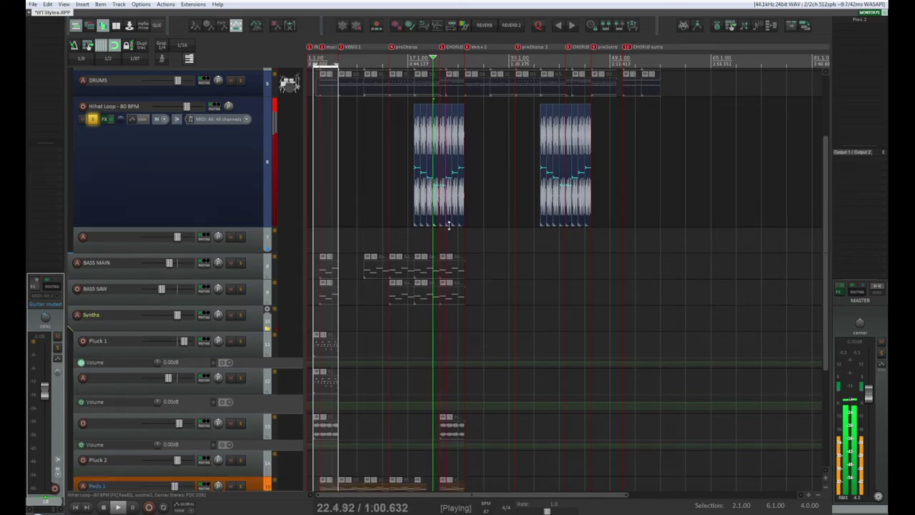
{"action": "scroll", "coordinate": [500, 211], "scroll_direction": "up", "scroll_amount": 6}
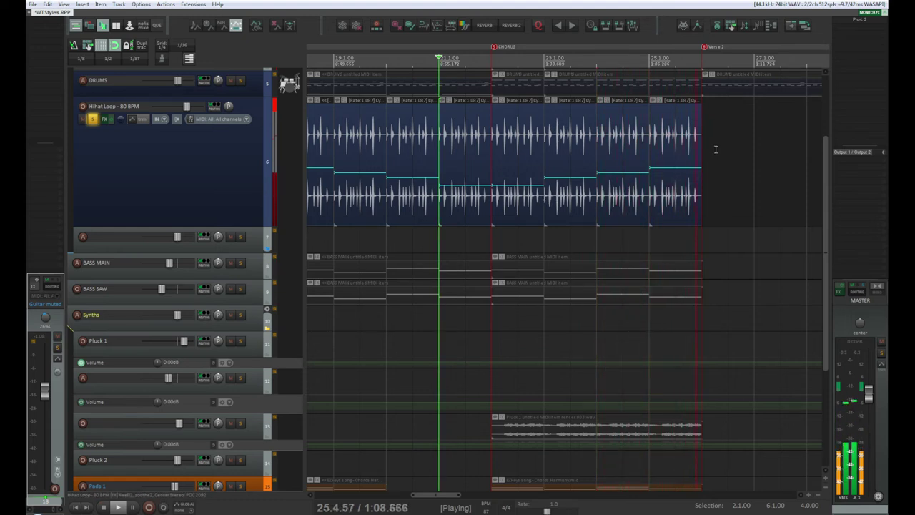
- Replay the soloed hi-hat loop from bar 21 and from its first clip, comparing the pitch steps across the clips
{"action": "left_click", "coordinate": [202, 163]}
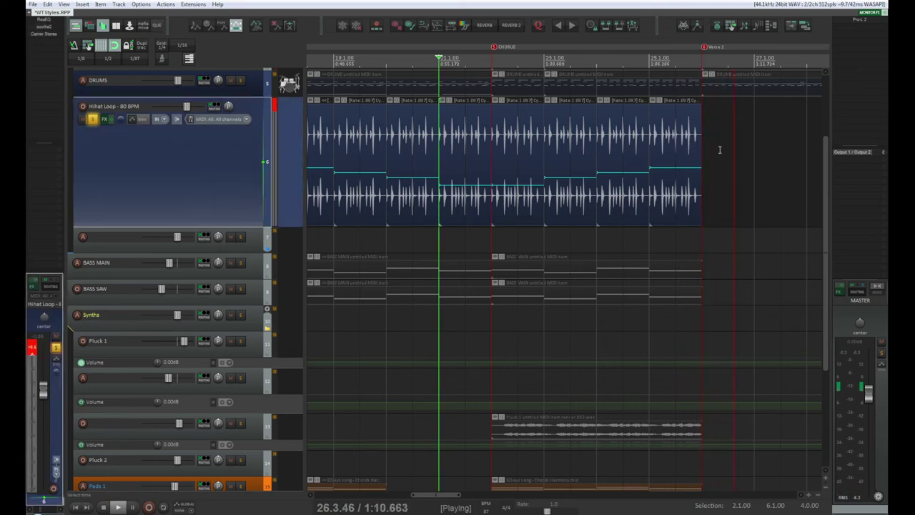
{"action": "key", "text": "space"}
{"action": "key", "text": "space"}
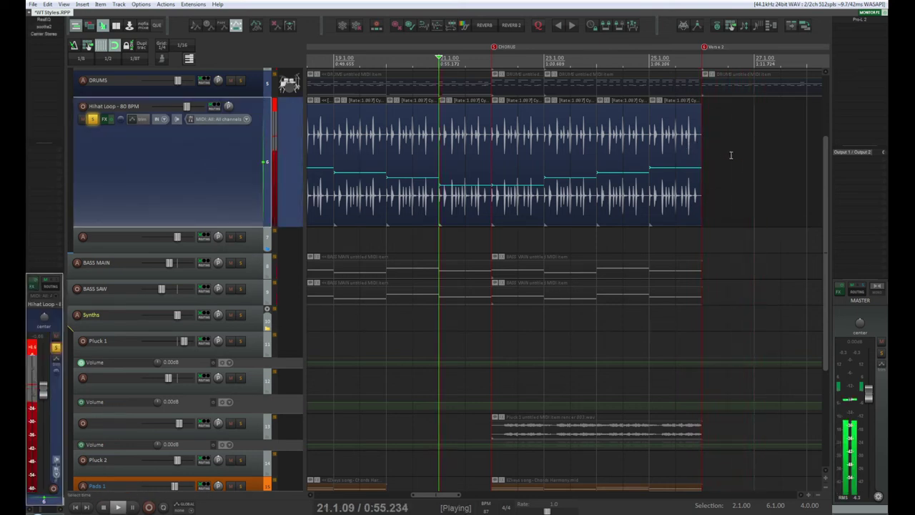
{"action": "key", "text": "space"}
{"action": "key", "text": "space"}
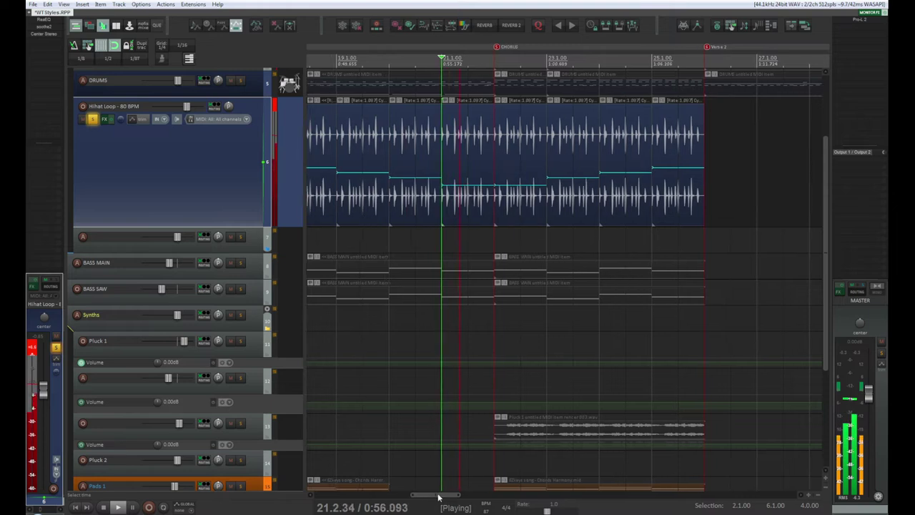
{"action": "left_click_drag", "start_coordinate": [438, 495], "coordinate": [428, 495]}
{"action": "left_click", "coordinate": [376, 60]}
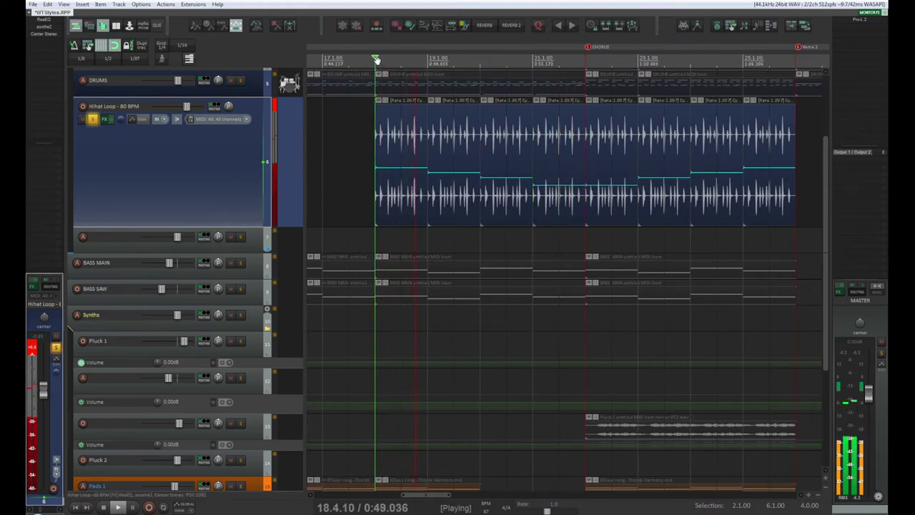
{"action": "left_click", "coordinate": [415, 171]}
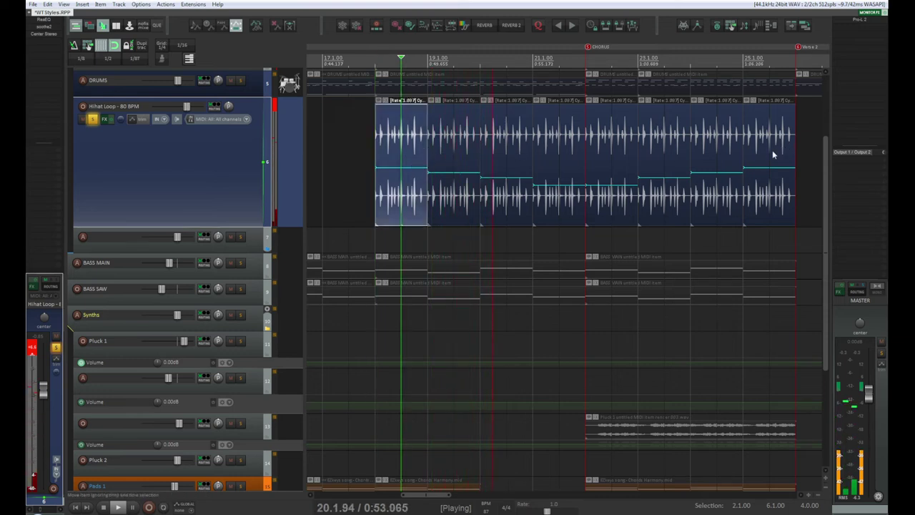
- Try trimming all eight hi-hat loop clips to half their length, listen to the result and restore their full length
{"action": "left_click", "coordinate": [774, 154], "text": "shift"}
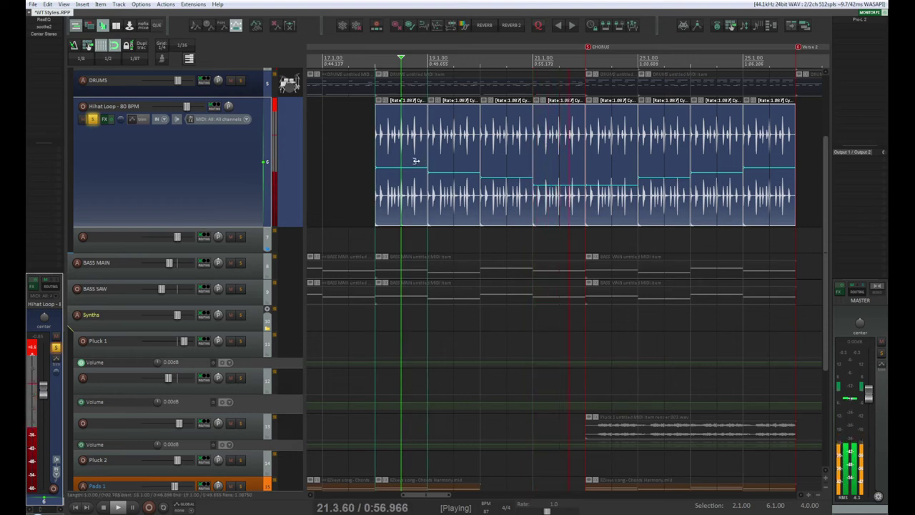
{"action": "mouse_move", "coordinate": [424, 158]}
{"action": "left_mouse_down"}
{"action": "mouse_move", "coordinate": [409, 162]}
{"action": "mouse_move", "coordinate": [420, 163]}
{"action": "left_mouse_up"}
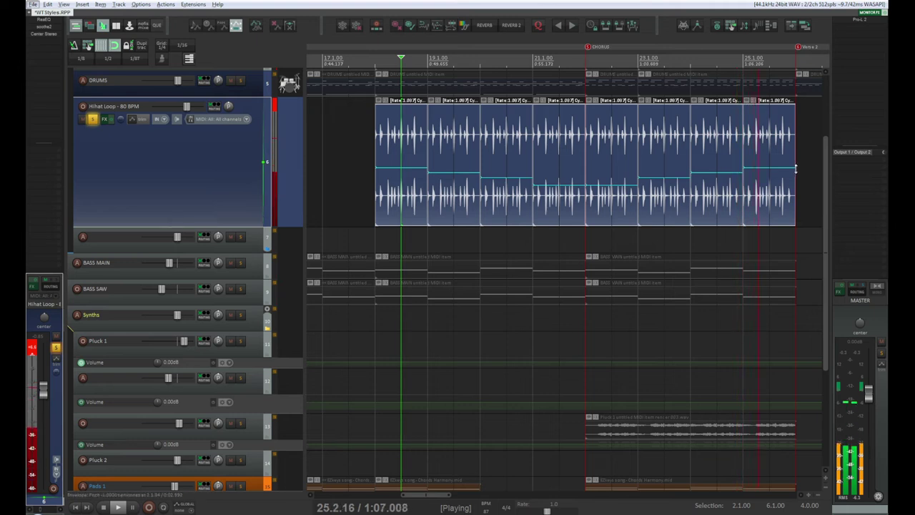
{"action": "left_click", "coordinate": [798, 136]}
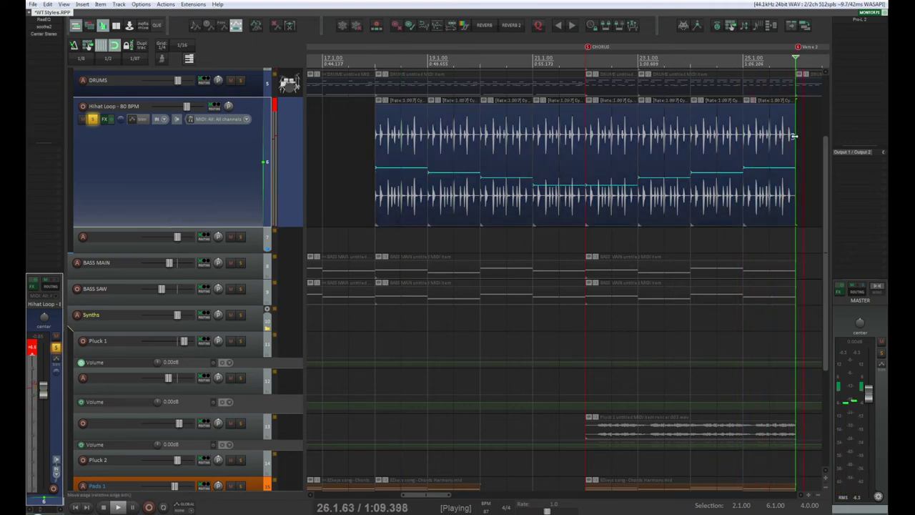
{"action": "left_click", "coordinate": [422, 136]}
{"action": "left_click", "coordinate": [766, 135], "text": "shift"}
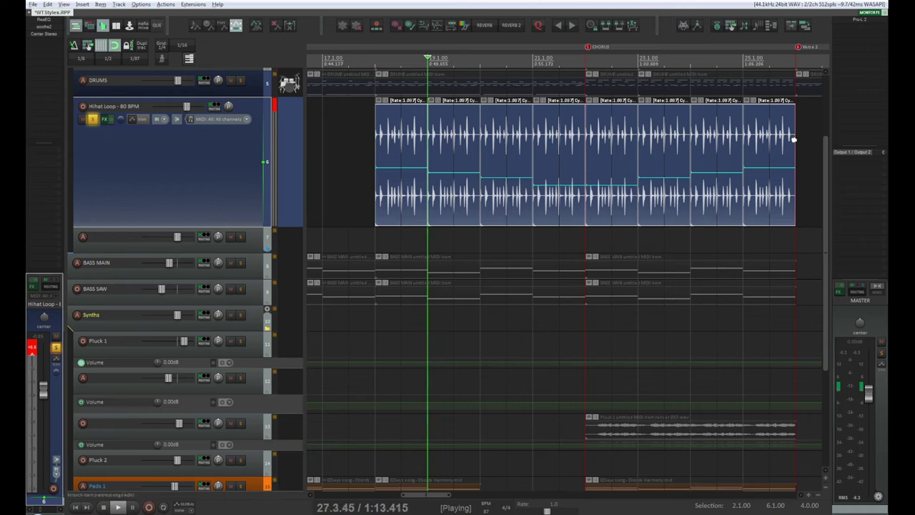
{"action": "left_click_drag", "start_coordinate": [794, 140], "coordinate": [767, 142]}
{"action": "key", "text": "space"}
{"action": "key", "text": "space"}
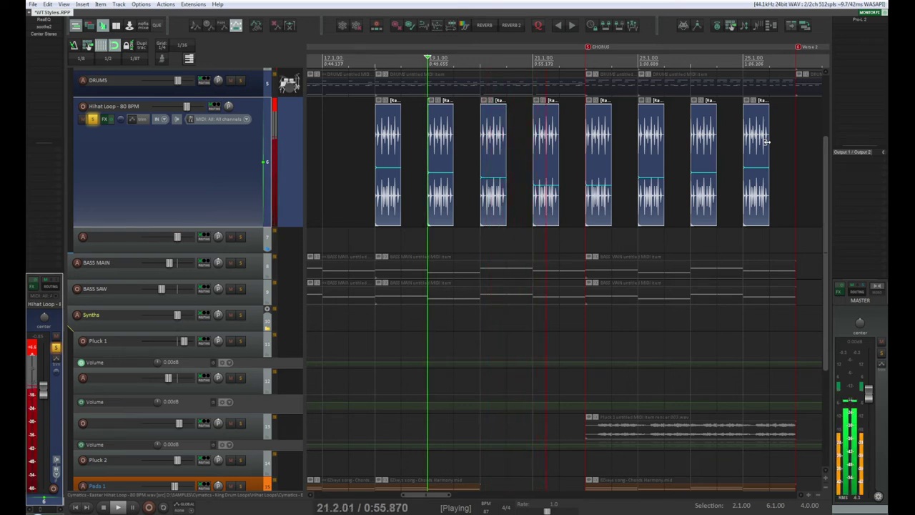
{"action": "left_click_drag", "start_coordinate": [767, 142], "coordinate": [794, 146]}
{"action": "key", "text": "space"}
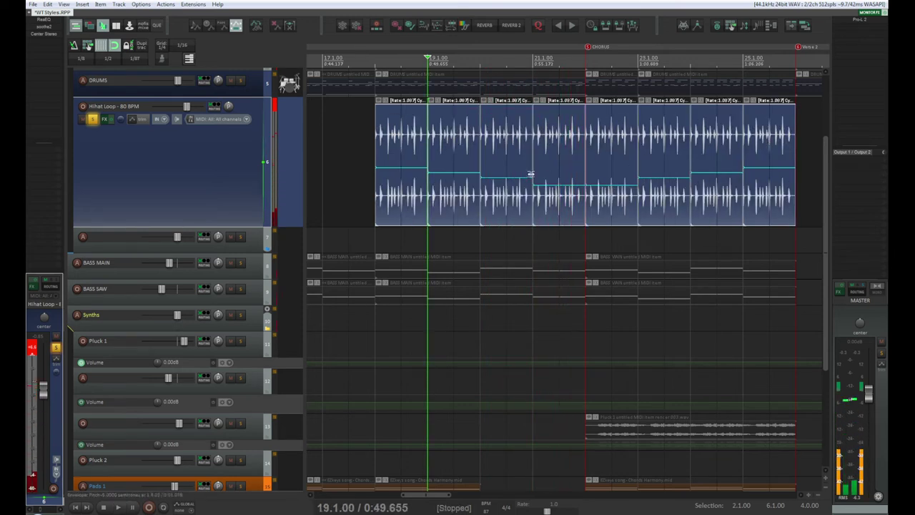
- Set the first hi-hat clip's pitch shift/time stretch mode to Rrreeeaaa and play the loop from bar 18 to hear it
{"action": "left_click", "coordinate": [454, 173]}
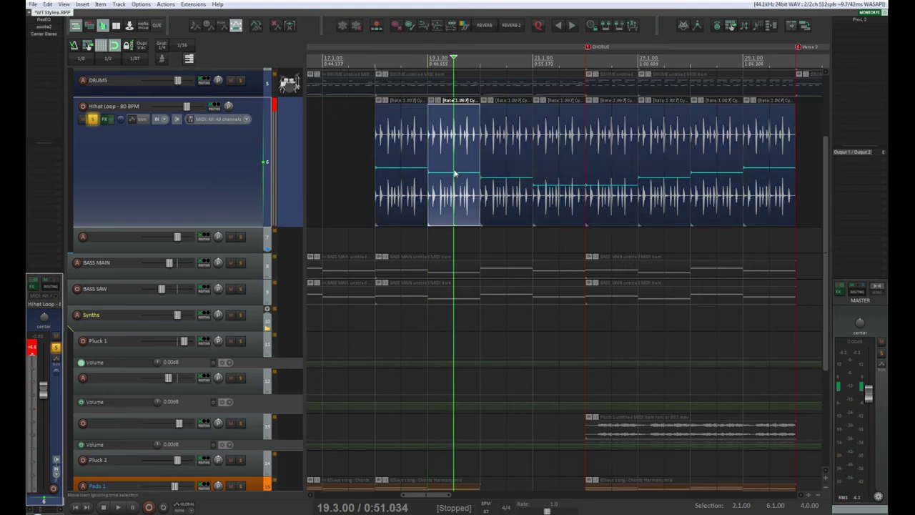
{"action": "left_click", "coordinate": [402, 151]}
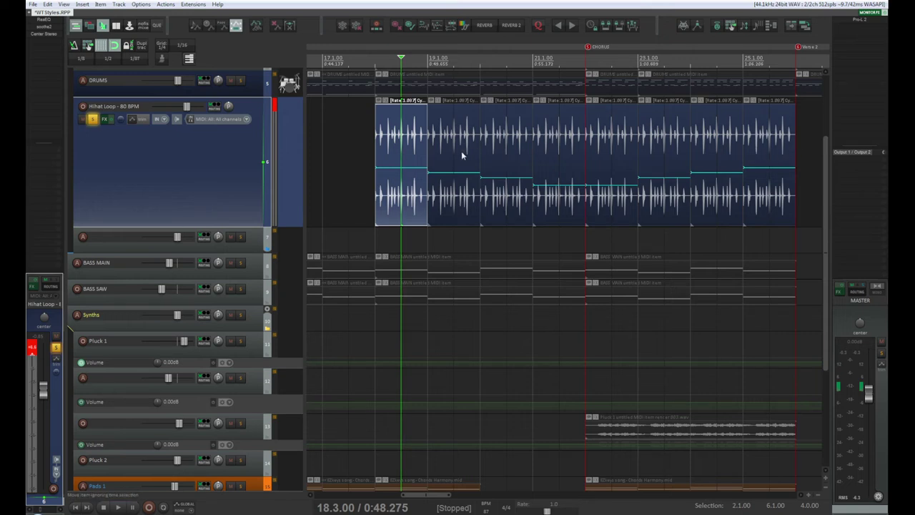
{"action": "double_click", "coordinate": [392, 145]}
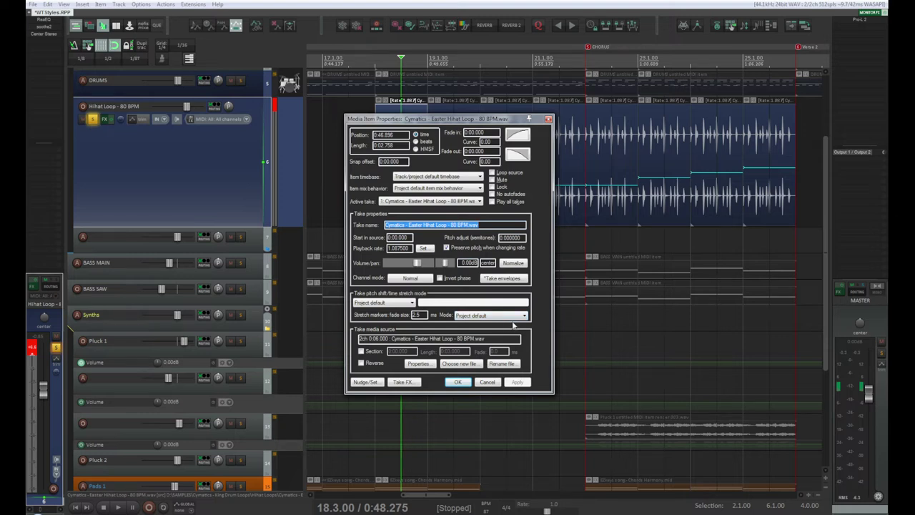
{"action": "left_click", "coordinate": [412, 303]}
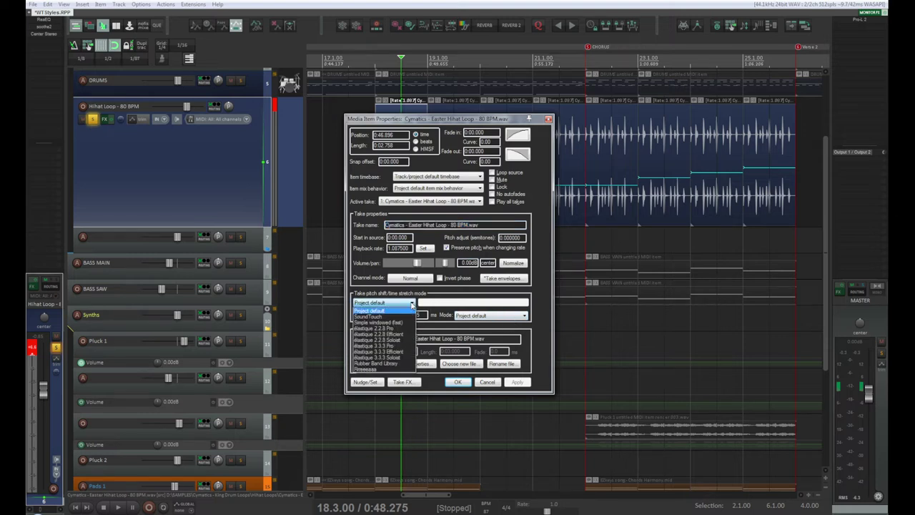
{"action": "left_click", "coordinate": [368, 369]}
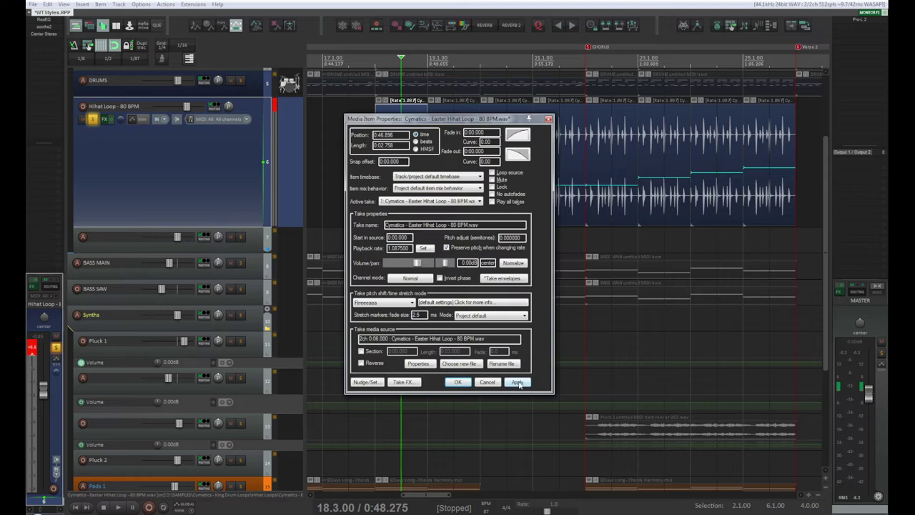
{"action": "left_click", "coordinate": [517, 383]}
{"action": "left_click_drag", "start_coordinate": [457, 123], "coordinate": [261, 200]}
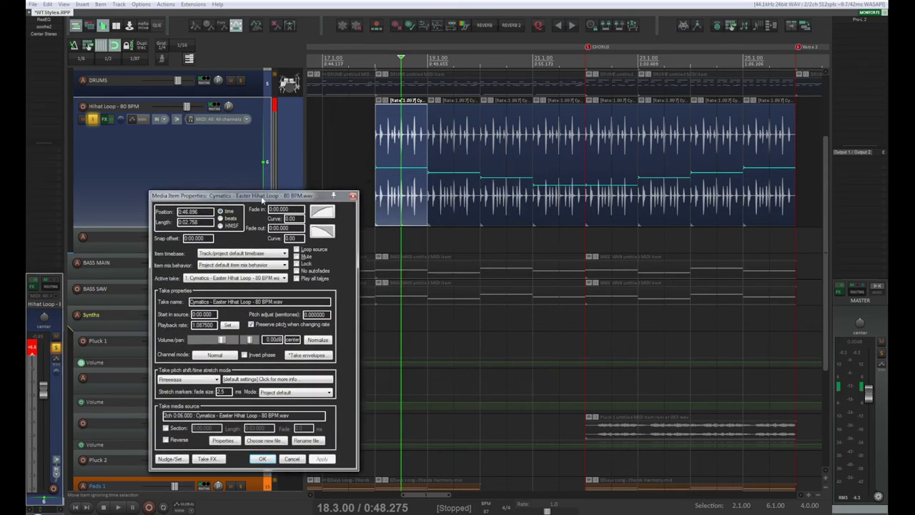
{"action": "left_click", "coordinate": [372, 59]}
{"action": "key", "text": "space"}
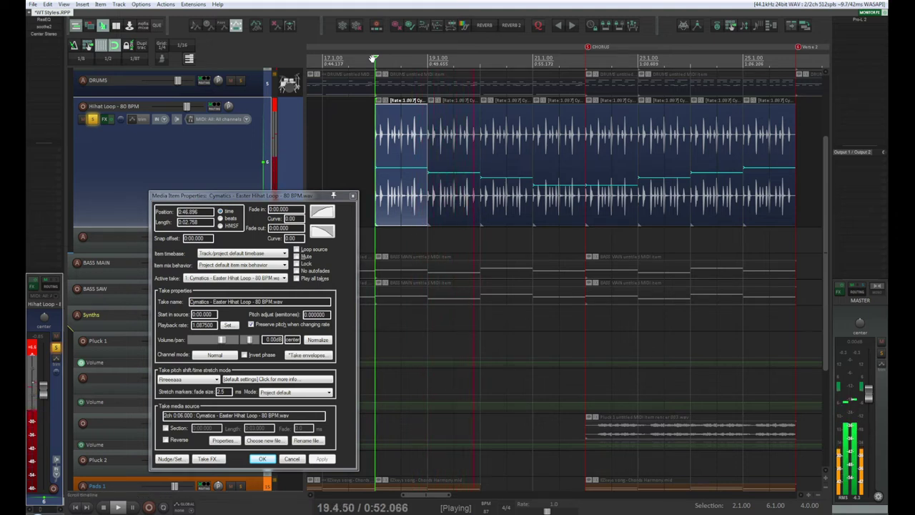
{"action": "key", "text": "space"}
- Change the second hi-hat clip, starting at bar 19, to the Rrreeeaaa pitch shift mode
{"action": "left_click", "coordinate": [461, 131]}
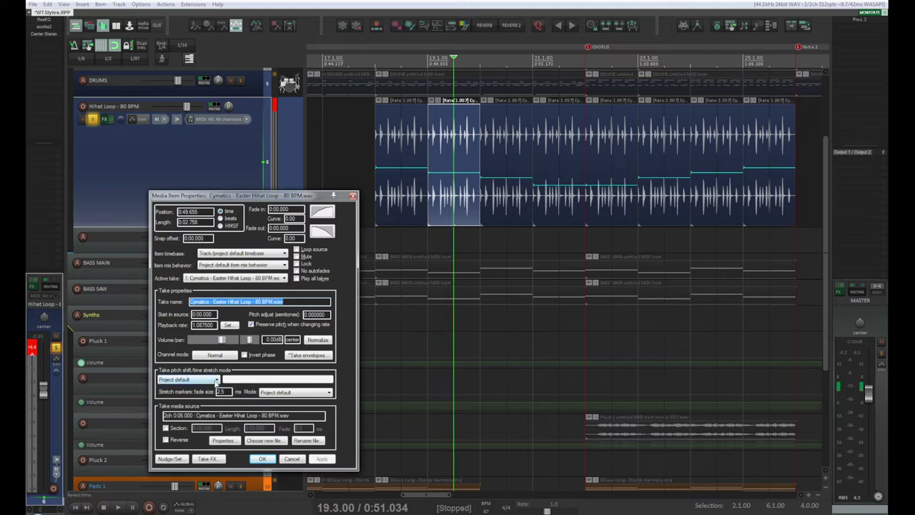
{"action": "left_click", "coordinate": [216, 382]}
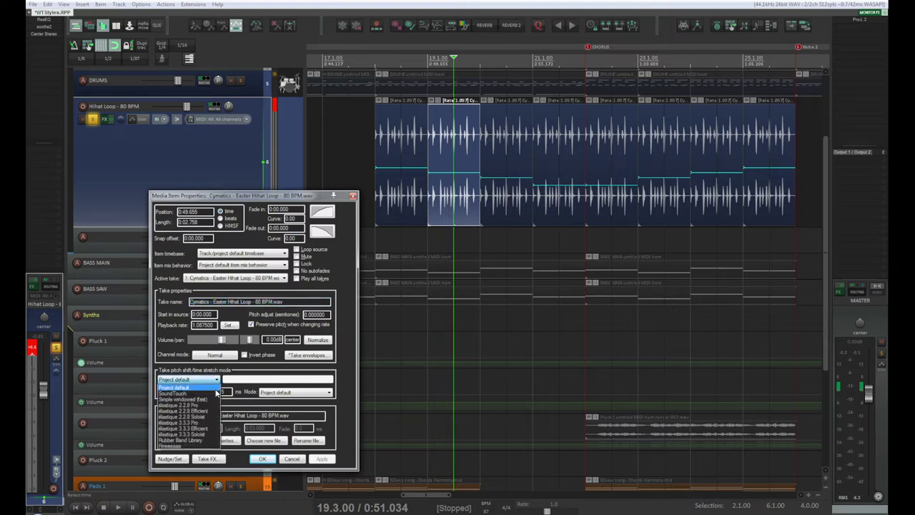
{"action": "left_click", "coordinate": [204, 445]}
{"action": "left_click", "coordinate": [261, 458]}
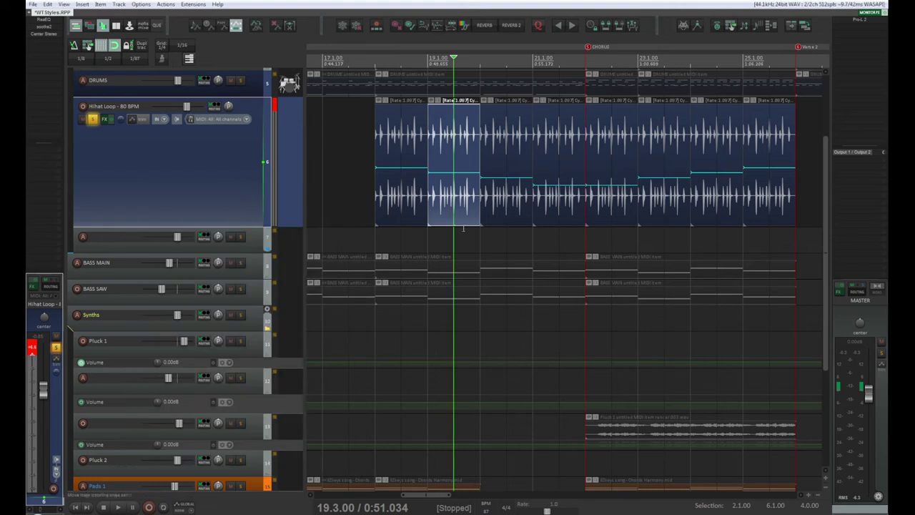
- Change the third hi-hat clip, starting at bar 20, to the Rrreeeaaa pitch shift mode
{"action": "double_click", "coordinate": [508, 198]}
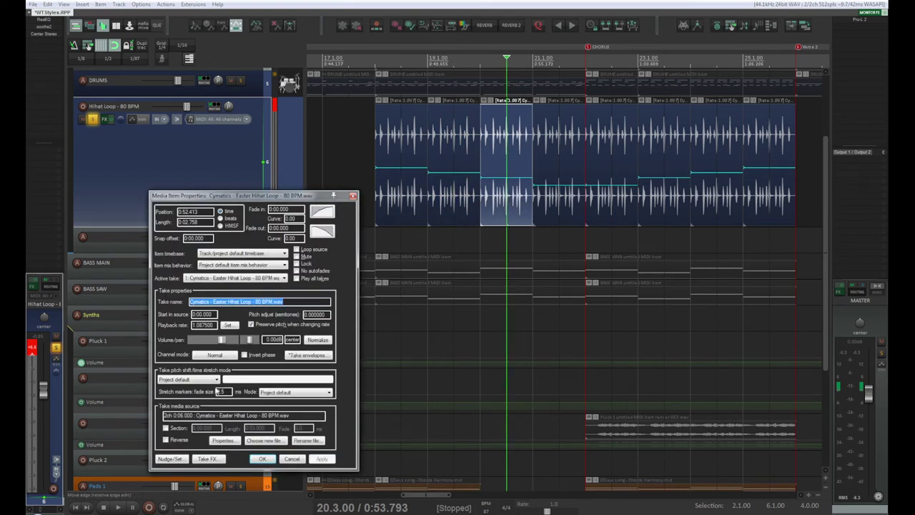
{"action": "left_click", "coordinate": [215, 380]}
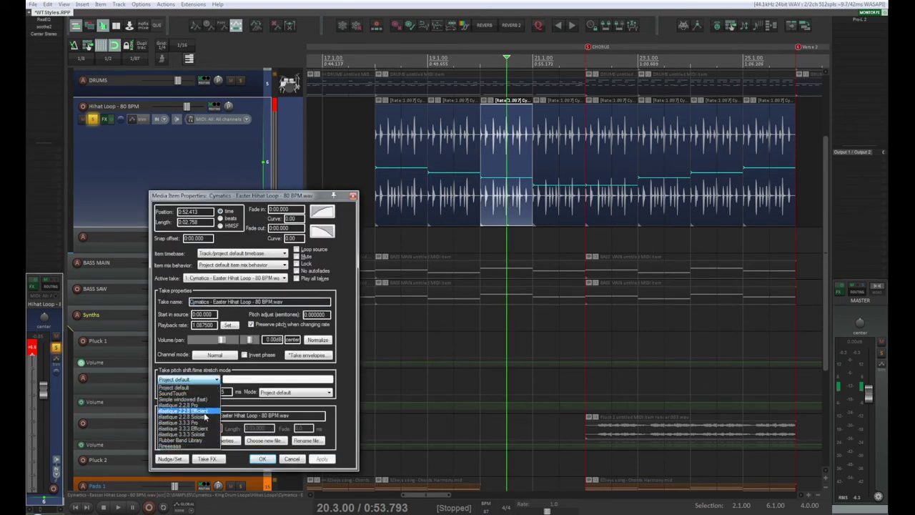
{"action": "left_click", "coordinate": [179, 446]}
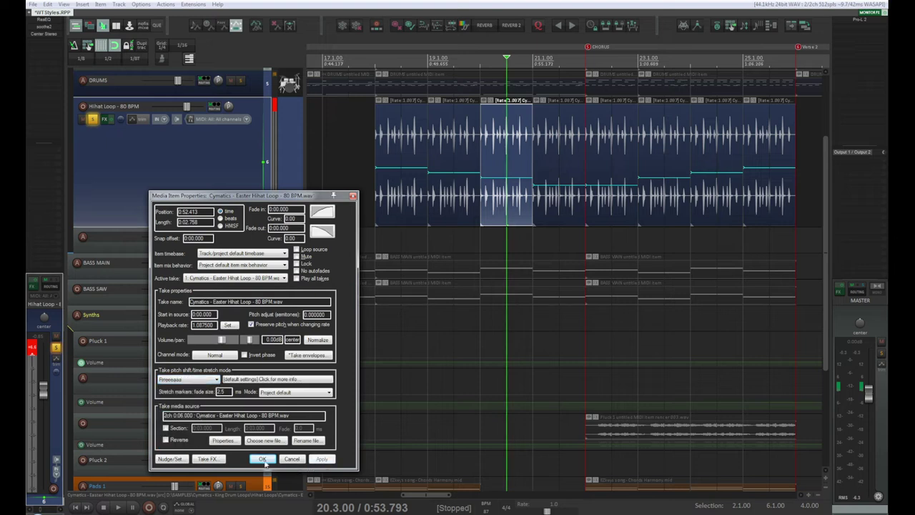
{"action": "left_click", "coordinate": [264, 460]}
- Play the soloed hi-hat loop from bar 18, enable the metronome and replay the clips against the click
{"action": "left_click", "coordinate": [375, 57]}
{"action": "key", "text": "space"}
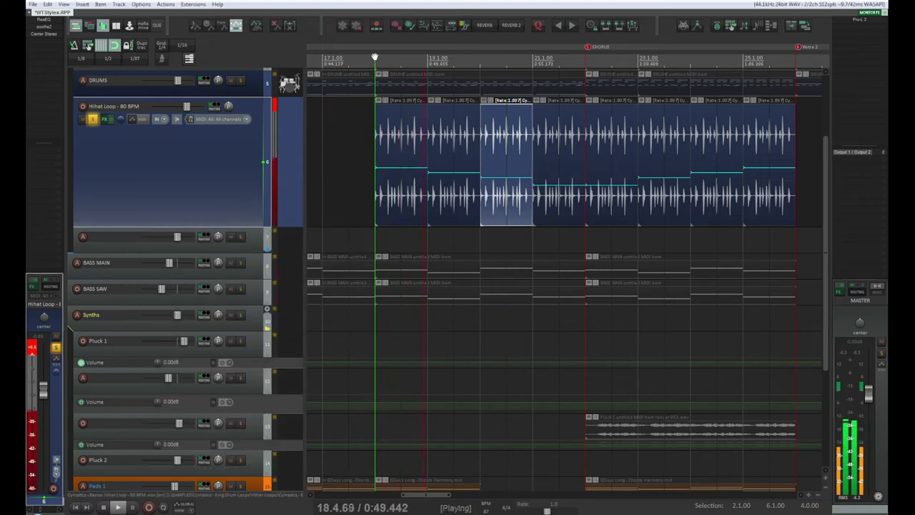
{"action": "left_click", "coordinate": [74, 45]}
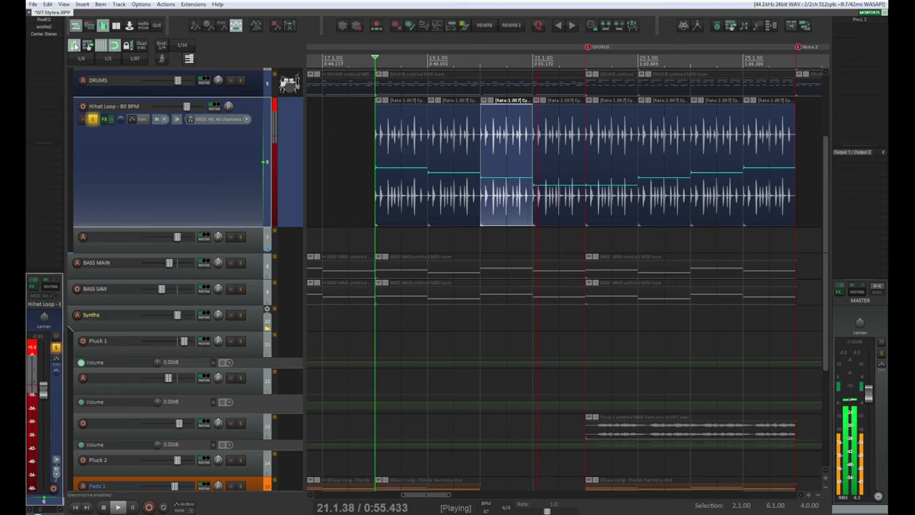
{"action": "key", "text": "space"}
{"action": "key", "text": "space"}
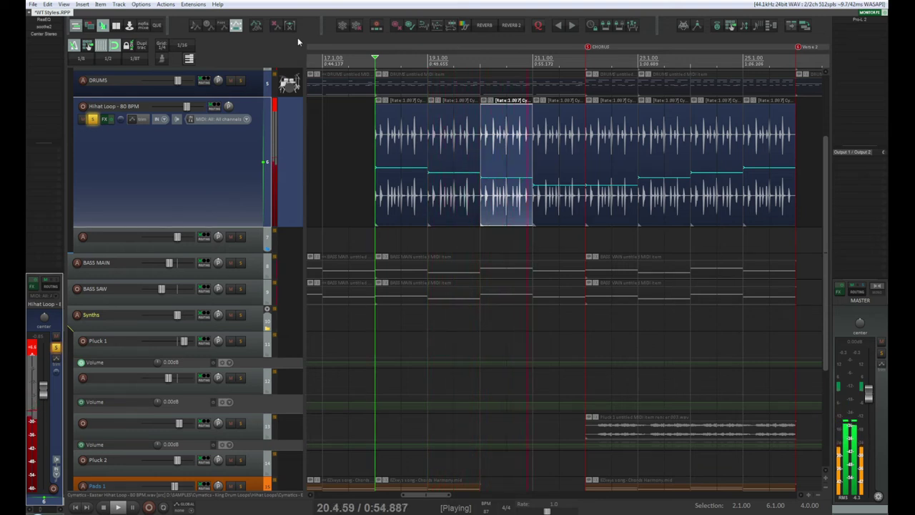
{"action": "key", "text": "space"}
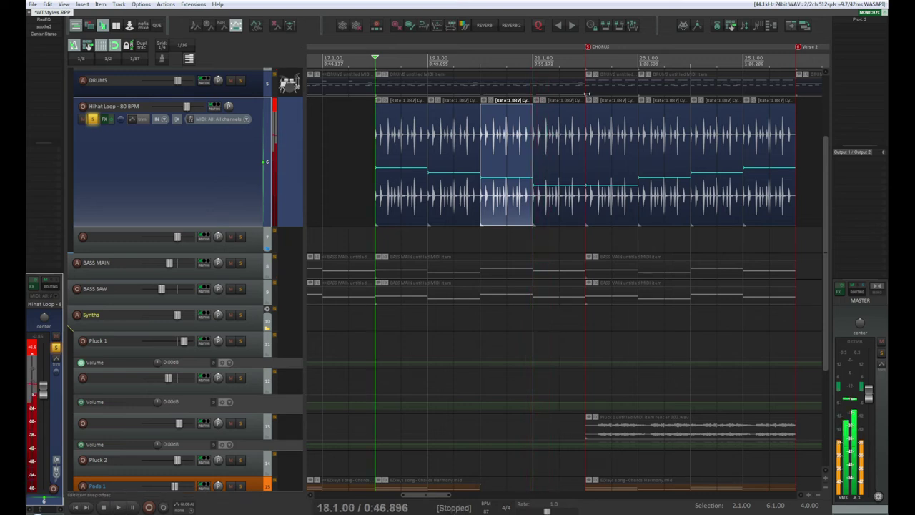
- Change the fourth hi-hat clip, starting at bar 21, to the Rrreeeaaa pitch shift mode
{"action": "double_click", "coordinate": [549, 160]}
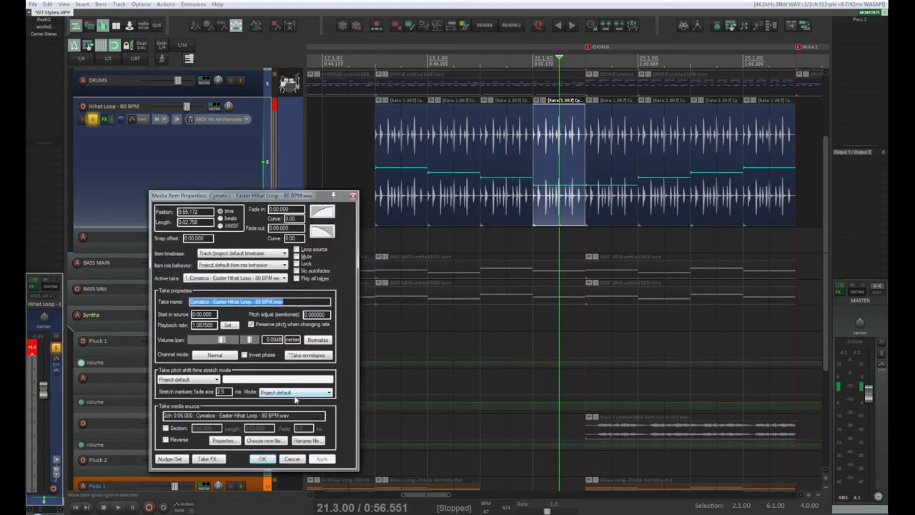
{"action": "left_click", "coordinate": [210, 379]}
{"action": "left_click", "coordinate": [200, 446]}
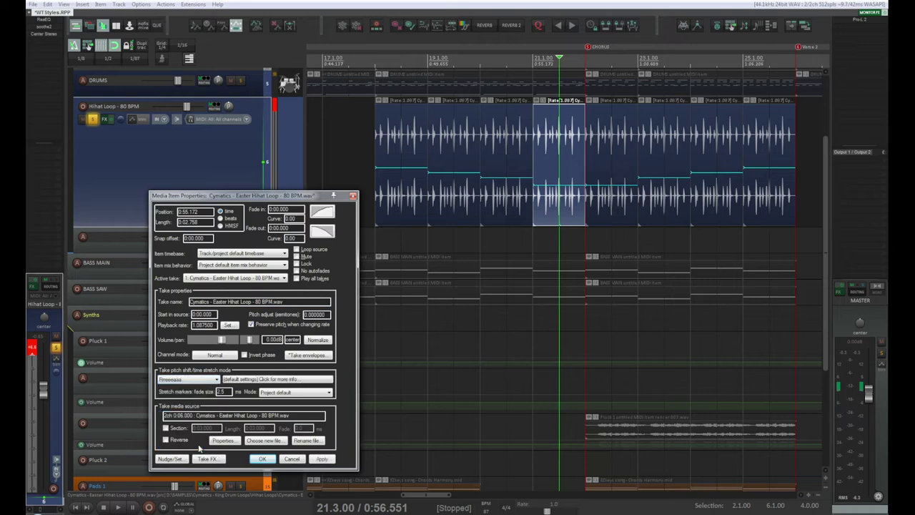
{"action": "left_click", "coordinate": [263, 459]}
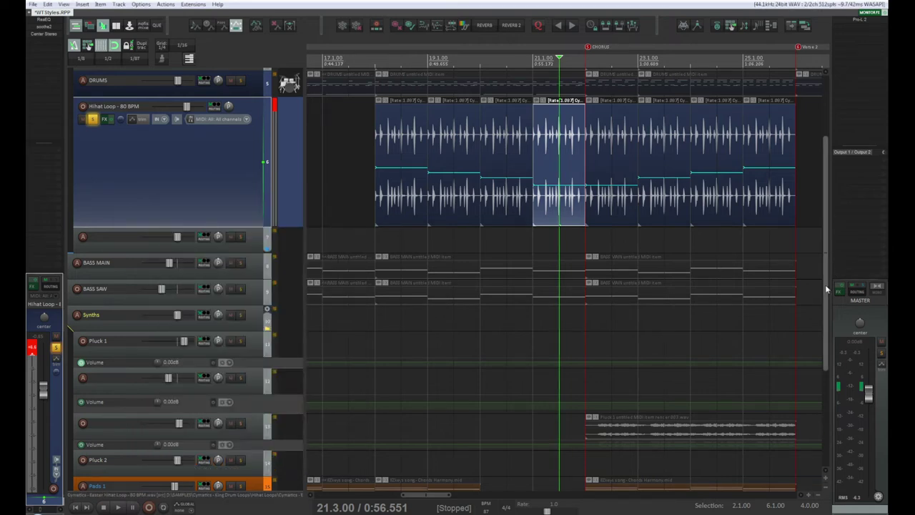
- Solo the DRM GROUP track instead of the Hihat Loop track and play the full drums from bar 18 into the chorus
{"action": "left_click_drag", "start_coordinate": [827, 286], "coordinate": [828, 210]}
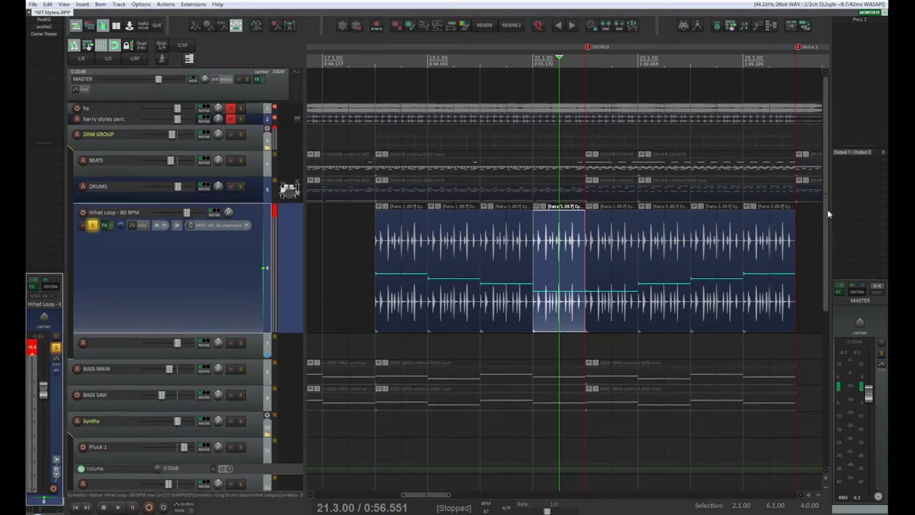
{"action": "left_click", "coordinate": [240, 135]}
{"action": "key", "text": "space"}
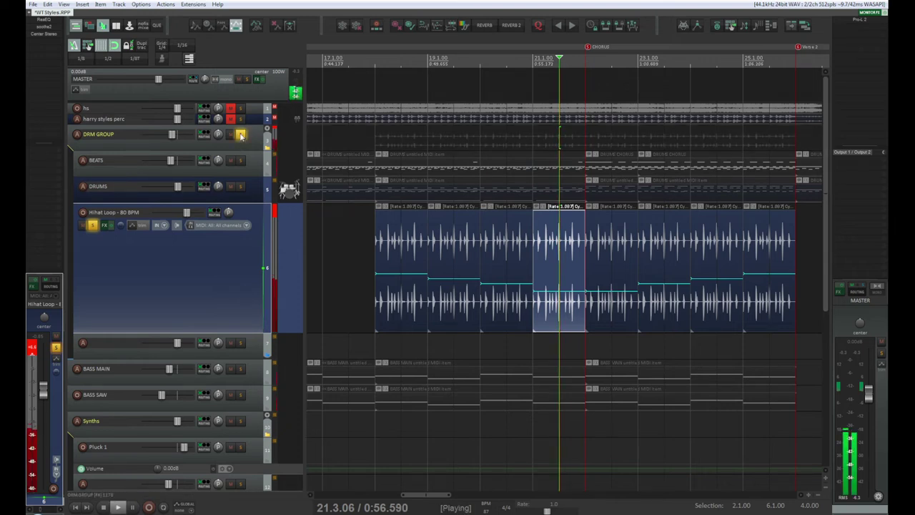
{"action": "left_click", "coordinate": [93, 224]}
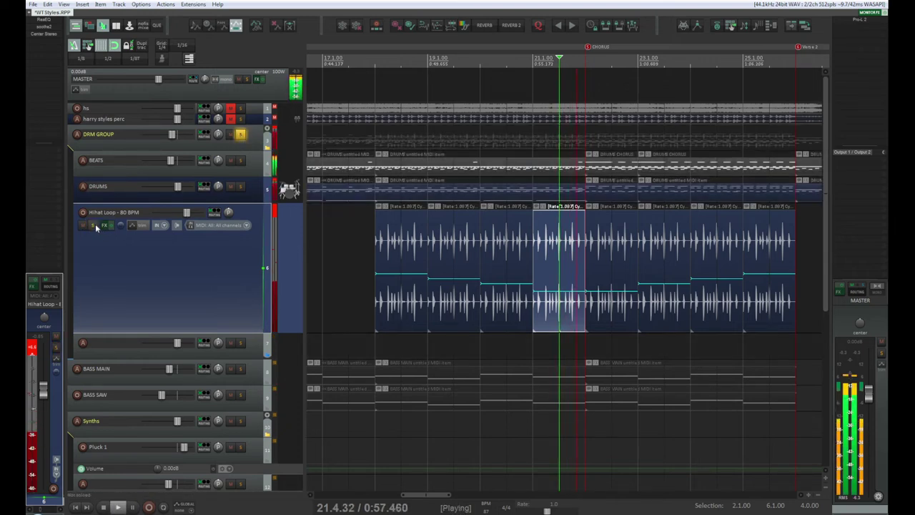
{"action": "key", "text": "space"}
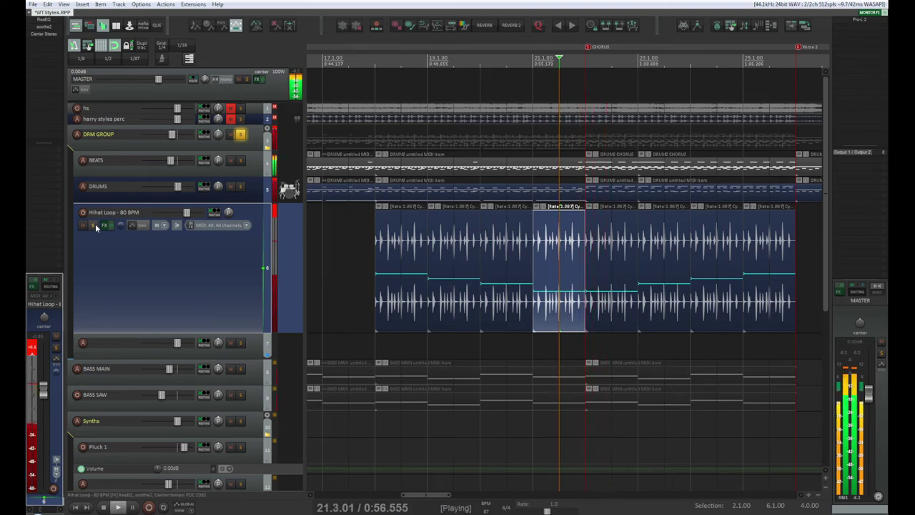
{"action": "left_click", "coordinate": [375, 61]}
{"action": "key", "text": "space"}
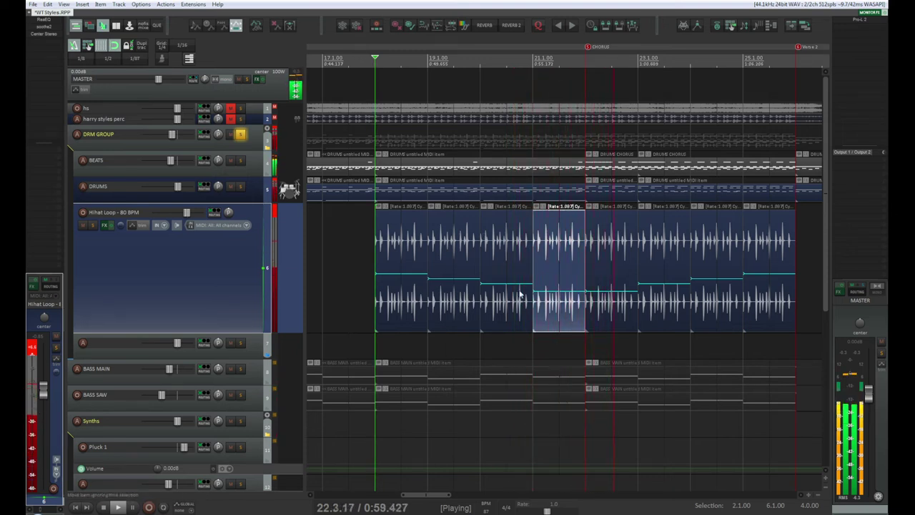
{"action": "key", "text": "space"}
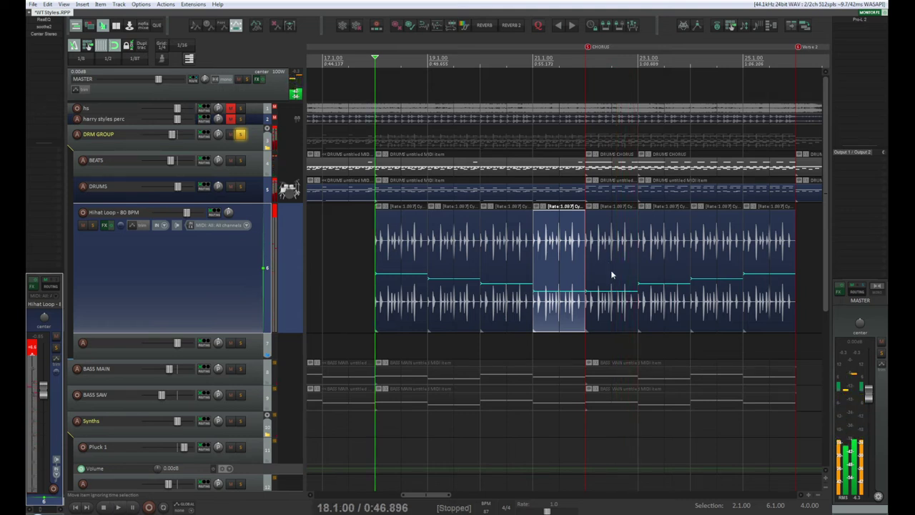
- Change the fifth hi-hat clip, starting at bar 22, to the Rrreeeaaa pitch shift mode
{"action": "left_click", "coordinate": [610, 269]}
{"action": "key", "text": "F2"}
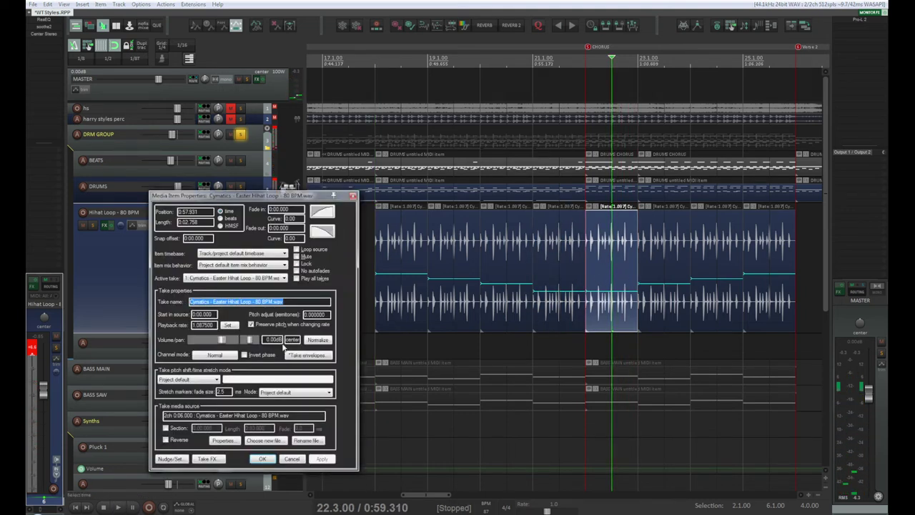
{"action": "left_click", "coordinate": [212, 382]}
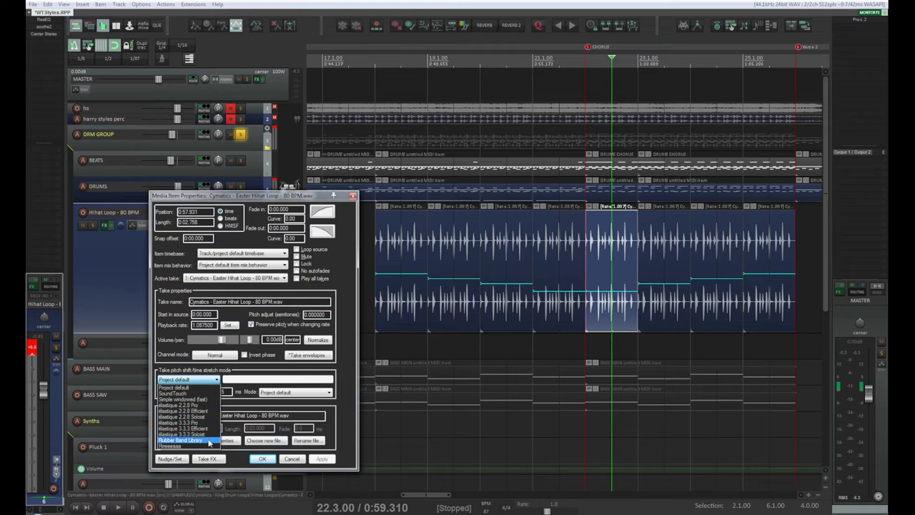
{"action": "left_click", "coordinate": [171, 447]}
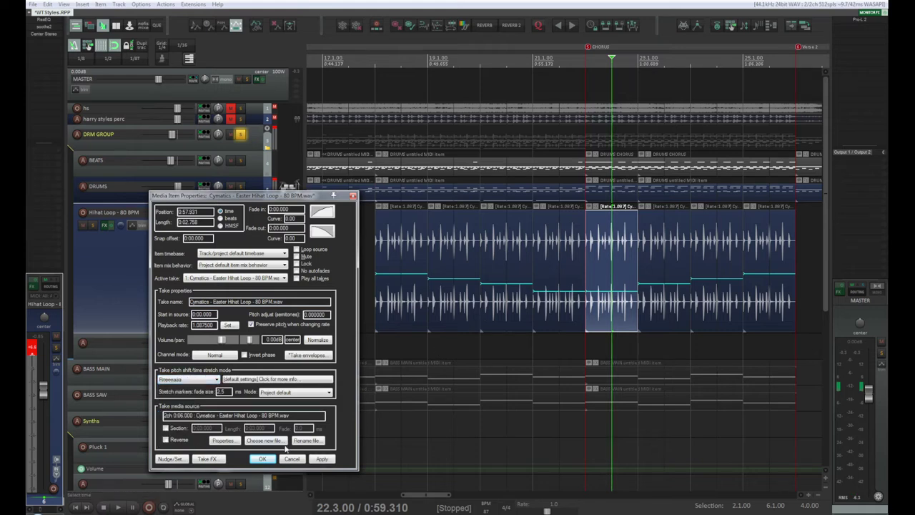
{"action": "left_click", "coordinate": [261, 458]}
- Play the drums from the middle of bar 22 and solo the Hihat Loop track during playback
{"action": "key", "text": "space"}
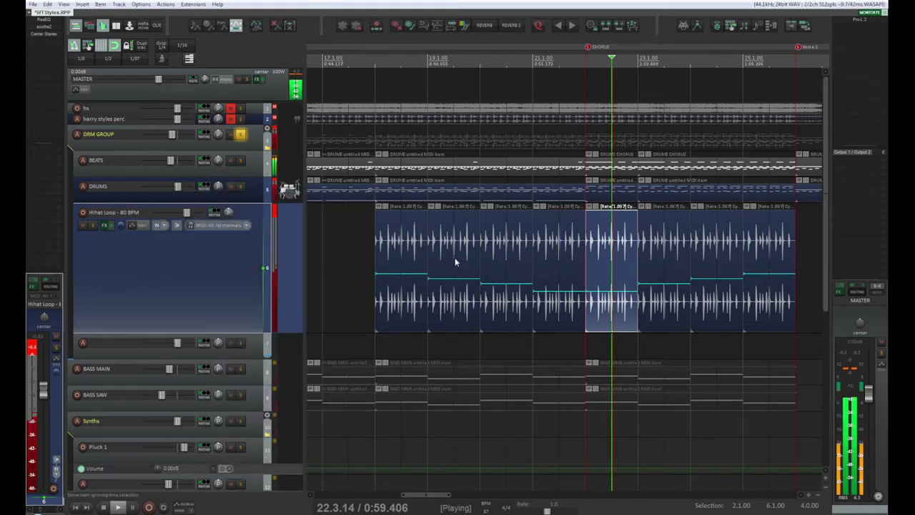
{"action": "left_click", "coordinate": [91, 224]}
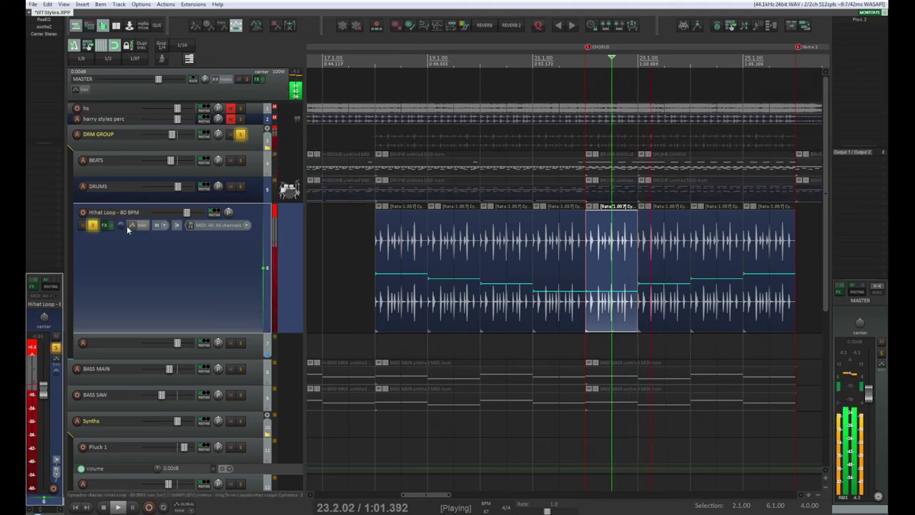
{"action": "key", "text": "space"}
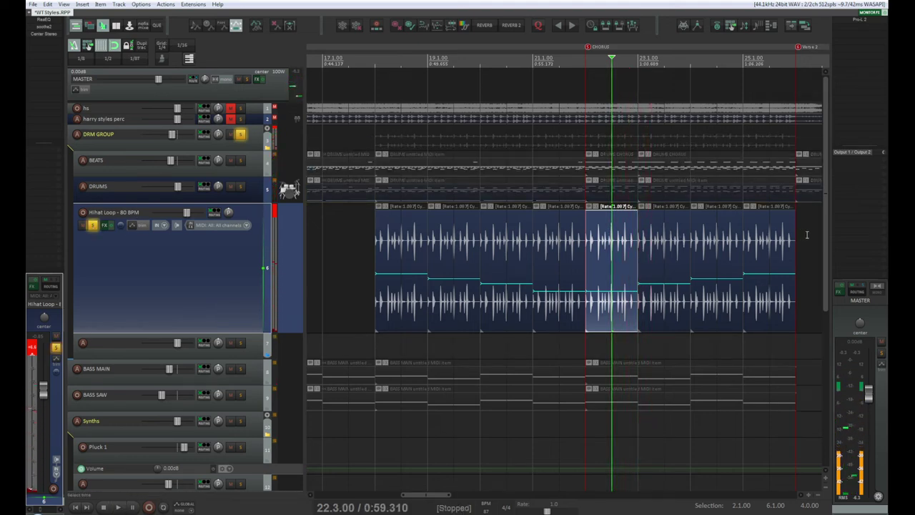
- Change the last three hi-hat clips of the first block, starting at bar 23, to the Rrreeeaaa pitch shift mode together
{"action": "left_click_drag", "start_coordinate": [801, 231], "coordinate": [663, 247]}
{"action": "double_click", "coordinate": [663, 247]}
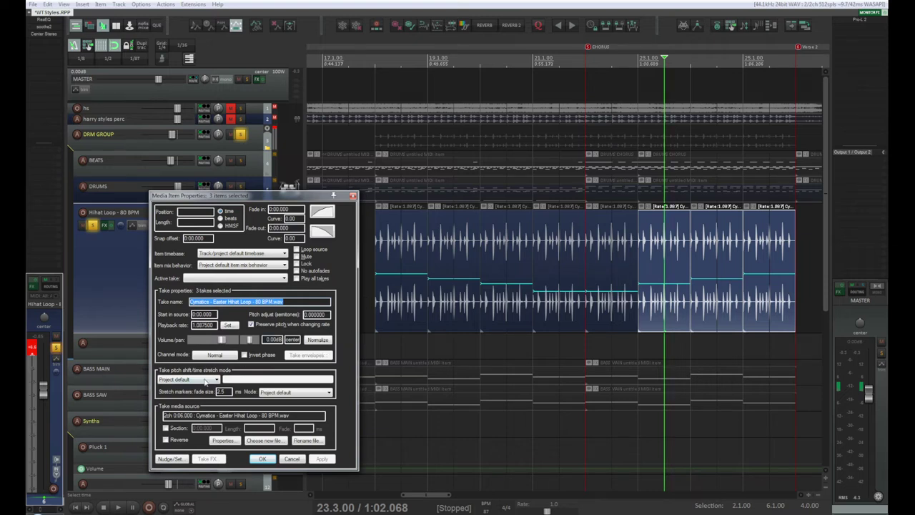
{"action": "left_click", "coordinate": [204, 380]}
{"action": "left_click", "coordinate": [205, 435]}
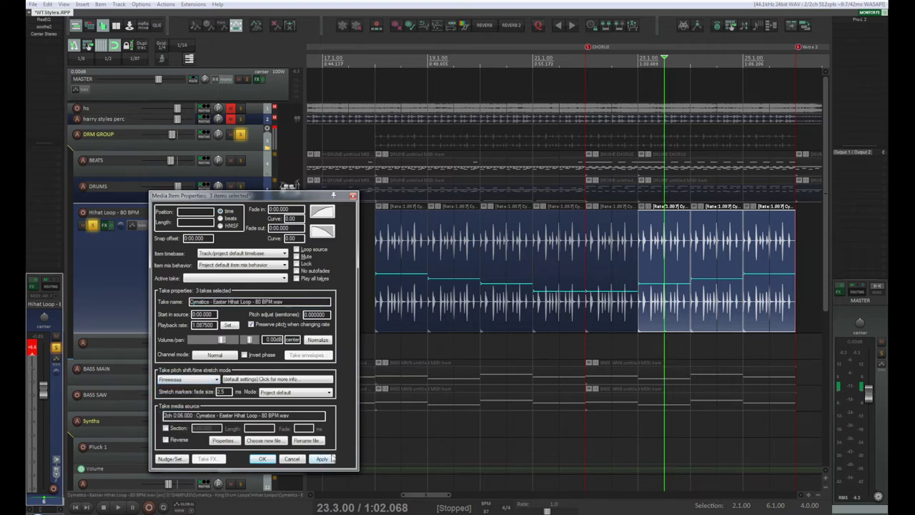
{"action": "left_click", "coordinate": [262, 458]}
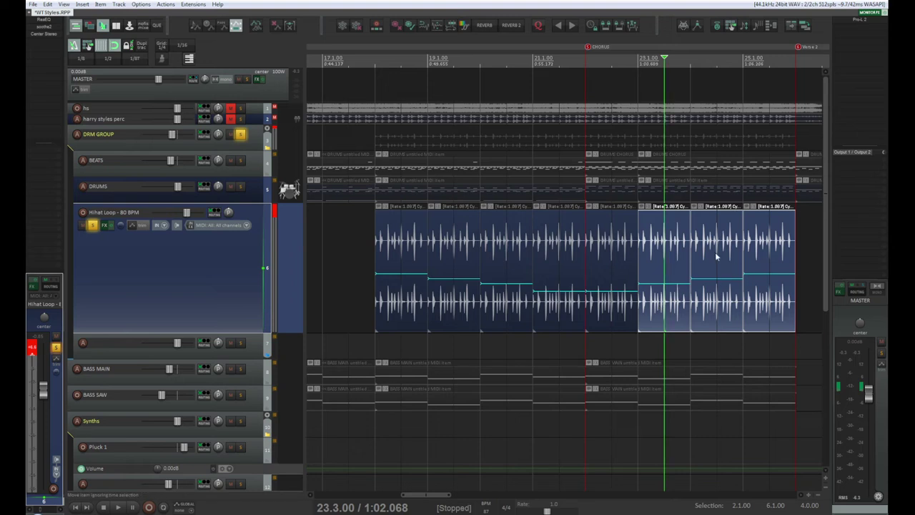
- Replay the soloed hi-hat loop from bar 18, lowering the Center level and slightly raising the Sides level in its Center Stereo plugin
{"action": "key", "text": "space"}
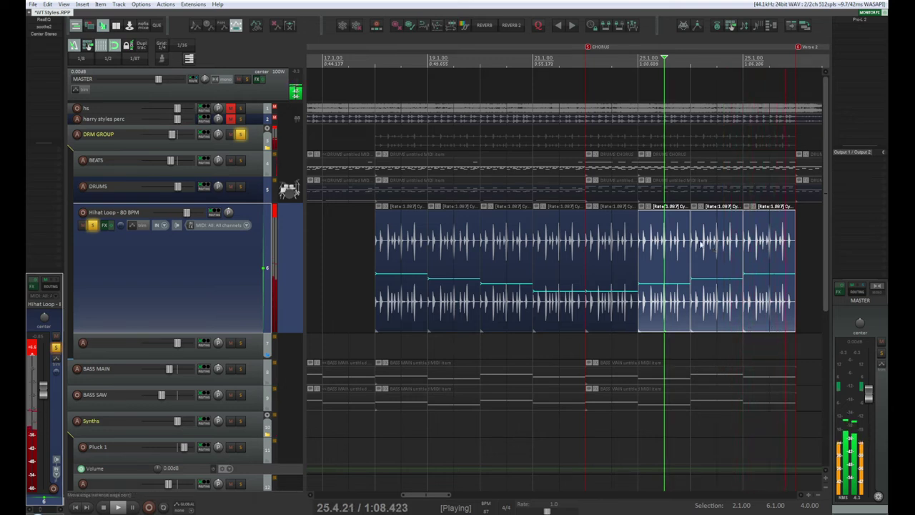
{"action": "left_click", "coordinate": [374, 62]}
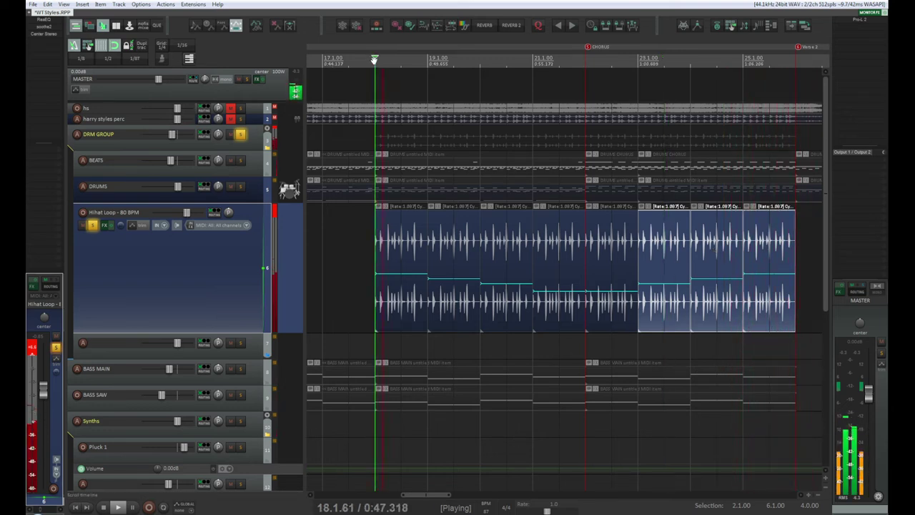
{"action": "left_click", "coordinate": [45, 33]}
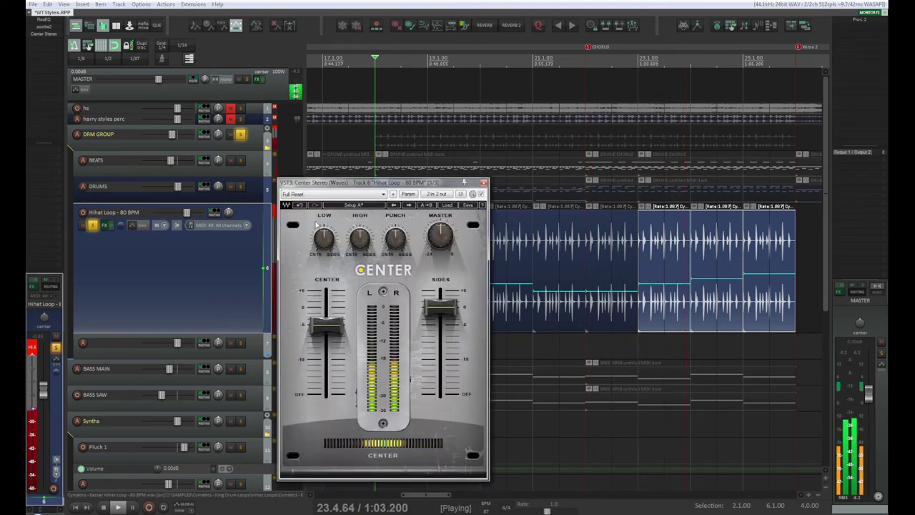
{"action": "left_click_drag", "start_coordinate": [330, 324], "coordinate": [328, 334]}
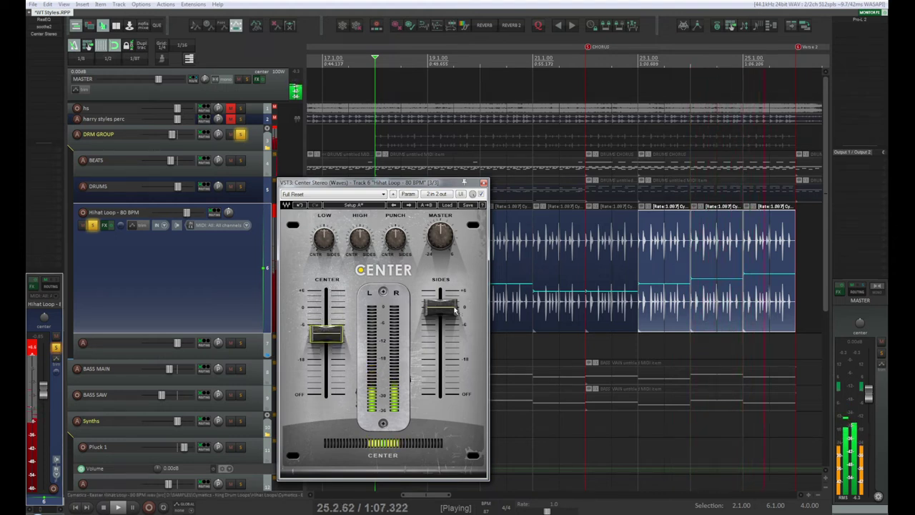
{"action": "left_click_drag", "start_coordinate": [455, 309], "coordinate": [455, 303]}
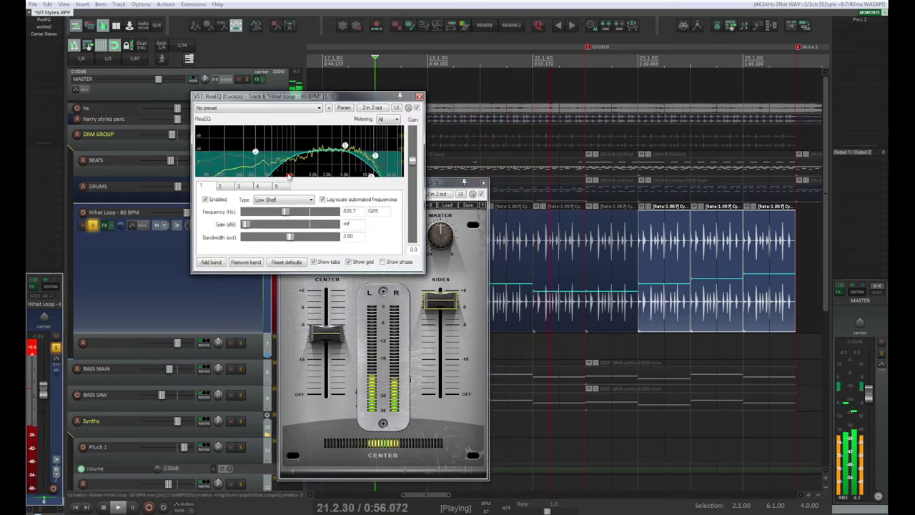
- In the hi-hat loop's ReaEQ, move the low shelf to about 969 Hz and the high shelf to about 11.9 kHz
{"action": "mouse_move", "coordinate": [289, 176]}
{"action": "left_mouse_down"}
{"action": "mouse_move", "coordinate": [279, 164]}
{"action": "mouse_move", "coordinate": [296, 188]}
{"action": "left_mouse_up"}
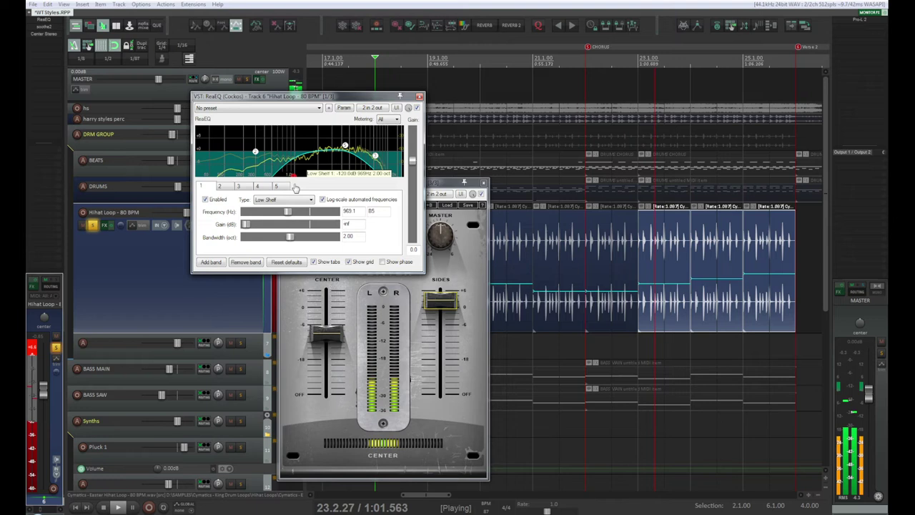
{"action": "left_click", "coordinate": [385, 176]}
{"action": "mouse_move", "coordinate": [386, 177]}
{"action": "left_mouse_down"}
{"action": "mouse_move", "coordinate": [345, 143]}
{"action": "mouse_move", "coordinate": [359, 179]}
{"action": "mouse_move", "coordinate": [385, 182]}
{"action": "left_mouse_up"}
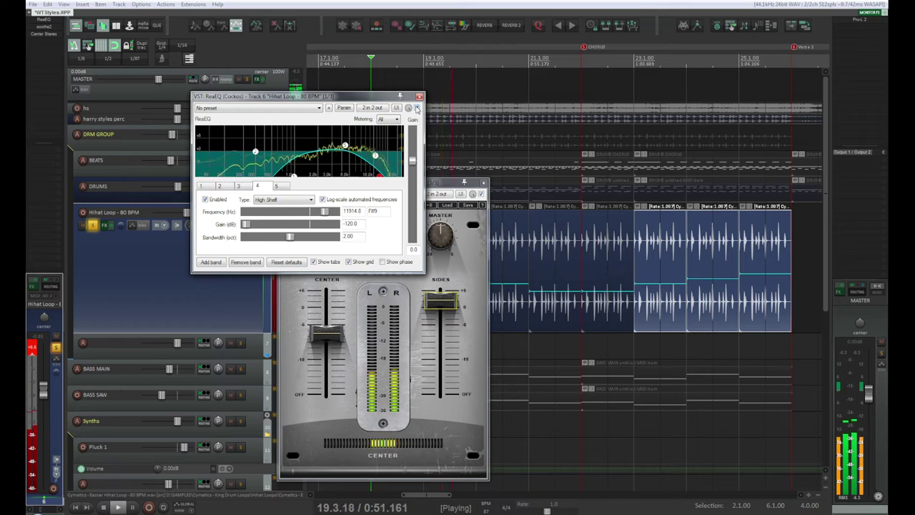
- Bypass ReaEQ to compare the hi-hat sound, and close the ReaEQ and Center Stereo windows
{"action": "left_click", "coordinate": [417, 107]}
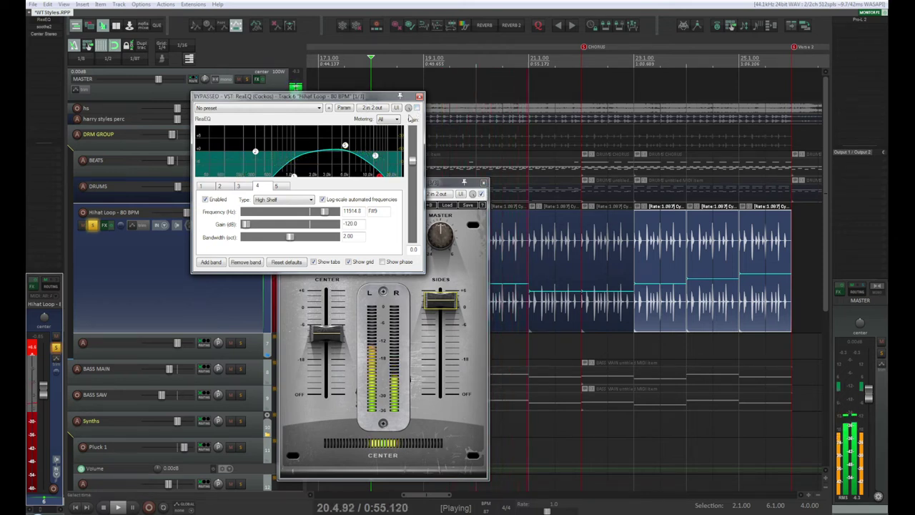
{"action": "left_click", "coordinate": [420, 96]}
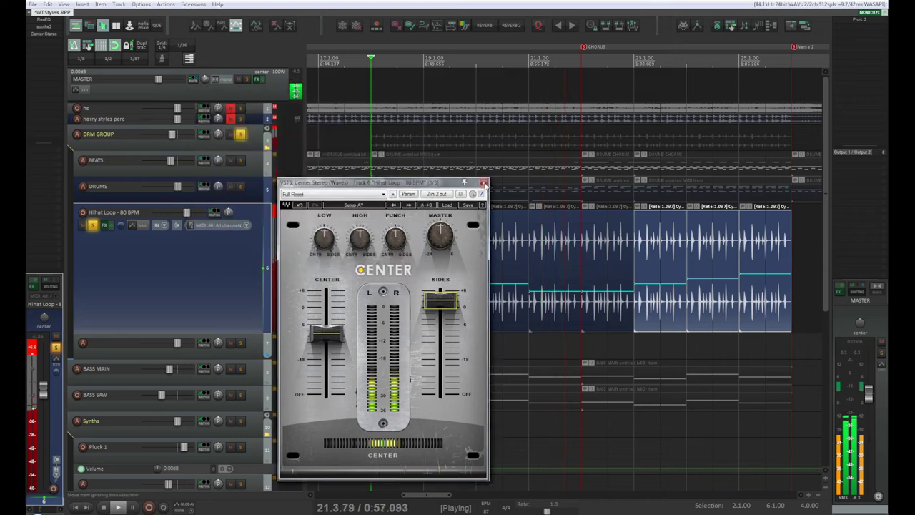
{"action": "left_click", "coordinate": [484, 182]}
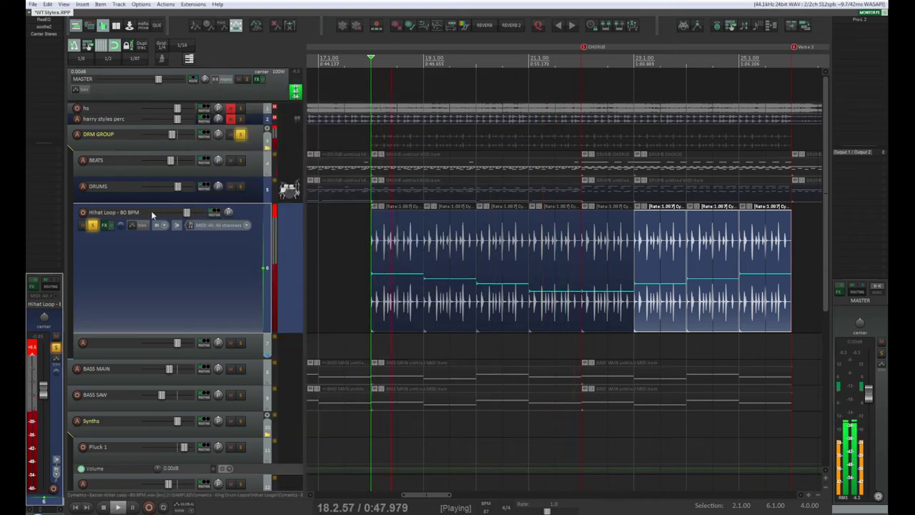
- Bypass and re-enable all effects on the Hihat Loop track during playback to compare the sound, and stop playback
{"action": "left_click", "coordinate": [111, 226]}
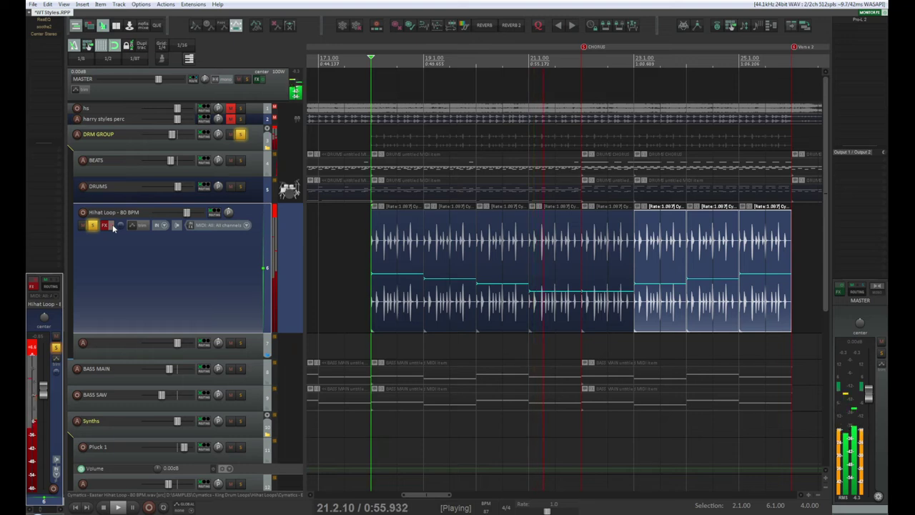
{"action": "left_click", "coordinate": [112, 227]}
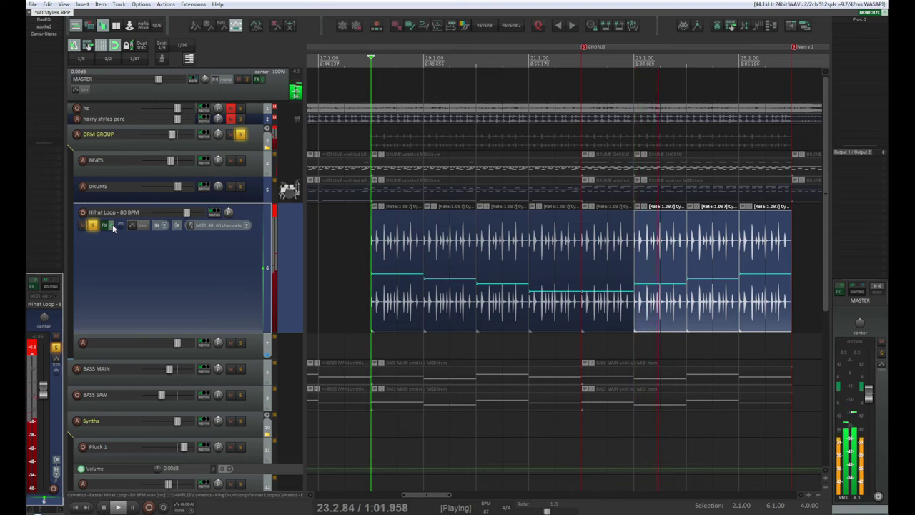
{"action": "key", "text": "space"}
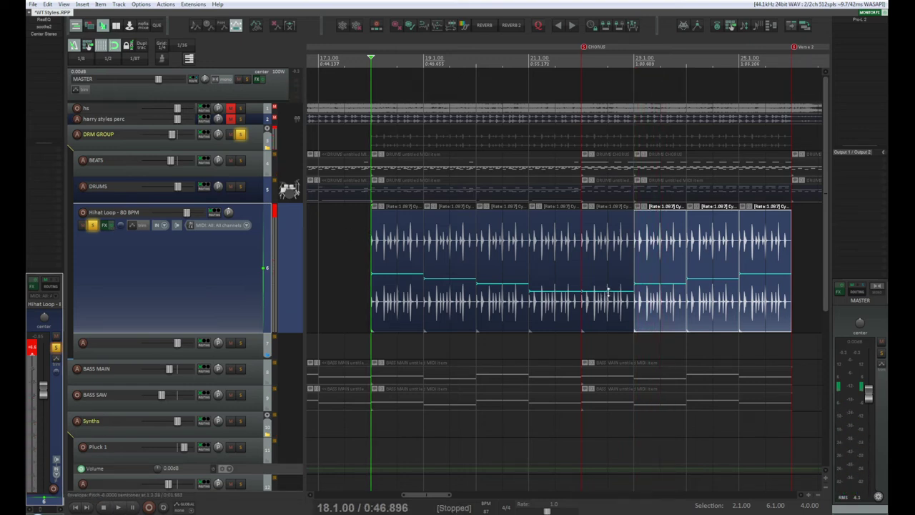
- Try a slightly lower pitch envelope on the hi-hat clip at bar 22 and play it from the chorus start
{"action": "left_click", "coordinate": [609, 292]}
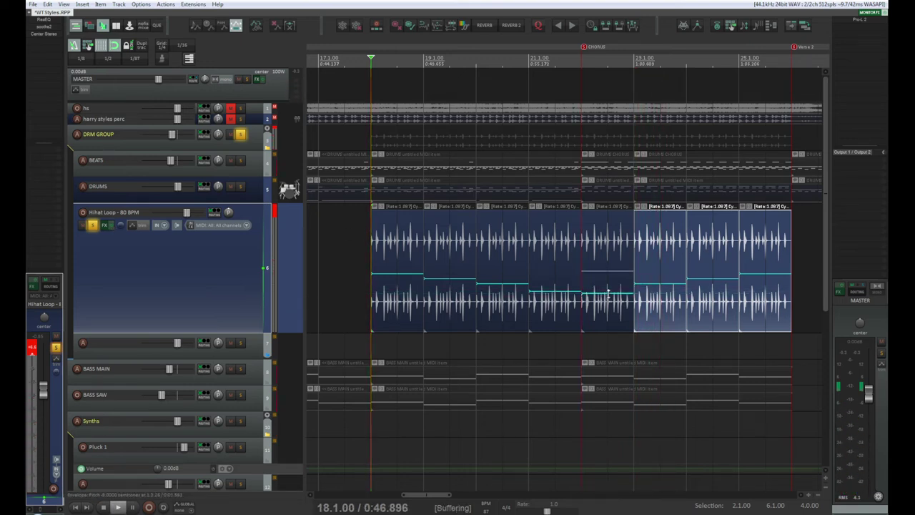
{"action": "key", "text": "space"}
{"action": "key", "text": "space"}
{"action": "left_click", "coordinate": [583, 58]}
{"action": "key", "text": "space"}
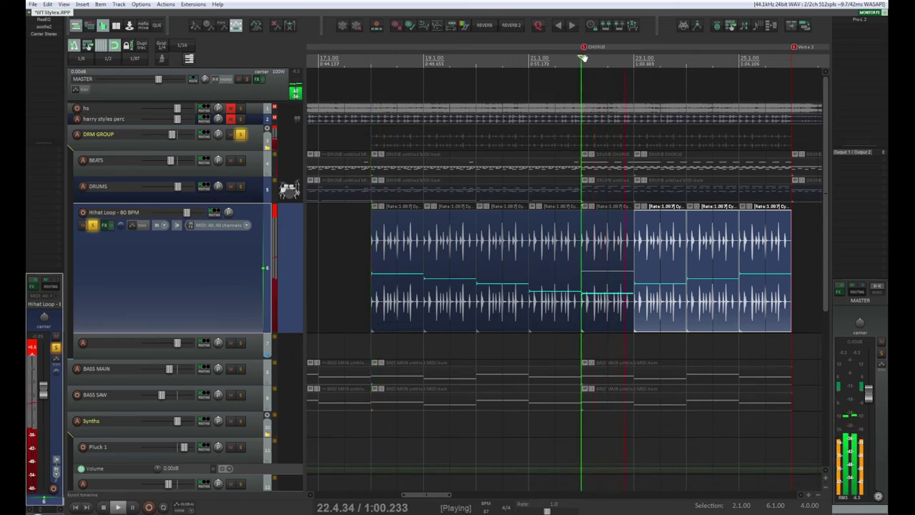
{"action": "key", "text": "space"}
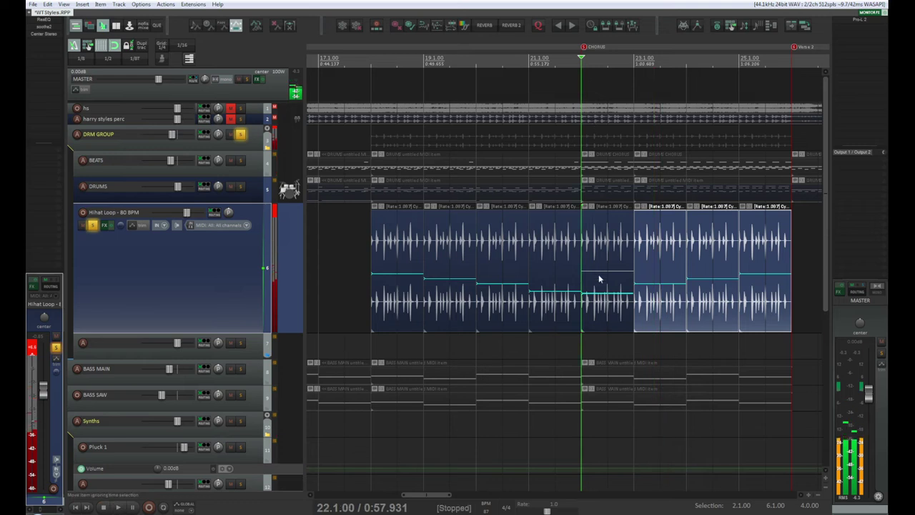
- Raise the pitch envelope of the hi-hat clip at bar 22 in two small moves, replaying from the chorus start to check it
{"action": "left_click_drag", "start_coordinate": [601, 291], "coordinate": [603, 288]}
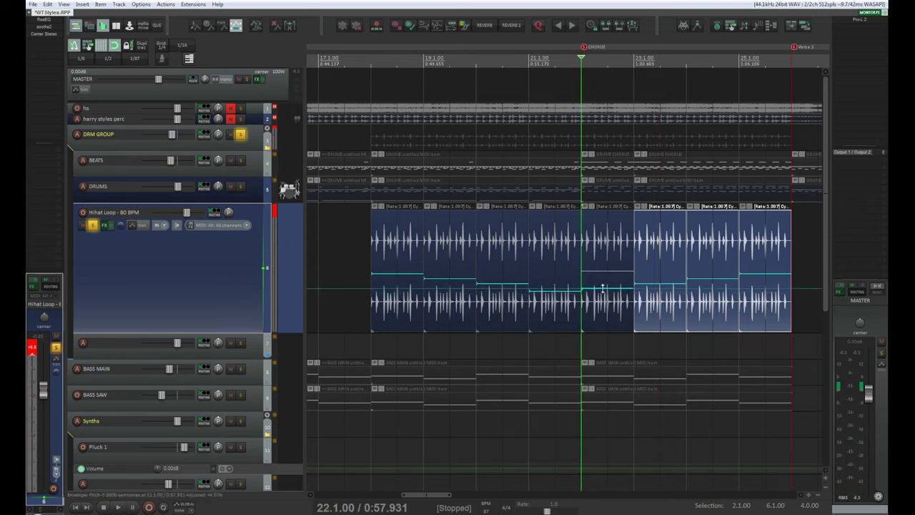
{"action": "key", "text": "space"}
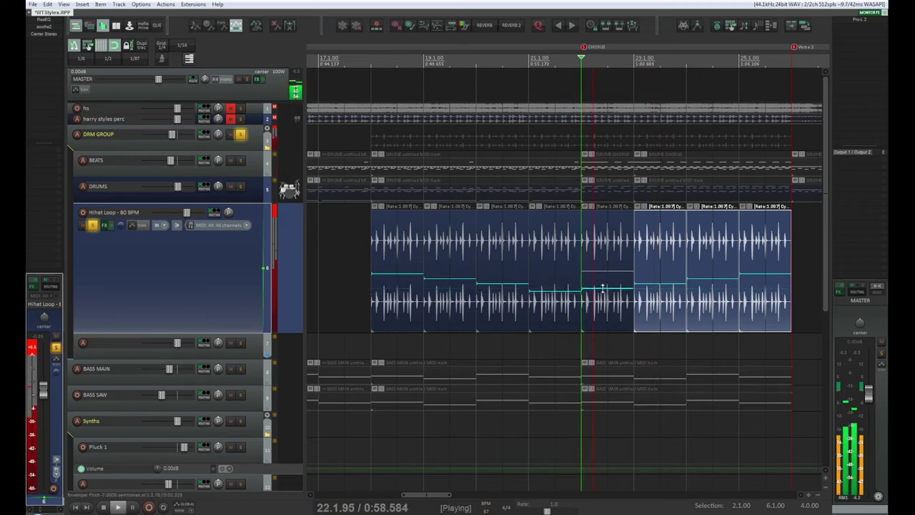
{"action": "left_click_drag", "start_coordinate": [603, 289], "coordinate": [603, 286]}
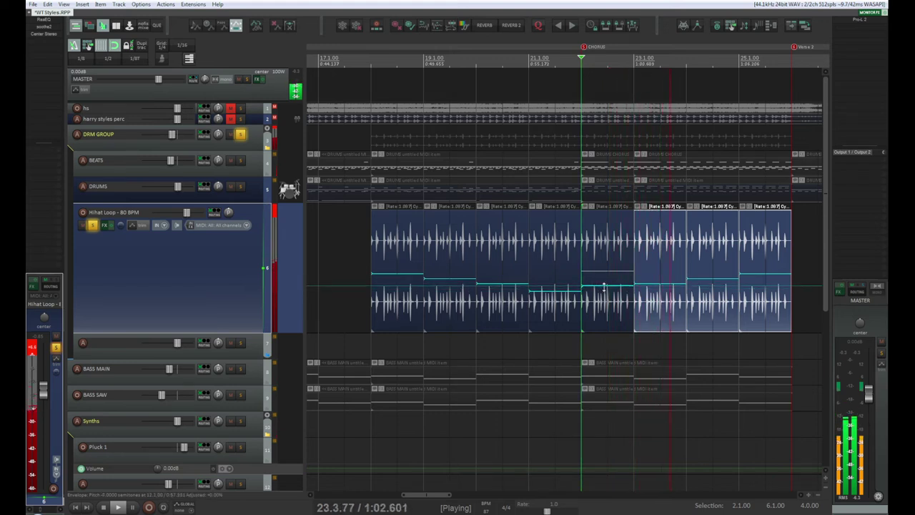
{"action": "key", "text": "space"}
{"action": "key", "text": "space"}
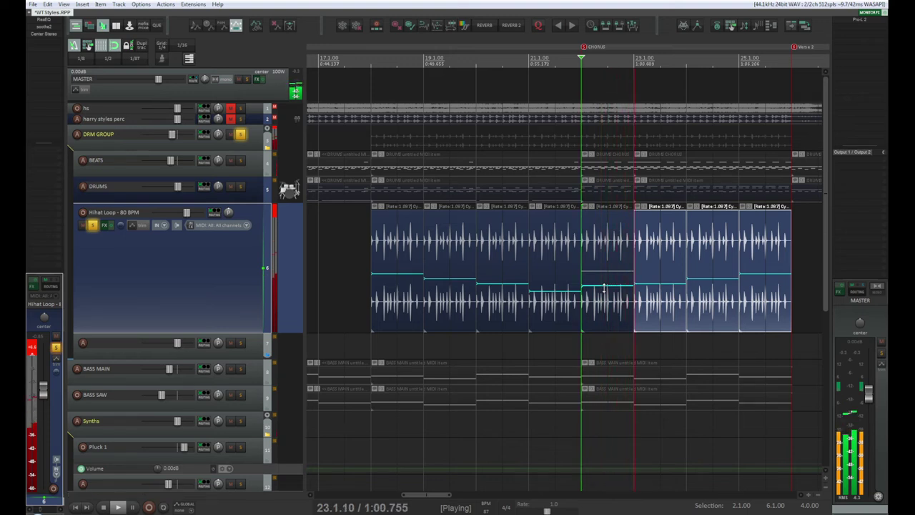
- Unsolo the Hihat Loop track and play it with the full drums from bar 18 to the end of the chorus
{"action": "left_click", "coordinate": [93, 225]}
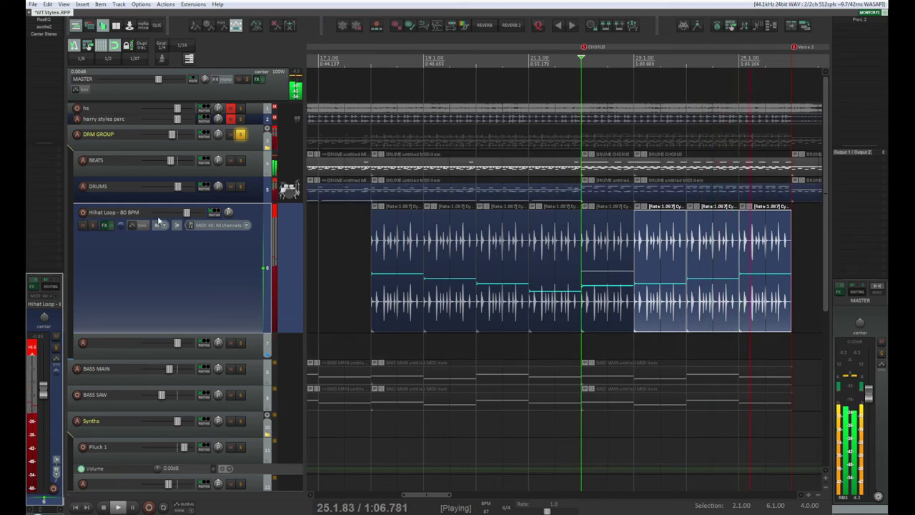
{"action": "key", "text": "space"}
{"action": "left_click", "coordinate": [372, 60]}
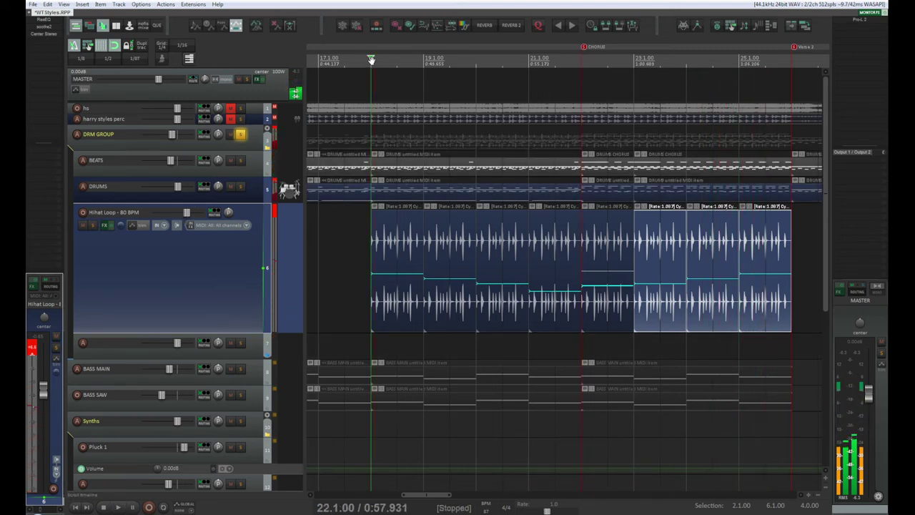
{"action": "key", "text": "space"}
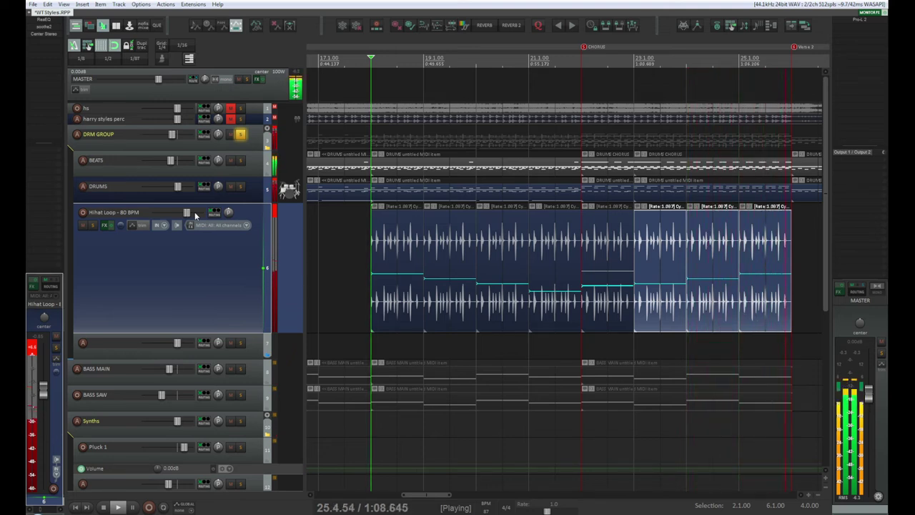
{"action": "key", "text": "space"}
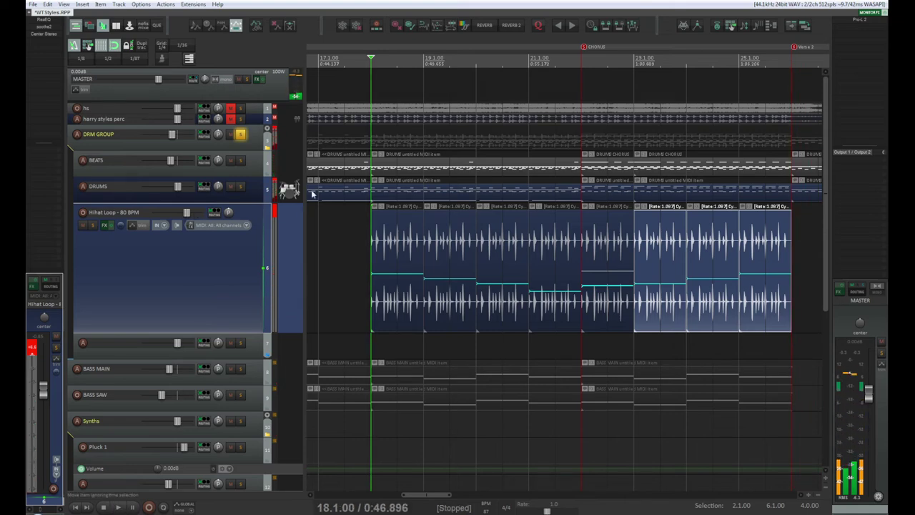
- Delete the second occurrence of the hi-hat clips, starting at bar 38, from the Hihat Loop track
{"action": "scroll", "coordinate": [553, 275], "scroll_direction": "down", "scroll_amount": 5}
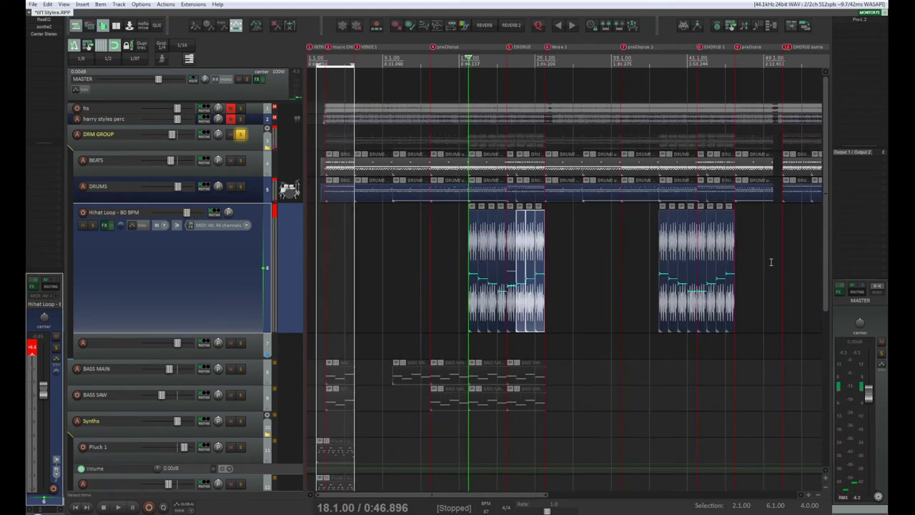
{"action": "left_click_drag", "start_coordinate": [778, 237], "coordinate": [638, 301]}
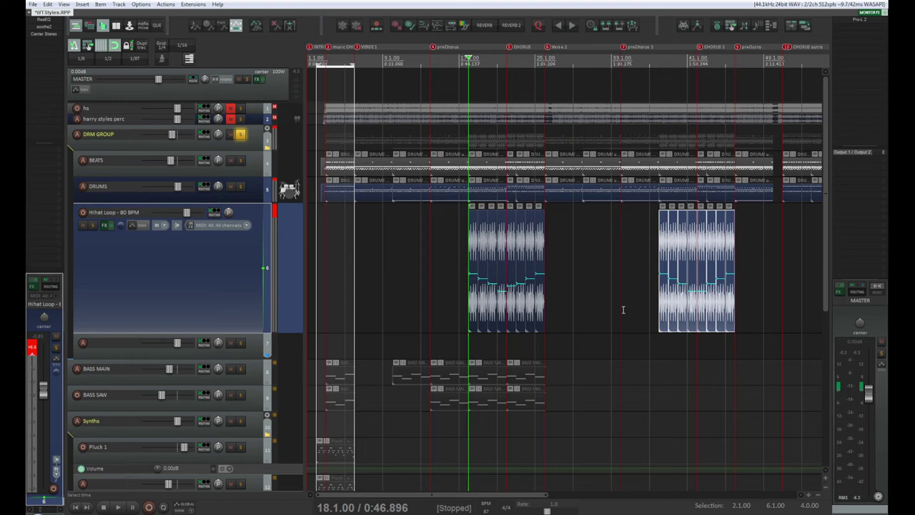
{"action": "key", "text": "Delete"}
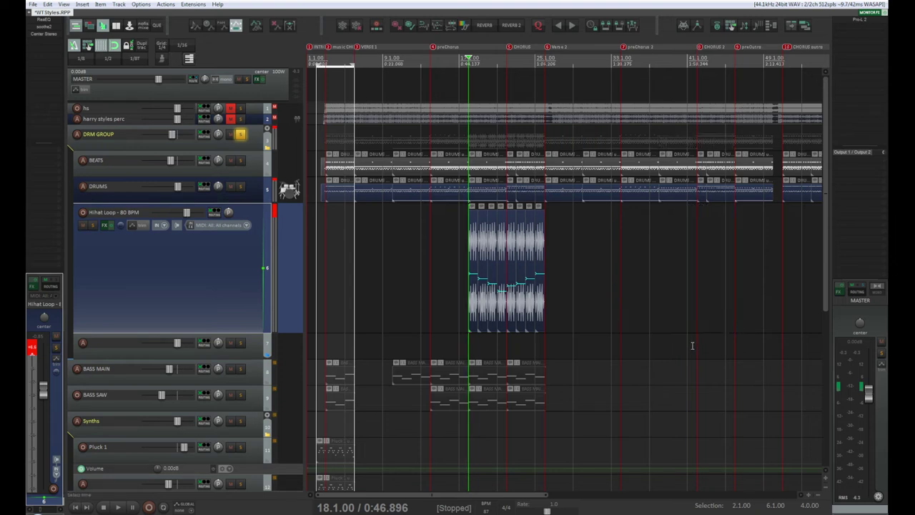
- Copy all eight hi-hat clips of the first occurrence at bar 18 to bar 33 on the same track
{"action": "left_click_drag", "start_coordinate": [428, 494], "coordinate": [457, 501]}
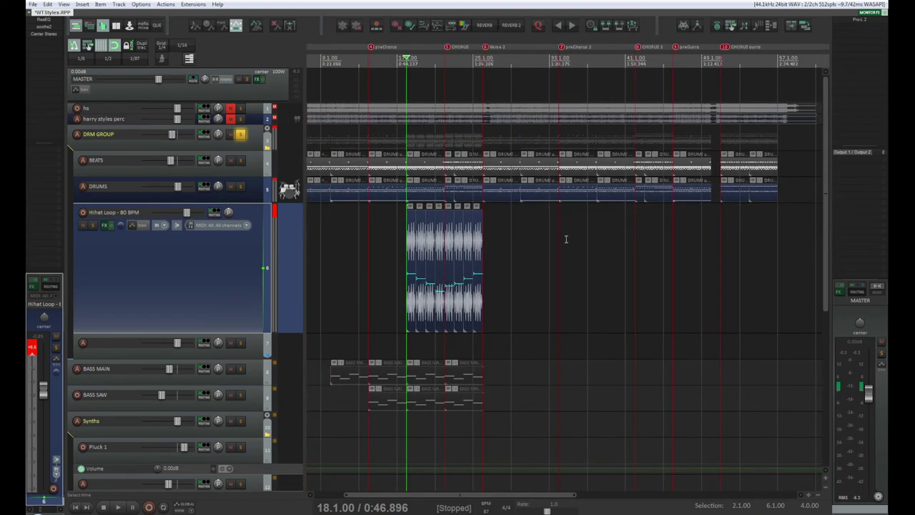
{"action": "left_click_drag", "start_coordinate": [566, 237], "coordinate": [397, 326]}
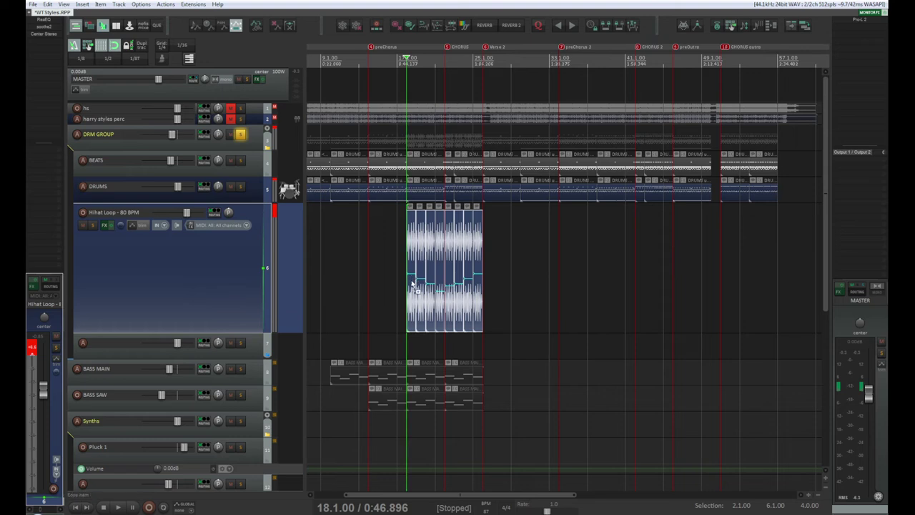
{"action": "left_click_drag", "start_coordinate": [412, 285], "coordinate": [567, 287]}
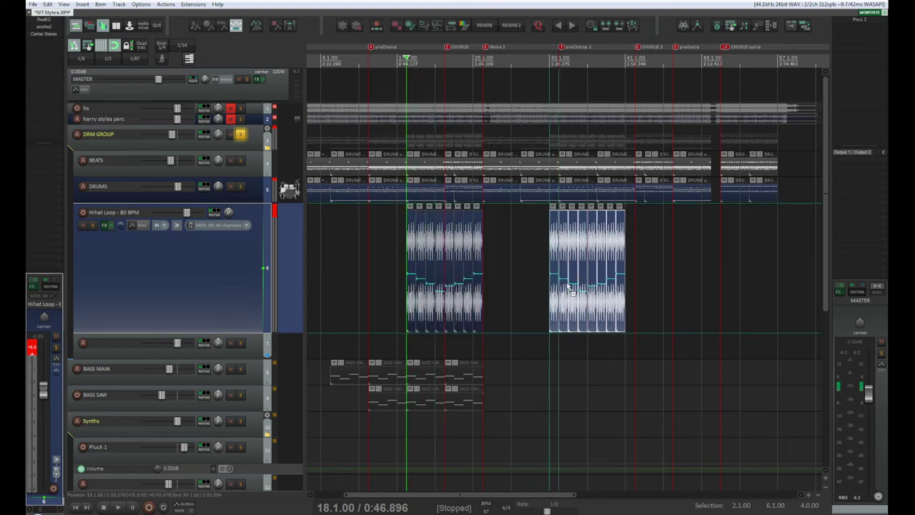
- Try the copied hi-hat clips at the start of preChorus 2, bar 34
{"action": "left_click", "coordinate": [559, 58]}
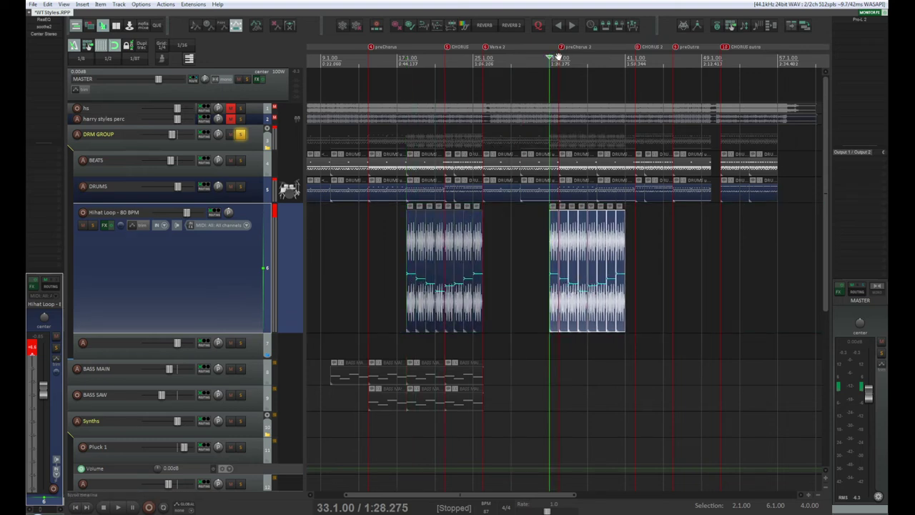
{"action": "scroll", "coordinate": [593, 374], "scroll_direction": "up", "scroll_amount": 5}
{"action": "scroll", "coordinate": [596, 403], "scroll_direction": "down", "scroll_amount": 4}
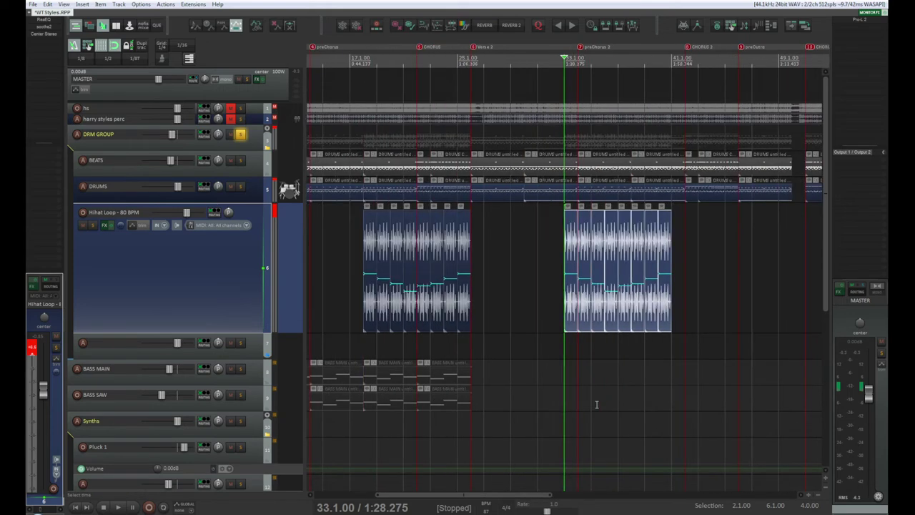
{"action": "scroll", "coordinate": [610, 379], "scroll_direction": "up", "scroll_amount": 2}
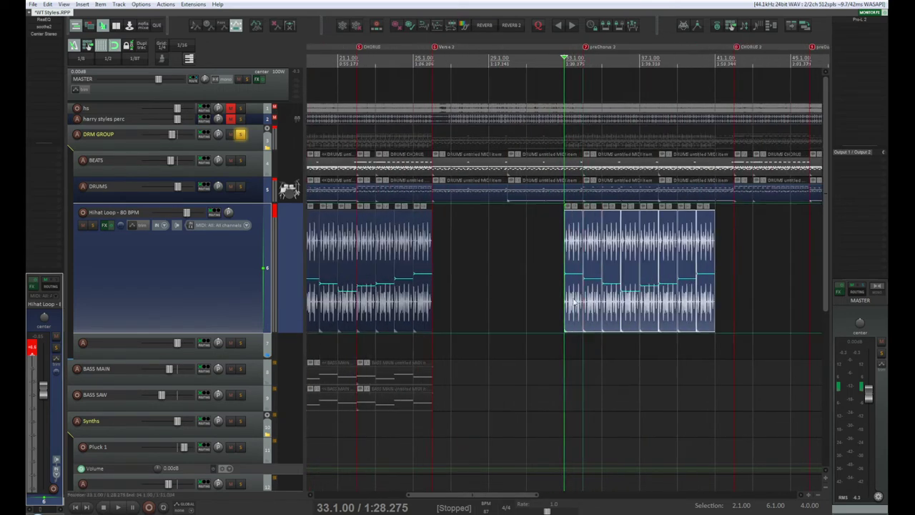
{"action": "left_click_drag", "start_coordinate": [596, 307], "coordinate": [634, 308]}
{"action": "scroll", "coordinate": [635, 322], "scroll_direction": "up", "scroll_amount": 5}
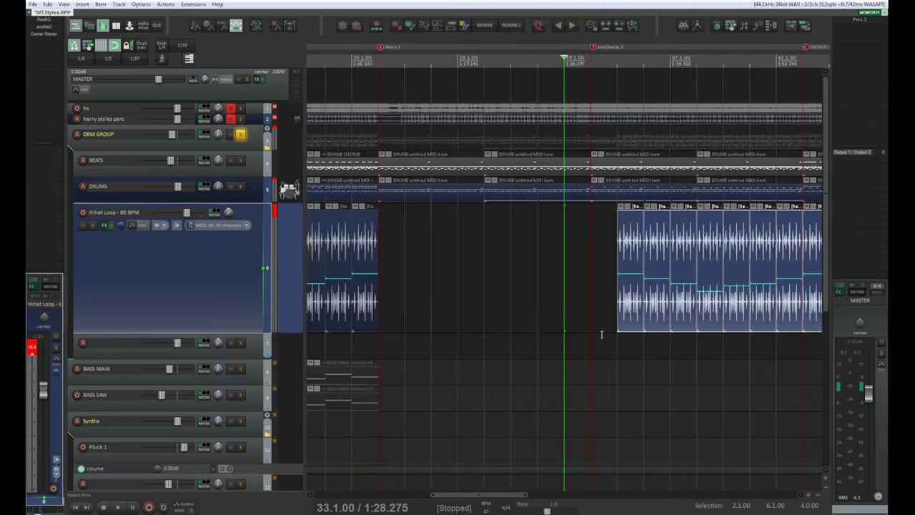
{"action": "scroll", "coordinate": [635, 315], "scroll_direction": "down", "scroll_amount": 5}
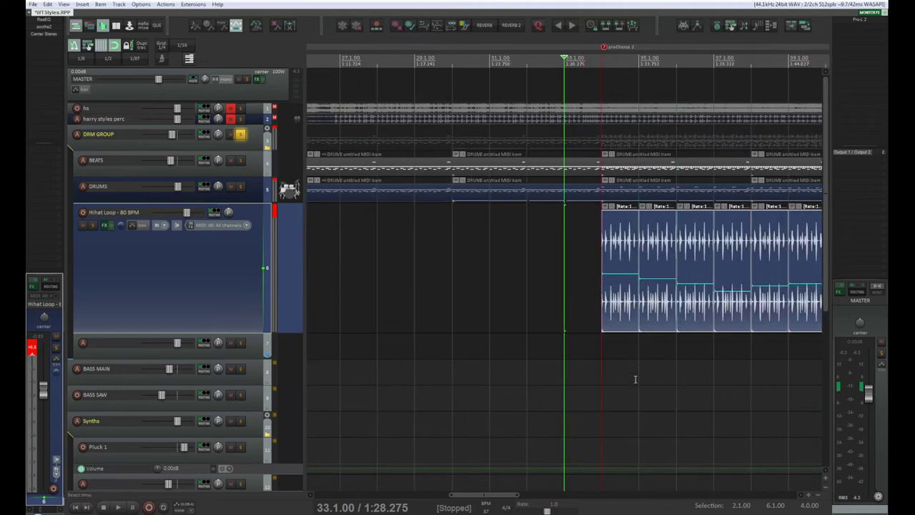
{"action": "key", "text": "ctrl+z"}
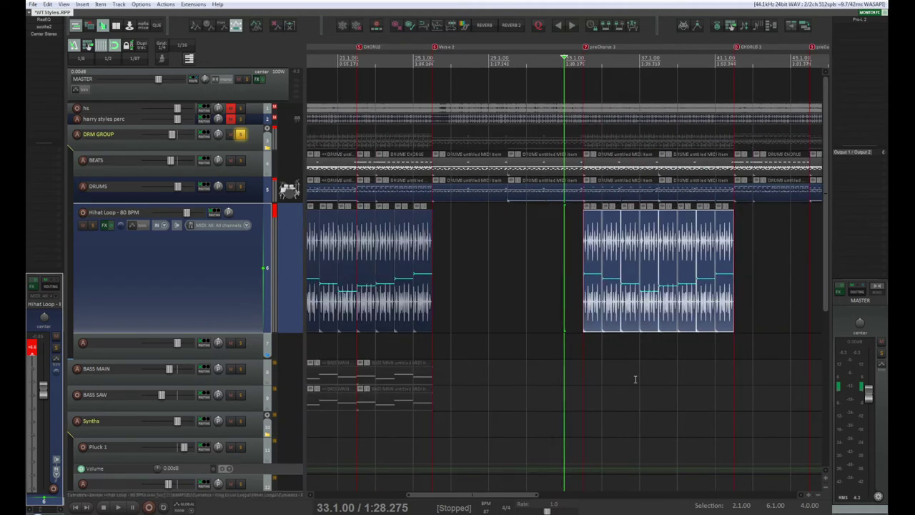
- Move the copied hi-hat clips to start at chorus 2, bar 42, and slightly raise the first clip's pitch envelope
{"action": "left_click_drag", "start_coordinate": [593, 312], "coordinate": [752, 310]}
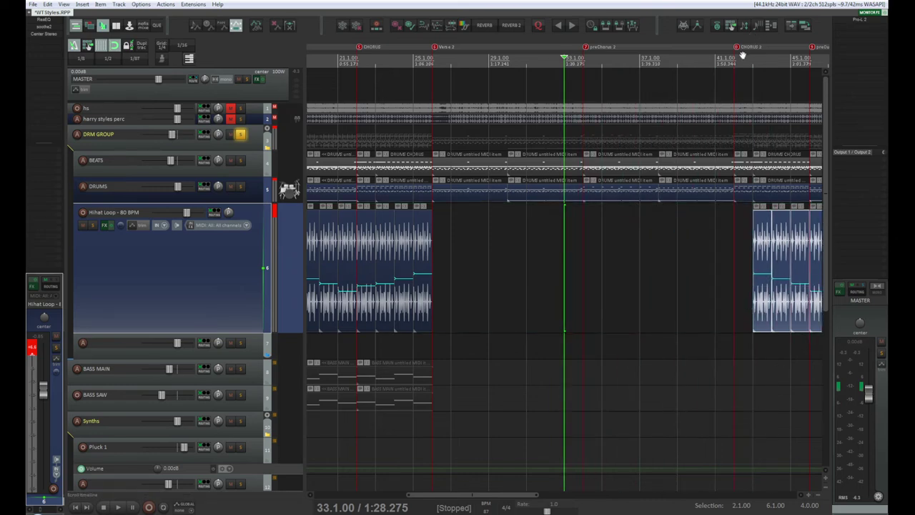
{"action": "left_click", "coordinate": [750, 124]}
{"action": "scroll", "coordinate": [748, 194], "scroll_direction": "up", "scroll_amount": 3}
{"action": "scroll", "coordinate": [748, 194], "scroll_direction": "up", "scroll_amount": 2}
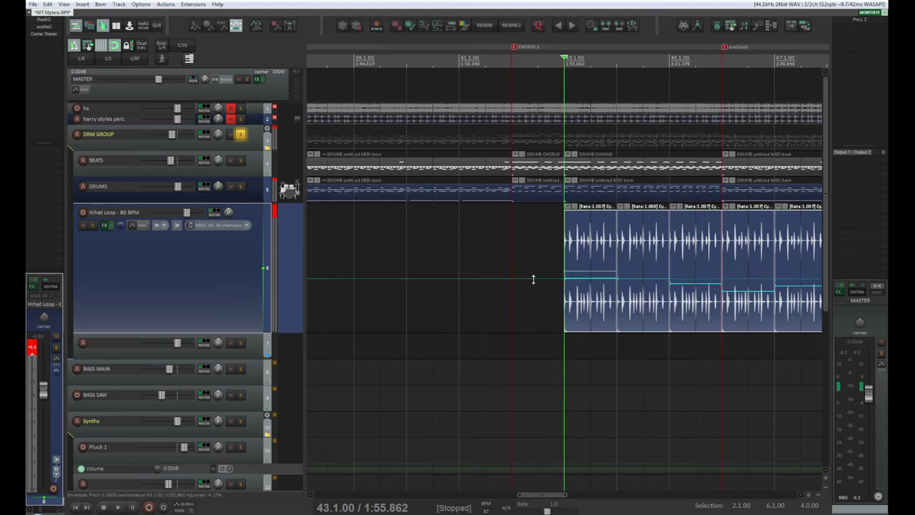
{"action": "left_click_drag", "start_coordinate": [533, 279], "coordinate": [533, 278]}
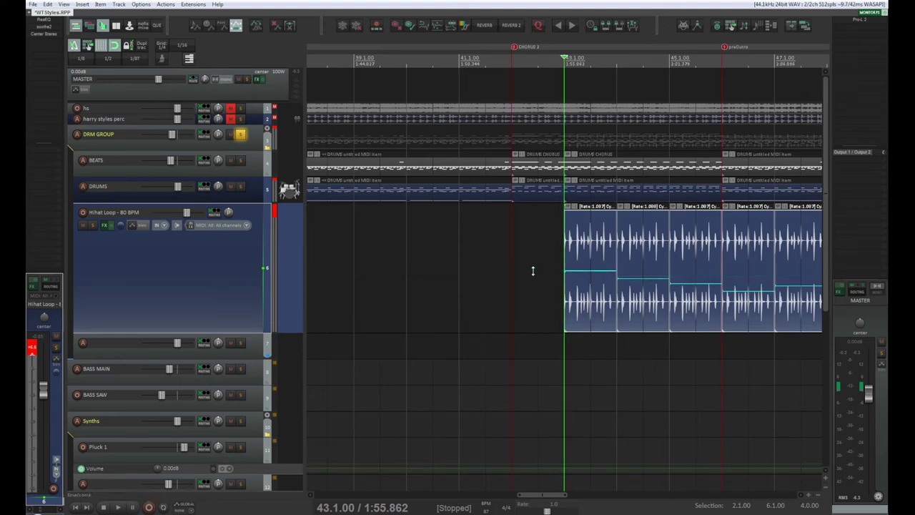
{"action": "left_click_drag", "start_coordinate": [610, 306], "coordinate": [558, 306]}
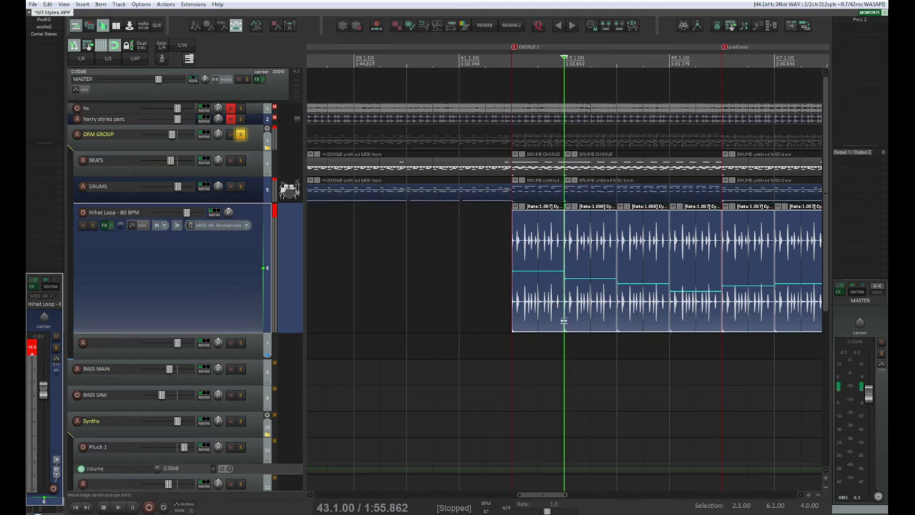
- Move the copied hi-hat clips earlier so that they start at bar 38
{"action": "scroll", "coordinate": [565, 321], "scroll_direction": "down", "scroll_amount": 2}
{"action": "scroll", "coordinate": [564, 321], "scroll_direction": "down", "scroll_amount": 1}
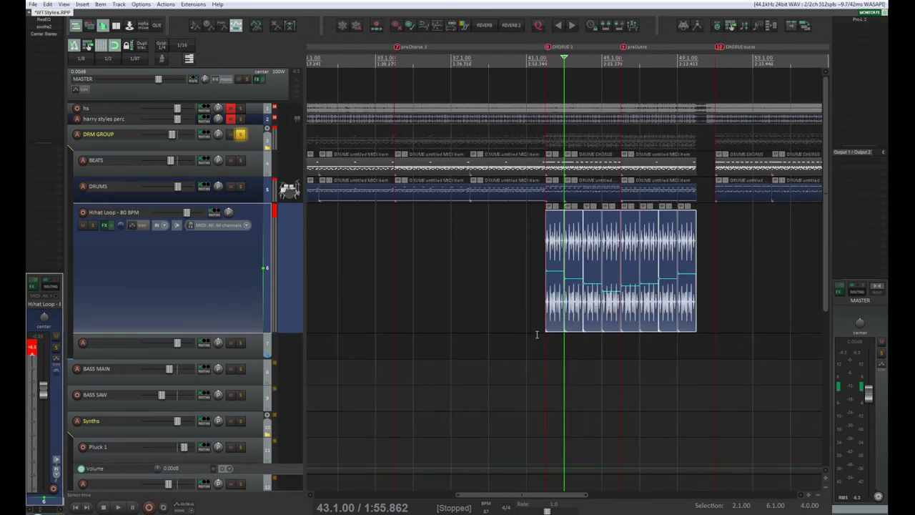
{"action": "scroll", "coordinate": [551, 318], "scroll_direction": "up", "scroll_amount": 2}
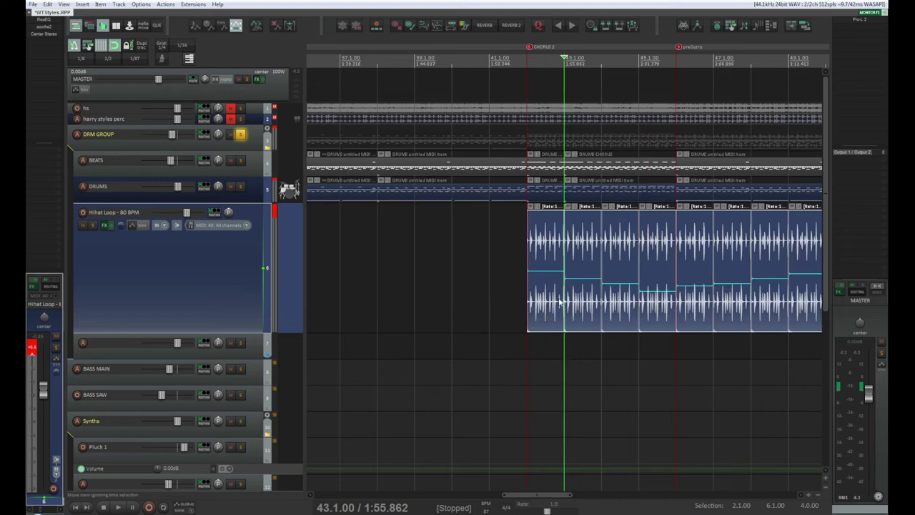
{"action": "left_click_drag", "start_coordinate": [557, 298], "coordinate": [588, 304]}
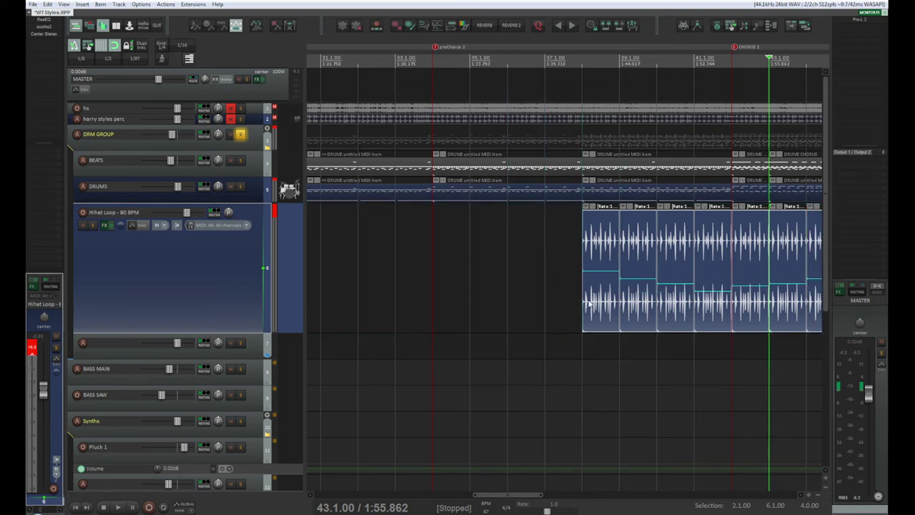
- Play the drums from bar 38 with the copied hi-hats and shrink the Hihat Loop track to minimum height
{"action": "left_click", "coordinate": [585, 73]}
{"action": "key", "text": "space"}
{"action": "scroll", "coordinate": [503, 243], "scroll_direction": "down", "scroll_amount": 5}
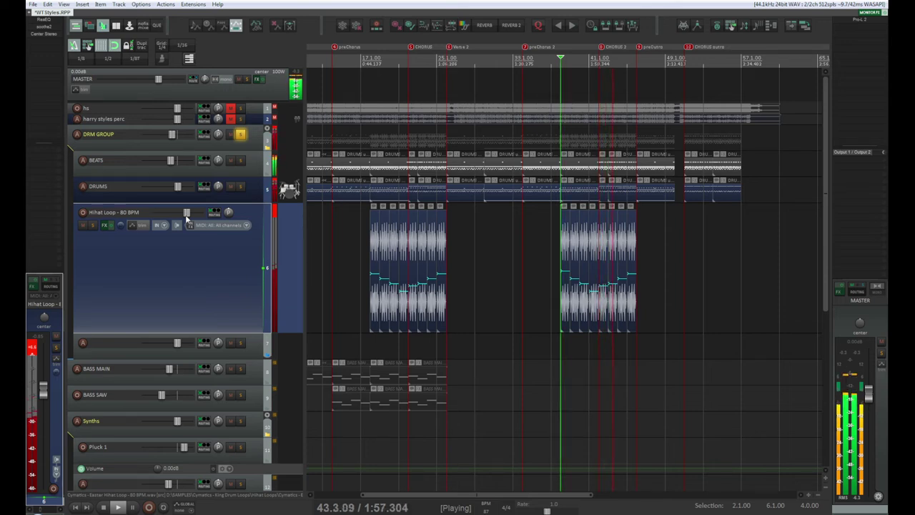
{"action": "left_click", "coordinate": [179, 338]}
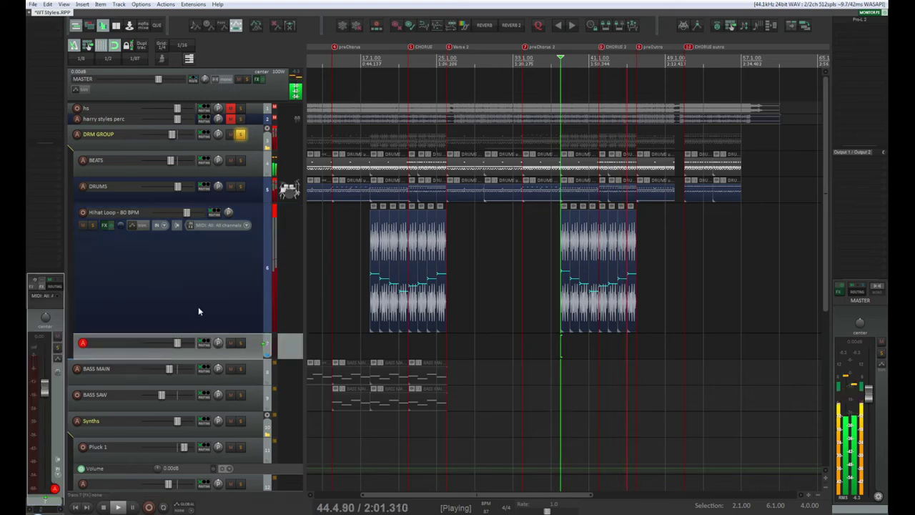
{"action": "left_click", "coordinate": [198, 305]}
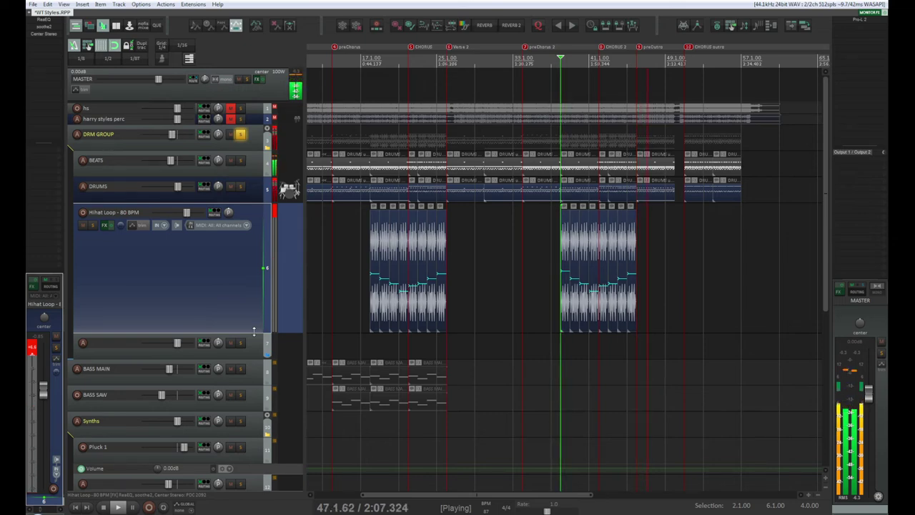
{"action": "left_click_drag", "start_coordinate": [253, 332], "coordinate": [263, 211]}
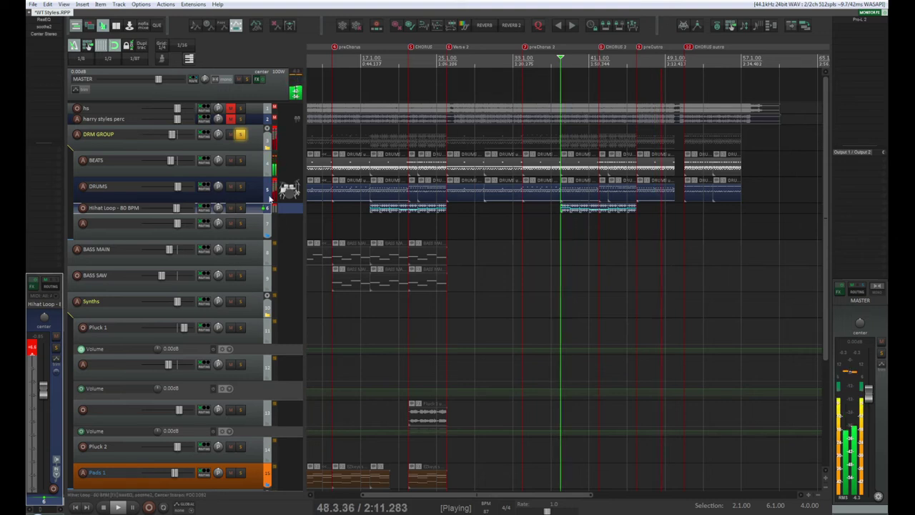
- Unsolo the DRM GROUP track, briefly play the full mix from bar 38 and stop playback
{"action": "left_click", "coordinate": [241, 135]}
{"action": "key", "text": "space"}
{"action": "key", "text": "space"}
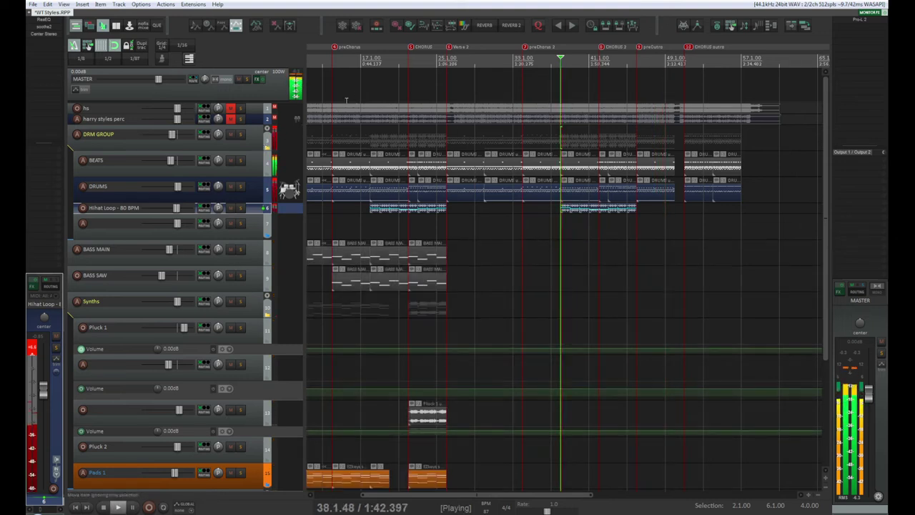
{"action": "key", "text": "space"}
- Copy the intro's Pluck 1 MIDI item on track 12 to the start of the chorus at bar 22
{"action": "left_click_drag", "start_coordinate": [417, 499], "coordinate": [354, 503]}
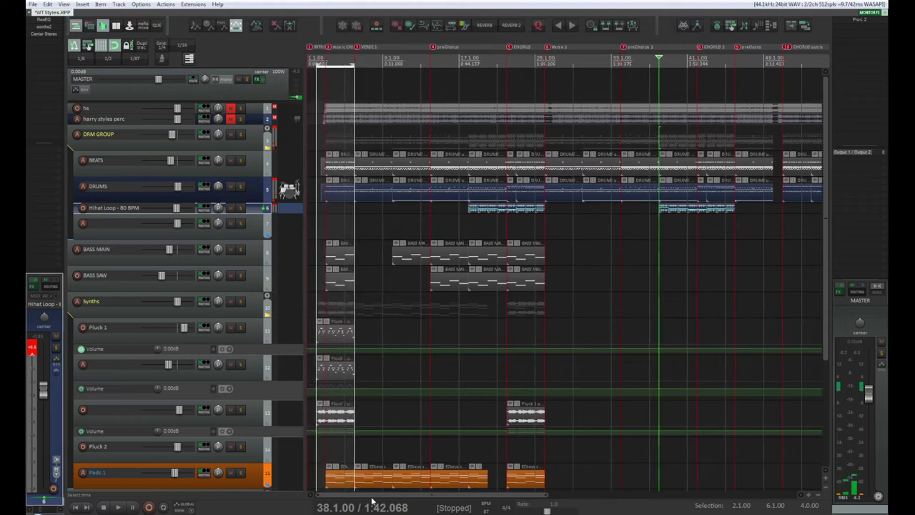
{"action": "left_click", "coordinate": [341, 372]}
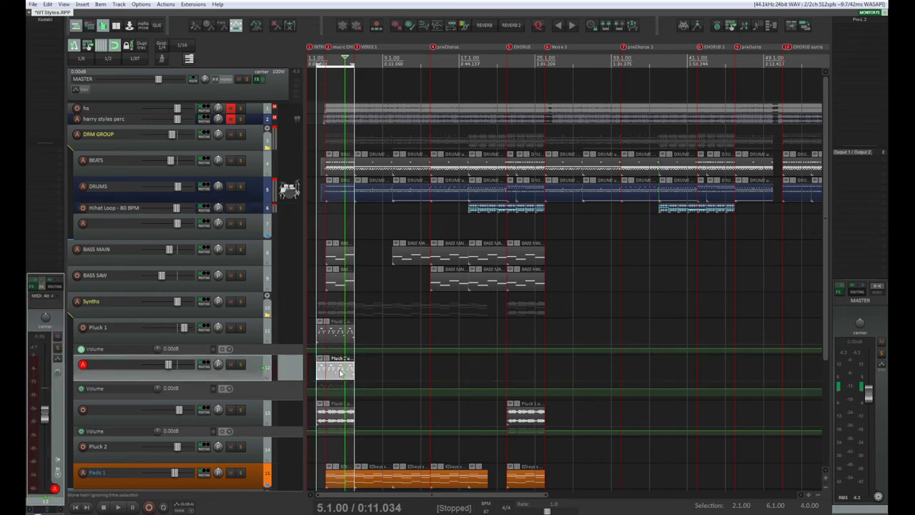
{"action": "left_click_drag", "start_coordinate": [341, 372], "coordinate": [513, 371]}
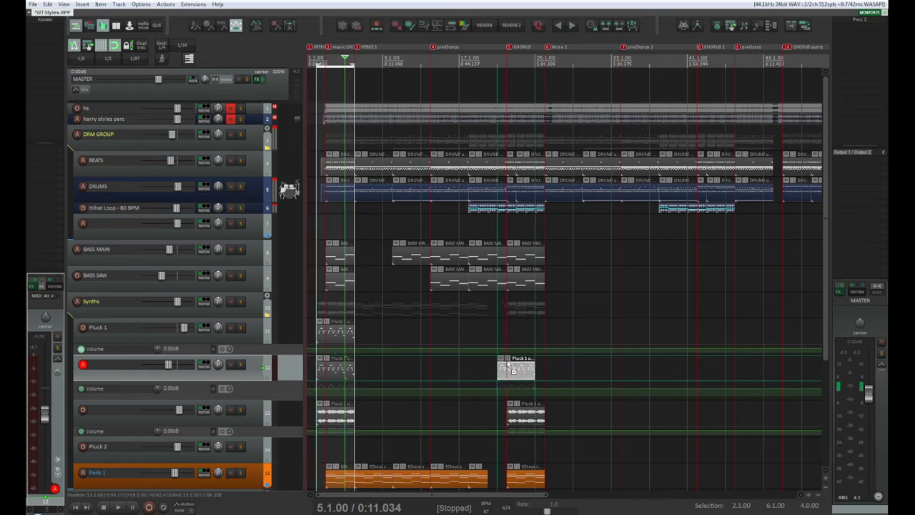
{"action": "scroll", "coordinate": [543, 393], "scroll_direction": "up", "scroll_amount": 2}
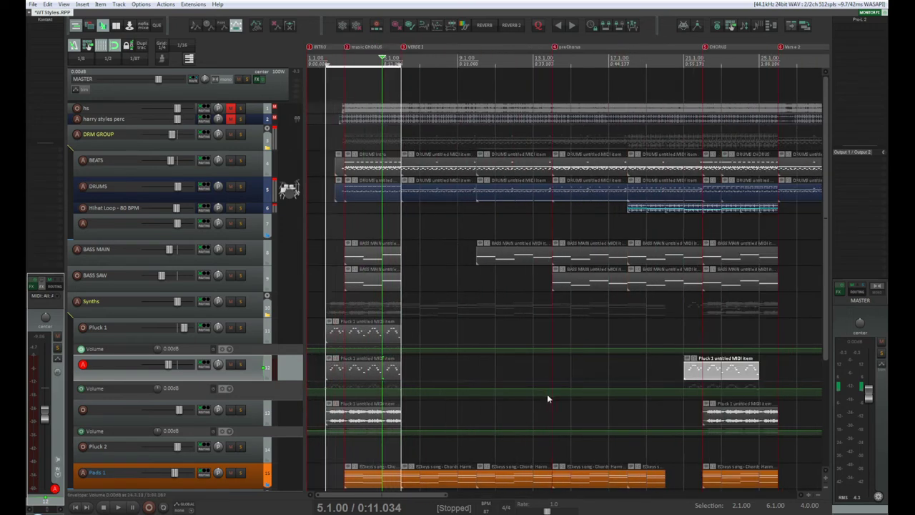
{"action": "left_click", "coordinate": [721, 58]}
{"action": "scroll", "coordinate": [757, 362], "scroll_direction": "up", "scroll_amount": 2}
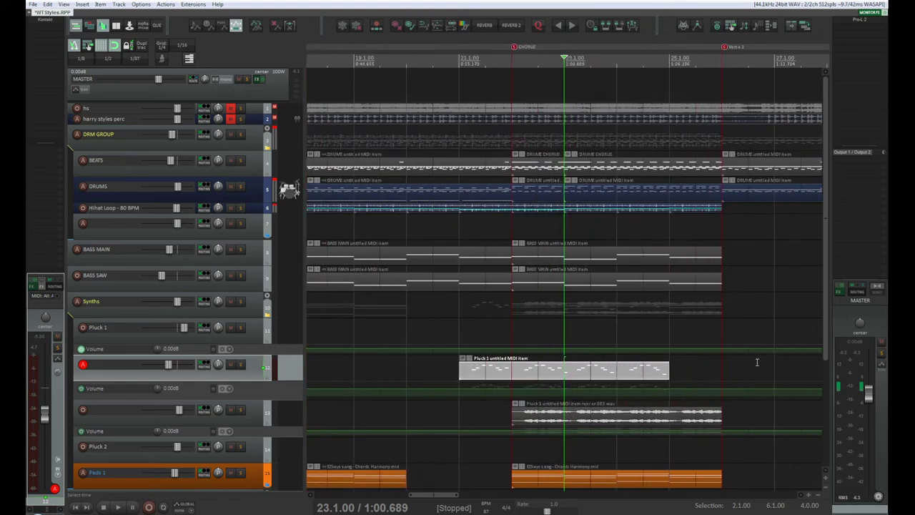
{"action": "left_click_drag", "start_coordinate": [531, 375], "coordinate": [605, 374]}
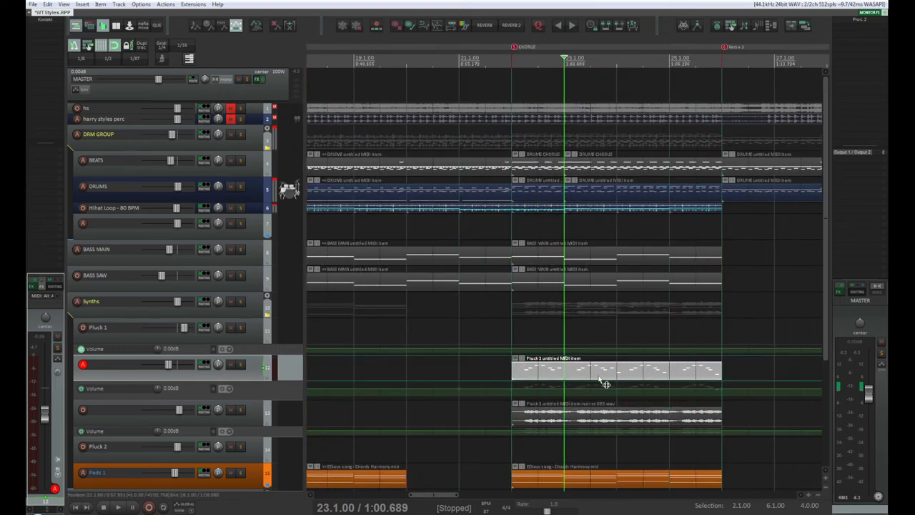
- Play the full mix from the chorus start at bar 22 to hear the added pluck, replaying it once
{"action": "left_click", "coordinate": [513, 61]}
{"action": "key", "text": "space"}
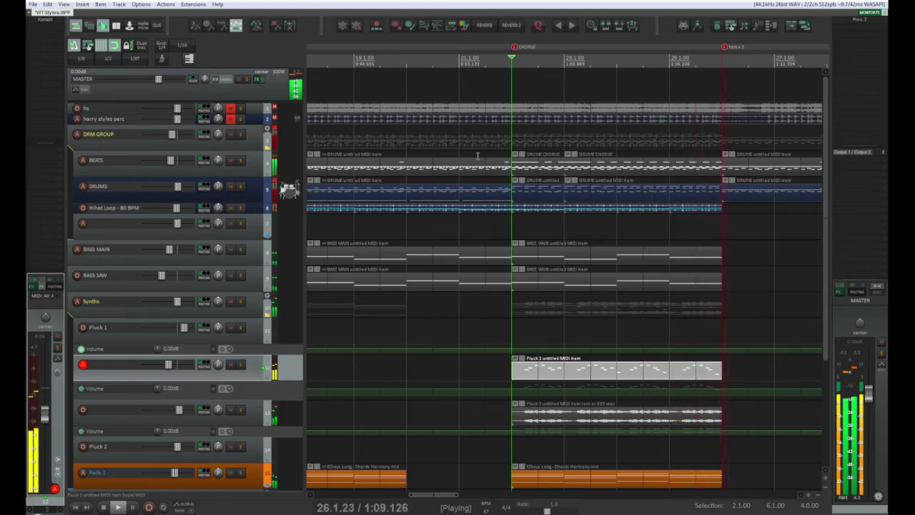
{"action": "key", "text": "space"}
{"action": "key", "text": "space"}
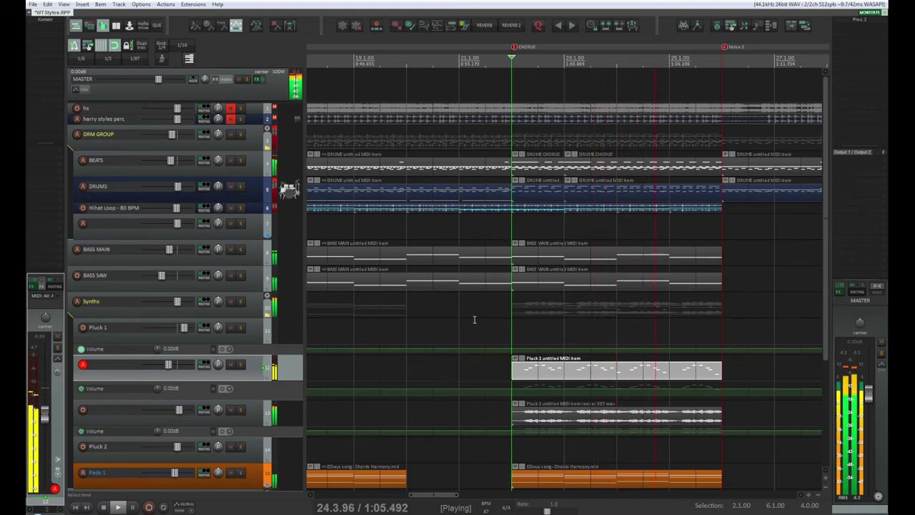
- Select the recorded MIDI item on the Guitar KONTAKT track and solo that track, with the play position at bar 19
{"action": "scroll", "coordinate": [460, 306], "scroll_direction": "down", "scroll_amount": 4}
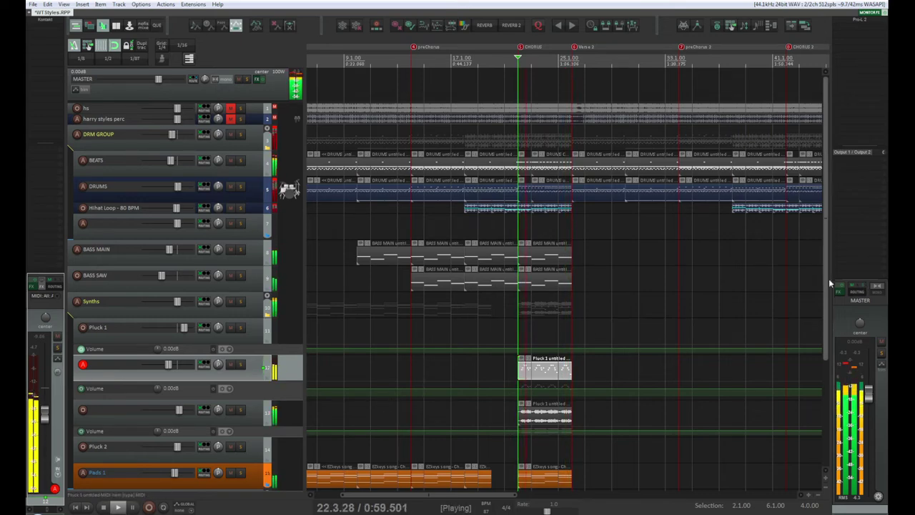
{"action": "scroll", "coordinate": [830, 310], "scroll_direction": "down", "scroll_amount": 2}
{"action": "scroll", "coordinate": [829, 310], "scroll_direction": "down", "scroll_amount": 6}
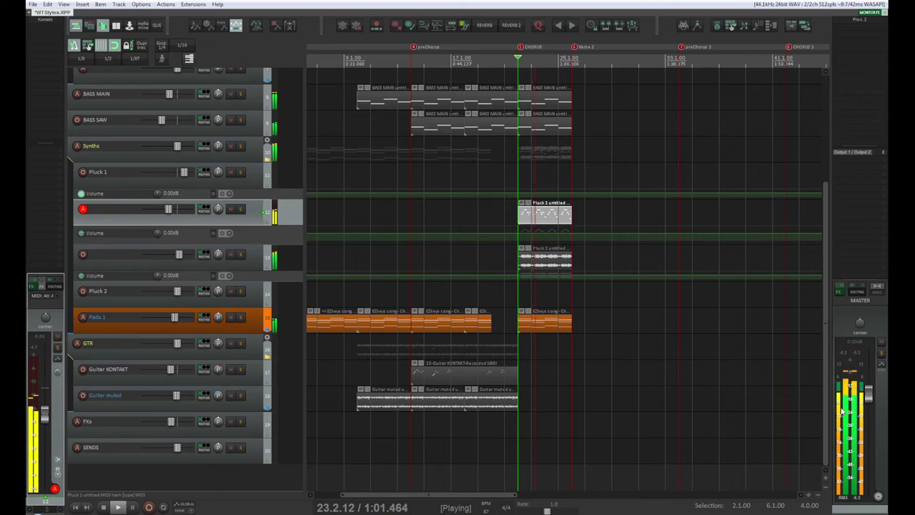
{"action": "left_click", "coordinate": [489, 398]}
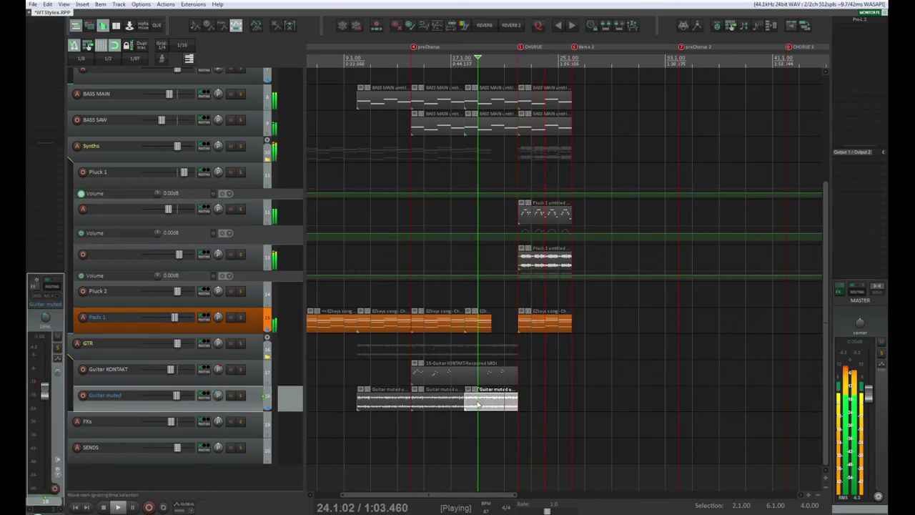
{"action": "left_click", "coordinate": [433, 378]}
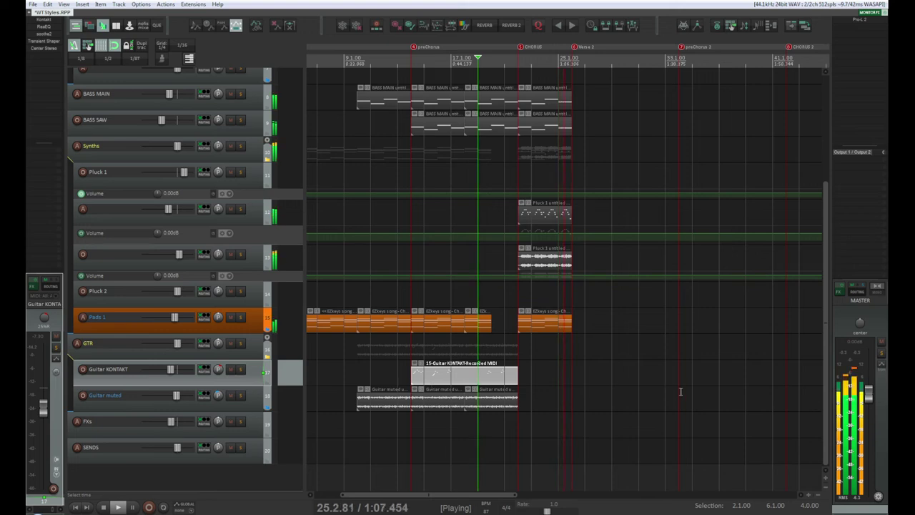
{"action": "scroll", "coordinate": [681, 392], "scroll_direction": "up", "scroll_amount": 2}
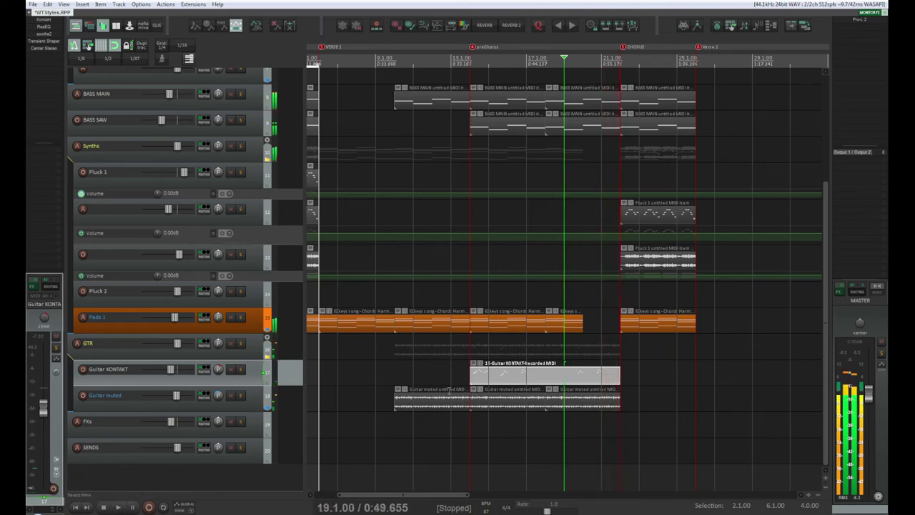
{"action": "left_click", "coordinate": [240, 370]}
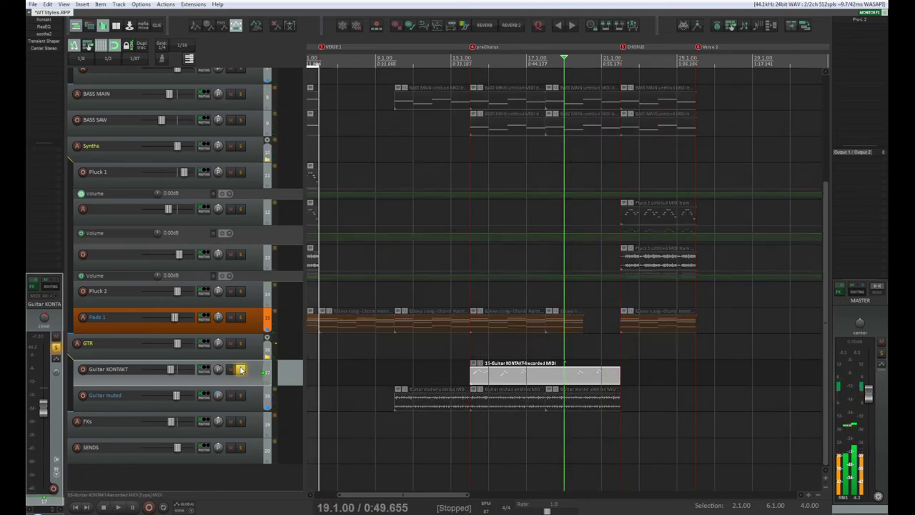
- Start playback of the soloed Guitar KONTAKT track from bar 13, just before the preChorus
{"action": "key", "text": "space"}
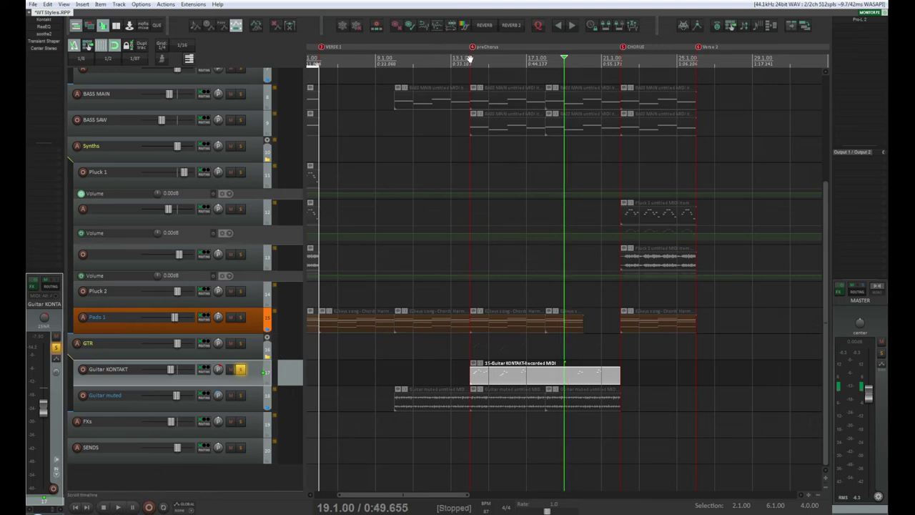
{"action": "left_click", "coordinate": [470, 58]}
{"action": "key", "text": "space"}
{"action": "key", "text": "space"}
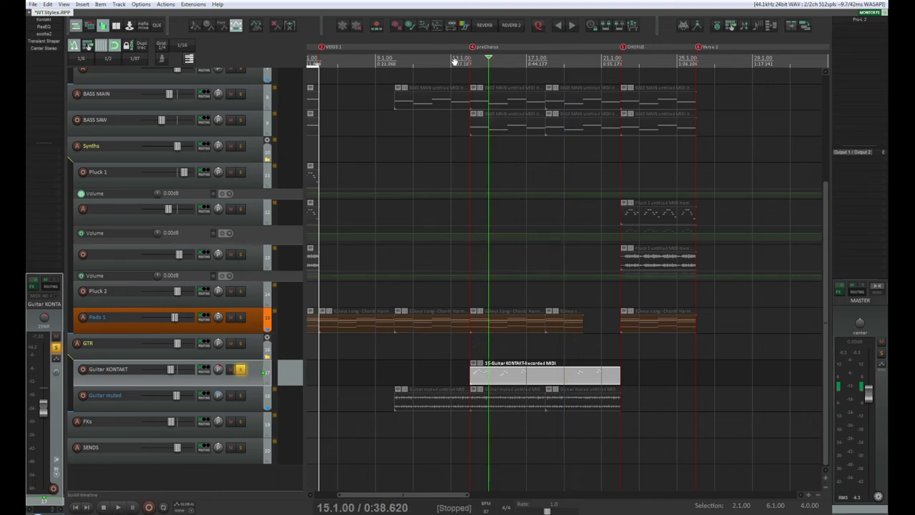
{"action": "left_click", "coordinate": [452, 60]}
{"action": "key", "text": "space"}
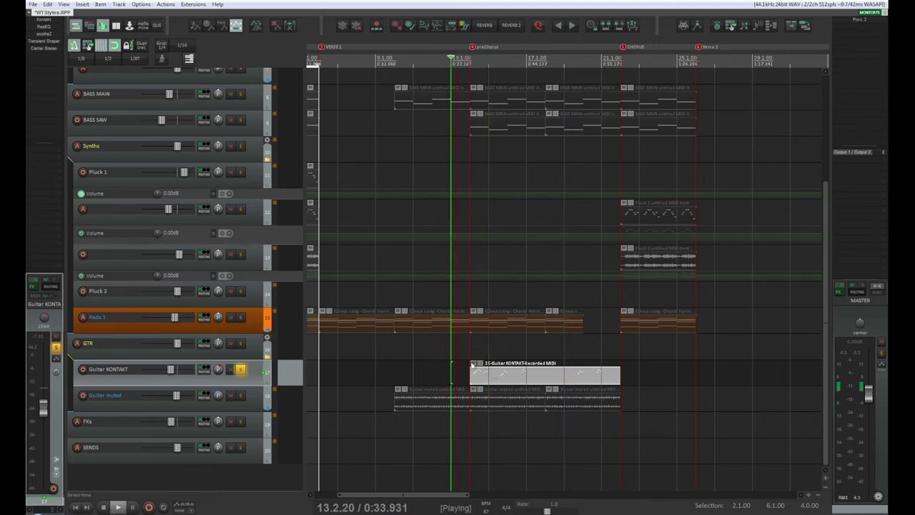
- Set the time selection from 14.1.00 to 22.1.00 over the Guitar KONTAKT item and restart playback from bar 13
{"action": "left_click_drag", "start_coordinate": [471, 366], "coordinate": [620, 367]}
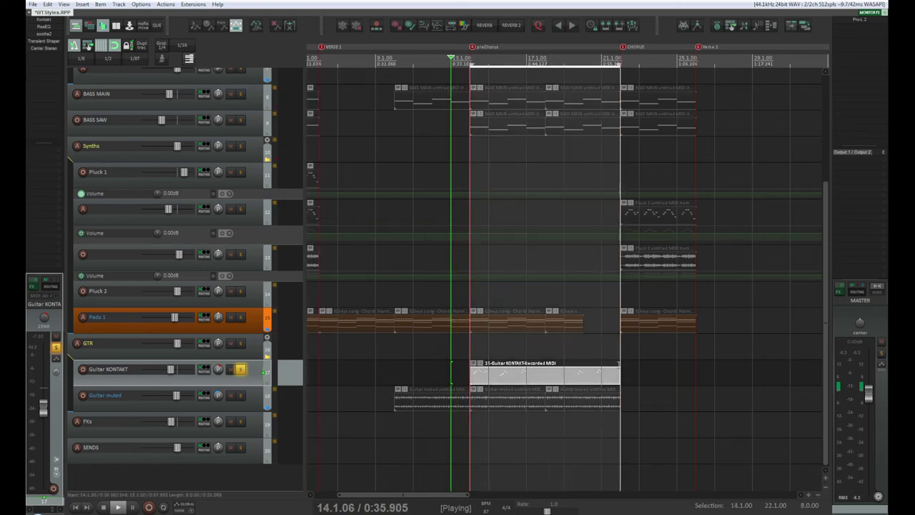
{"action": "key", "text": "space"}
{"action": "key", "text": "space"}
{"action": "key", "text": "space"}
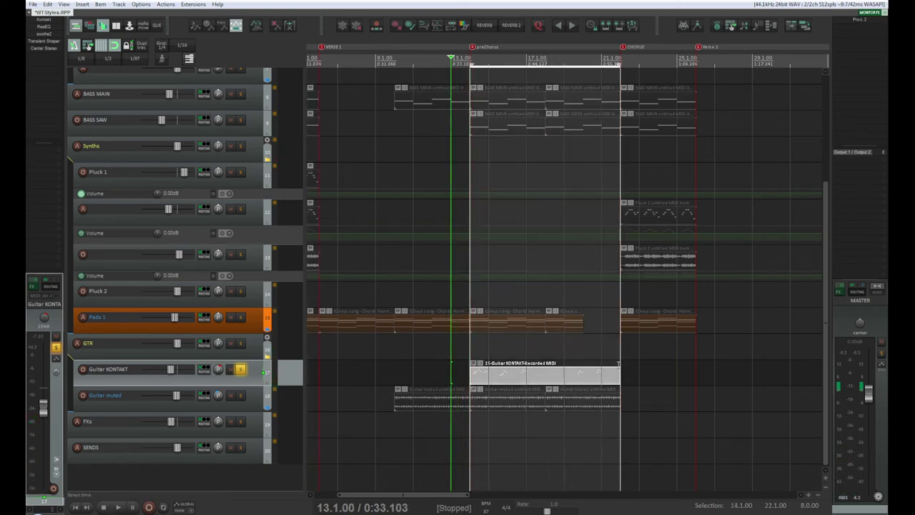
{"action": "key", "text": "space"}
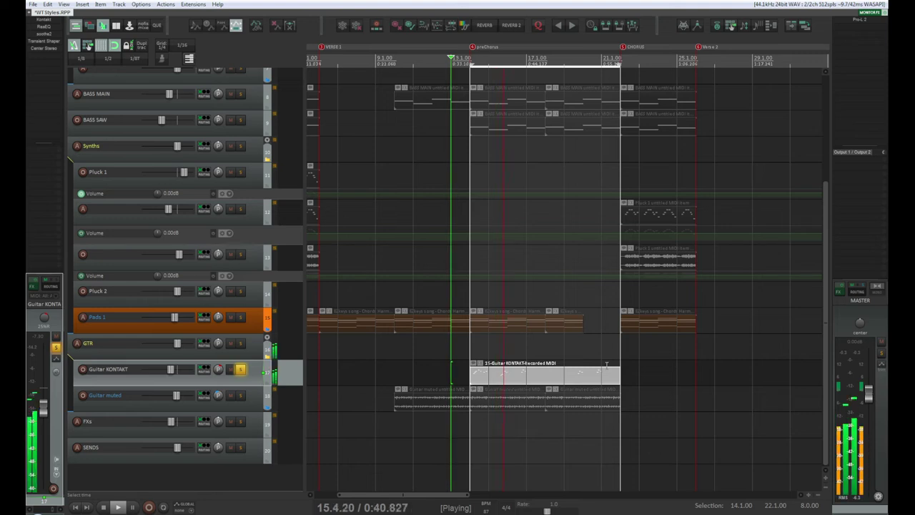
- Raise the band 4 low-pass frequency in Guitar KONTAKT's ReaEQ to about 5993 Hz during playback and close the plugin
{"action": "left_click", "coordinate": [48, 30]}
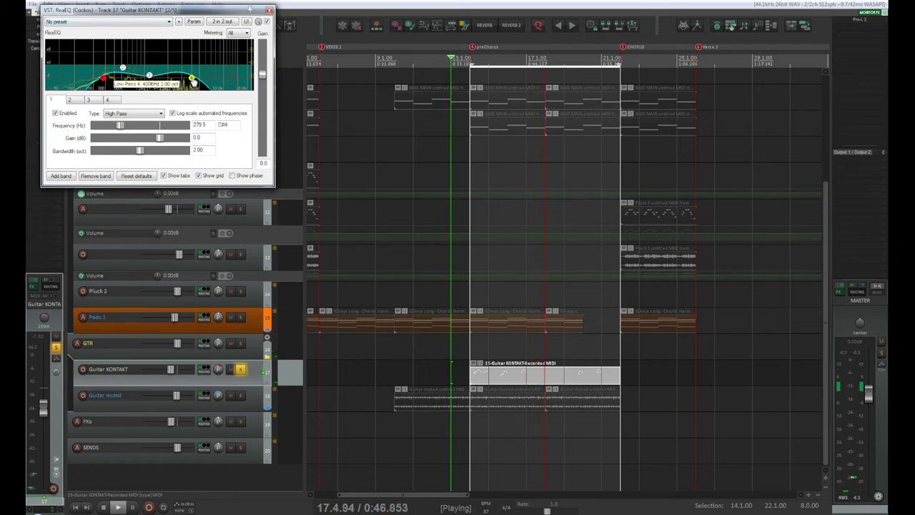
{"action": "left_click", "coordinate": [193, 78]}
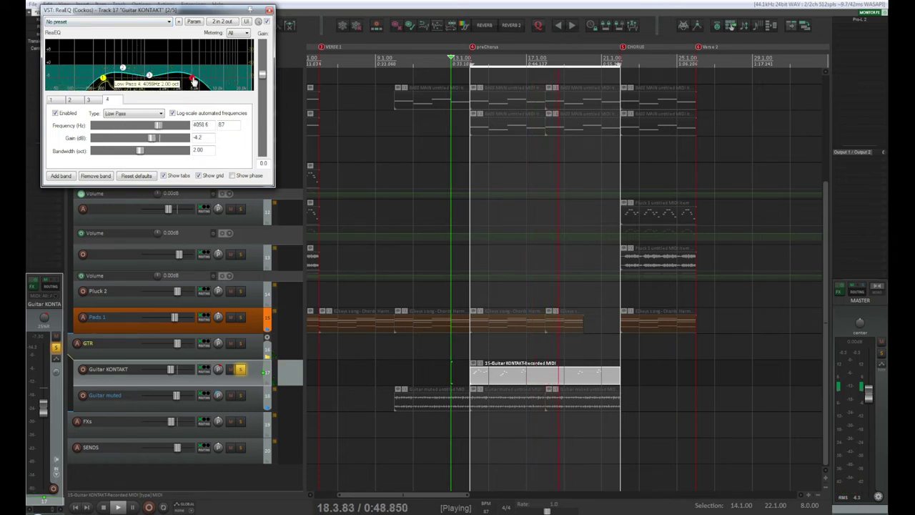
{"action": "key", "text": "space"}
{"action": "key", "text": "space"}
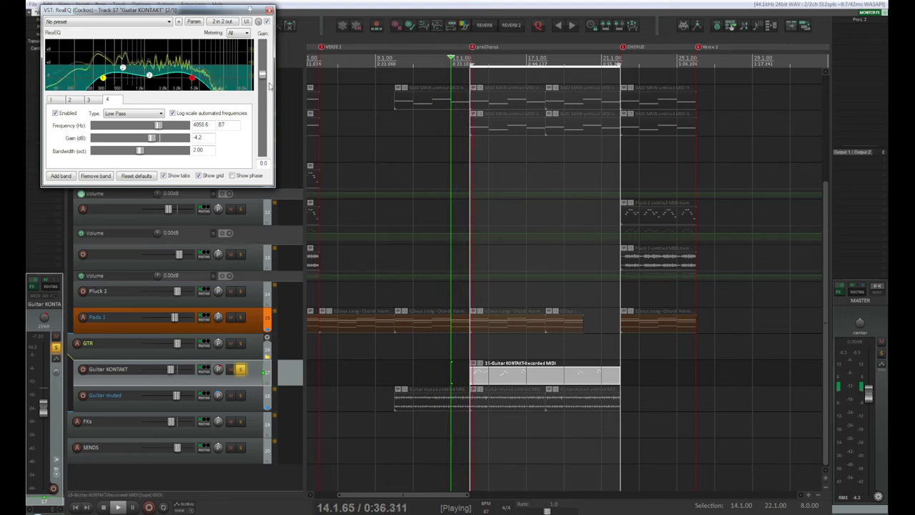
{"action": "left_click_drag", "start_coordinate": [192, 78], "coordinate": [220, 76]}
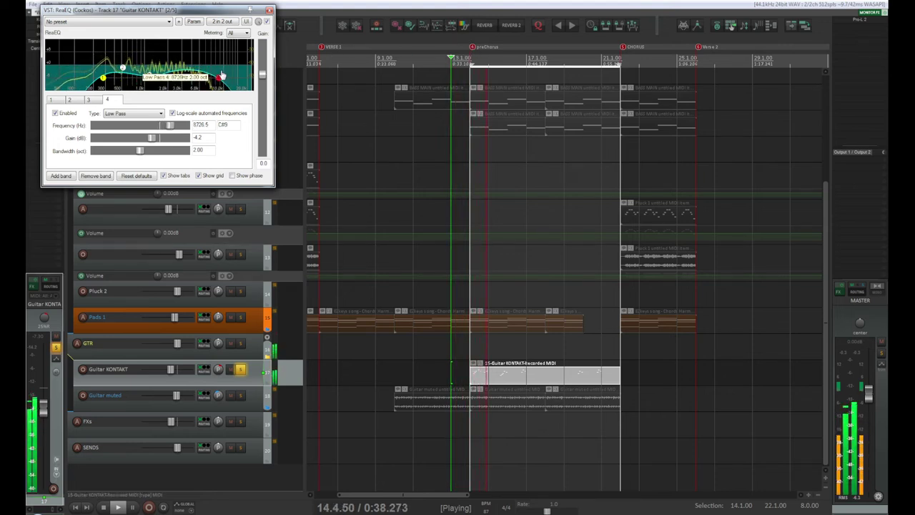
{"action": "left_click_drag", "start_coordinate": [220, 77], "coordinate": [207, 77]}
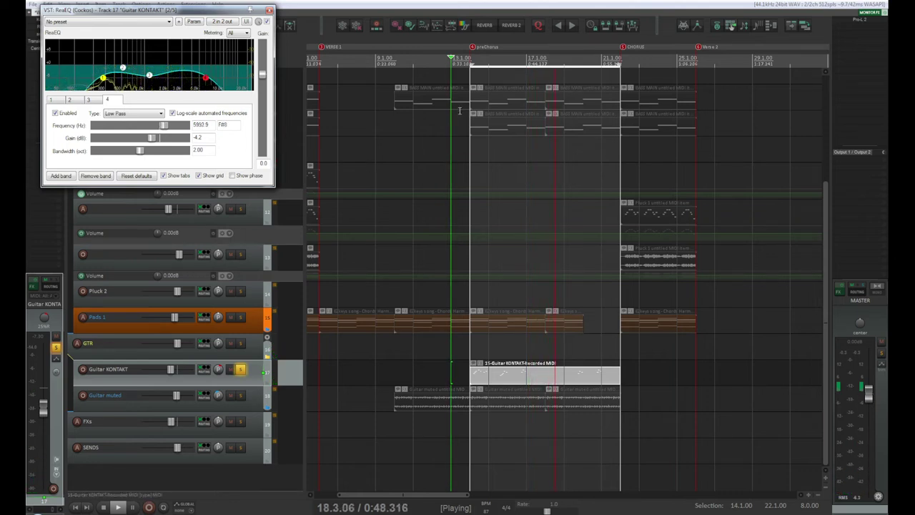
{"action": "scroll", "coordinate": [558, 279], "scroll_direction": "down", "scroll_amount": 3}
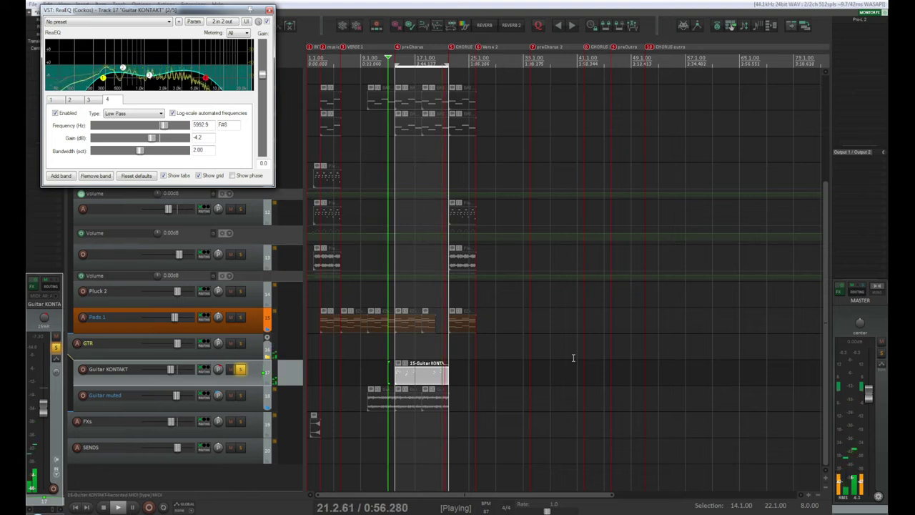
{"action": "key", "text": "space"}
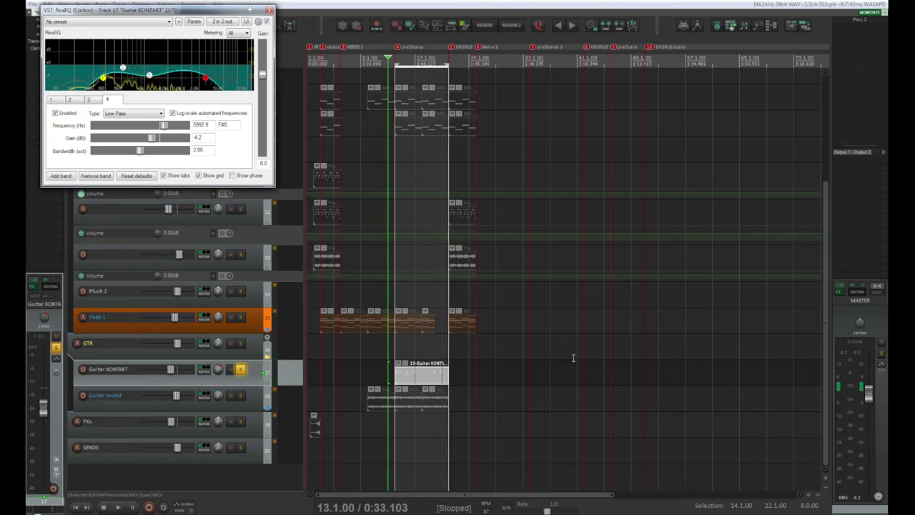
{"action": "left_click", "coordinate": [269, 10]}
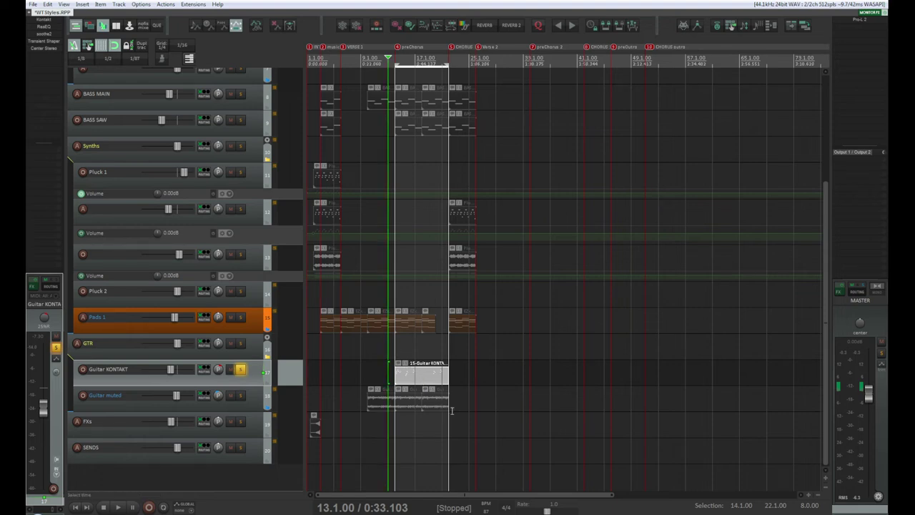
- Copy the last preChorus item on the Guitar muted track to the start of the CHORUS at bar 22
{"action": "left_click", "coordinate": [422, 398]}
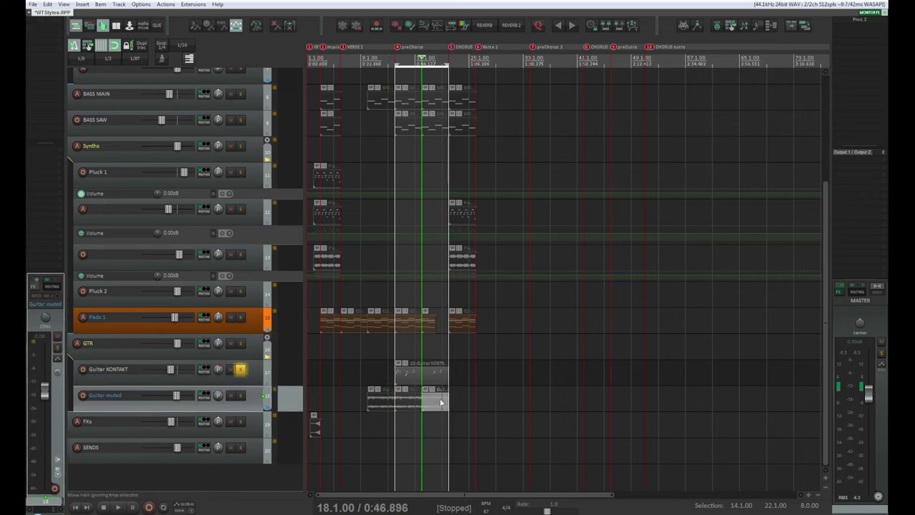
{"action": "left_click_drag", "start_coordinate": [441, 402], "coordinate": [485, 401]}
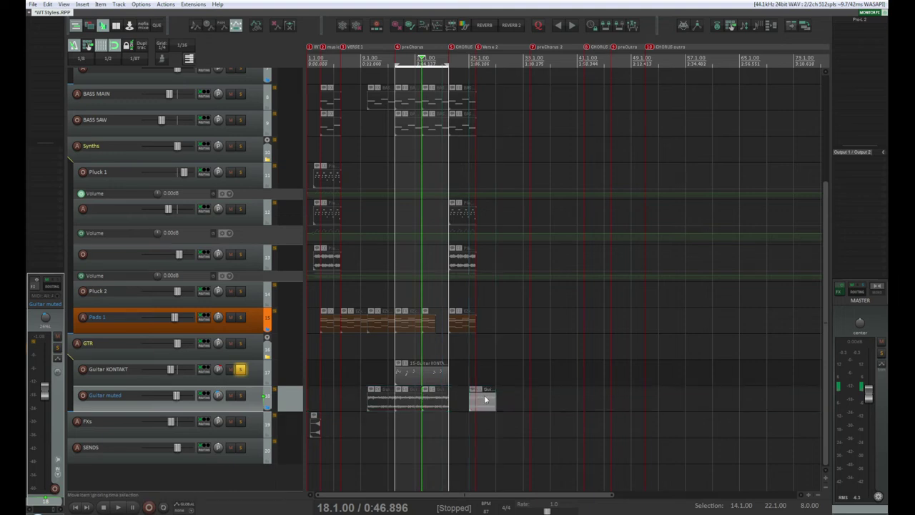
{"action": "scroll", "coordinate": [486, 400], "scroll_direction": "up", "scroll_amount": 4}
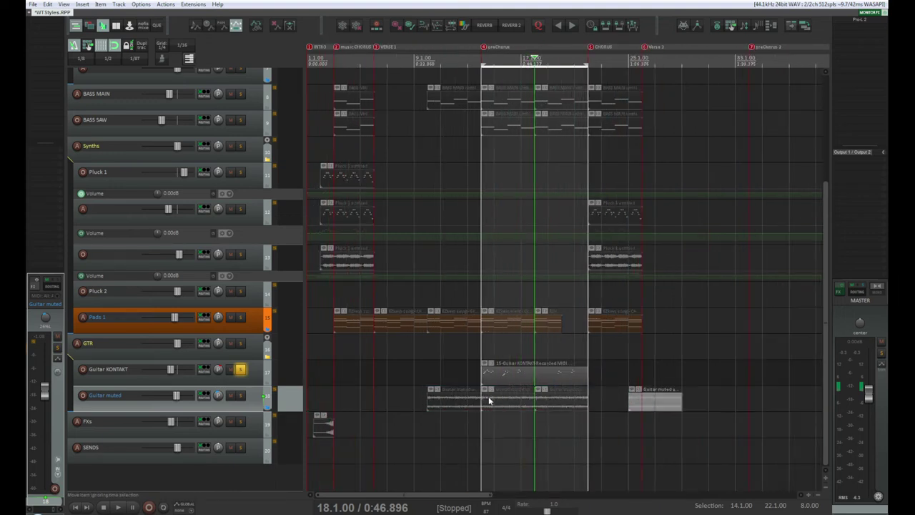
{"action": "mouse_move", "coordinate": [646, 407]}
{"action": "left_mouse_down"}
{"action": "mouse_move", "coordinate": [612, 409]}
{"action": "mouse_move", "coordinate": [729, 412]}
{"action": "mouse_move", "coordinate": [694, 414]}
{"action": "left_mouse_up"}
{"action": "scroll", "coordinate": [652, 414], "scroll_direction": "up", "scroll_amount": 4}
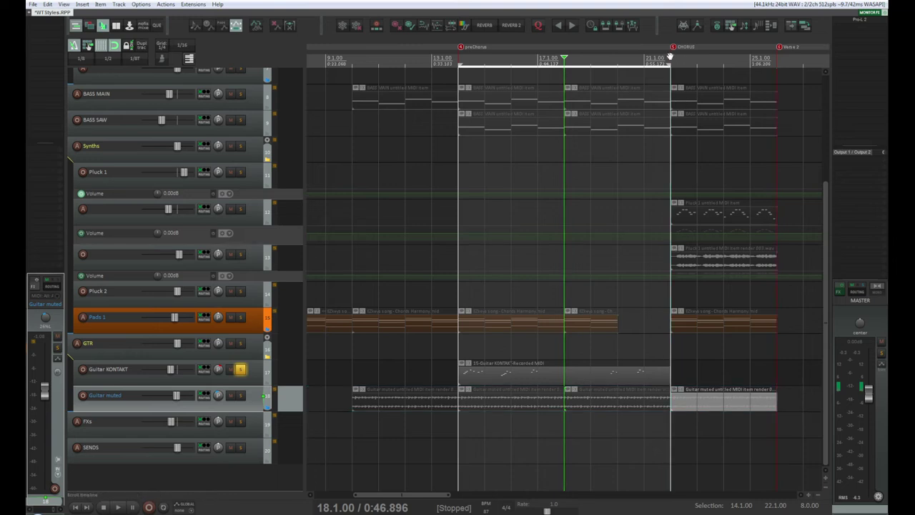
- Play the CHORUS from bar 22 and turn off the solo on the Guitar KONTAKT track
{"action": "left_click", "coordinate": [671, 57]}
{"action": "key", "text": "space"}
{"action": "left_click", "coordinate": [670, 56]}
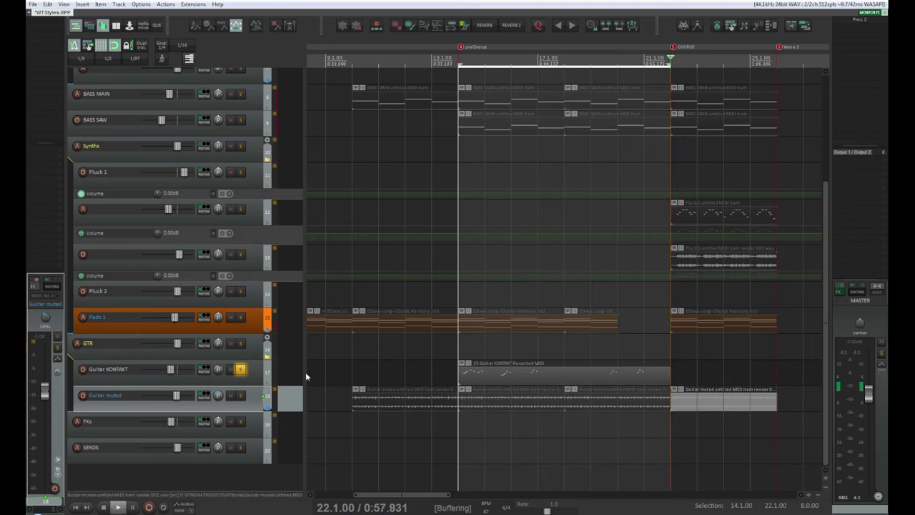
{"action": "left_click", "coordinate": [241, 369]}
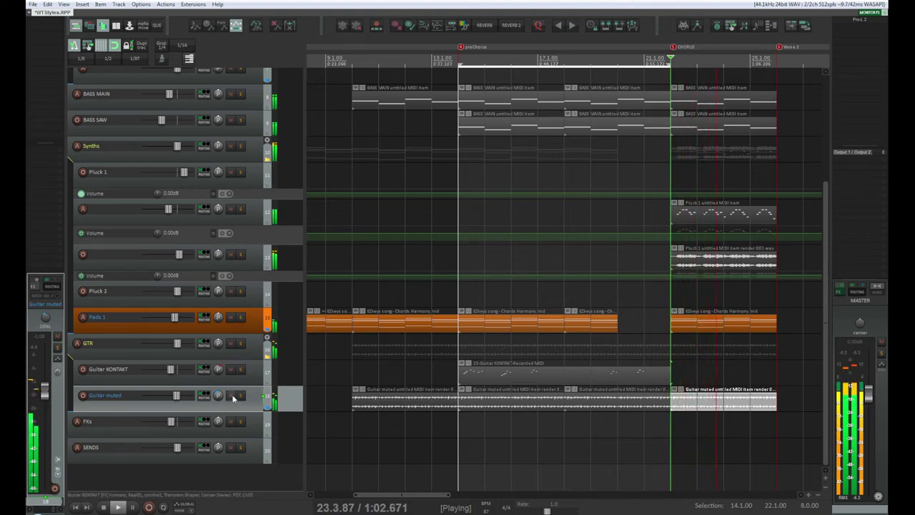
- Compare the CHORUS with the Guitar muted track muted, unmuted and soloed, and stop playback
{"action": "left_click", "coordinate": [231, 396]}
{"action": "left_click", "coordinate": [233, 396]}
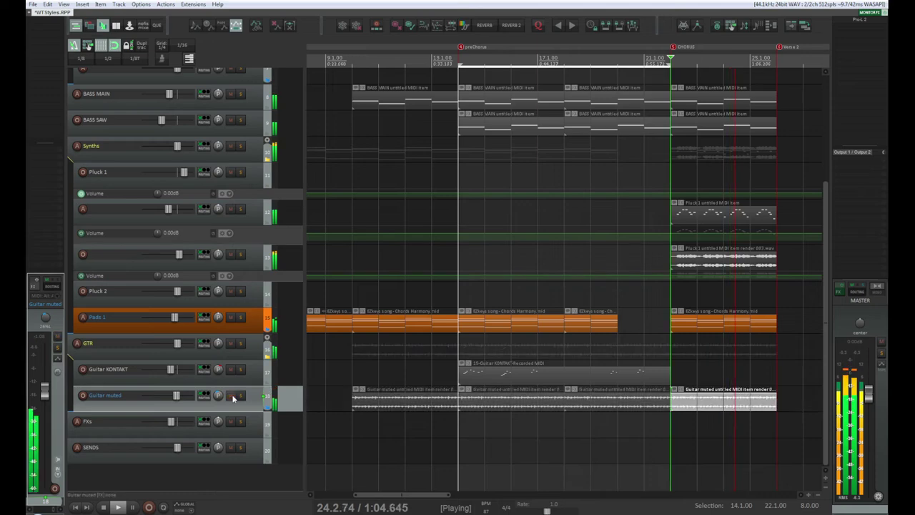
{"action": "left_click", "coordinate": [236, 397]}
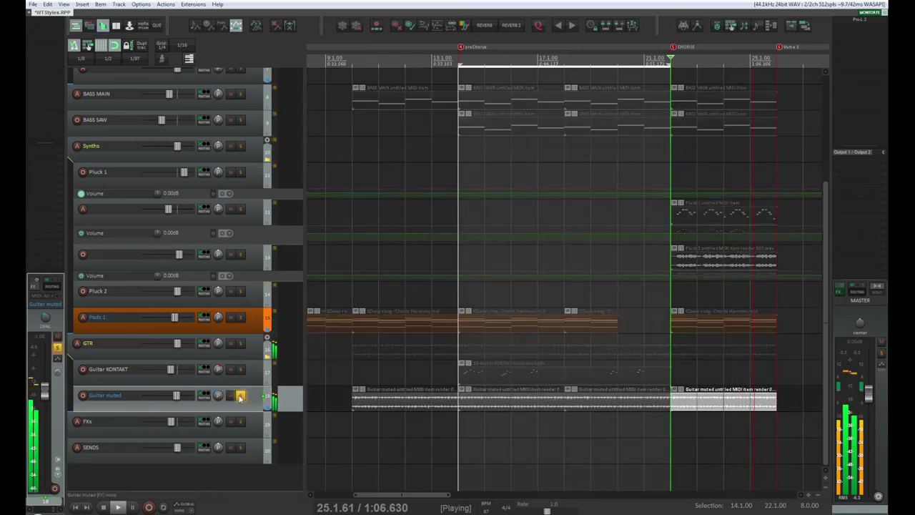
{"action": "left_click", "coordinate": [232, 398]}
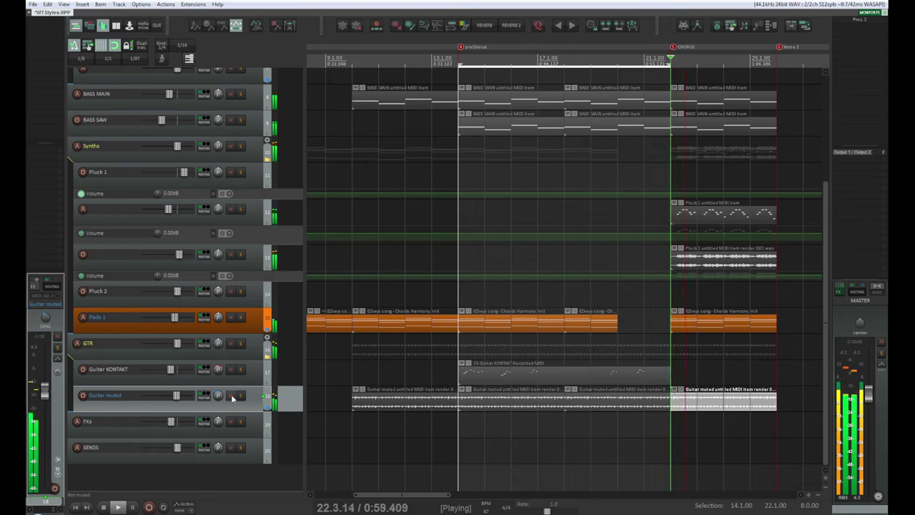
{"action": "key", "text": "space"}
- Select all four Guitar muted items and copy them on the same track to start at bar 29
{"action": "left_click", "coordinate": [592, 372]}
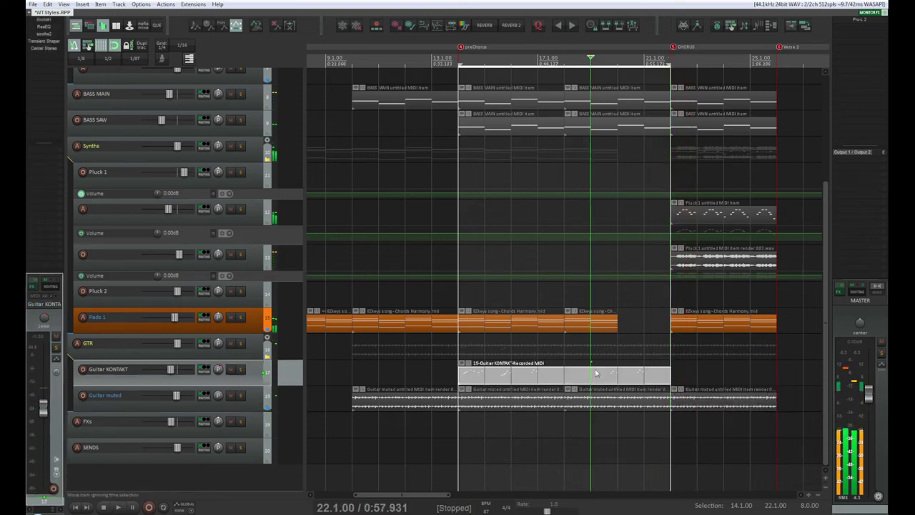
{"action": "scroll", "coordinate": [523, 380], "scroll_direction": "down", "scroll_amount": 2}
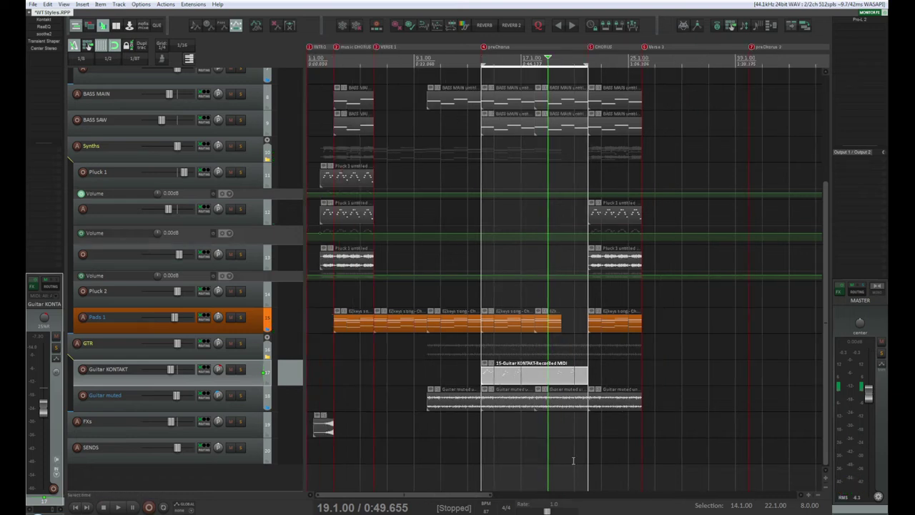
{"action": "scroll", "coordinate": [575, 462], "scroll_direction": "down", "scroll_amount": 1}
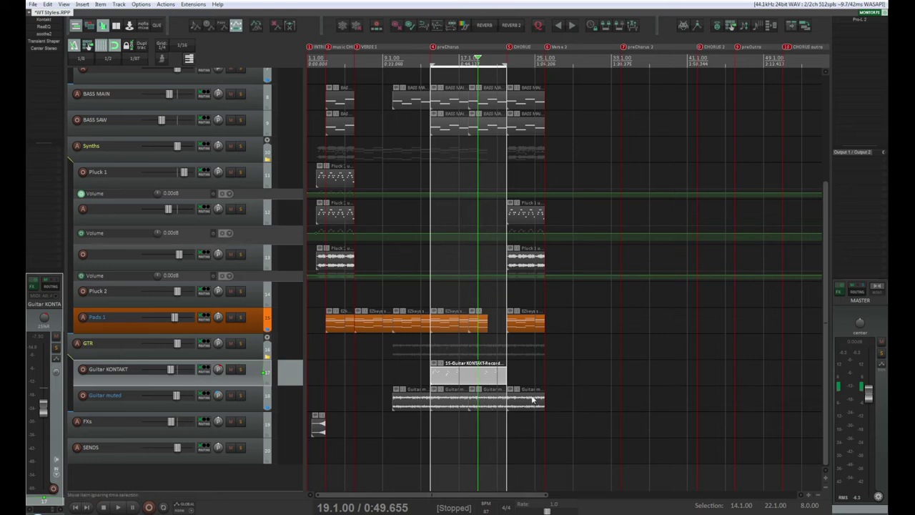
{"action": "left_click_drag", "start_coordinate": [569, 390], "coordinate": [396, 406]}
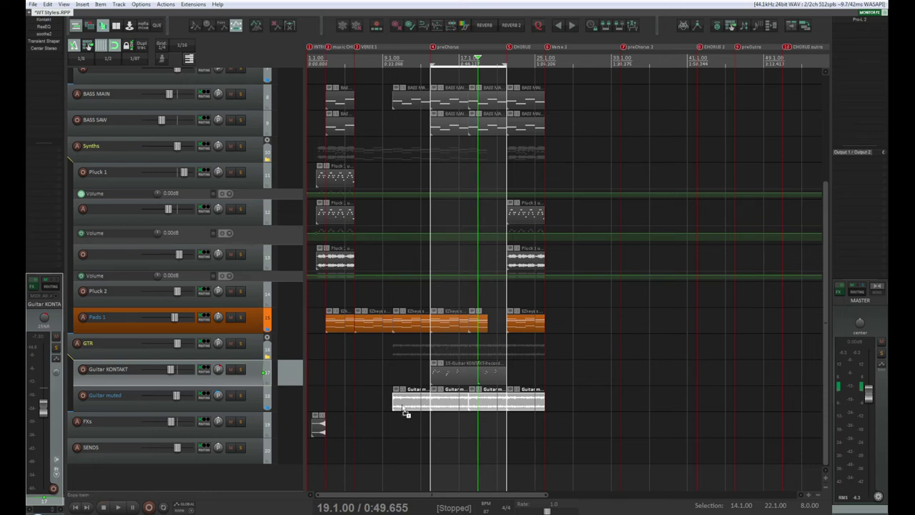
{"action": "left_click_drag", "start_coordinate": [404, 409], "coordinate": [602, 404]}
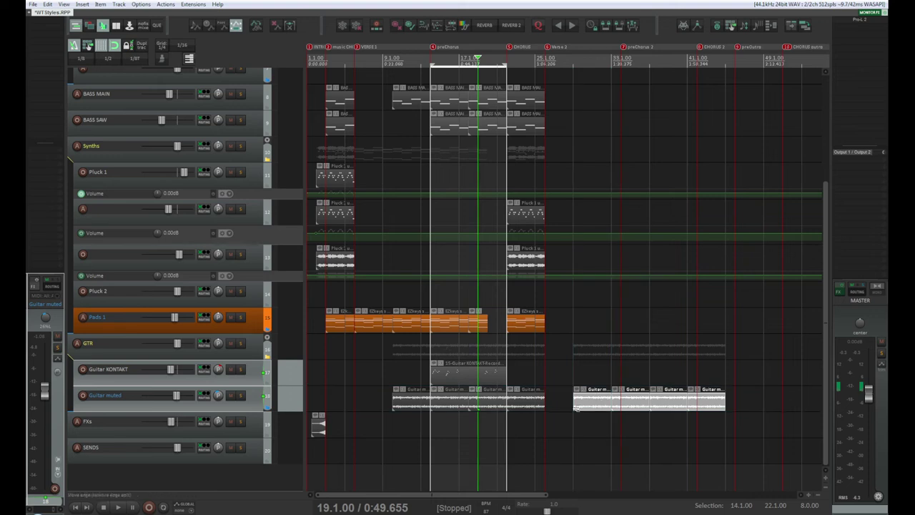
- Move the copied Guitar muted items one bar later to start at bar 30, lining them up with the preChorus 2 marker
{"action": "scroll", "coordinate": [603, 404], "scroll_direction": "up", "scroll_amount": 2}
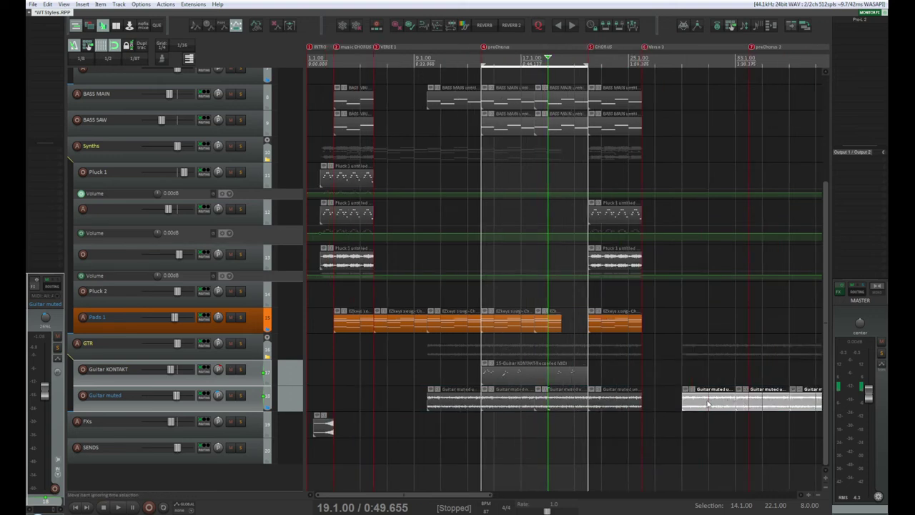
{"action": "scroll", "coordinate": [697, 405], "scroll_direction": "up", "scroll_amount": 1}
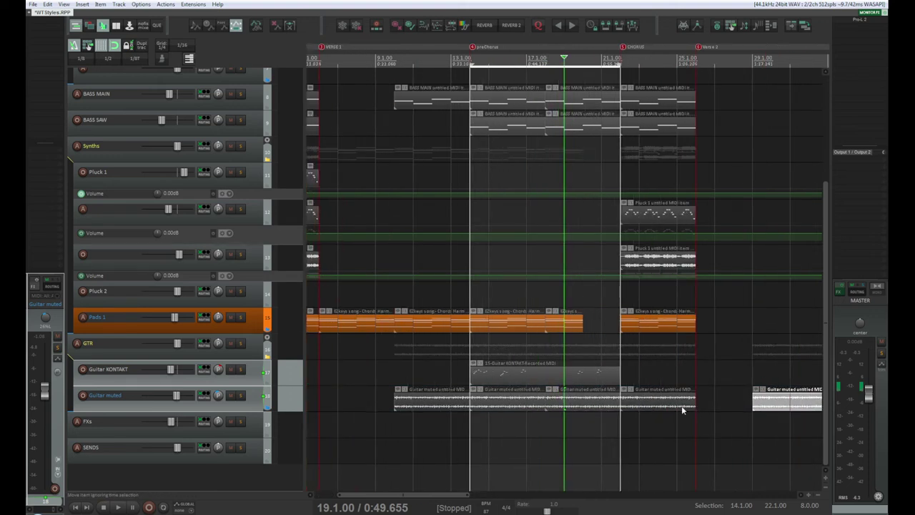
{"action": "left_click_drag", "start_coordinate": [432, 495], "coordinate": [509, 495]}
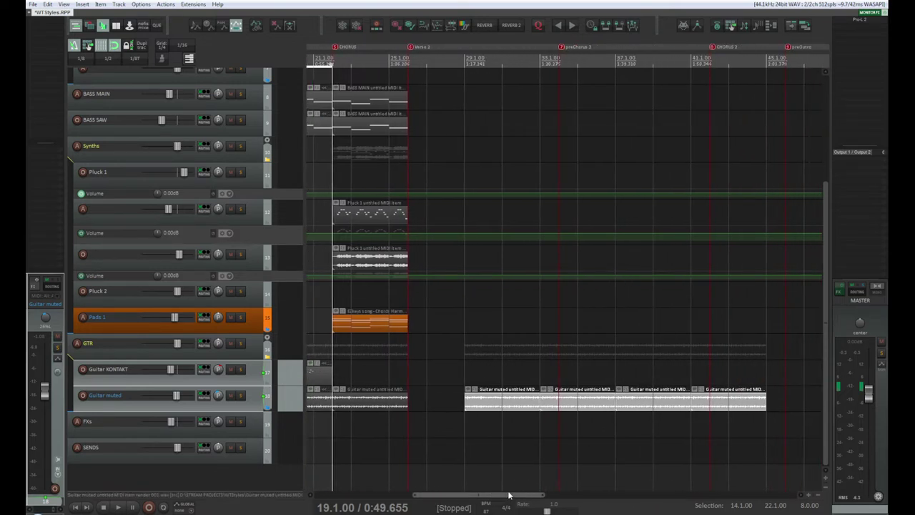
{"action": "scroll", "coordinate": [501, 454], "scroll_direction": "up", "scroll_amount": 1}
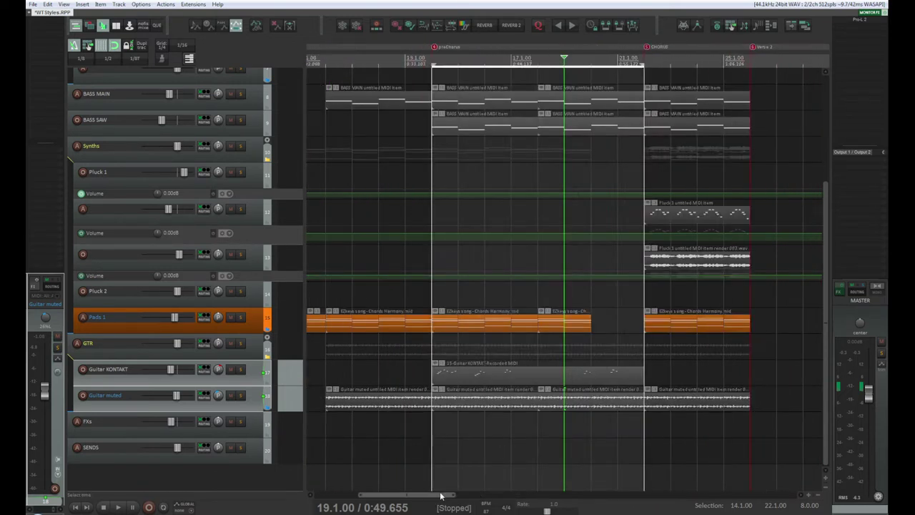
{"action": "left_click_drag", "start_coordinate": [442, 495], "coordinate": [510, 472]}
{"action": "left_click_drag", "start_coordinate": [503, 404], "coordinate": [522, 404]}
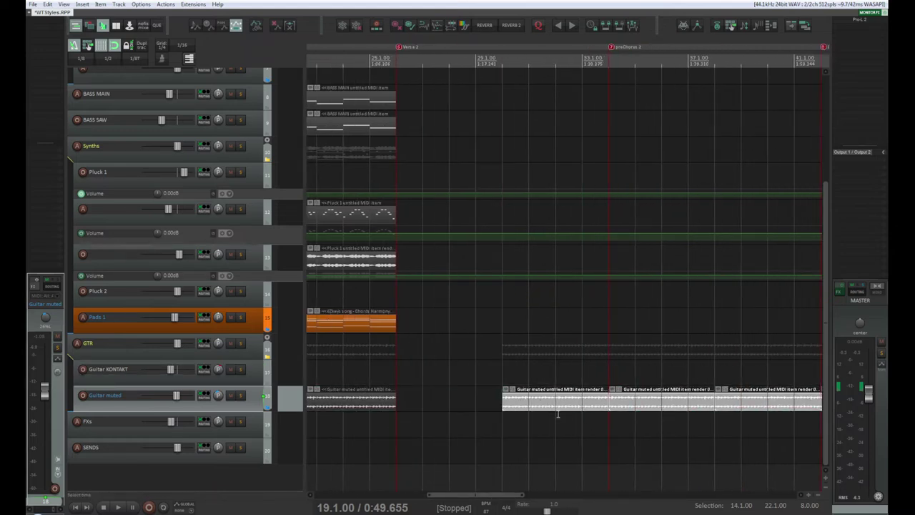
- Audition the harry styles perc reference soloed from bar 25, stop playback, and turn its solo off
{"action": "scroll", "coordinate": [558, 414], "scroll_direction": "down", "scroll_amount": 4}
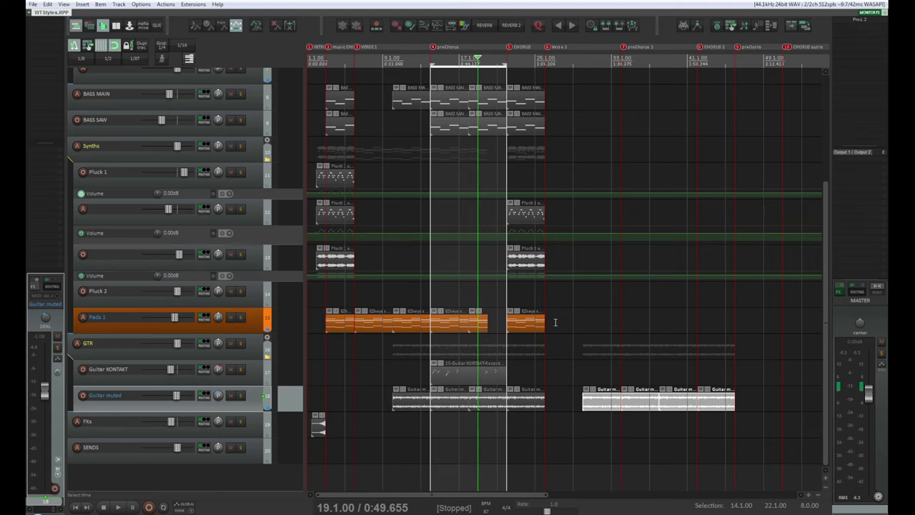
{"action": "left_click", "coordinate": [535, 323]}
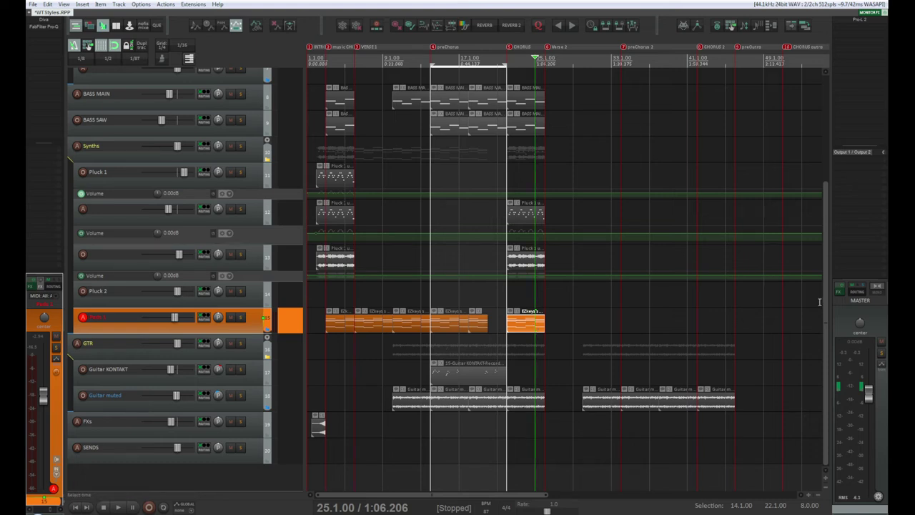
{"action": "left_click_drag", "start_coordinate": [827, 309], "coordinate": [815, 188]}
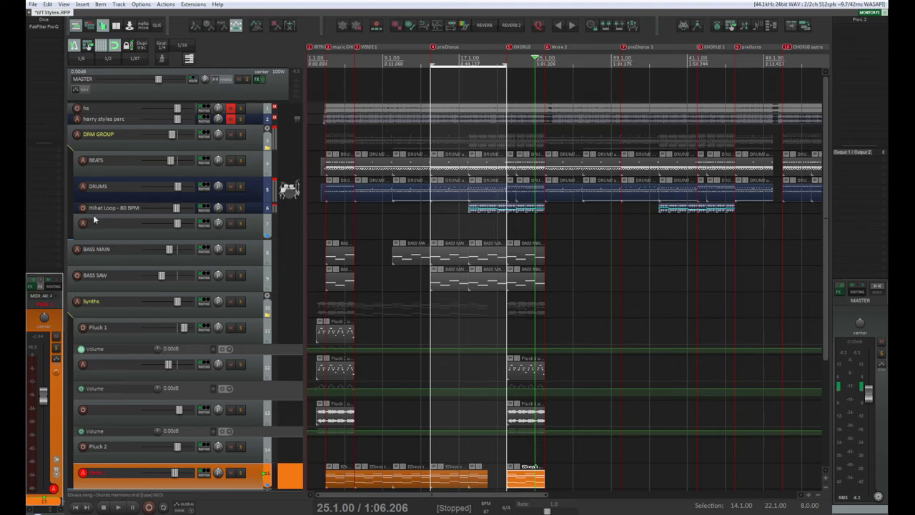
{"action": "left_click", "coordinate": [240, 119]}
{"action": "key", "text": "space"}
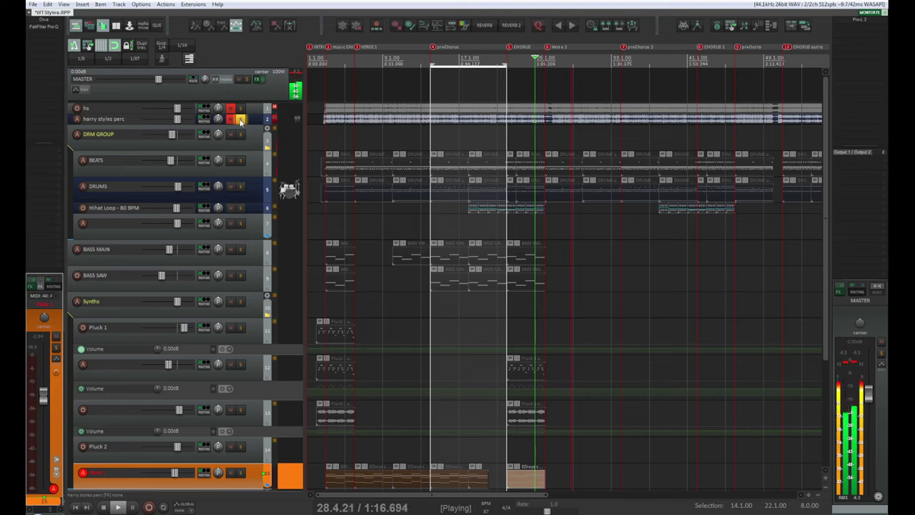
{"action": "key", "text": "space"}
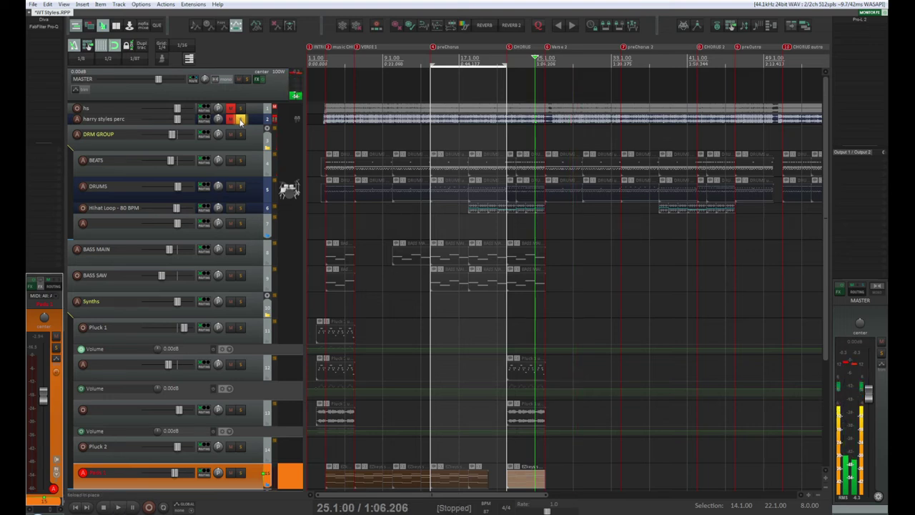
{"action": "left_click", "coordinate": [241, 119]}
- Play the full arrangement from bar 25 several times to hear the end of the CHORUS leading into Verse 2
{"action": "key", "text": "space"}
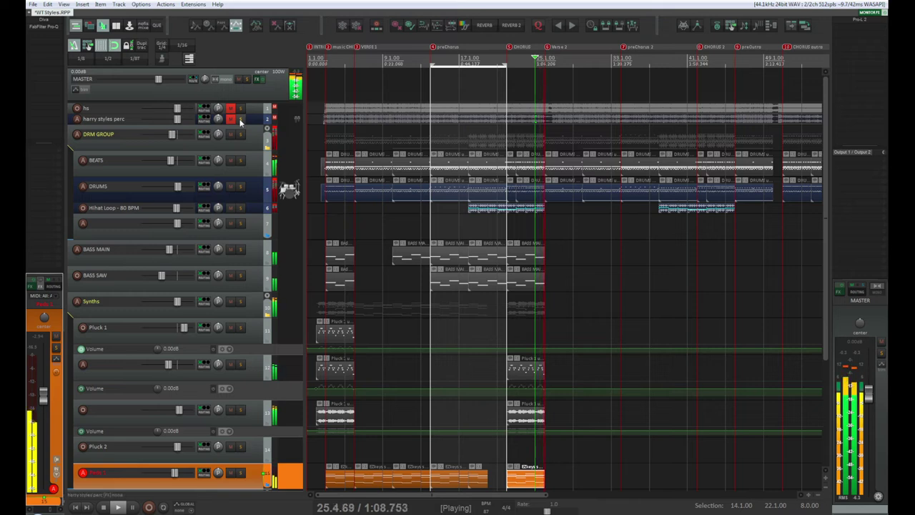
{"action": "key", "text": "space"}
{"action": "key", "text": "space"}
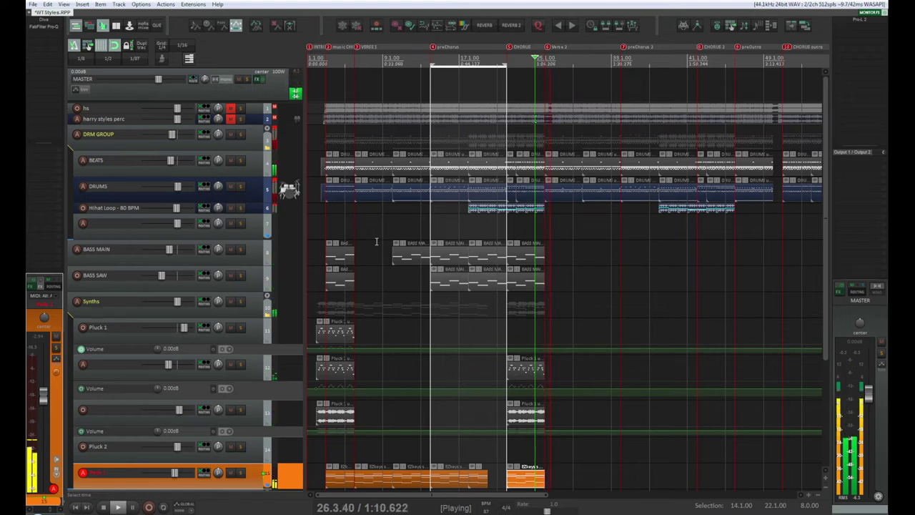
{"action": "key", "text": "space"}
{"action": "key", "text": "space"}
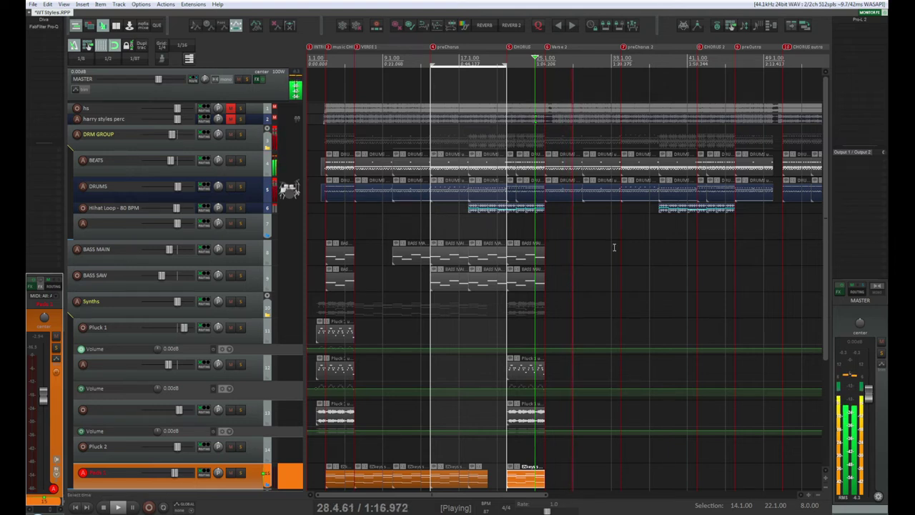
{"action": "key", "text": "space"}
{"action": "key", "text": "space"}
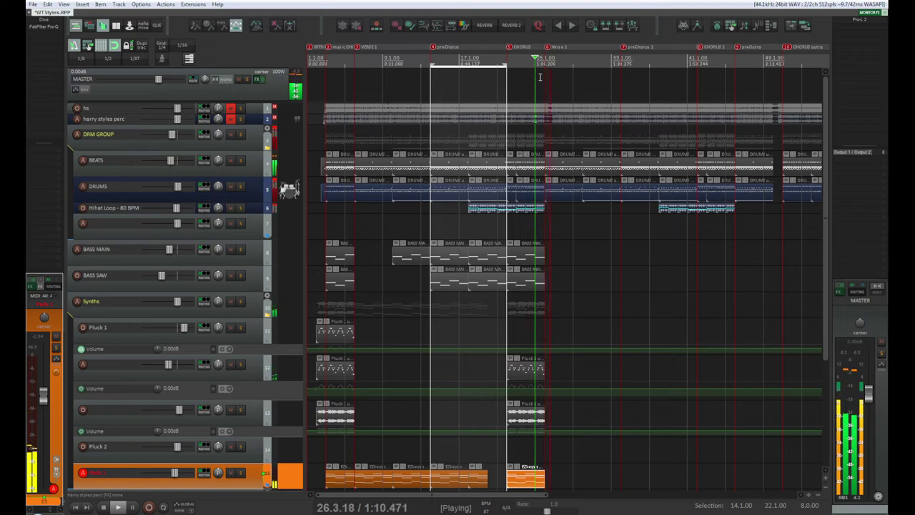
- Solo the harry styles perc reference once more for the passage into Verse 2, stop playback, and unsolo it
{"action": "left_click", "coordinate": [239, 119]}
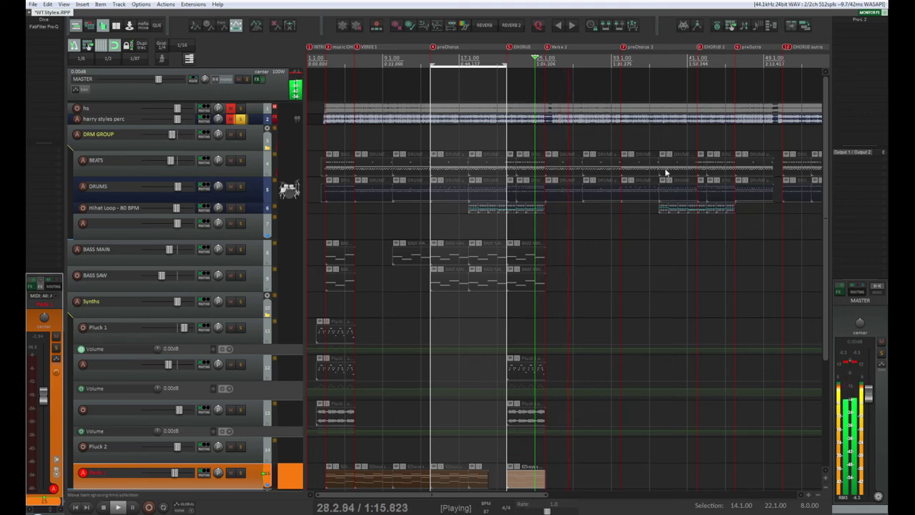
{"action": "key", "text": "space"}
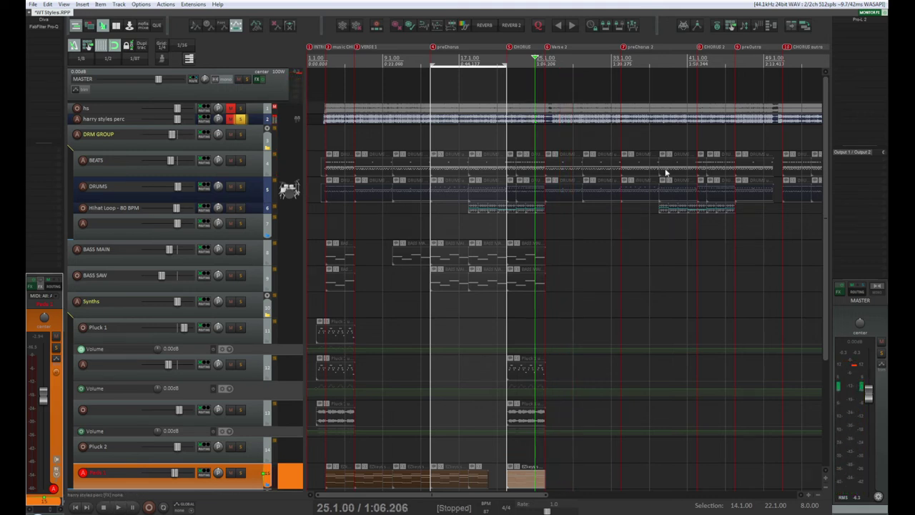
{"action": "left_click", "coordinate": [239, 120]}
- Play the arrangement from bar 25 through Verse 2 and preChorus 2 to about bar 41, and stop playback
{"action": "key", "text": "space"}
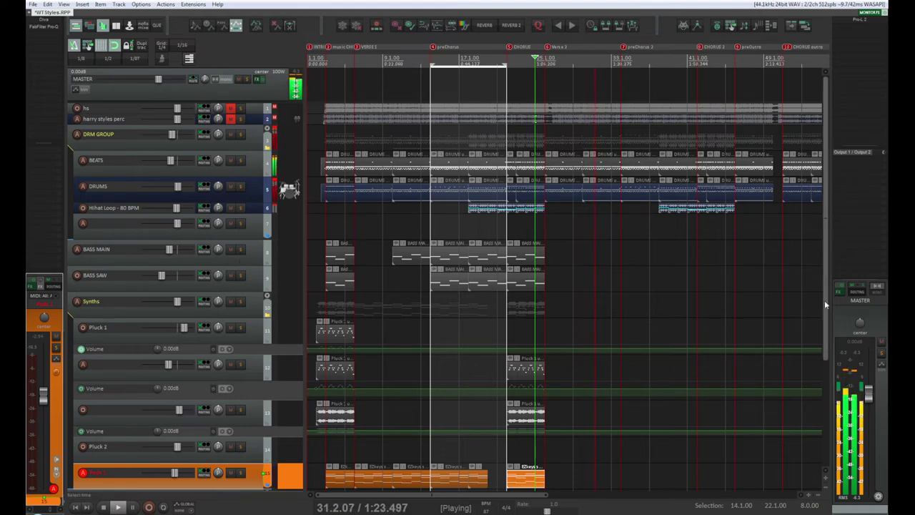
{"action": "left_click_drag", "start_coordinate": [826, 302], "coordinate": [824, 394]}
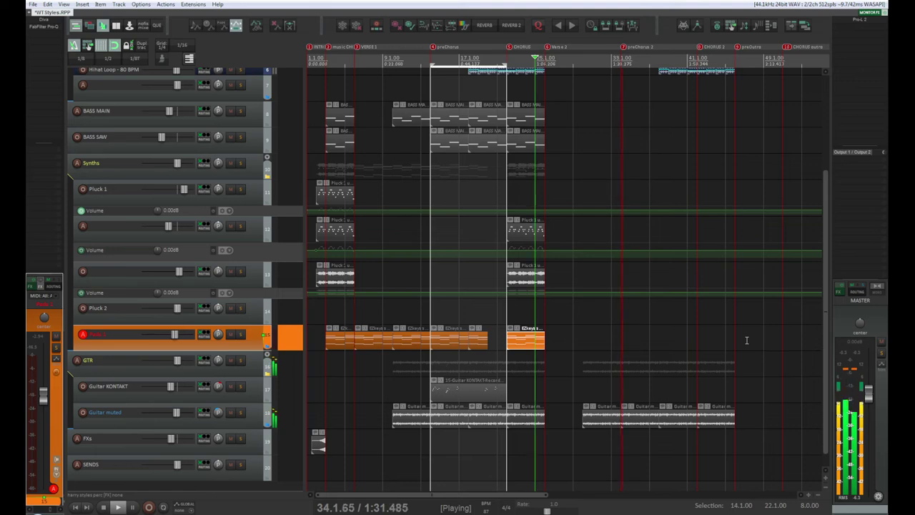
{"action": "left_click_drag", "start_coordinate": [823, 404], "coordinate": [831, 270]}
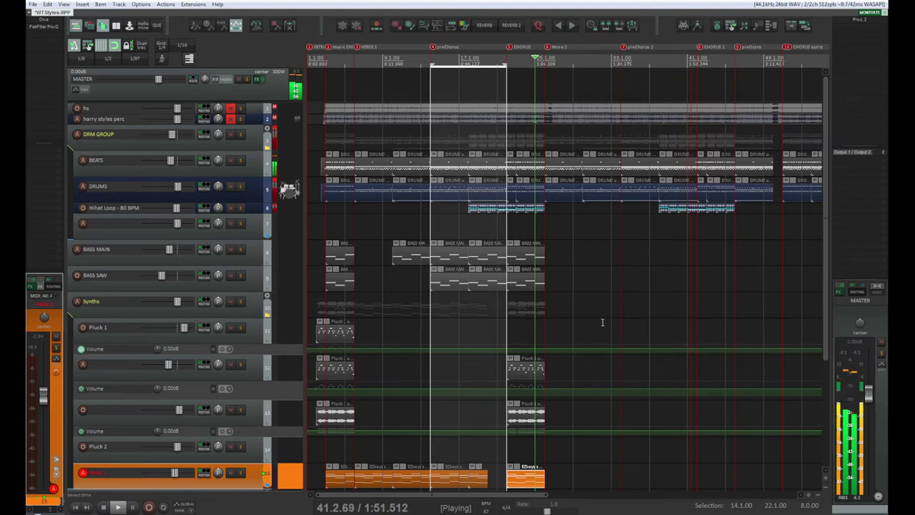
{"action": "key", "text": "space"}
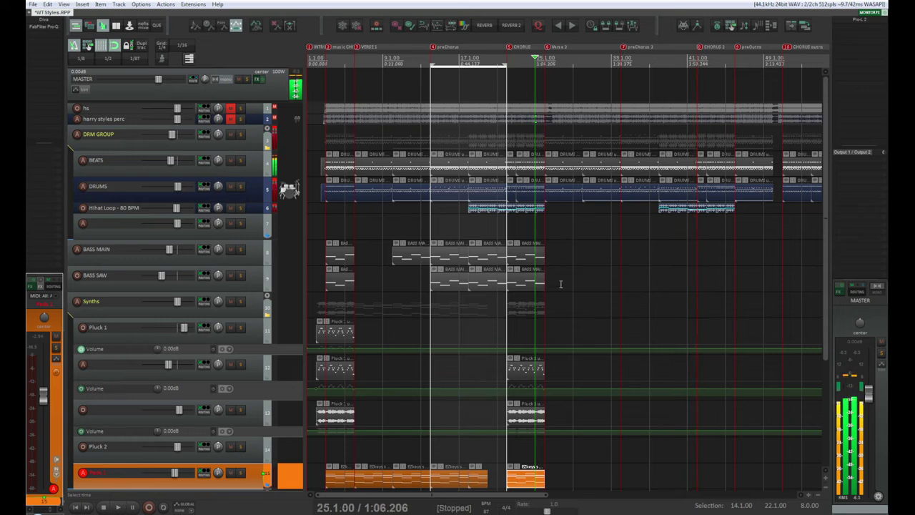
- Select the four consecutive BASS MAIN items starting at bar 10 and copy them on the same track to start at bar 30
{"action": "left_click", "coordinate": [452, 256]}
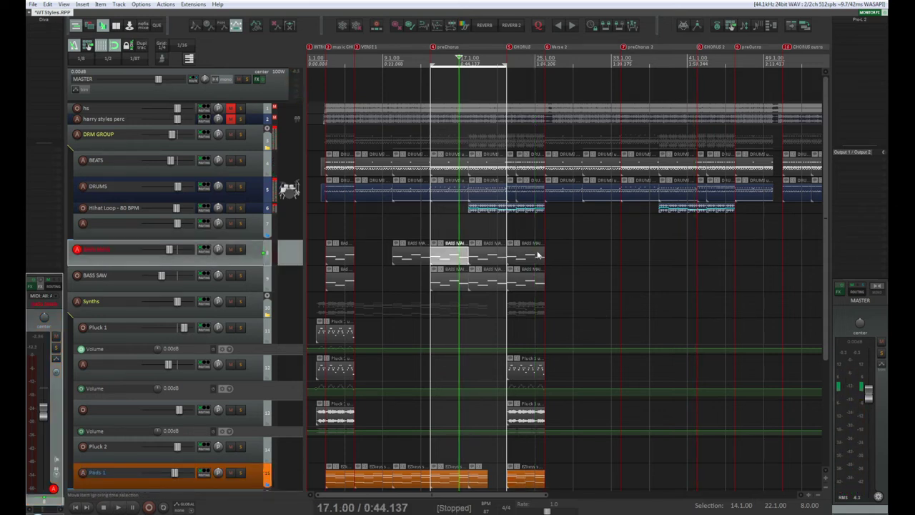
{"action": "left_click", "coordinate": [411, 256]}
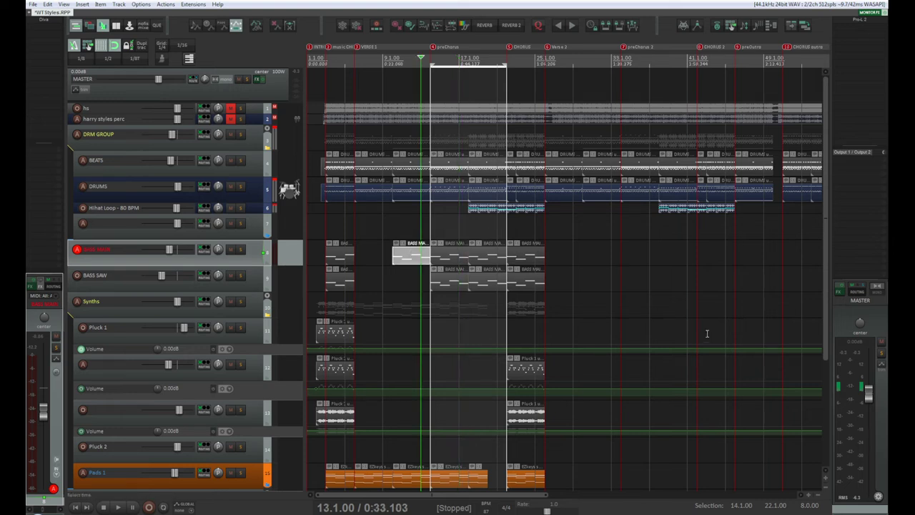
{"action": "scroll", "coordinate": [545, 491], "scroll_direction": "up", "scroll_amount": 2}
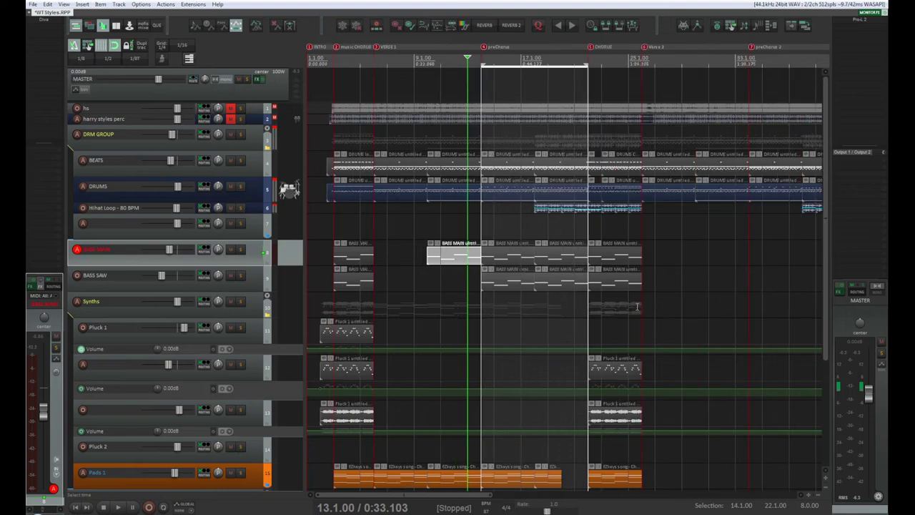
{"action": "scroll", "coordinate": [515, 497], "scroll_direction": "right", "scroll_amount": 5}
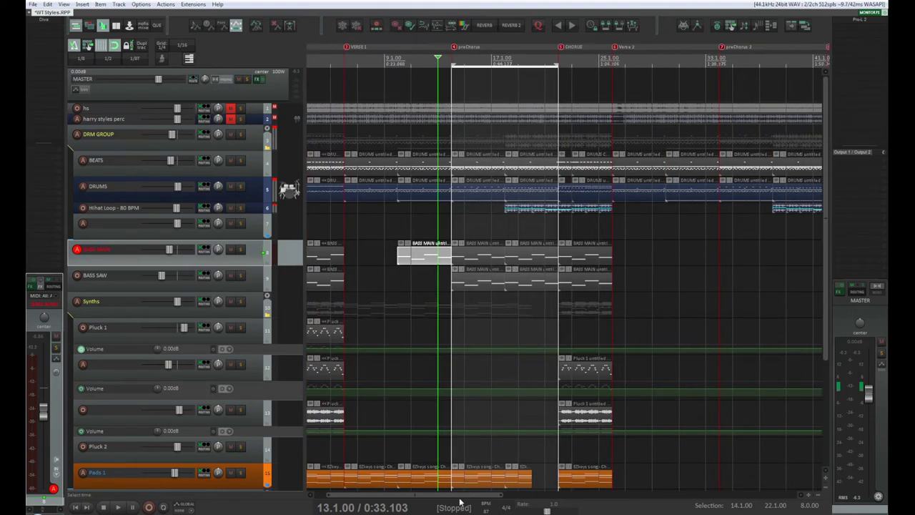
{"action": "scroll", "coordinate": [488, 504], "scroll_direction": "left", "scroll_amount": 2}
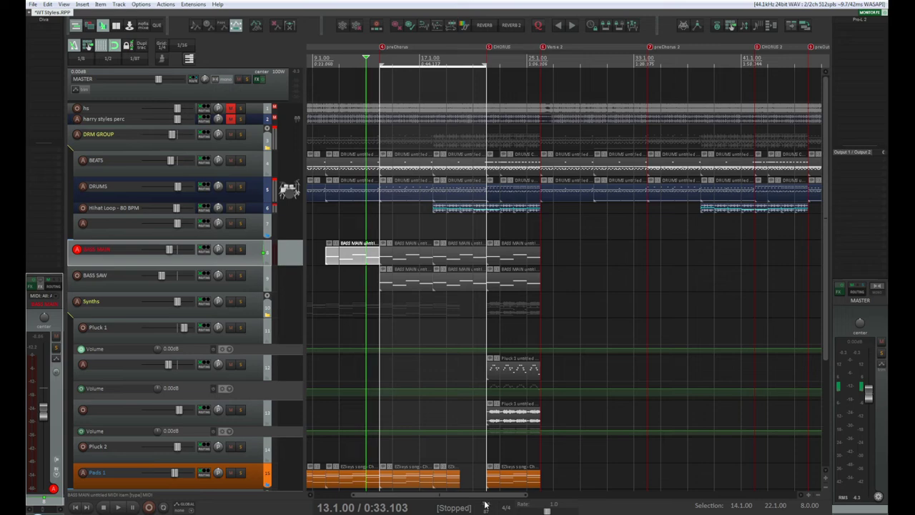
{"action": "scroll", "coordinate": [629, 408], "scroll_direction": "up", "scroll_amount": 2}
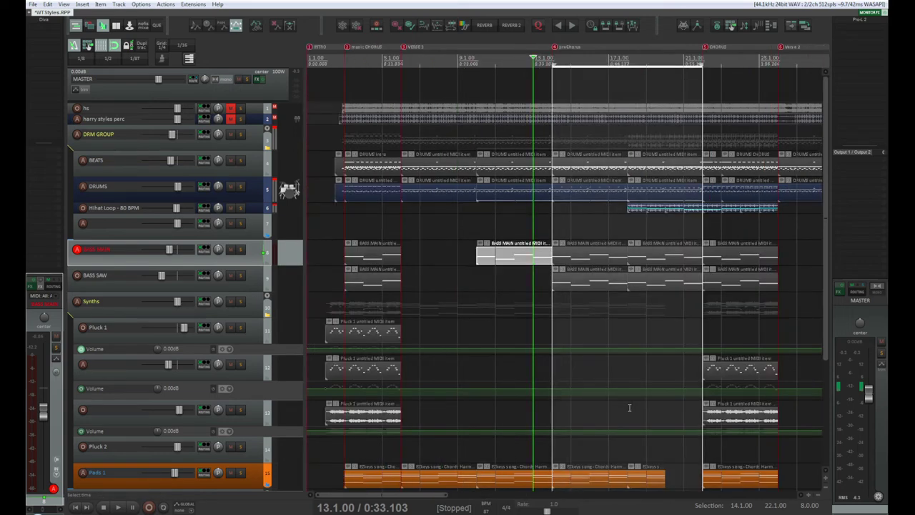
{"action": "scroll", "coordinate": [630, 407], "scroll_direction": "up", "scroll_amount": 1}
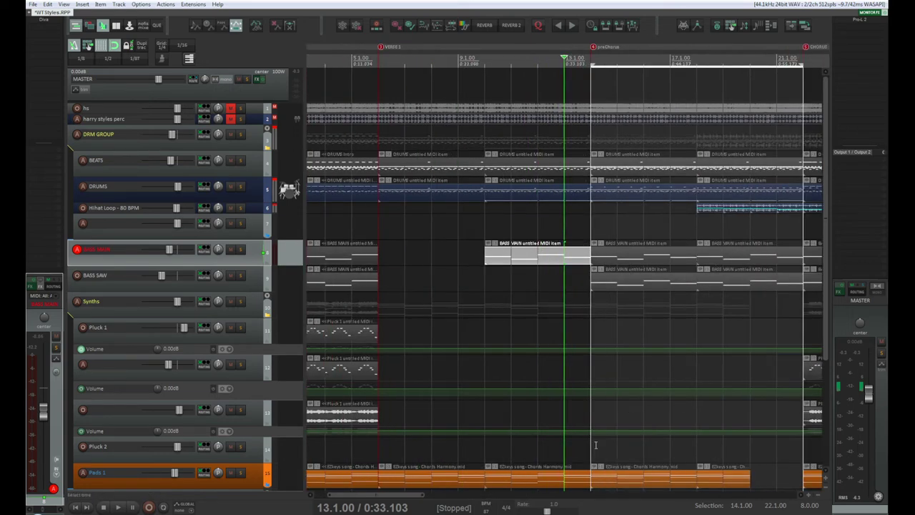
{"action": "mouse_move", "coordinate": [429, 500]}
{"action": "left_mouse_down"}
{"action": "mouse_move", "coordinate": [479, 497]}
{"action": "mouse_move", "coordinate": [400, 497]}
{"action": "mouse_move", "coordinate": [419, 498]}
{"action": "left_mouse_up"}
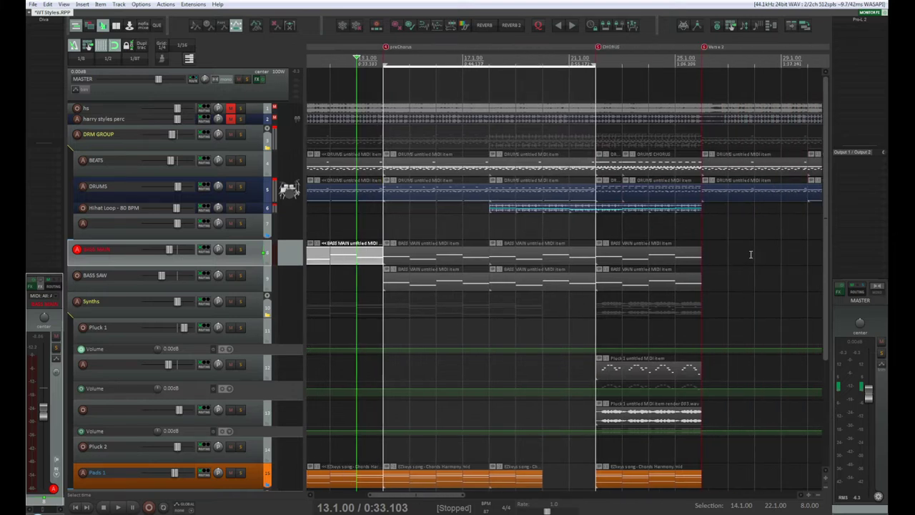
{"action": "left_click_drag", "start_coordinate": [751, 254], "coordinate": [377, 262]}
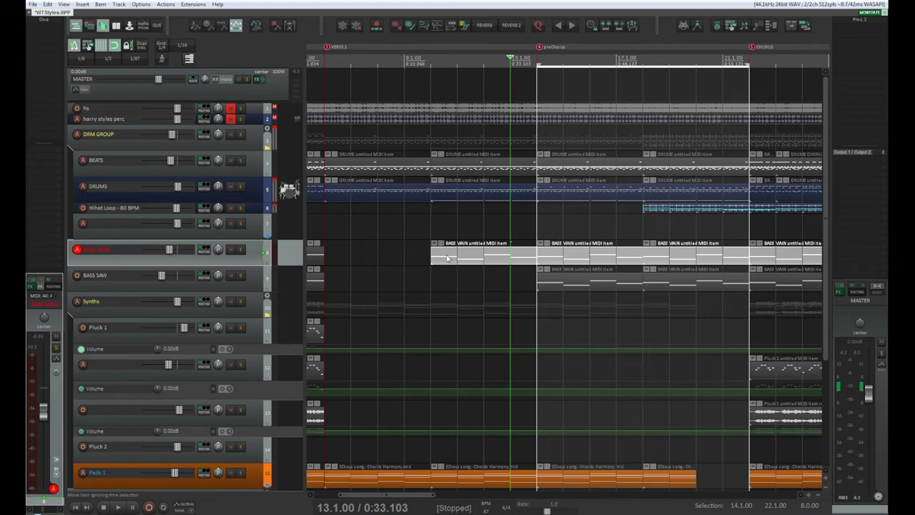
{"action": "left_click_drag", "start_coordinate": [450, 259], "coordinate": [724, 265]}
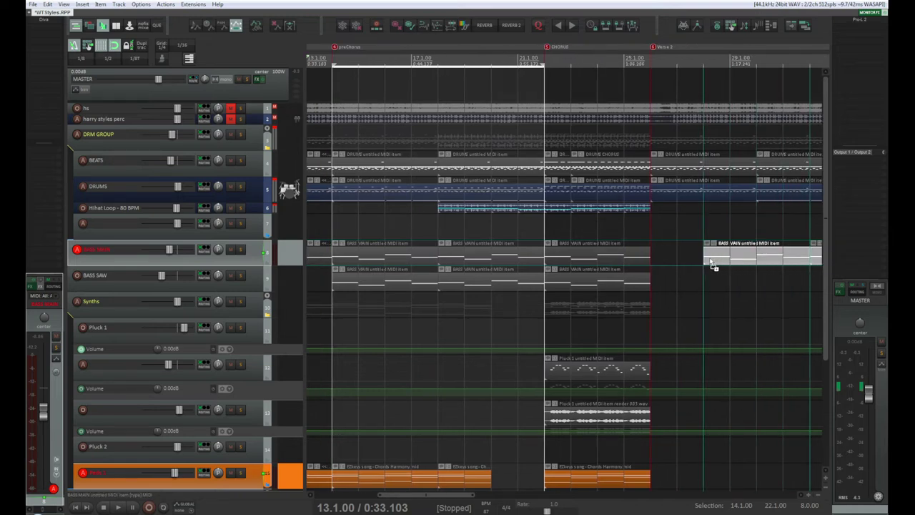
{"action": "left_click_drag", "start_coordinate": [713, 266], "coordinate": [714, 266]}
{"action": "left_click_drag", "start_coordinate": [424, 496], "coordinate": [464, 495]}
{"action": "left_click_drag", "start_coordinate": [500, 265], "coordinate": [537, 261]}
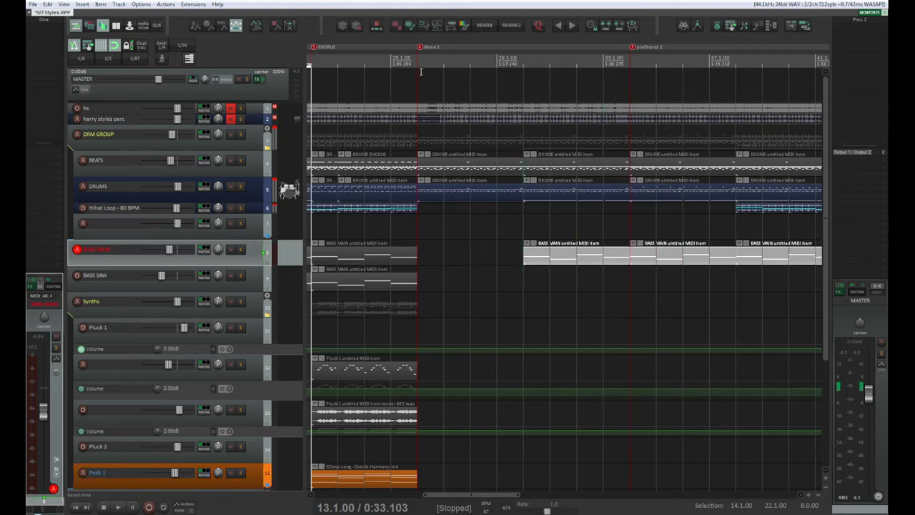
- Play the arrangement from bar 13 with the whole song structure in view
{"action": "key", "text": "space"}
{"action": "key", "text": "space"}
{"action": "key", "text": "space"}
{"action": "key", "text": "space"}
{"action": "key", "text": "space"}
{"action": "scroll", "coordinate": [648, 196], "scroll_direction": "down", "scroll_amount": 2}
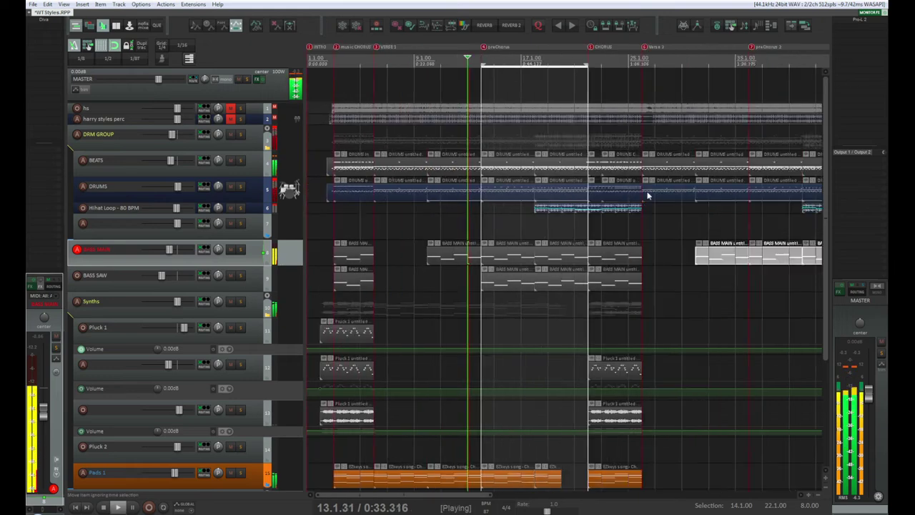
{"action": "scroll", "coordinate": [648, 196], "scroll_direction": "down", "scroll_amount": 1}
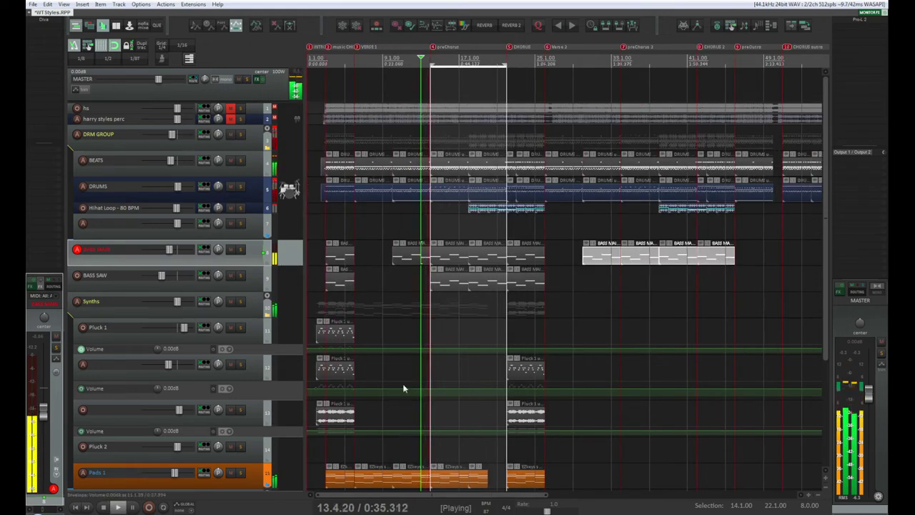
- Audition the low-cut band of the FabFilter Pro-Q on the Pads 1 track and close the plug-in window
{"action": "left_click", "coordinate": [203, 486]}
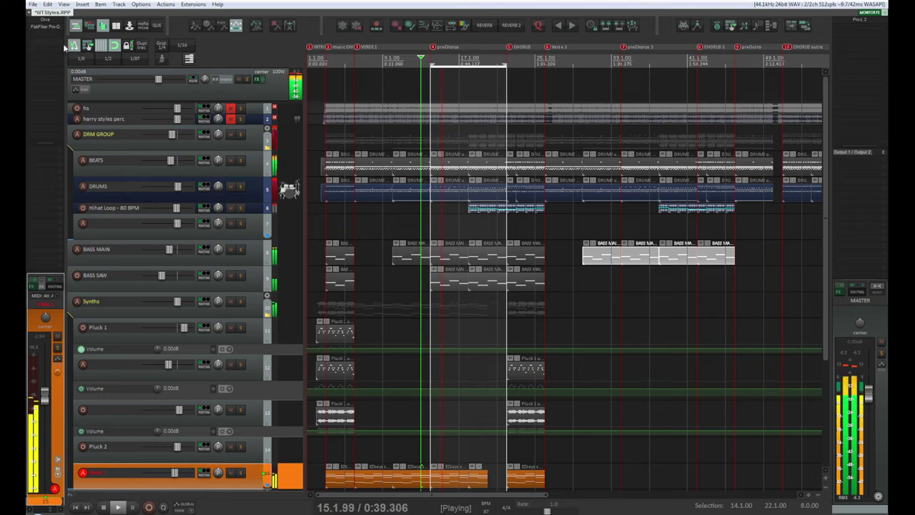
{"action": "left_click", "coordinate": [51, 27]}
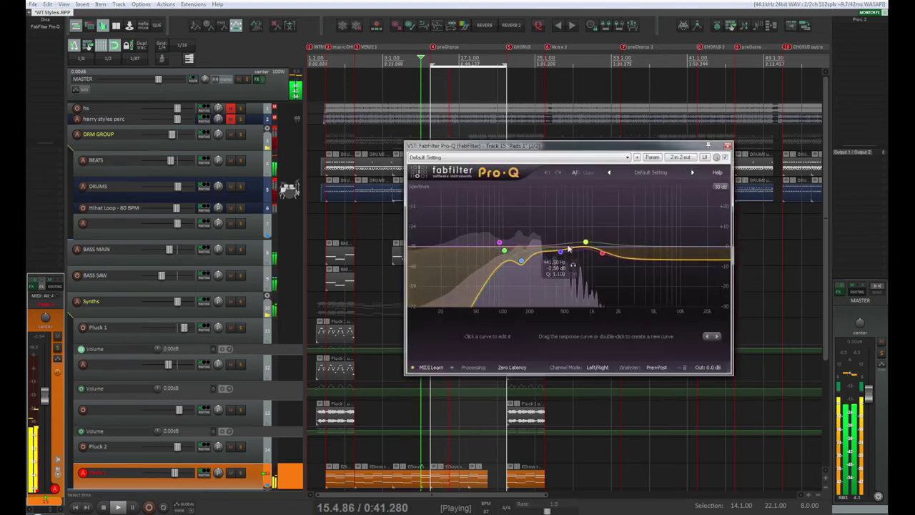
{"action": "left_click", "coordinate": [505, 252]}
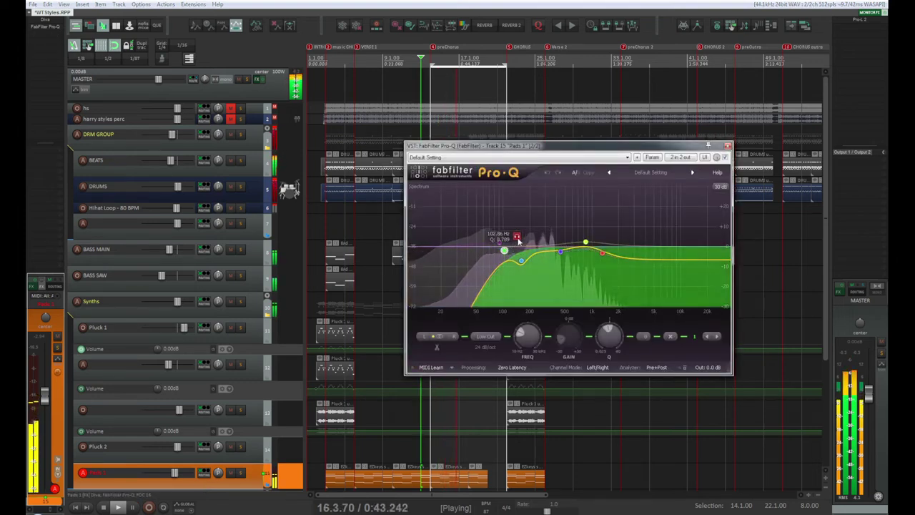
{"action": "left_click_drag", "start_coordinate": [519, 241], "coordinate": [523, 235]}
{"action": "left_click", "coordinate": [728, 146]}
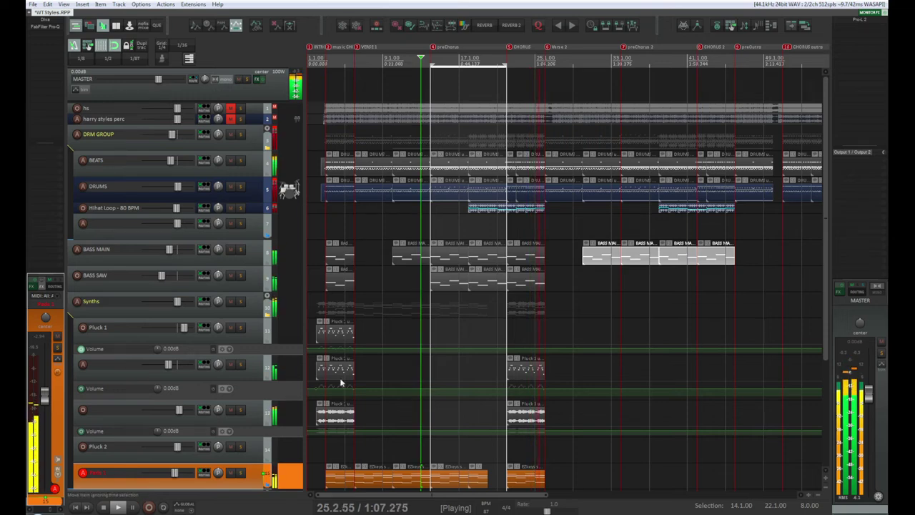
{"action": "left_click_drag", "start_coordinate": [828, 301], "coordinate": [850, 300]}
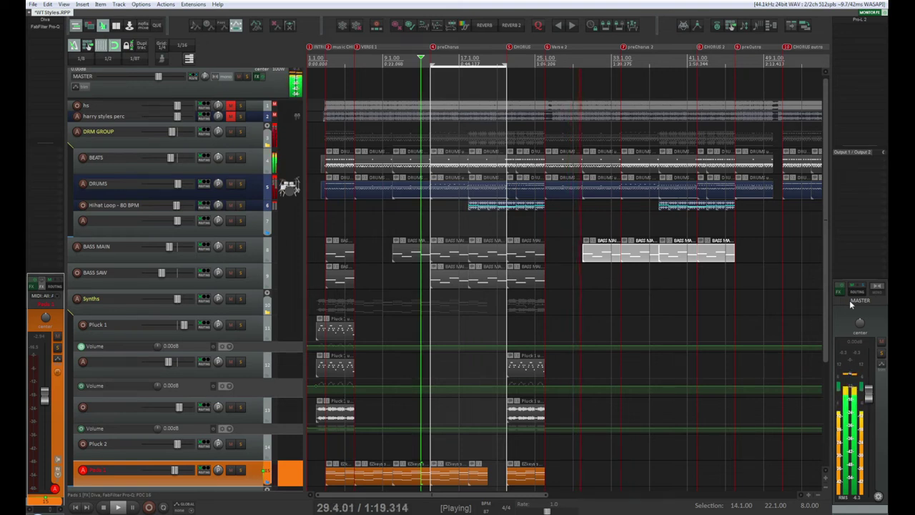
{"action": "scroll", "coordinate": [565, 287], "scroll_direction": "down", "scroll_amount": 5}
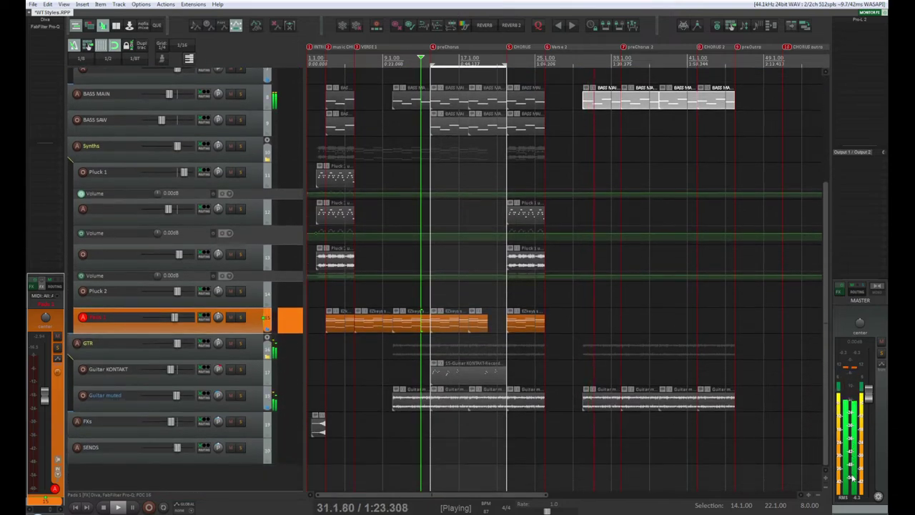
{"action": "scroll", "coordinate": [565, 286], "scroll_direction": "up", "scroll_amount": 1}
{"action": "scroll", "coordinate": [286, 189], "scroll_direction": "up", "scroll_amount": 5}
{"action": "scroll", "coordinate": [286, 189], "scroll_direction": "down", "scroll_amount": 6}
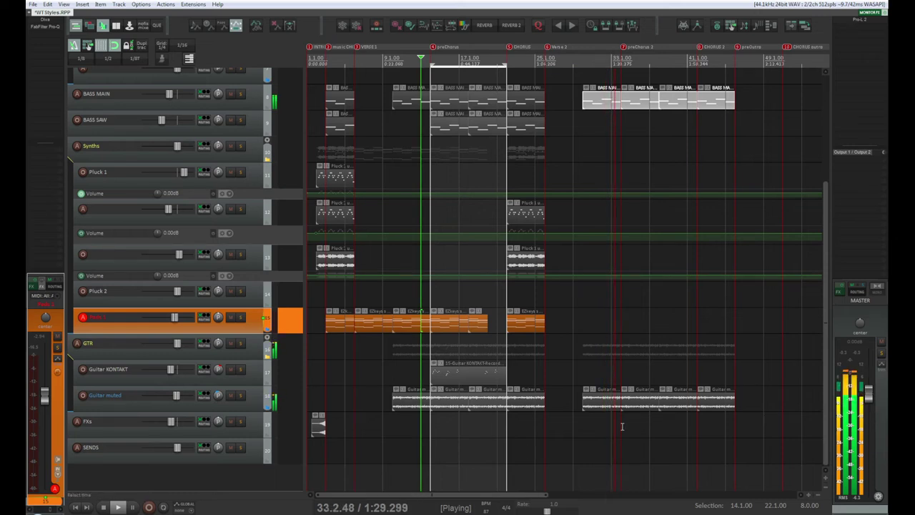
- Copy the riser item at the start of the FXs track so the copy ends at the first CHORUS, bar 22
{"action": "left_click", "coordinate": [319, 427]}
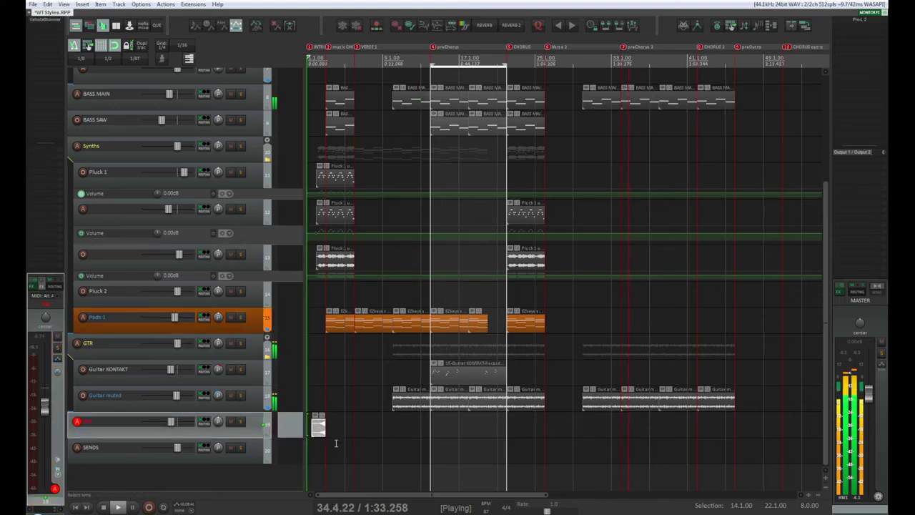
{"action": "scroll", "coordinate": [335, 443], "scroll_direction": "up", "scroll_amount": 3}
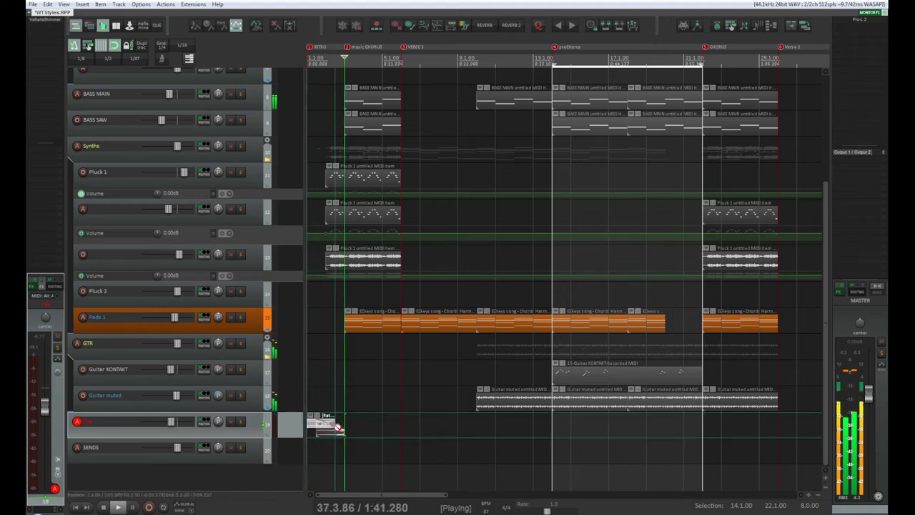
{"action": "left_click_drag", "start_coordinate": [336, 429], "coordinate": [675, 428]}
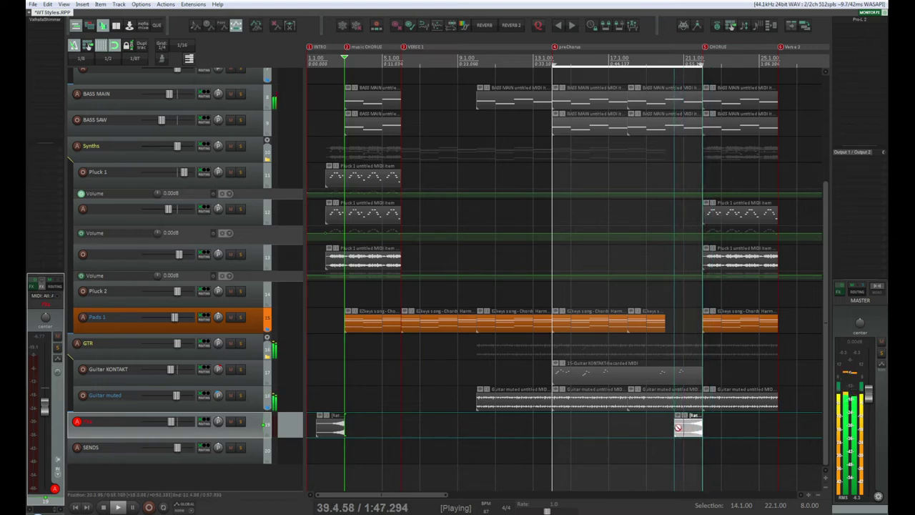
- Audition the copied riser leading into the first chorus from bar 21, and stop playback
{"action": "left_click", "coordinate": [684, 51]}
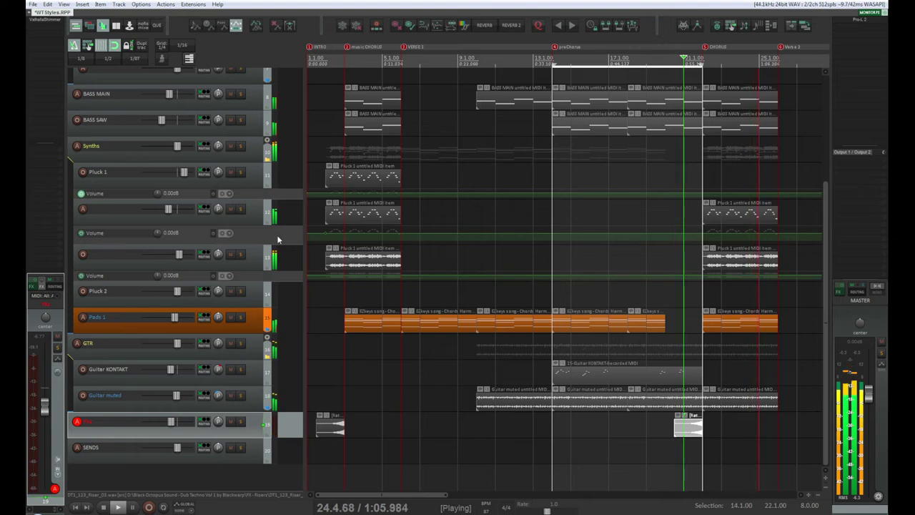
{"action": "key", "text": "space"}
{"action": "key", "text": "space"}
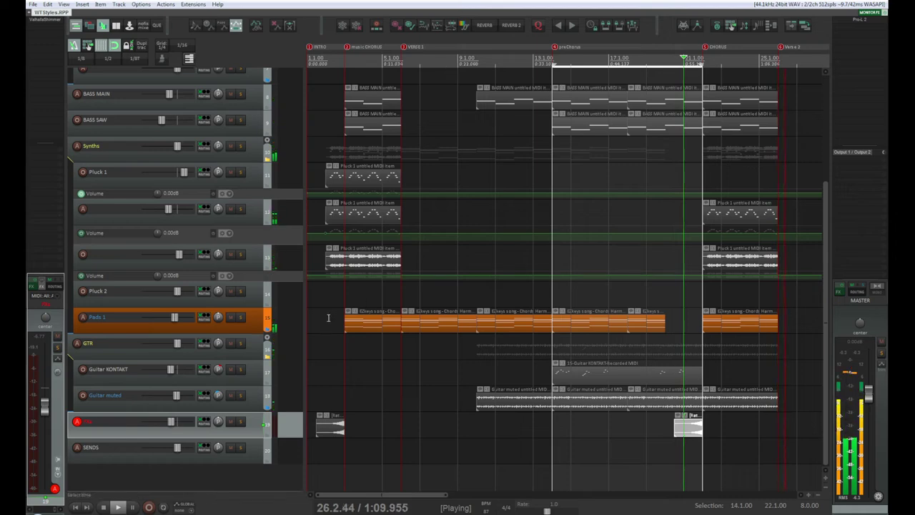
{"action": "key", "text": "space"}
- Play the arrangement from bar 9 with the whole song in view, checking the Pads 1, GTR, Guitar muted and Guitar KONTAKT tracks
{"action": "left_click_drag", "start_coordinate": [387, 494], "coordinate": [491, 498]}
{"action": "scroll", "coordinate": [477, 356], "scroll_direction": "down", "scroll_amount": 6}
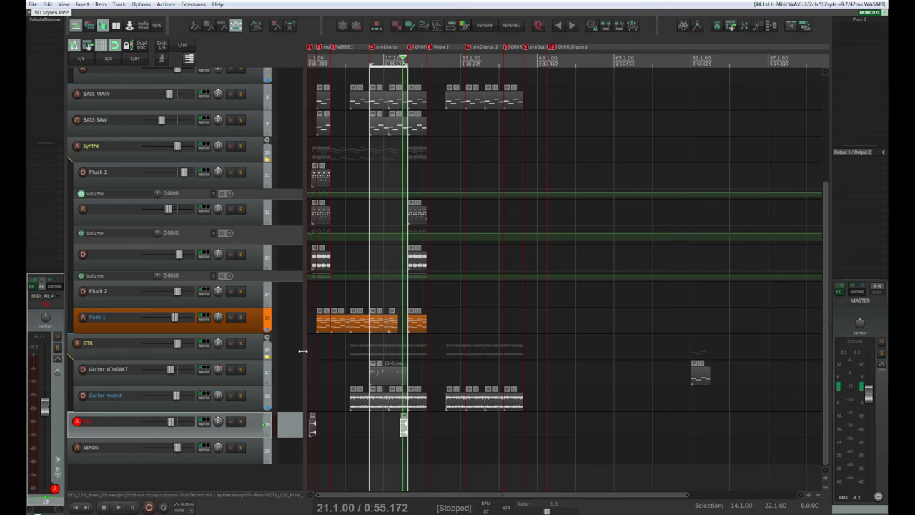
{"action": "left_click", "coordinate": [259, 321]}
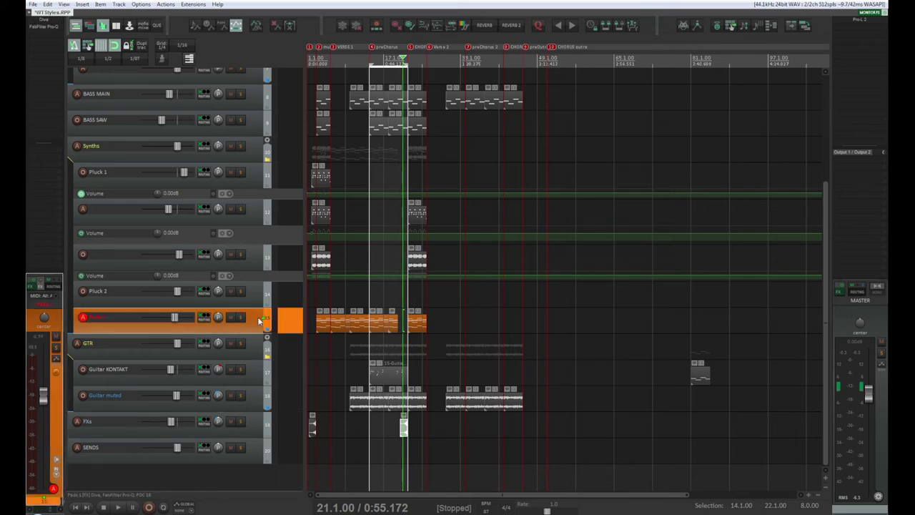
{"action": "left_click", "coordinate": [315, 58]}
{"action": "left_click", "coordinate": [347, 56]}
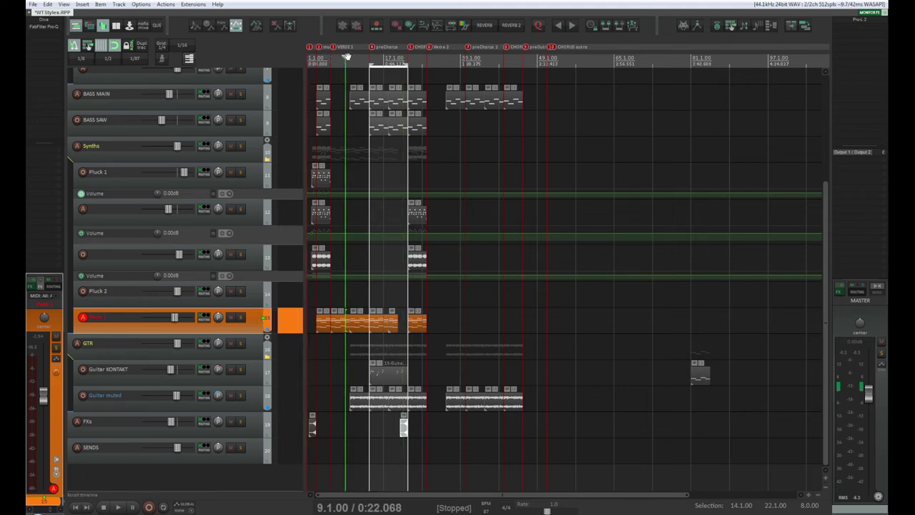
{"action": "key", "text": "space"}
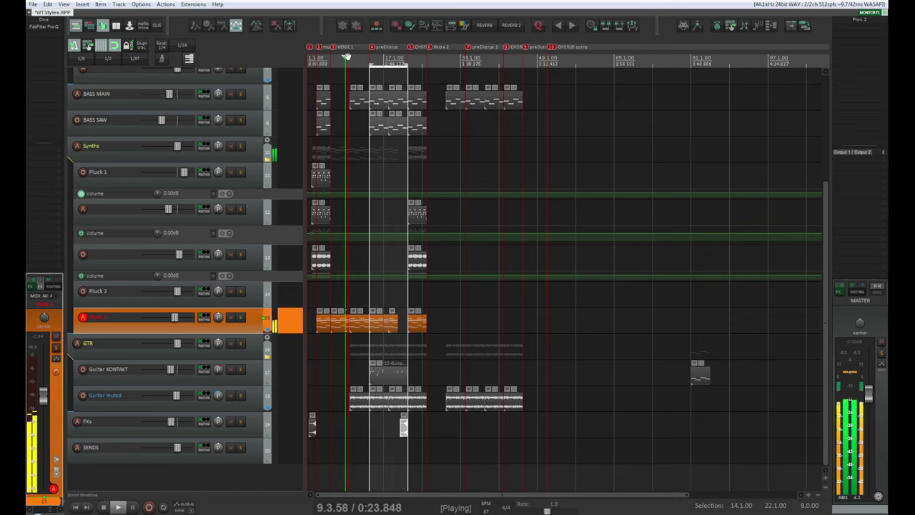
{"action": "left_click", "coordinate": [253, 349]}
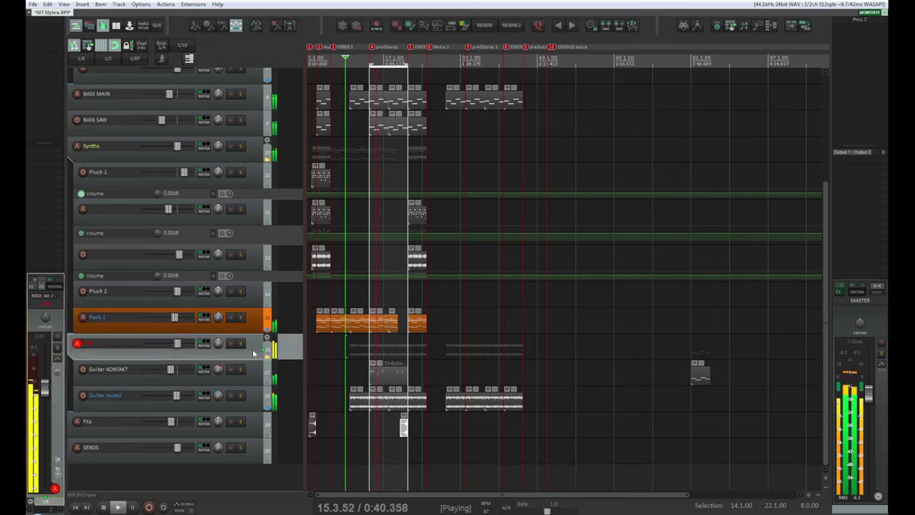
{"action": "left_click", "coordinate": [253, 394]}
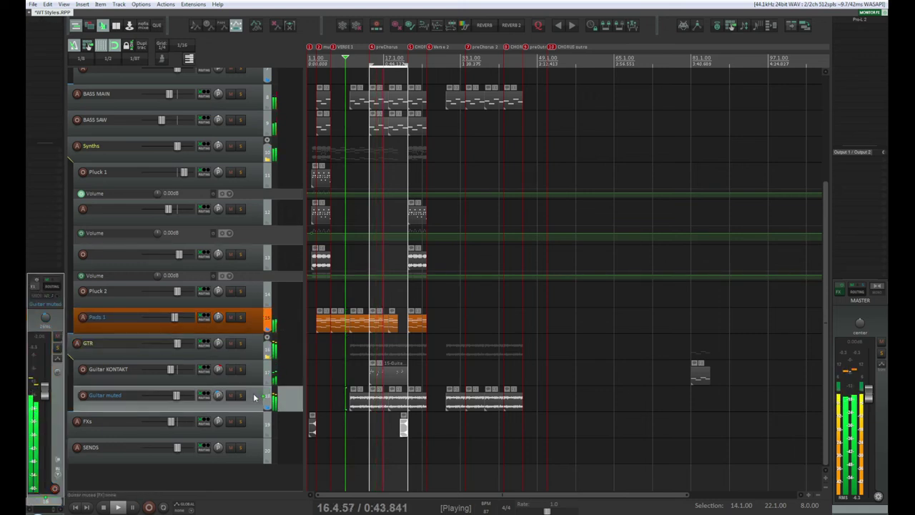
{"action": "left_click", "coordinate": [254, 377]}
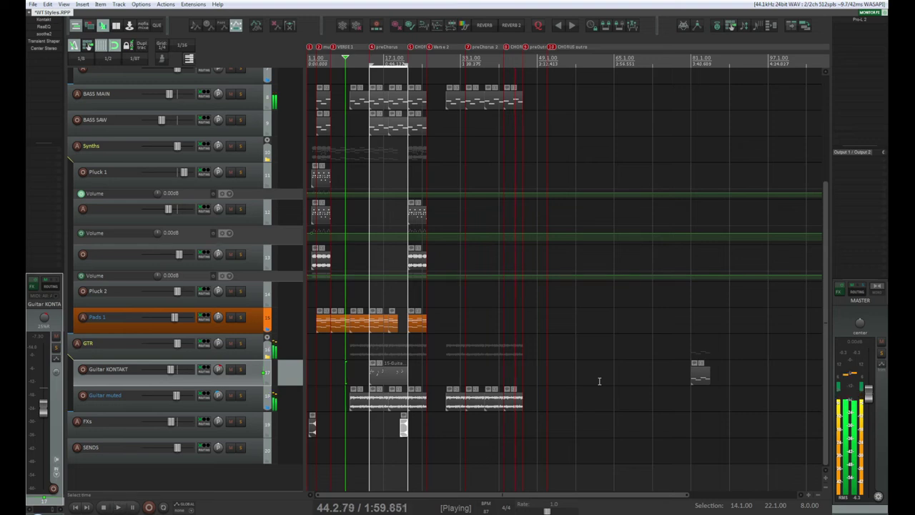
- Replay the arrangement from bar 9 while reviewing all tracks from the master and drums down to SENDS
{"action": "key", "text": "space"}
{"action": "key", "text": "space"}
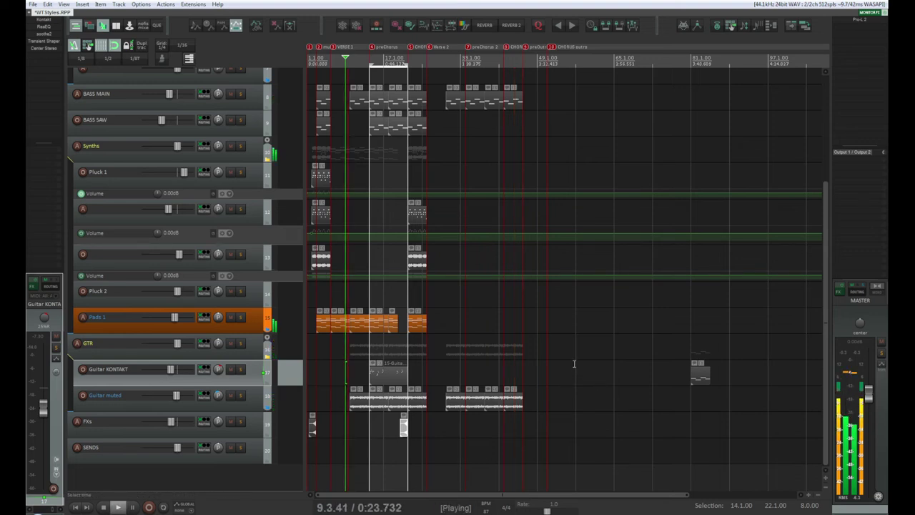
{"action": "key", "text": "space"}
{"action": "key", "text": "space"}
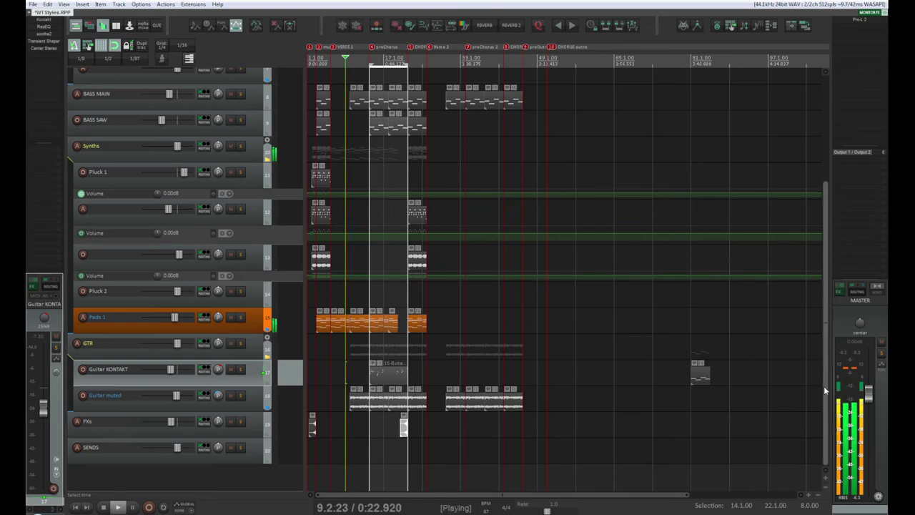
{"action": "scroll", "coordinate": [822, 384], "scroll_direction": "up", "scroll_amount": 3}
{"action": "scroll", "coordinate": [822, 383], "scroll_direction": "down", "scroll_amount": 3}
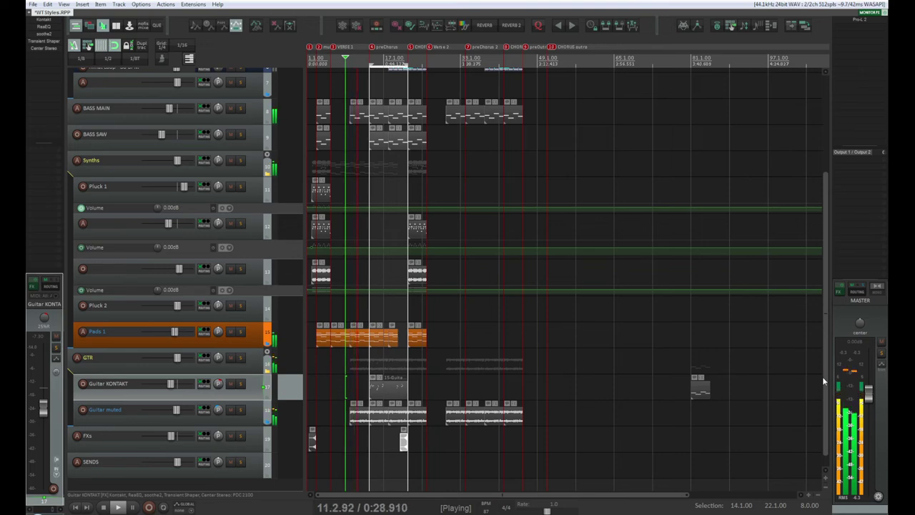
{"action": "left_click_drag", "start_coordinate": [827, 387], "coordinate": [831, 266]}
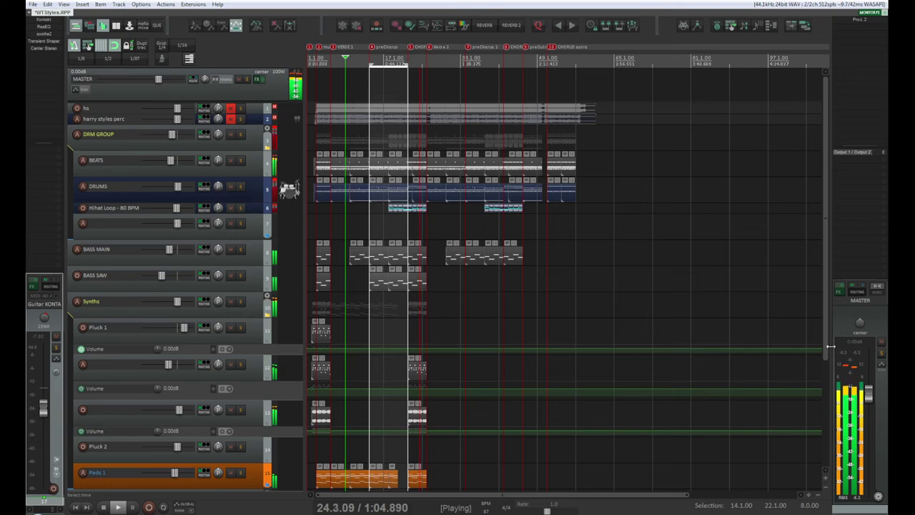
{"action": "left_click_drag", "start_coordinate": [826, 340], "coordinate": [828, 458]}
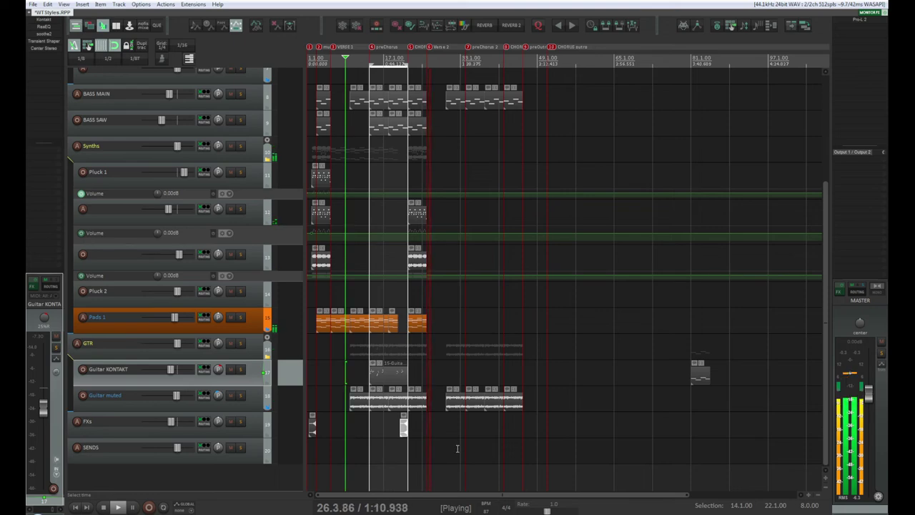
- Copy the riser before the first chorus along the FXs track so the copy ends at Verse 2, bar 26
{"action": "scroll", "coordinate": [406, 443], "scroll_direction": "up", "scroll_amount": 3}
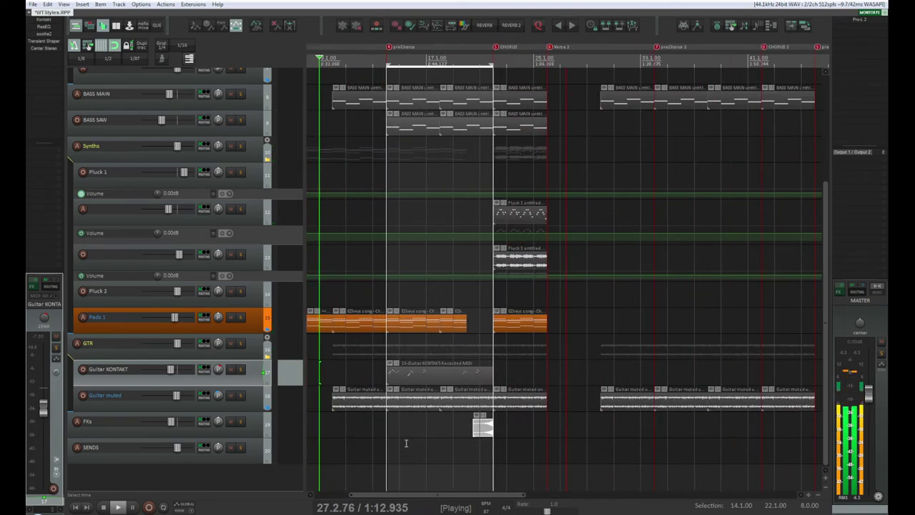
{"action": "scroll", "coordinate": [406, 443], "scroll_direction": "up", "scroll_amount": 3}
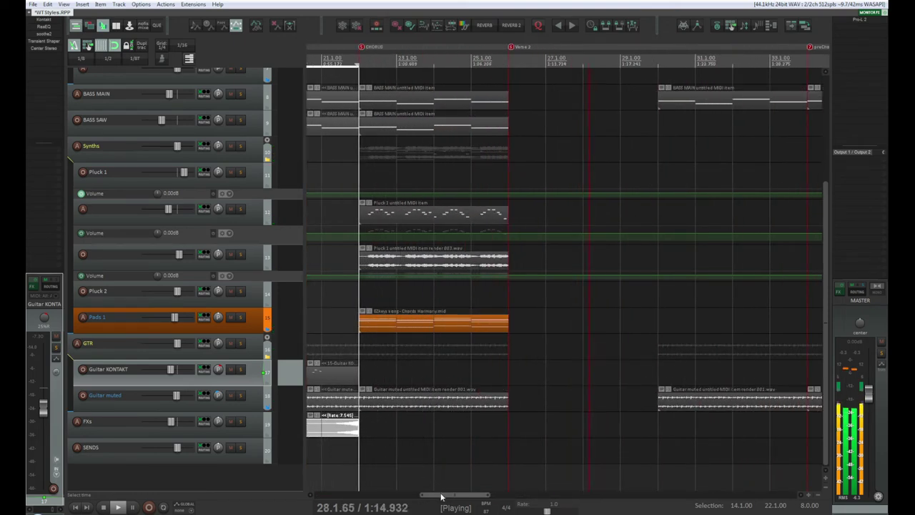
{"action": "left_click", "coordinate": [334, 432]}
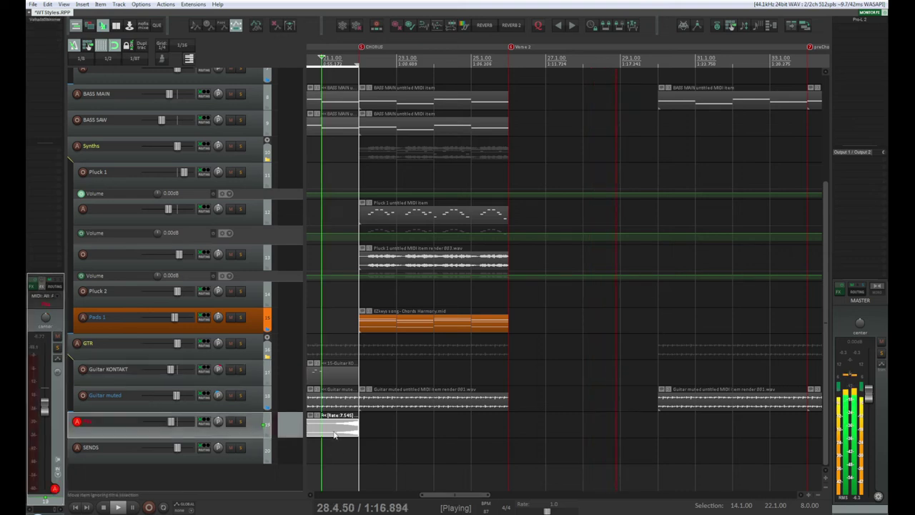
{"action": "left_click_drag", "start_coordinate": [334, 434], "coordinate": [497, 436]}
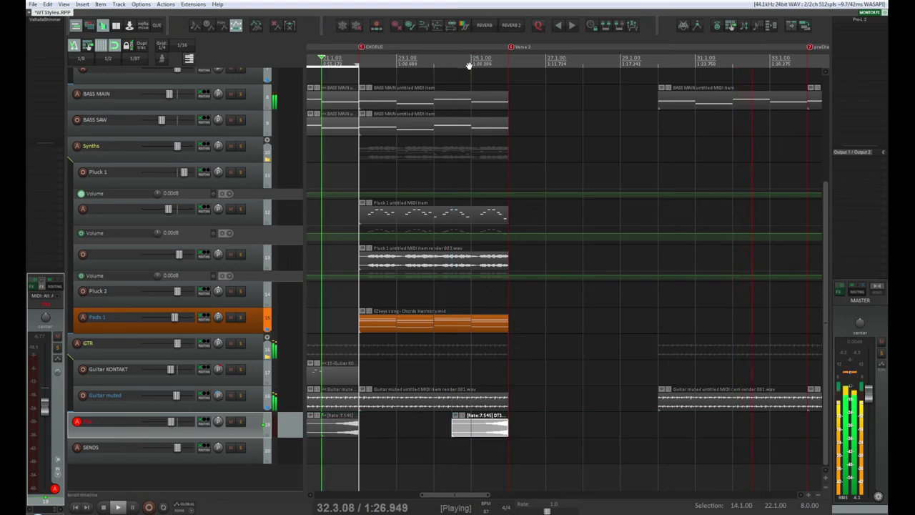
- Play the transition into Verse 2 from bar 25 to hear the copied riser
{"action": "left_click", "coordinate": [471, 63]}
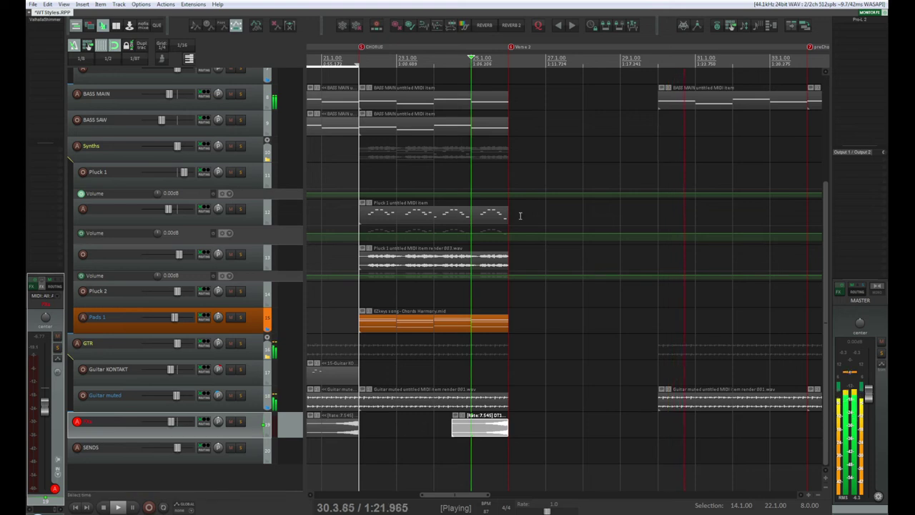
{"action": "key", "text": "space"}
{"action": "key", "text": "space"}
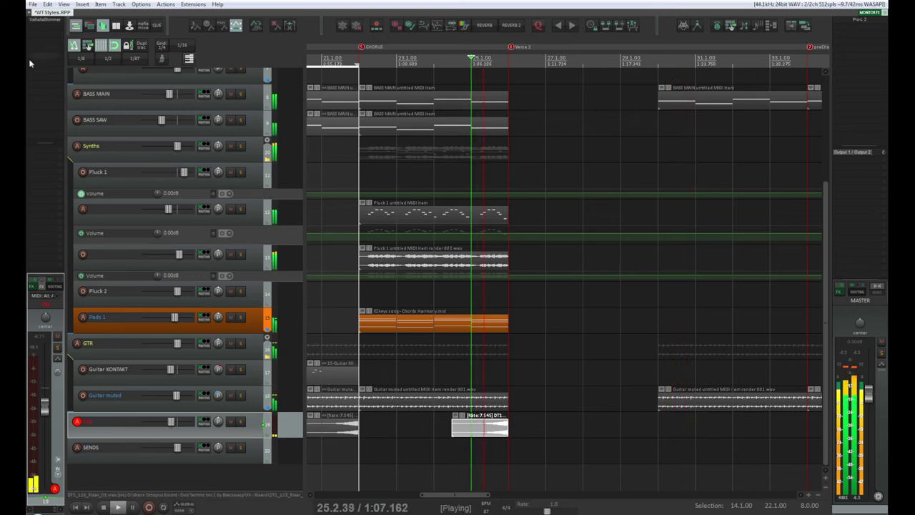
- Open ValhallaShimmer on the FXs track and raise its low cut to 340 while playing from bar 25
{"action": "key", "text": "f"}
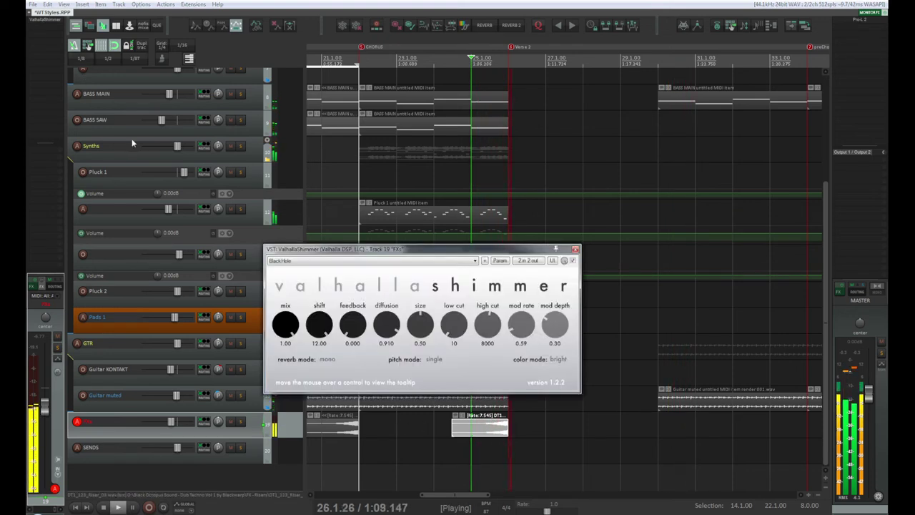
{"action": "key", "text": "space"}
{"action": "key", "text": "space"}
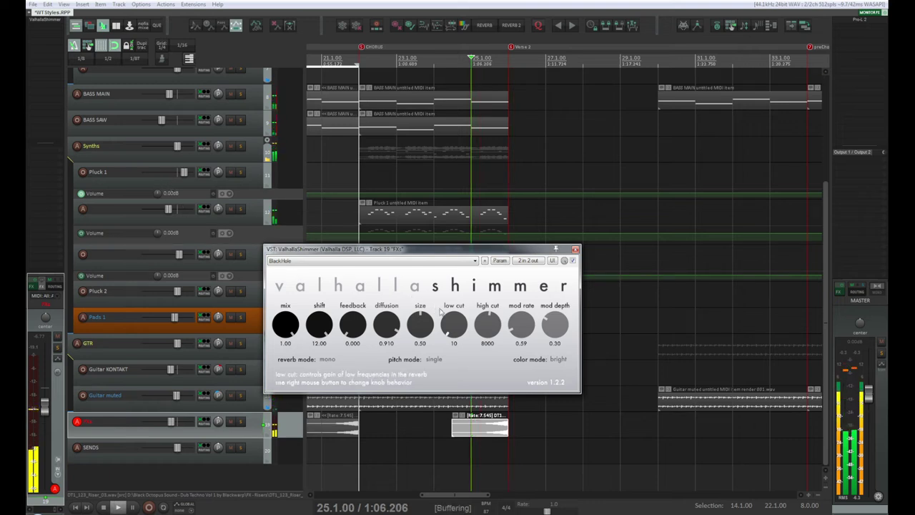
{"action": "left_click_drag", "start_coordinate": [458, 330], "coordinate": [452, 322]}
{"action": "left_click_drag", "start_coordinate": [452, 319], "coordinate": [453, 313]}
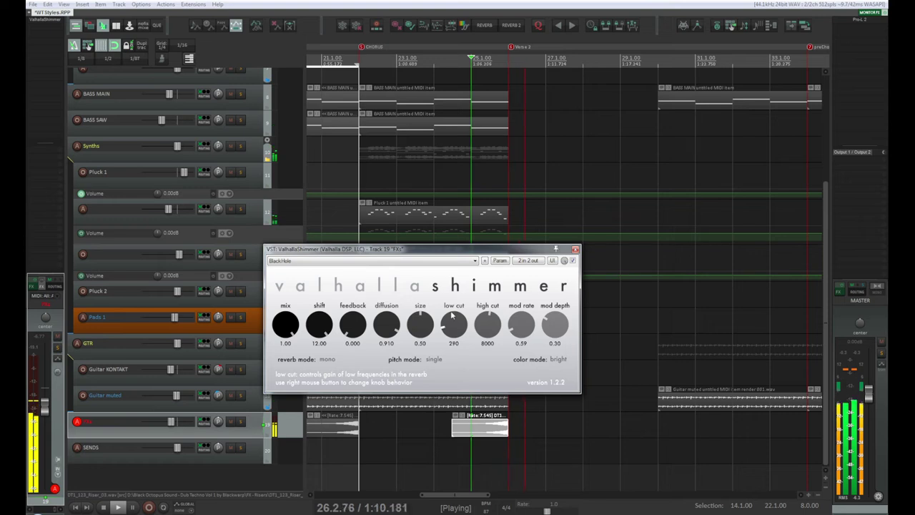
- Solo the FXs track and restart playback from bar 25 to hear the riser's reverb alone
{"action": "key", "text": "space"}
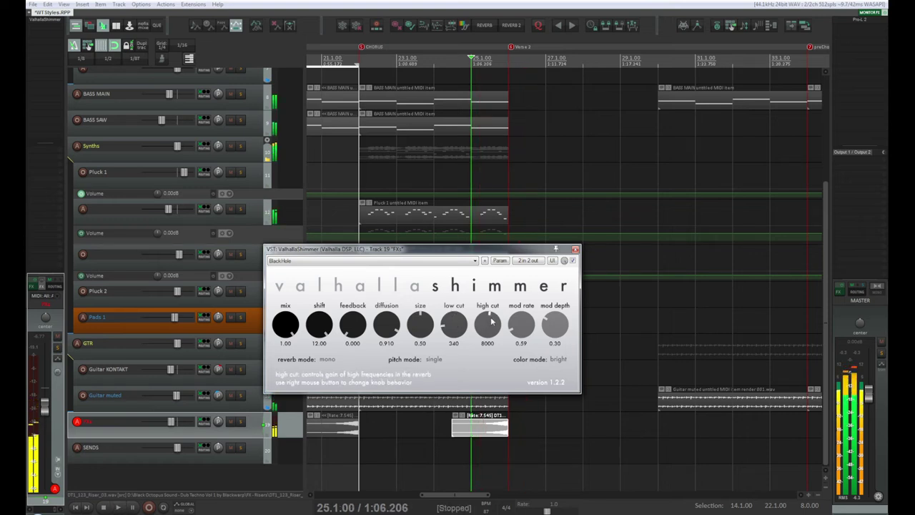
{"action": "key", "text": "space"}
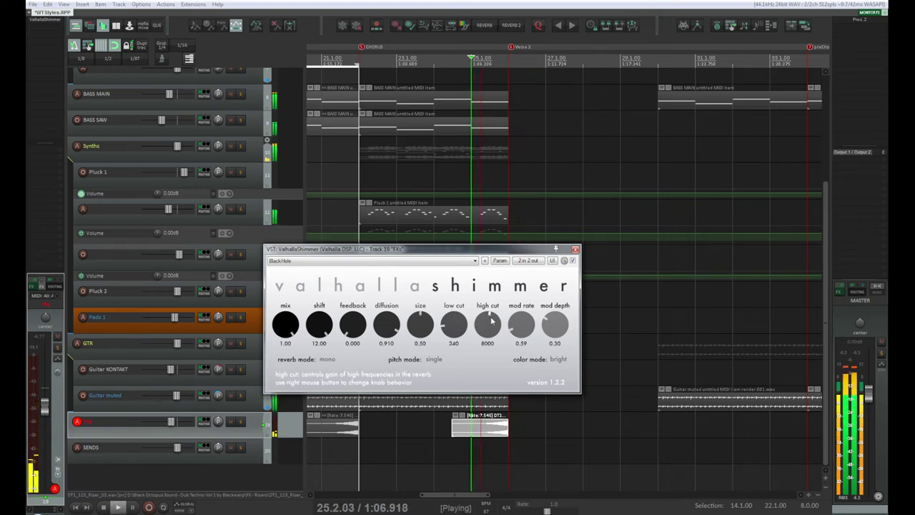
{"action": "key", "text": "space"}
{"action": "left_click", "coordinate": [242, 423]}
{"action": "key", "text": "space"}
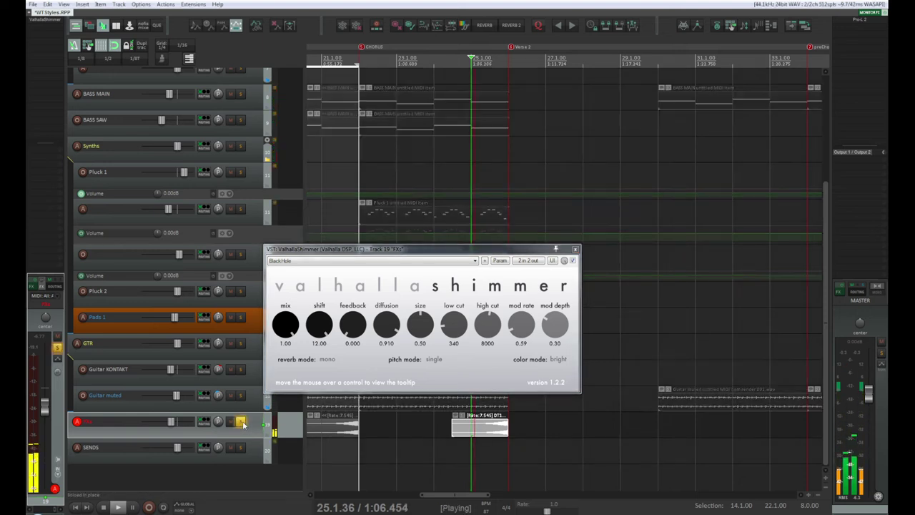
- Set the ValhallaShimmer high cut to 6920 by ear and change its reverb mode to smallStereo
{"action": "left_click_drag", "start_coordinate": [503, 322], "coordinate": [493, 292]}
{"action": "key", "text": "space"}
{"action": "key", "text": "space"}
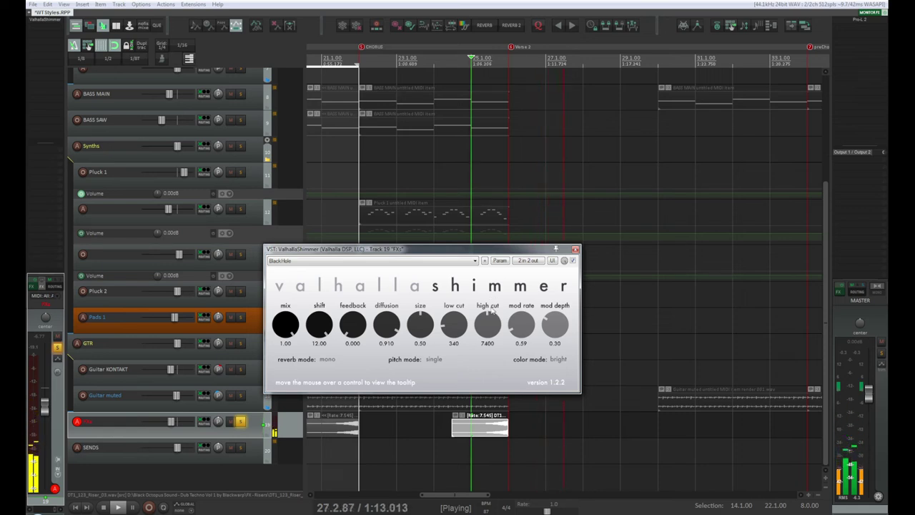
{"action": "left_click_drag", "start_coordinate": [491, 322], "coordinate": [494, 254]}
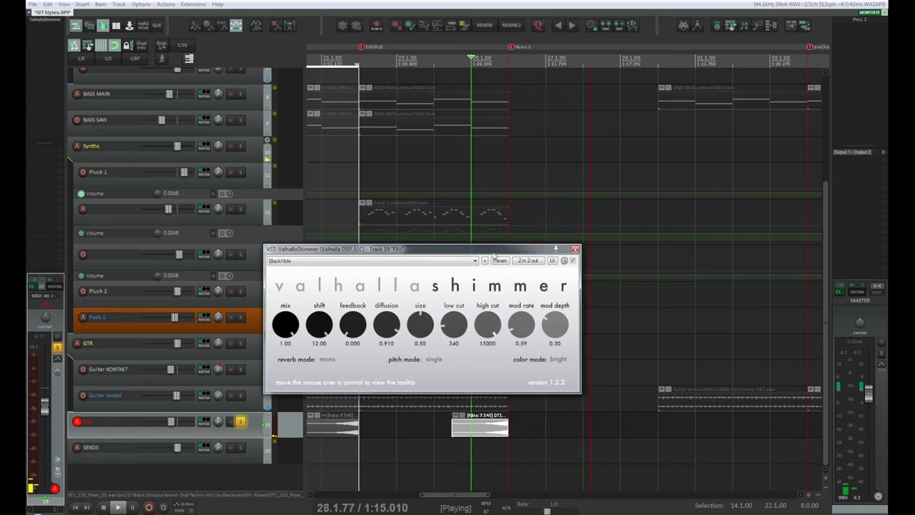
{"action": "left_click_drag", "start_coordinate": [493, 306], "coordinate": [500, 338]}
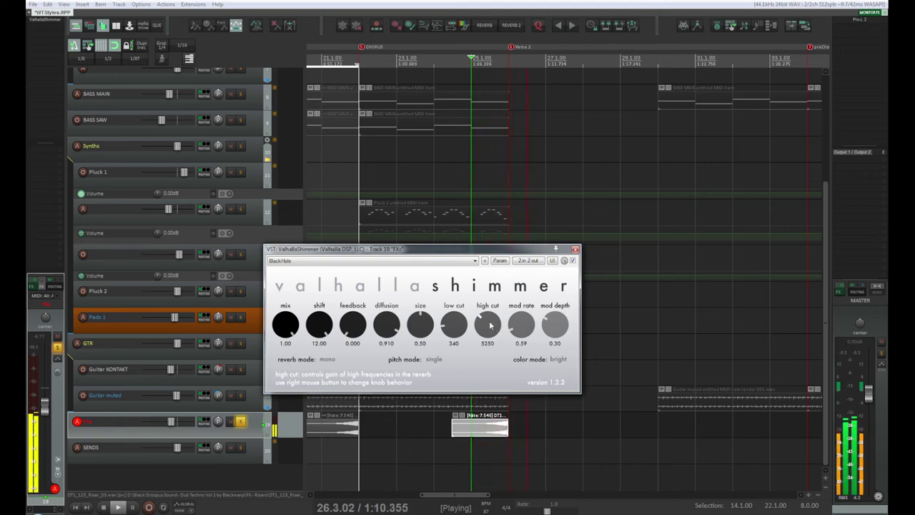
{"action": "left_click_drag", "start_coordinate": [499, 337], "coordinate": [494, 291]}
{"action": "left_click_drag", "start_coordinate": [489, 326], "coordinate": [489, 344]}
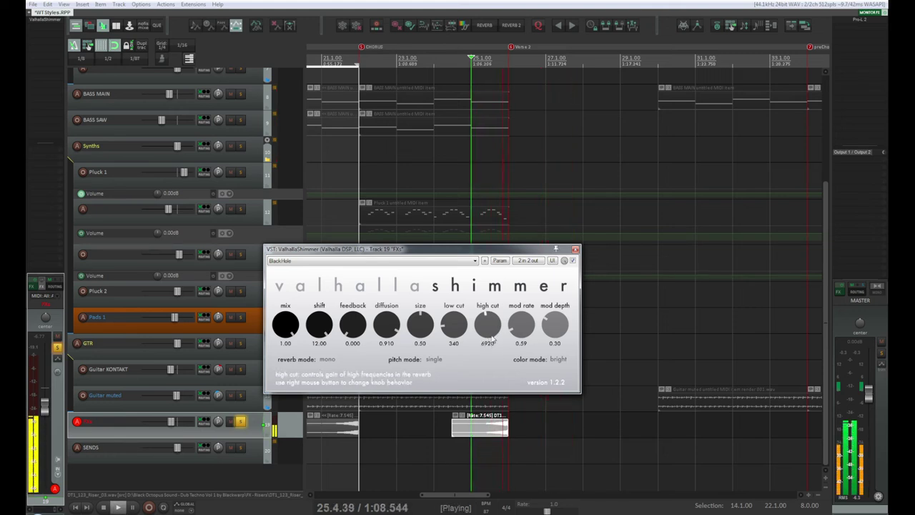
{"action": "left_click", "coordinate": [327, 360]}
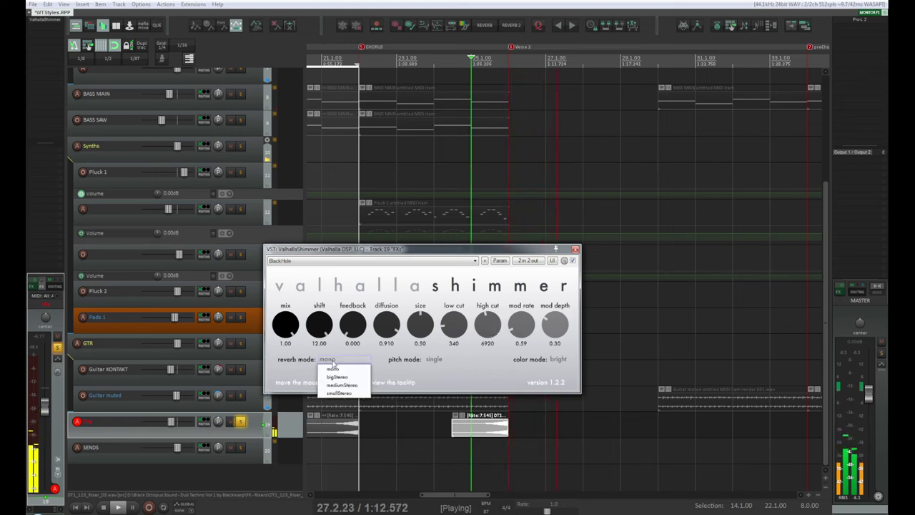
{"action": "left_click", "coordinate": [343, 393]}
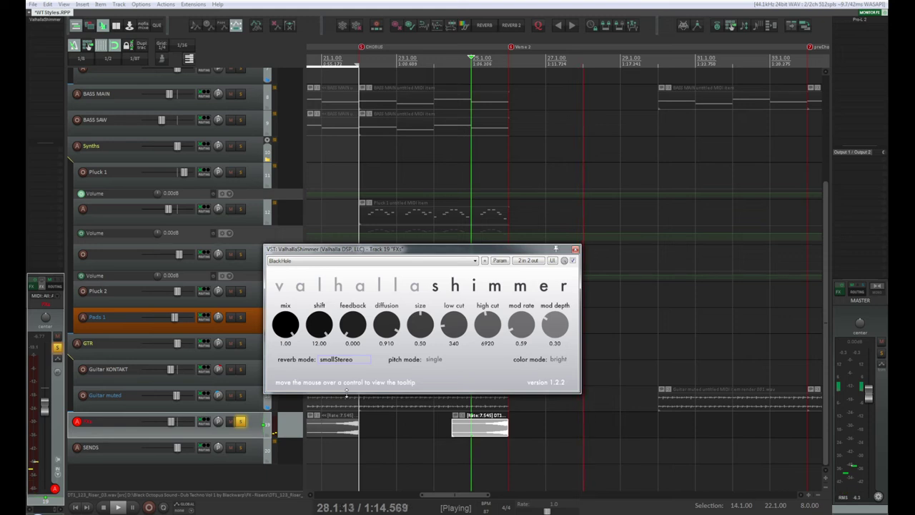
- Audition the riser from bar 25 with the current reverb mode, then change ValhallaShimmer's reverb mode to mediumStereo and replay it
{"action": "key", "text": "space"}
{"action": "key", "text": "space"}
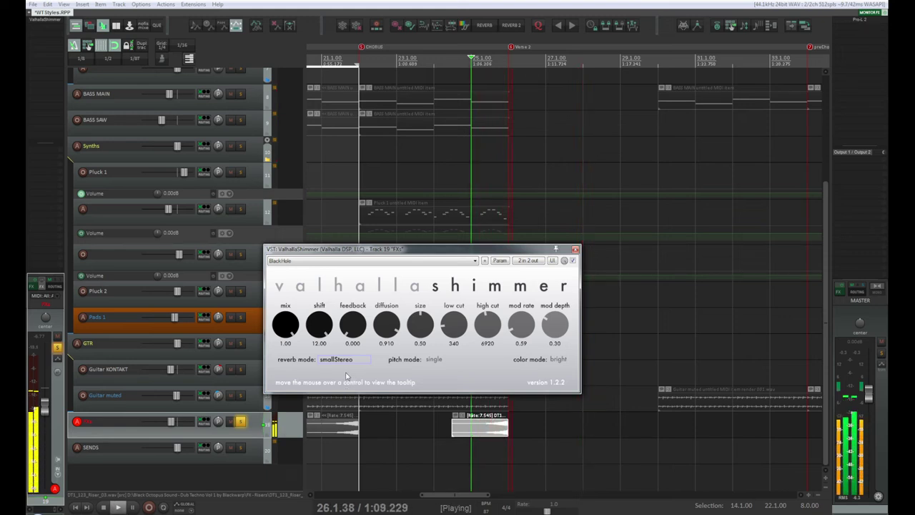
{"action": "left_click", "coordinate": [347, 360]}
{"action": "left_click", "coordinate": [352, 387]}
{"action": "key", "text": "space"}
{"action": "key", "text": "space"}
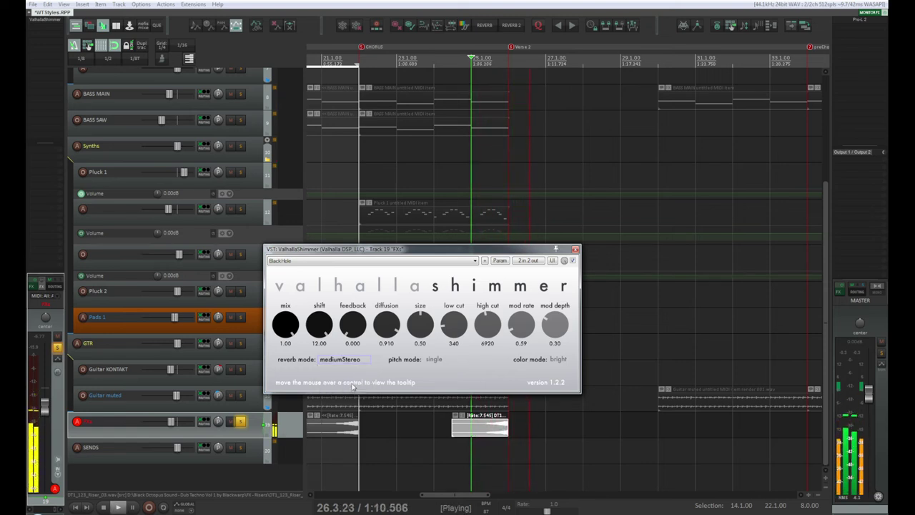
- Compare the bigStereo reverb mode during playback, return ValhallaShimmer to mediumStereo and close the plug-in
{"action": "left_click", "coordinate": [339, 359]}
{"action": "left_click", "coordinate": [355, 380]}
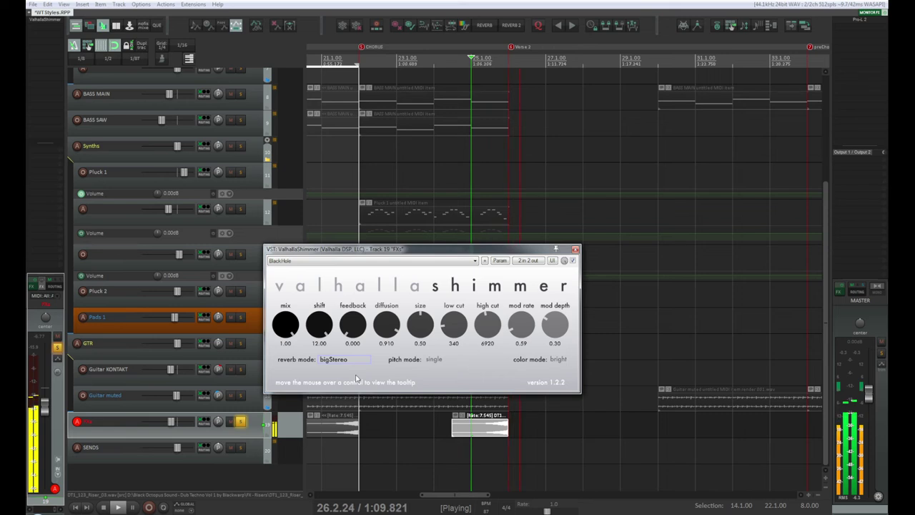
{"action": "left_click", "coordinate": [347, 360]}
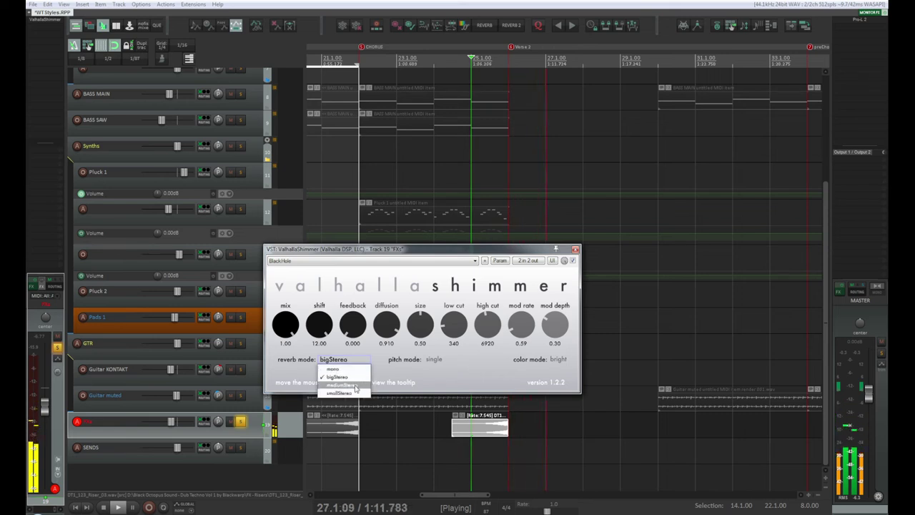
{"action": "left_click", "coordinate": [355, 387]}
{"action": "key", "text": "space"}
{"action": "left_click", "coordinate": [576, 249]}
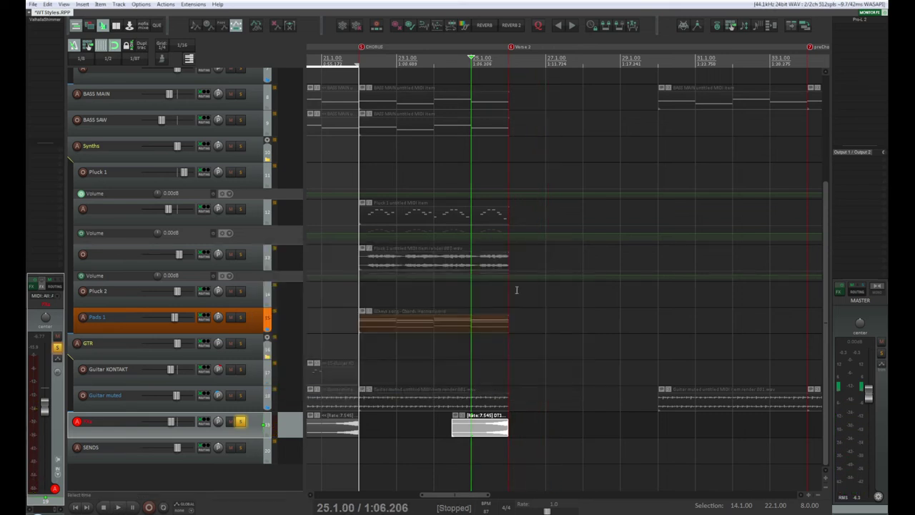
- Unsolo the FXs track and play the riser in the full mix from bar 25
{"action": "key", "text": "space"}
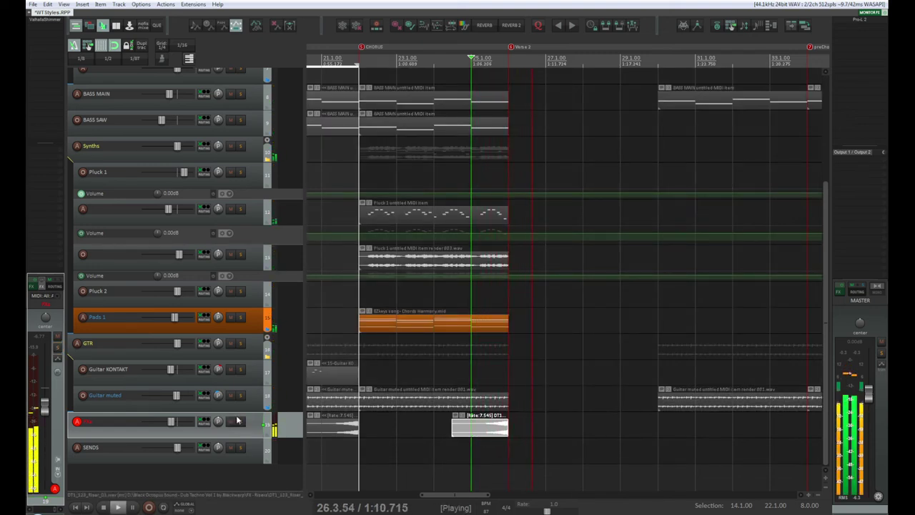
{"action": "scroll", "coordinate": [576, 231], "scroll_direction": "down", "scroll_amount": 5}
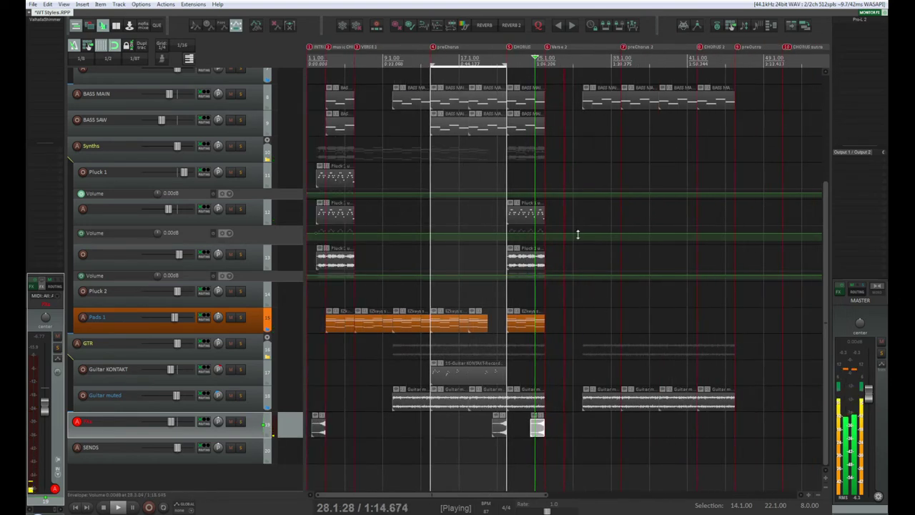
{"action": "key", "text": "space"}
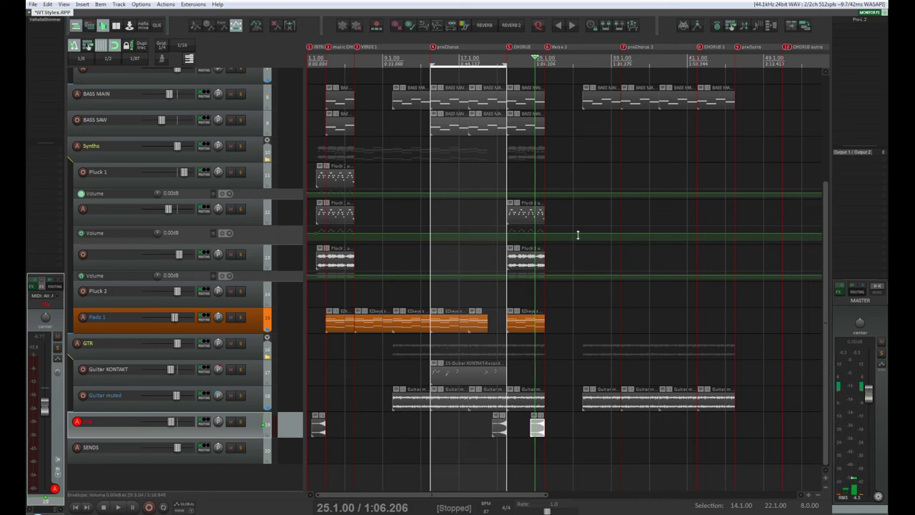
- Check the stream chat in OBS, then return to REAPER and look over the arrangement up to the CHORUS outro section
{"action": "key", "text": "alt+Tab"}
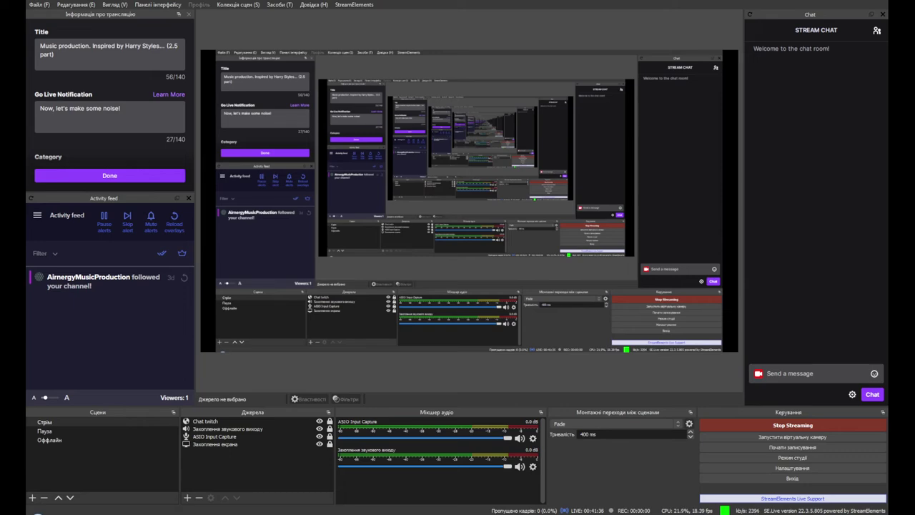
{"action": "key", "text": "alt+Tab"}
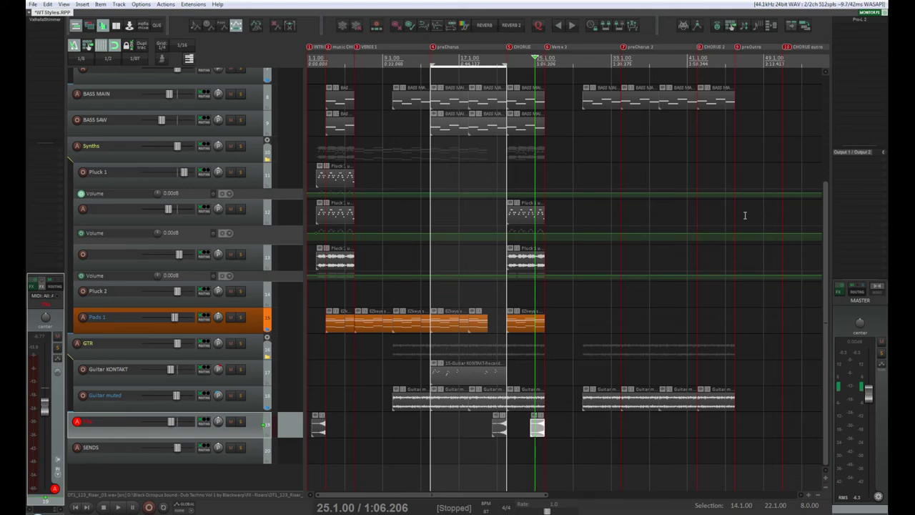
{"action": "left_click_drag", "start_coordinate": [829, 286], "coordinate": [826, 167]}
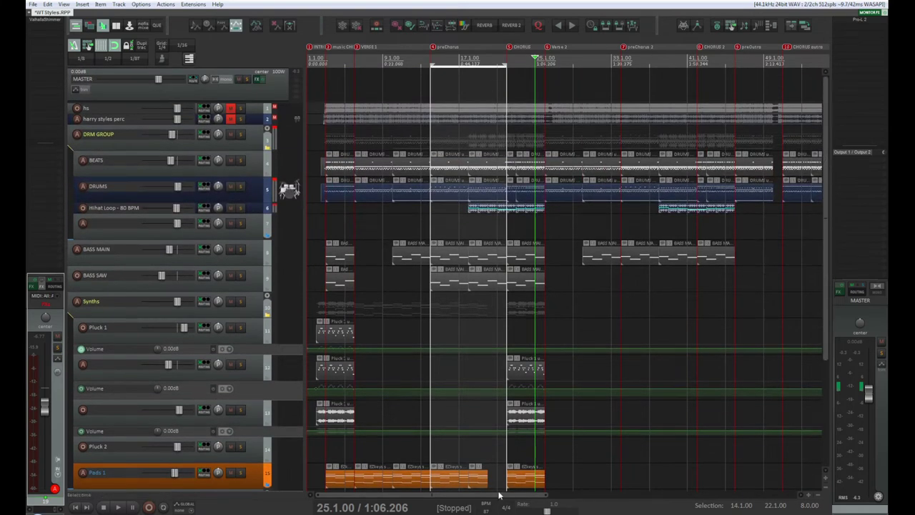
{"action": "left_click_drag", "start_coordinate": [499, 495], "coordinate": [627, 497]}
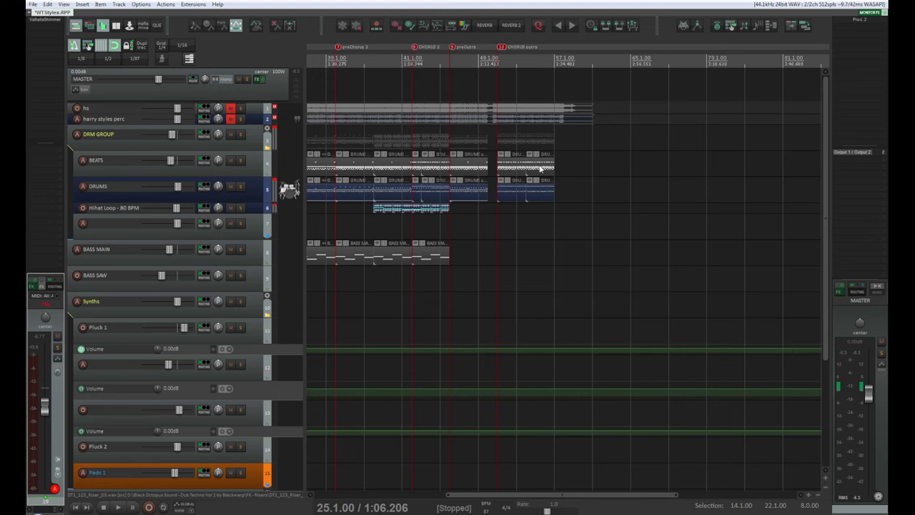
{"action": "left_click_drag", "start_coordinate": [517, 494], "coordinate": [405, 504]}
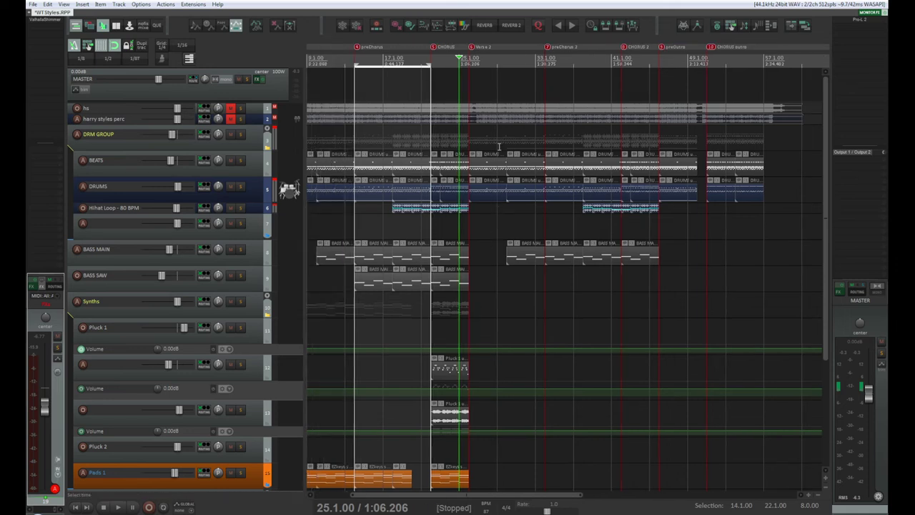
- Play the end of the CHORUS into Verse 2 several times from bar 25 to judge the transition
{"action": "key", "text": "space"}
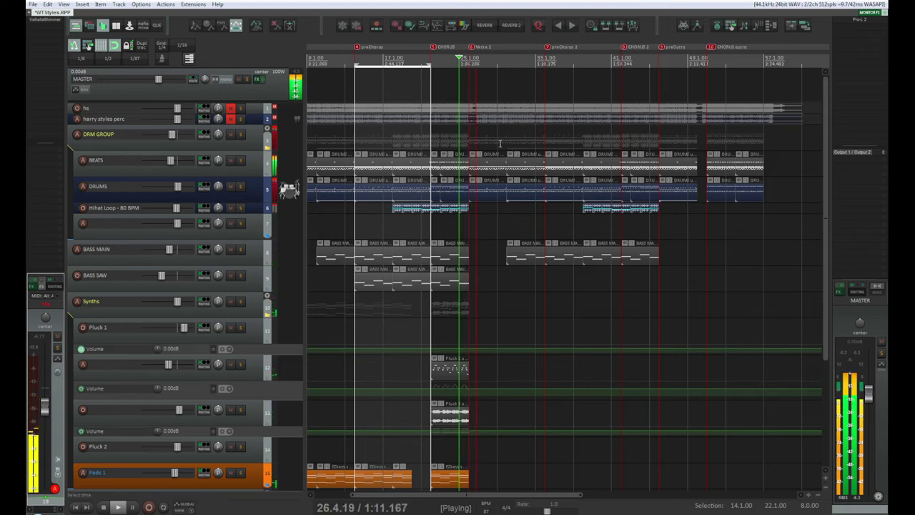
{"action": "key", "text": "space"}
{"action": "key", "text": "space"}
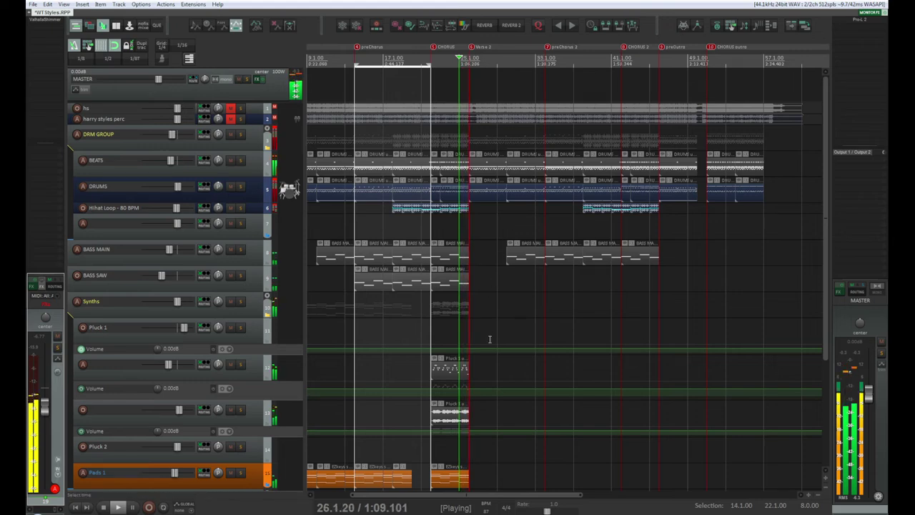
{"action": "scroll", "coordinate": [490, 348], "scroll_direction": "up", "scroll_amount": 2}
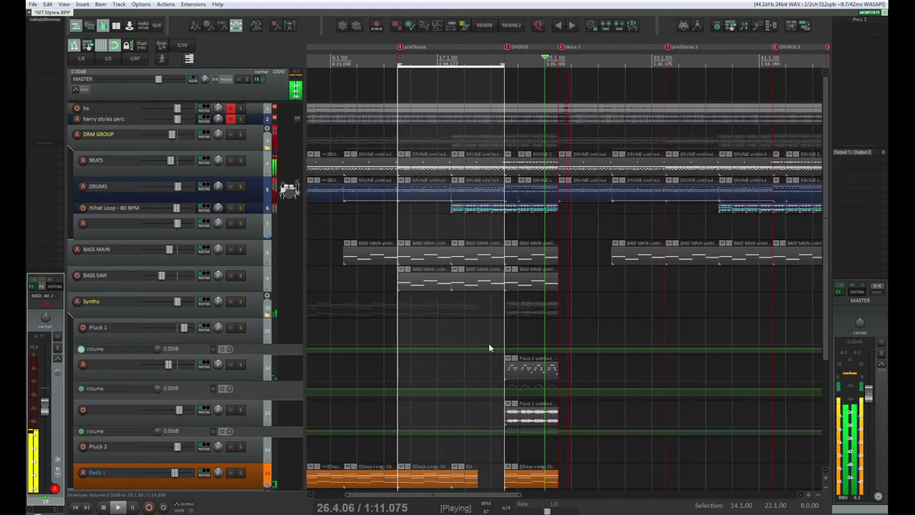
{"action": "key", "text": "space"}
{"action": "key", "text": "space"}
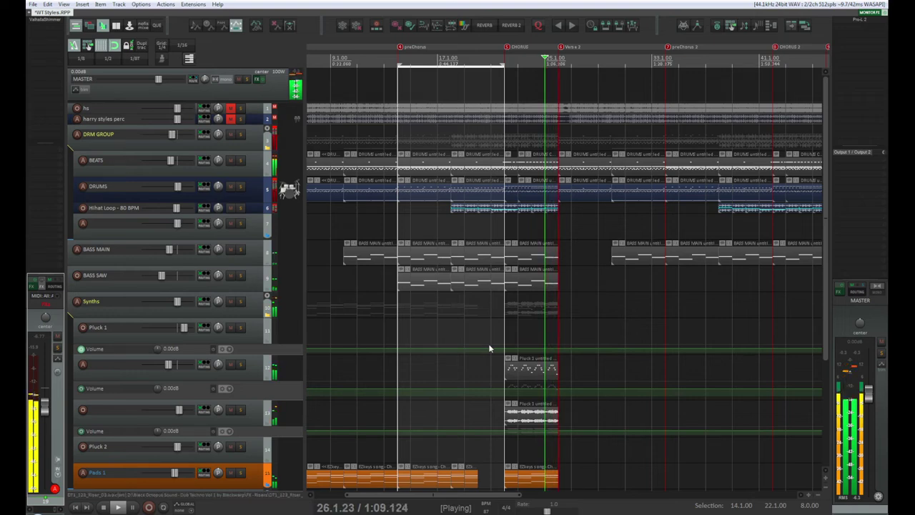
{"action": "key", "text": "space"}
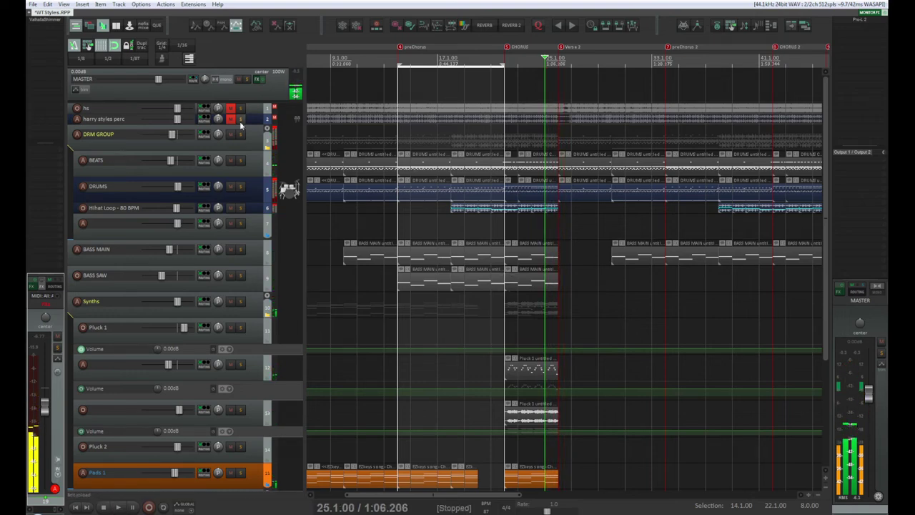
- Solo the harry styles perc reference track and play it from bar 25
{"action": "left_click", "coordinate": [241, 119]}
{"action": "key", "text": "space"}
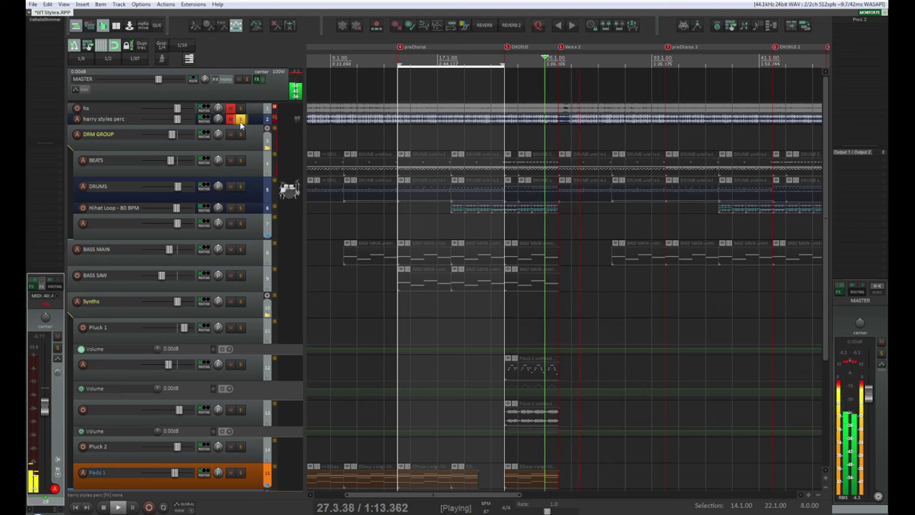
{"action": "key", "text": "space"}
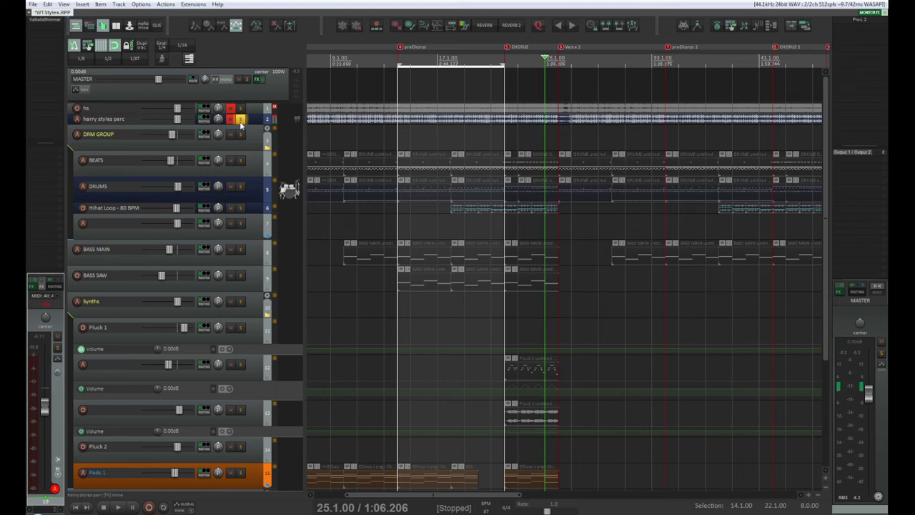
{"action": "left_click", "coordinate": [255, 135]}
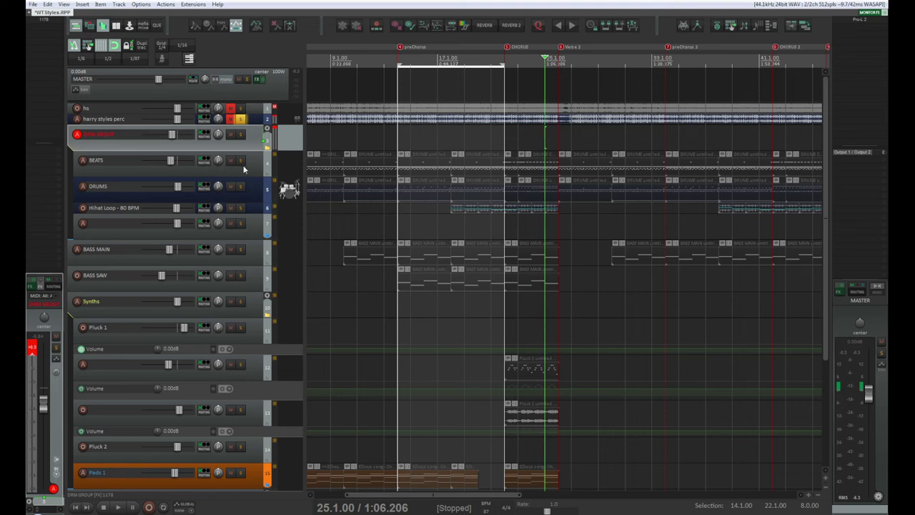
- Try to copy the three BASS SAW items from the preChorus and CHORUS over to preChorus 2
{"action": "scroll", "coordinate": [451, 311], "scroll_direction": "down", "scroll_amount": 3}
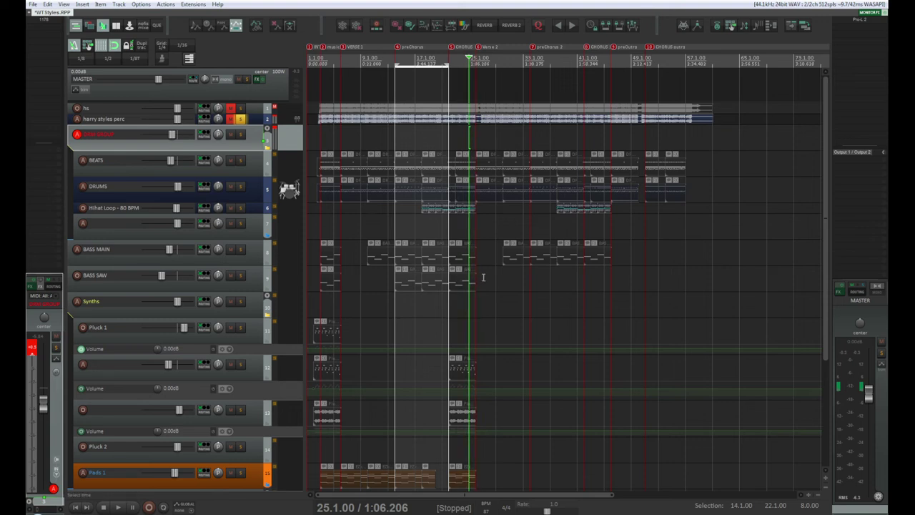
{"action": "left_click", "coordinate": [423, 281]}
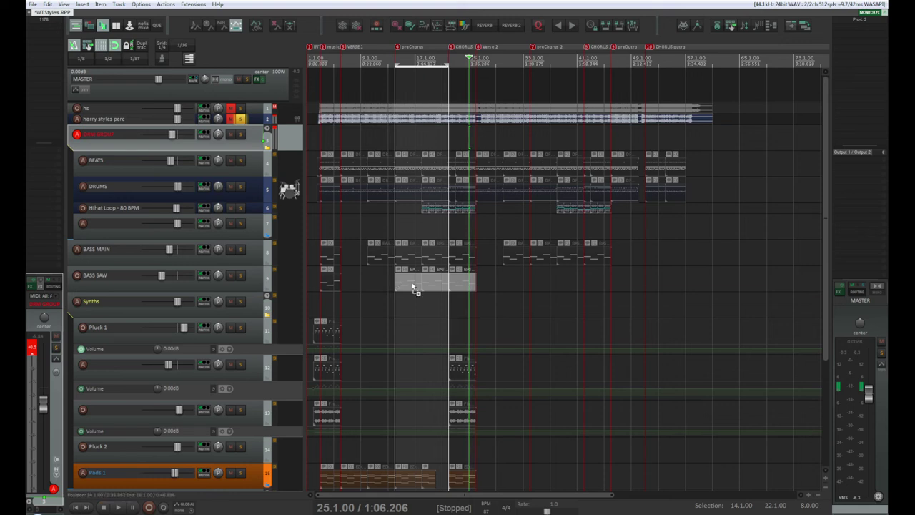
{"action": "left_click_drag", "start_coordinate": [415, 288], "coordinate": [568, 278]}
{"action": "key", "text": "ctrl+z"}
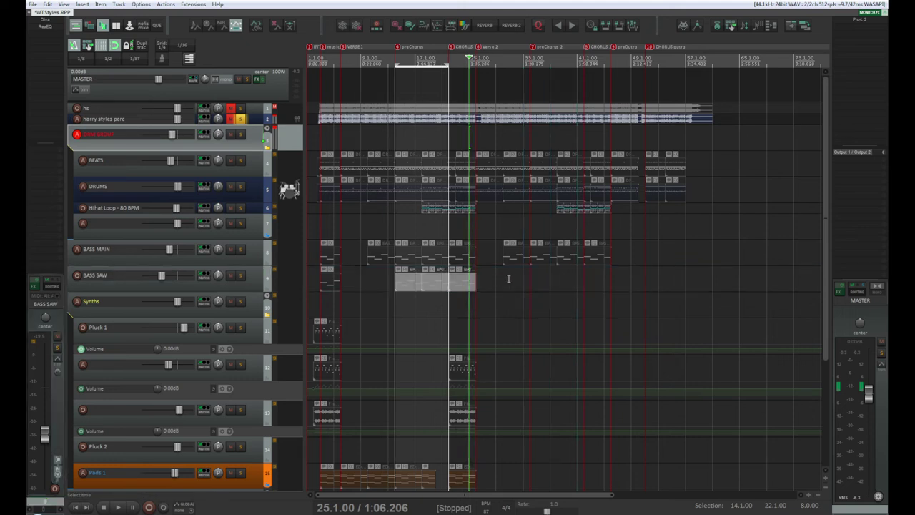
- Copy the two preChorus BASS SAW items into the preChorus 2 section, starting at bar 35
{"action": "scroll", "coordinate": [508, 290], "scroll_direction": "up", "scroll_amount": 3}
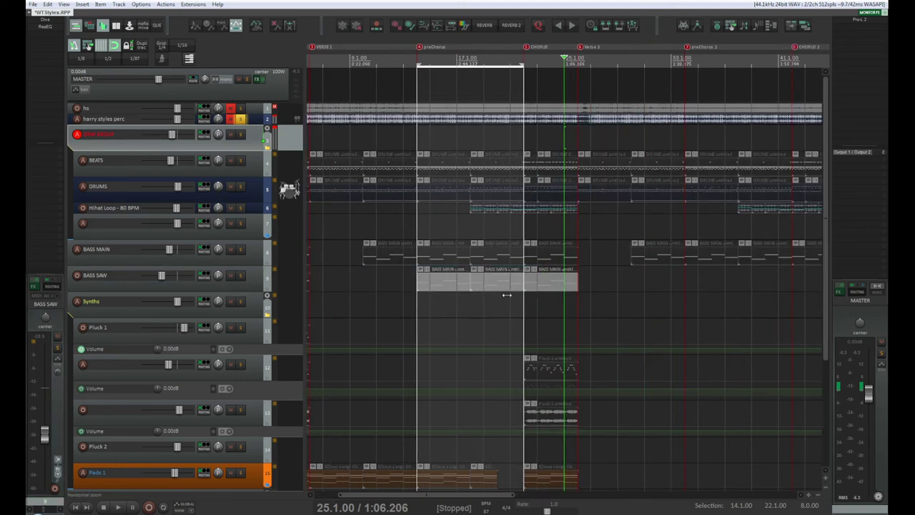
{"action": "left_click", "coordinate": [540, 281]}
{"action": "left_click", "coordinate": [511, 283]}
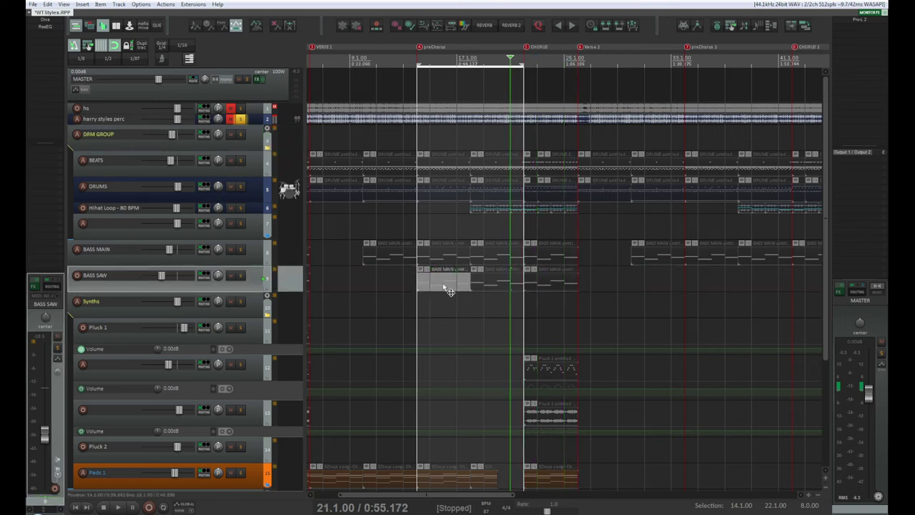
{"action": "left_click", "coordinate": [429, 281]}
{"action": "left_click_drag", "start_coordinate": [599, 278], "coordinate": [713, 286]}
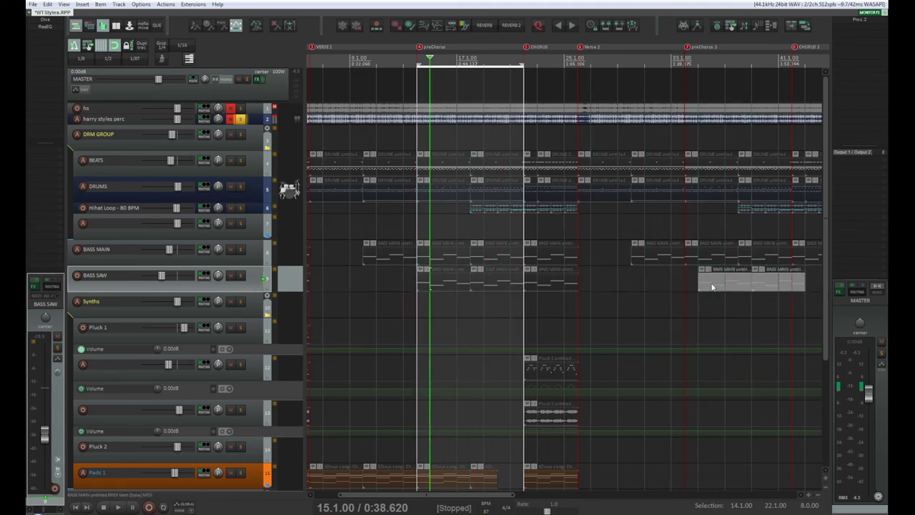
- Duplicate the second copied BASS SAW item directly after itself in the CHORUS 2 section
{"action": "left_click", "coordinate": [456, 282]}
{"action": "left_click", "coordinate": [492, 286]}
{"action": "left_click", "coordinate": [541, 284]}
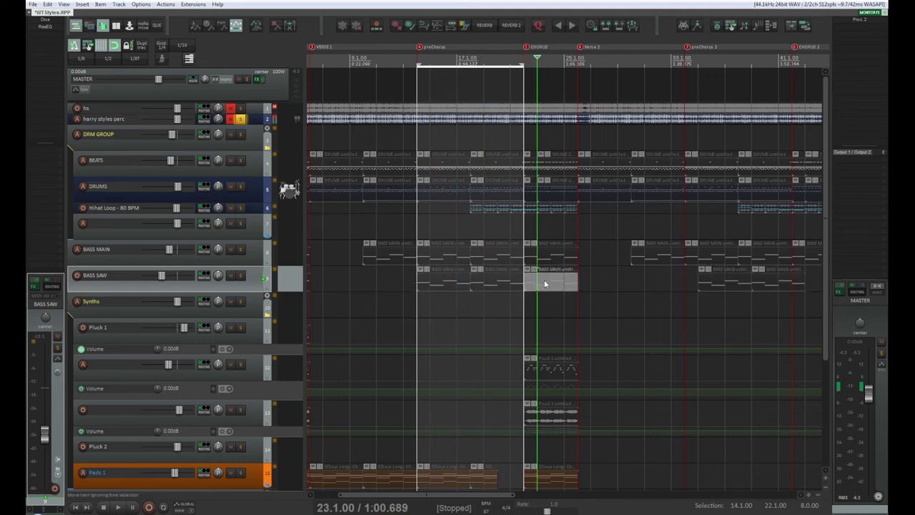
{"action": "mouse_move", "coordinate": [494, 496]}
{"action": "left_mouse_down"}
{"action": "mouse_move", "coordinate": [537, 492]}
{"action": "mouse_move", "coordinate": [511, 492]}
{"action": "left_mouse_up"}
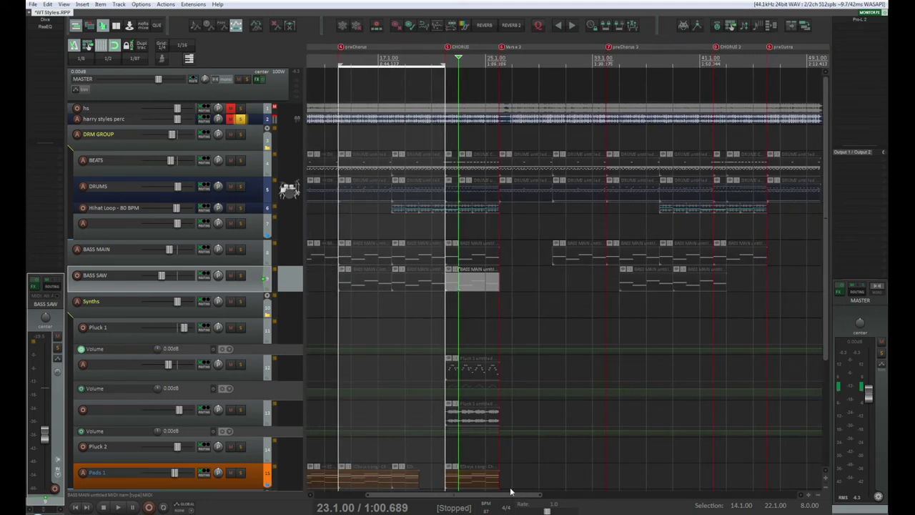
{"action": "left_click", "coordinate": [701, 286]}
{"action": "key", "text": "ctrl+v"}
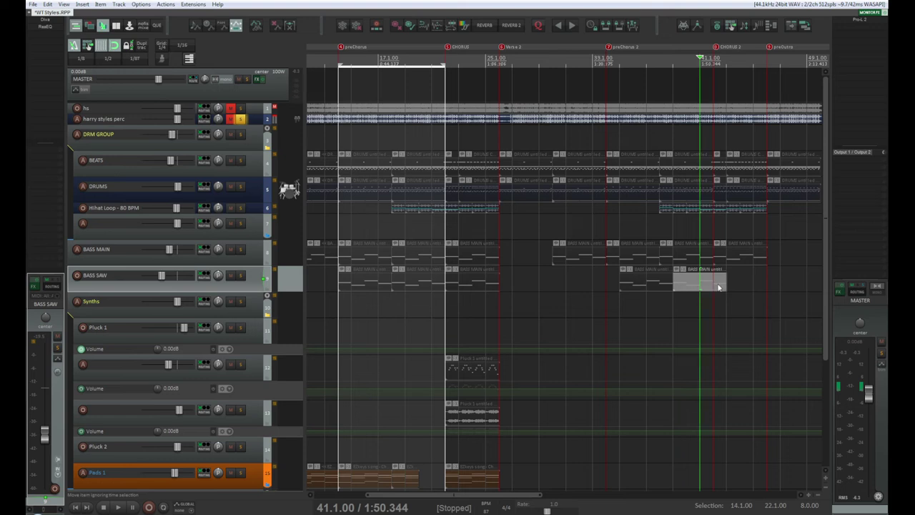
{"action": "left_click_drag", "start_coordinate": [719, 286], "coordinate": [759, 289]}
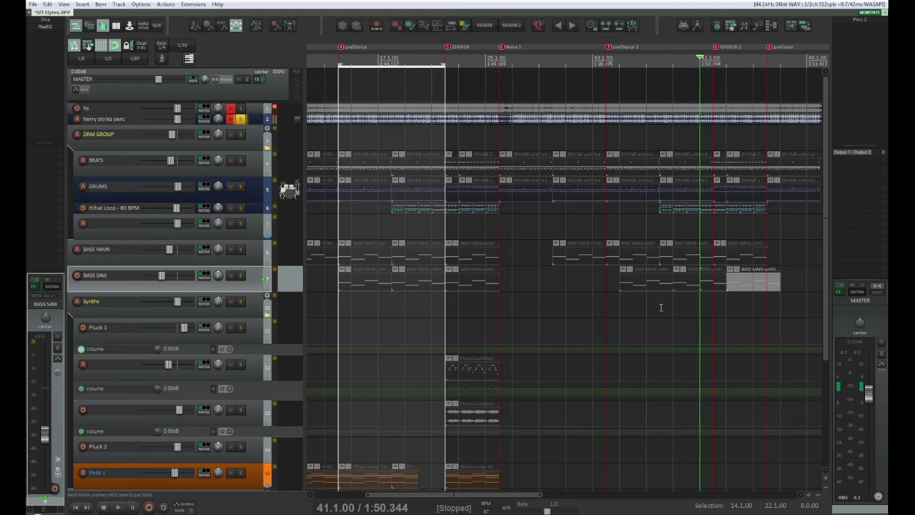
- Compare the original BASS SAW items with the copies in preChorus 2 and CHORUS 2, checking their alignment with the section markers
{"action": "left_click", "coordinate": [347, 283]}
{"action": "left_click_drag", "start_coordinate": [409, 281], "coordinate": [478, 282]}
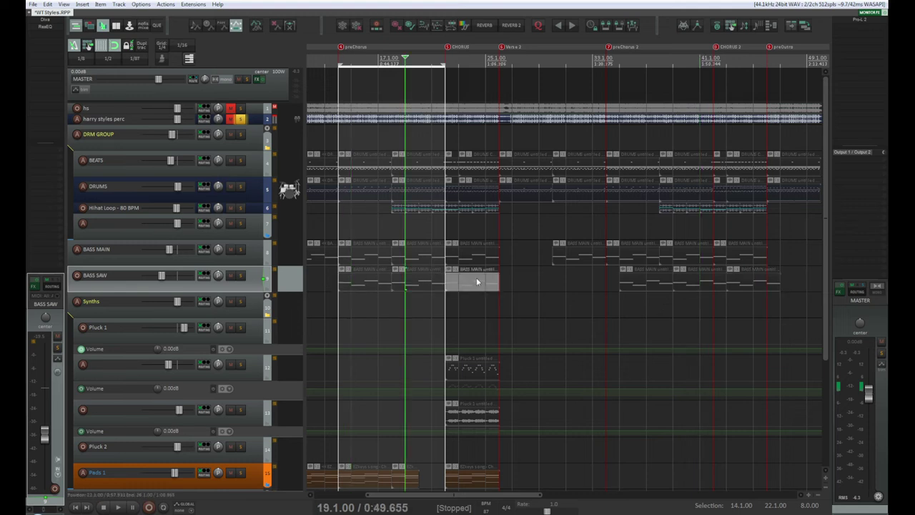
{"action": "left_click", "coordinate": [751, 279]}
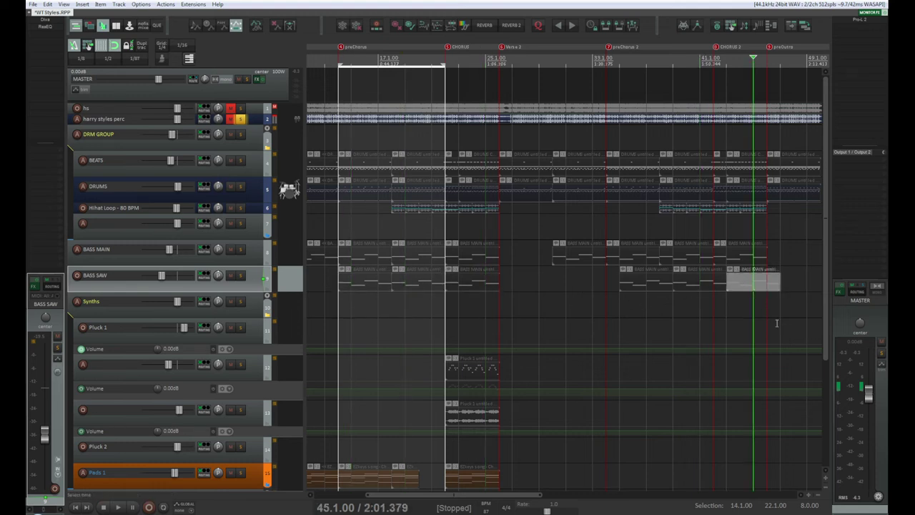
{"action": "scroll", "coordinate": [777, 322], "scroll_direction": "up", "scroll_amount": 3}
{"action": "scroll", "coordinate": [544, 347], "scroll_direction": "down", "scroll_amount": 2}
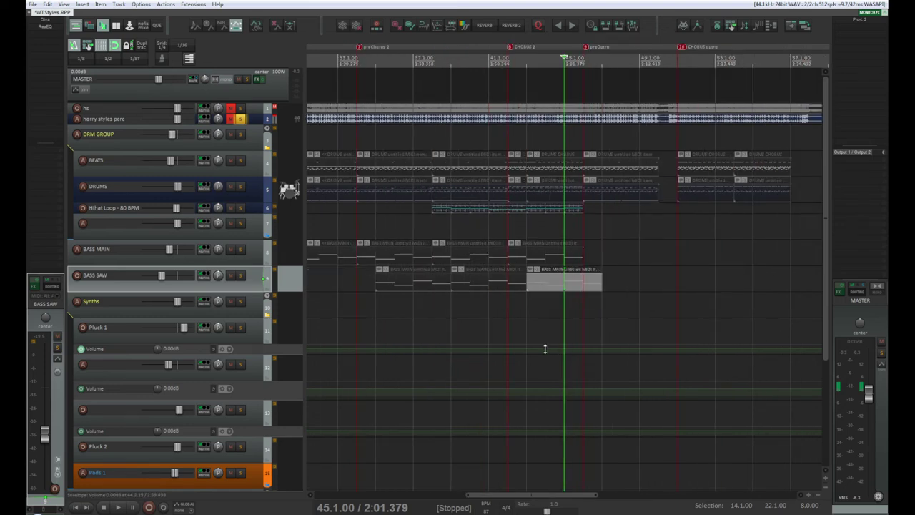
{"action": "scroll", "coordinate": [439, 351], "scroll_direction": "down", "scroll_amount": 2}
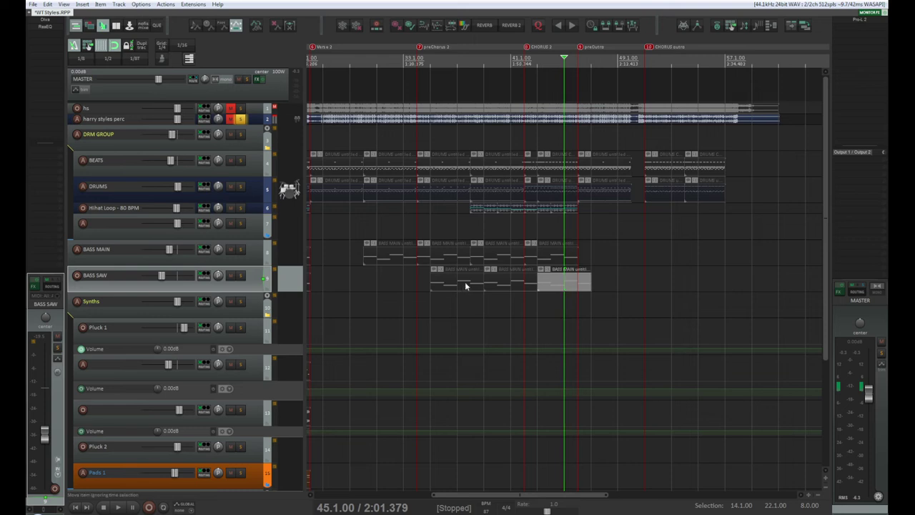
- Select all three BASS SAW items and move them earlier so they start at the preChorus 2 marker and end with CHORUS 2
{"action": "left_click_drag", "start_coordinate": [465, 282], "coordinate": [445, 288]}
{"action": "right_click", "coordinate": [444, 284]}
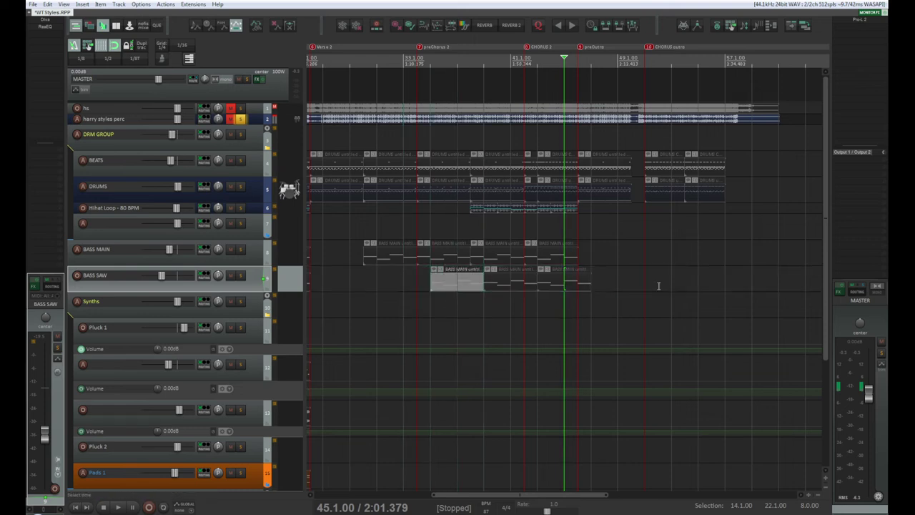
{"action": "left_click_drag", "start_coordinate": [642, 273], "coordinate": [414, 295]}
{"action": "scroll", "coordinate": [419, 333], "scroll_direction": "up", "scroll_amount": 3}
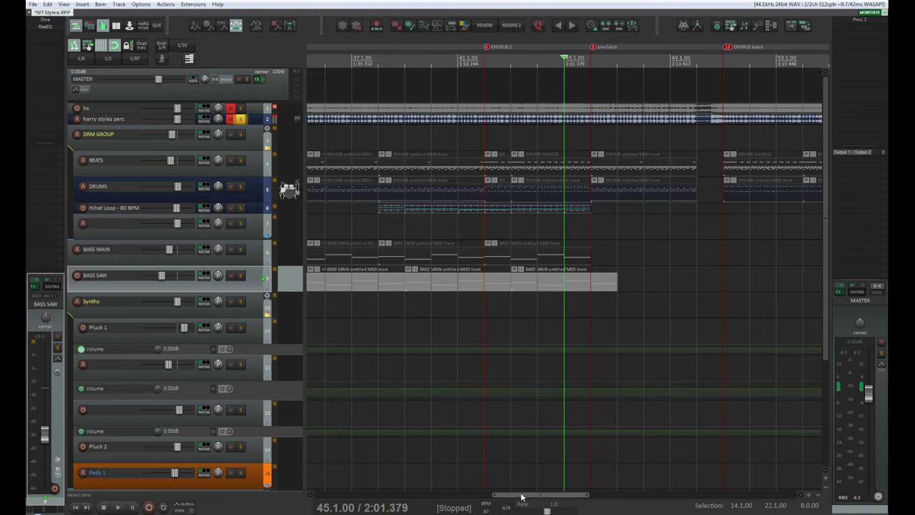
{"action": "left_click_drag", "start_coordinate": [522, 494], "coordinate": [488, 494]}
{"action": "left_click_drag", "start_coordinate": [508, 283], "coordinate": [479, 281]}
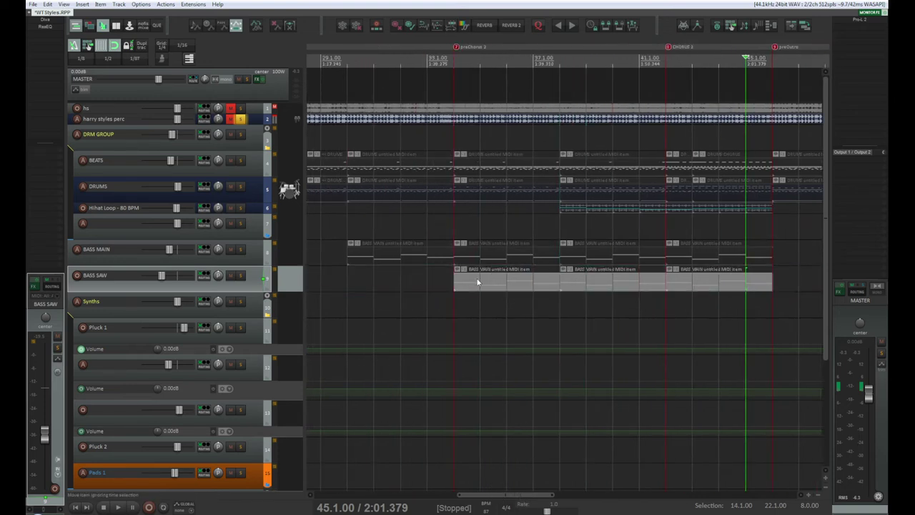
- Start playback at the preChorus 2 marker and unsolo the harry styles perc reference track
{"action": "key", "text": "space"}
{"action": "key", "text": "space"}
{"action": "left_click", "coordinate": [455, 93]}
{"action": "key", "text": "space"}
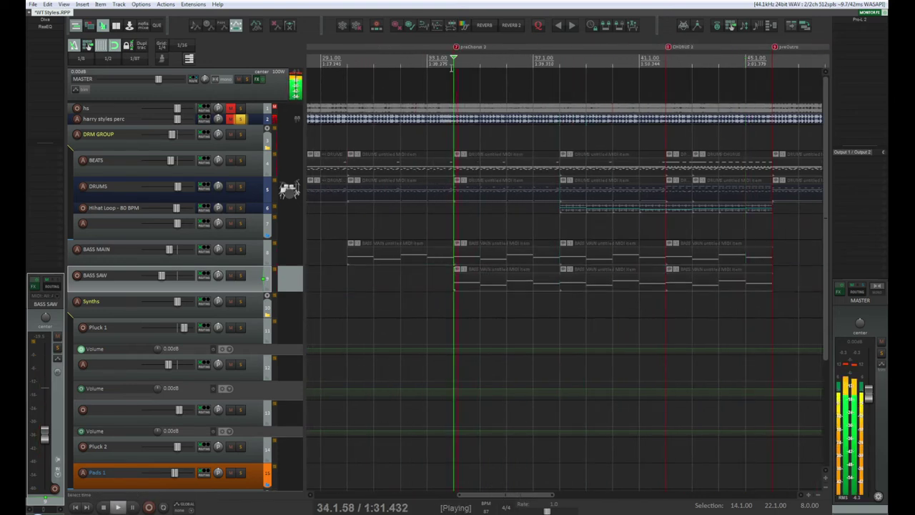
{"action": "key", "text": "space"}
{"action": "key", "text": "space"}
{"action": "left_click", "coordinate": [241, 120]}
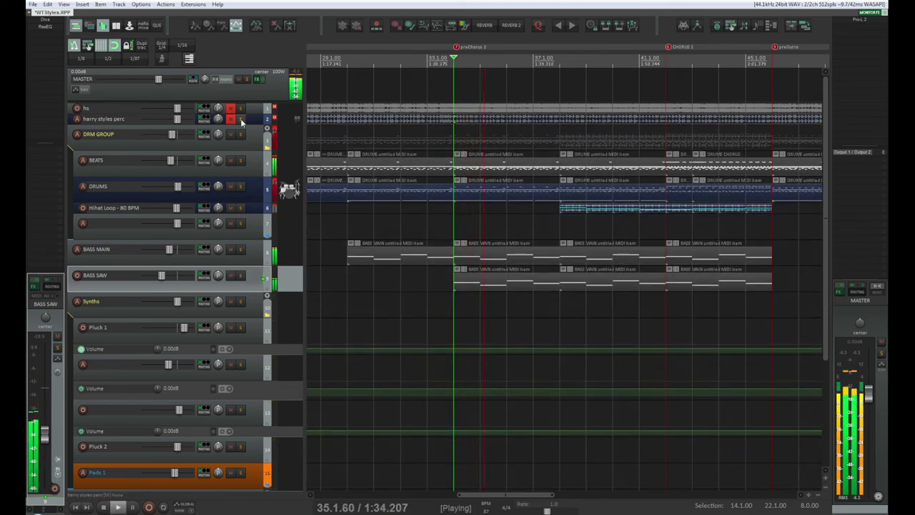
- Try different BASS SAW volume levels while the arrangement plays through preChorus 2
{"action": "left_click_drag", "start_coordinate": [163, 279], "coordinate": [162, 279]}
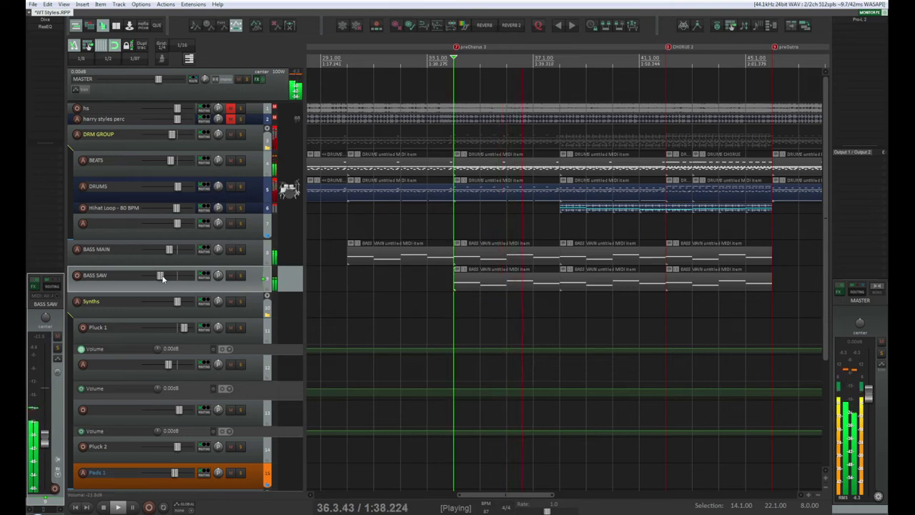
{"action": "left_click_drag", "start_coordinate": [162, 279], "coordinate": [165, 276]}
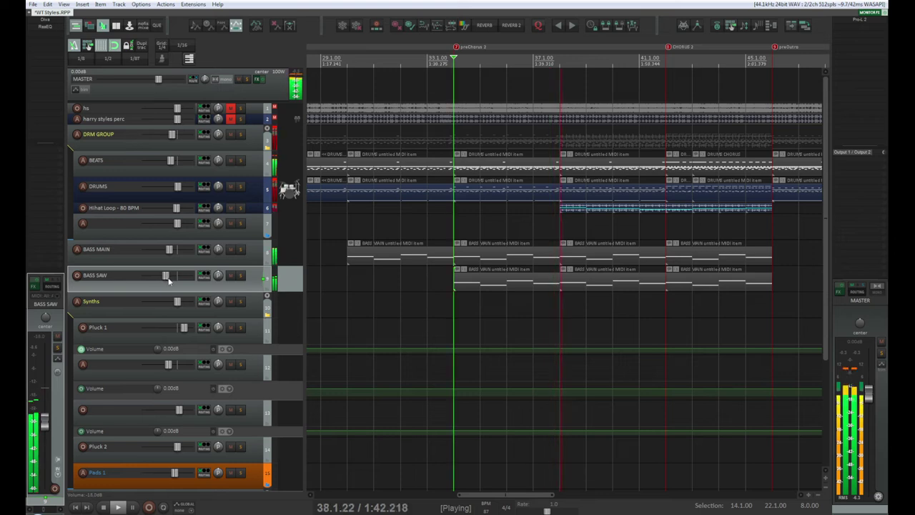
{"action": "left_click_drag", "start_coordinate": [166, 280], "coordinate": [165, 280]}
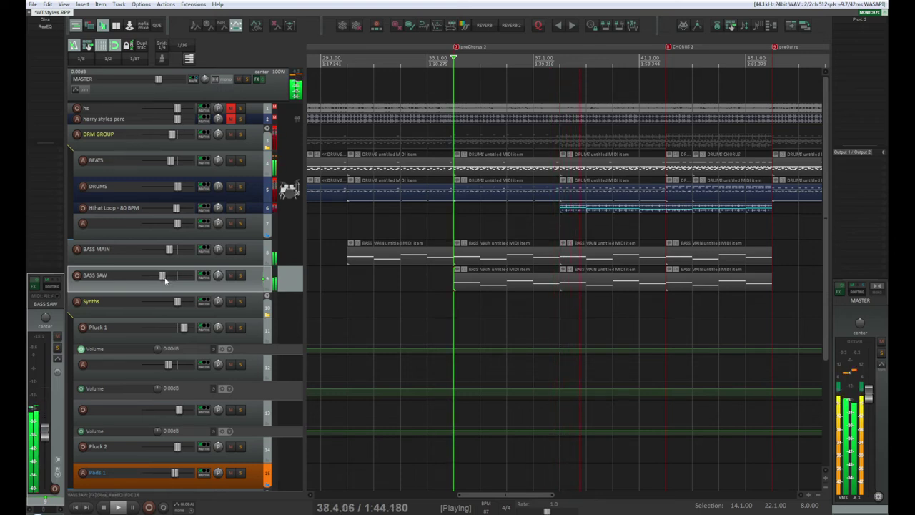
{"action": "left_click_drag", "start_coordinate": [476, 499], "coordinate": [497, 500]}
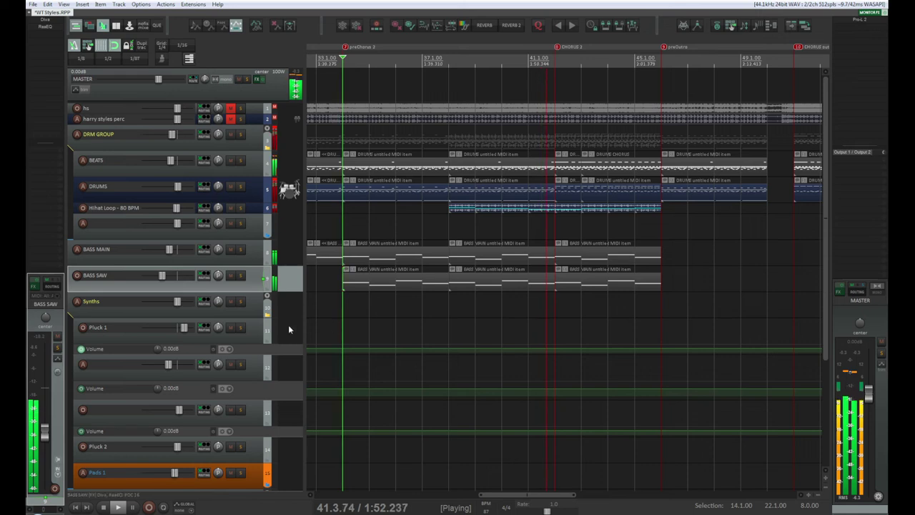
- Solo the BASS SAW track, raise its volume, and listen to it again from preChorus 2
{"action": "left_click", "coordinate": [242, 277]}
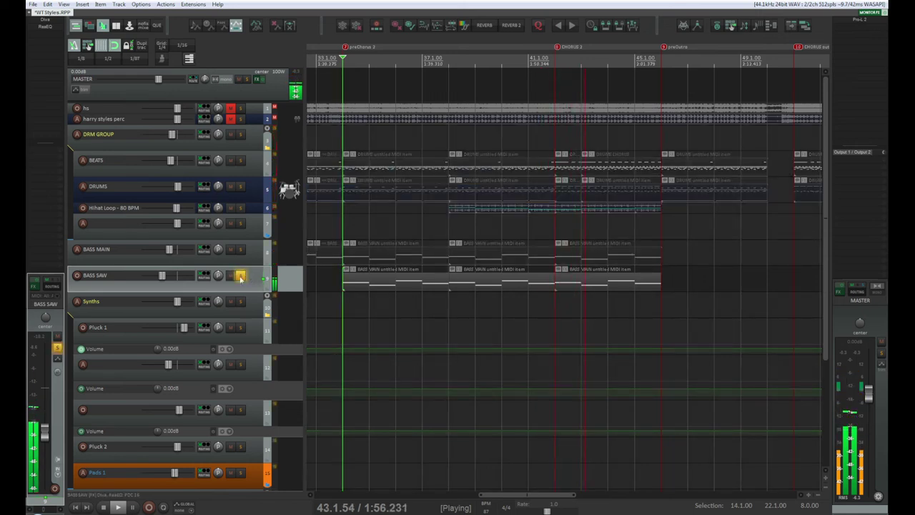
{"action": "left_click_drag", "start_coordinate": [161, 278], "coordinate": [168, 280]}
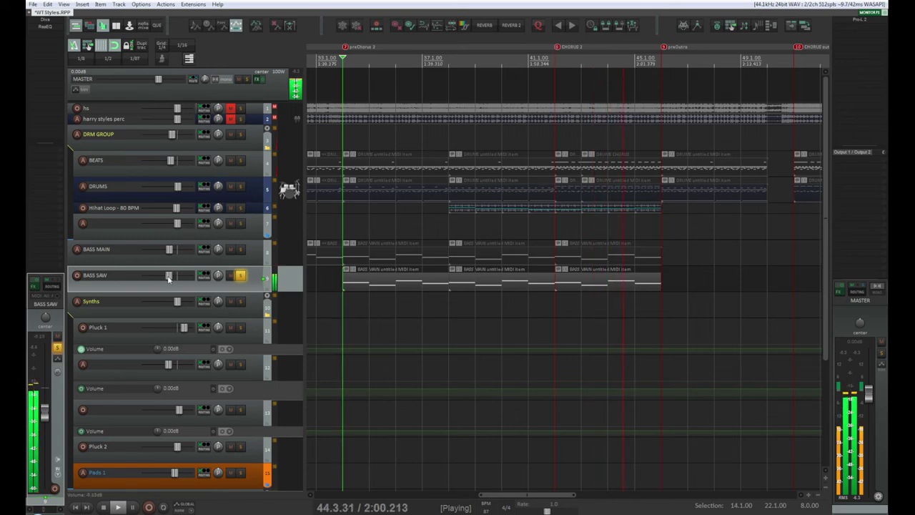
{"action": "left_click_drag", "start_coordinate": [497, 497], "coordinate": [332, 496]}
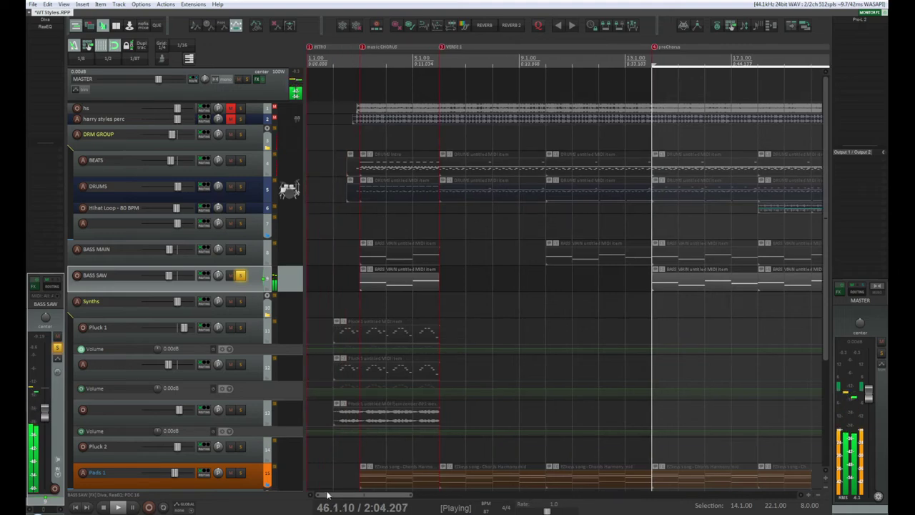
{"action": "scroll", "coordinate": [413, 425], "scroll_direction": "down", "scroll_amount": 1}
{"action": "scroll", "coordinate": [413, 425], "scroll_direction": "down", "scroll_amount": 1}
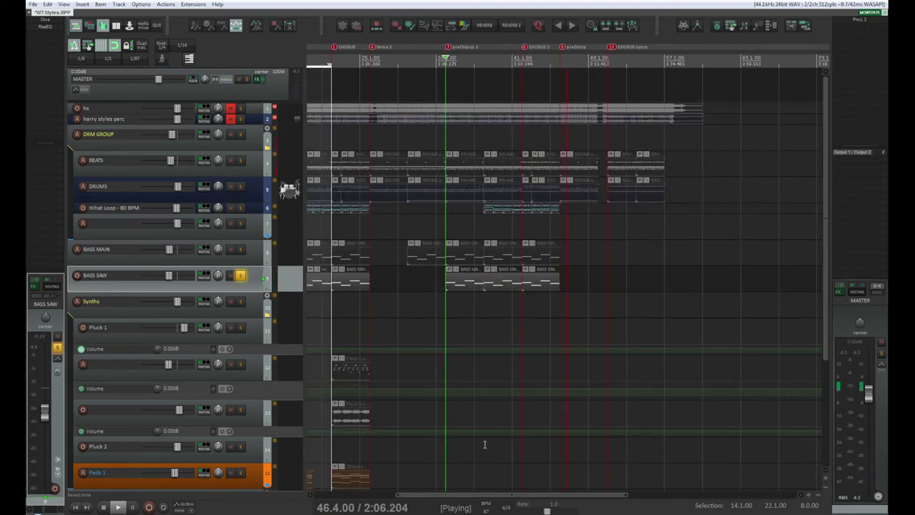
{"action": "key", "text": "space"}
{"action": "key", "text": "space"}
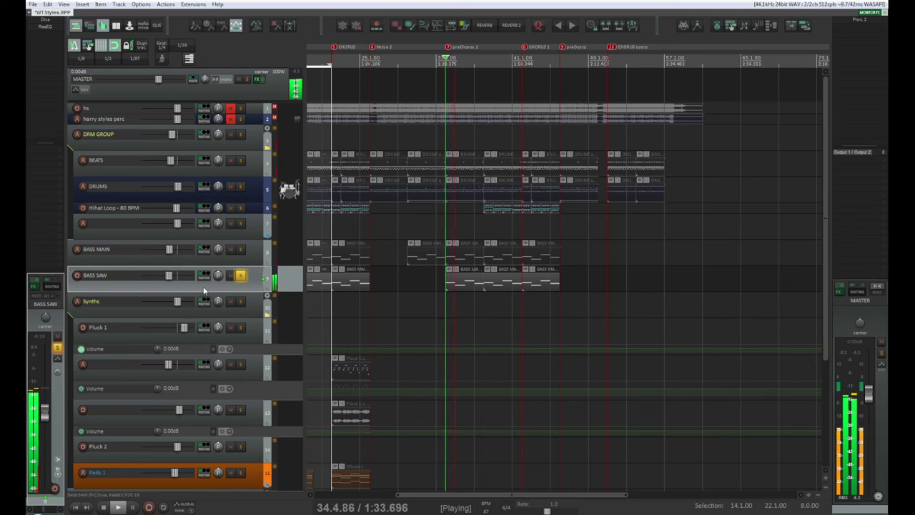
{"action": "key", "text": "space"}
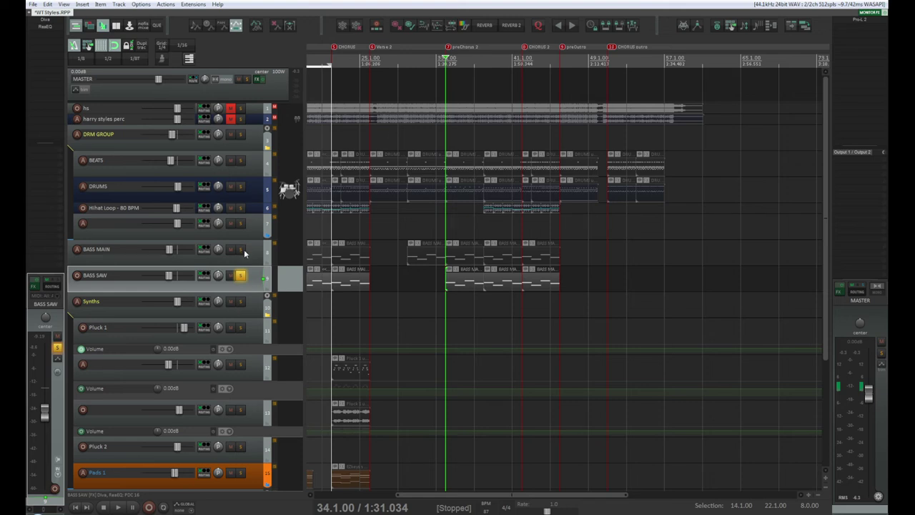
- Open the Diva synth on BASS SAW and lower its filter resonance while playing from preChorus 2
{"action": "key", "text": "f"}
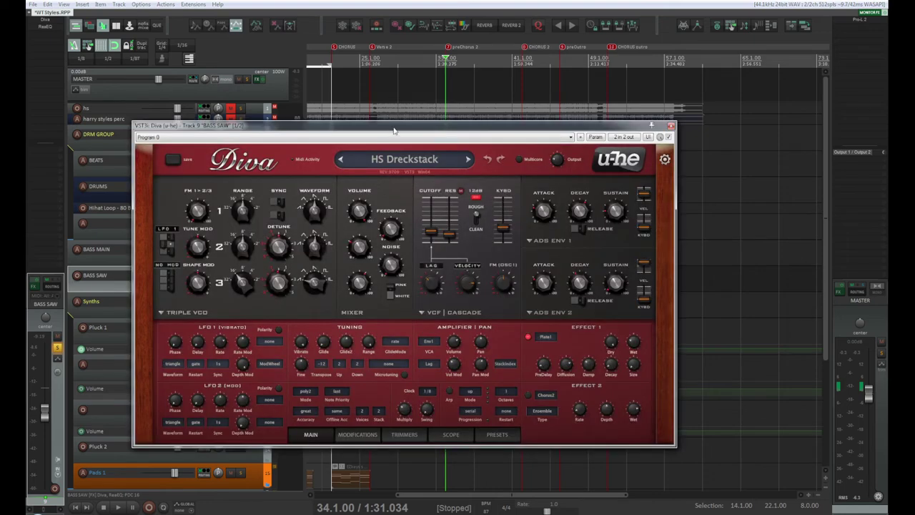
{"action": "left_click_drag", "start_coordinate": [393, 131], "coordinate": [466, 122]}
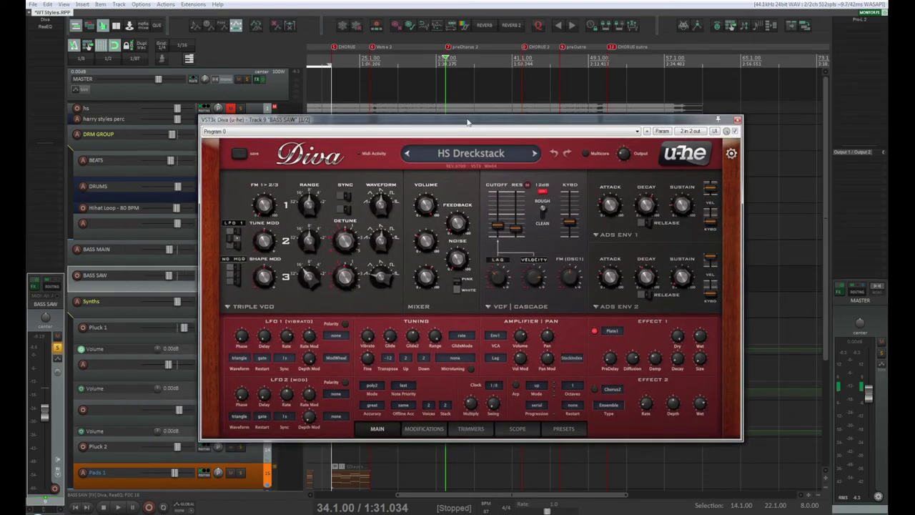
{"action": "key", "text": "space"}
{"action": "key", "text": "space"}
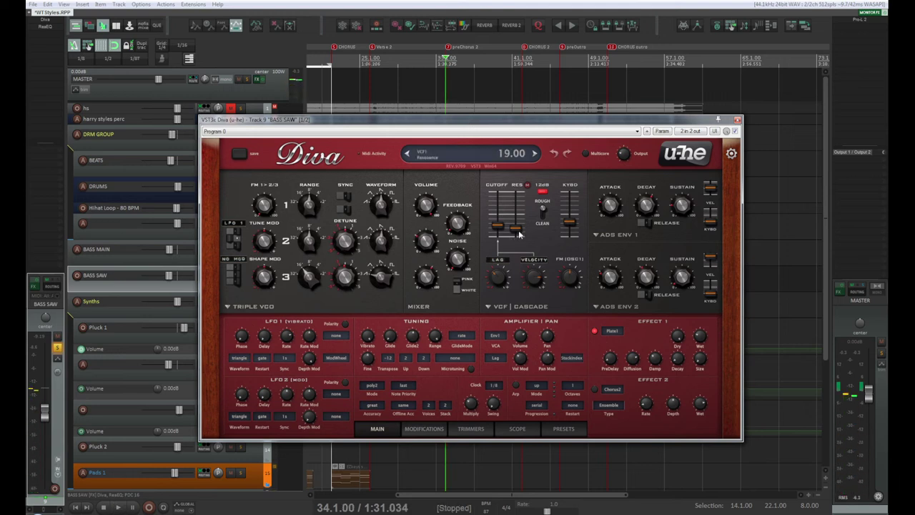
{"action": "key", "text": "space"}
{"action": "left_click_drag", "start_coordinate": [520, 235], "coordinate": [459, 221]}
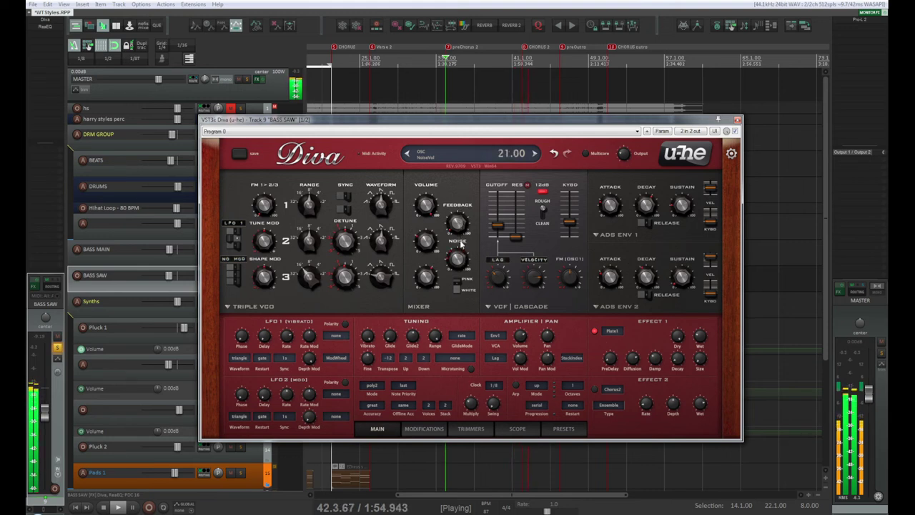
- Try different noise levels in Diva's mixer during playback and settle the noise volume at 22.50
{"action": "left_click_drag", "start_coordinate": [461, 244], "coordinate": [462, 255]}
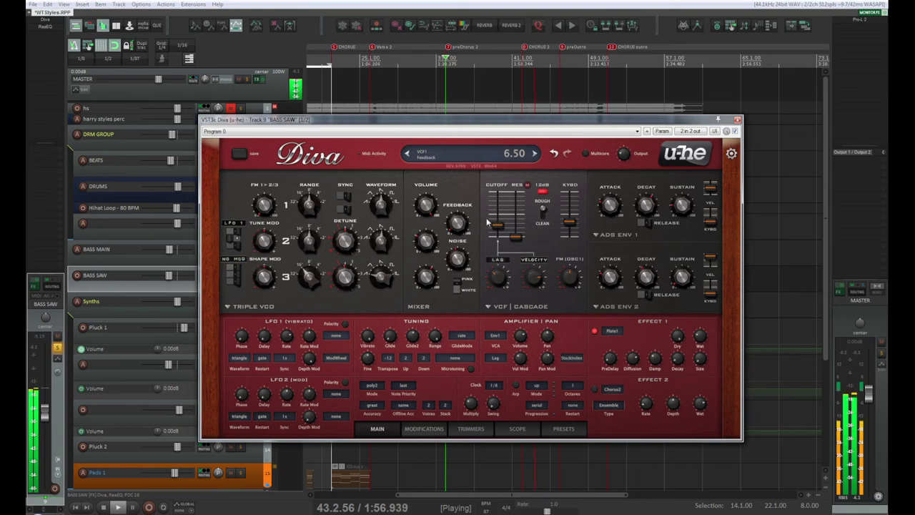
{"action": "mouse_move", "coordinate": [515, 239]}
{"action": "left_mouse_down"}
{"action": "mouse_move", "coordinate": [518, 181]}
{"action": "mouse_move", "coordinate": [518, 227]}
{"action": "left_mouse_up"}
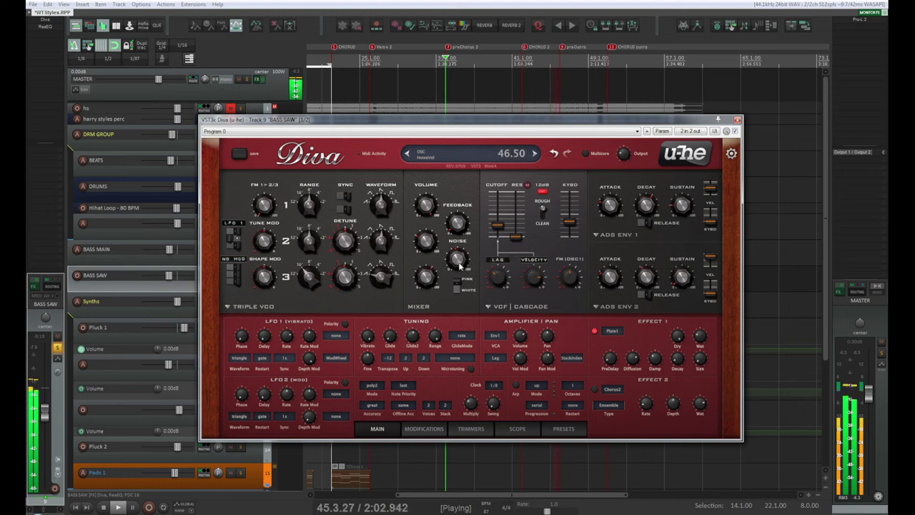
{"action": "left_click_drag", "start_coordinate": [459, 272], "coordinate": [461, 288]}
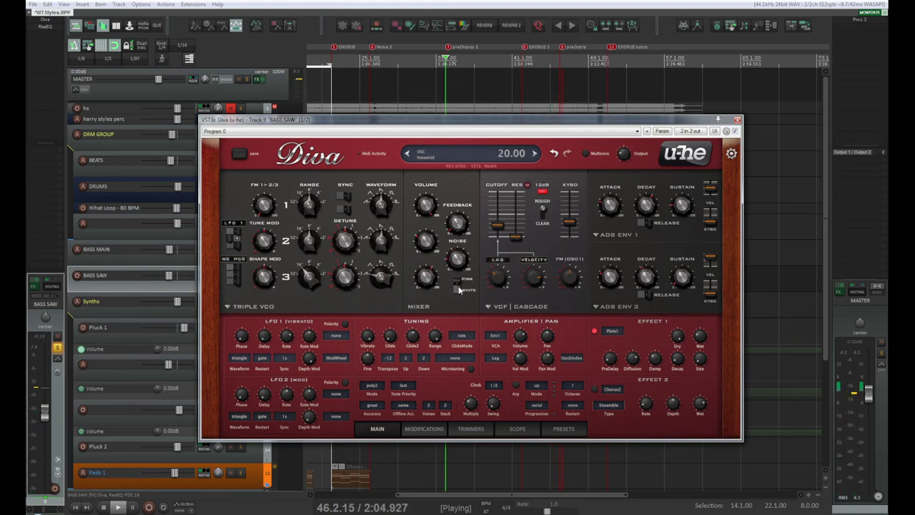
{"action": "key", "text": "space"}
{"action": "key", "text": "space"}
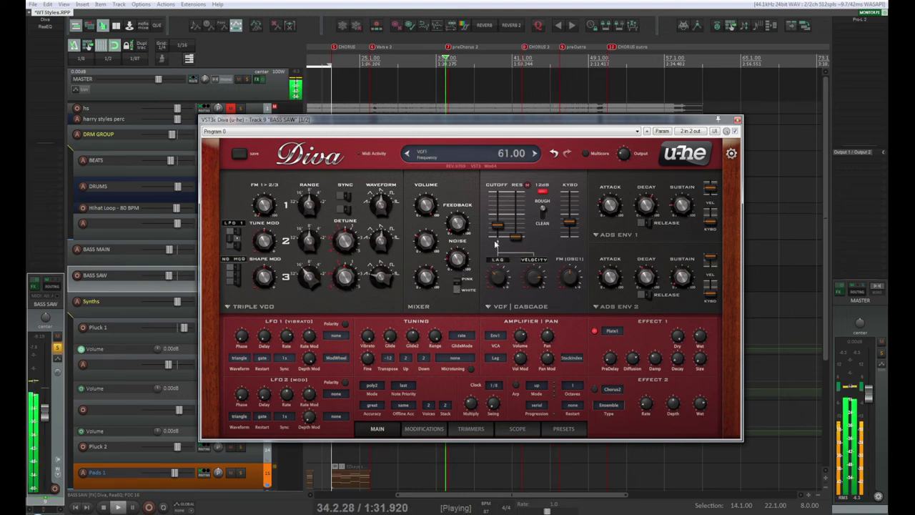
{"action": "left_click_drag", "start_coordinate": [460, 265], "coordinate": [455, 240]}
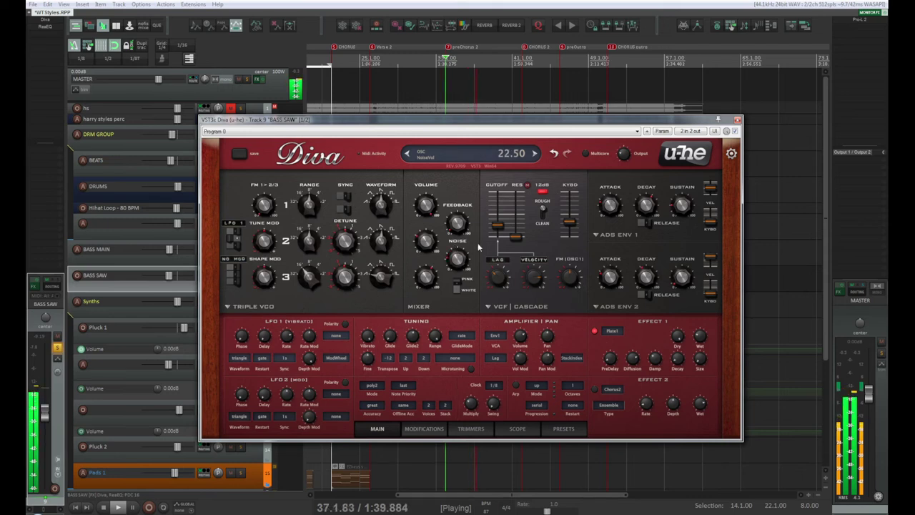
- Sweep Diva's filter cutoff up and down during playback and leave it lowered at about 38
{"action": "left_click_drag", "start_coordinate": [503, 230], "coordinate": [521, 175]}
{"action": "left_click_drag", "start_coordinate": [501, 212], "coordinate": [520, 262]}
{"action": "left_click_drag", "start_coordinate": [500, 226], "coordinate": [500, 244]}
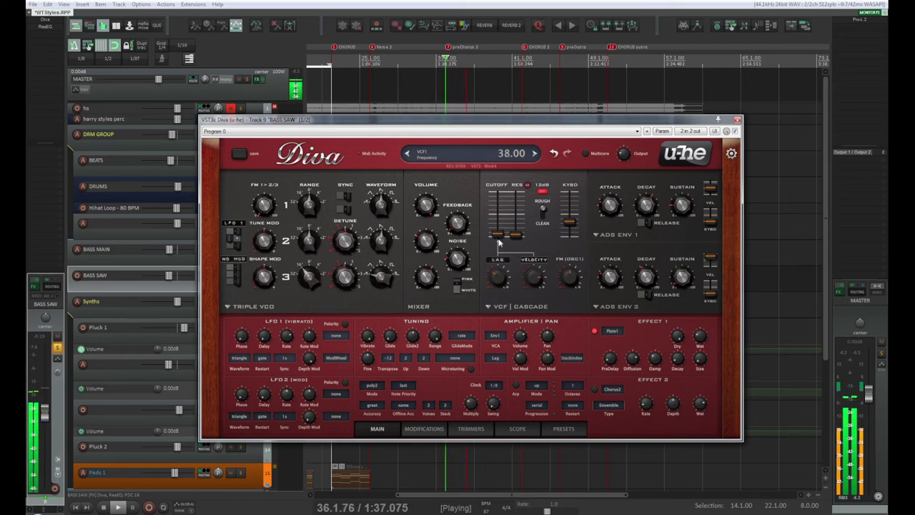
{"action": "left_click_drag", "start_coordinate": [500, 220], "coordinate": [500, 228]}
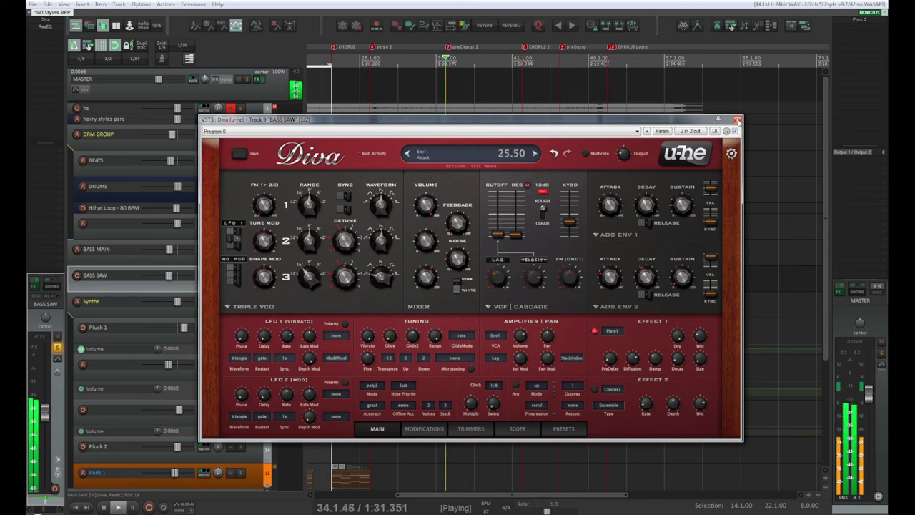
- Close the Diva window, unsolo BASS SAW, and lower its volume to about -11 dB against the full mix
{"action": "key", "text": "Escape"}
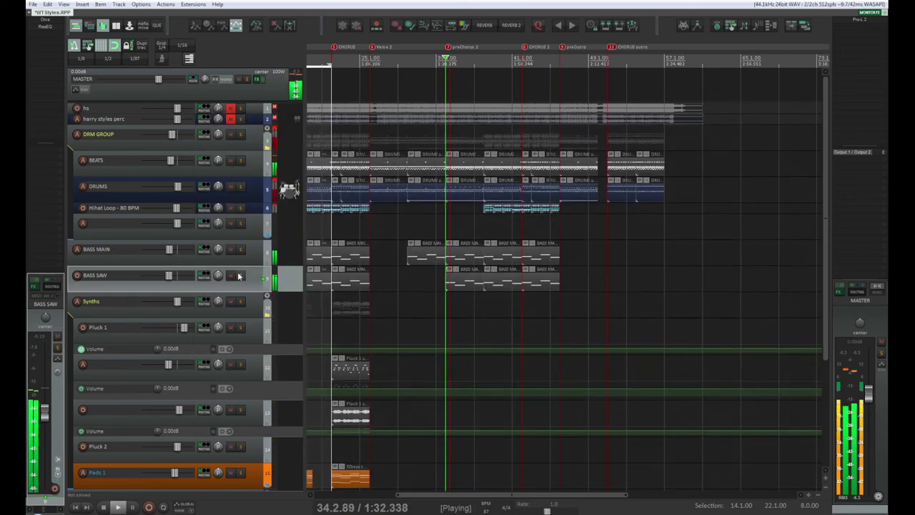
{"action": "left_click_drag", "start_coordinate": [170, 276], "coordinate": [164, 275]}
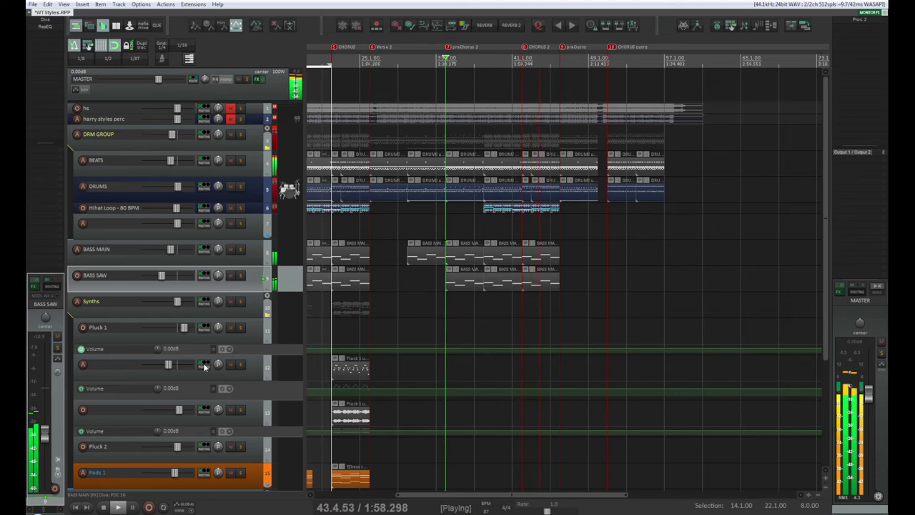
- Select the Guitar KONTAKT item in the preChorus and bring the arrangement's opening sections into view
{"action": "scroll", "coordinate": [827, 285], "scroll_direction": "down", "scroll_amount": 1}
{"action": "left_click_drag", "start_coordinate": [828, 285], "coordinate": [829, 370]}
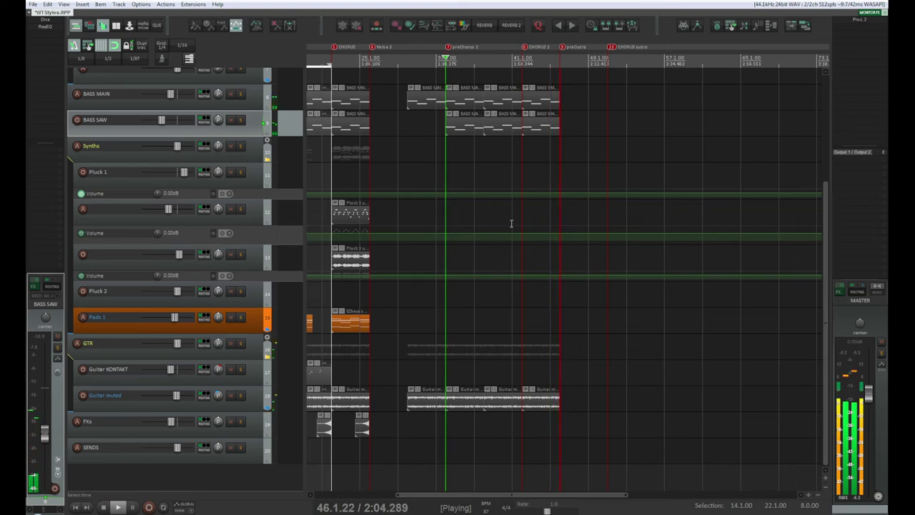
{"action": "left_click", "coordinate": [323, 375]}
{"action": "scroll", "coordinate": [364, 370], "scroll_direction": "up", "scroll_amount": 2}
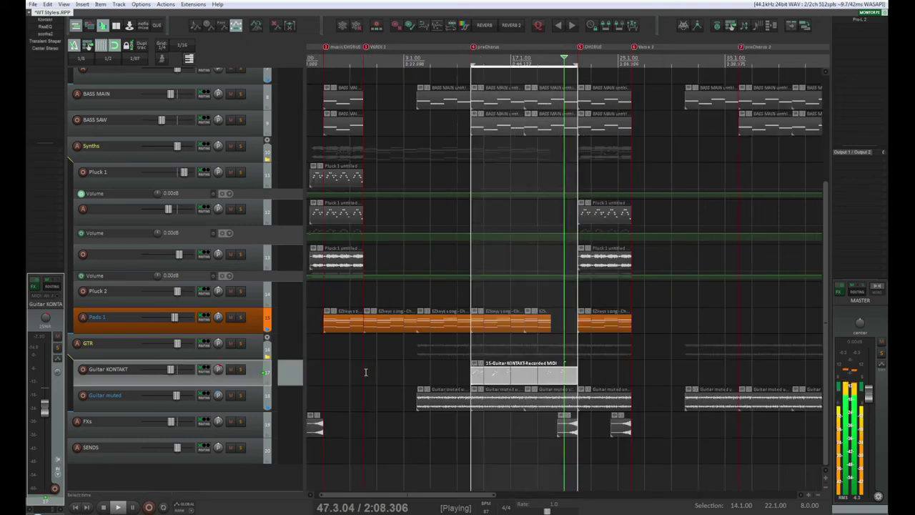
{"action": "left_click_drag", "start_coordinate": [398, 496], "coordinate": [367, 497]}
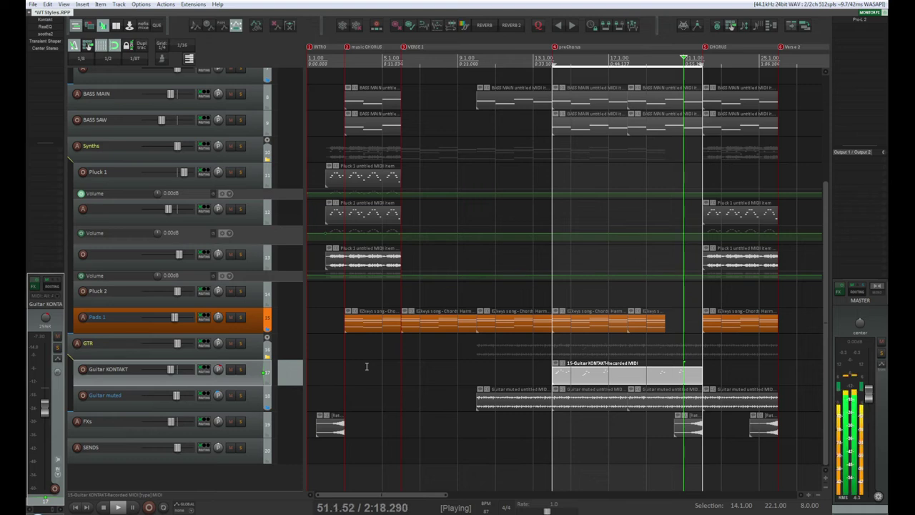
- Turn off the metronome and listen from bar 21 through the CHORUS into the following verse
{"action": "key", "text": "space"}
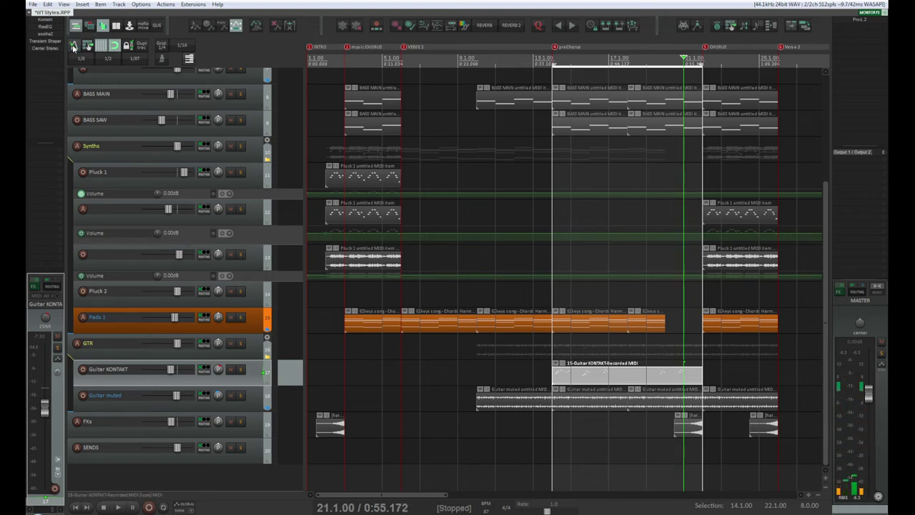
{"action": "key", "text": "space"}
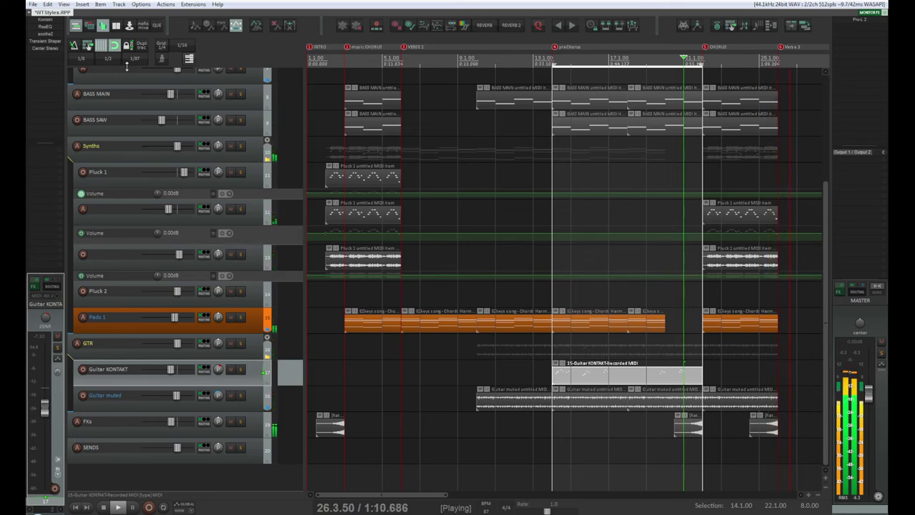
{"action": "scroll", "coordinate": [442, 212], "scroll_direction": "down", "scroll_amount": 3}
{"action": "key", "text": "space"}
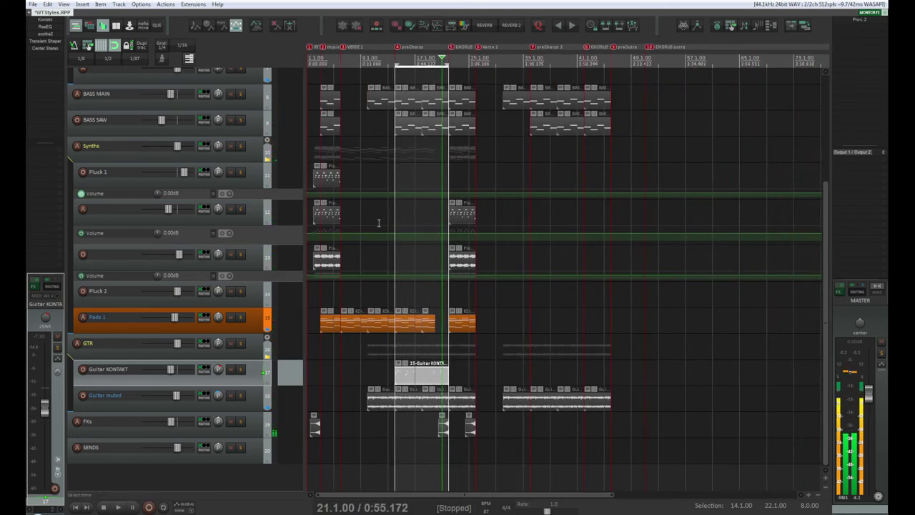
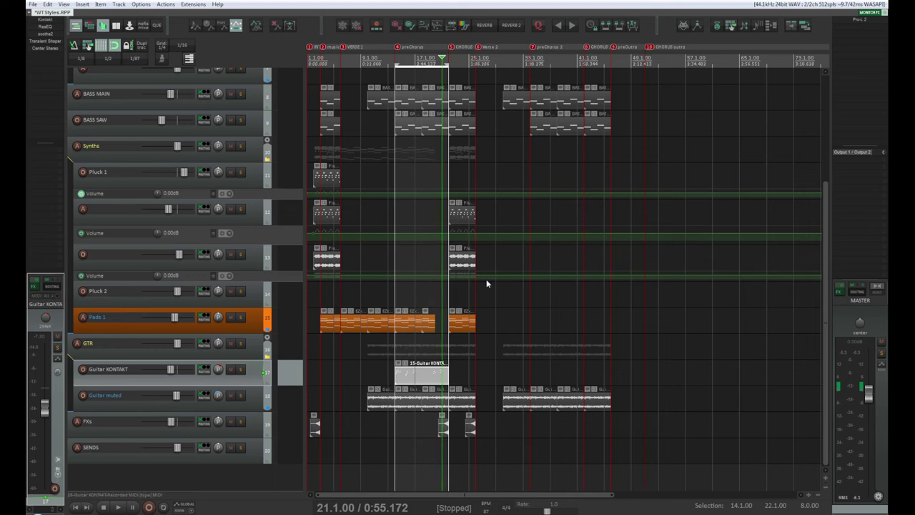
{"action": "left_click", "coordinate": [252, 318]}
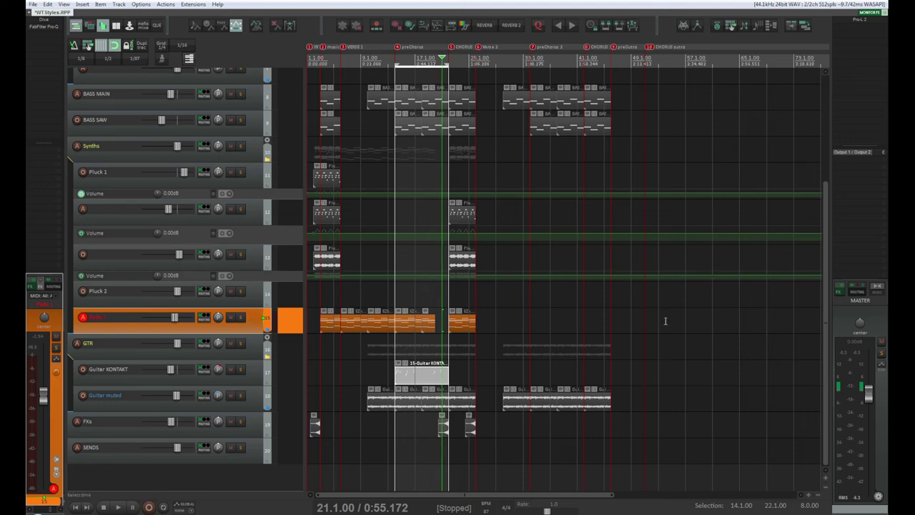
{"action": "left_click_drag", "start_coordinate": [826, 322], "coordinate": [846, 236]}
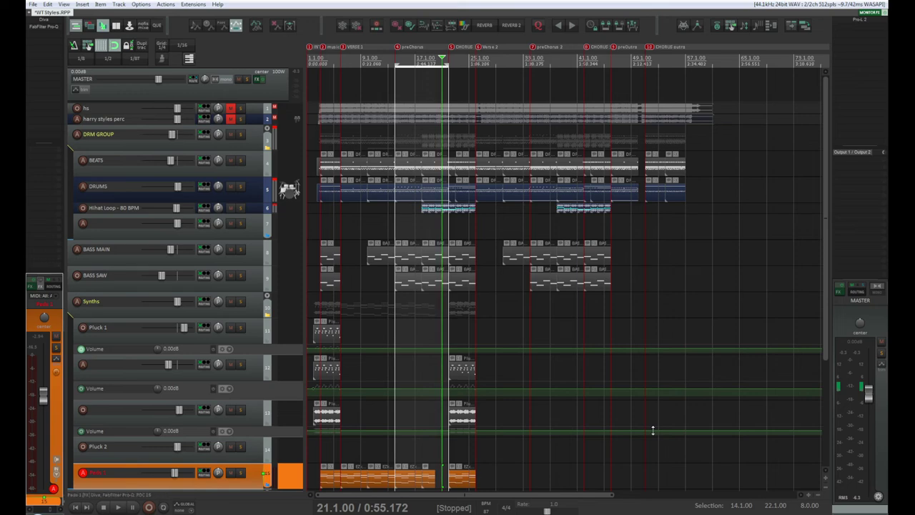
{"action": "left_click_drag", "start_coordinate": [826, 340], "coordinate": [851, 324]}
{"action": "mouse_move", "coordinate": [850, 333]}
{"action": "left_mouse_down"}
{"action": "mouse_move", "coordinate": [851, 375]}
{"action": "mouse_move", "coordinate": [855, 327]}
{"action": "left_mouse_up"}
{"action": "left_click_drag", "start_coordinate": [855, 362], "coordinate": [851, 418]}
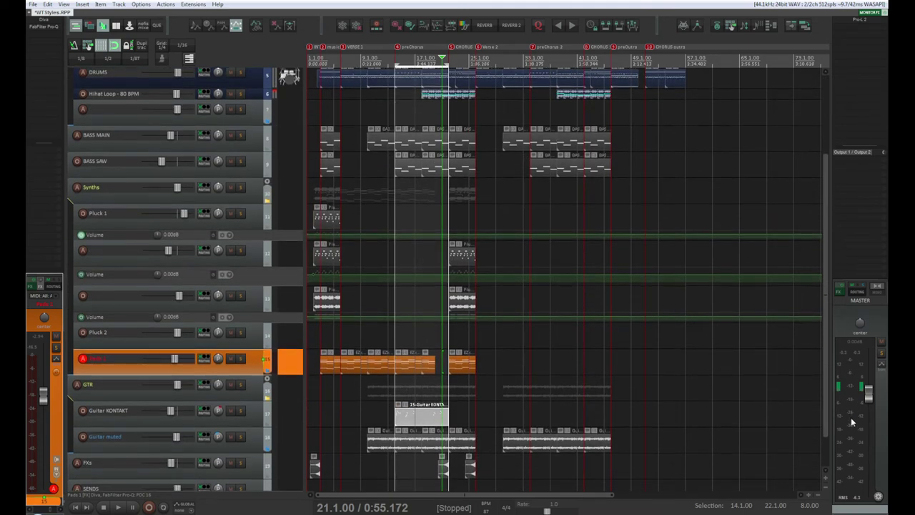
{"action": "key", "text": "alt+Tab"}
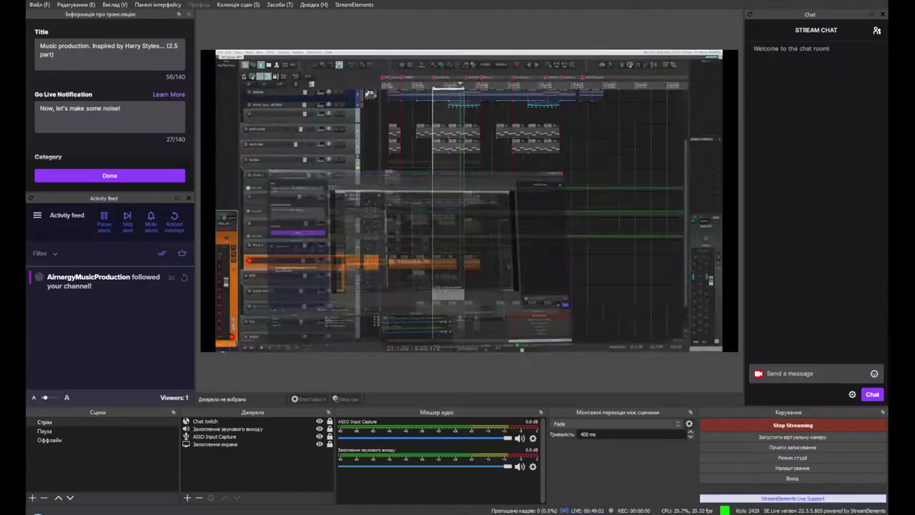
{"action": "key", "text": "alt+Tab"}
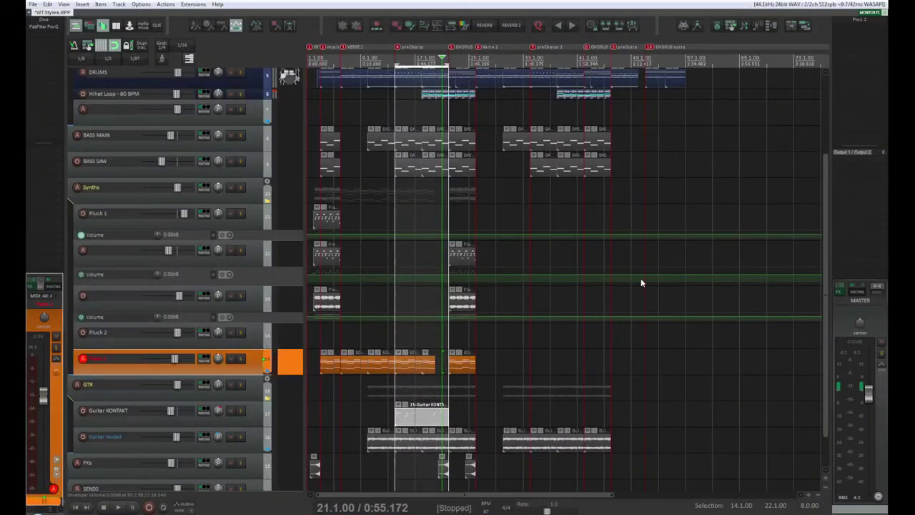
- Solo the harry styles perc reference track and listen to it from bar 21 and from bar 25
{"action": "left_click_drag", "start_coordinate": [829, 310], "coordinate": [830, 220]}
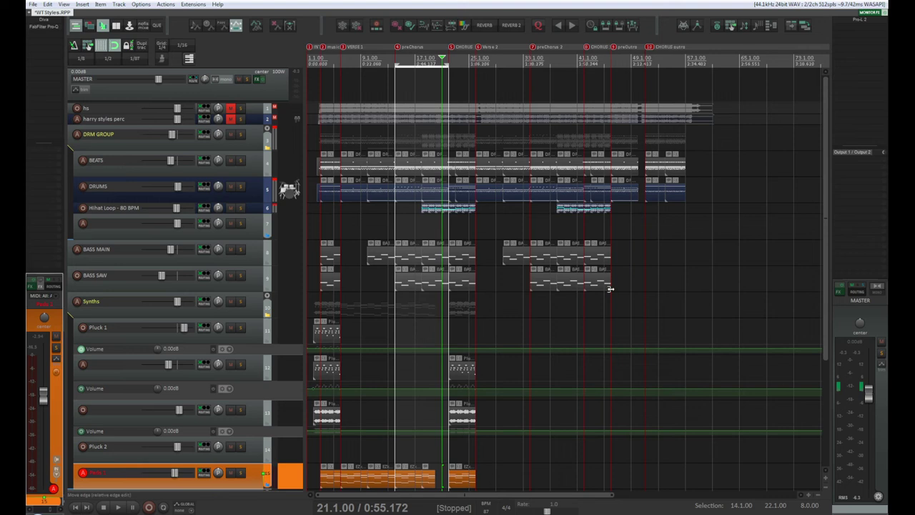
{"action": "left_click", "coordinate": [241, 119]}
{"action": "key", "text": "space"}
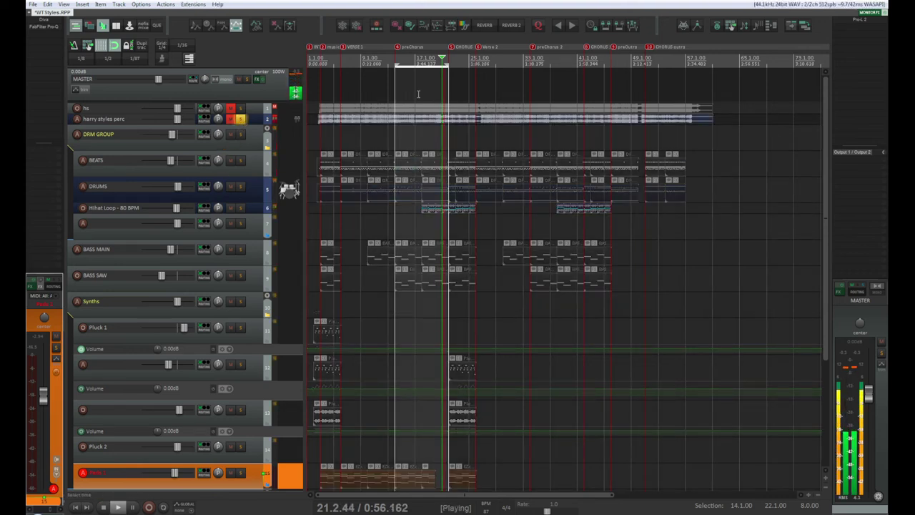
{"action": "left_click", "coordinate": [474, 57]}
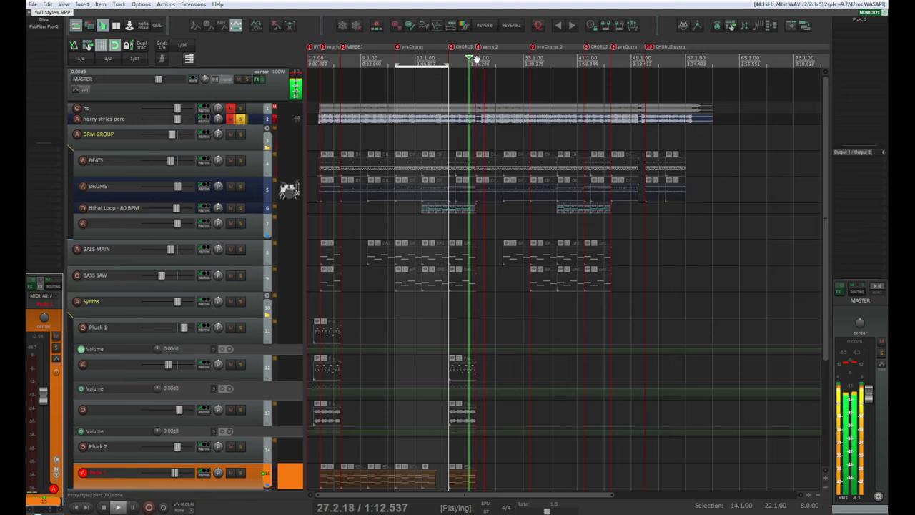
{"action": "key", "text": "space"}
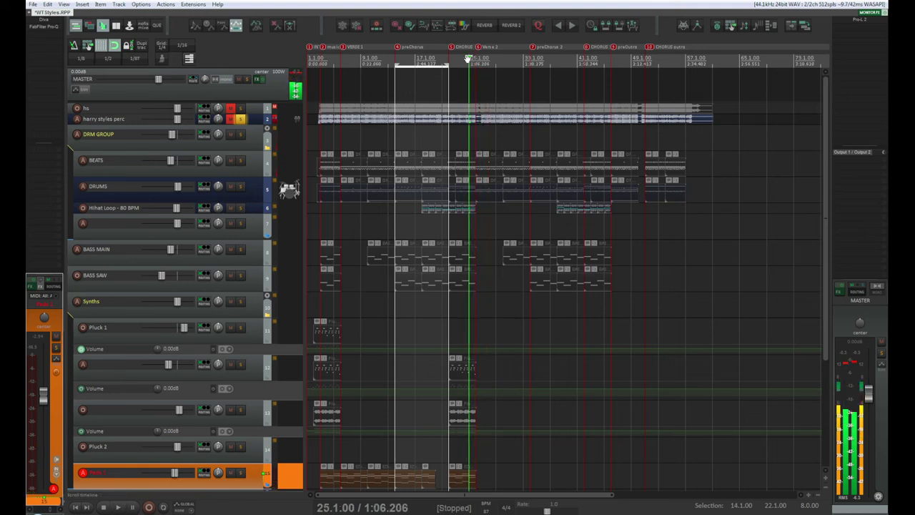
- Examine the preChorus-to-CHORUS passage up close and listen to the soloed reference from about bar 19
{"action": "scroll", "coordinate": [458, 429], "scroll_direction": "down", "scroll_amount": 2}
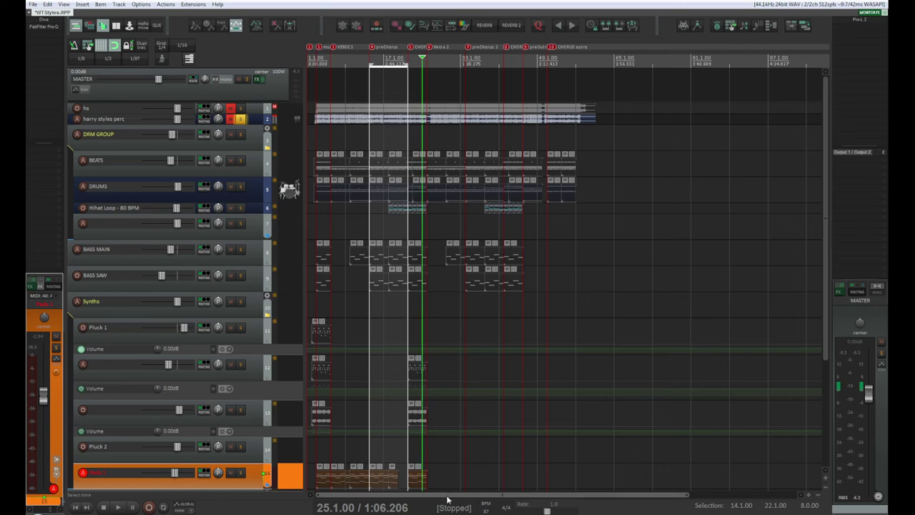
{"action": "scroll", "coordinate": [467, 112], "scroll_direction": "up", "scroll_amount": 2}
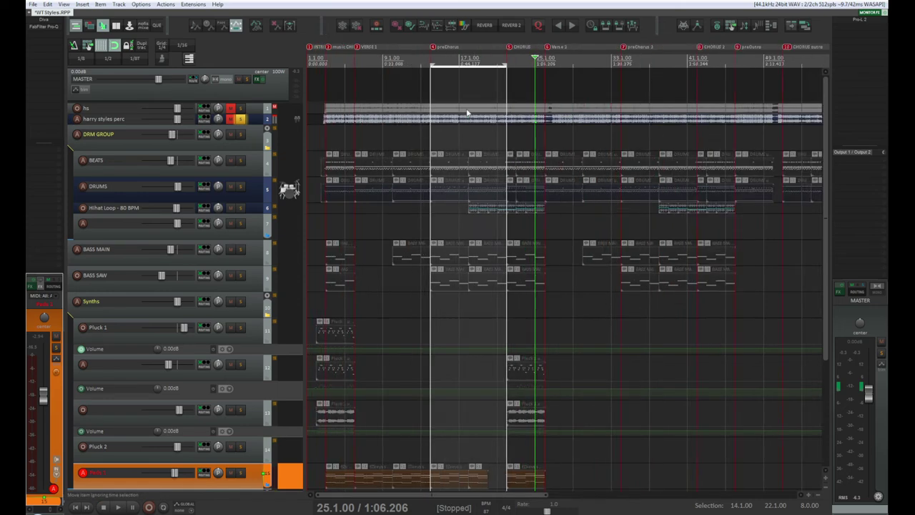
{"action": "scroll", "coordinate": [467, 112], "scroll_direction": "up", "scroll_amount": 3}
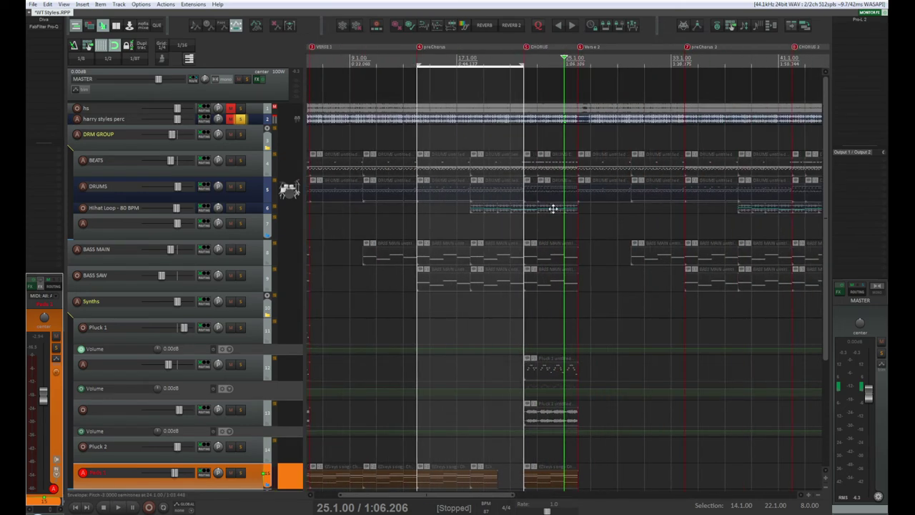
{"action": "scroll", "coordinate": [465, 144], "scroll_direction": "down", "scroll_amount": 1}
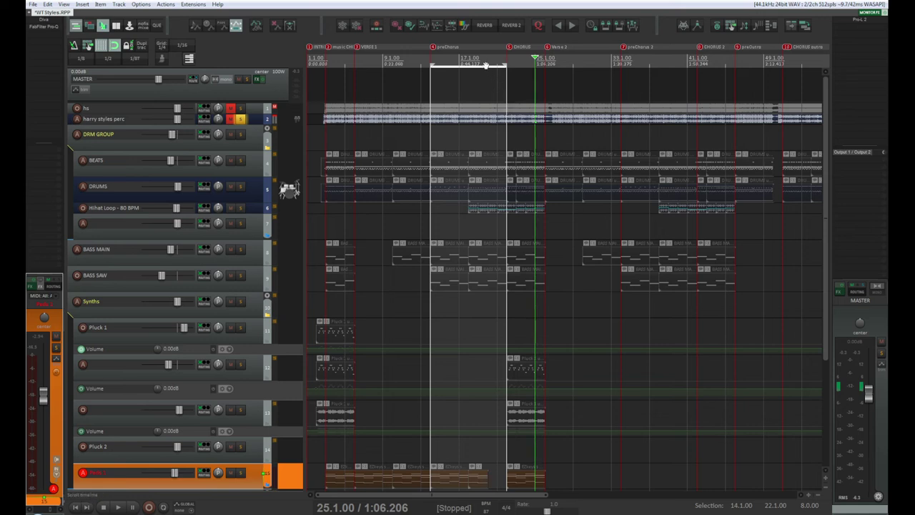
{"action": "scroll", "coordinate": [485, 63], "scroll_direction": "up", "scroll_amount": 3}
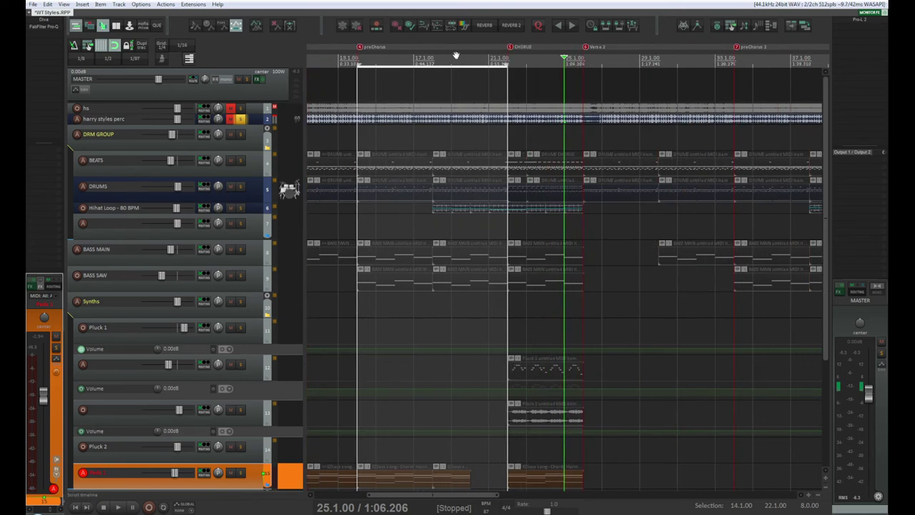
{"action": "left_click", "coordinate": [451, 57]}
{"action": "key", "text": "space"}
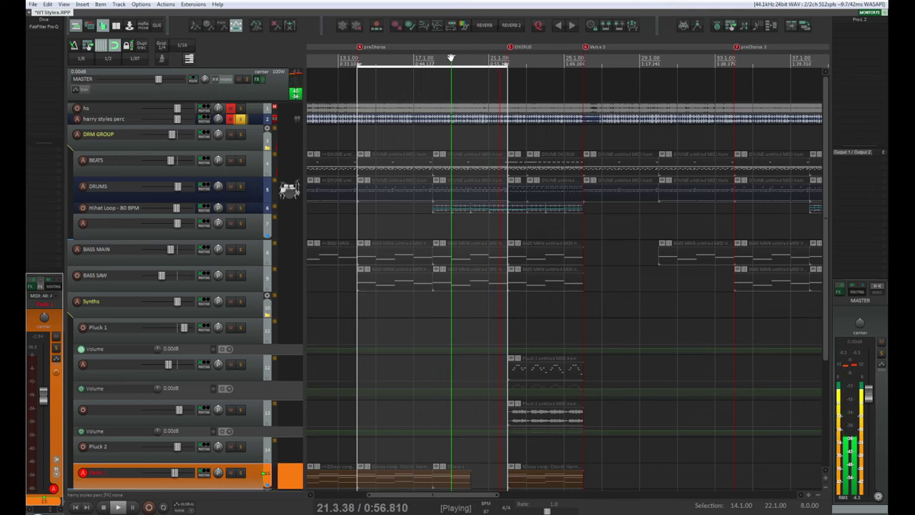
- Listen repeatedly to the soloed reference from bar 49, across the transition from preOutro to CHORUS outro
{"action": "left_click_drag", "start_coordinate": [480, 495], "coordinate": [570, 513]}
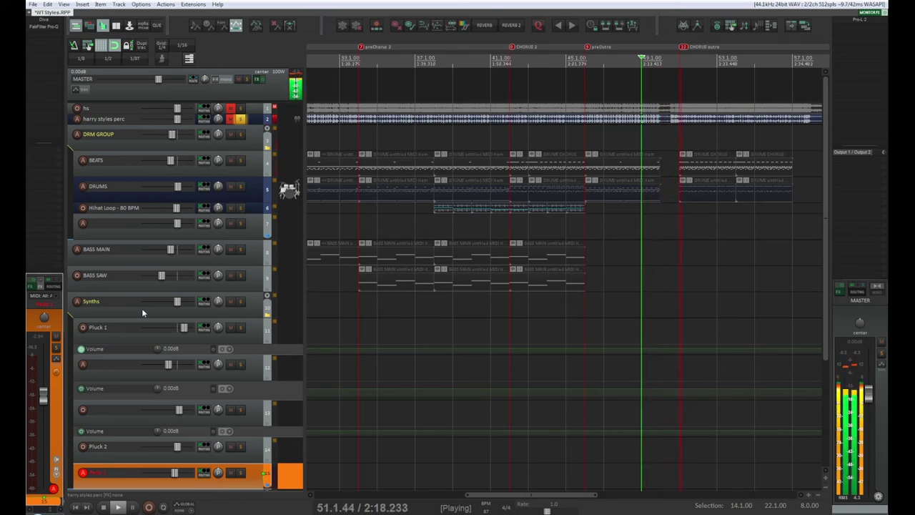
{"action": "key", "text": "space"}
{"action": "key", "text": "space"}
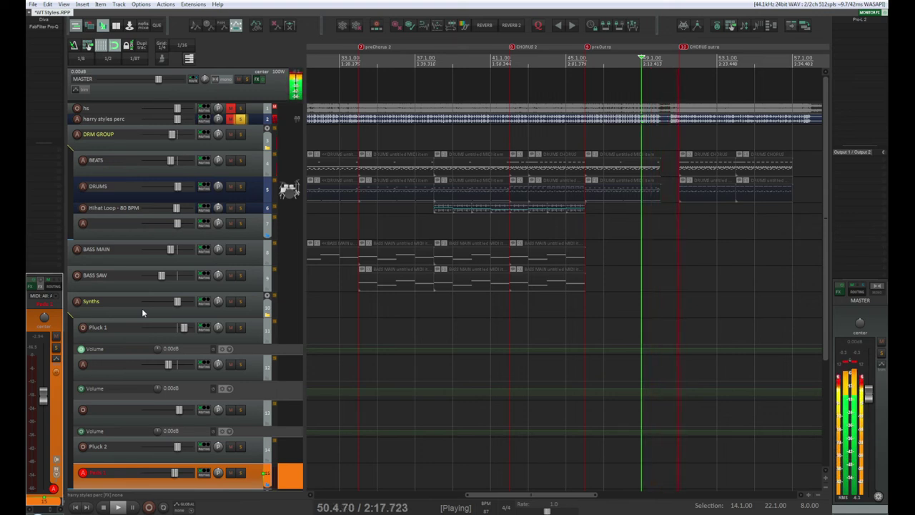
{"action": "key", "text": "space"}
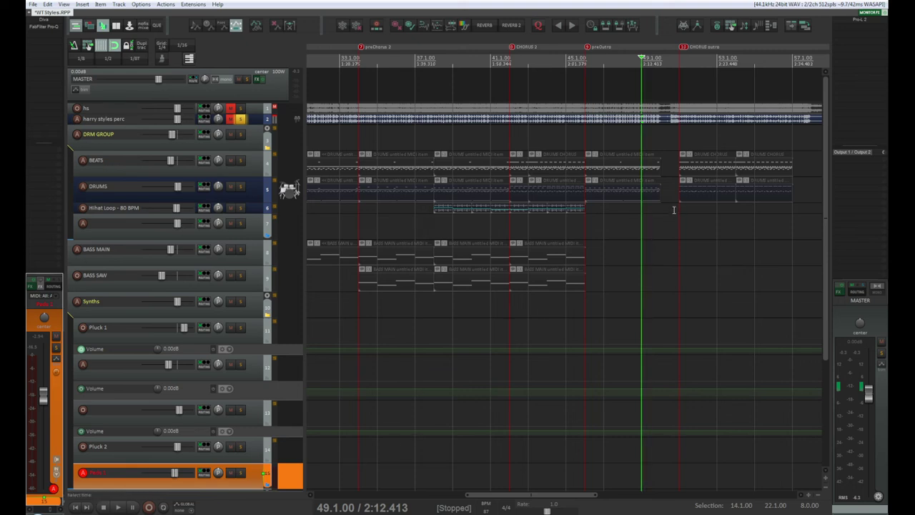
{"action": "key", "text": "space"}
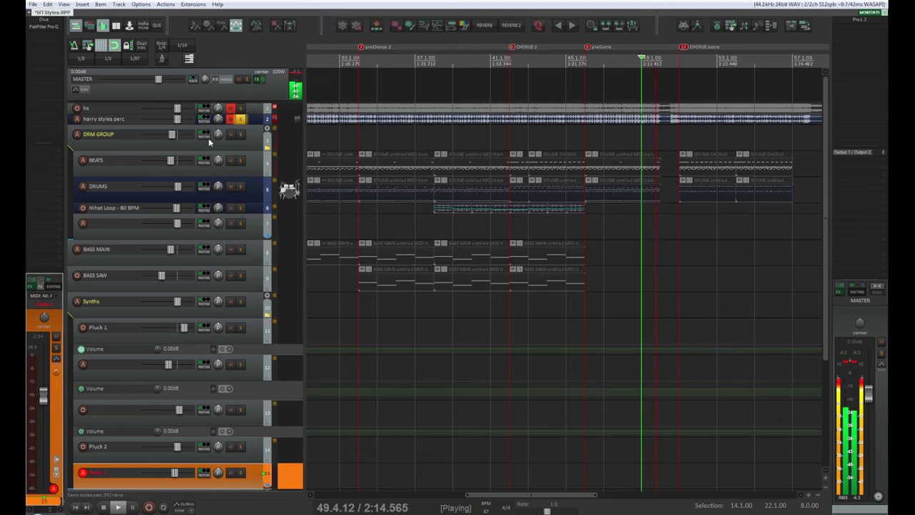
{"action": "key", "text": "space"}
- Select the preOutro item on BEATS, unsolo harry styles perc, and audition the full mix from bar 49
{"action": "left_click_drag", "start_coordinate": [587, 191], "coordinate": [658, 192]}
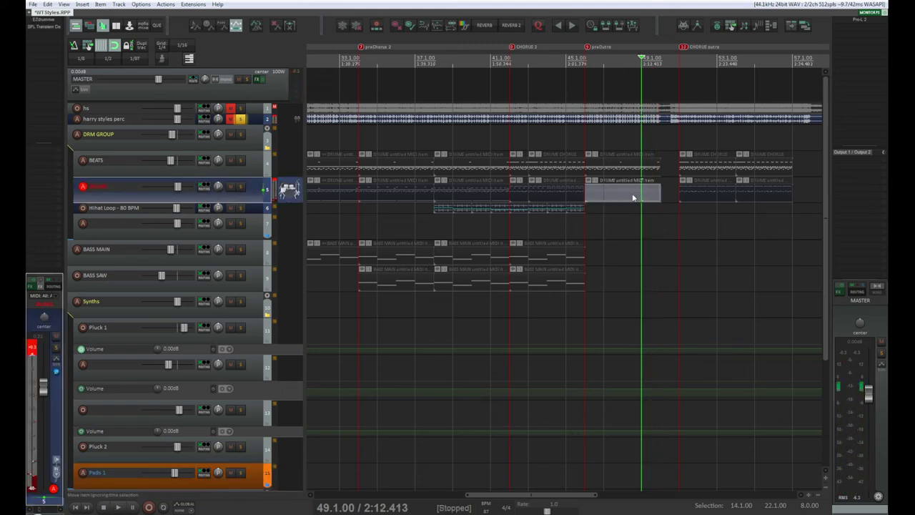
{"action": "left_click_drag", "start_coordinate": [548, 495], "coordinate": [605, 495]}
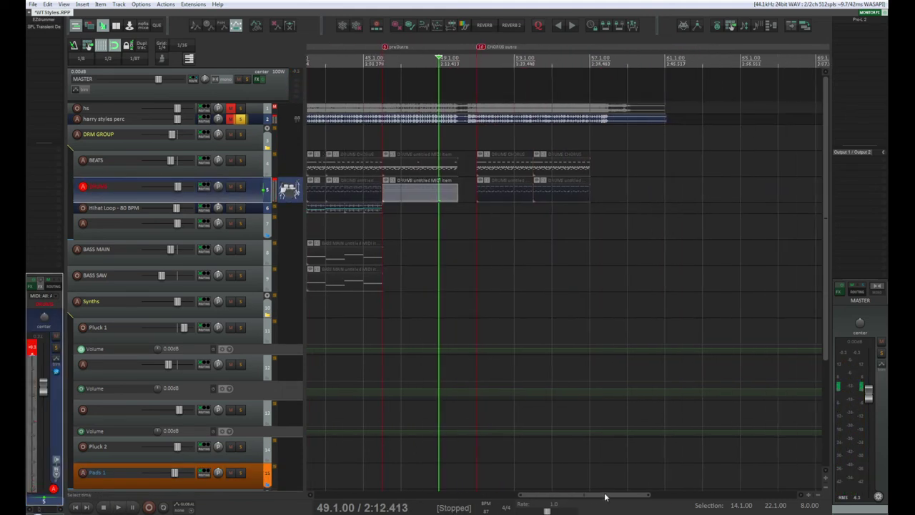
{"action": "left_click_drag", "start_coordinate": [448, 180], "coordinate": [446, 165]}
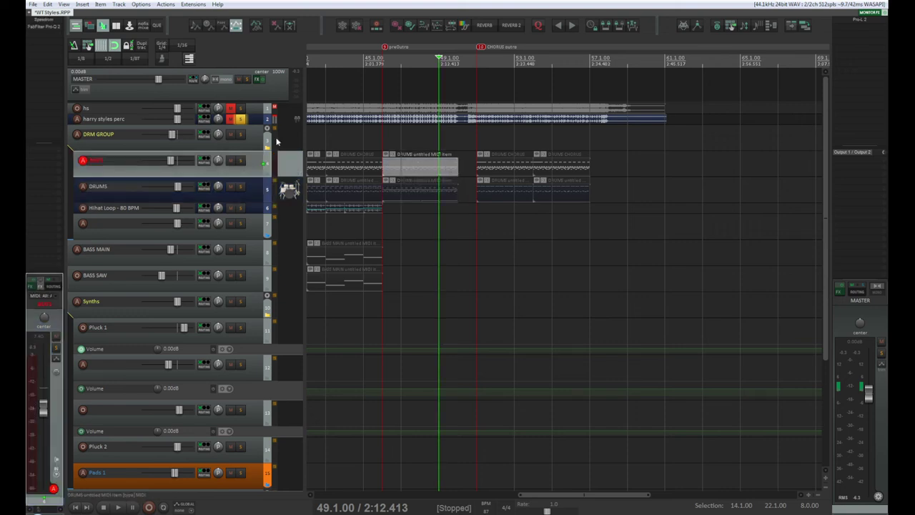
{"action": "left_click", "coordinate": [242, 123]}
{"action": "key", "text": "space"}
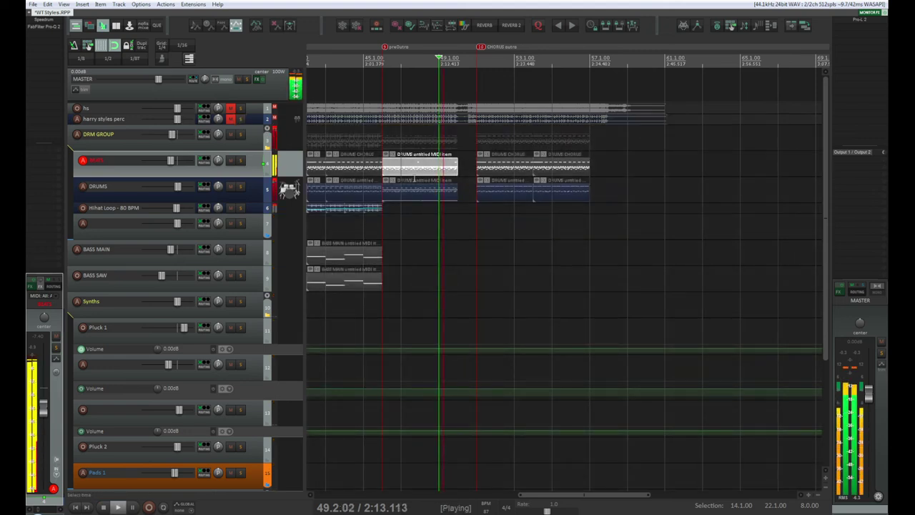
{"action": "key", "text": "space"}
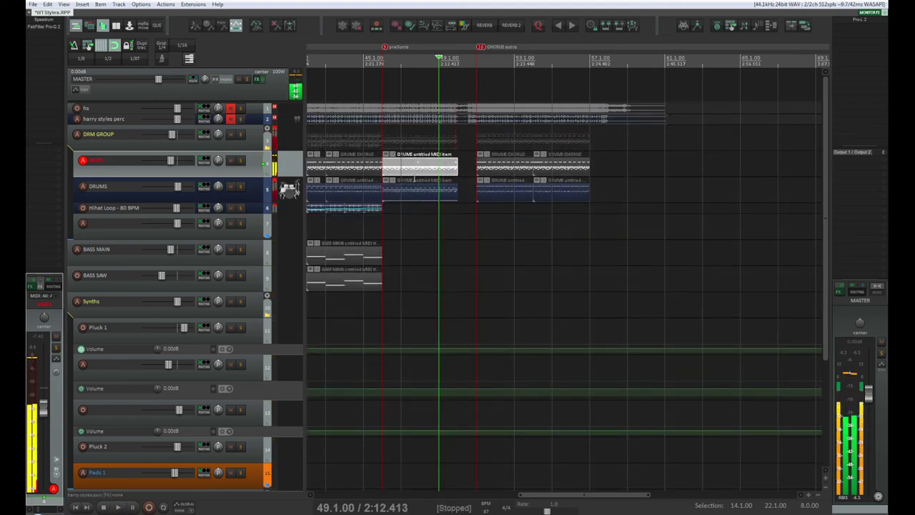
{"action": "key", "text": "space"}
{"action": "key", "text": "space"}
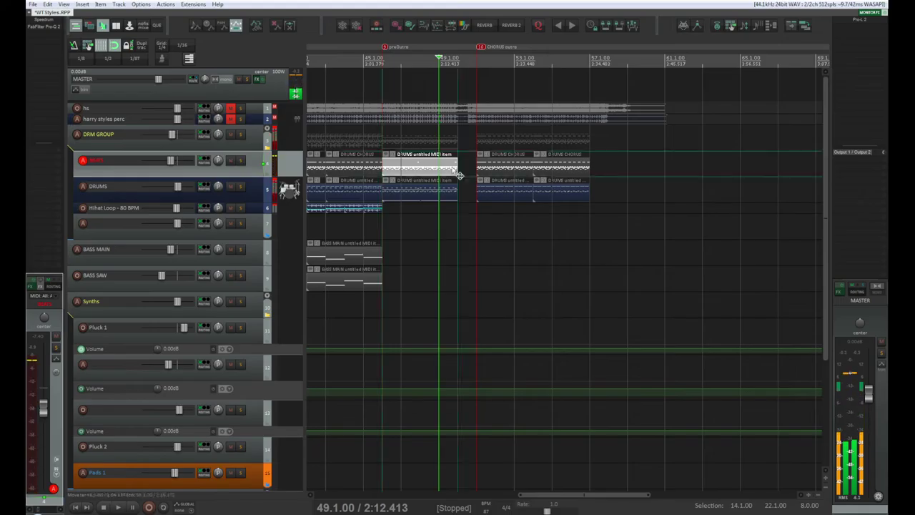
- Open the preOutro BEATS item for MIDI editing and move its last kick note in line with the final upper Cymatics hit
{"action": "double_click", "coordinate": [454, 170]}
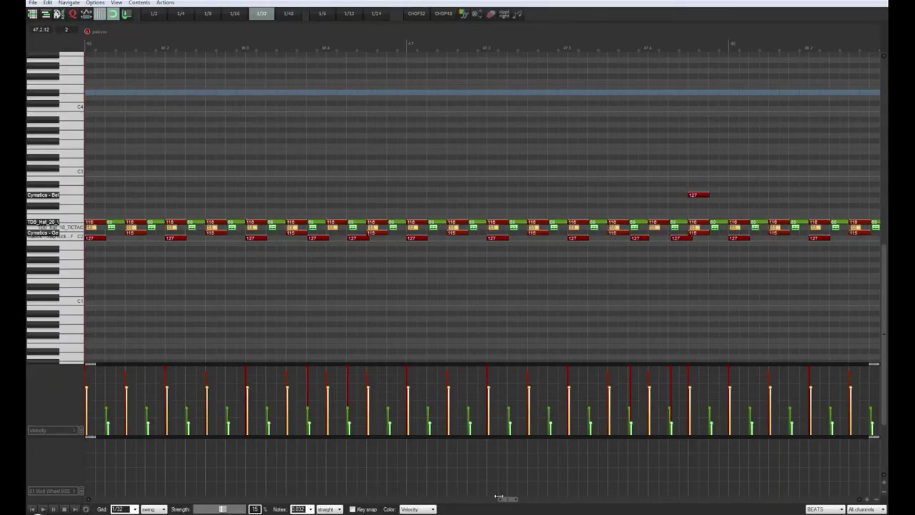
{"action": "scroll", "coordinate": [509, 505], "scroll_direction": "right", "scroll_amount": 5}
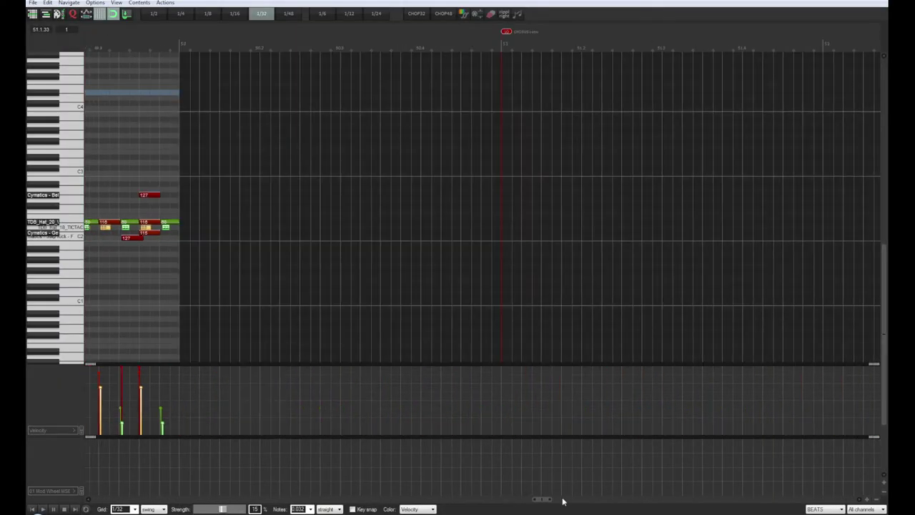
{"action": "scroll", "coordinate": [542, 502], "scroll_direction": "left", "scroll_amount": 5}
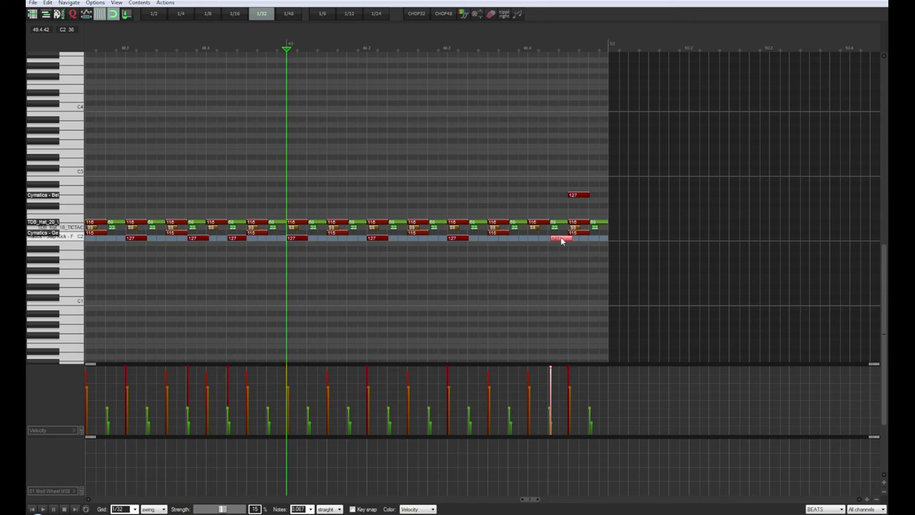
{"action": "left_click_drag", "start_coordinate": [561, 241], "coordinate": [580, 241]}
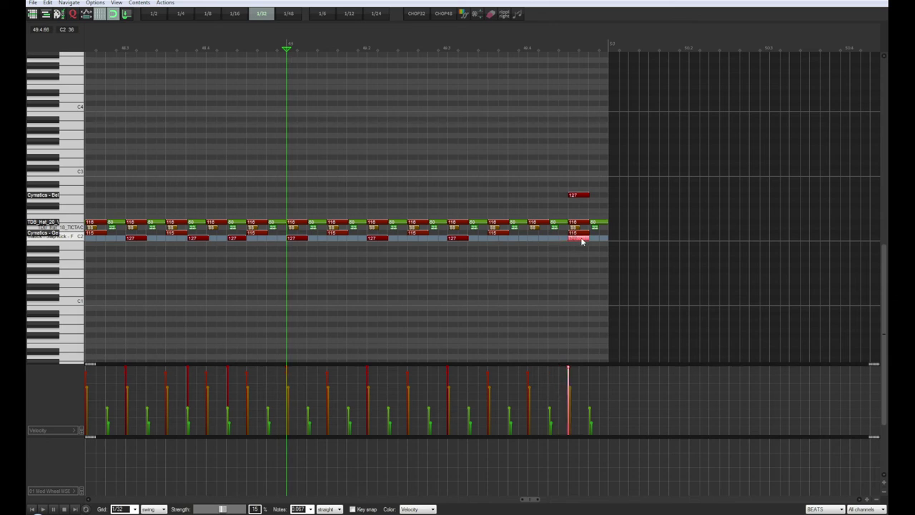
- Add an upper Cymatics note and a C2 kick note on beat 4 of bar 49, and audition the bar
{"action": "left_click", "coordinate": [531, 194]}
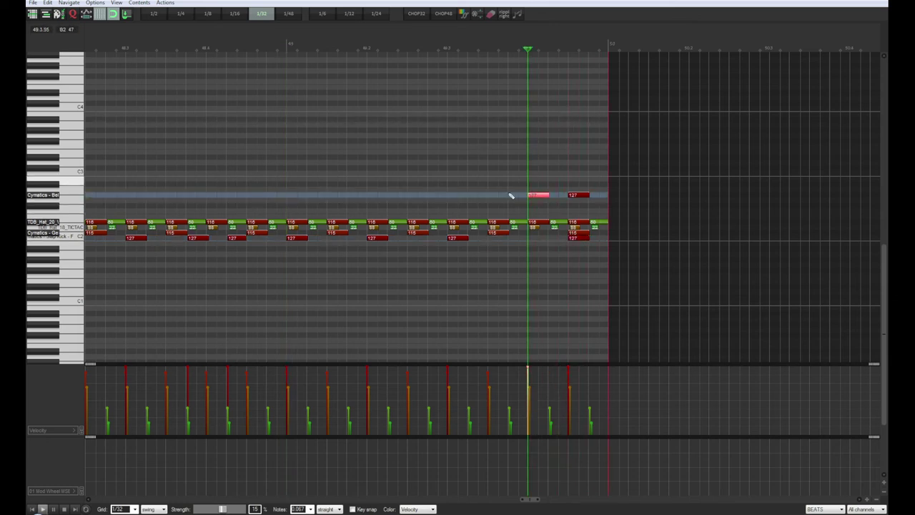
{"action": "left_click", "coordinate": [532, 240]}
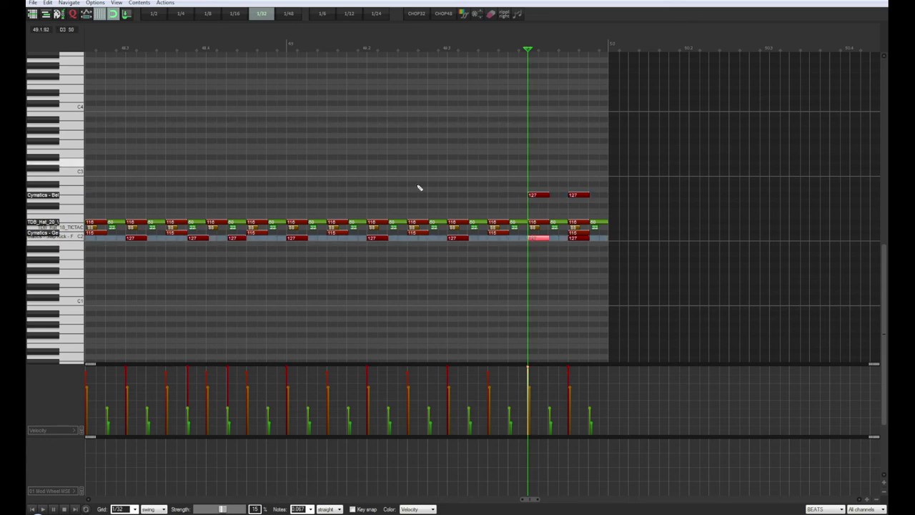
{"action": "key", "text": "space"}
{"action": "left_click", "coordinate": [379, 44]}
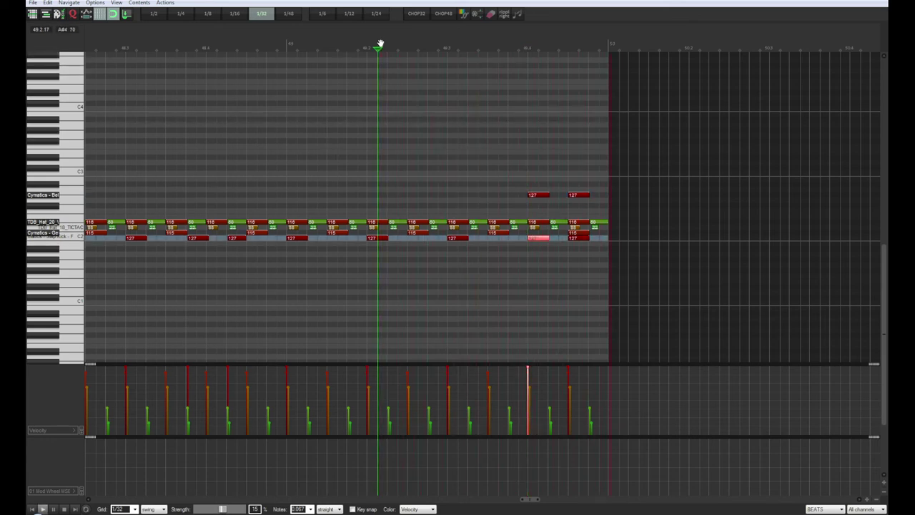
{"action": "left_click", "coordinate": [286, 46]}
{"action": "key", "text": "space"}
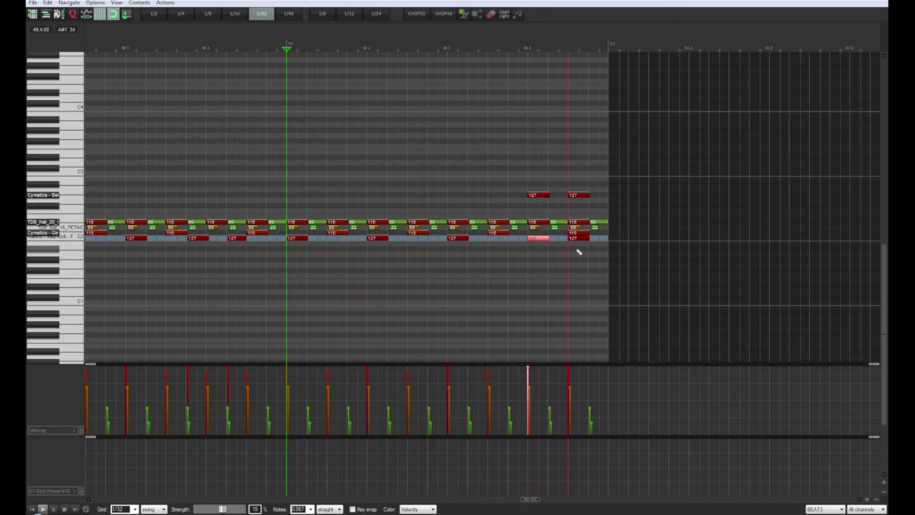
{"action": "key", "text": "space"}
- Add a C#2 Cymatics note on beat 4 of bar 49, delete the upper Cymatics note there, and audition the fill
{"action": "left_click", "coordinate": [532, 236]}
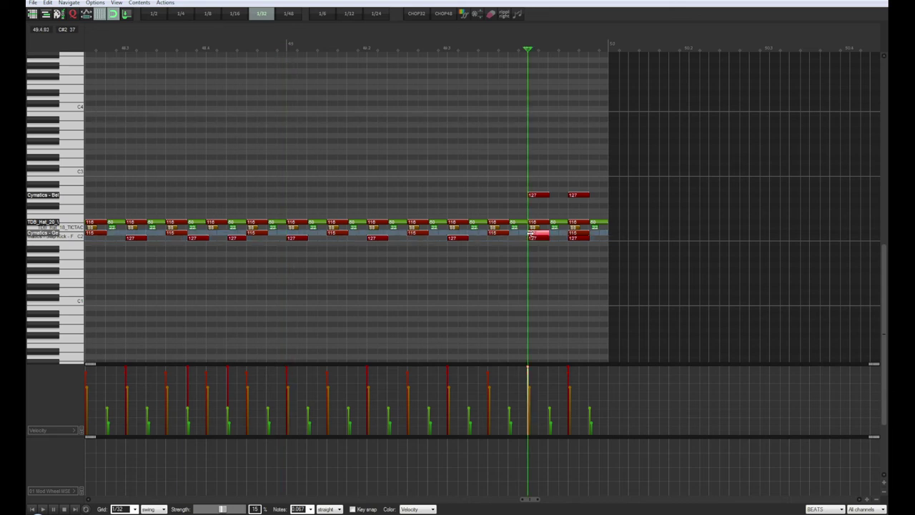
{"action": "left_click", "coordinate": [537, 196]}
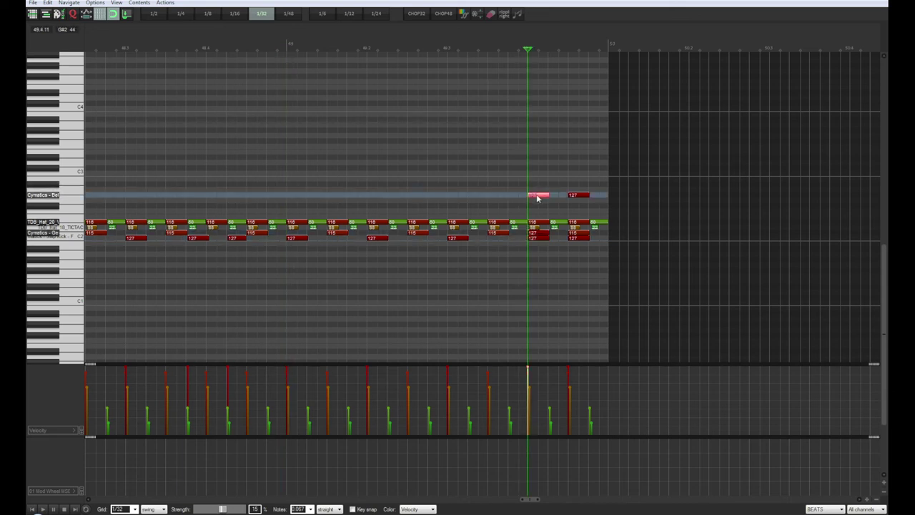
{"action": "left_click", "coordinate": [439, 45]}
{"action": "key", "text": "space"}
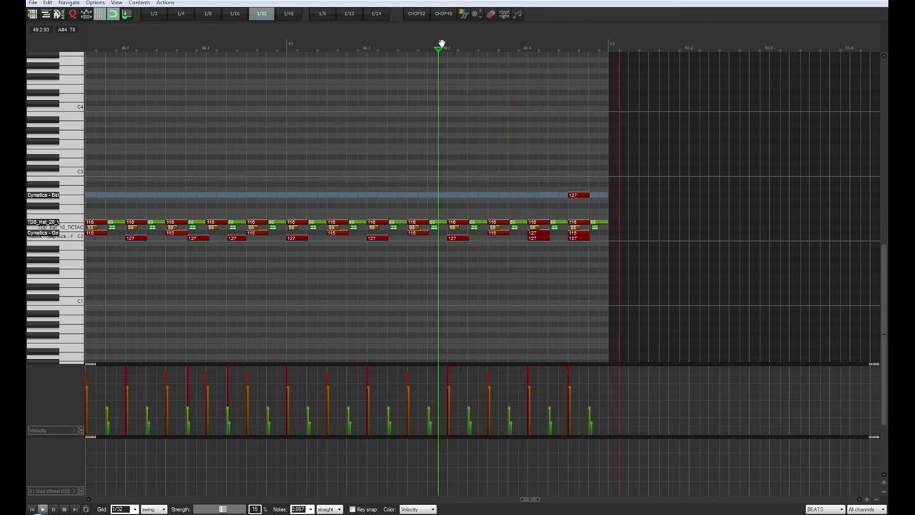
{"action": "key", "text": "space"}
{"action": "key", "text": "space"}
{"action": "key", "text": "space"}
- Delete the last two C2 kick notes in bar 49 and audition the fill without them
{"action": "left_click", "coordinate": [69, 243]}
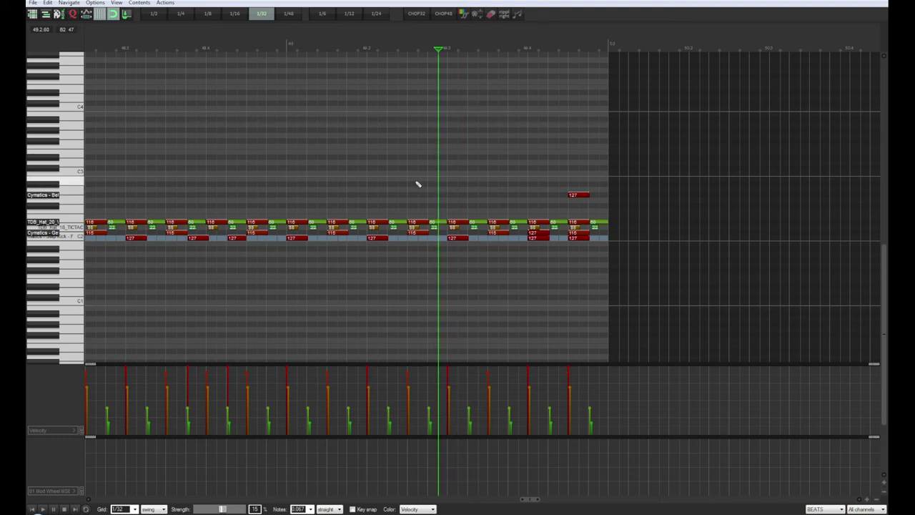
{"action": "left_click", "coordinate": [538, 240]}
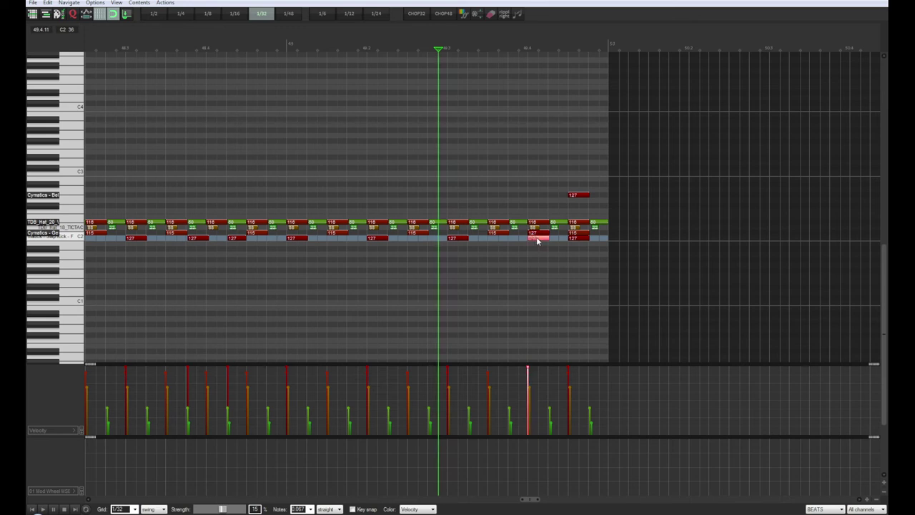
{"action": "key", "text": "Delete"}
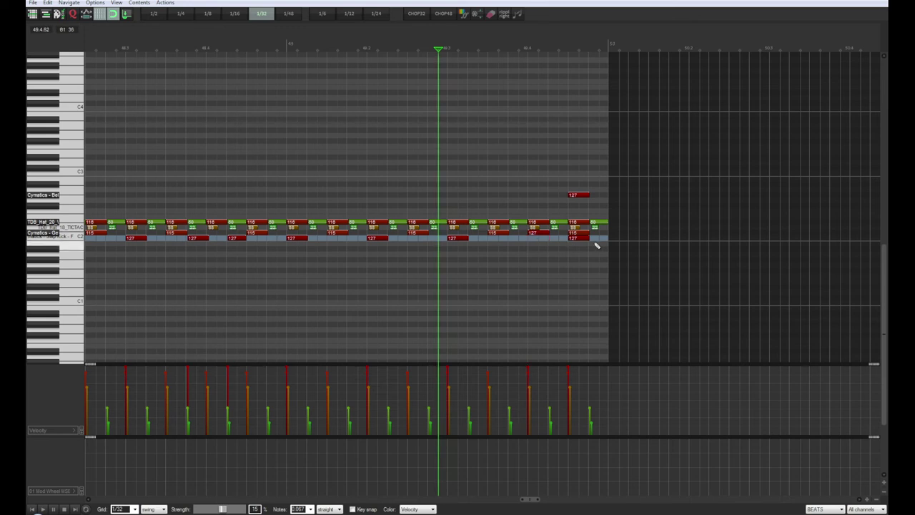
{"action": "left_click", "coordinate": [577, 239]}
{"action": "key", "text": "Delete"}
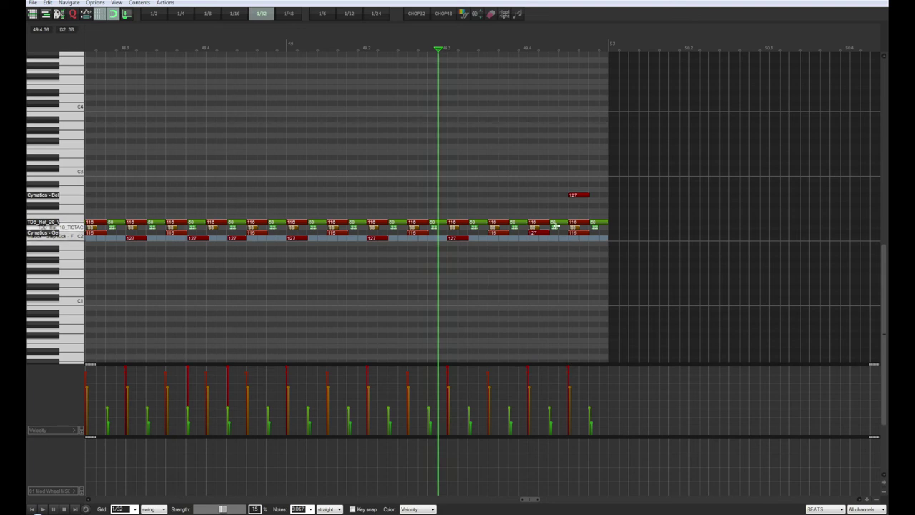
{"action": "key", "text": "space"}
{"action": "key", "text": "space"}
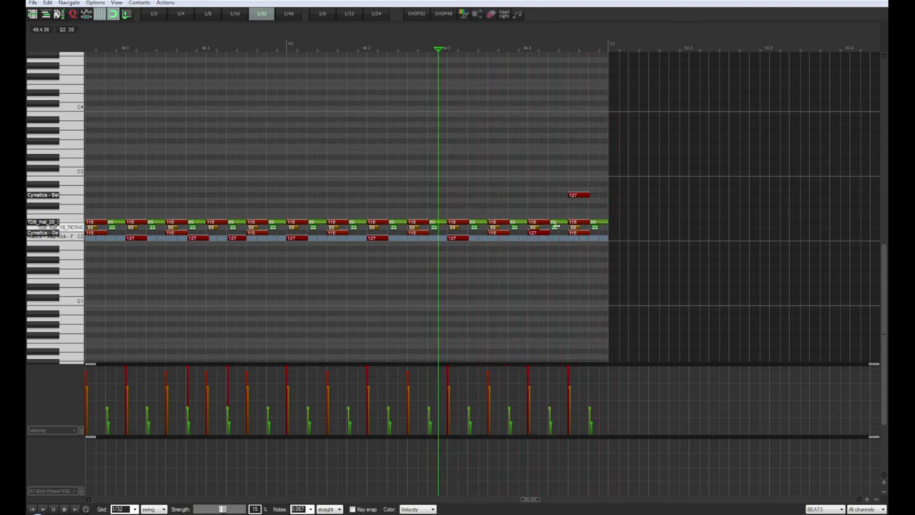
{"action": "key", "text": "space"}
- Shift the C#2 Cymatics hit on beat 4 of bar 49 one sixteenth later and audition the fill
{"action": "left_click", "coordinate": [48, 235]}
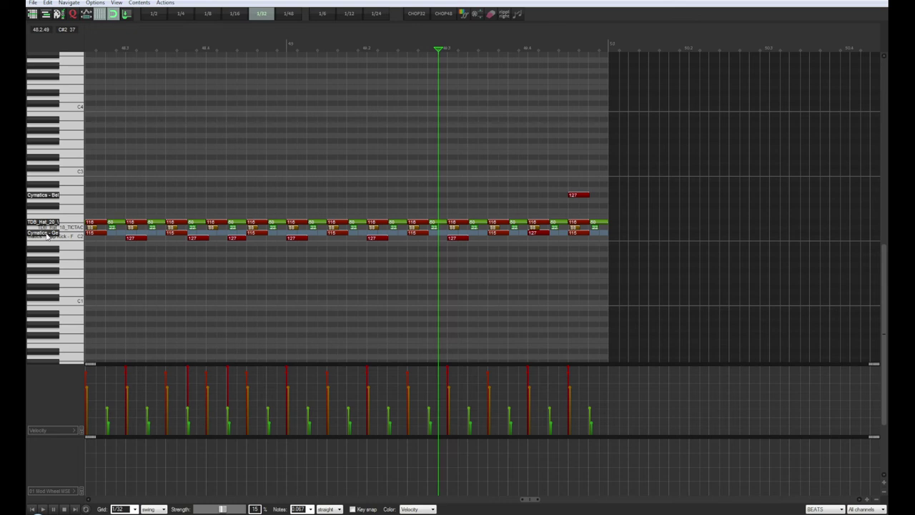
{"action": "left_click", "coordinate": [535, 234]}
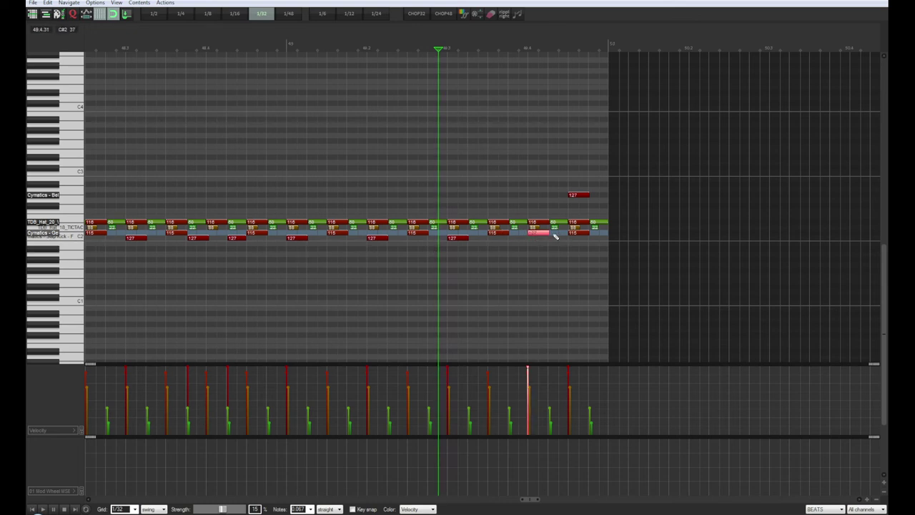
{"action": "left_click_drag", "start_coordinate": [533, 235], "coordinate": [554, 237]}
{"action": "key", "text": "space"}
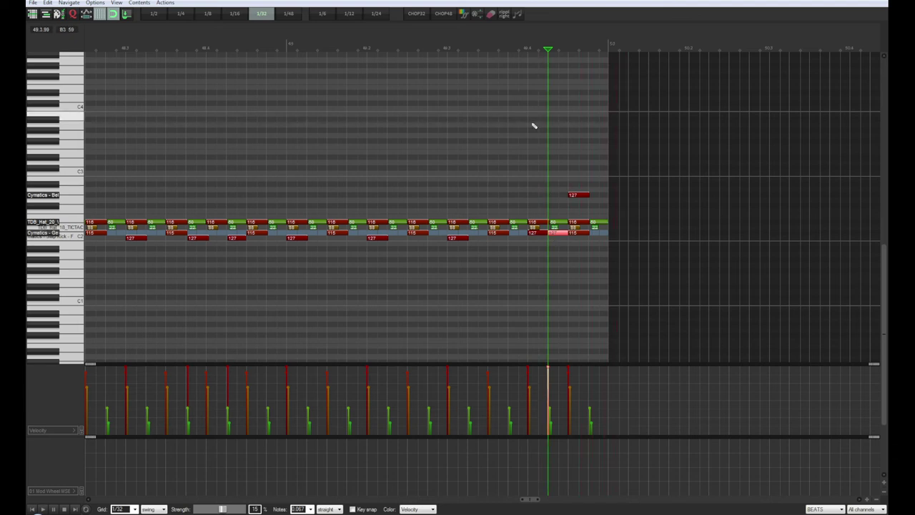
{"action": "left_click", "coordinate": [490, 45]}
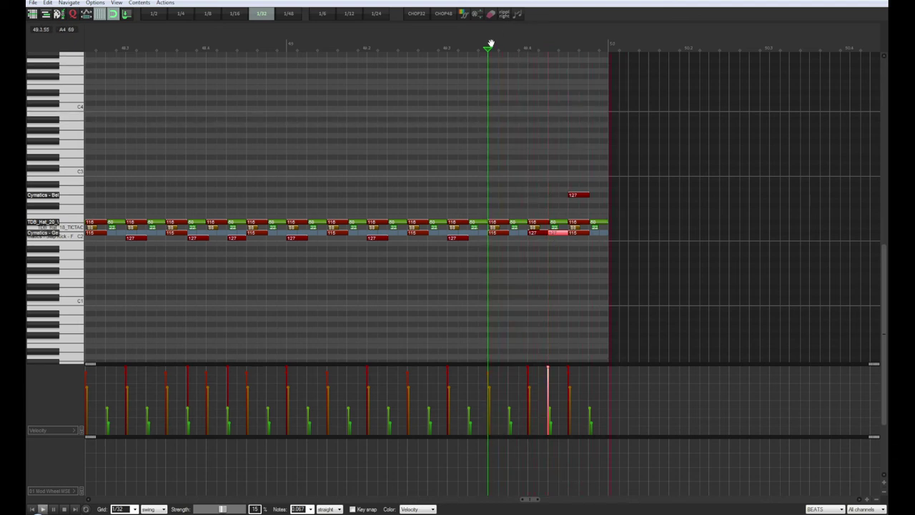
{"action": "key", "text": "space"}
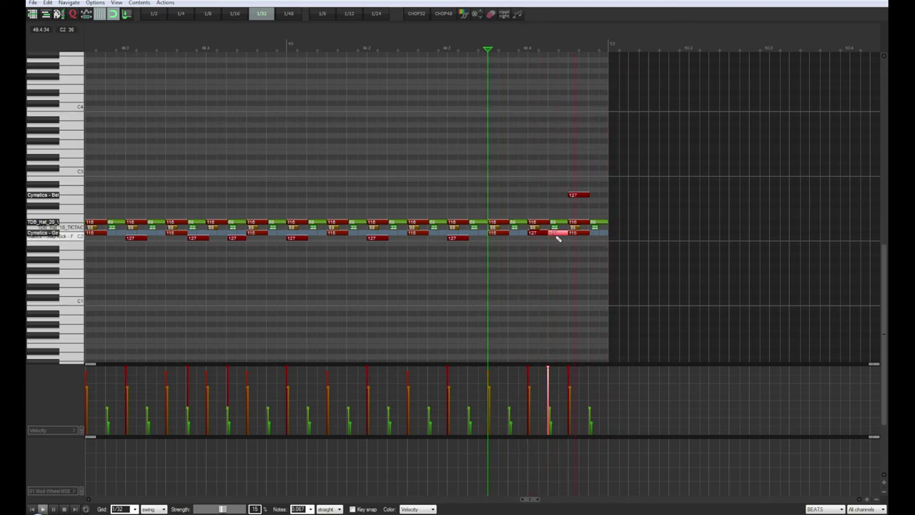
{"action": "left_click", "coordinate": [540, 234]}
{"action": "key", "text": "Delete"}
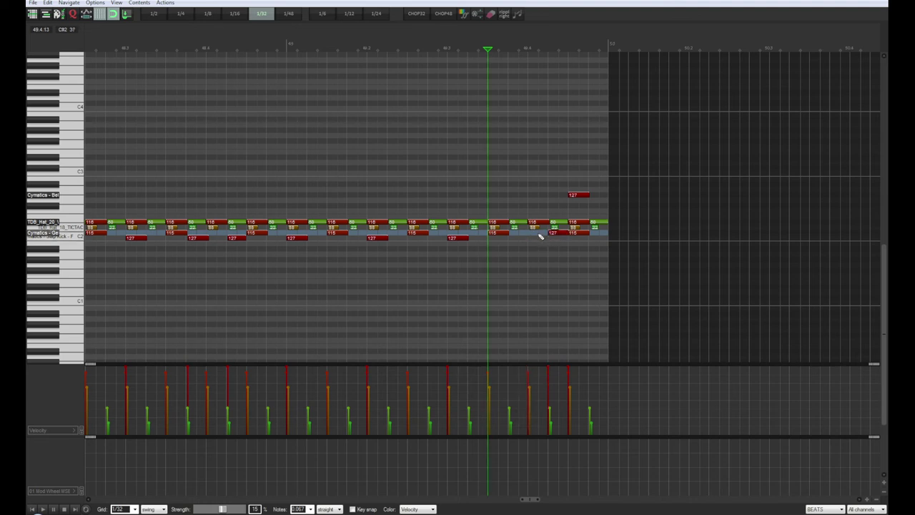
{"action": "key", "text": "space"}
{"action": "key", "text": "space"}
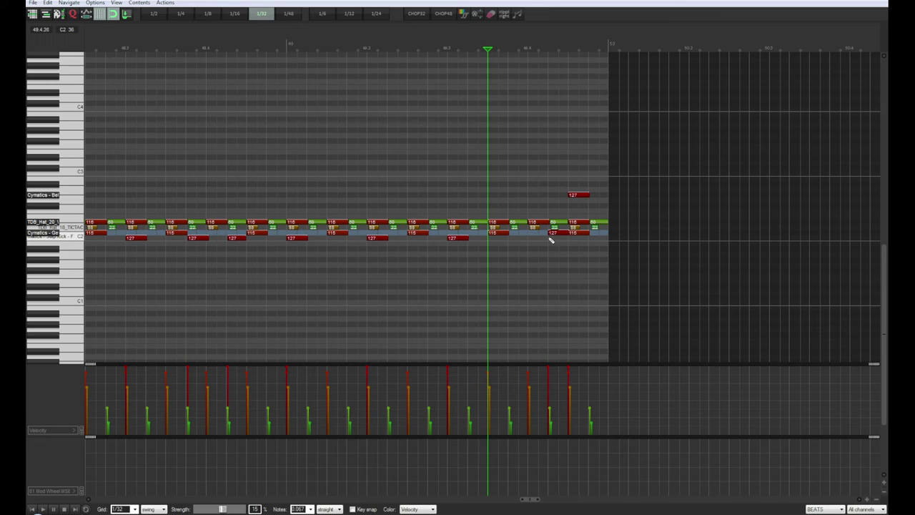
- Add C2 kick notes beneath the last two C#2 Cymatics hits of bar 49 and audition from beat 3
{"action": "left_click", "coordinate": [552, 239]}
{"action": "left_click", "coordinate": [571, 238]}
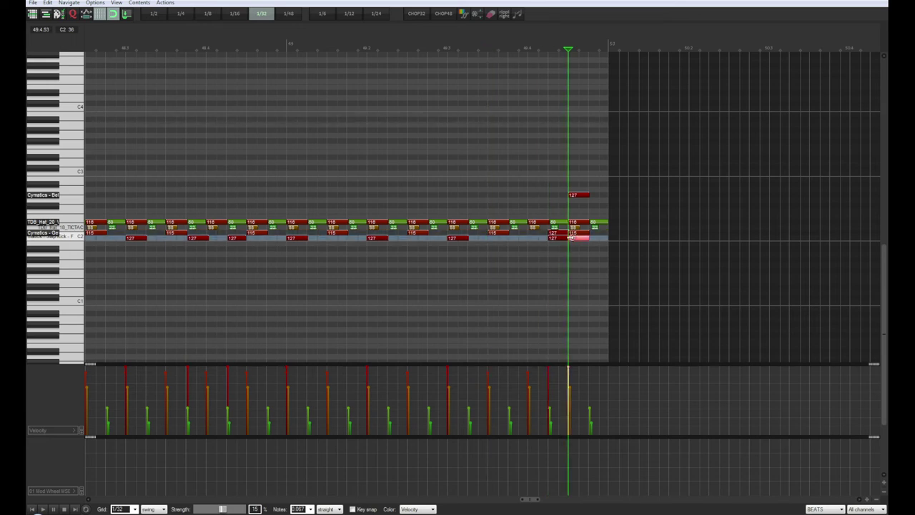
{"action": "left_click", "coordinate": [445, 47]}
{"action": "key", "text": "space"}
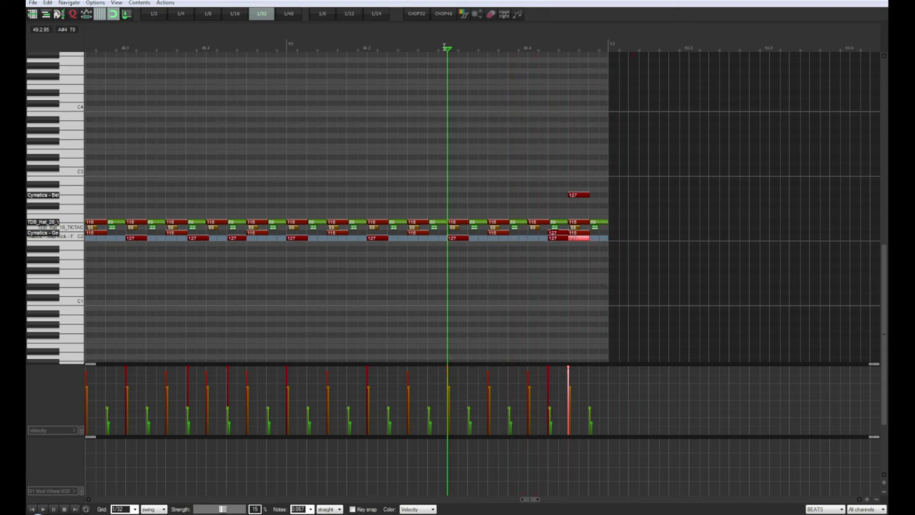
{"action": "key", "text": "space"}
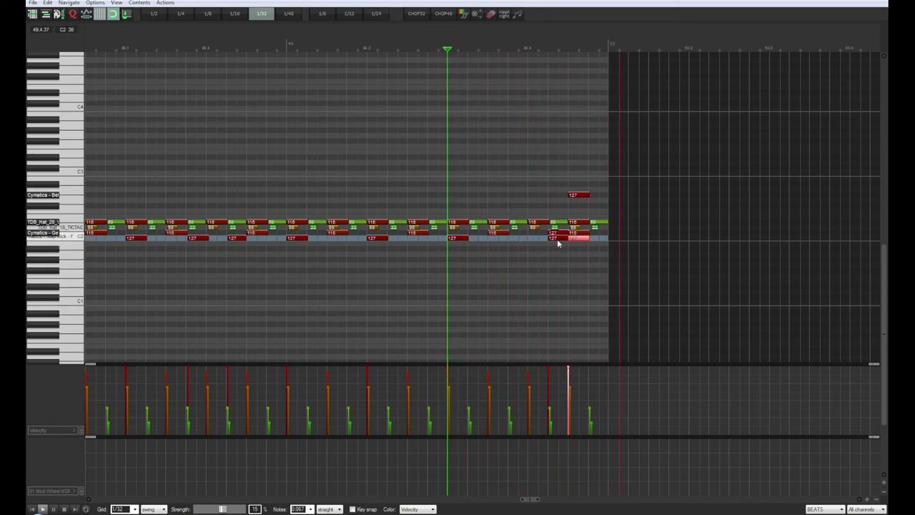
- Lower the velocities of the last two C2 kick notes to 92 and 91, and audition the fill
{"action": "left_click", "coordinate": [559, 240]}
{"action": "left_click_drag", "start_coordinate": [558, 234], "coordinate": [561, 245]}
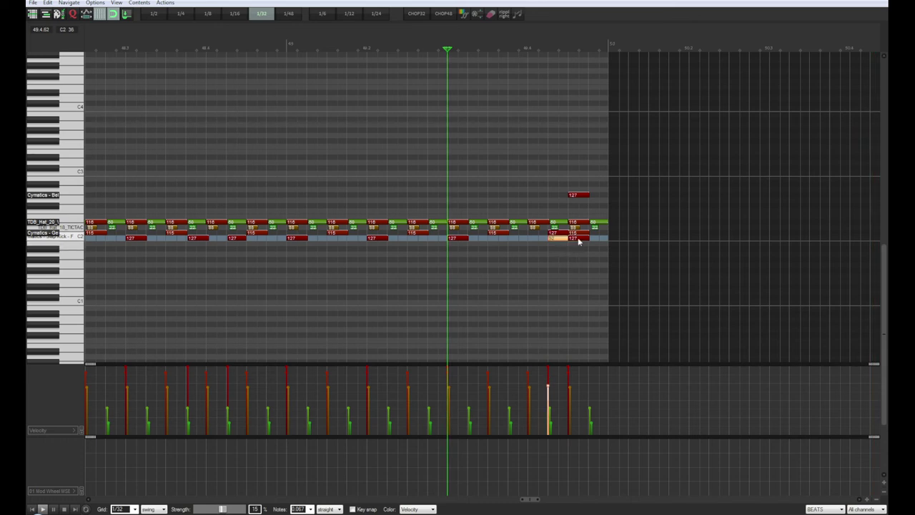
{"action": "left_click", "coordinate": [580, 240]}
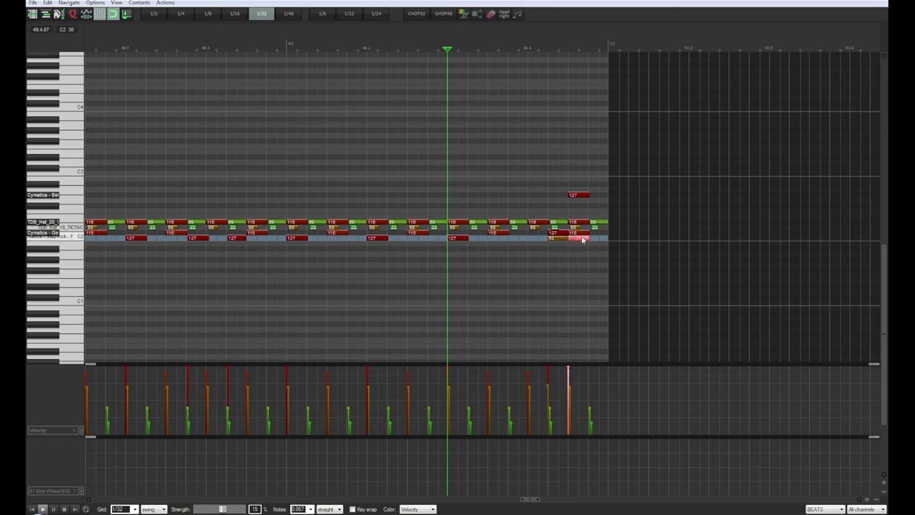
{"action": "left_click_drag", "start_coordinate": [583, 245], "coordinate": [583, 246]}
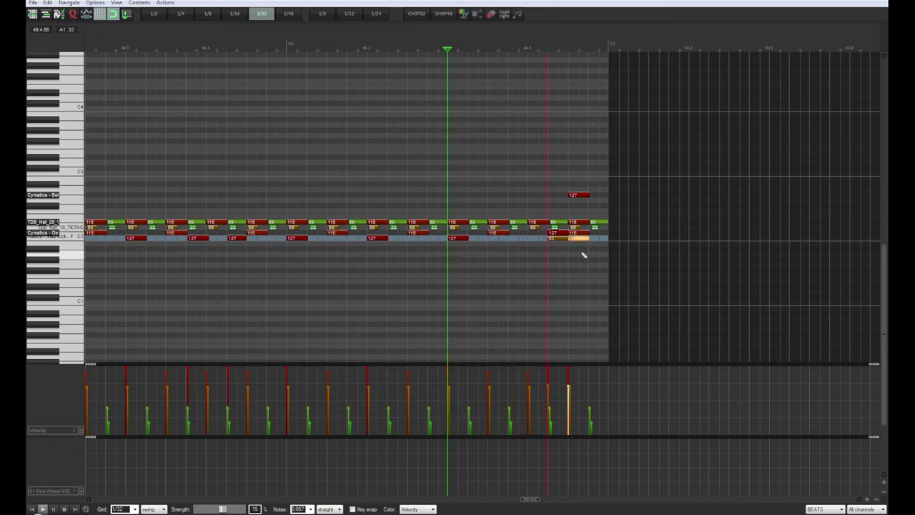
{"action": "key", "text": "space"}
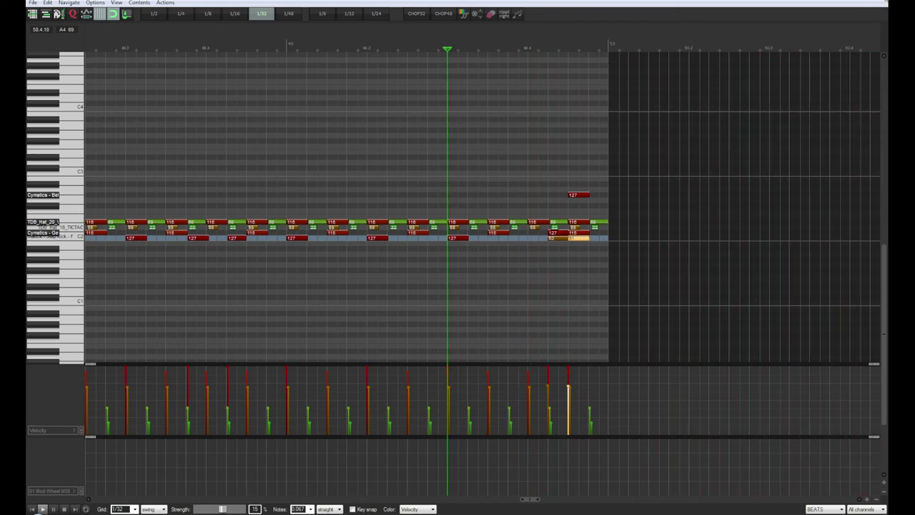
- Replay the fill from bar 49 with the last upper Cymatics note selected, and close the BEATS MIDI editor
{"action": "left_click", "coordinate": [582, 195]}
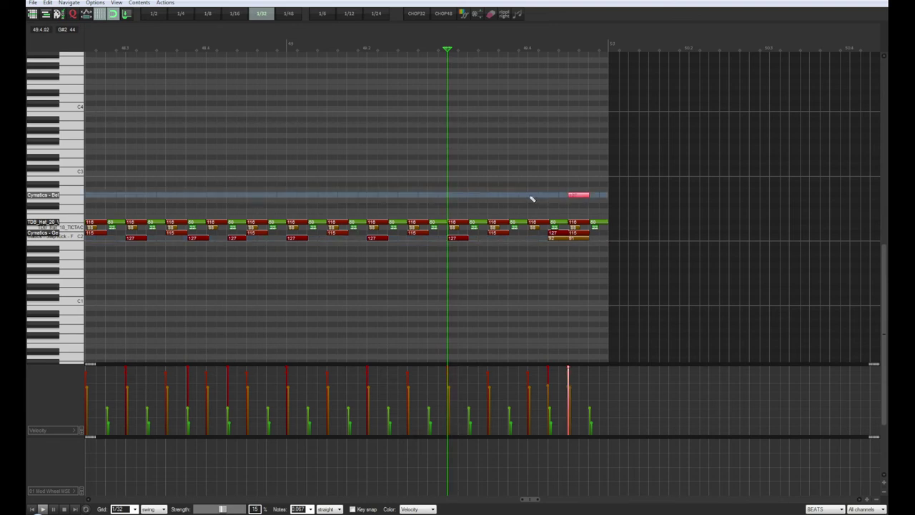
{"action": "left_click", "coordinate": [597, 196]}
{"action": "left_click", "coordinate": [402, 46]}
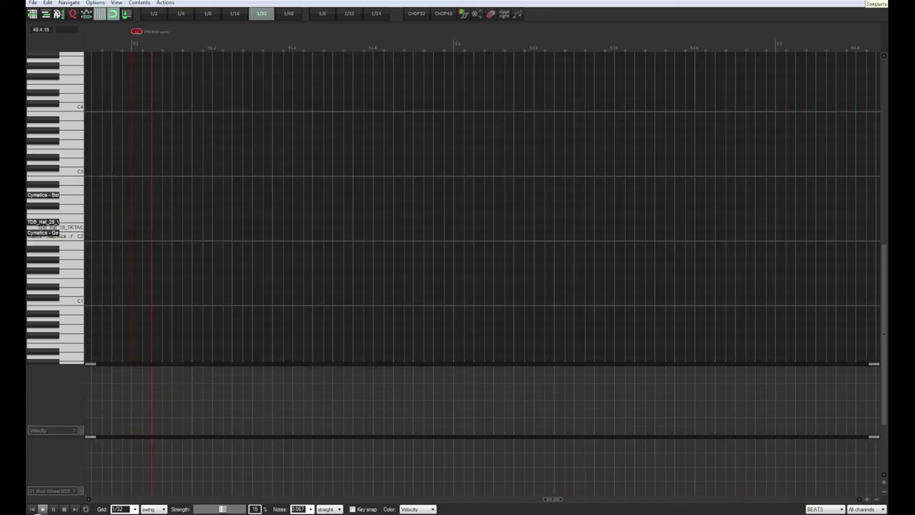
{"action": "left_click", "coordinate": [881, 2]}
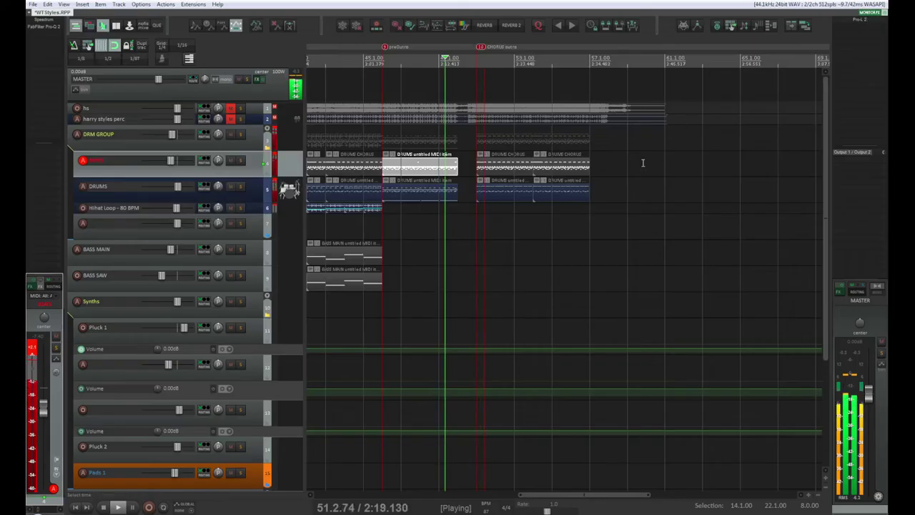
- Open the preOutro DRUMS item for MIDI editing, move its last C2 kick note up to D2, and close the editor
{"action": "left_click", "coordinate": [451, 196]}
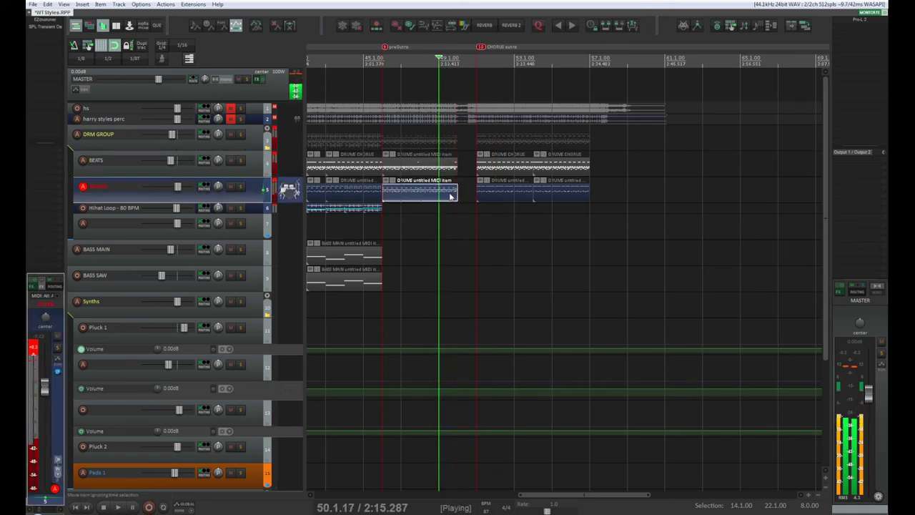
{"action": "double_click", "coordinate": [450, 196]}
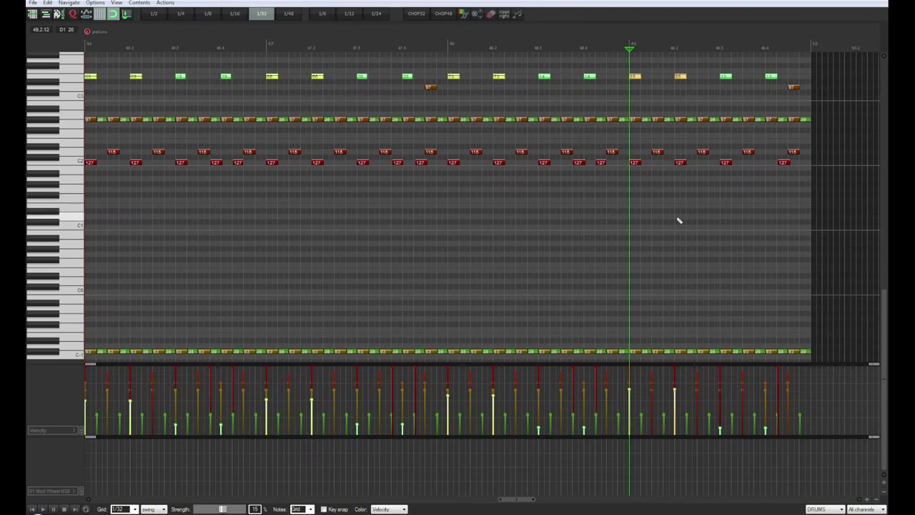
{"action": "left_click_drag", "start_coordinate": [885, 311], "coordinate": [885, 245]}
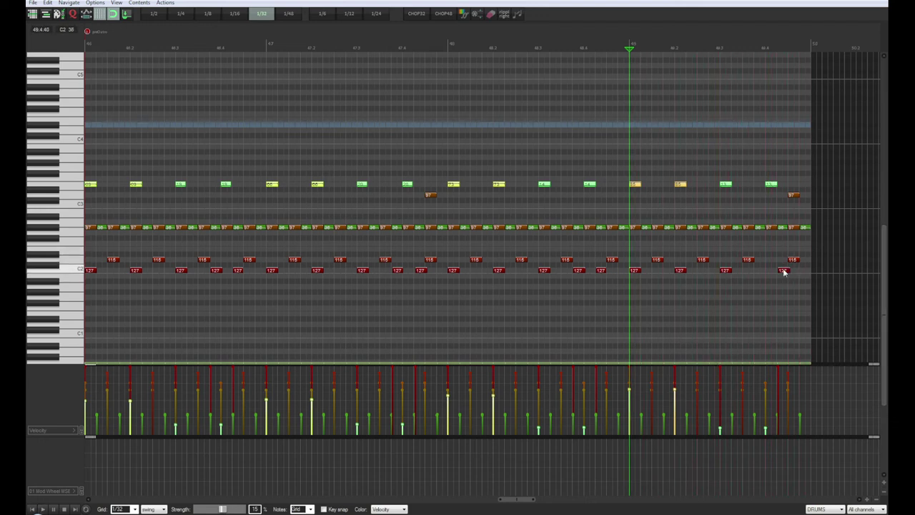
{"action": "left_click_drag", "start_coordinate": [783, 272], "coordinate": [783, 261]}
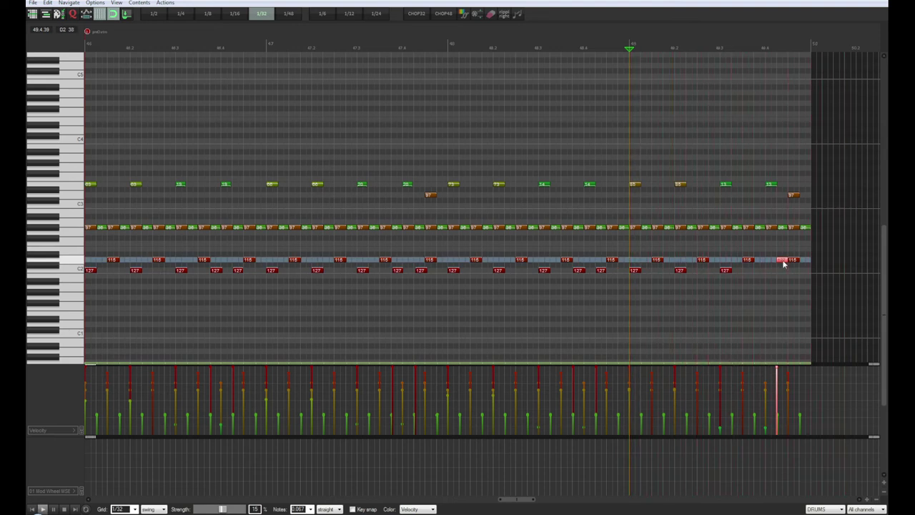
{"action": "key", "text": "Escape"}
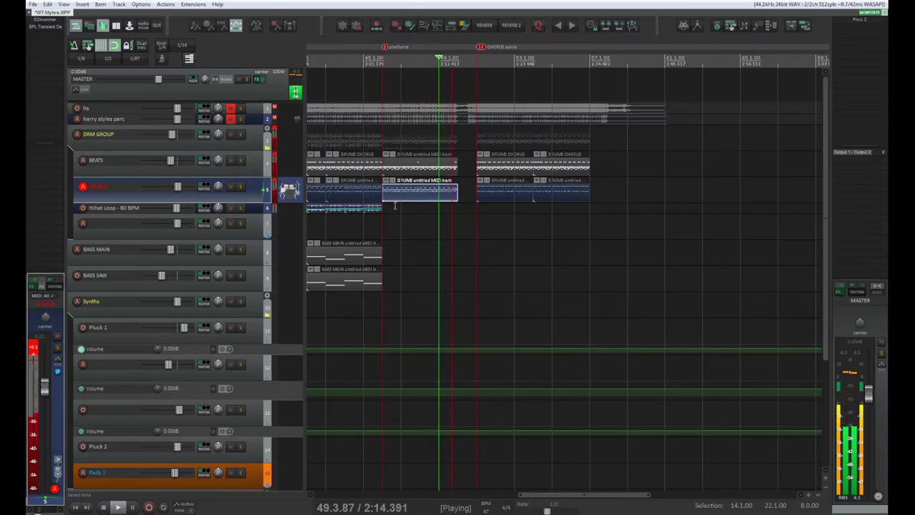
- Solo DRUMS and audition the edited fill, reopening the preOutro item to replay it from beat 4 of bar 49
{"action": "left_click", "coordinate": [241, 187]}
{"action": "key", "text": "space"}
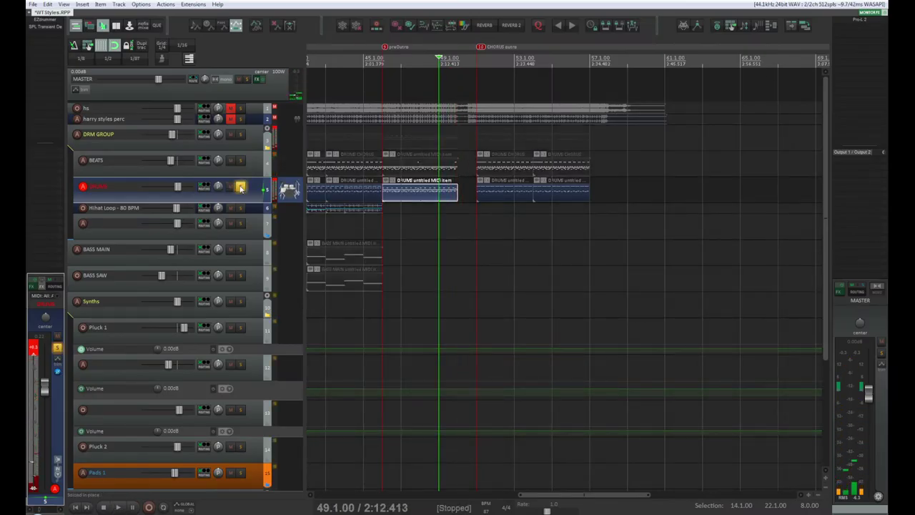
{"action": "key", "text": "space"}
{"action": "double_click", "coordinate": [422, 192]}
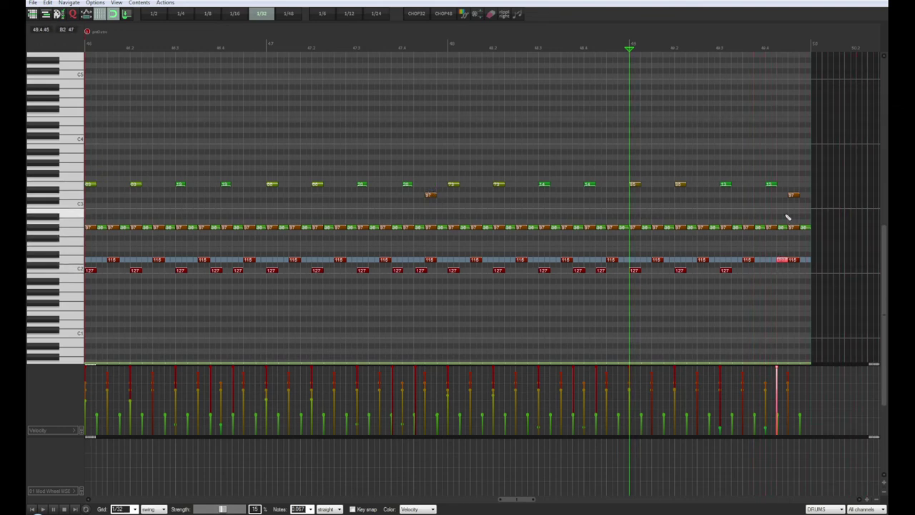
{"action": "left_click", "coordinate": [760, 43]}
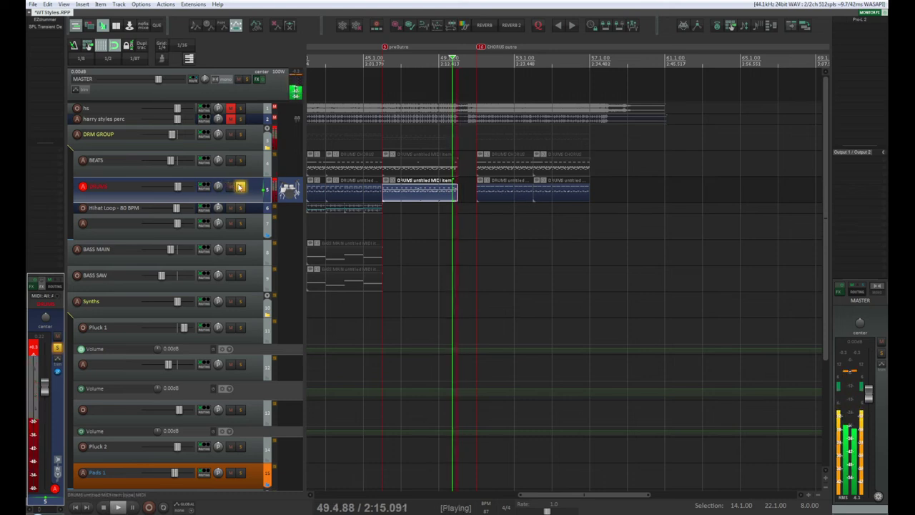
- Unsolo DRUMS and play the full mix from the start of preOutro
{"action": "left_click", "coordinate": [240, 187]}
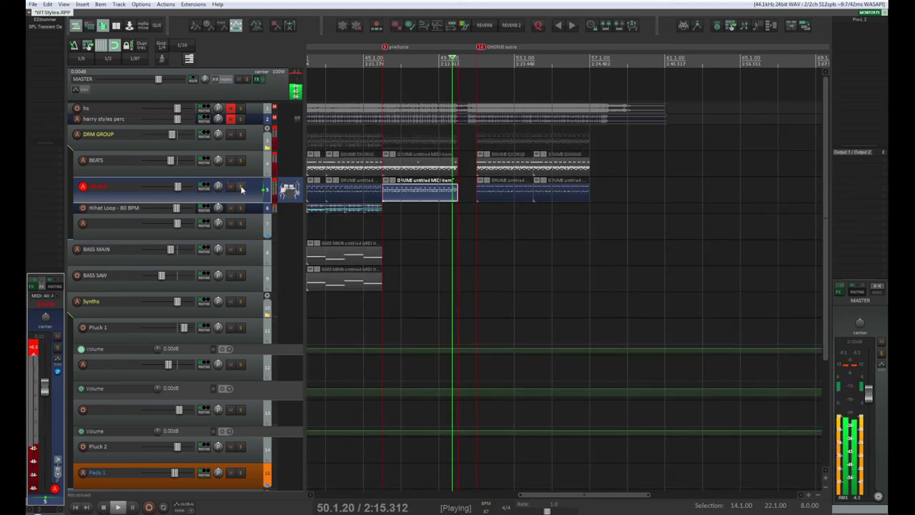
{"action": "left_click", "coordinate": [383, 63]}
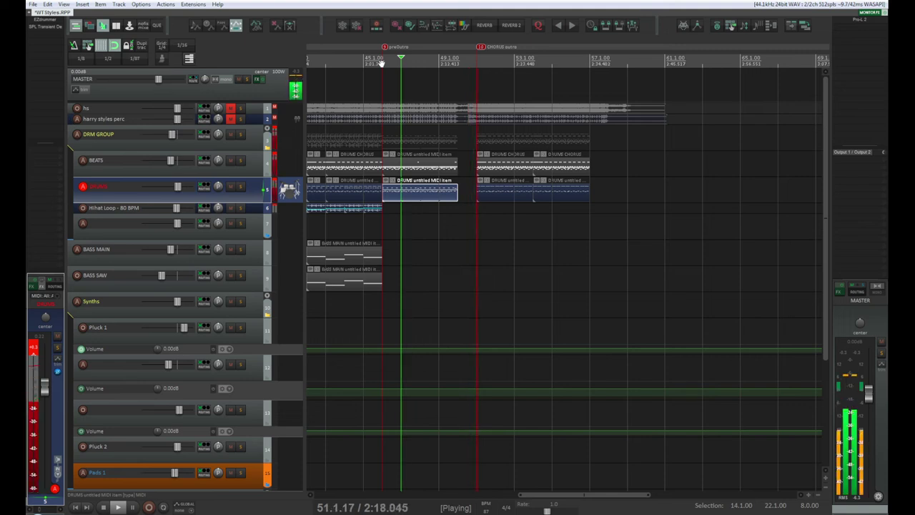
- Replay the full mix from bar 47 through the preOutro-to-CHORUS outro transition and restart it from the same point
{"action": "key", "text": "space"}
{"action": "key", "text": "space"}
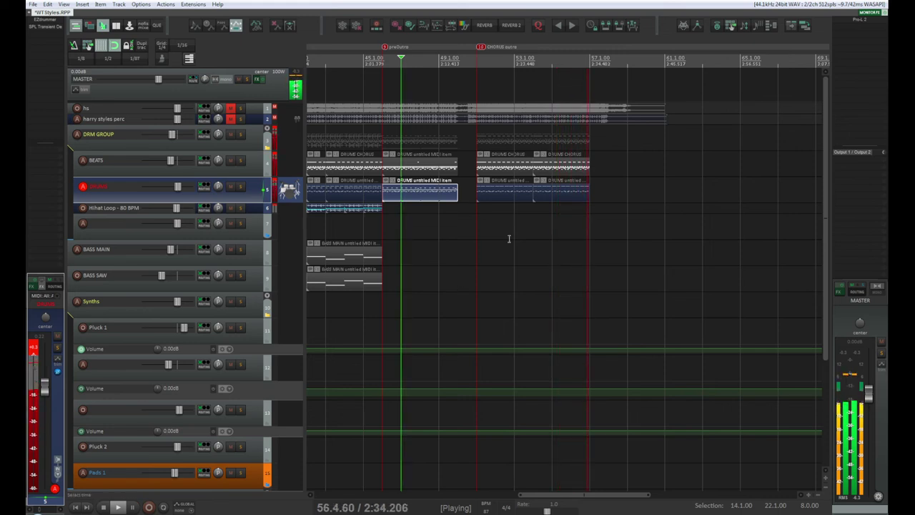
{"action": "scroll", "coordinate": [487, 264], "scroll_direction": "up", "scroll_amount": 2}
{"action": "scroll", "coordinate": [380, 282], "scroll_direction": "down", "scroll_amount": 2}
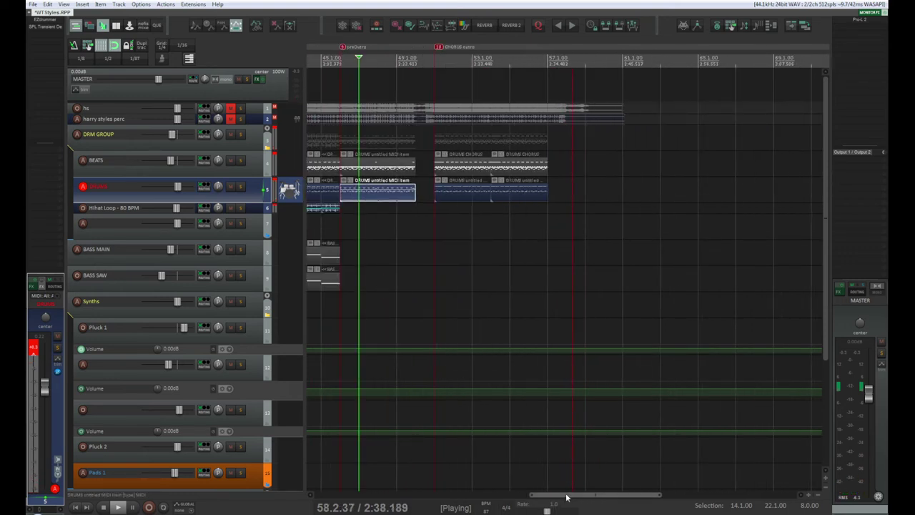
{"action": "left_click_drag", "start_coordinate": [566, 495], "coordinate": [517, 495]}
{"action": "key", "text": "space"}
{"action": "key", "text": "space"}
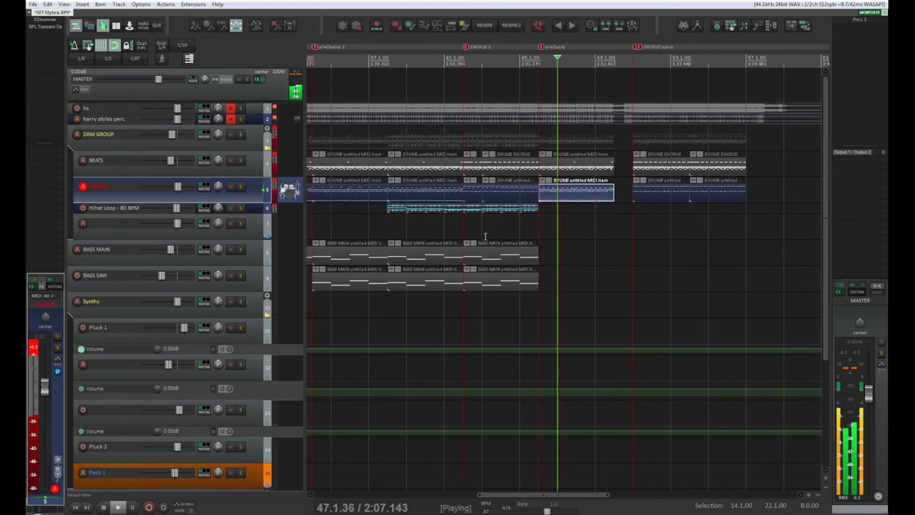
- Solo DRUMS during playback, raise its track volume slightly, and unsolo it
{"action": "left_click", "coordinate": [240, 188]}
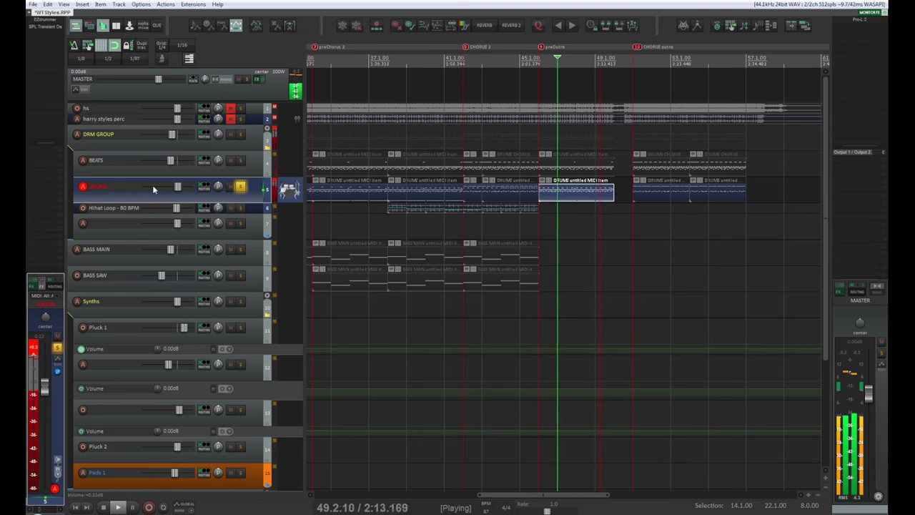
{"action": "left_click_drag", "start_coordinate": [177, 189], "coordinate": [180, 190]}
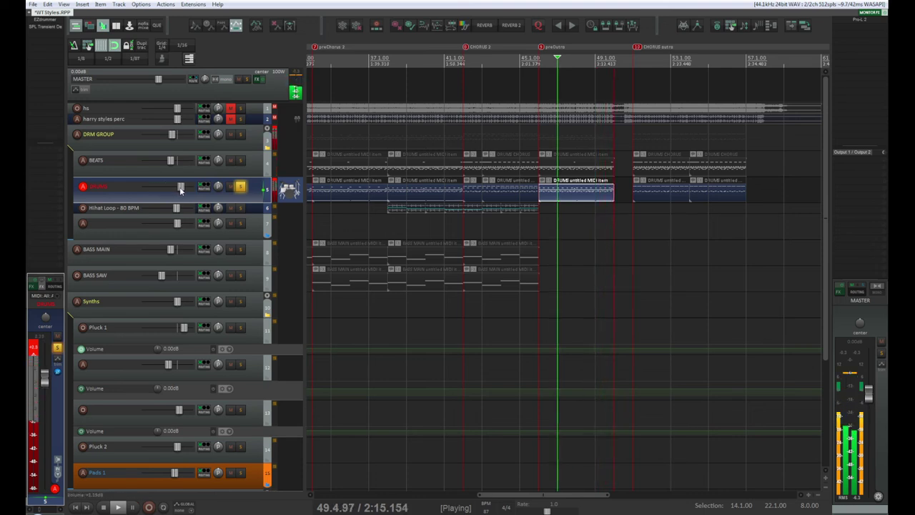
{"action": "left_click", "coordinate": [241, 187]}
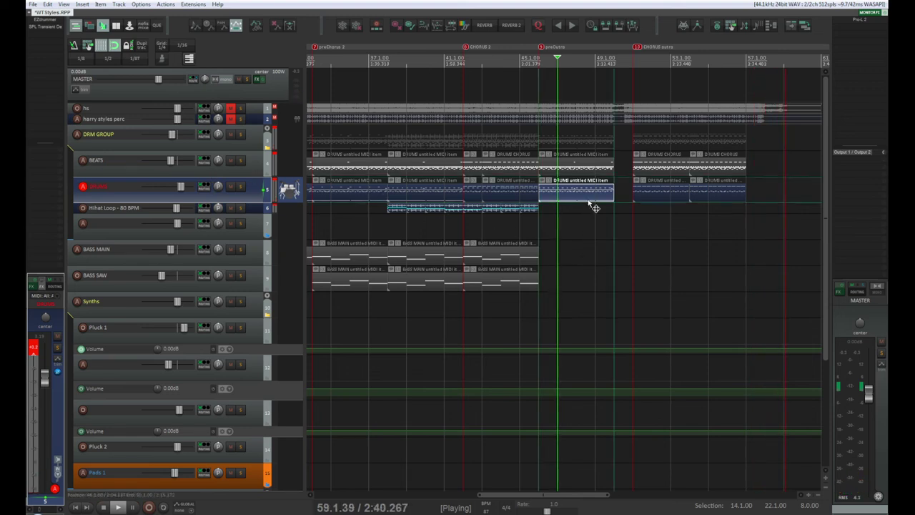
- Compare the DRUMS items in CHORUS outro and in the chorus before preOutro, selecting each in turn
{"action": "left_click", "coordinate": [648, 192]}
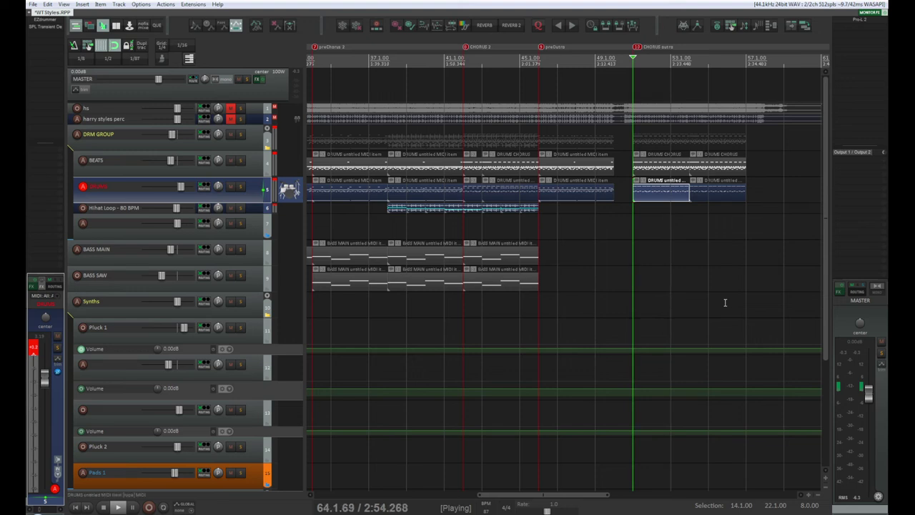
{"action": "left_click", "coordinate": [504, 193]}
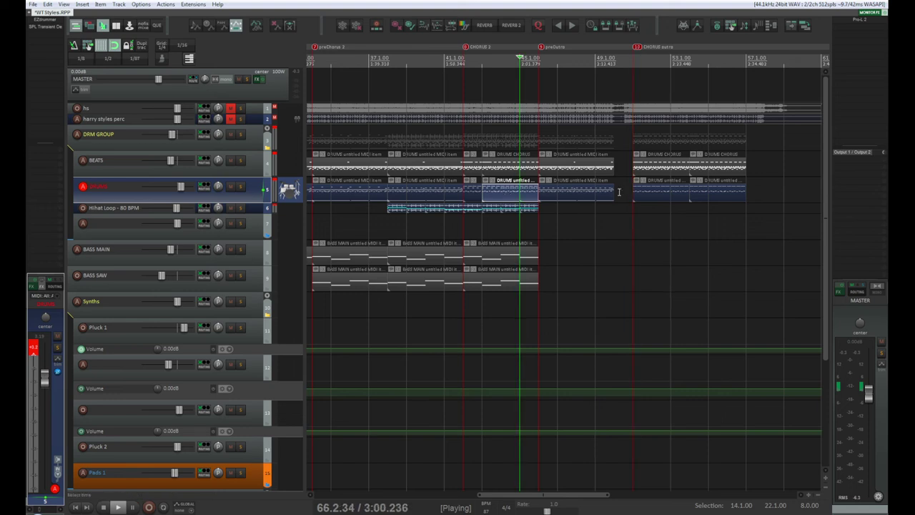
{"action": "left_click", "coordinate": [646, 193]}
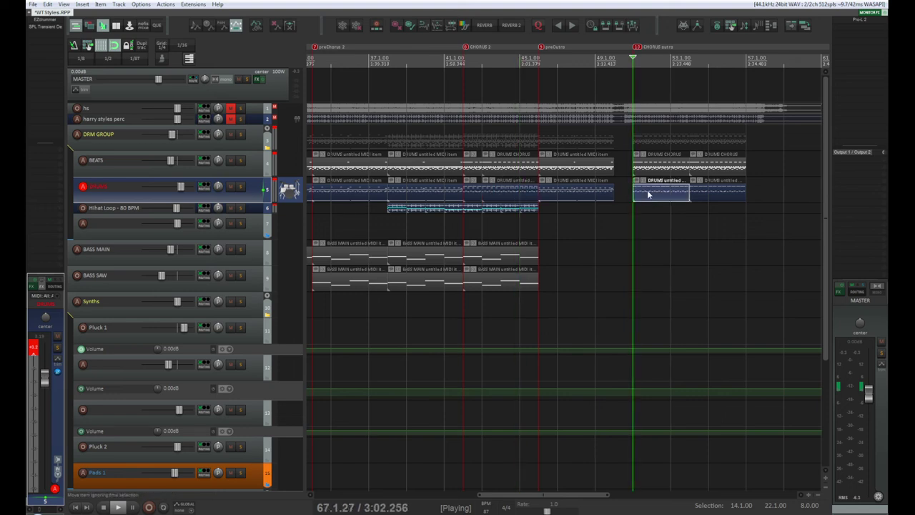
{"action": "mouse_move", "coordinate": [647, 194]}
{"action": "left_mouse_down"}
{"action": "mouse_move", "coordinate": [515, 198]}
{"action": "mouse_move", "coordinate": [641, 192]}
{"action": "left_mouse_up"}
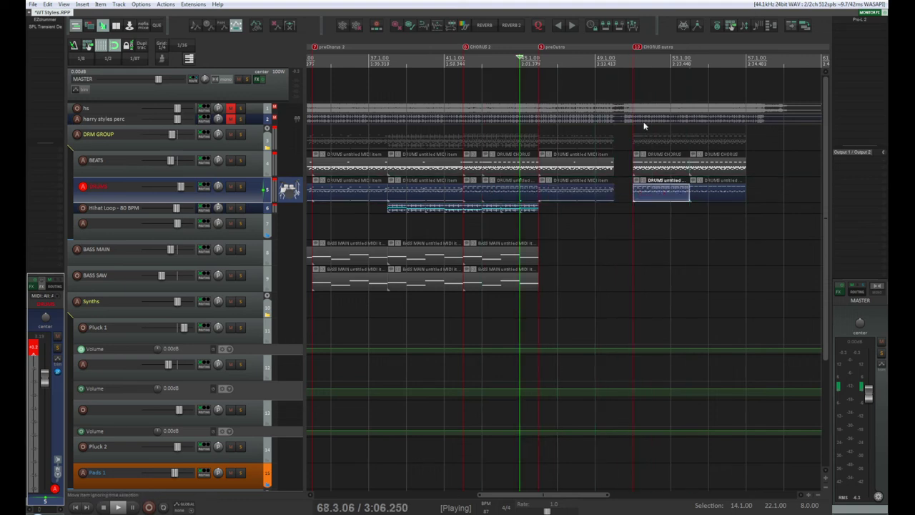
- Play the full mix repeatedly from the start of CHORUS outro at bar 51
{"action": "left_click", "coordinate": [635, 66]}
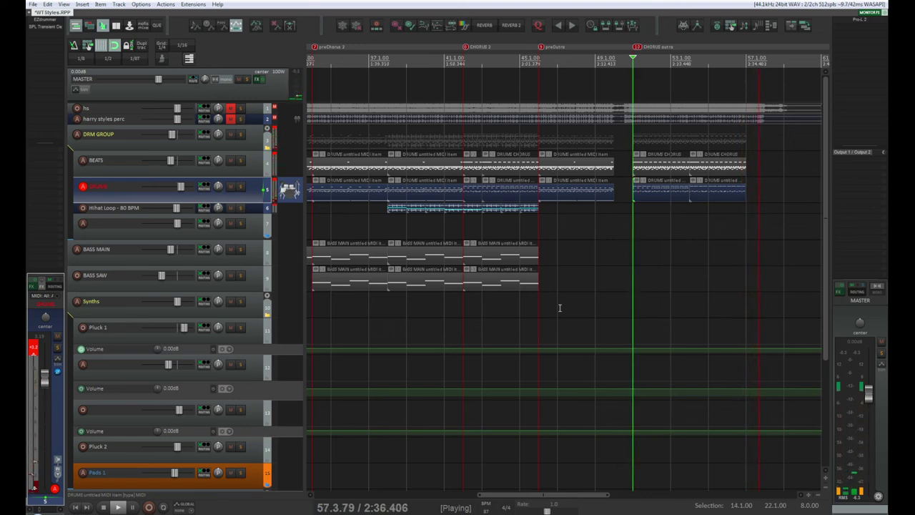
{"action": "key", "text": "space"}
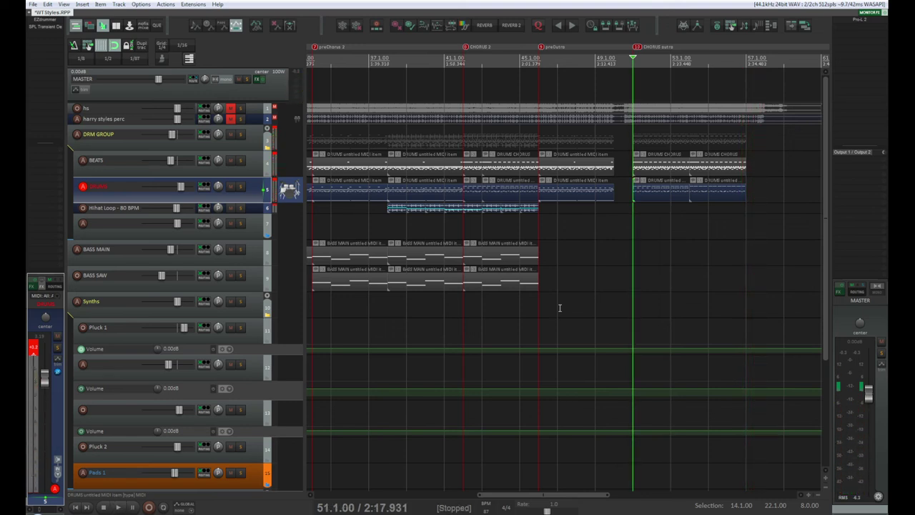
{"action": "key", "text": "space"}
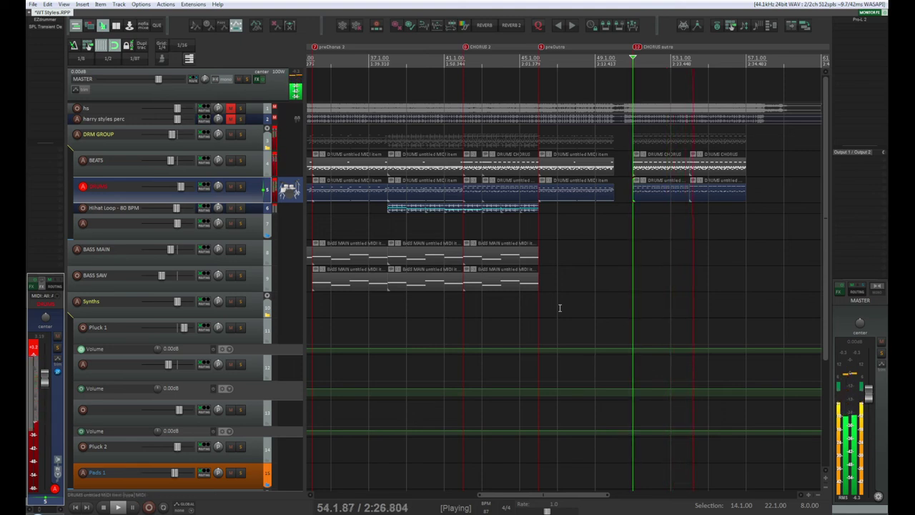
{"action": "key", "text": "space"}
{"action": "key", "text": "space"}
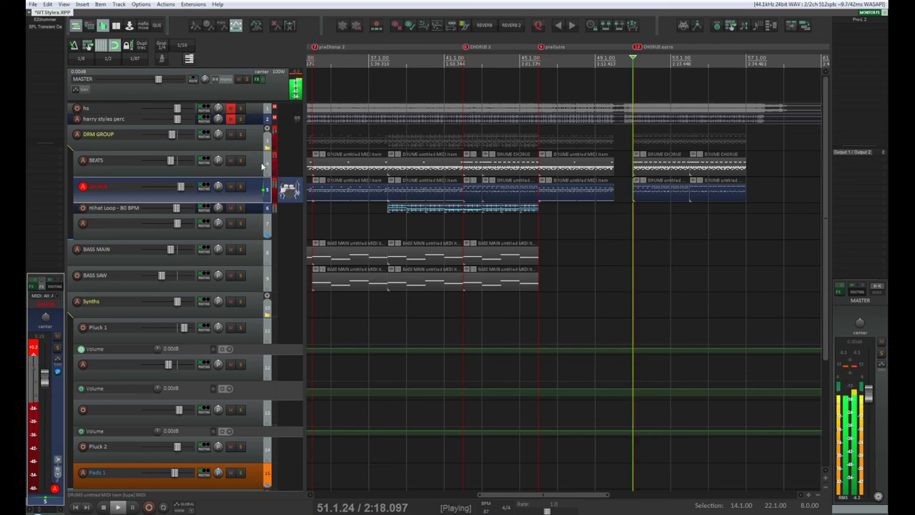
- Audition CHORUS outro with BEATS soloed, switch the solo to DRUMS, and unsolo it
{"action": "left_click", "coordinate": [241, 161]}
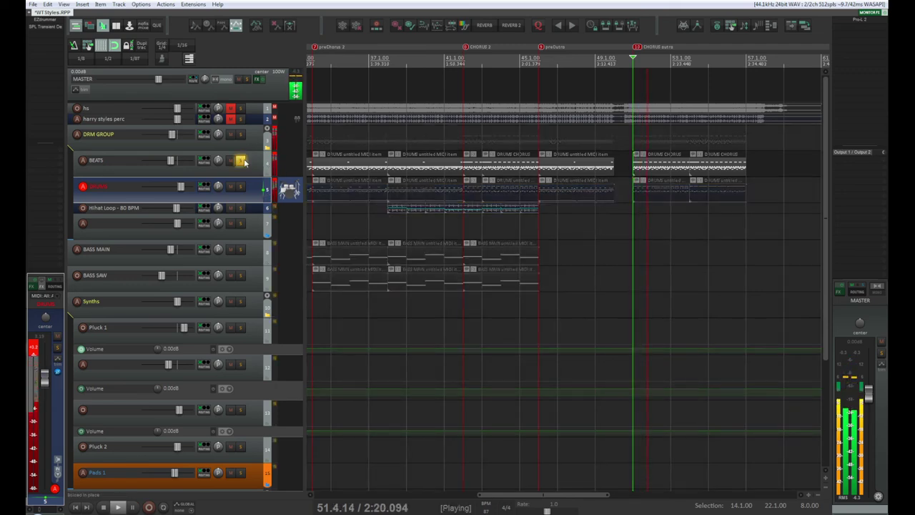
{"action": "left_click", "coordinate": [241, 161]}
{"action": "left_click", "coordinate": [241, 187]}
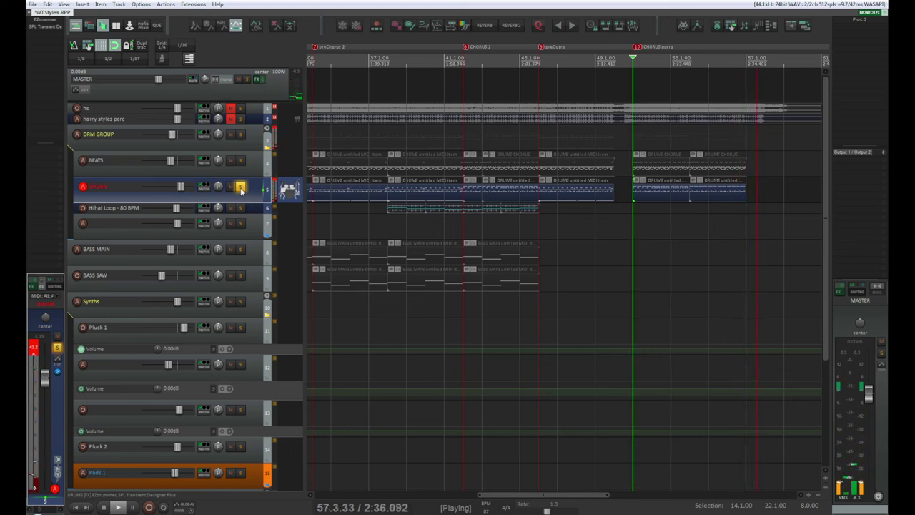
{"action": "left_click", "coordinate": [240, 188]}
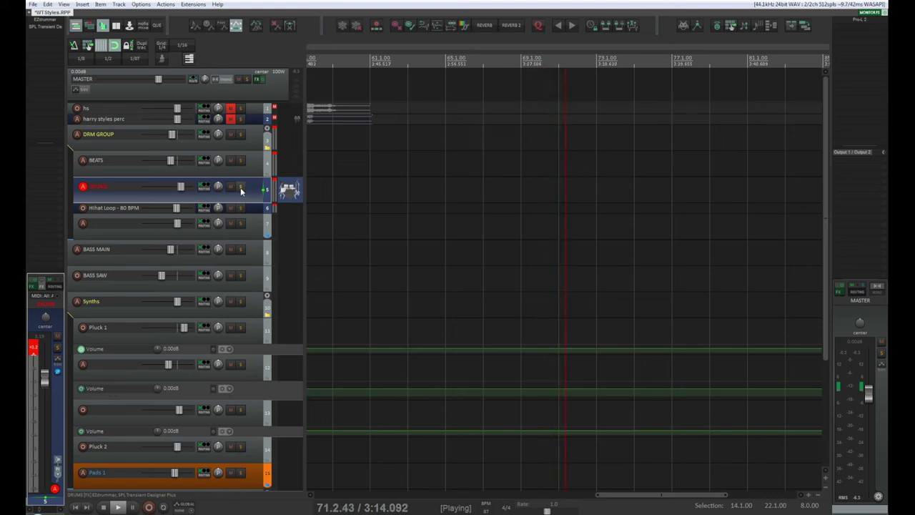
- Insert an empty MIDI item on BEATS from 50.1.50 to 51.1.00 and trim its start to 50.3.00
{"action": "key", "text": "space"}
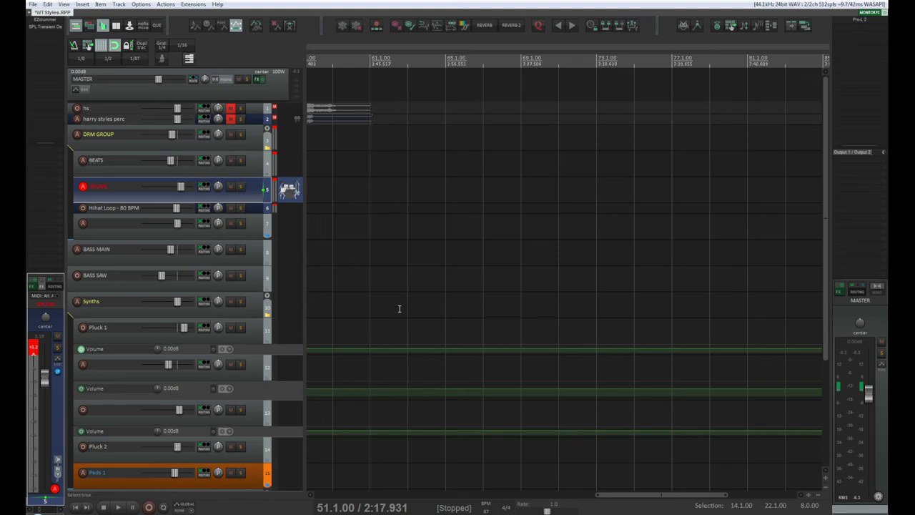
{"action": "left_click_drag", "start_coordinate": [608, 499], "coordinate": [535, 499]}
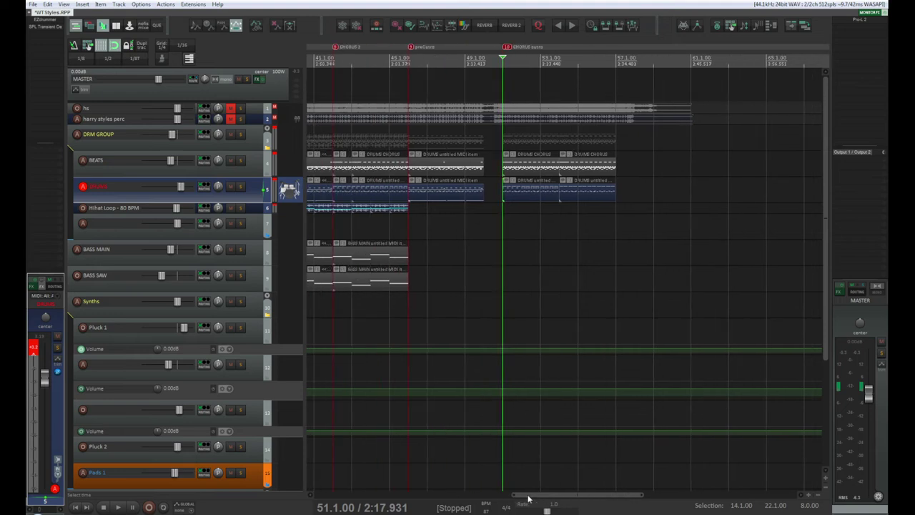
{"action": "scroll", "coordinate": [515, 284], "scroll_direction": "up", "scroll_amount": 6}
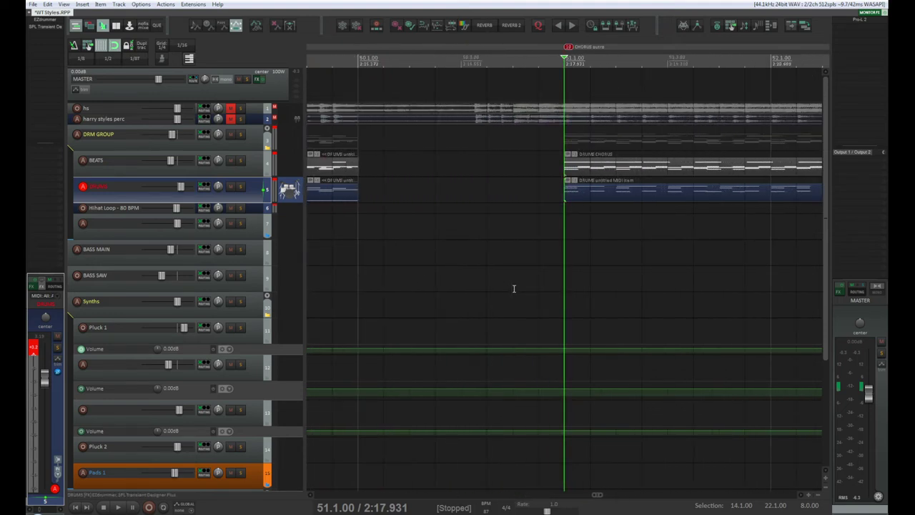
{"action": "scroll", "coordinate": [514, 288], "scroll_direction": "up", "scroll_amount": 2}
{"action": "left_click_drag", "start_coordinate": [383, 159], "coordinate": [558, 173]}
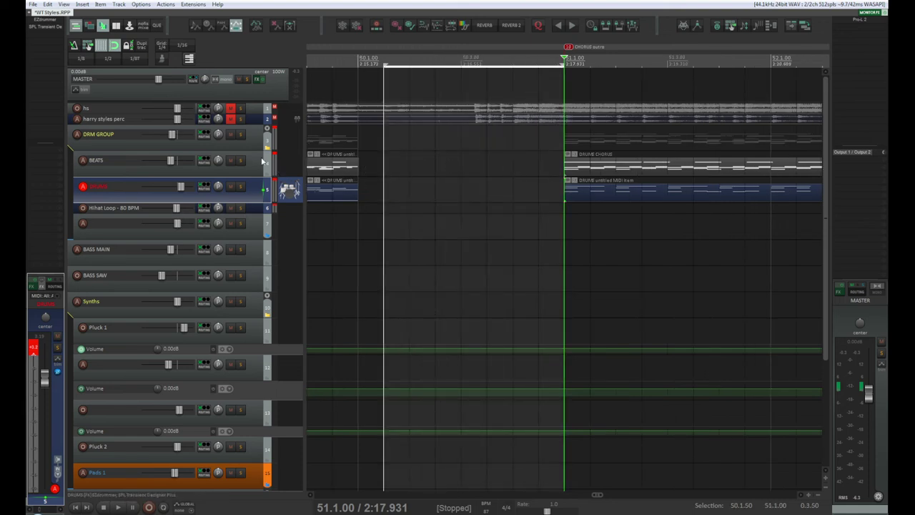
{"action": "left_click", "coordinate": [258, 161]}
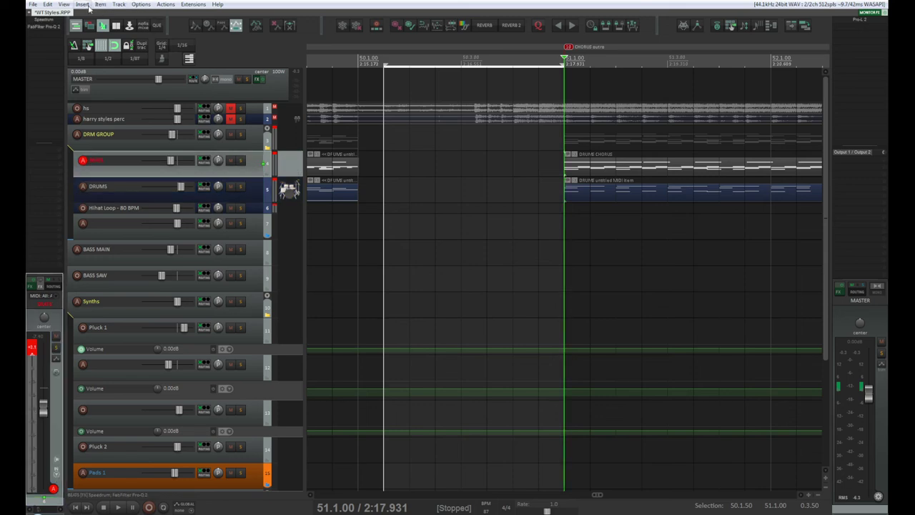
{"action": "left_click", "coordinate": [83, 5]}
{"action": "left_click", "coordinate": [106, 25]}
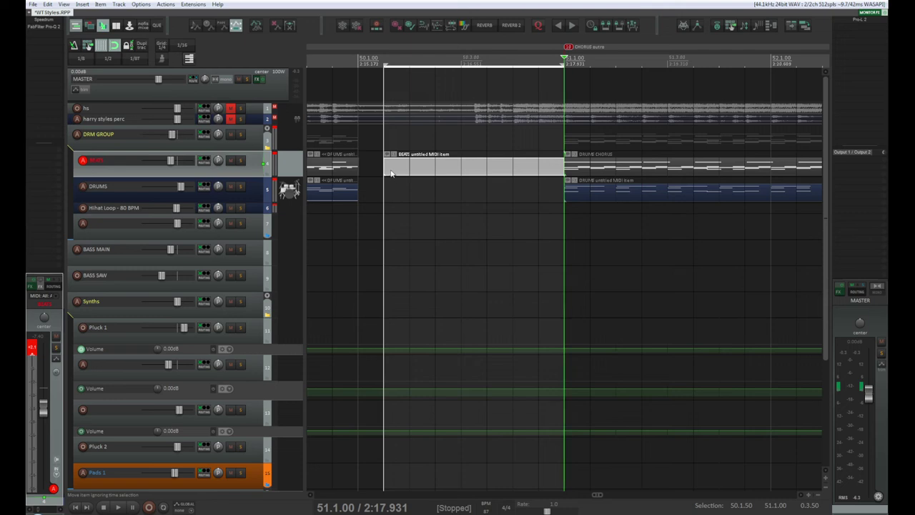
{"action": "left_click_drag", "start_coordinate": [385, 165], "coordinate": [462, 165]}
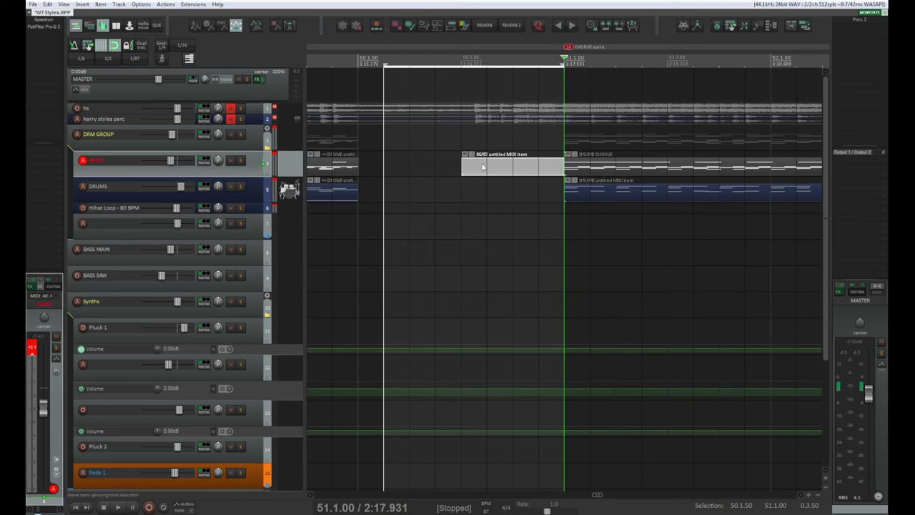
- Try a two-note fill in the new BEATS item, replay it, delete its notes, and close the MIDI editor
{"action": "left_click", "coordinate": [255, 193]}
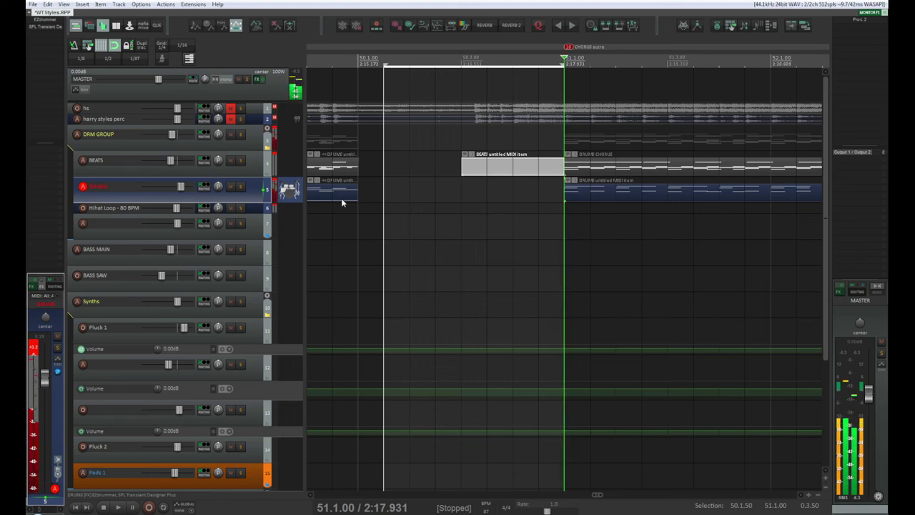
{"action": "double_click", "coordinate": [469, 169]}
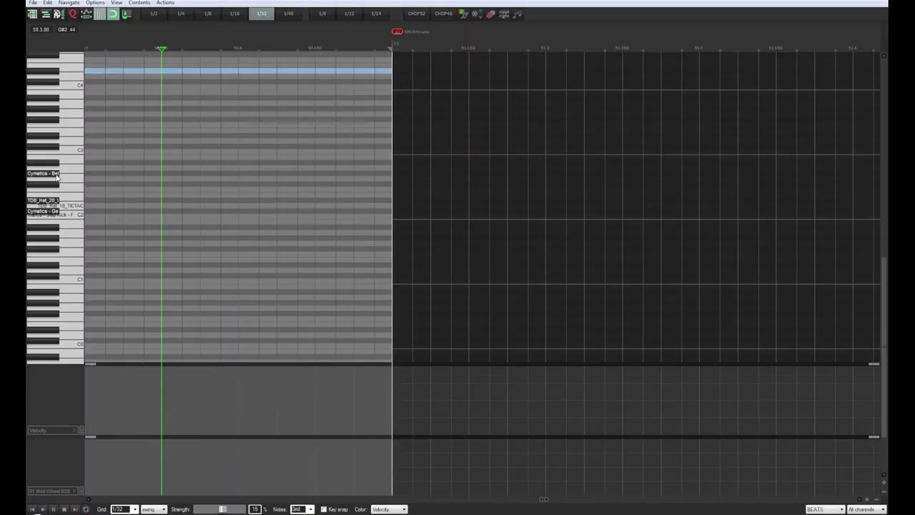
{"action": "scroll", "coordinate": [183, 239], "scroll_direction": "down", "scroll_amount": 3}
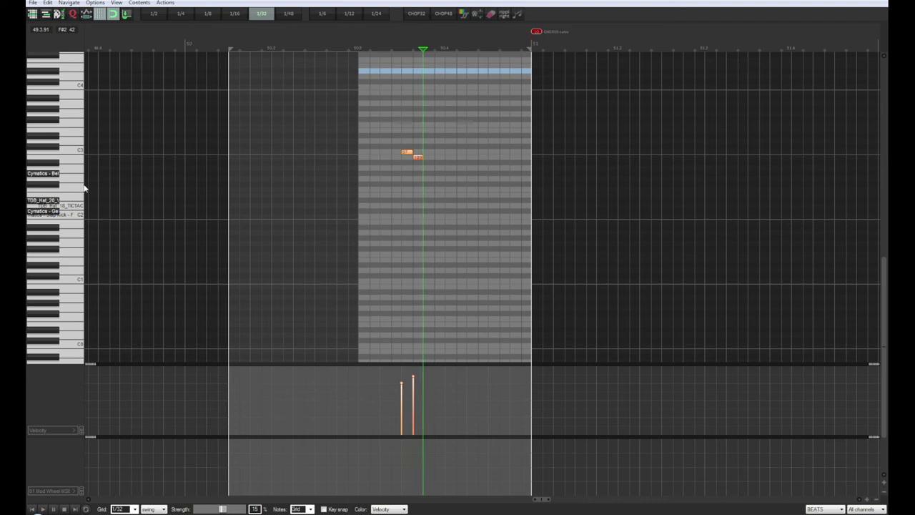
{"action": "key", "text": "space"}
{"action": "key", "text": "space"}
{"action": "left_click", "coordinate": [34, 510]}
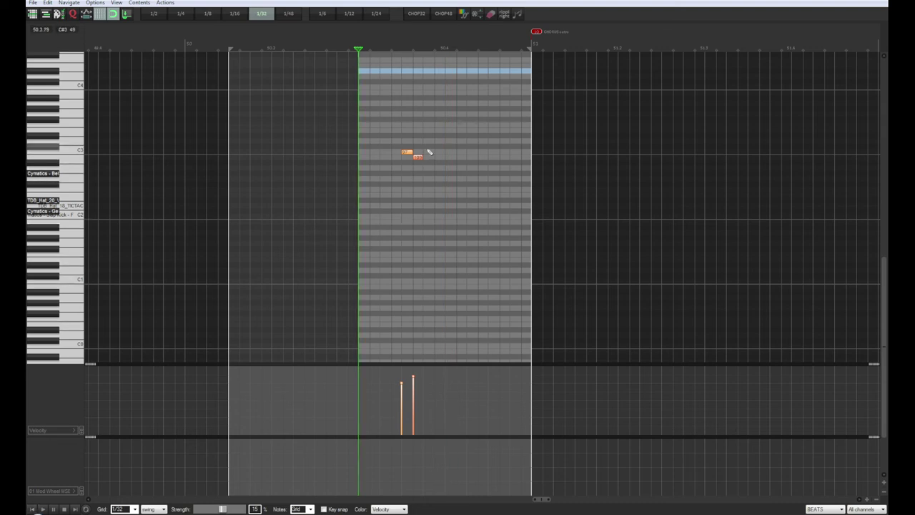
{"action": "key", "text": "Delete"}
{"action": "key", "text": "Escape"}
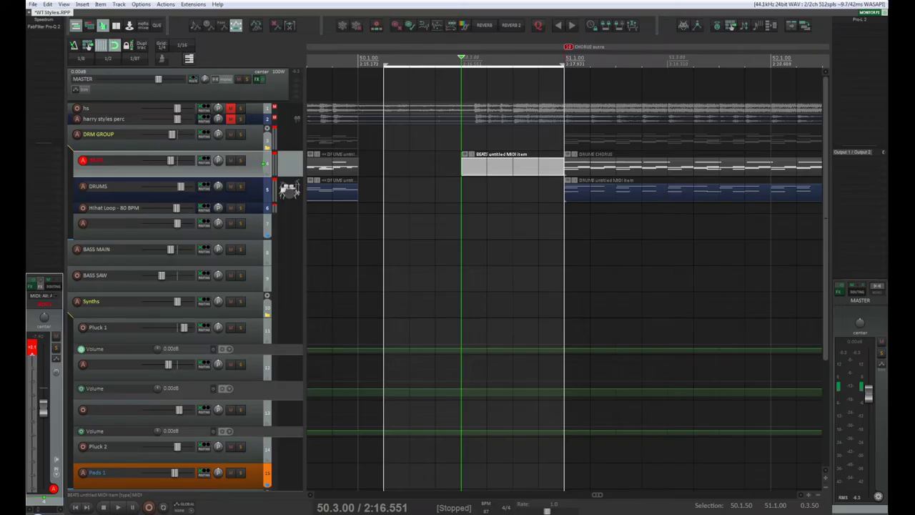
- Move the empty MIDI item before CHORUS outro from BEATS to DRUMS and inspect it briefly in the MIDI editor
{"action": "left_click_drag", "start_coordinate": [530, 182], "coordinate": [518, 191]}
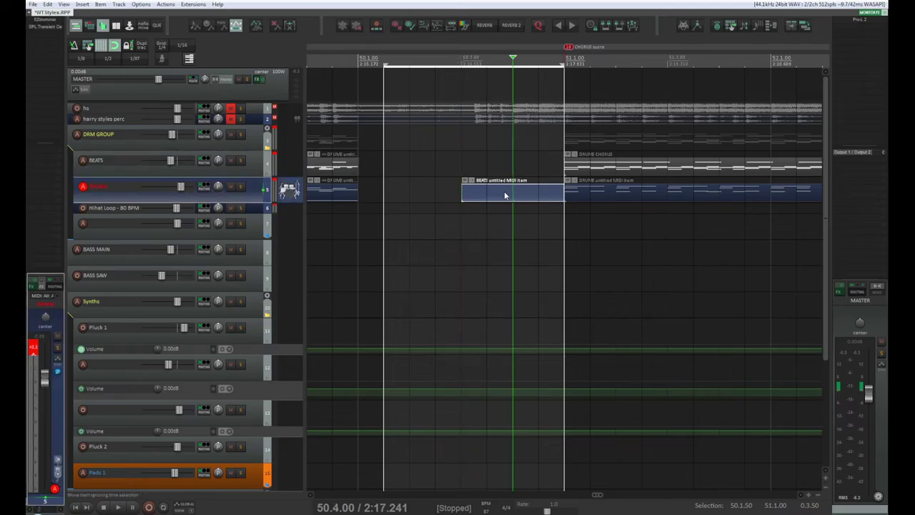
{"action": "double_click", "coordinate": [504, 191]}
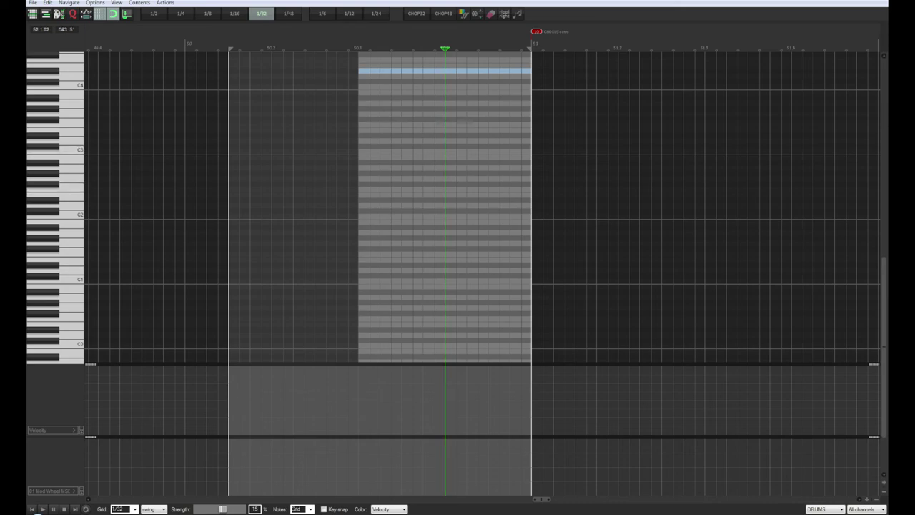
{"action": "key", "text": "Escape"}
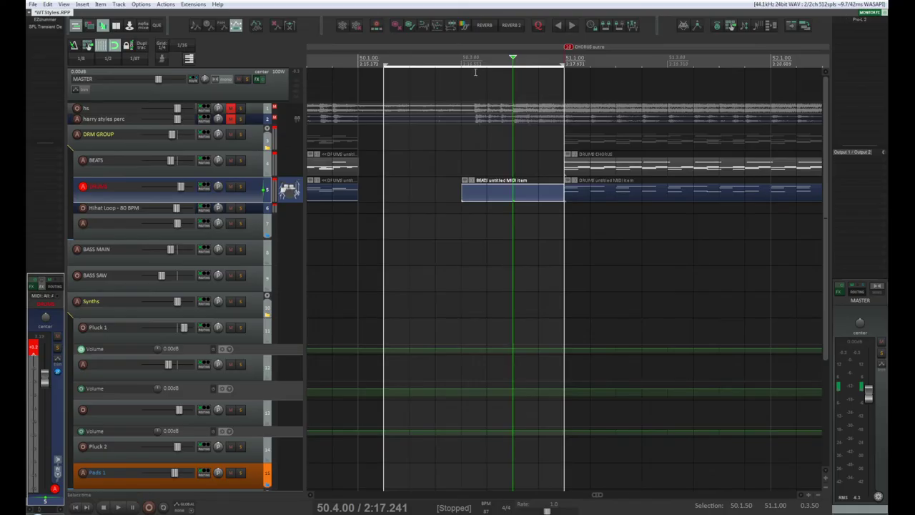
- Trim the start of the empty DRUMS item before CHORUS outro to 50.3.25, where the reference fill begins
{"action": "left_click", "coordinate": [462, 63]}
{"action": "scroll", "coordinate": [491, 127], "scroll_direction": "up", "scroll_amount": 1}
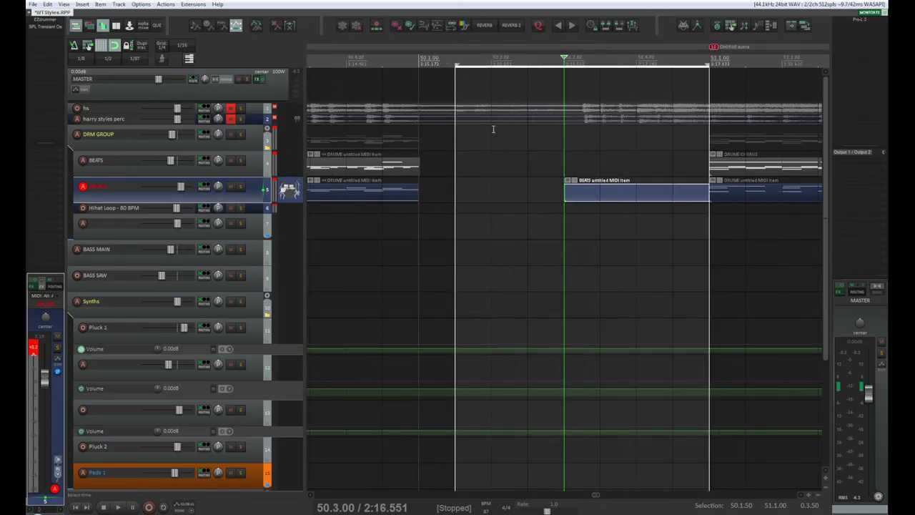
{"action": "scroll", "coordinate": [556, 126], "scroll_direction": "up", "scroll_amount": 1}
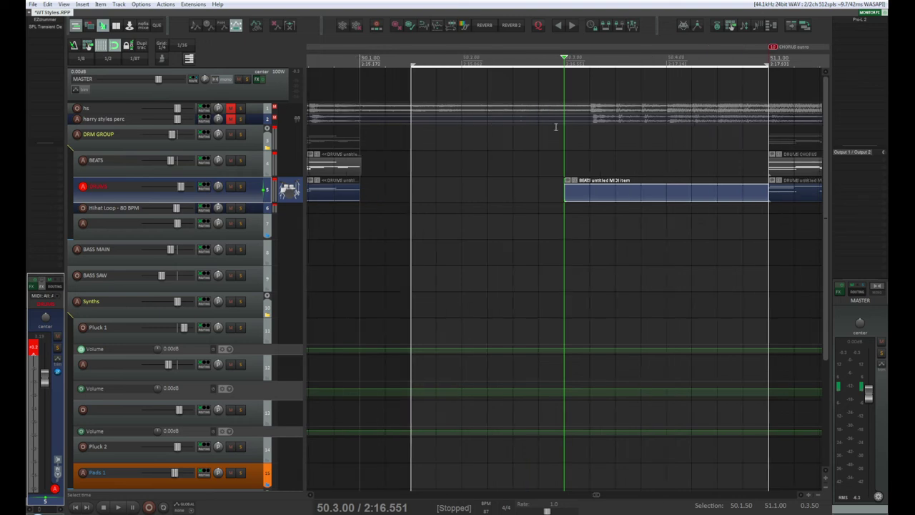
{"action": "left_click", "coordinate": [590, 62]}
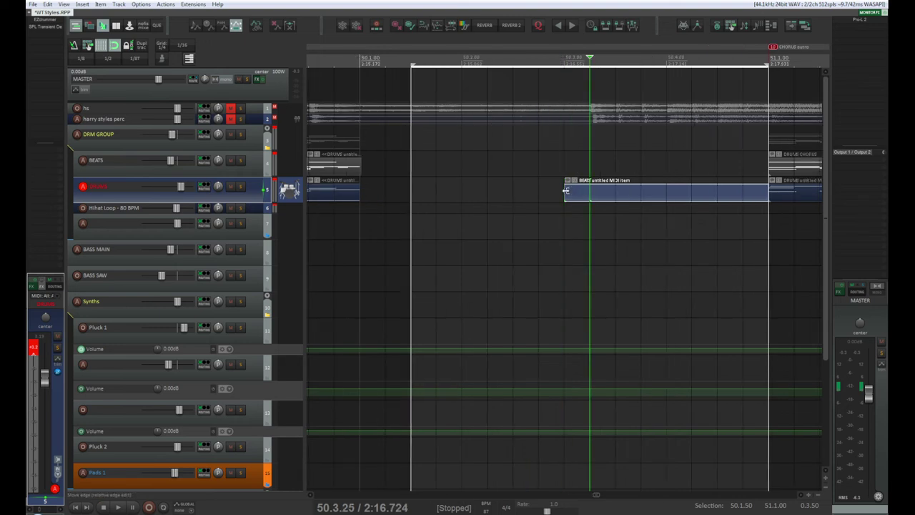
{"action": "left_click_drag", "start_coordinate": [566, 191], "coordinate": [583, 192]}
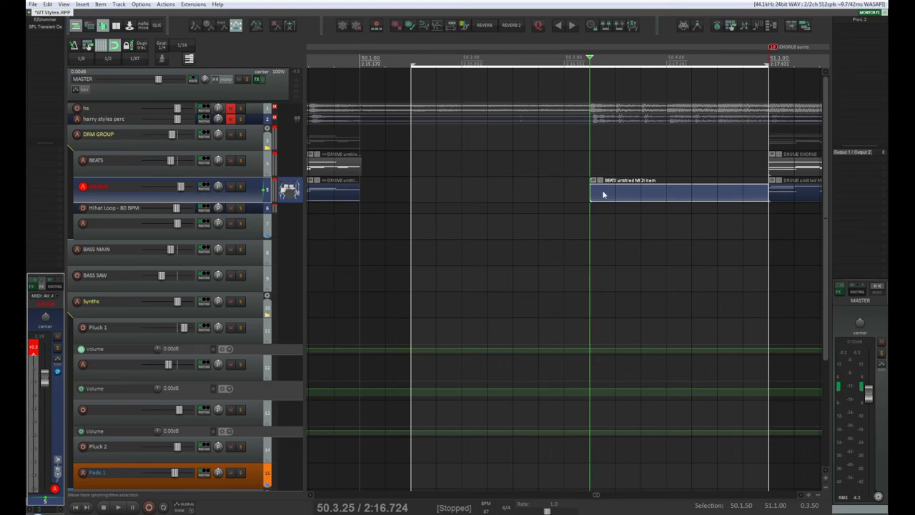
- Open the empty DRUMS item in the MIDI editor and set the looped time selection to 50.3.25 through 51.1.00
{"action": "double_click", "coordinate": [660, 188]}
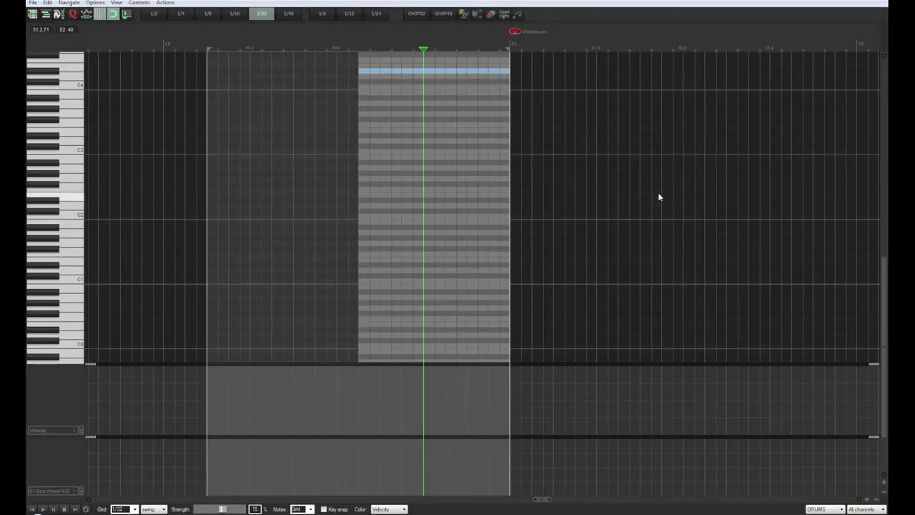
{"action": "key", "text": "space"}
{"action": "left_click", "coordinate": [359, 39]}
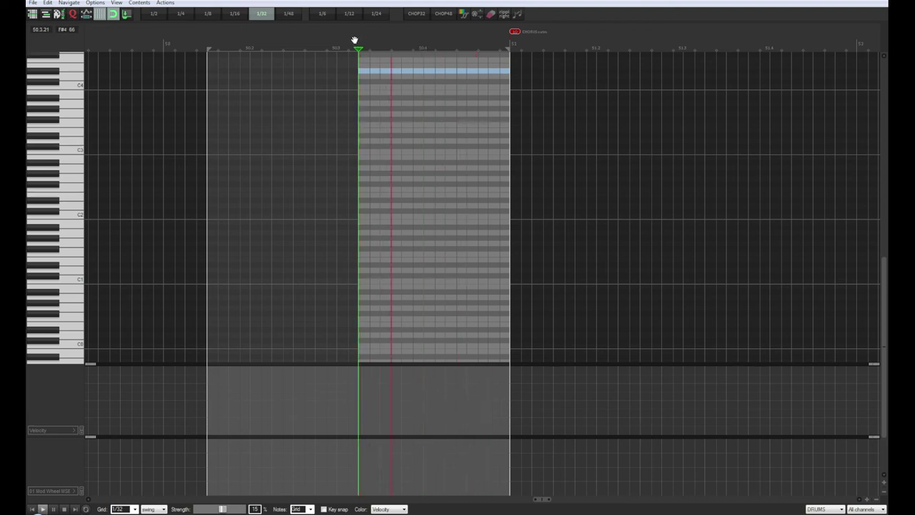
{"action": "key", "text": "space"}
{"action": "key", "text": "space"}
{"action": "key", "text": "space"}
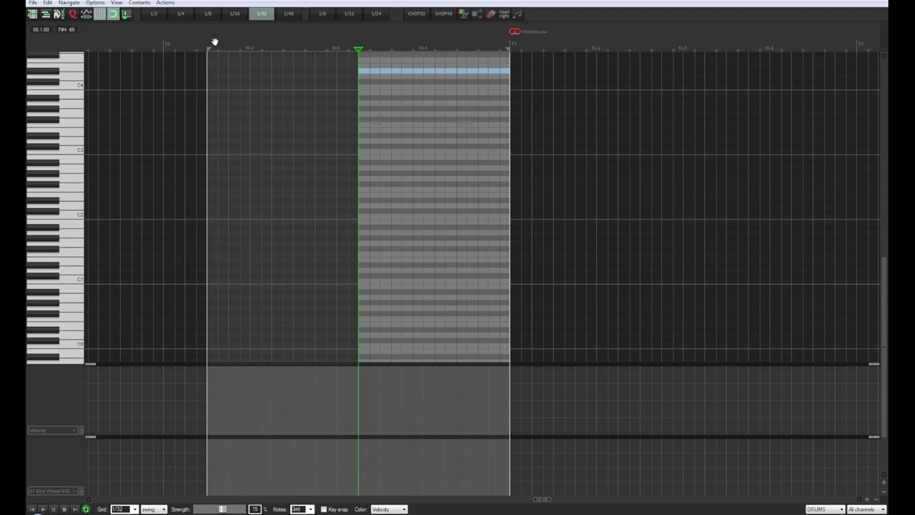
{"action": "left_click_drag", "start_coordinate": [208, 47], "coordinate": [359, 48]}
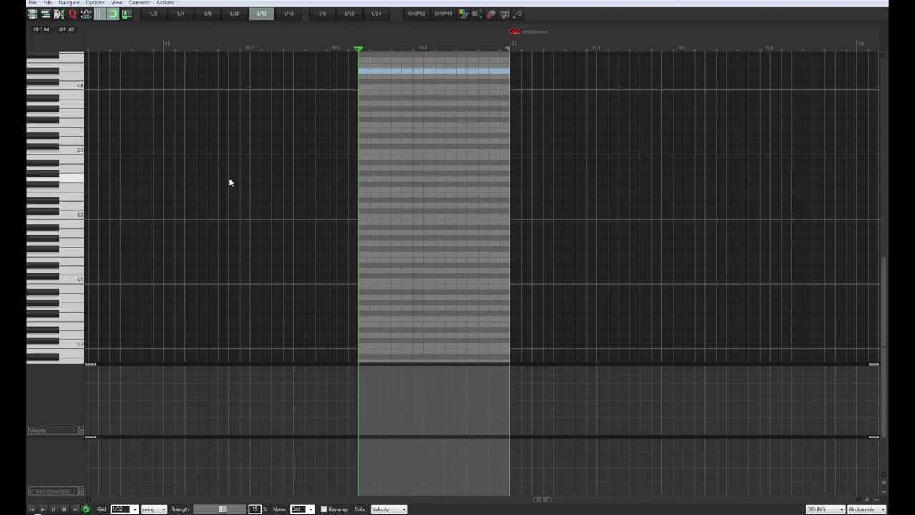
- Audition drum sounds on the piano keys below C3 during looped playback and place a C3 note at 50.3.25
{"action": "left_click", "coordinate": [47, 175]}
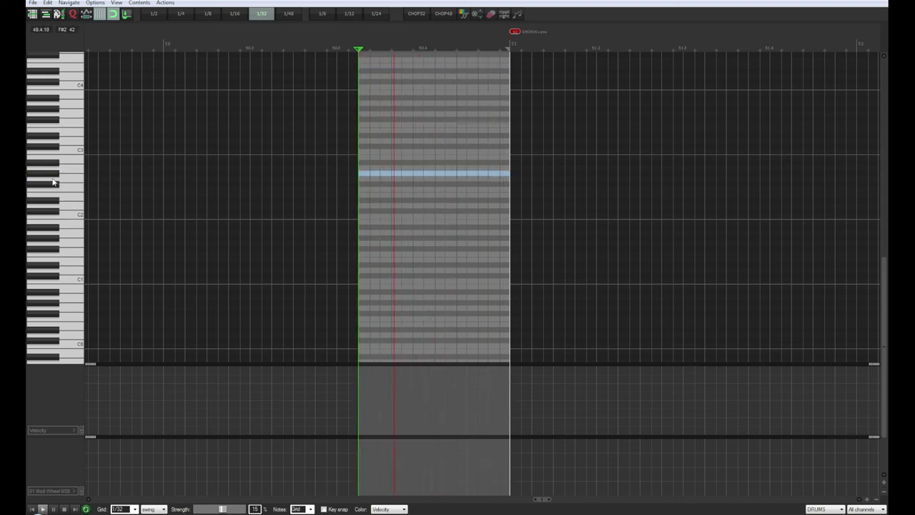
{"action": "left_click", "coordinate": [49, 183]}
{"action": "left_click", "coordinate": [51, 227]}
{"action": "left_click", "coordinate": [51, 244]}
{"action": "left_click", "coordinate": [53, 254]}
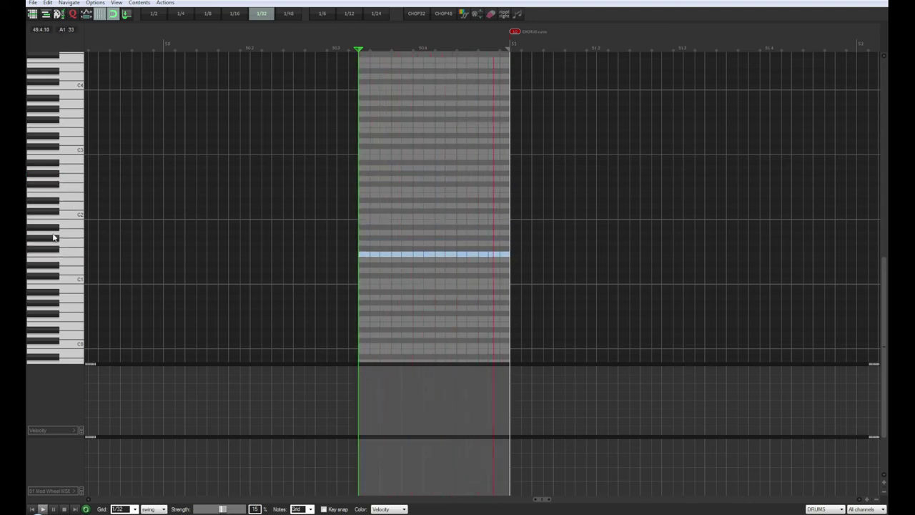
{"action": "left_click", "coordinate": [55, 235]}
{"action": "left_click", "coordinate": [55, 261]}
{"action": "left_click", "coordinate": [57, 277]}
{"action": "left_click", "coordinate": [62, 302]}
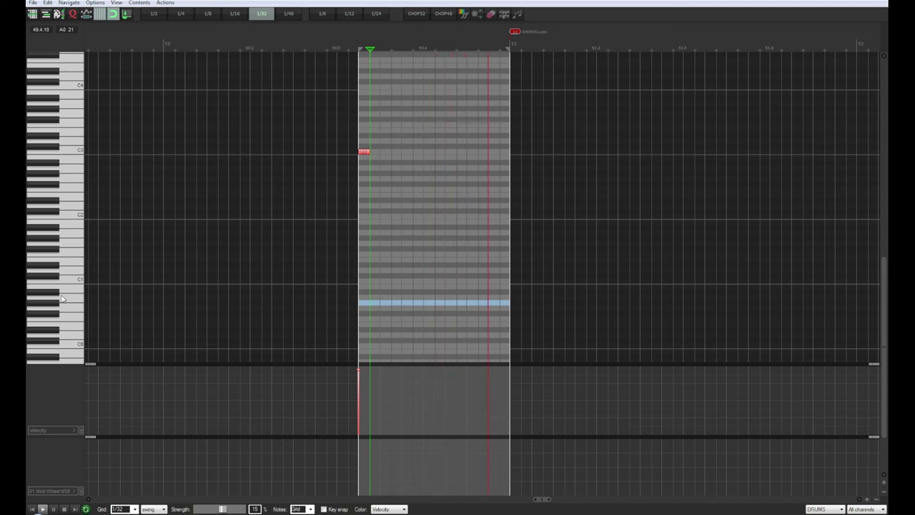
{"action": "key", "text": "space"}
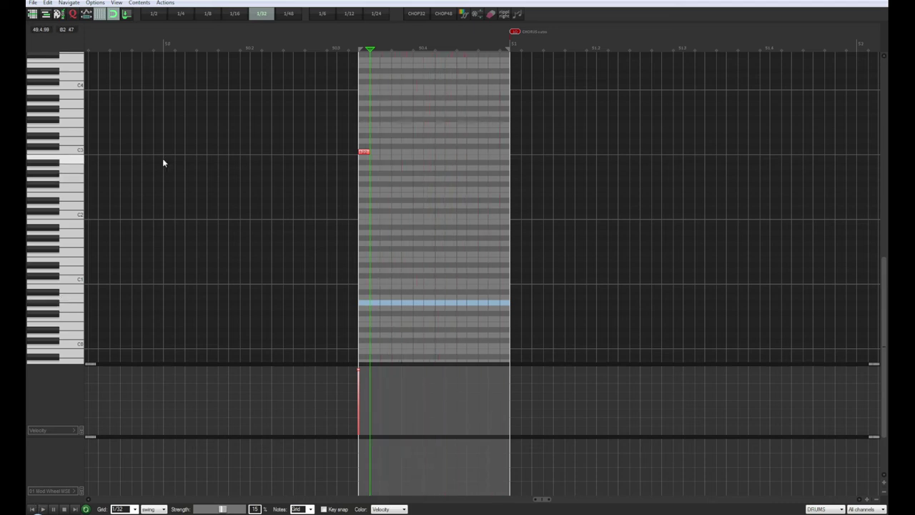
- Add fill notes on B2 at 50.3.50 and A2 at 50.3.75, and close the MIDI editor
{"action": "left_click", "coordinate": [385, 158]}
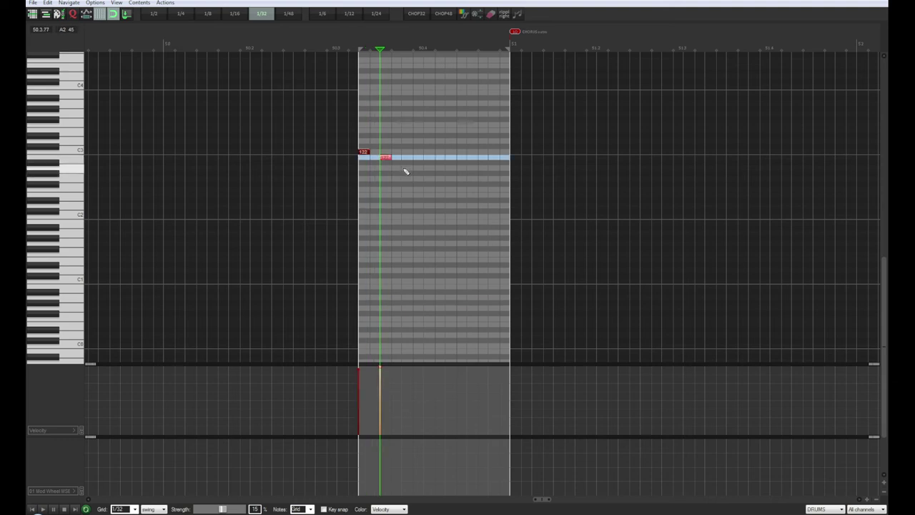
{"action": "left_click", "coordinate": [406, 169]}
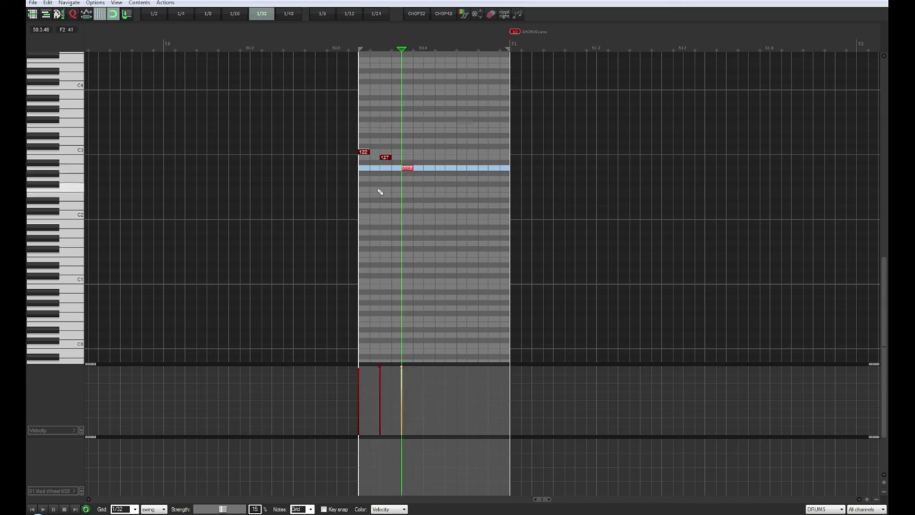
{"action": "left_click", "coordinate": [31, 510]}
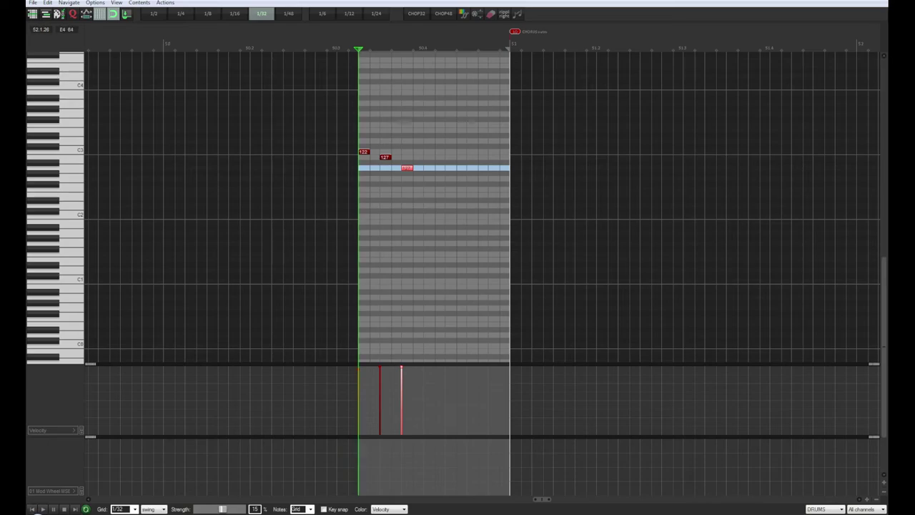
{"action": "key", "text": "Escape"}
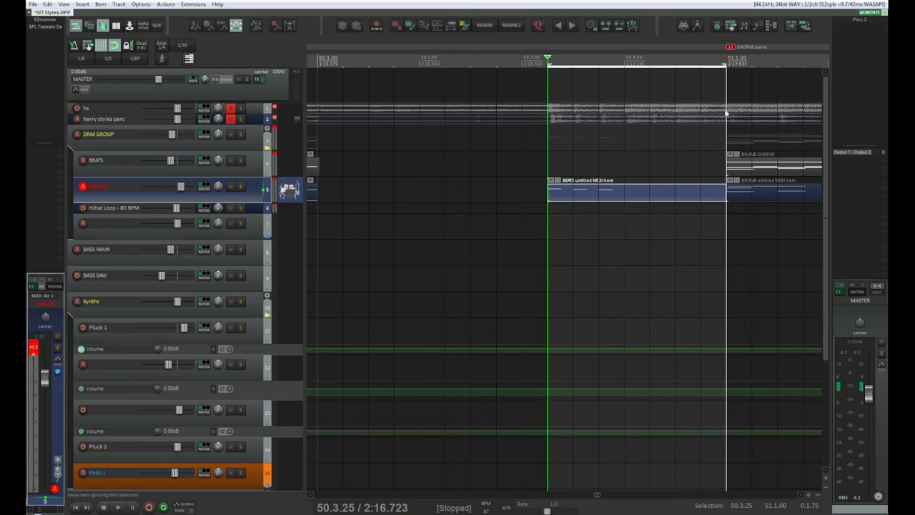
- Reopen the DRUMS fill, add notes at 50.4.00 on B2 and 50.4.25, and put the third and fifth notes on A#2
{"action": "double_click", "coordinate": [627, 198]}
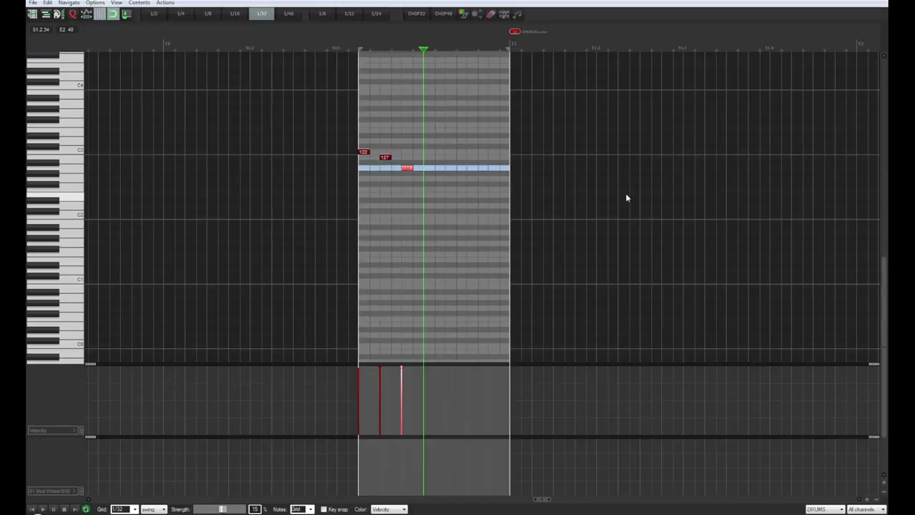
{"action": "left_click", "coordinate": [428, 159]}
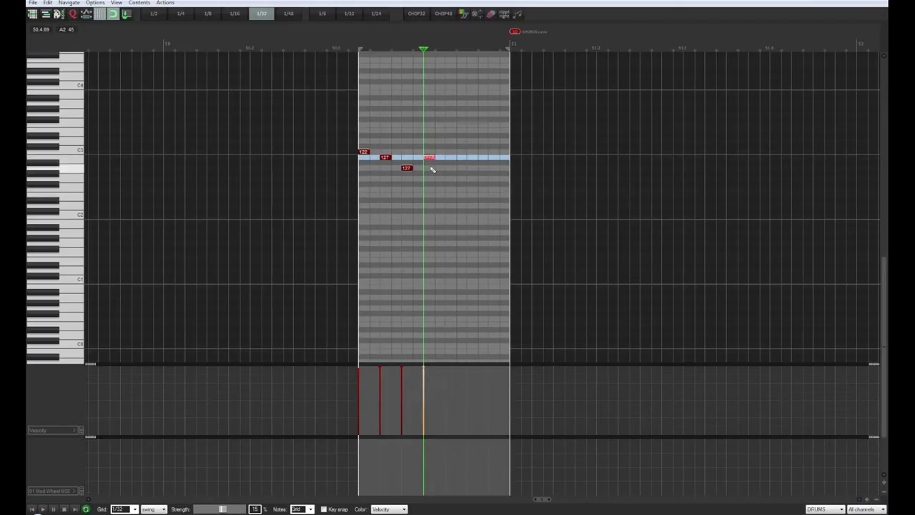
{"action": "left_click", "coordinate": [450, 169]}
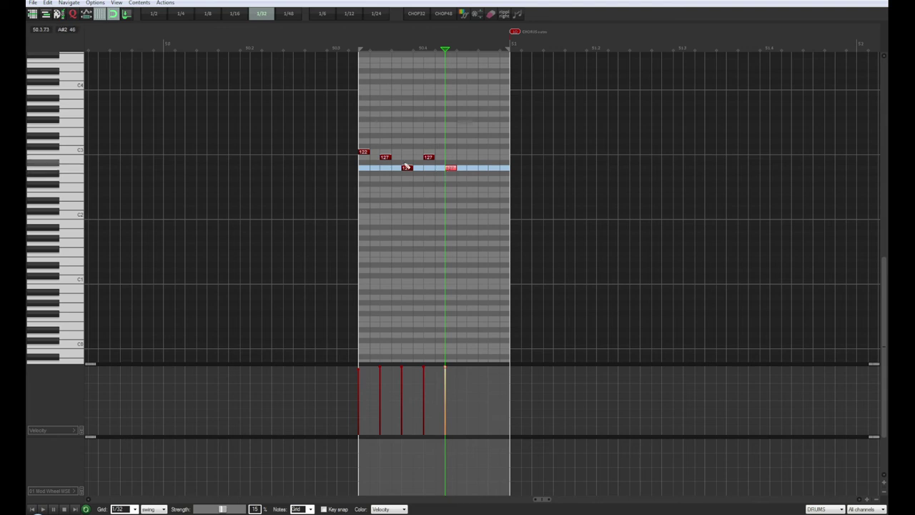
{"action": "left_click_drag", "start_coordinate": [405, 166], "coordinate": [406, 162]}
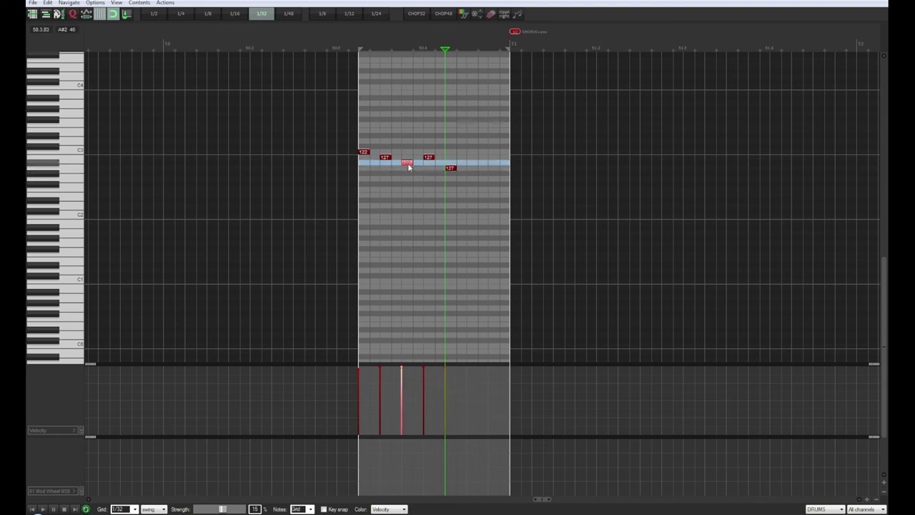
{"action": "left_click", "coordinate": [451, 168]}
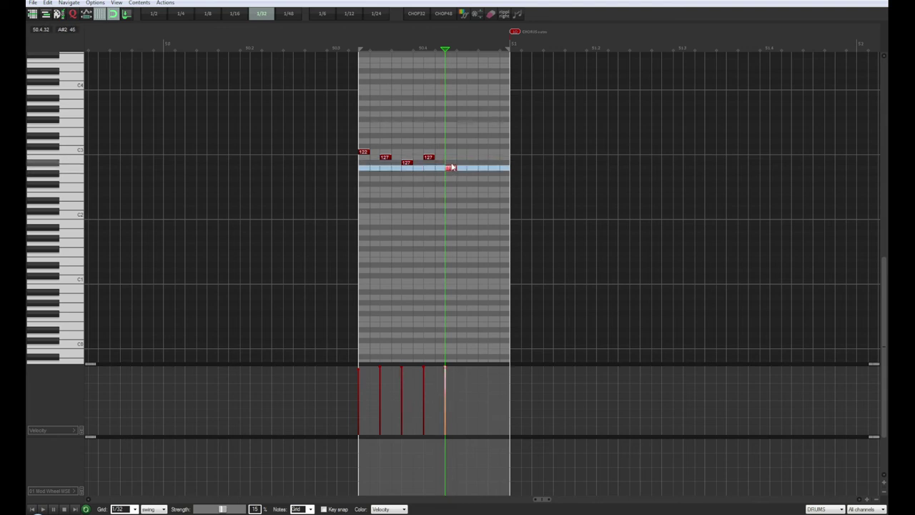
{"action": "left_click_drag", "start_coordinate": [451, 167], "coordinate": [451, 163]}
- Add a sixth fill note on A2 at 50.4.50 and replay the fill from its start
{"action": "left_click", "coordinate": [470, 172]}
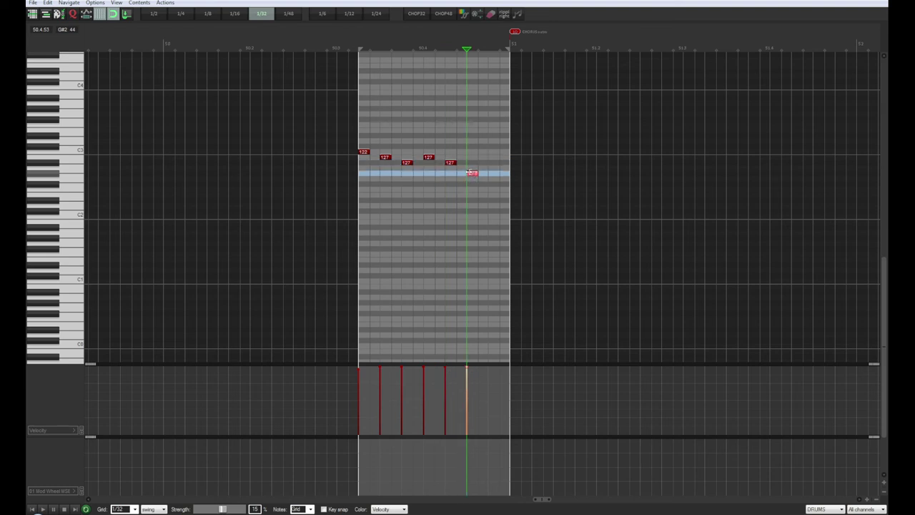
{"action": "left_click_drag", "start_coordinate": [472, 175], "coordinate": [472, 172]}
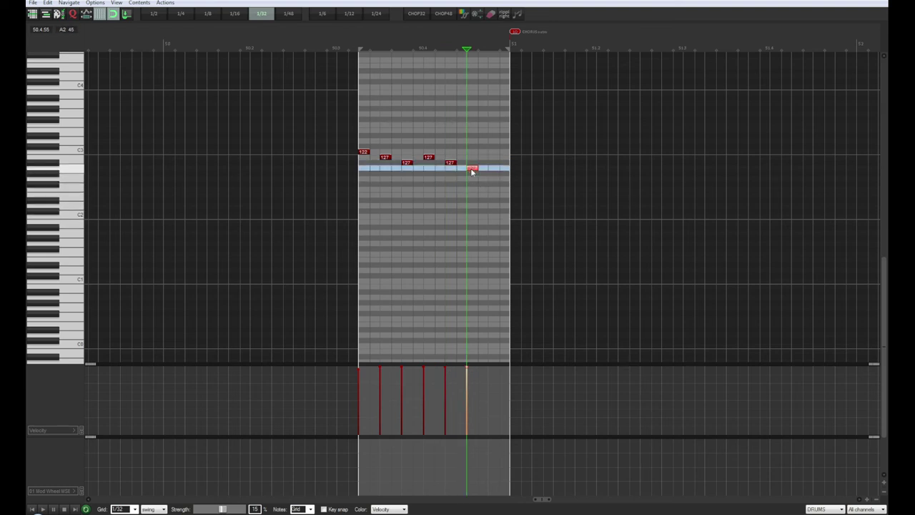
{"action": "left_click", "coordinate": [33, 510]}
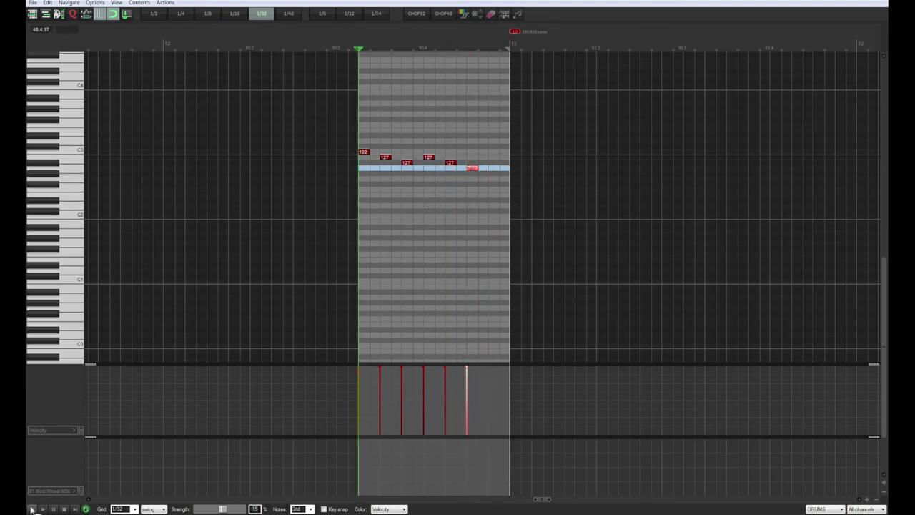
{"action": "key", "text": "space"}
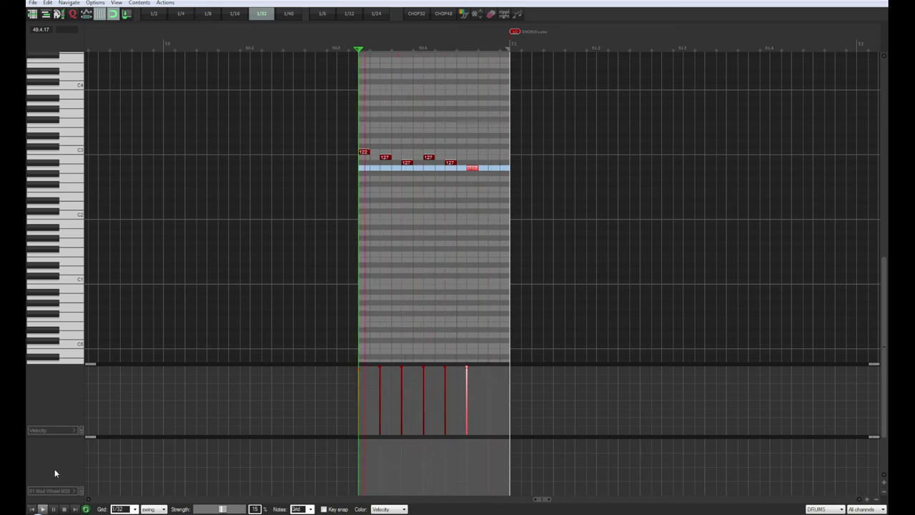
{"action": "key", "text": "space"}
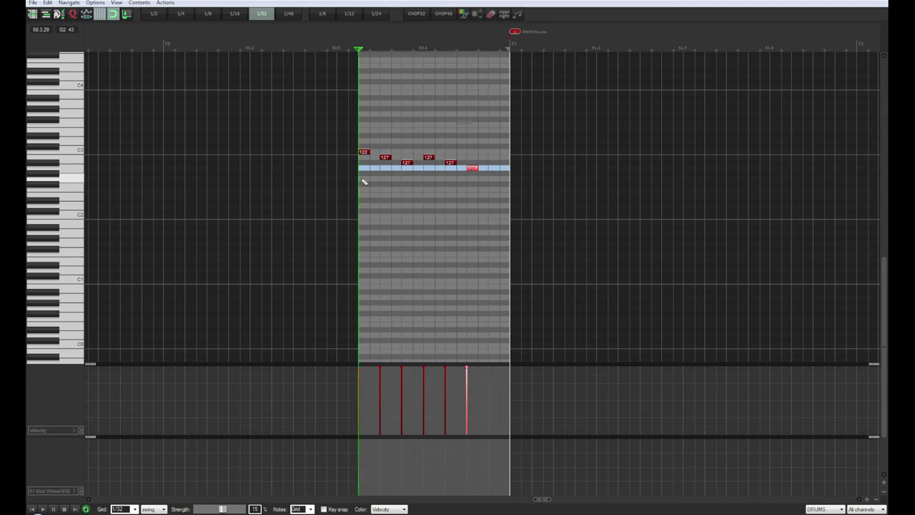
- Layer E2 notes under the first two fill hits at 50.3.25 and 50.3.50
{"action": "left_click", "coordinate": [51, 204]}
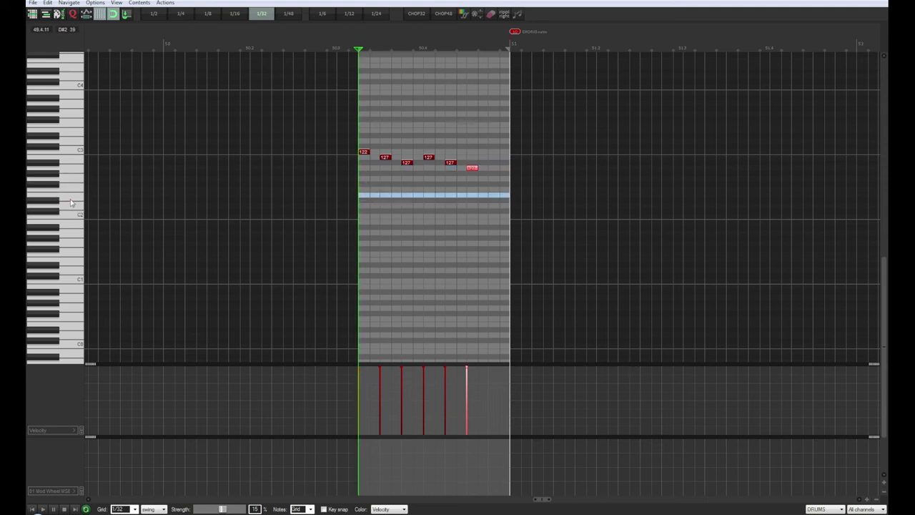
{"action": "left_click", "coordinate": [363, 199]}
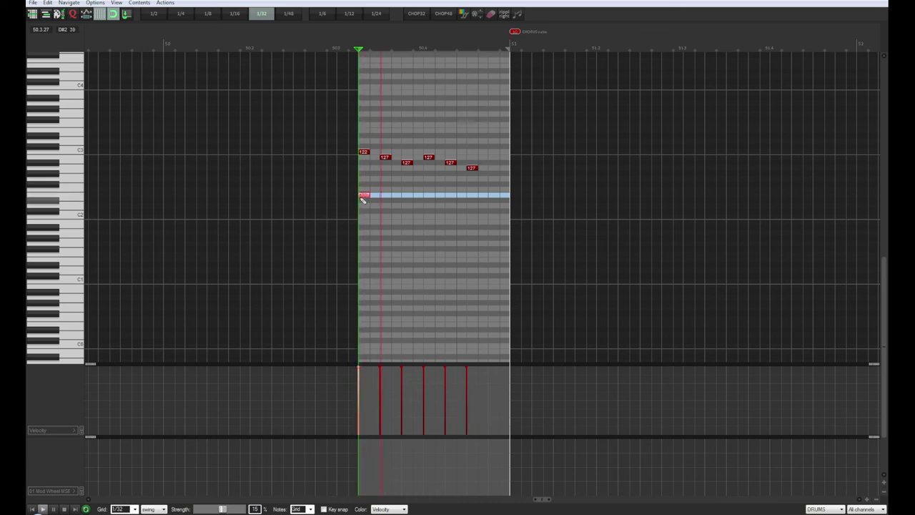
{"action": "left_click", "coordinate": [406, 208]}
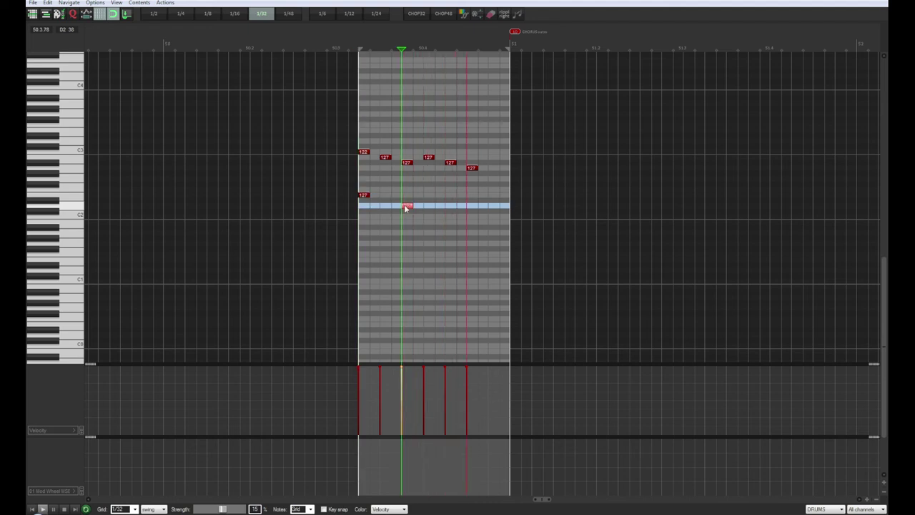
{"action": "left_click", "coordinate": [33, 509]}
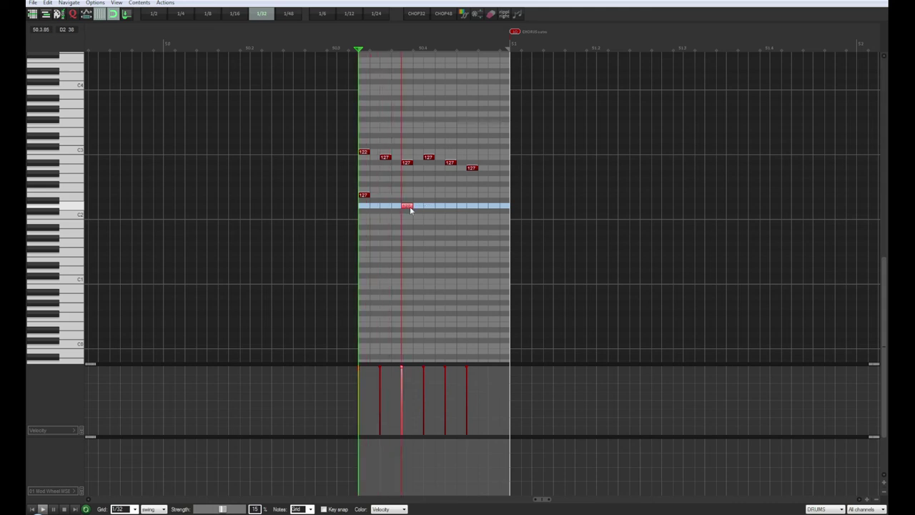
{"action": "left_click_drag", "start_coordinate": [409, 207], "coordinate": [387, 198]}
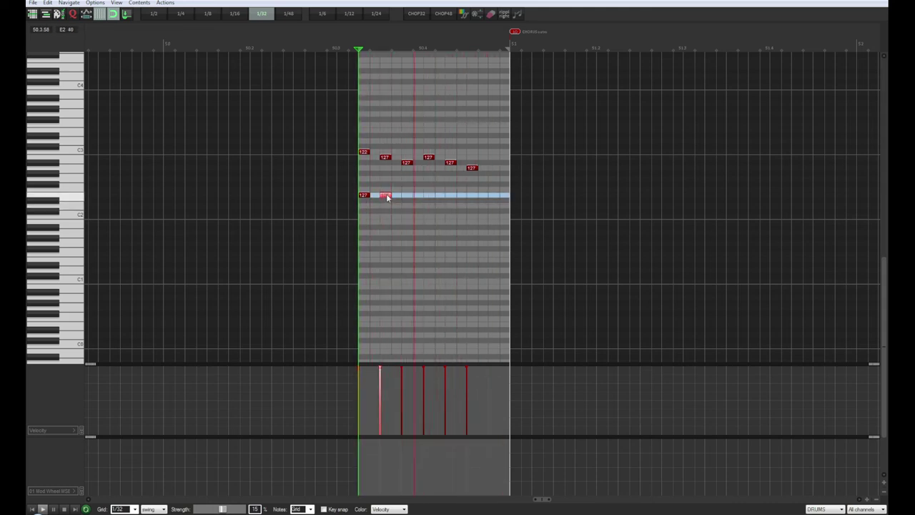
- Extend the fill's ending with A#2 and B2 notes after 50.4.50 and raise the note at 50.4.25 to B2
{"action": "left_click", "coordinate": [483, 174]}
{"action": "key", "text": "space"}
{"action": "key", "text": "space"}
{"action": "left_click_drag", "start_coordinate": [483, 175], "coordinate": [452, 158]}
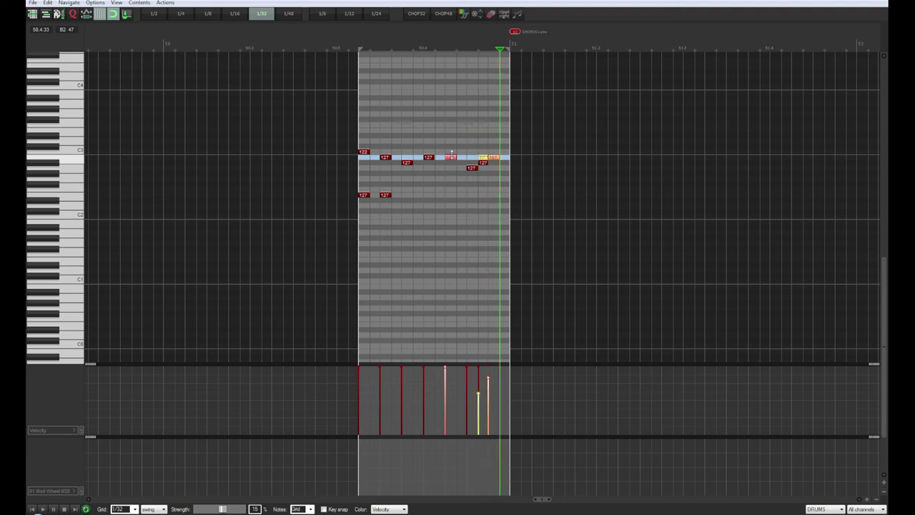
- Delete the selected B2 notes at the end of the fill and insert a new B2 note at 50.4.25
{"action": "key", "text": "Delete"}
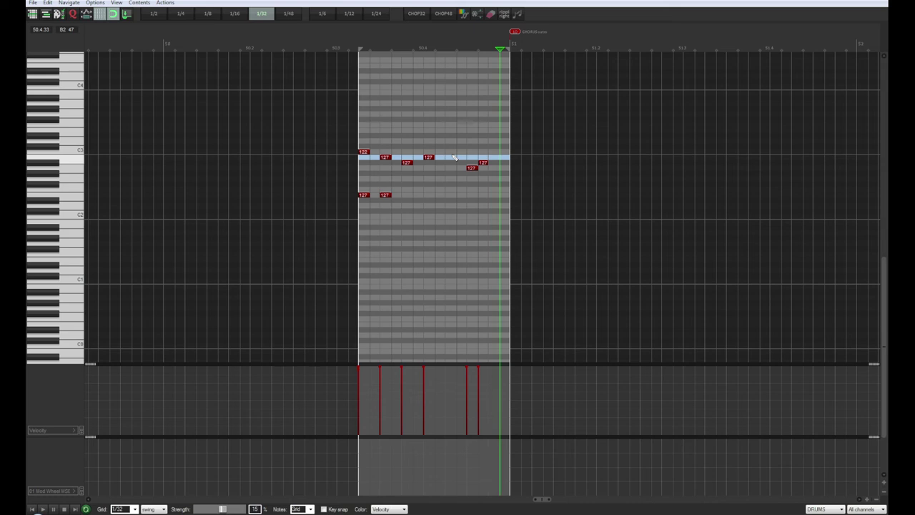
{"action": "left_click", "coordinate": [448, 159]}
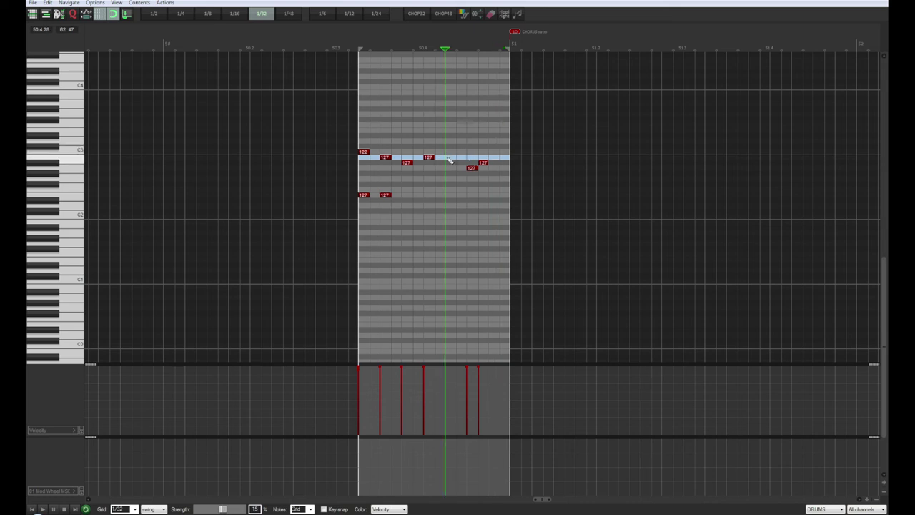
{"action": "left_click", "coordinate": [450, 159]}
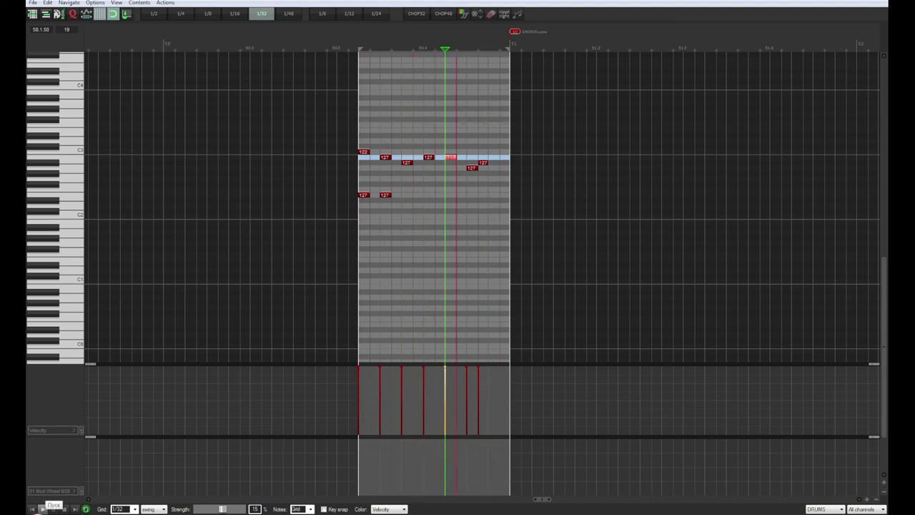
- Play the fill, layer an E2 note at 50.4.50, and close the MIDI editor
{"action": "left_click", "coordinate": [41, 509]}
{"action": "left_click", "coordinate": [471, 196]}
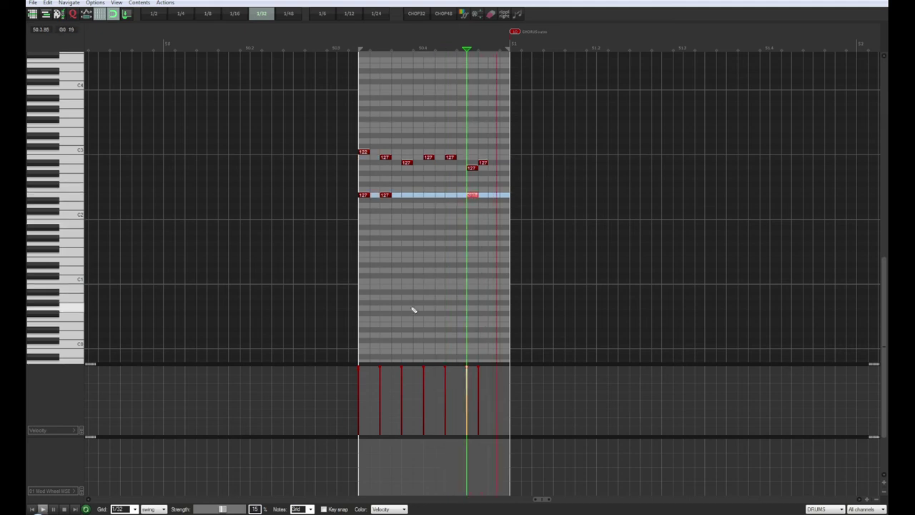
{"action": "key", "text": "Escape"}
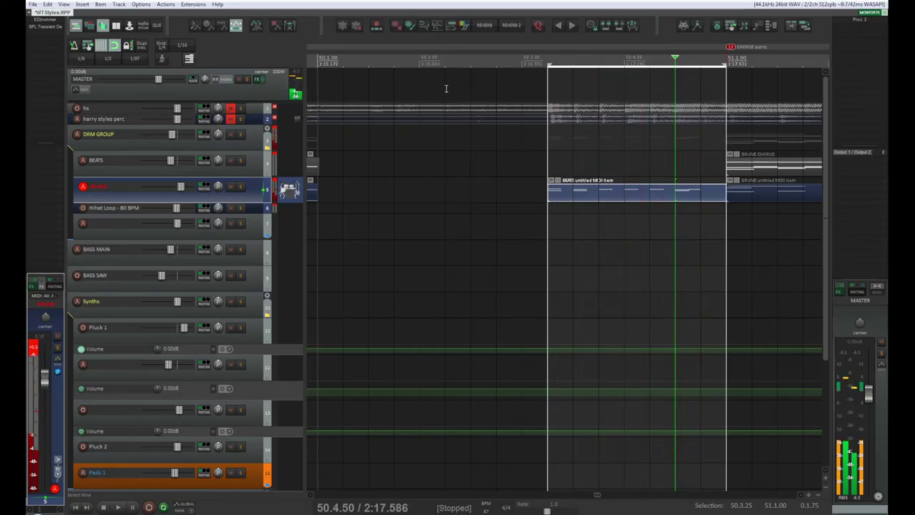
- Turn off repeat and audition the fill from 50.3.00 into the CHORUS outro
{"action": "key", "text": "space"}
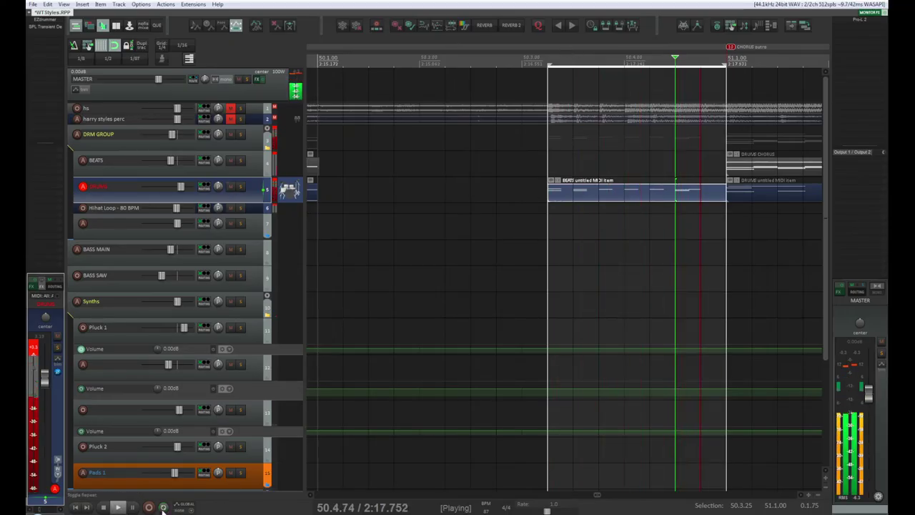
{"action": "key", "text": "space"}
{"action": "left_click", "coordinate": [522, 56]}
{"action": "key", "text": "space"}
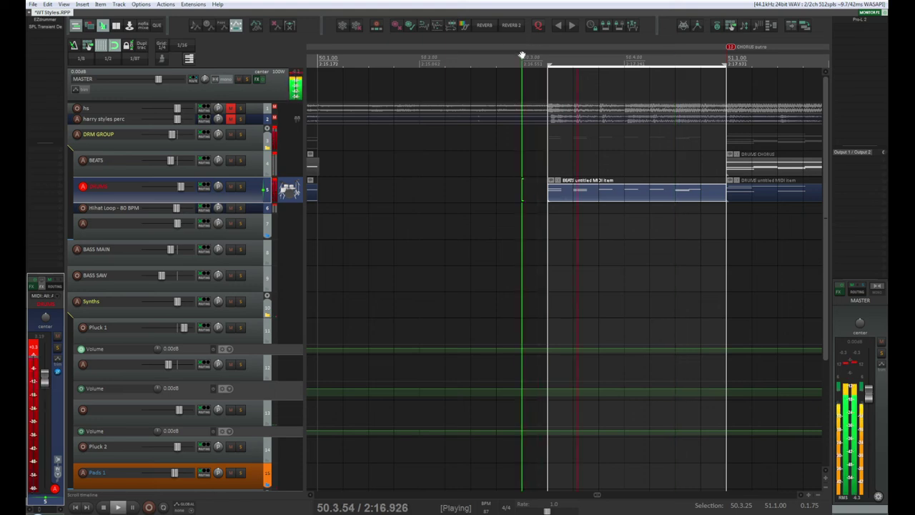
{"action": "key", "text": "space"}
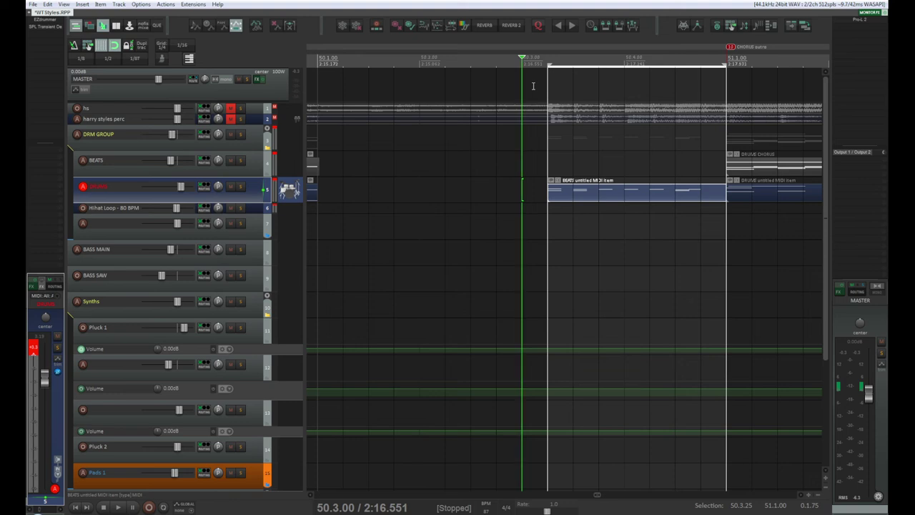
- Delete the E2 notes at 50.3.50 and 50.4.50 and the last A#2 note, and insert a C3 note at 50.4.75
{"action": "double_click", "coordinate": [606, 194]}
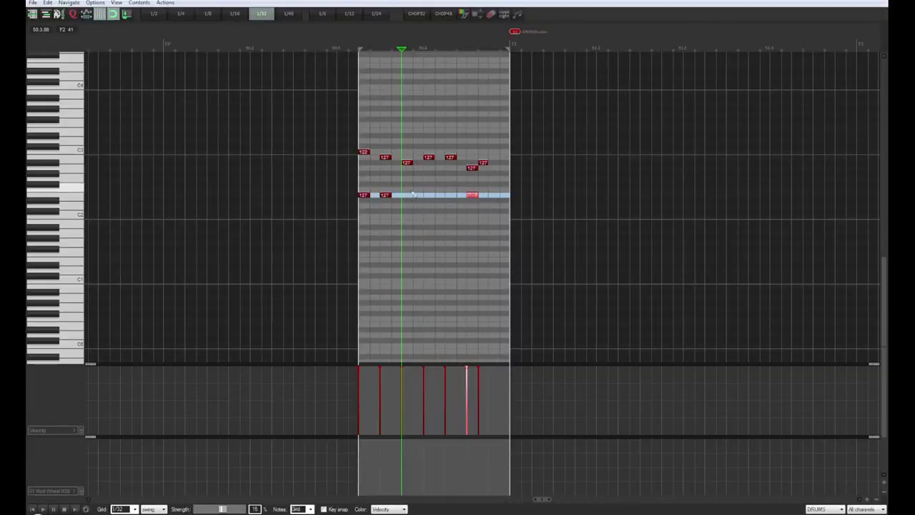
{"action": "left_click", "coordinate": [385, 196]}
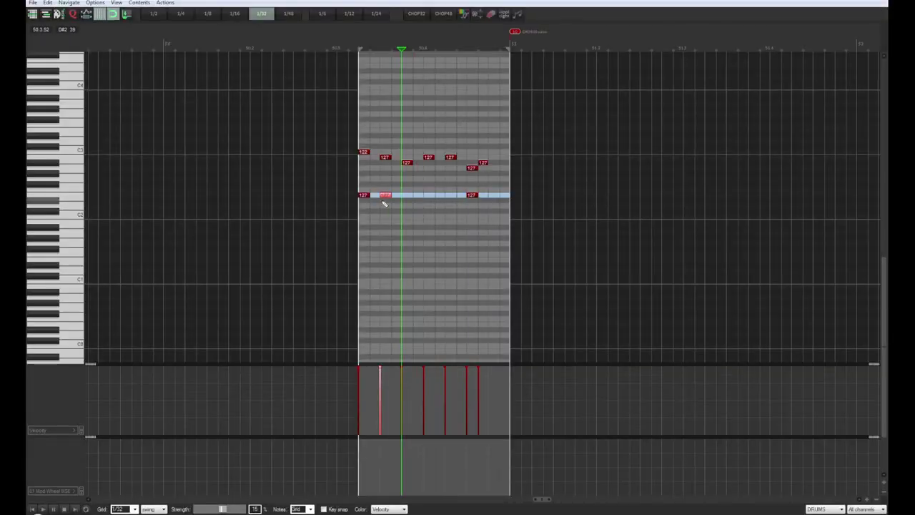
{"action": "left_click", "coordinate": [472, 196]}
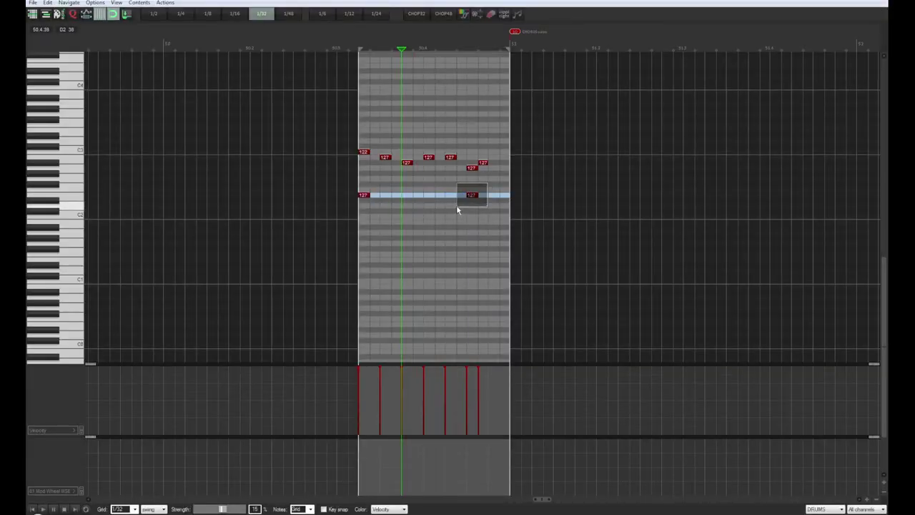
{"action": "double_click", "coordinate": [484, 163]}
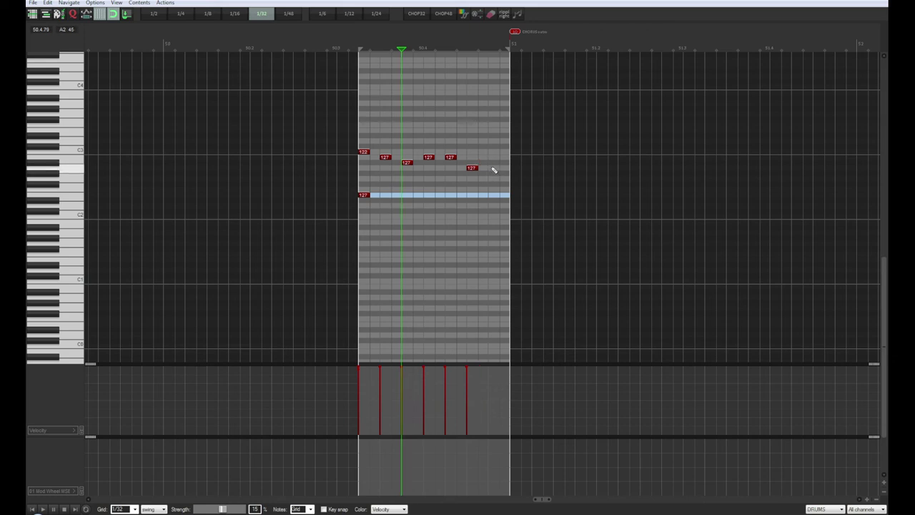
{"action": "left_click", "coordinate": [493, 153]}
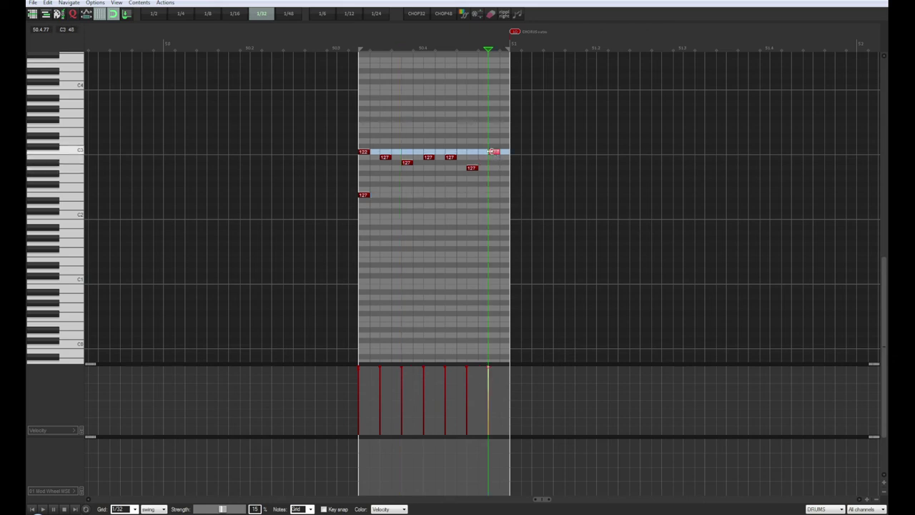
- Replay the revised fill from its start at 50.3.25 several times to hear how it leads into the CHORUS outro
{"action": "left_click", "coordinate": [32, 509]}
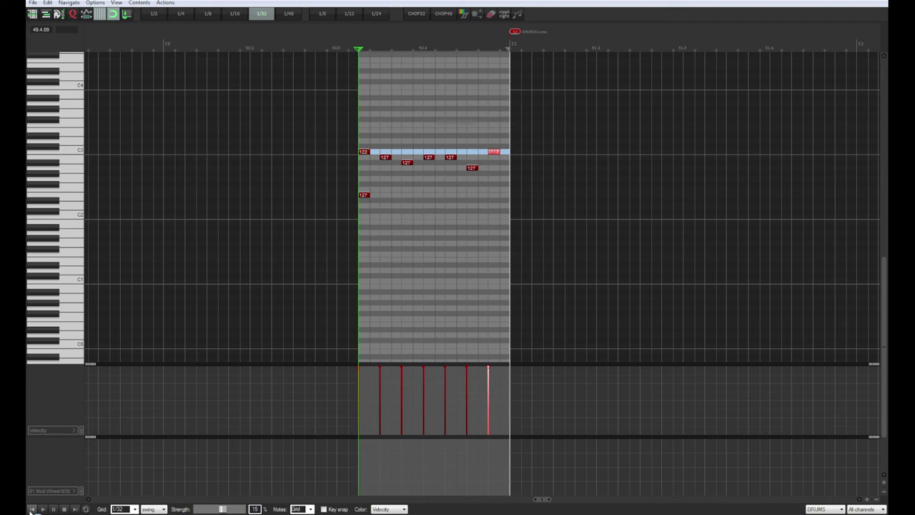
{"action": "key", "text": "space"}
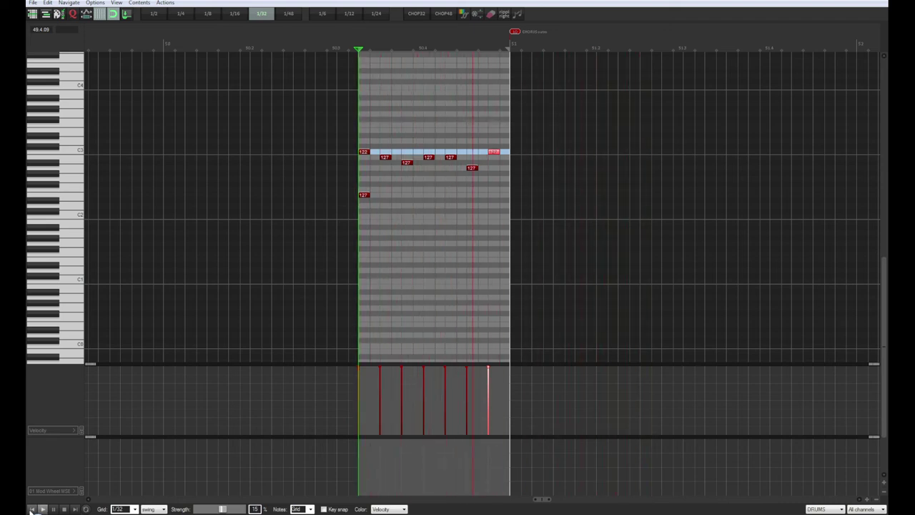
{"action": "key", "text": "space"}
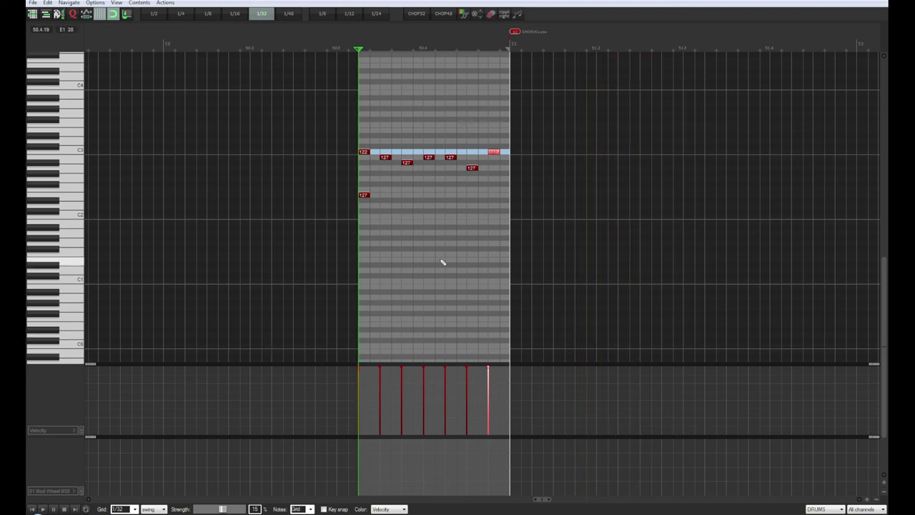
{"action": "key", "text": "space"}
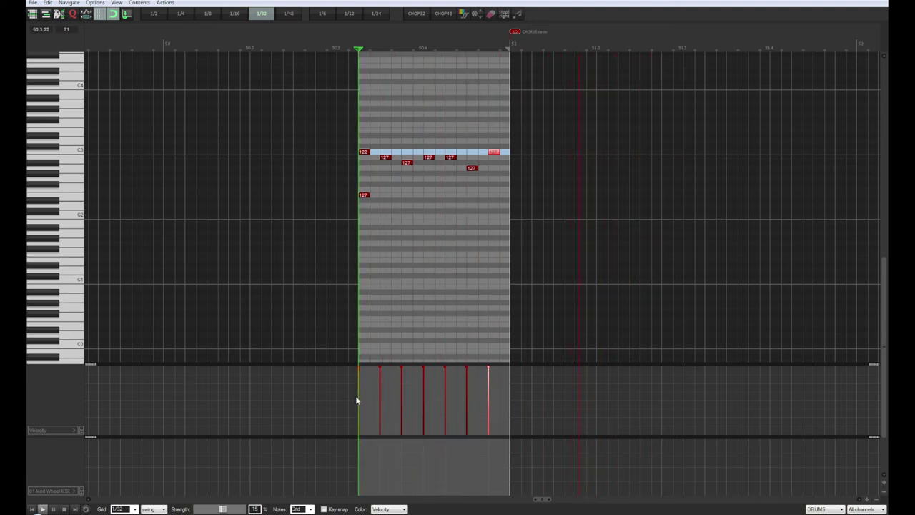
{"action": "key", "text": "space"}
{"action": "key", "text": "space"}
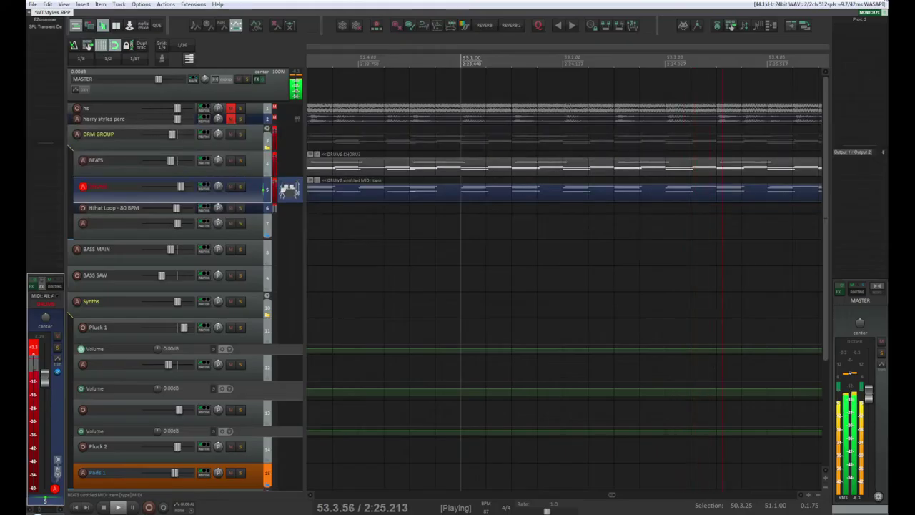
{"action": "key", "text": "space"}
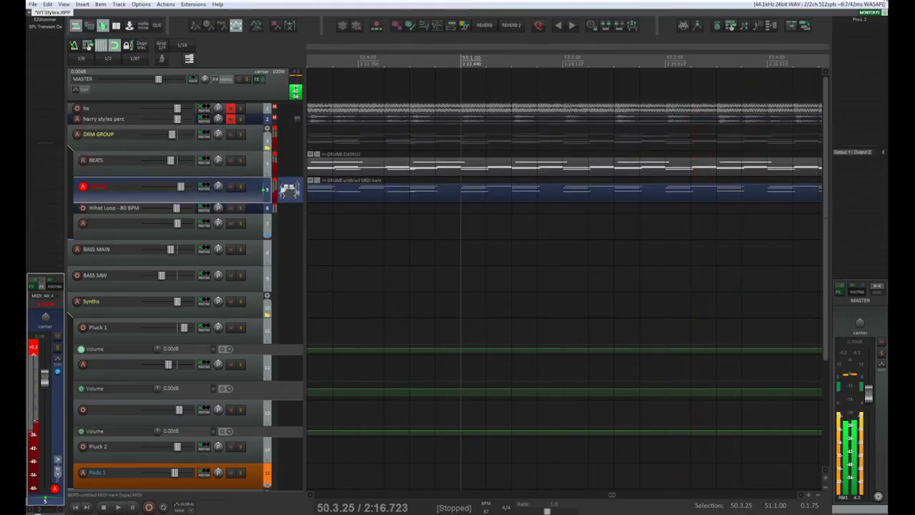
{"action": "key", "text": "space"}
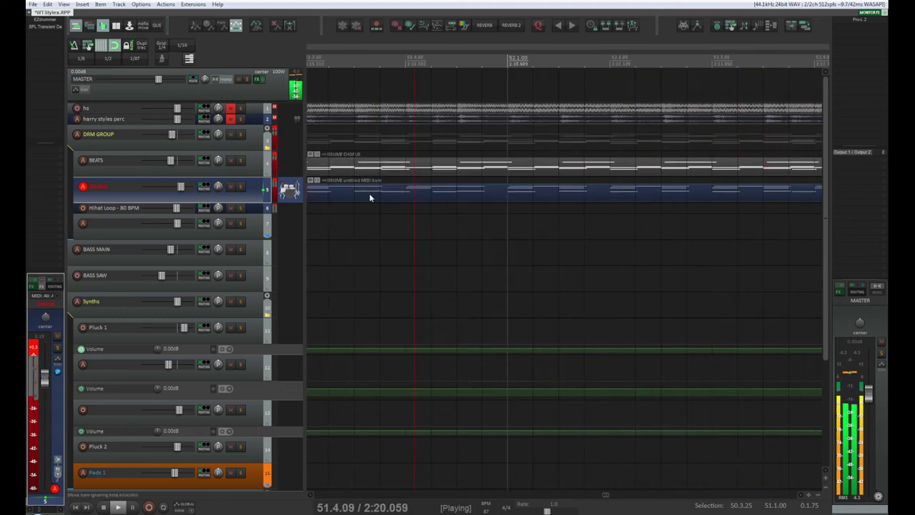
{"action": "key", "text": "space"}
{"action": "key", "text": "space"}
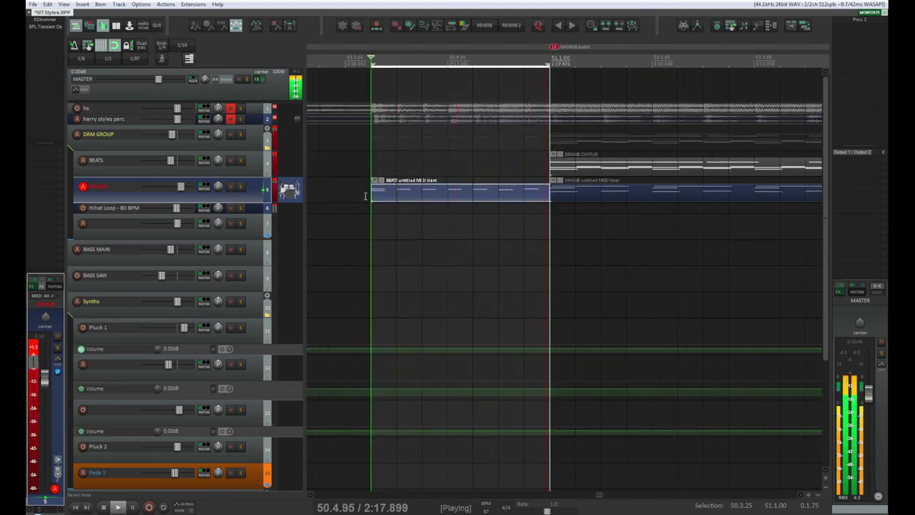
{"action": "key", "text": "space"}
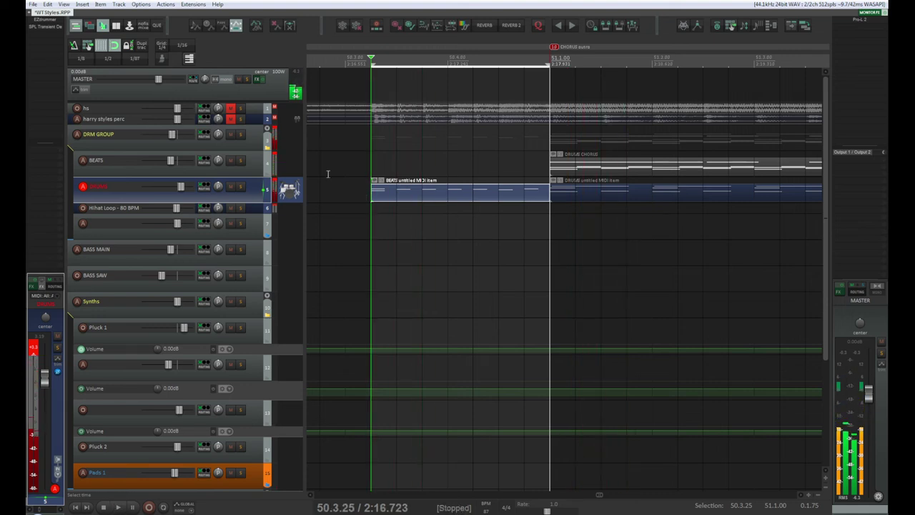
- Solo the harry styles perc reference track and listen to its fill from 50.3.25
{"action": "left_click", "coordinate": [240, 120]}
{"action": "key", "text": "space"}
{"action": "key", "text": "space"}
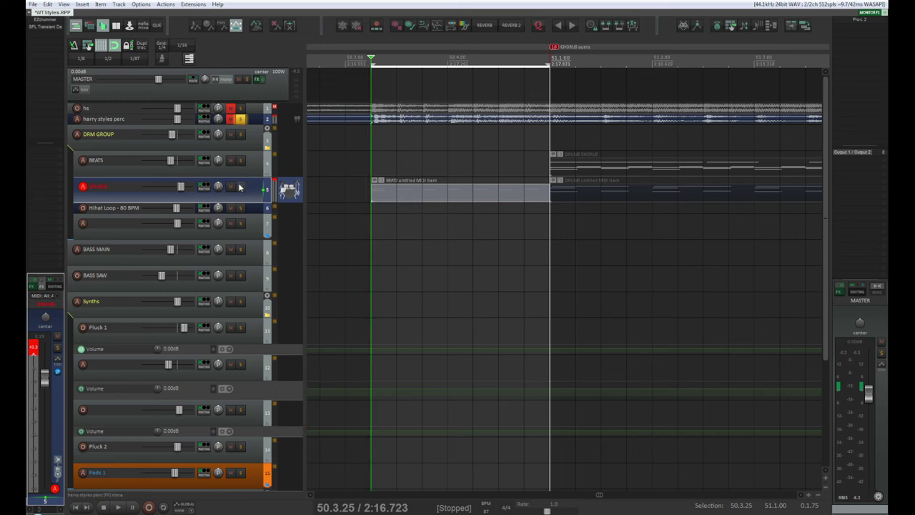
- Reopen the fill's MIDI item and layer a D#2 note under the second hit at 50.3.50
{"action": "left_click", "coordinate": [414, 195]}
{"action": "double_click", "coordinate": [419, 199]}
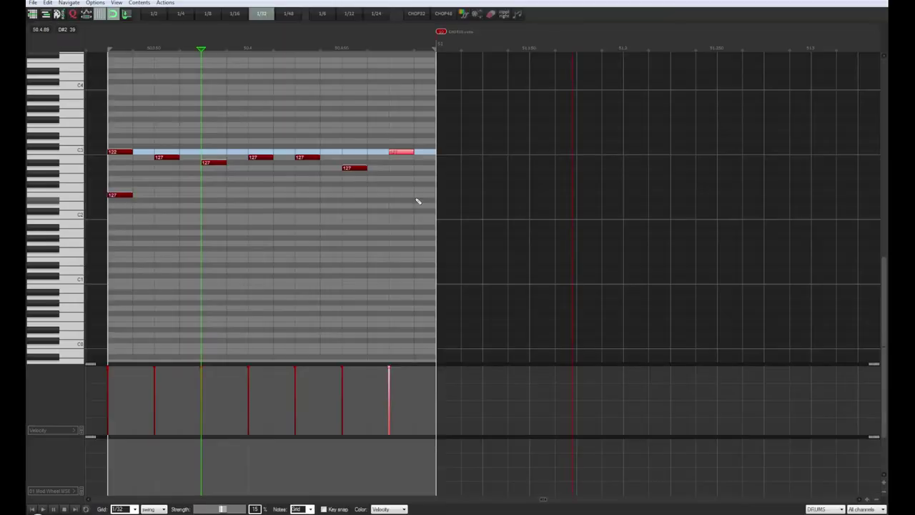
{"action": "left_click", "coordinate": [119, 196]}
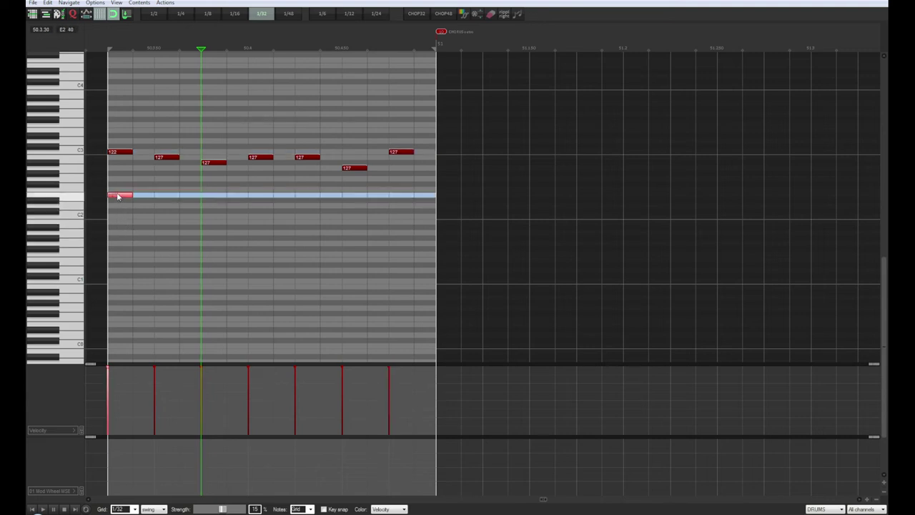
{"action": "left_click", "coordinate": [160, 204]}
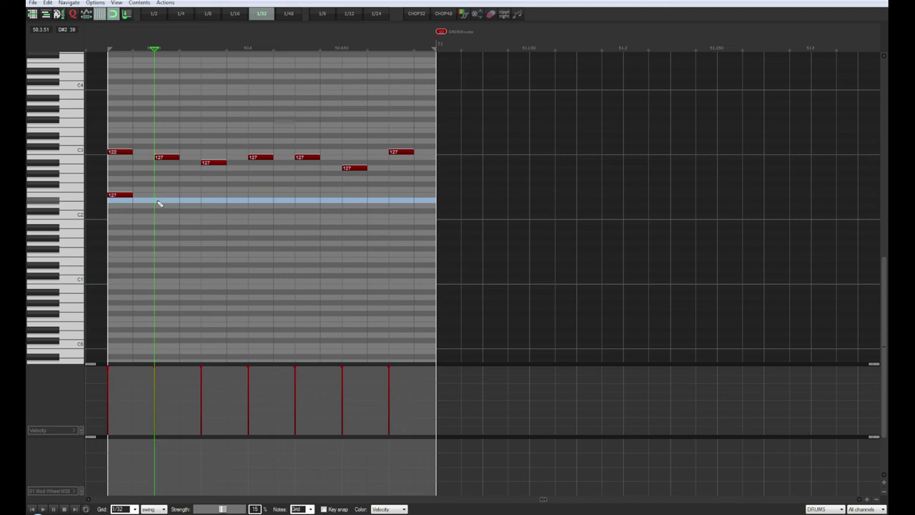
{"action": "left_click", "coordinate": [121, 197]}
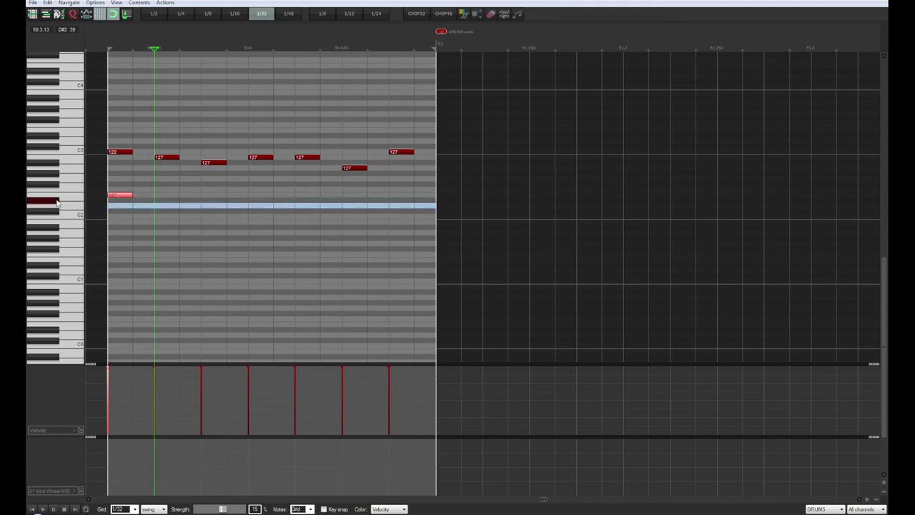
{"action": "left_click", "coordinate": [157, 203]}
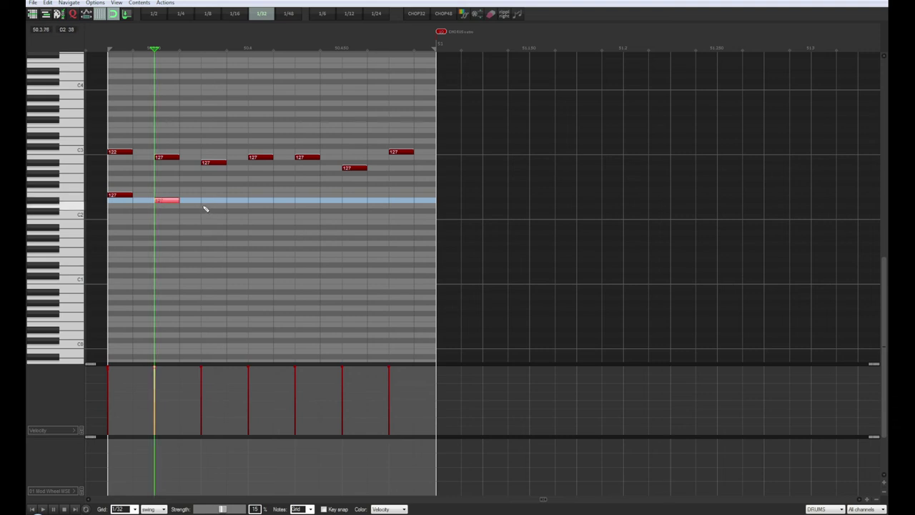
- Insert a C2 note at 50.3.25 and D2 notes under the third and fourth hits at 50.3.75 and 50.4.00
{"action": "left_click", "coordinate": [205, 208]}
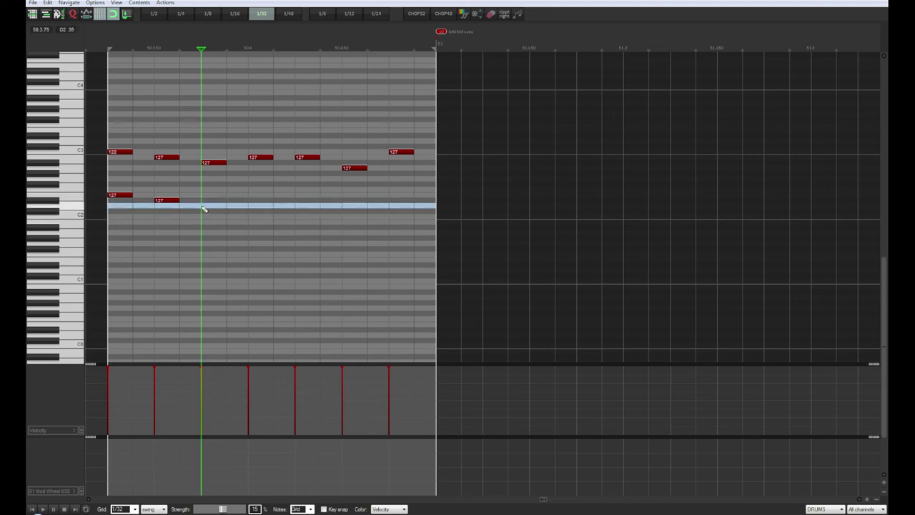
{"action": "left_click", "coordinate": [112, 219]}
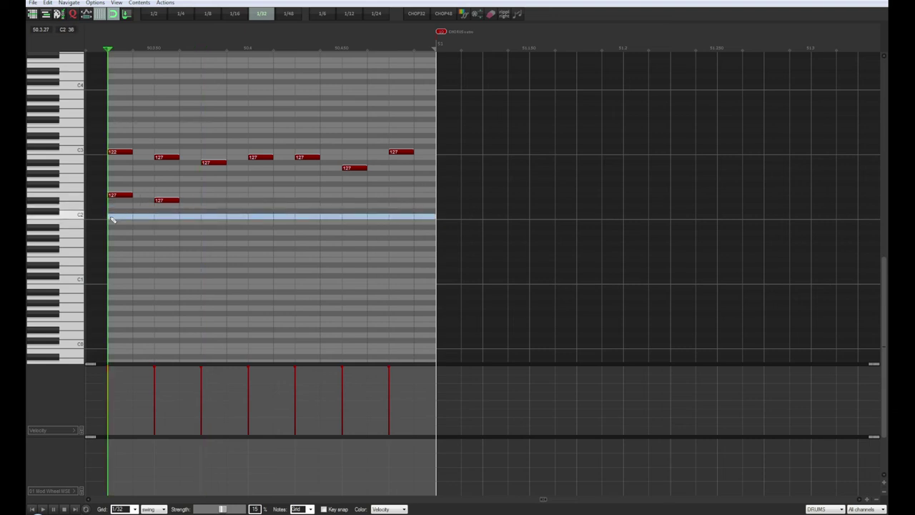
{"action": "left_click", "coordinate": [112, 219]}
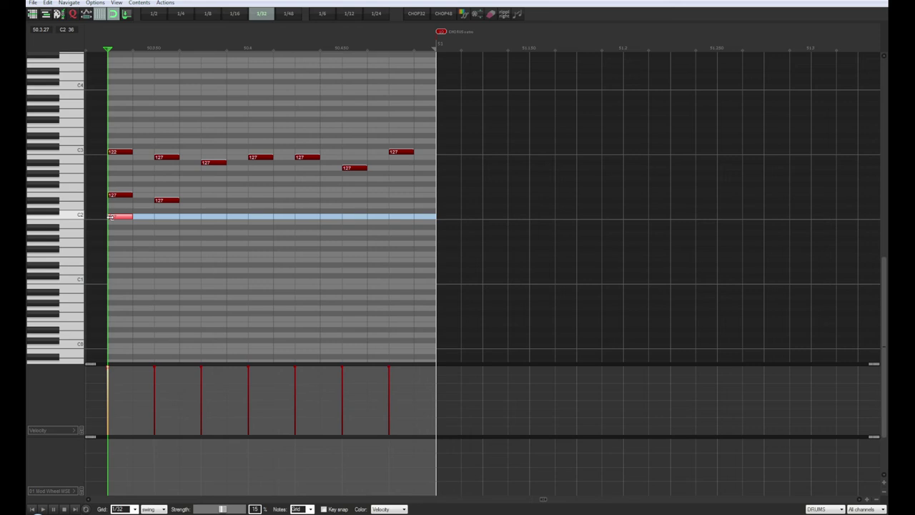
{"action": "left_click", "coordinate": [205, 206]}
{"action": "left_click", "coordinate": [206, 207]}
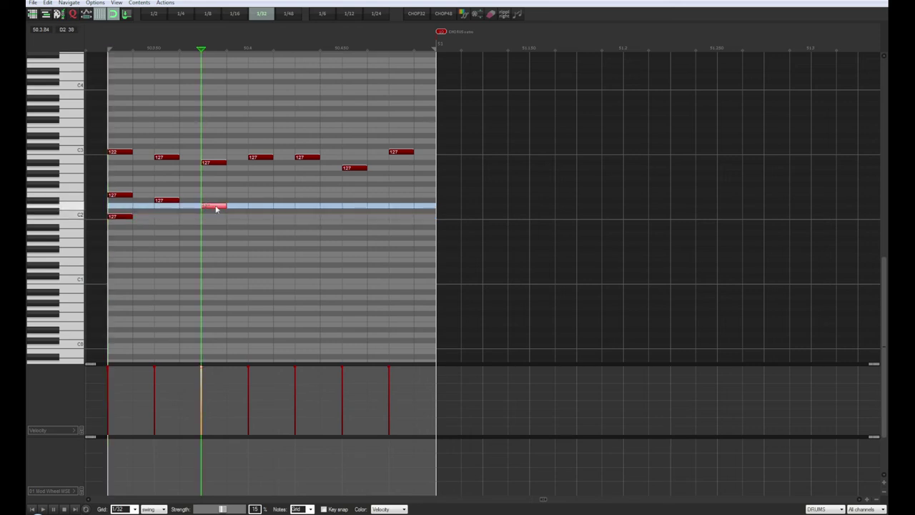
{"action": "left_click", "coordinate": [252, 208]}
{"action": "left_click", "coordinate": [251, 208]}
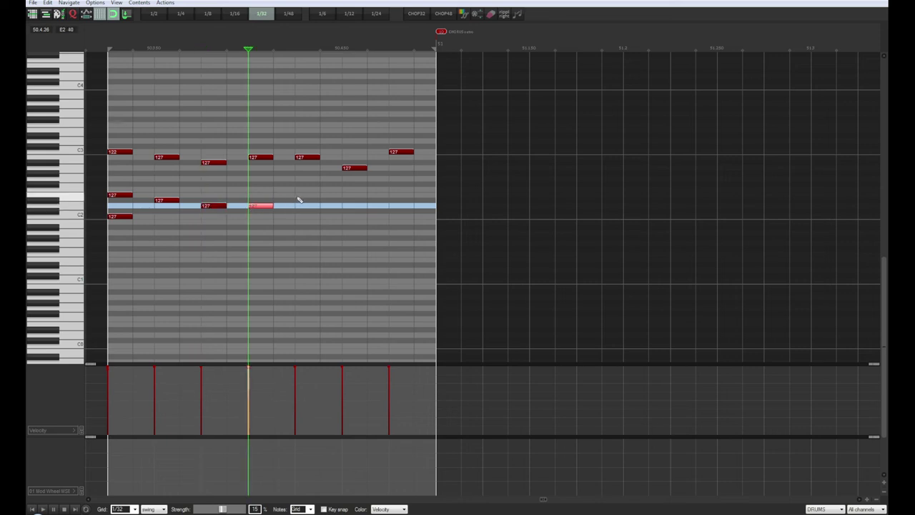
- Layer D#2 at 50.4.25, E2 at 50.4.50, and both C2 and E2 at 50.4.75 under the fill's last three hits
{"action": "double_click", "coordinate": [300, 200]}
{"action": "double_click", "coordinate": [346, 195]}
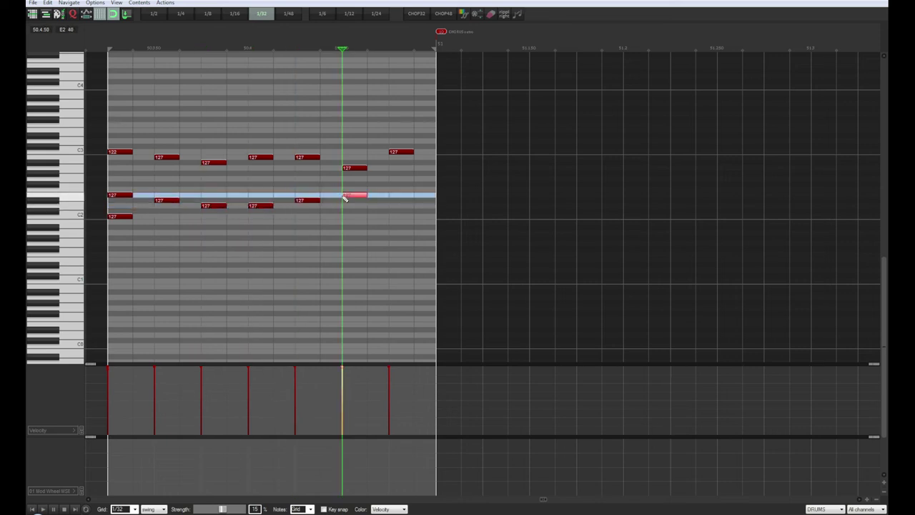
{"action": "double_click", "coordinate": [392, 215]}
{"action": "double_click", "coordinate": [392, 195]}
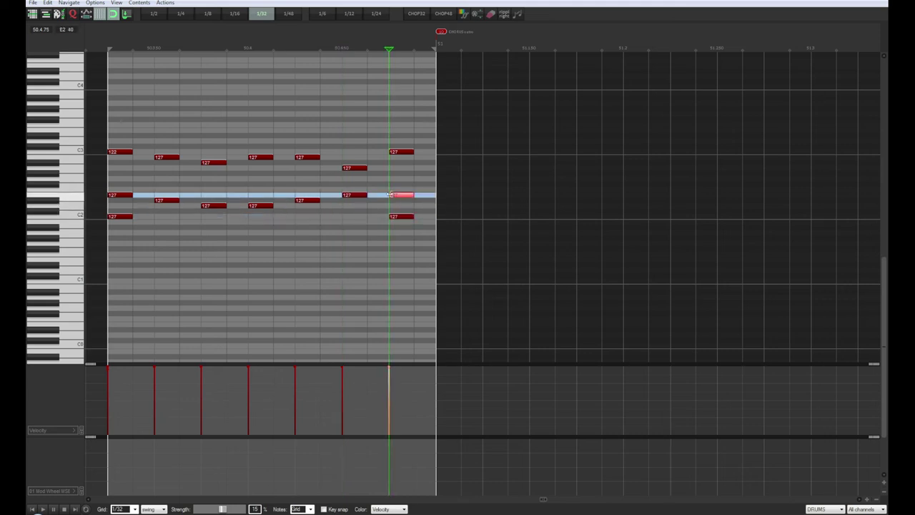
- Play the DRUMS fill from its start, then shape its note velocities into a rising ramp ending at 124
{"action": "left_click", "coordinate": [33, 509]}
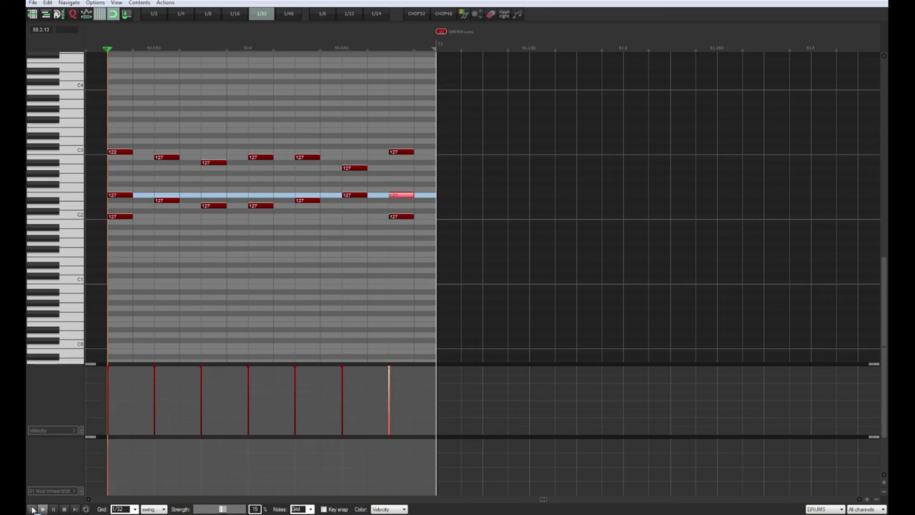
{"action": "key", "text": "space"}
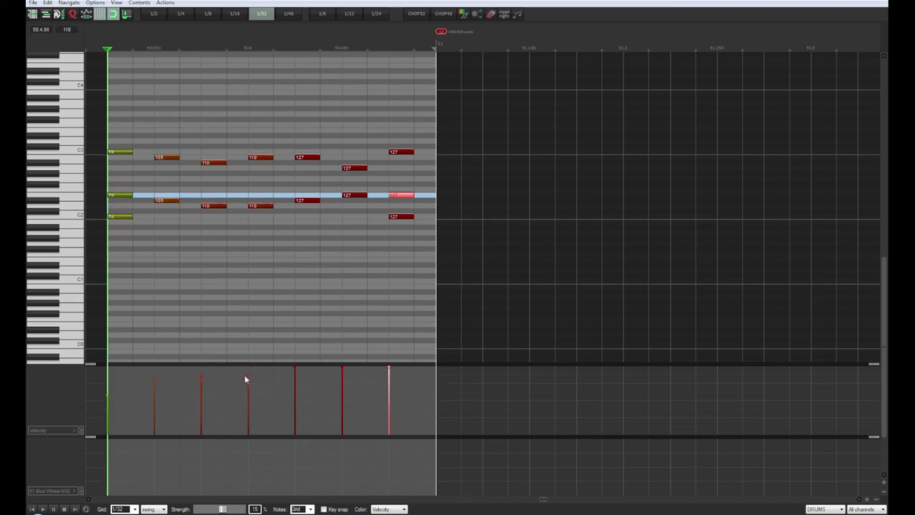
{"action": "mouse_move", "coordinate": [345, 374]}
{"action": "left_mouse_down"}
{"action": "mouse_move", "coordinate": [372, 381]}
{"action": "mouse_move", "coordinate": [141, 397]}
{"action": "left_mouse_up"}
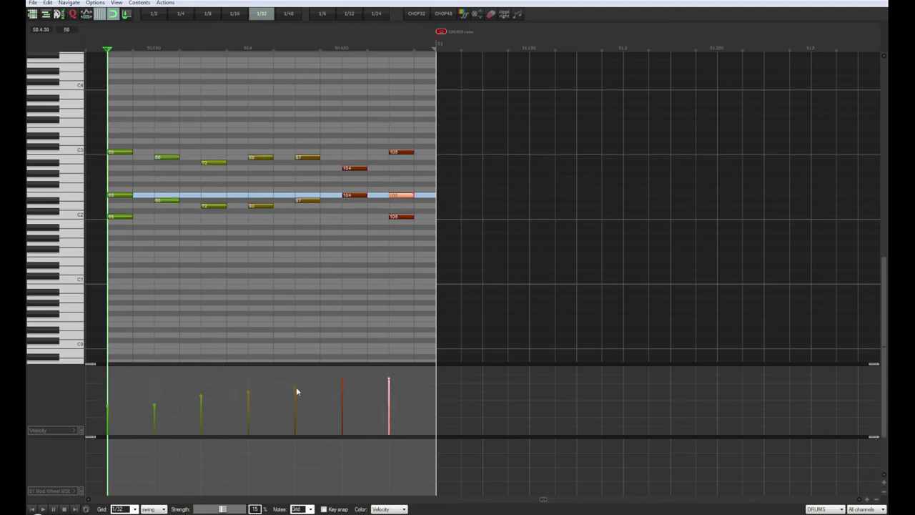
{"action": "left_click_drag", "start_coordinate": [359, 382], "coordinate": [409, 373]}
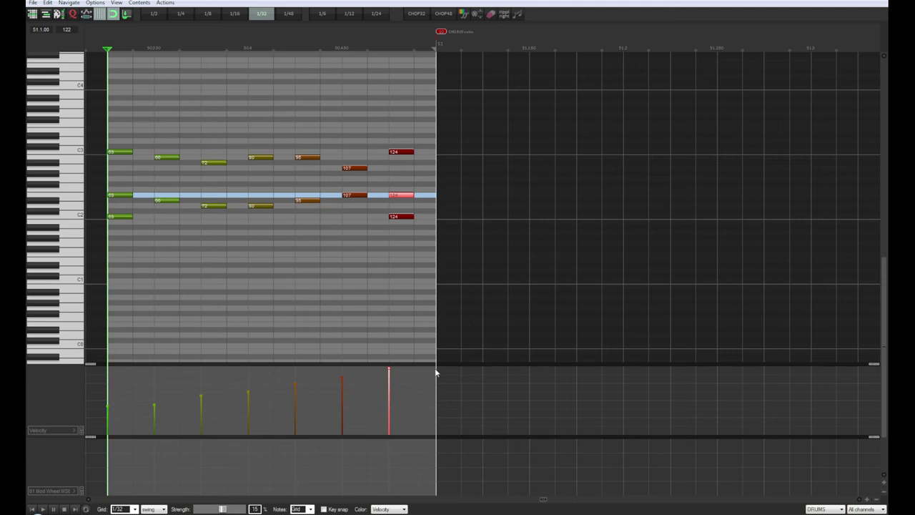
- Play back the reshaped DRUMS fill, close its MIDI editor and stop playback in the arrangement
{"action": "left_click", "coordinate": [42, 509]}
{"action": "left_click", "coordinate": [31, 510]}
{"action": "left_click", "coordinate": [43, 510]}
{"action": "key", "text": "Escape"}
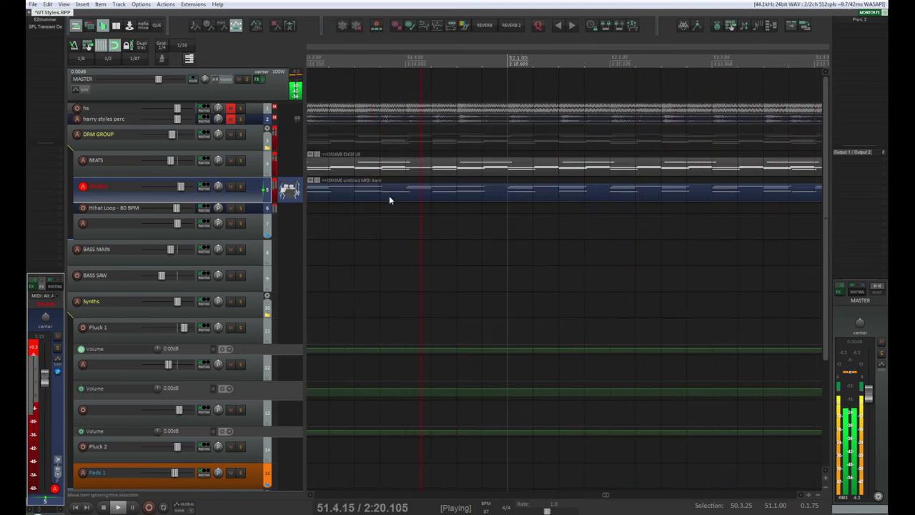
{"action": "key", "text": "space"}
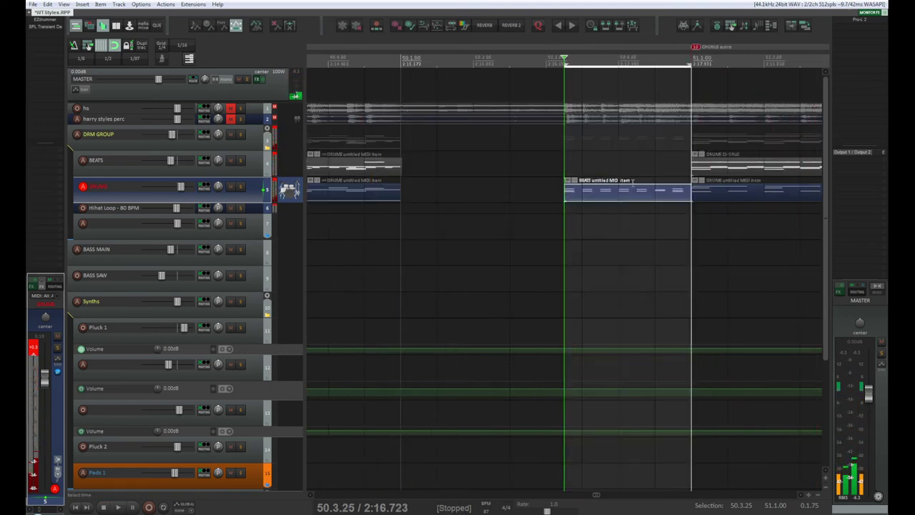
- Insert a new MIDI item on the BEATS track across the 50.3.25 to 51.1.00 time selection and open it for editing
{"action": "left_click", "coordinate": [621, 197]}
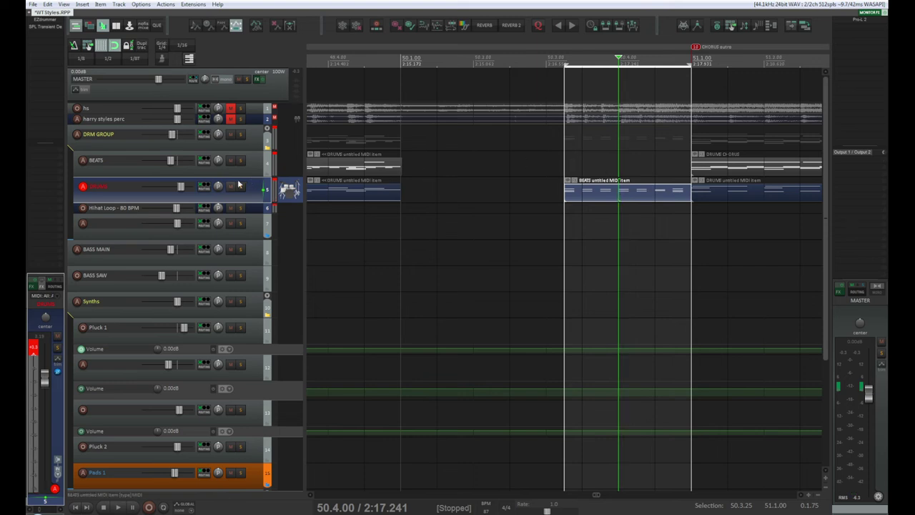
{"action": "left_click", "coordinate": [239, 158]}
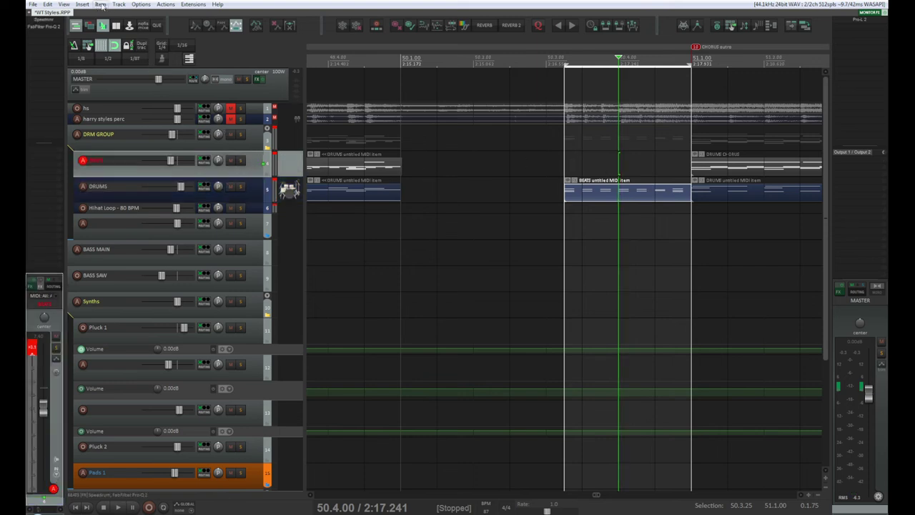
{"action": "left_click", "coordinate": [84, 4]}
{"action": "left_click", "coordinate": [104, 31]}
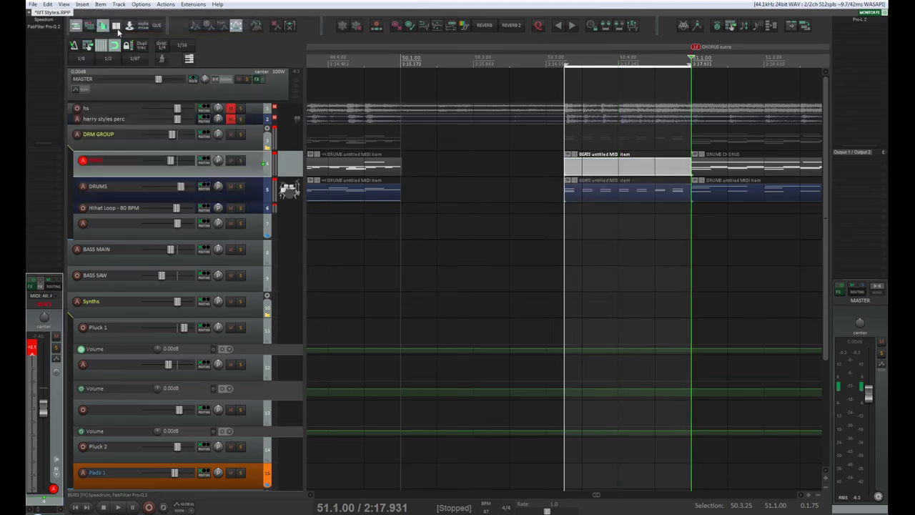
{"action": "double_click", "coordinate": [606, 163]}
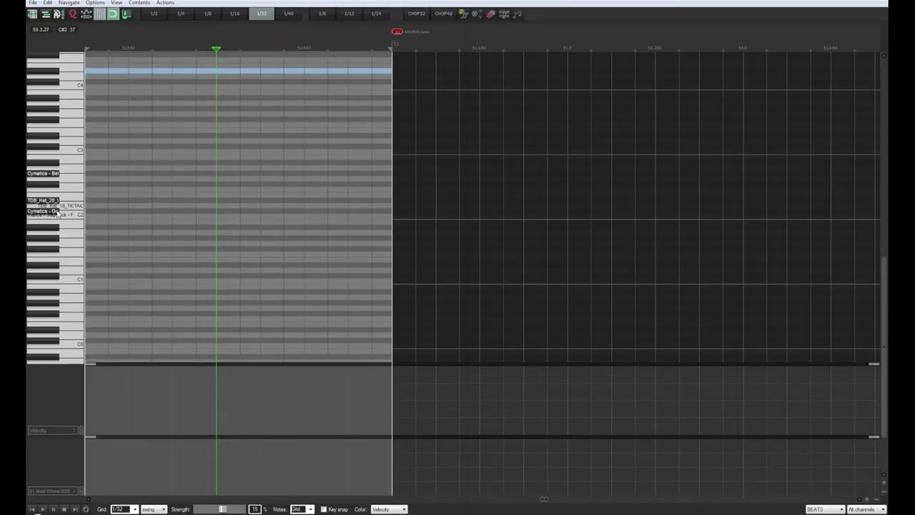
- Audition the BEATS samples mapped to the keys just above C2 to choose a sound for the fill
{"action": "left_click", "coordinate": [74, 206]}
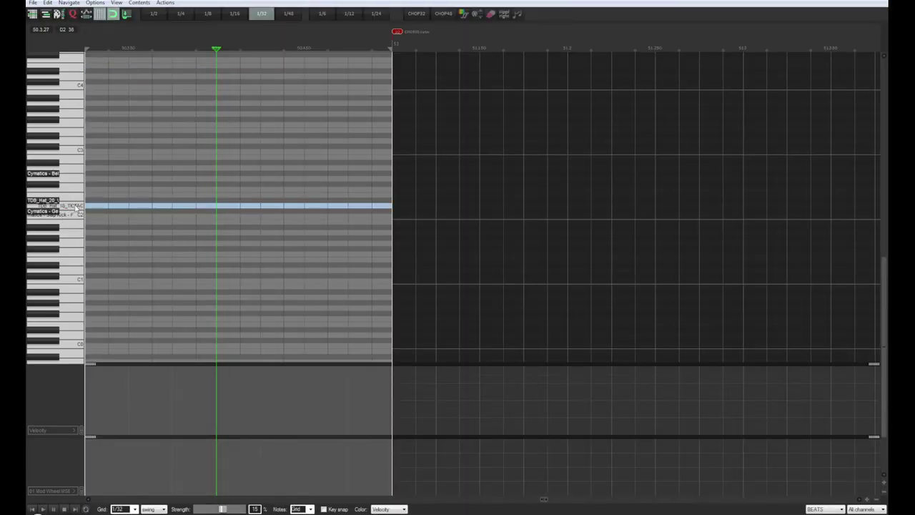
{"action": "left_click", "coordinate": [60, 211]}
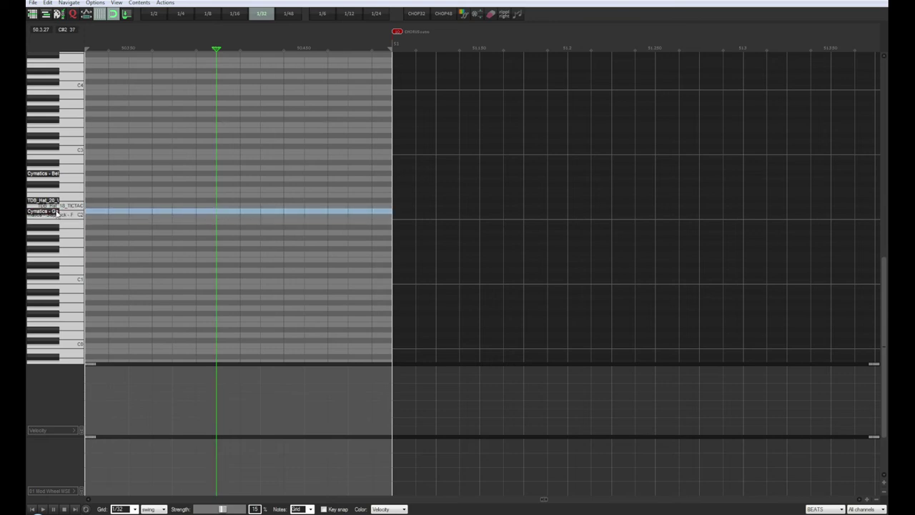
{"action": "left_click", "coordinate": [55, 207]}
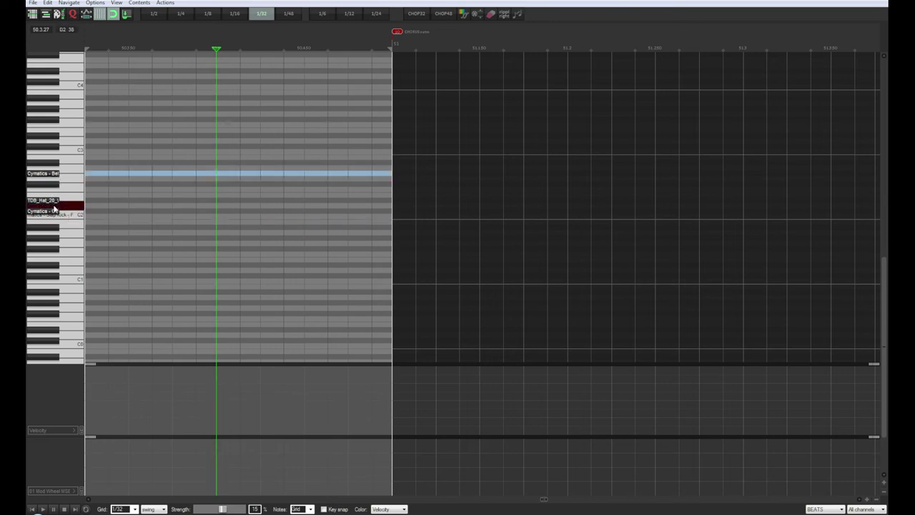
{"action": "left_click", "coordinate": [54, 208]}
{"action": "left_click", "coordinate": [55, 217]}
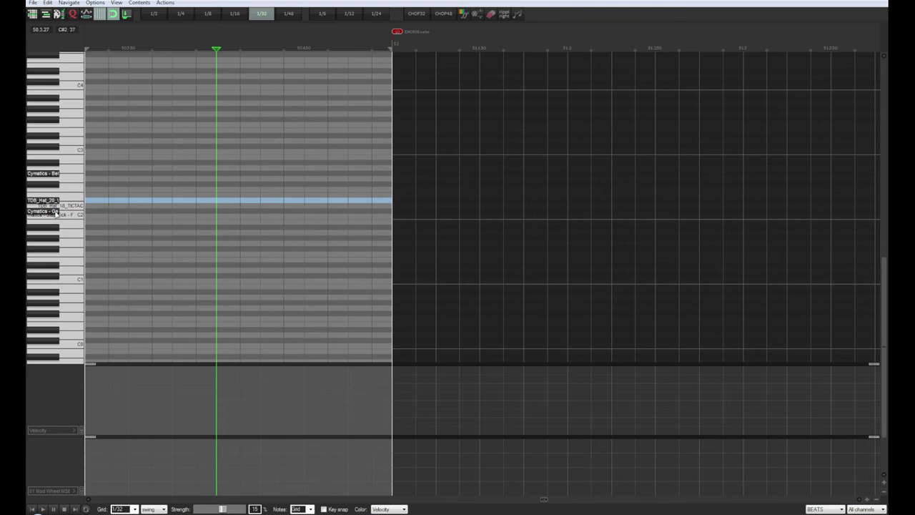
{"action": "left_click", "coordinate": [55, 213]}
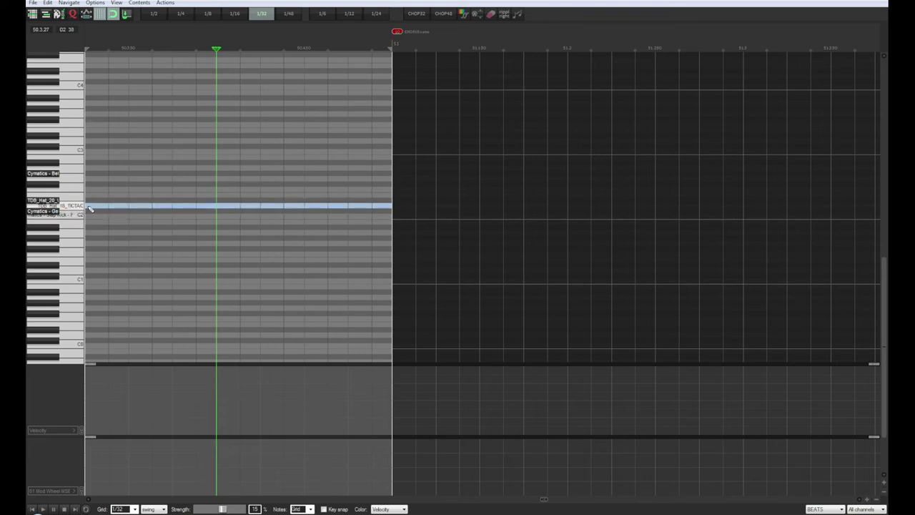
{"action": "left_click", "coordinate": [57, 202]}
{"action": "left_click", "coordinate": [72, 214]}
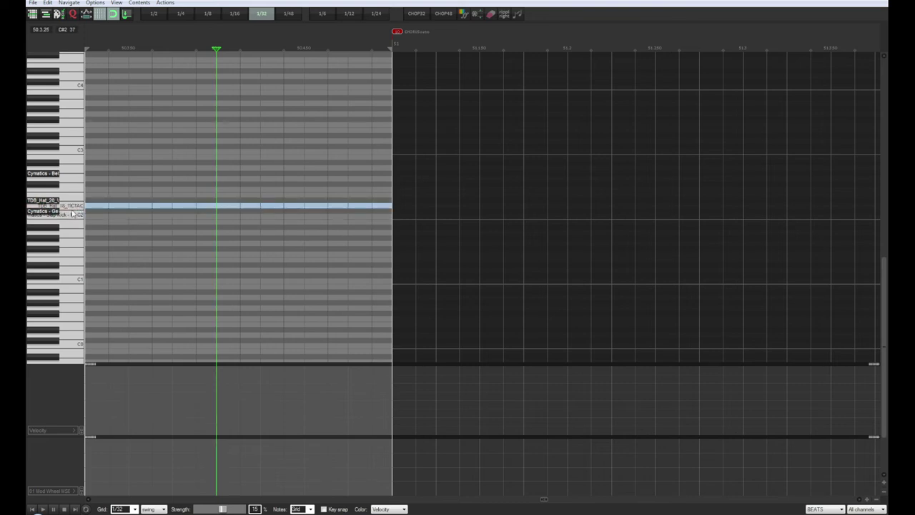
{"action": "left_click", "coordinate": [72, 214]}
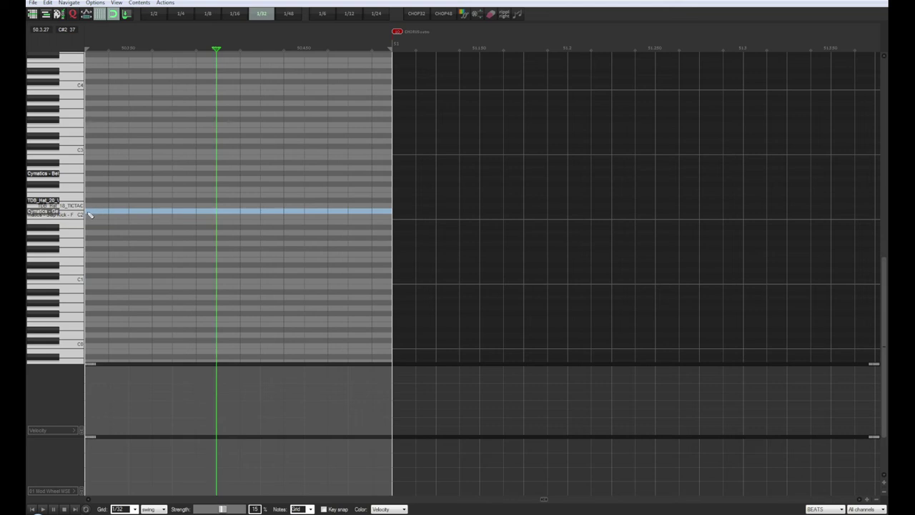
- Draw seven notes on the C#2 row at 1/16 spacing, starting at the beginning of the BEATS item
{"action": "key", "text": "Home"}
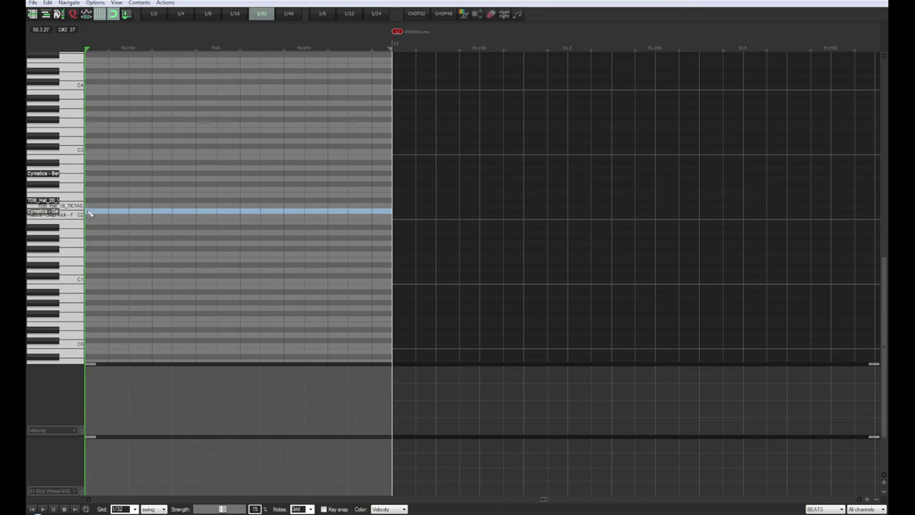
{"action": "left_click", "coordinate": [90, 212]}
{"action": "left_click", "coordinate": [134, 212]}
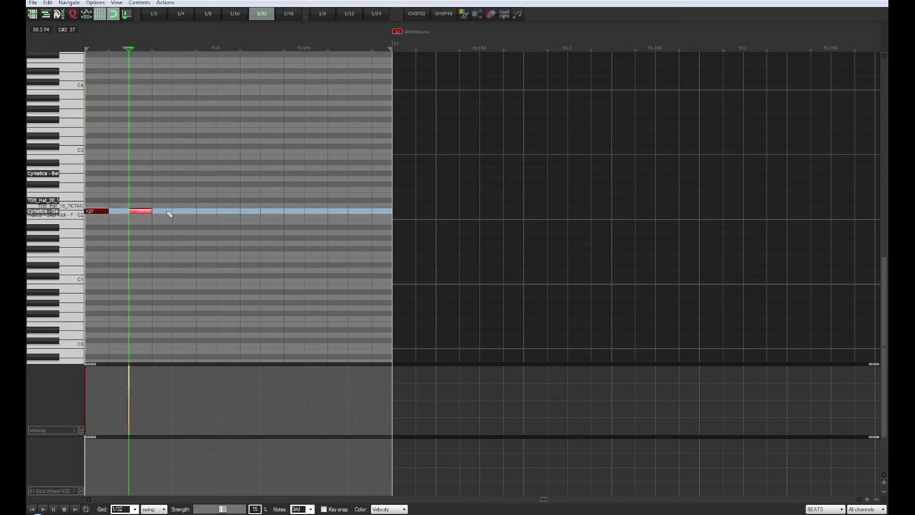
{"action": "left_click", "coordinate": [176, 212]}
{"action": "left_click", "coordinate": [221, 212]}
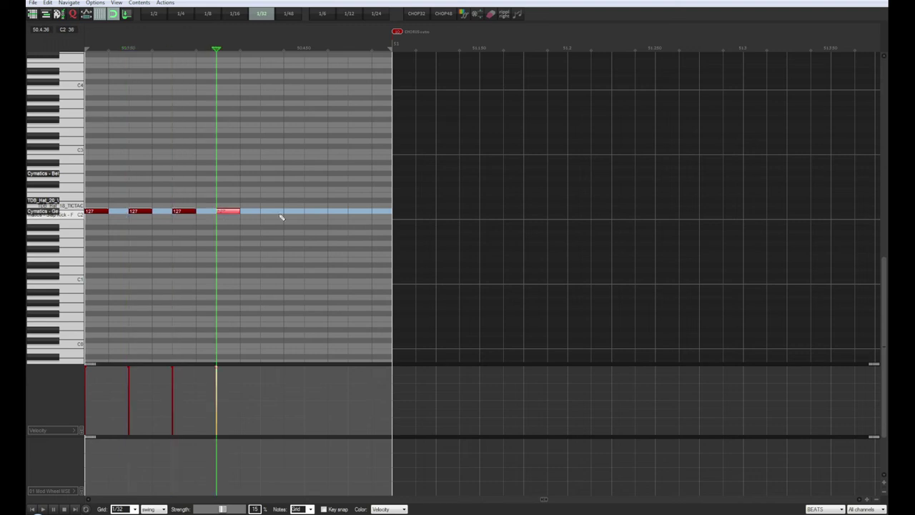
{"action": "left_click", "coordinate": [267, 213]}
{"action": "left_click", "coordinate": [310, 212]}
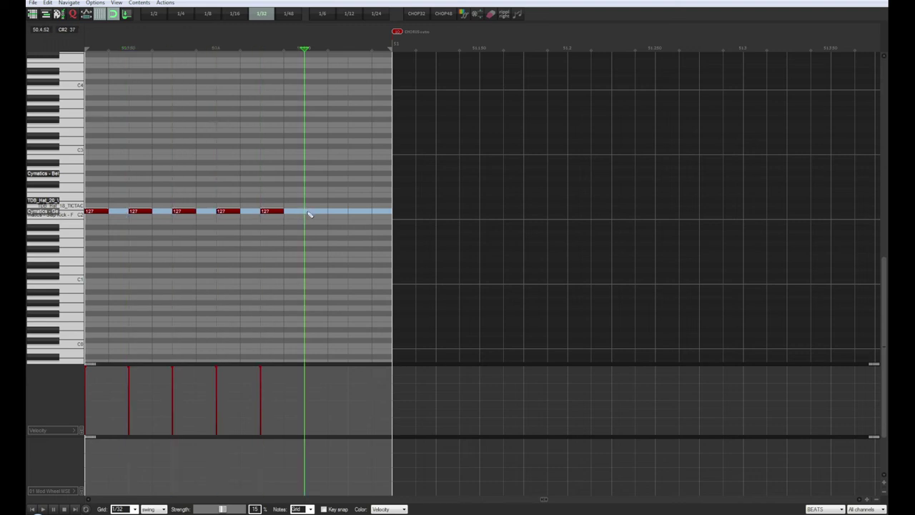
{"action": "left_click", "coordinate": [354, 213]}
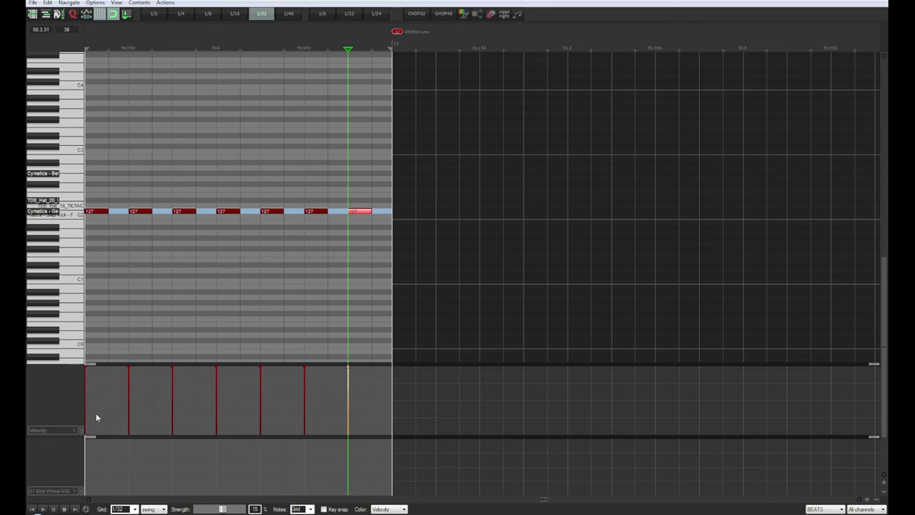
- Shape the seven C#2 note velocities into a rising ramp ending at 111, and close the MIDI editor
{"action": "mouse_move", "coordinate": [179, 394]}
{"action": "left_mouse_down"}
{"action": "mouse_move", "coordinate": [82, 428]}
{"action": "mouse_move", "coordinate": [196, 406]}
{"action": "mouse_move", "coordinate": [149, 413]}
{"action": "mouse_move", "coordinate": [177, 413]}
{"action": "left_mouse_up"}
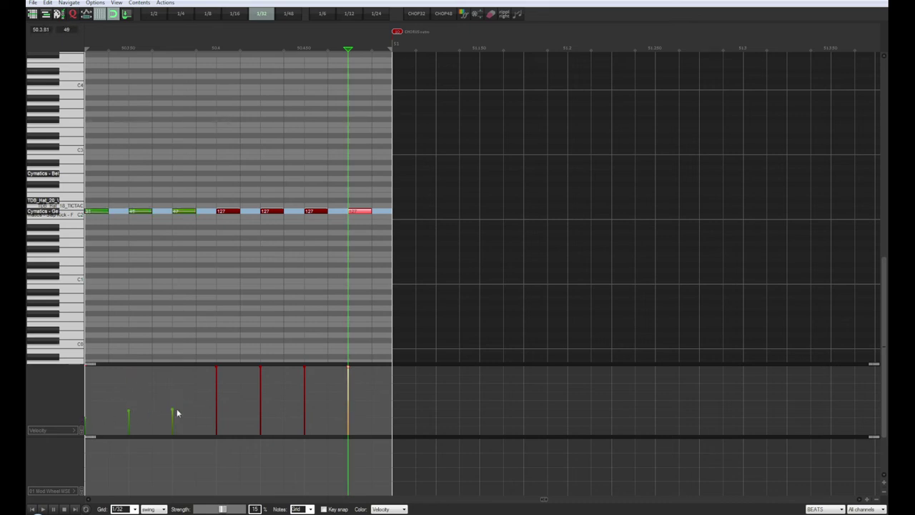
{"action": "mouse_move", "coordinate": [315, 396]}
{"action": "left_mouse_down"}
{"action": "mouse_move", "coordinate": [347, 388]}
{"action": "mouse_move", "coordinate": [90, 434]}
{"action": "mouse_move", "coordinate": [206, 423]}
{"action": "mouse_move", "coordinate": [80, 430]}
{"action": "mouse_move", "coordinate": [292, 397]}
{"action": "mouse_move", "coordinate": [349, 380]}
{"action": "mouse_move", "coordinate": [351, 366]}
{"action": "left_mouse_up"}
{"action": "key", "text": "Escape"}
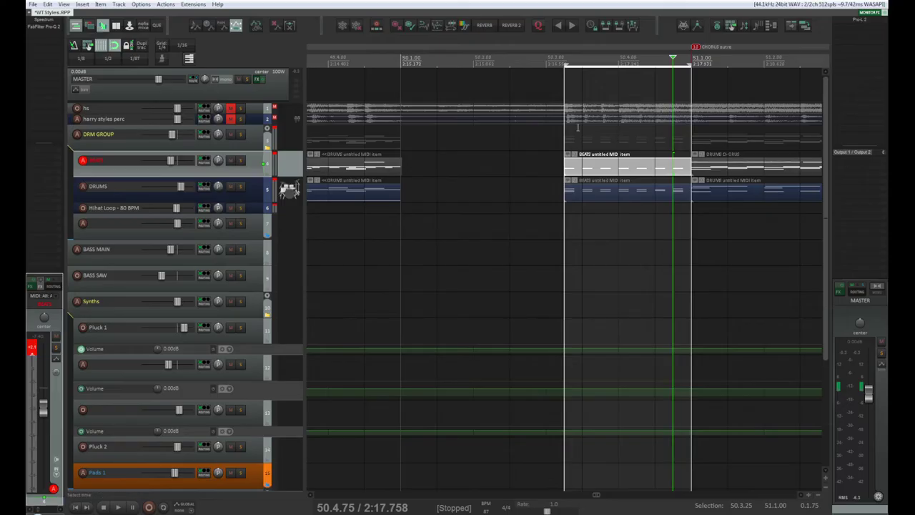
- Play the arrangement from just before the fill into the outro chorus, and replay the transition
{"action": "left_click", "coordinate": [548, 86]}
{"action": "key", "text": "space"}
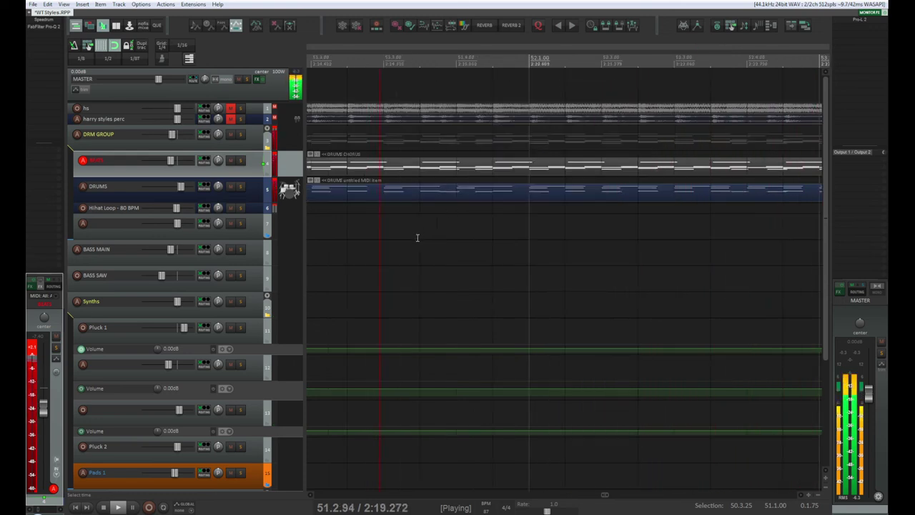
{"action": "scroll", "coordinate": [432, 230], "scroll_direction": "down", "scroll_amount": 2}
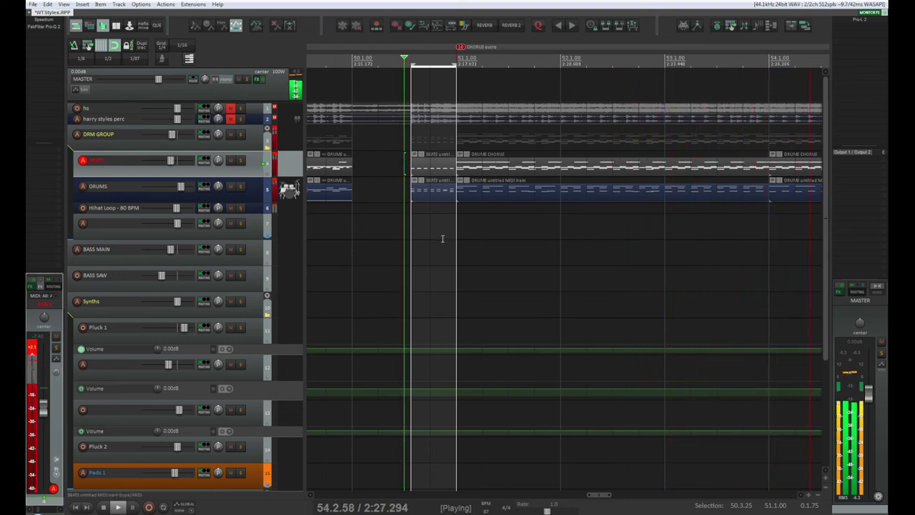
{"action": "scroll", "coordinate": [442, 238], "scroll_direction": "down", "scroll_amount": 5}
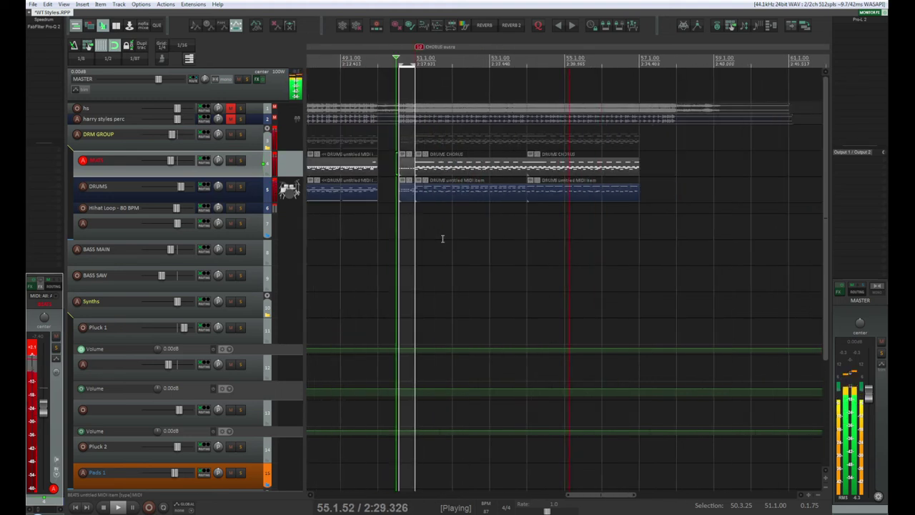
{"action": "key", "text": "space"}
{"action": "key", "text": "space"}
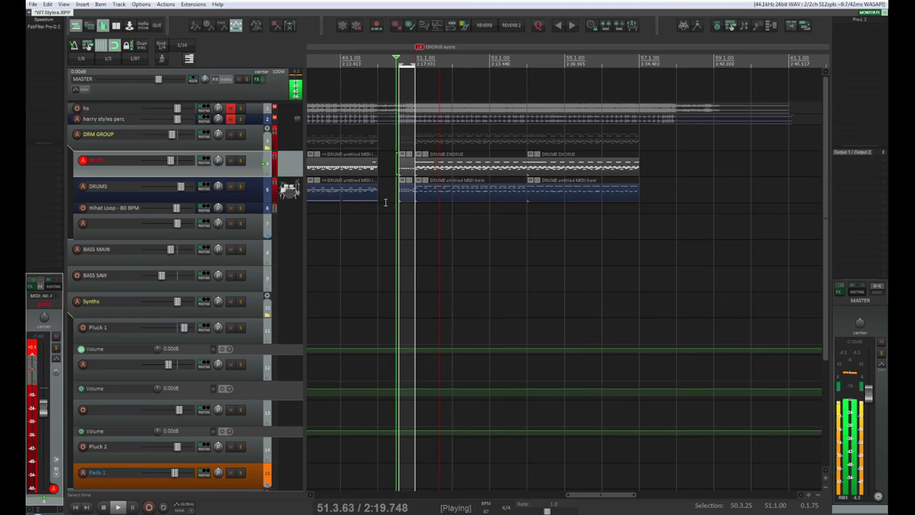
- Reopen the BEATS fill, raise the velocities of its first five notes in a gentler rising ramp, and close the editor
{"action": "double_click", "coordinate": [411, 170]}
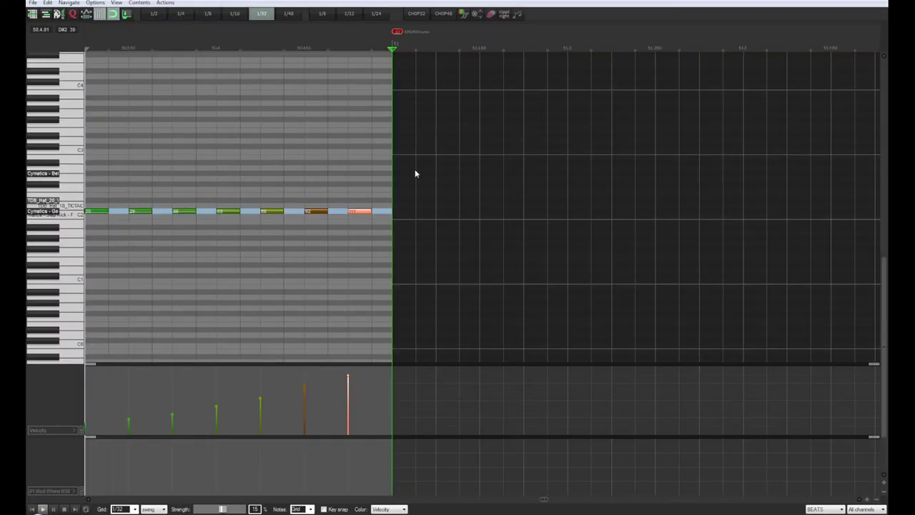
{"action": "left_click", "coordinate": [86, 420]}
{"action": "mouse_move", "coordinate": [130, 423]}
{"action": "left_mouse_down"}
{"action": "mouse_move", "coordinate": [129, 412]}
{"action": "mouse_move", "coordinate": [261, 394]}
{"action": "left_mouse_up"}
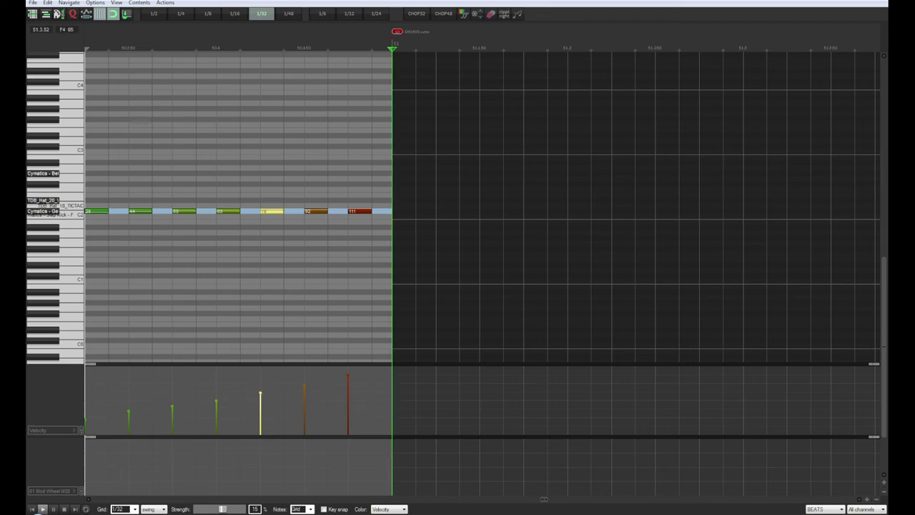
{"action": "key", "text": "Escape"}
- Play the transition again from bar 50.3.00 to hear the louder BEATS fill lead into the chorus
{"action": "key", "text": "space"}
{"action": "key", "text": "space"}
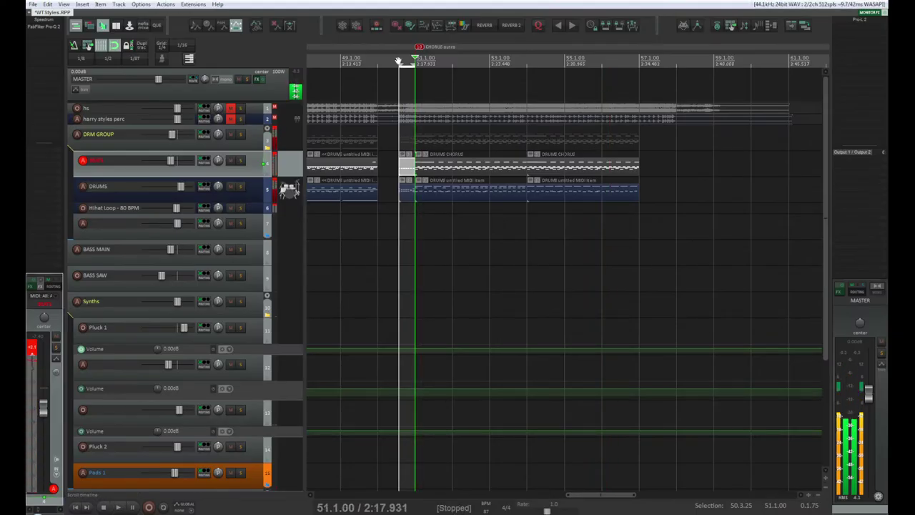
{"action": "scroll", "coordinate": [510, 87], "scroll_direction": "up", "scroll_amount": 3}
{"action": "key", "text": "space"}
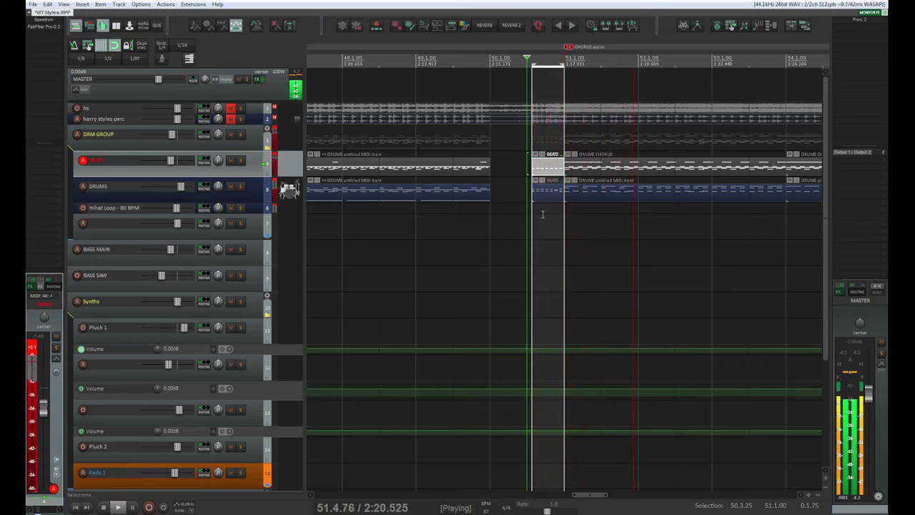
{"action": "key", "text": "space"}
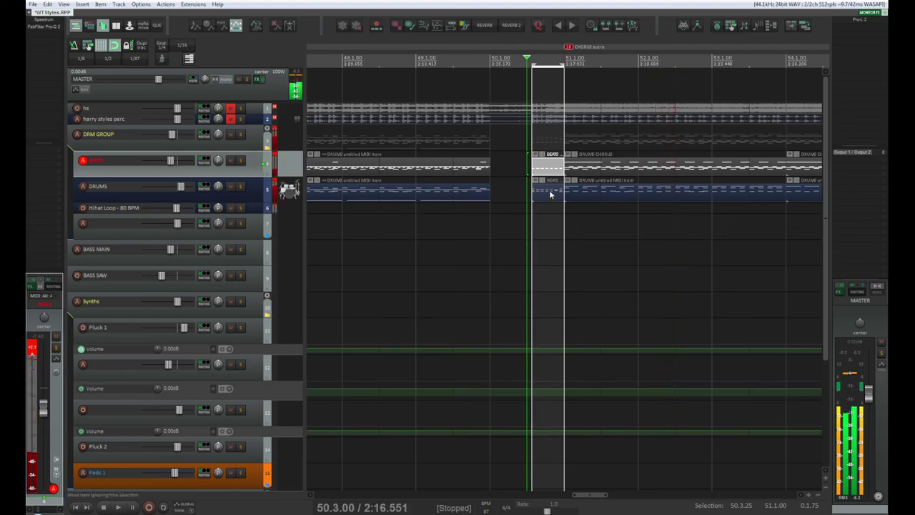
- Quantize all notes of the DRUMS fill to a 1/16 swing grid with 6% swing strength, and close the MIDI editor
{"action": "double_click", "coordinate": [549, 190]}
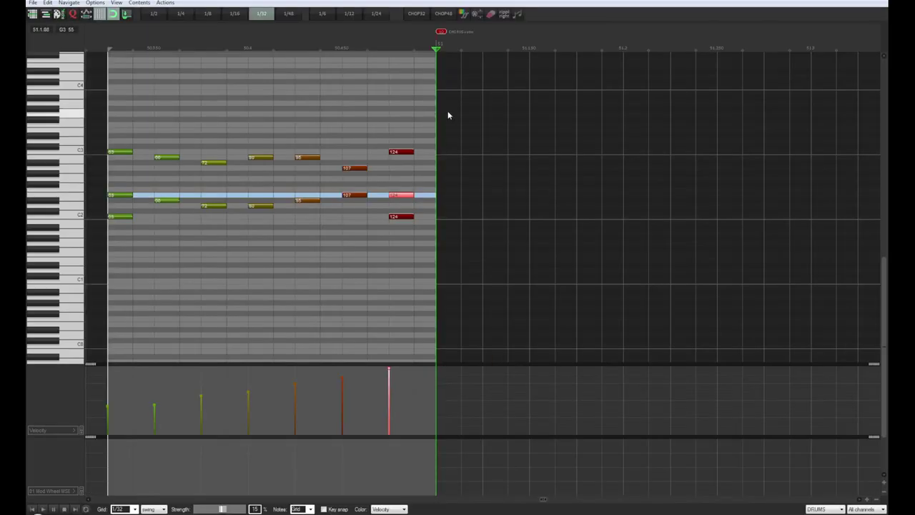
{"action": "left_click_drag", "start_coordinate": [472, 99], "coordinate": [29, 283]}
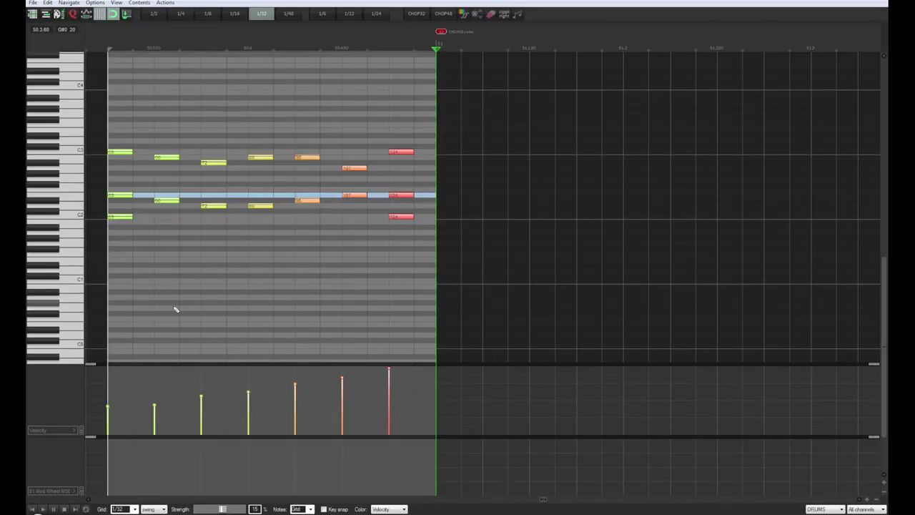
{"action": "left_click", "coordinate": [72, 14]}
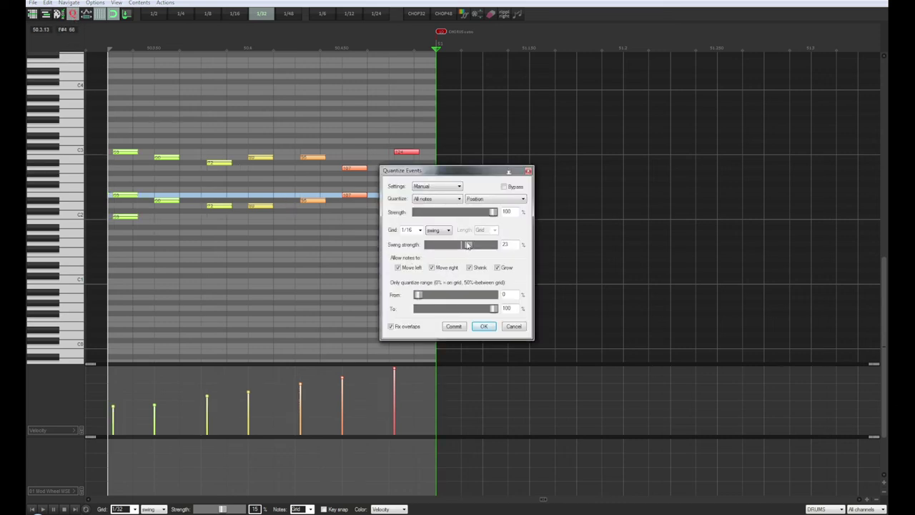
{"action": "mouse_move", "coordinate": [468, 245]}
{"action": "left_mouse_down"}
{"action": "mouse_move", "coordinate": [455, 249]}
{"action": "mouse_move", "coordinate": [463, 252]}
{"action": "left_mouse_up"}
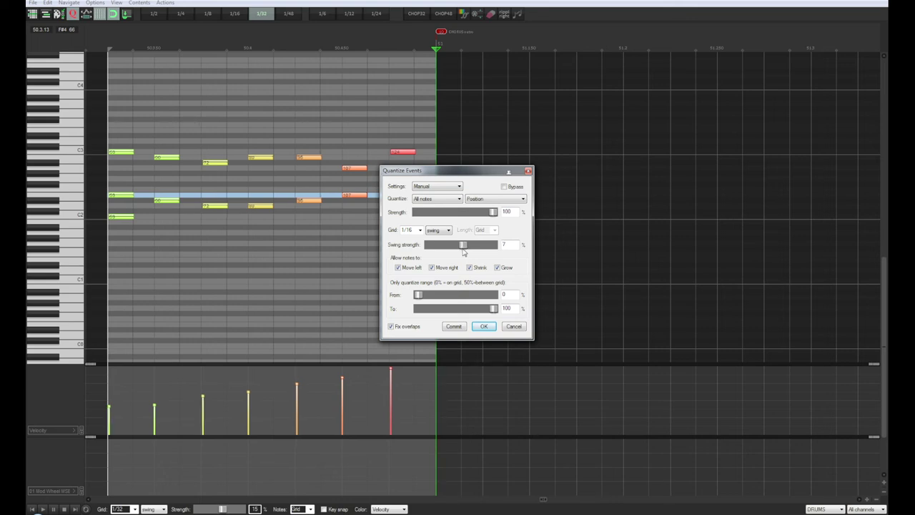
{"action": "left_click_drag", "start_coordinate": [463, 252], "coordinate": [462, 251]}
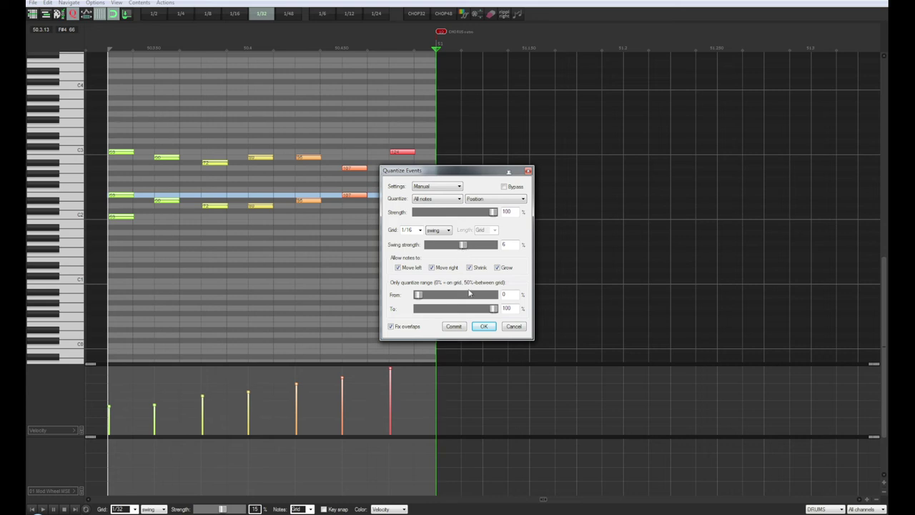
{"action": "left_click", "coordinate": [484, 326]}
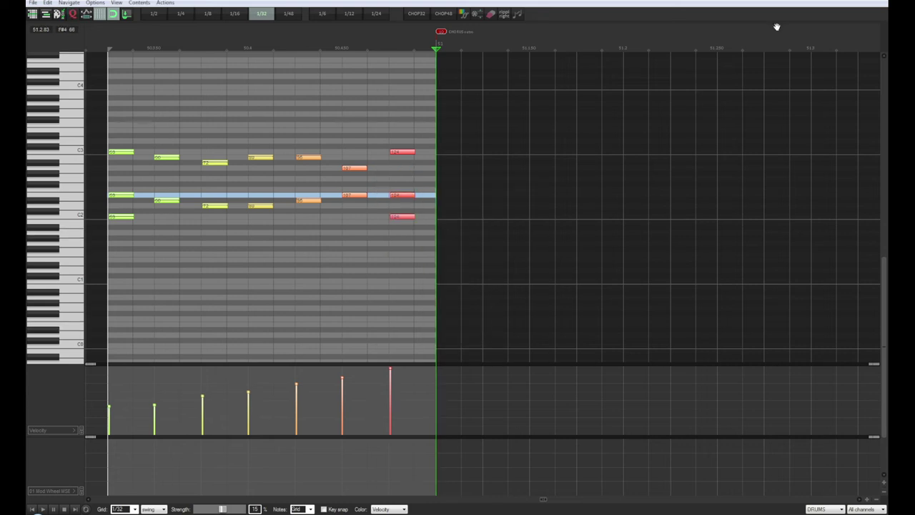
{"action": "key", "text": "Escape"}
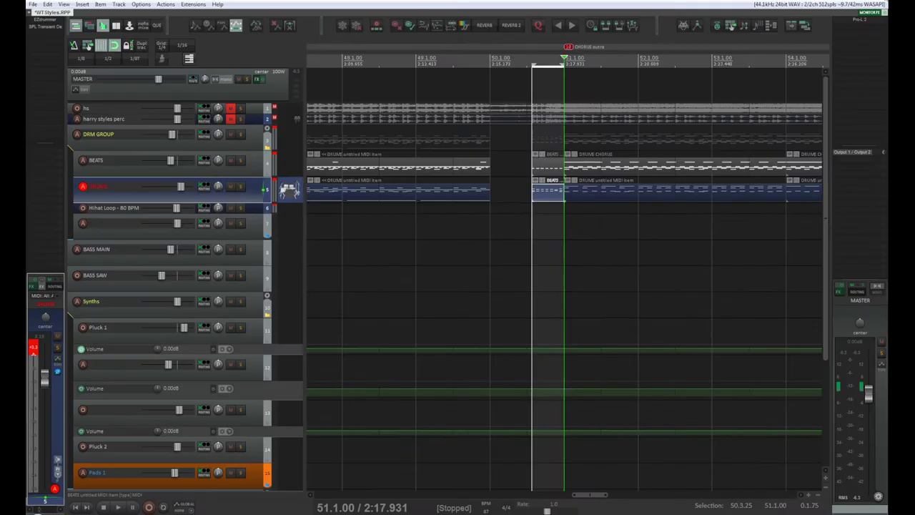
- Quantize all notes of the BEATS fill to the 1/16 swing grid with 6% swing strength, and close the MIDI editor
{"action": "double_click", "coordinate": [539, 199]}
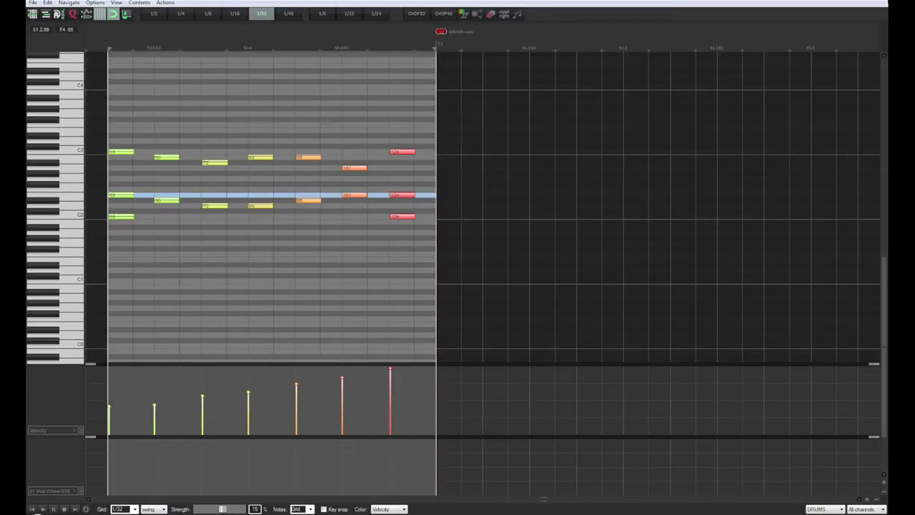
{"action": "key", "text": "Escape"}
{"action": "double_click", "coordinate": [539, 172]}
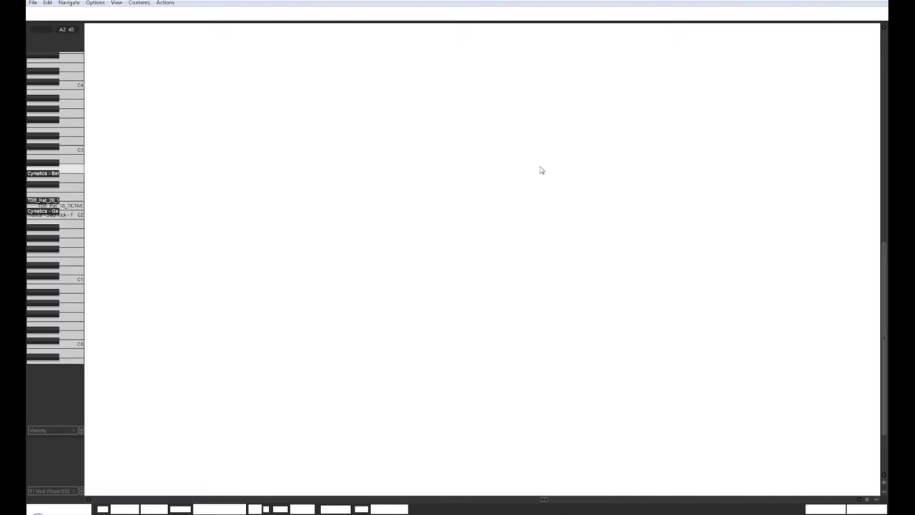
{"action": "left_click_drag", "start_coordinate": [465, 156], "coordinate": [89, 213]}
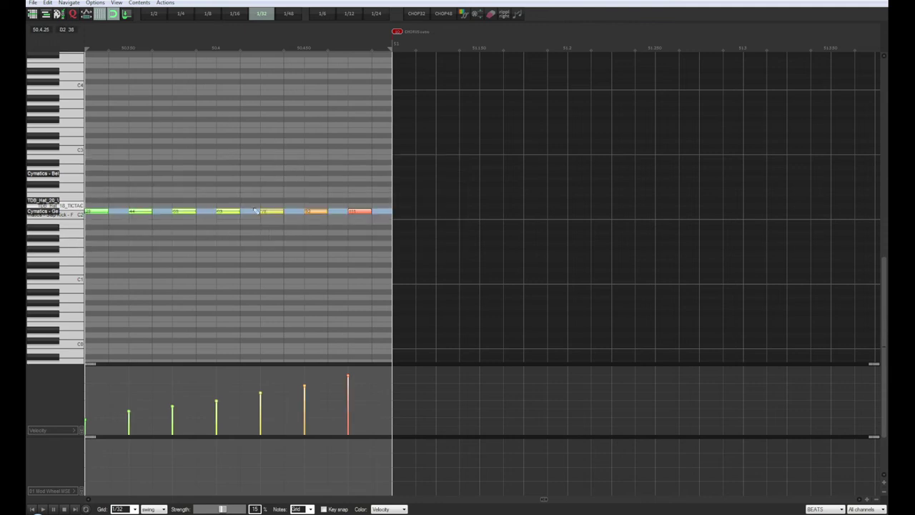
{"action": "left_click", "coordinate": [78, 11]}
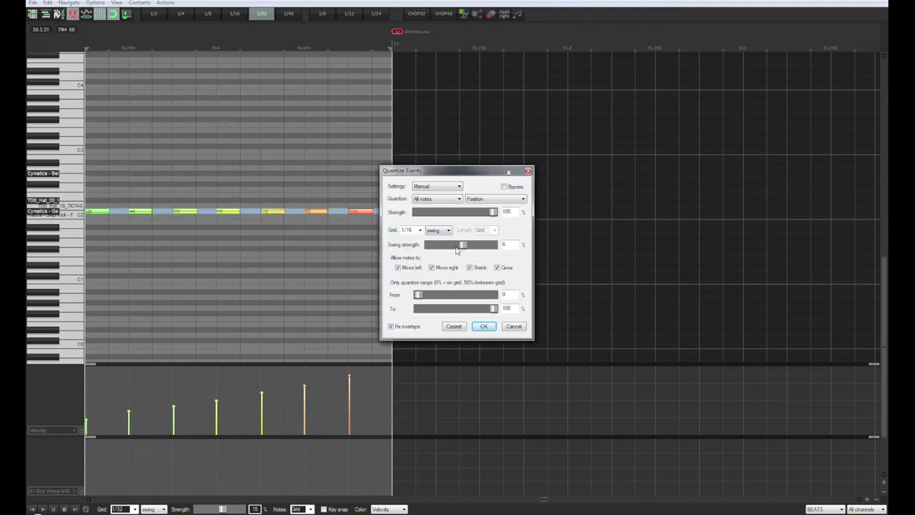
{"action": "left_click", "coordinate": [483, 327]}
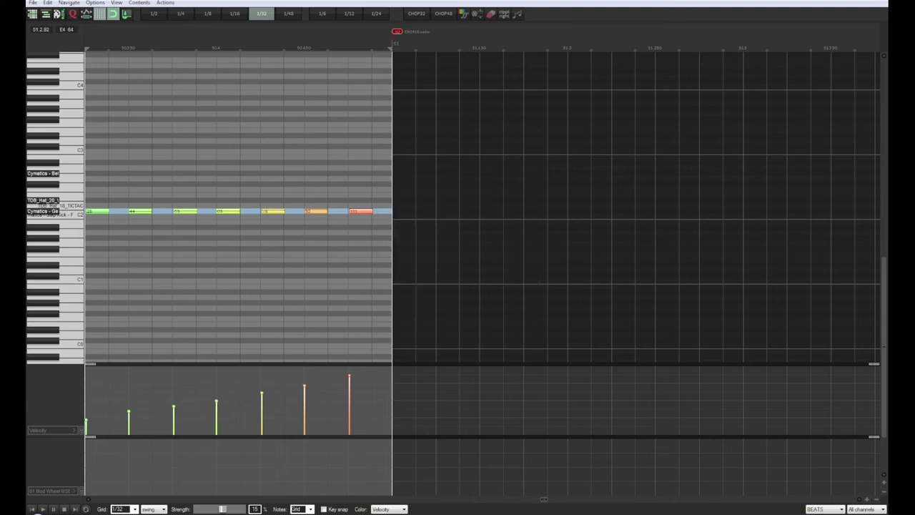
{"action": "key", "text": "Escape"}
- Play the transition into the outro chorus to hear both swung fills, and stop playback
{"action": "key", "text": "space"}
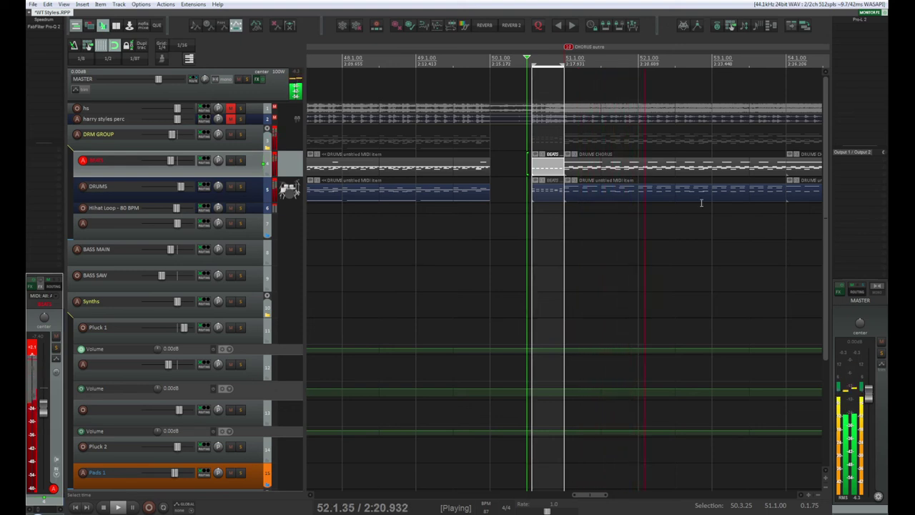
{"action": "key", "text": "space"}
{"action": "key", "text": "space"}
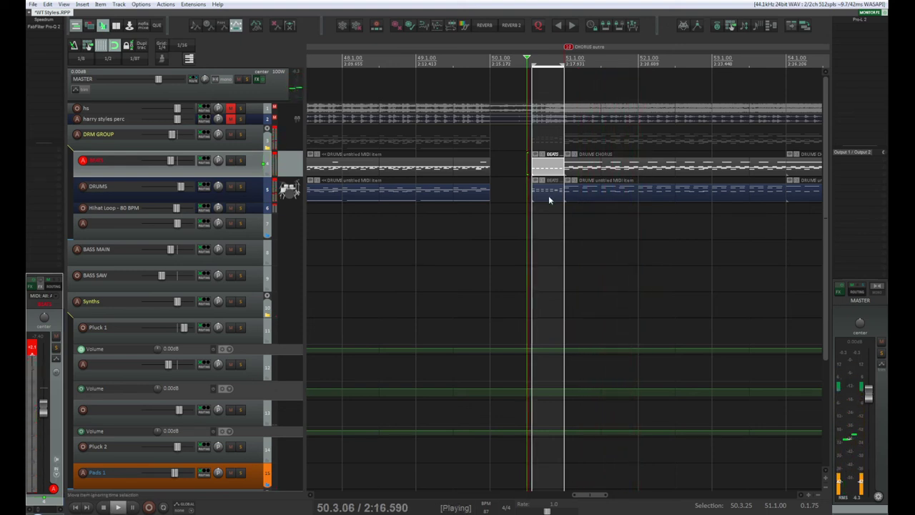
{"action": "key", "text": "space"}
- Open the DRUMS fill and delete the last note on the C2 row
{"action": "double_click", "coordinate": [549, 195]}
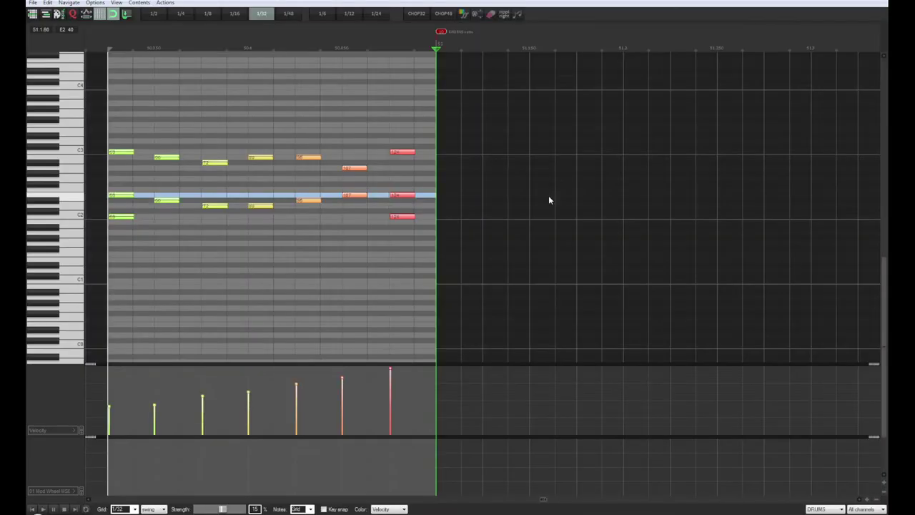
{"action": "left_click", "coordinate": [403, 216]}
{"action": "key", "text": "Delete"}
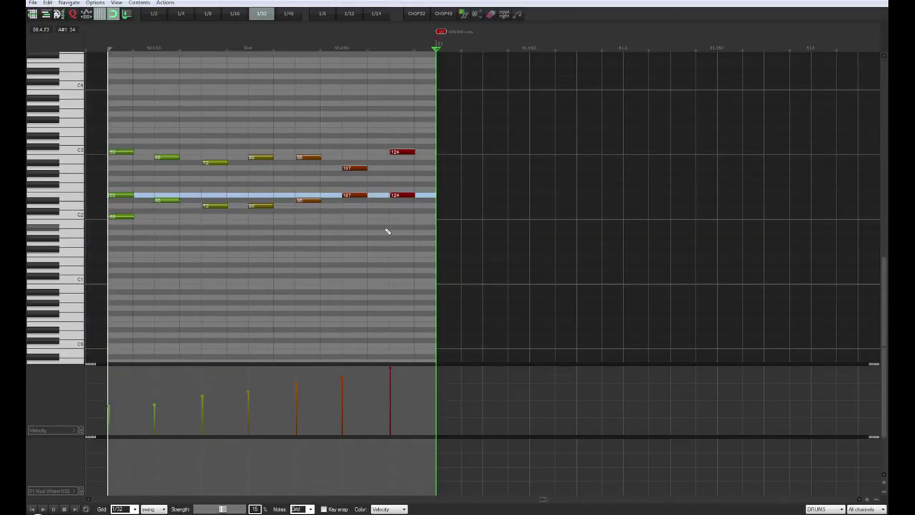
- Play from the start of the fill, close the MIDI editor, and listen through the outro chorus past the end of the drum items
{"action": "left_click", "coordinate": [107, 43]}
{"action": "key", "text": "space"}
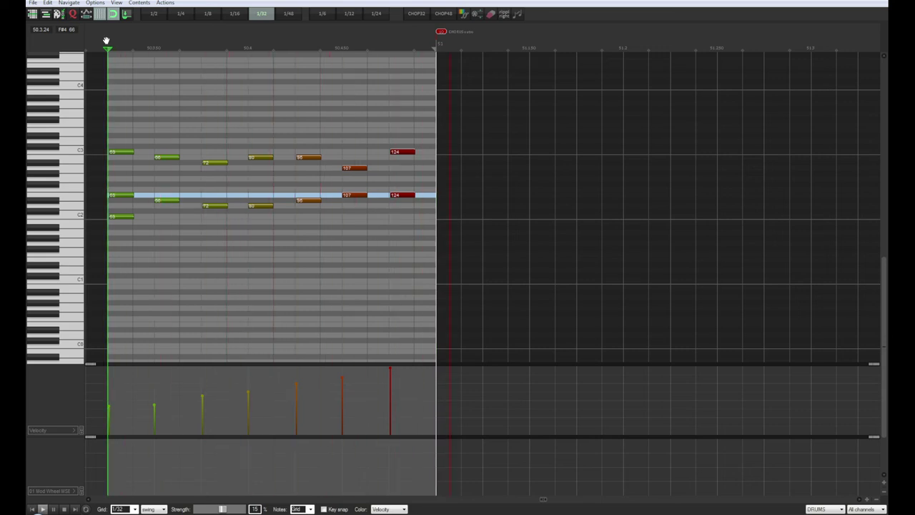
{"action": "key", "text": "Escape"}
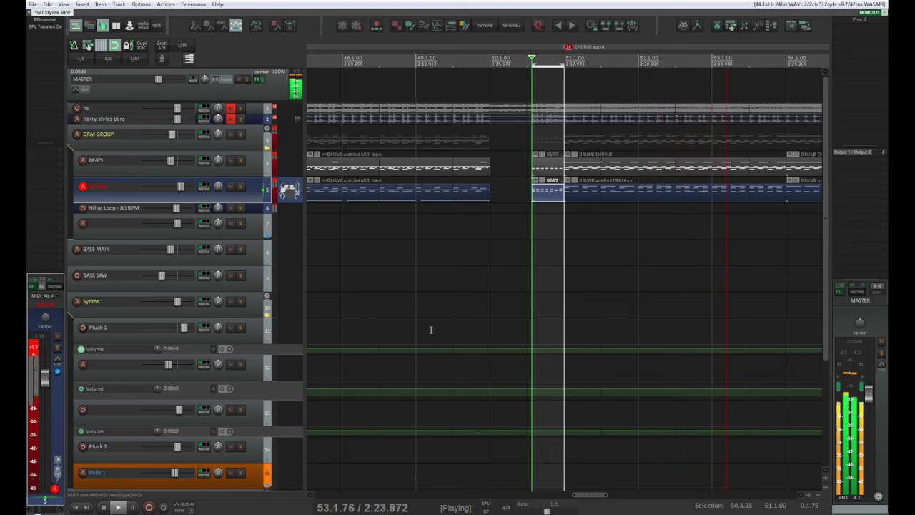
{"action": "scroll", "coordinate": [452, 327], "scroll_direction": "down", "scroll_amount": 2}
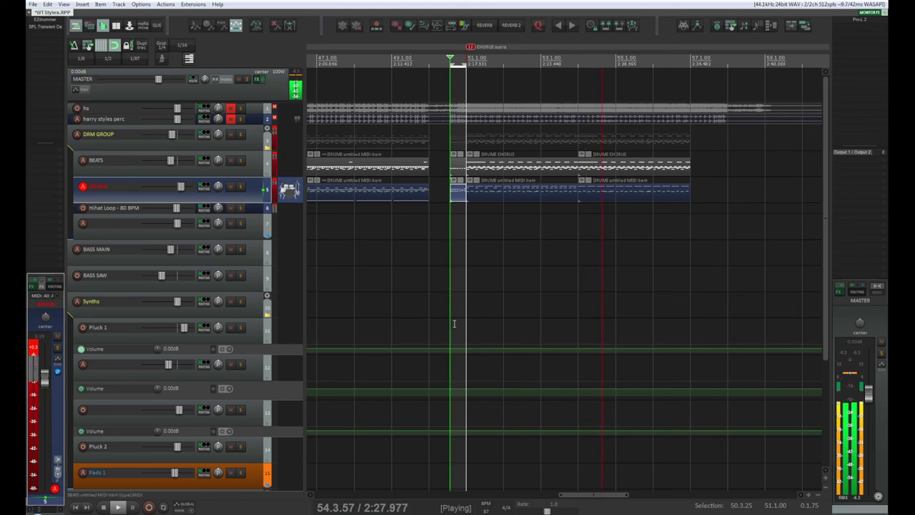
{"action": "scroll", "coordinate": [453, 324], "scroll_direction": "down", "scroll_amount": 3}
{"action": "scroll", "coordinate": [454, 324], "scroll_direction": "down", "scroll_amount": 2}
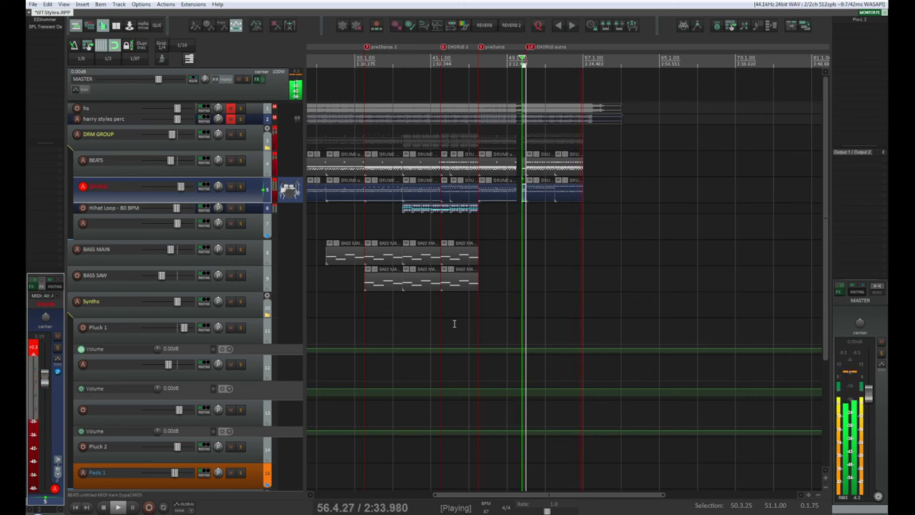
{"action": "scroll", "coordinate": [768, 332], "scroll_direction": "up", "scroll_amount": 8}
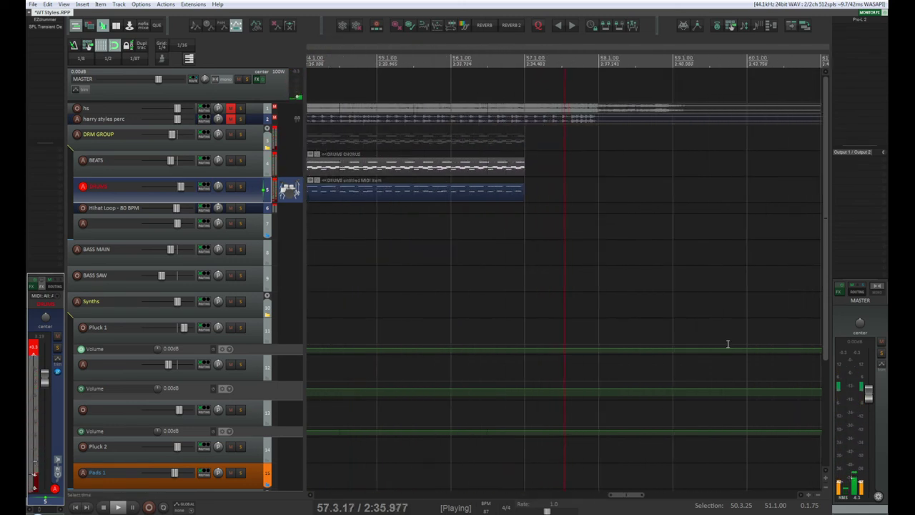
{"action": "key", "text": "space"}
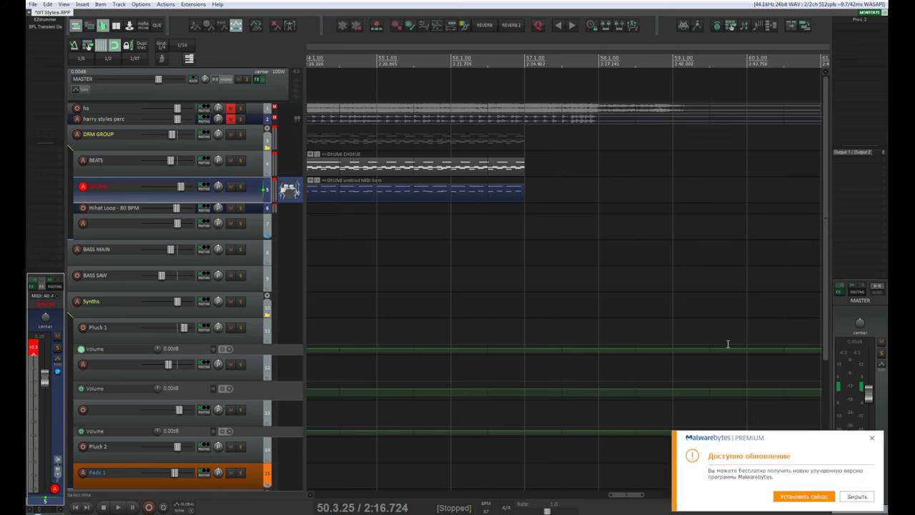
{"action": "key", "text": "space"}
{"action": "key", "text": "space"}
- Duplicate the last BEATS and DRUMS chorus items so the copies start at bar 57
{"action": "scroll", "coordinate": [533, 238], "scroll_direction": "down", "scroll_amount": 4}
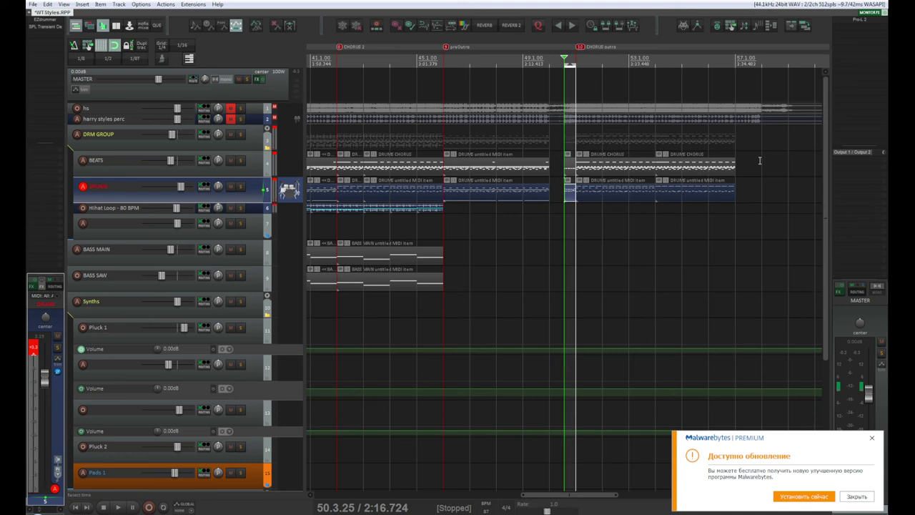
{"action": "left_click_drag", "start_coordinate": [760, 160], "coordinate": [676, 178]}
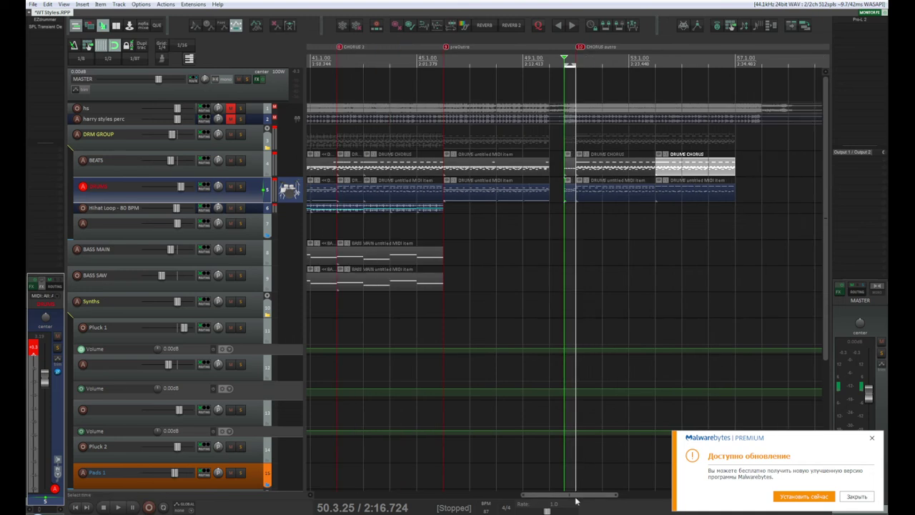
{"action": "left_click_drag", "start_coordinate": [577, 501], "coordinate": [633, 496]}
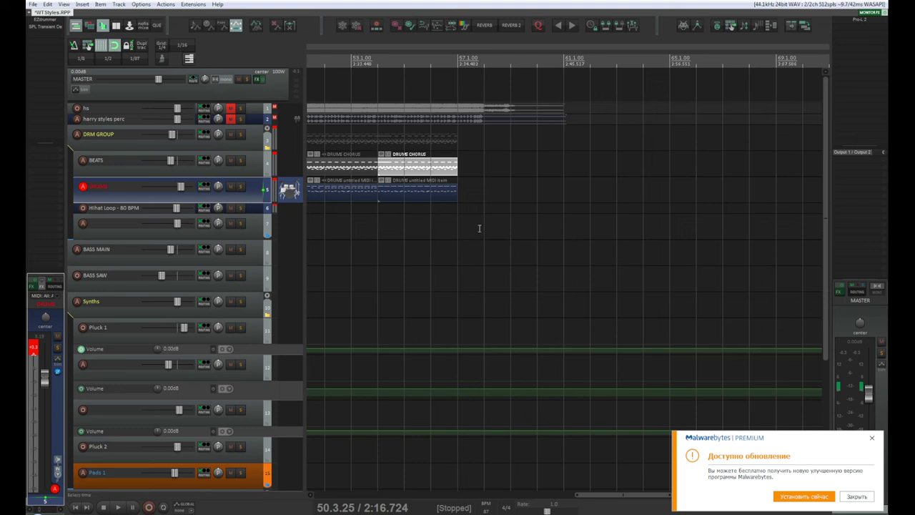
{"action": "left_click", "coordinate": [420, 191]}
{"action": "left_click_drag", "start_coordinate": [418, 170], "coordinate": [510, 165]}
- Shorten the copied BEATS and DRUMS items at bar 57 so they end just past 57.3.00
{"action": "scroll", "coordinate": [487, 278], "scroll_direction": "down", "scroll_amount": 3}
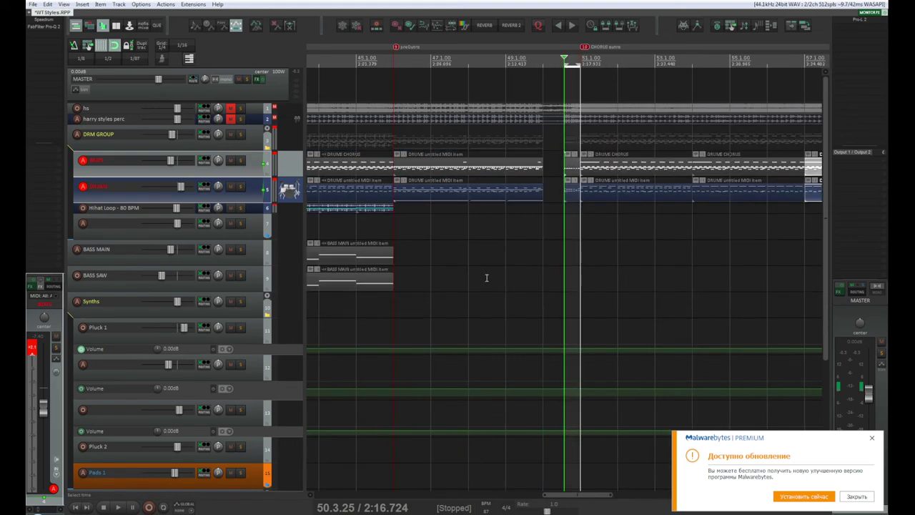
{"action": "left_click", "coordinate": [688, 57]}
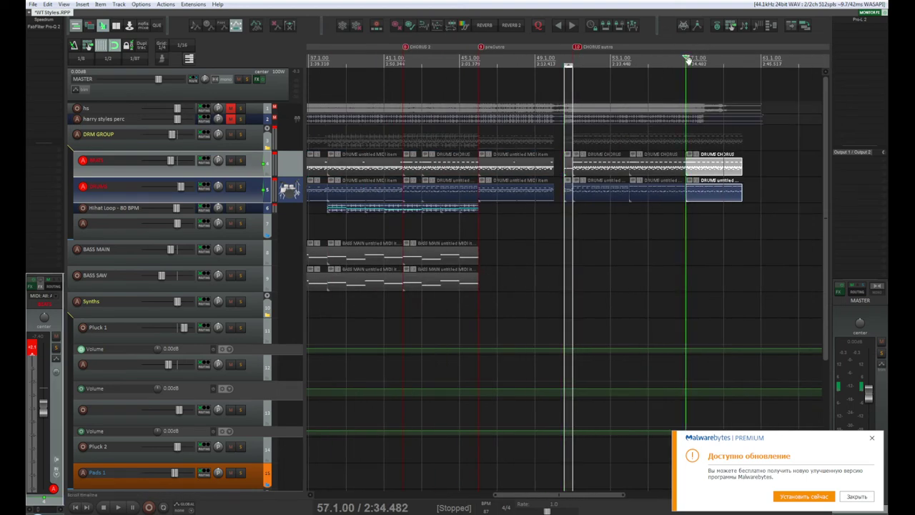
{"action": "scroll", "coordinate": [579, 363], "scroll_direction": "up", "scroll_amount": 4}
{"action": "scroll", "coordinate": [579, 363], "scroll_direction": "up", "scroll_amount": 2}
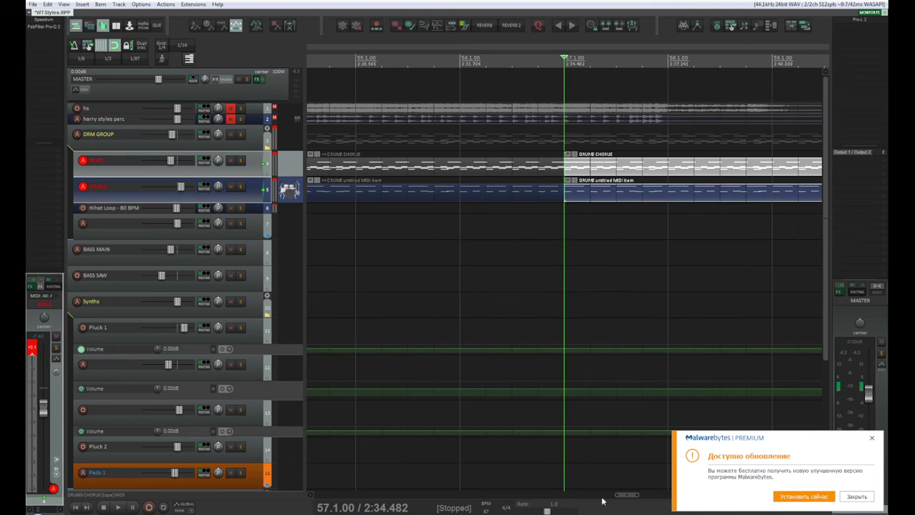
{"action": "left_click_drag", "start_coordinate": [627, 496], "coordinate": [640, 496]}
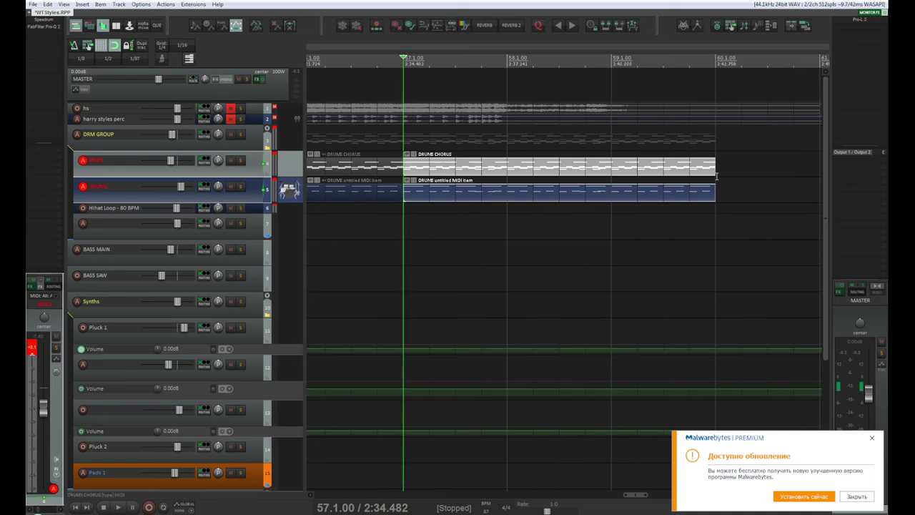
{"action": "left_click_drag", "start_coordinate": [717, 175], "coordinate": [478, 173]}
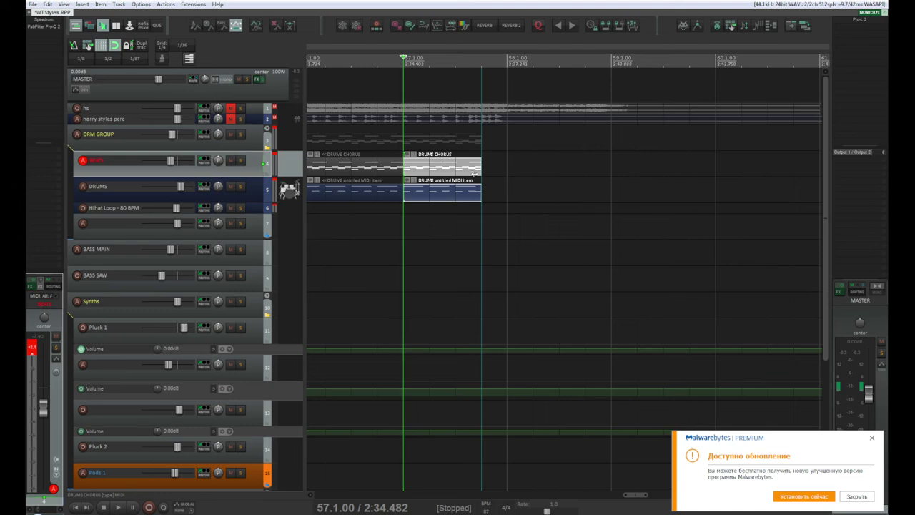
{"action": "scroll", "coordinate": [451, 235], "scroll_direction": "up", "scroll_amount": 2}
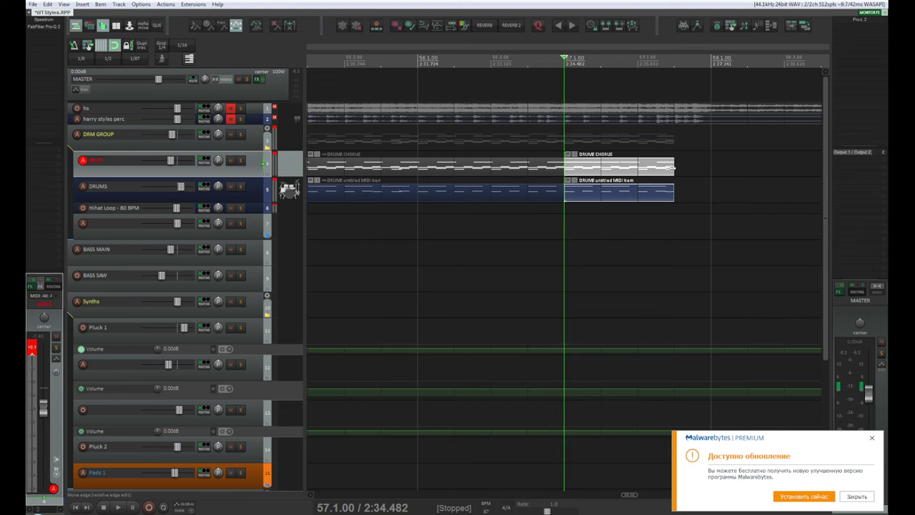
{"action": "mouse_move", "coordinate": [671, 167]}
{"action": "left_mouse_down"}
{"action": "mouse_move", "coordinate": [650, 167]}
{"action": "mouse_move", "coordinate": [662, 172]}
{"action": "left_mouse_up"}
{"action": "scroll", "coordinate": [663, 172], "scroll_direction": "up", "scroll_amount": 2}
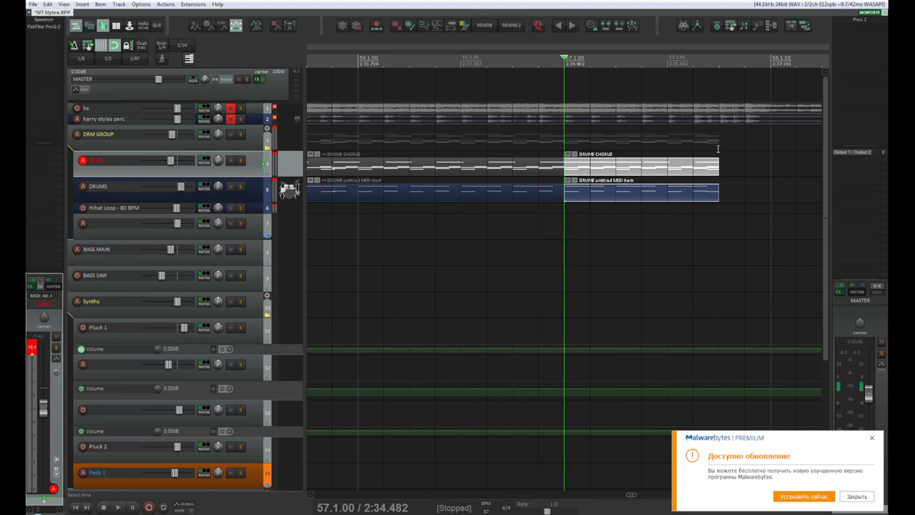
{"action": "left_click_drag", "start_coordinate": [718, 167], "coordinate": [698, 169]}
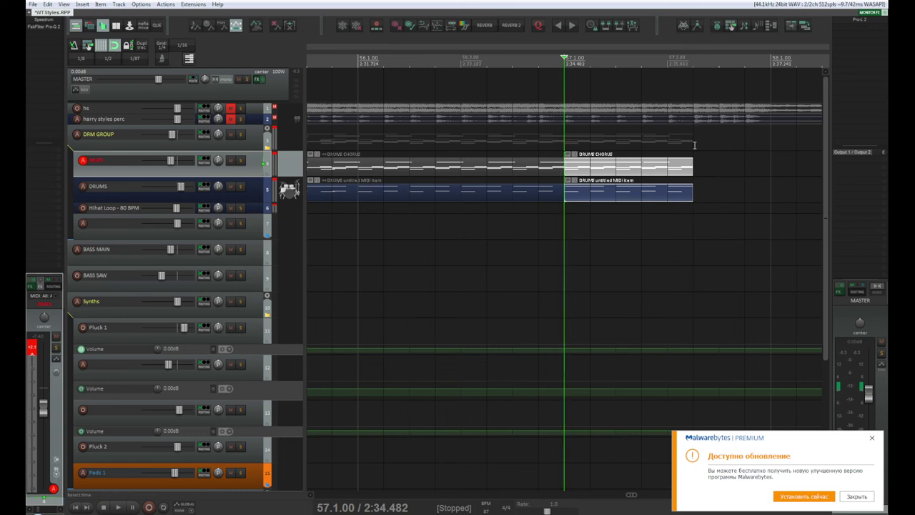
- Set a time selection from the end of the drum items at 57.3.50 to 58.1.00
{"action": "left_click", "coordinate": [746, 156]}
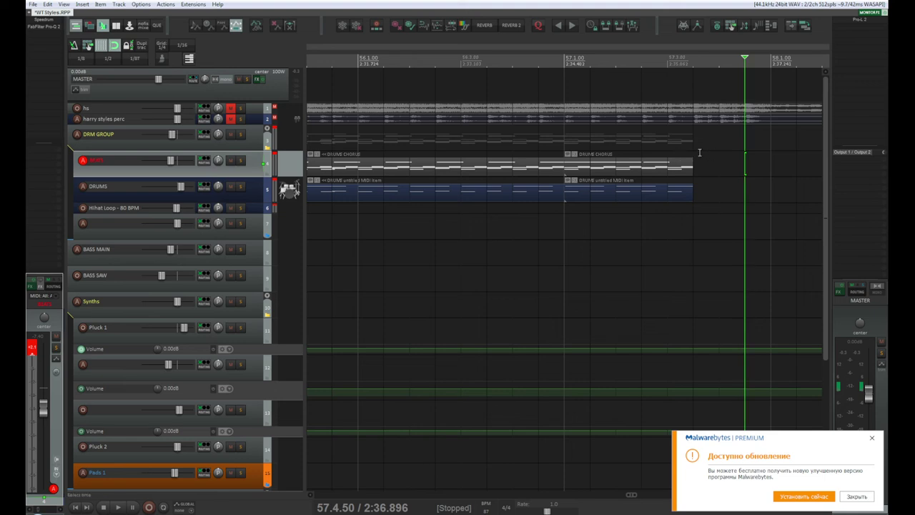
{"action": "left_click_drag", "start_coordinate": [697, 152], "coordinate": [750, 152]}
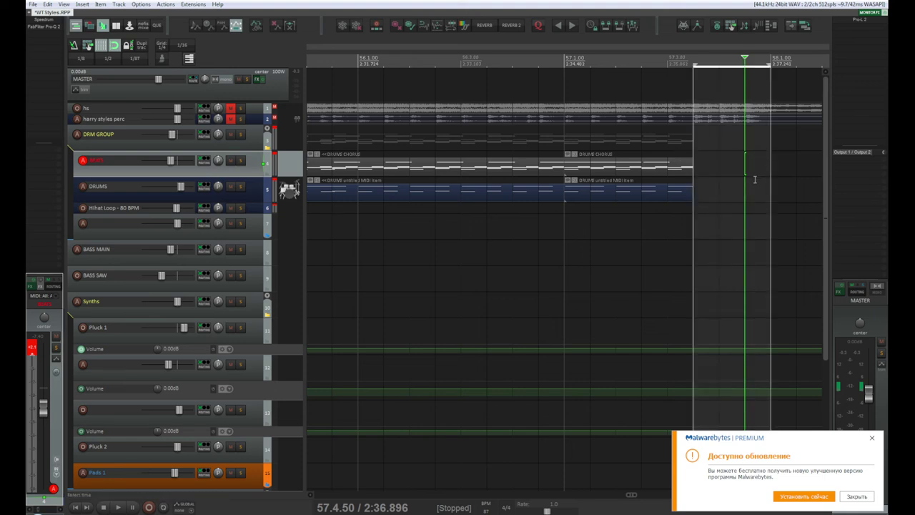
{"action": "scroll", "coordinate": [764, 231], "scroll_direction": "down", "scroll_amount": 2}
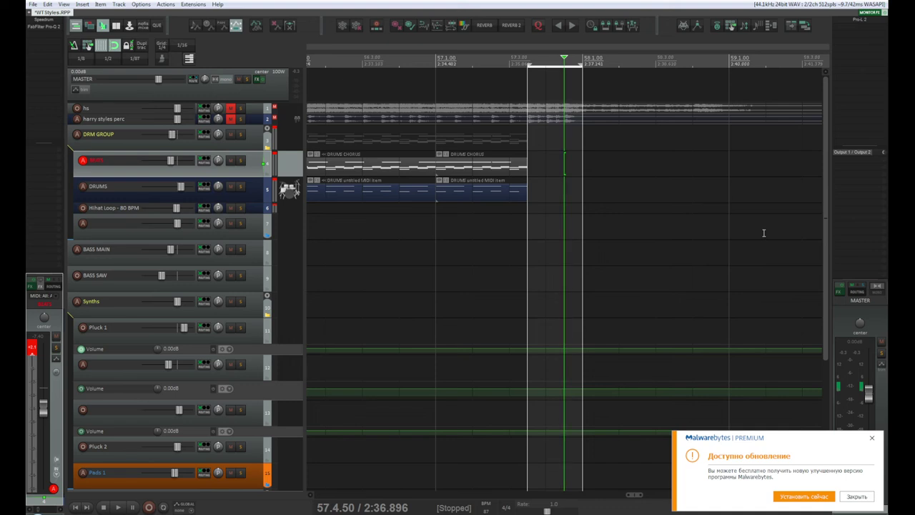
- Solo the harry styles perc reference track, listen to its closing hits around bar 57.3–58, and unsolo it
{"action": "left_click", "coordinate": [241, 119]}
{"action": "key", "text": "space"}
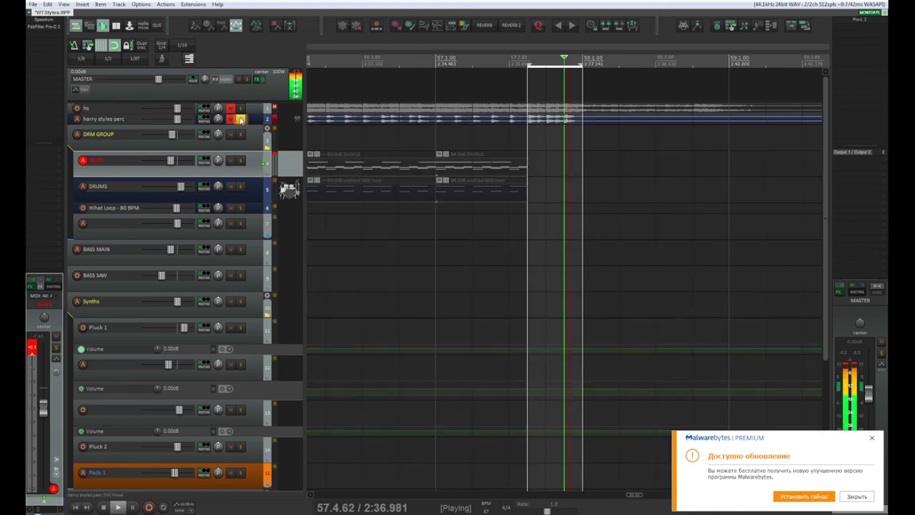
{"action": "key", "text": "space"}
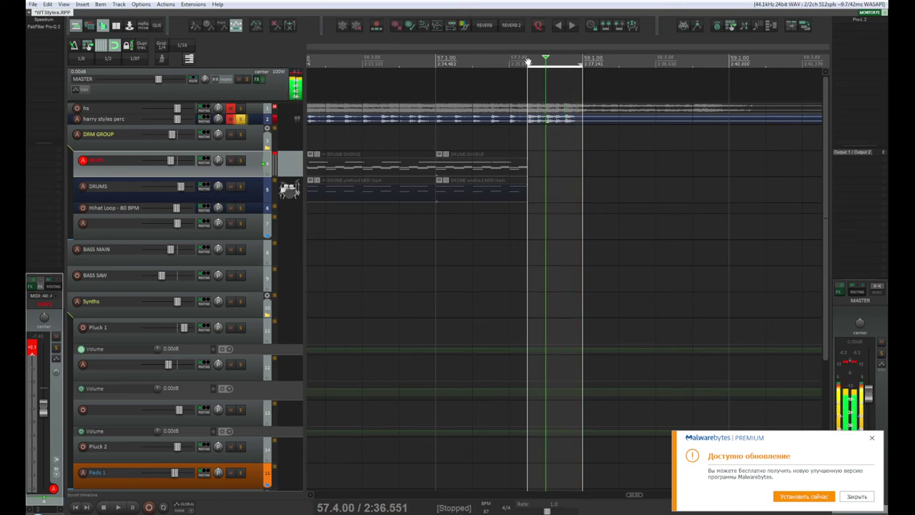
{"action": "left_click", "coordinate": [509, 59]}
{"action": "key", "text": "space"}
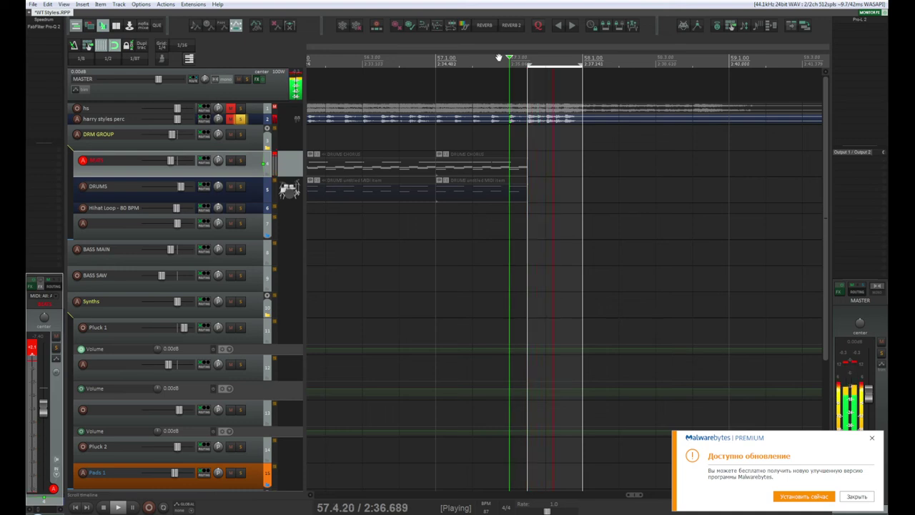
{"action": "key", "text": "space"}
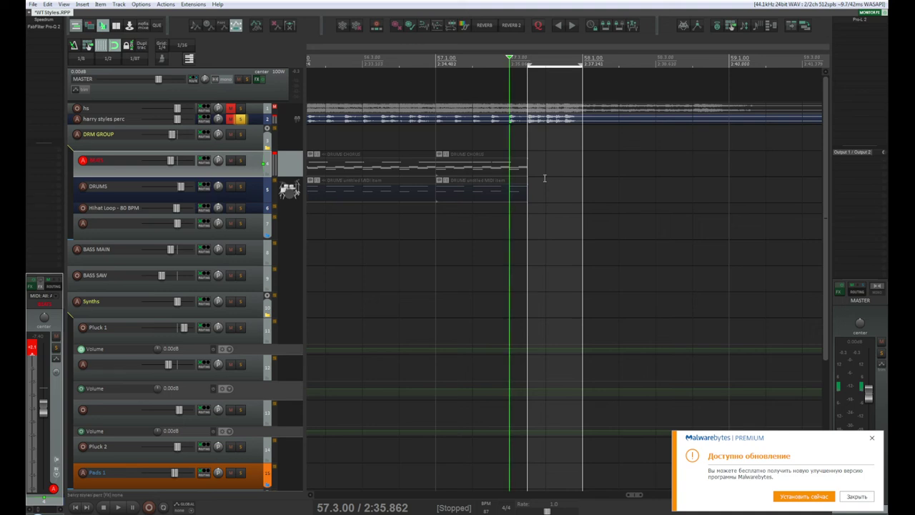
{"action": "left_click", "coordinate": [242, 122]}
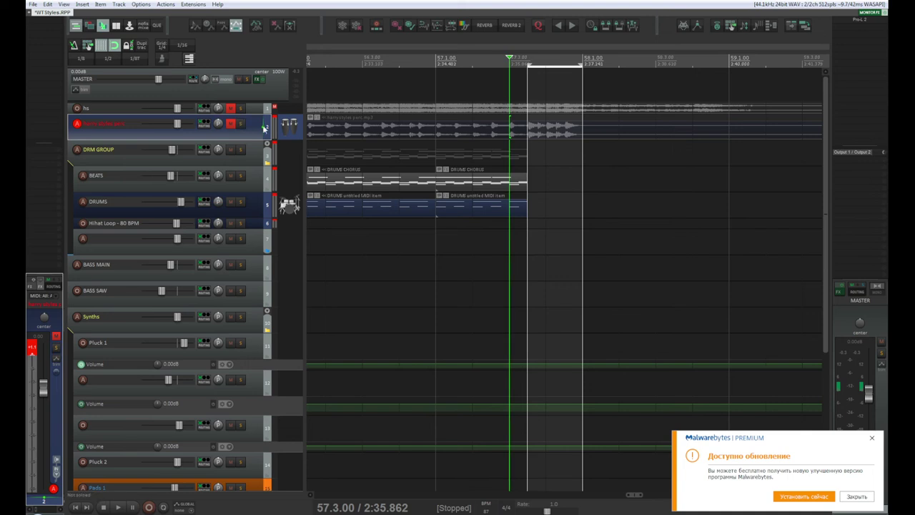
- Insert a new MIDI item on the BEATS track over the time selection and open it for note editing
{"action": "left_click", "coordinate": [79, 124]}
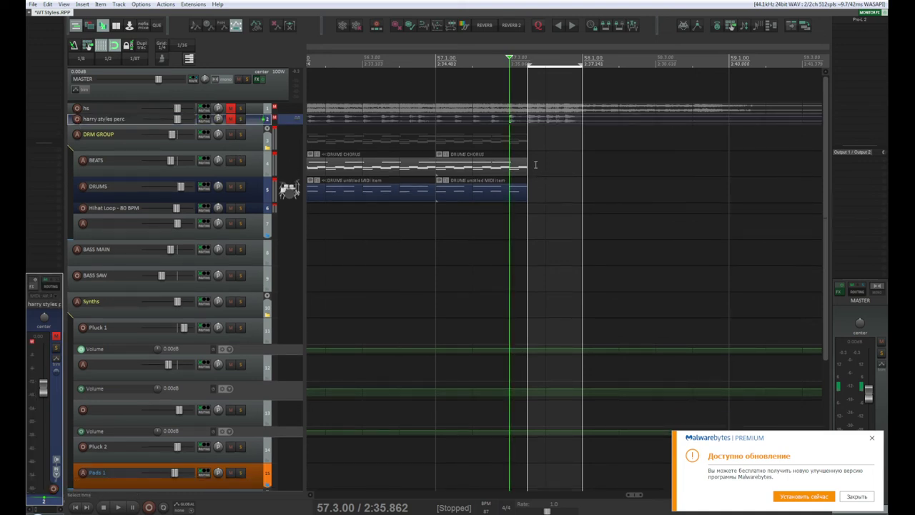
{"action": "left_click", "coordinate": [254, 177]}
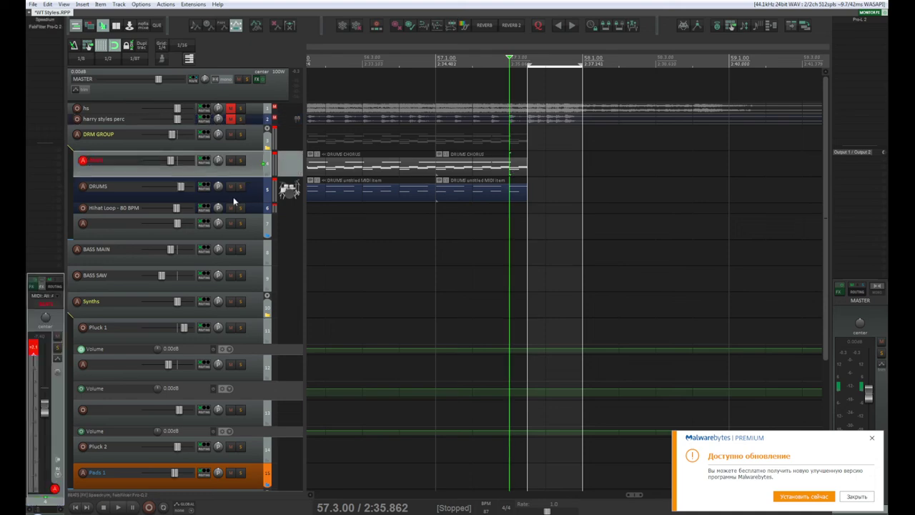
{"action": "left_click", "coordinate": [83, 5]}
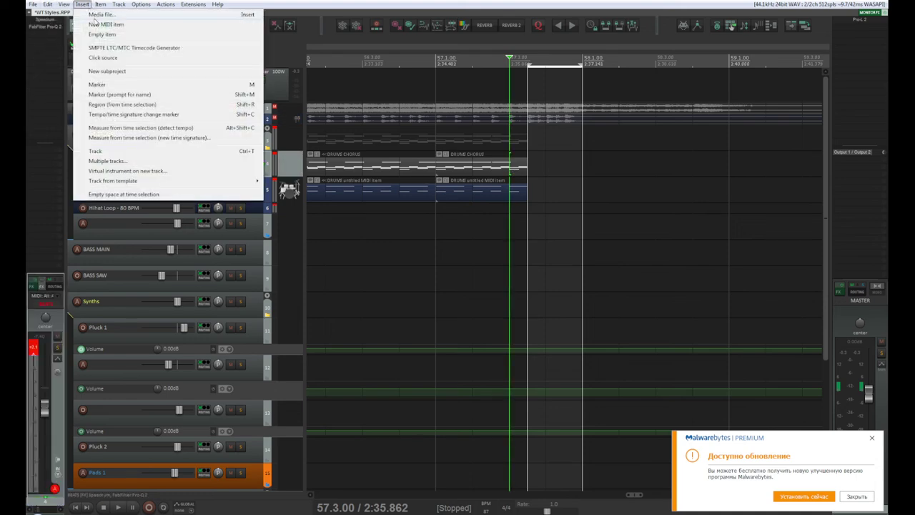
{"action": "left_click", "coordinate": [106, 24]}
{"action": "double_click", "coordinate": [550, 168]}
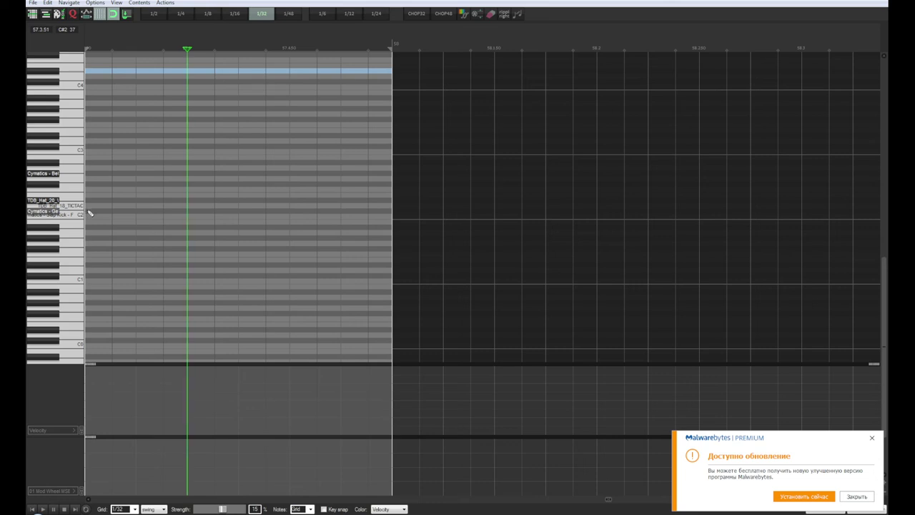
- Enter C2 notes every sixteenth from 57.3.50 to 57.4.50 in the BEATS item, adding C#2 on the first, third and fifth
{"action": "left_click", "coordinate": [54, 212]}
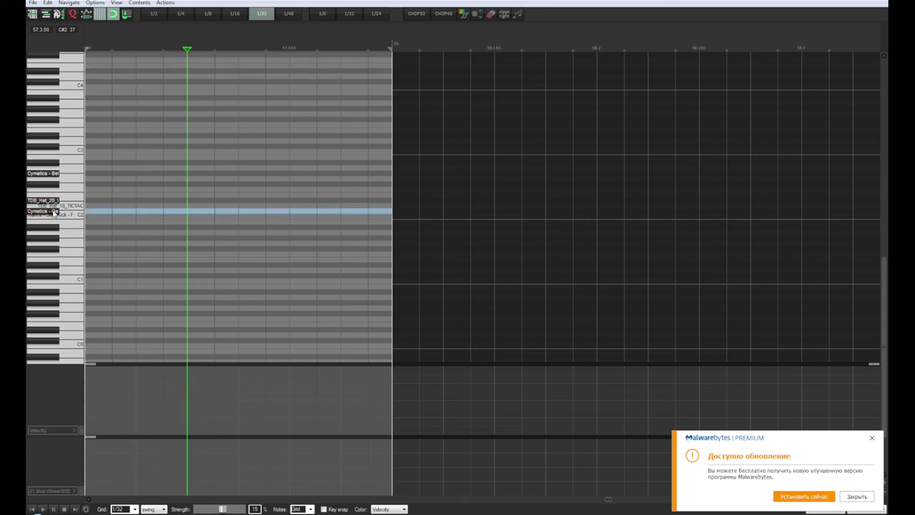
{"action": "left_click", "coordinate": [89, 214]}
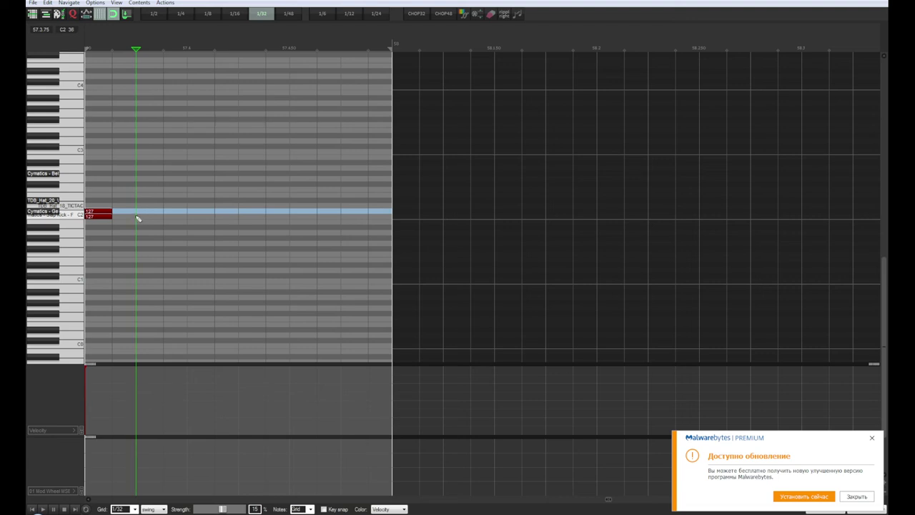
{"action": "left_click_drag", "start_coordinate": [118, 221], "coordinate": [160, 221]}
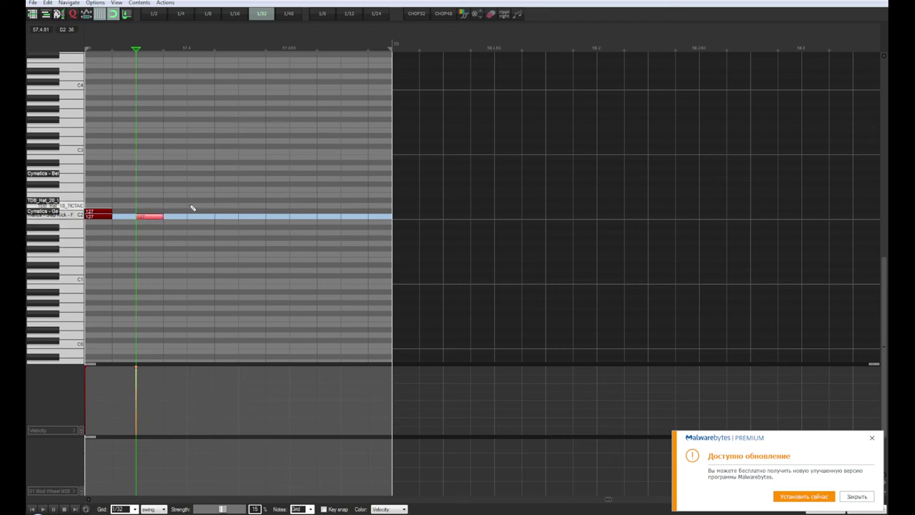
{"action": "left_click", "coordinate": [189, 212]}
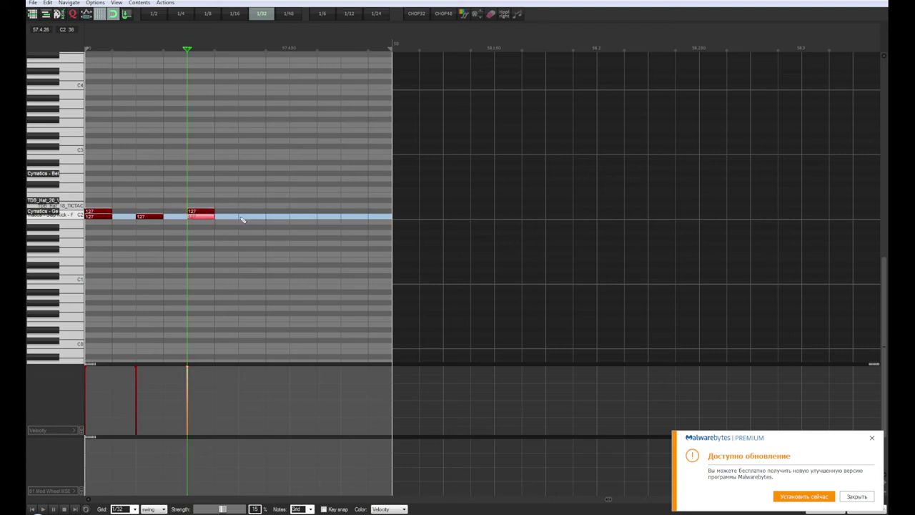
{"action": "left_click", "coordinate": [242, 218]}
{"action": "left_click", "coordinate": [33, 510]}
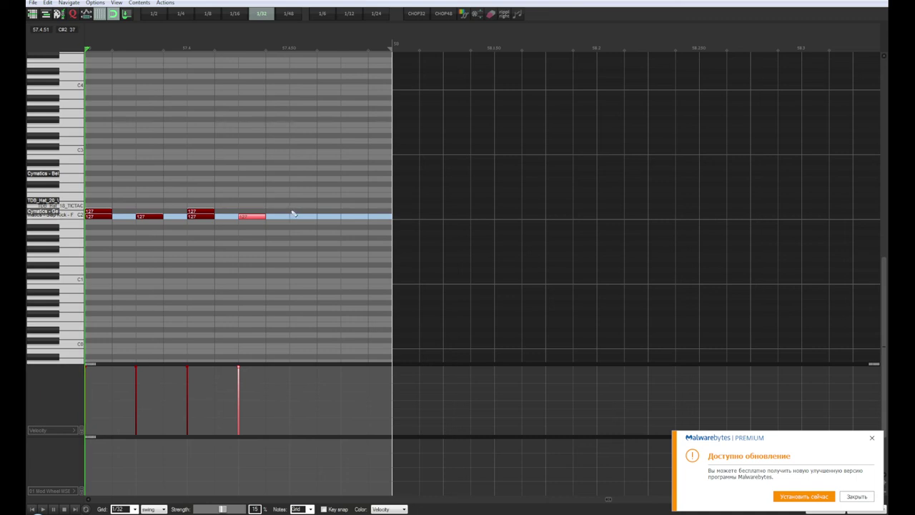
{"action": "left_click", "coordinate": [292, 213]}
{"action": "left_click", "coordinate": [293, 213]}
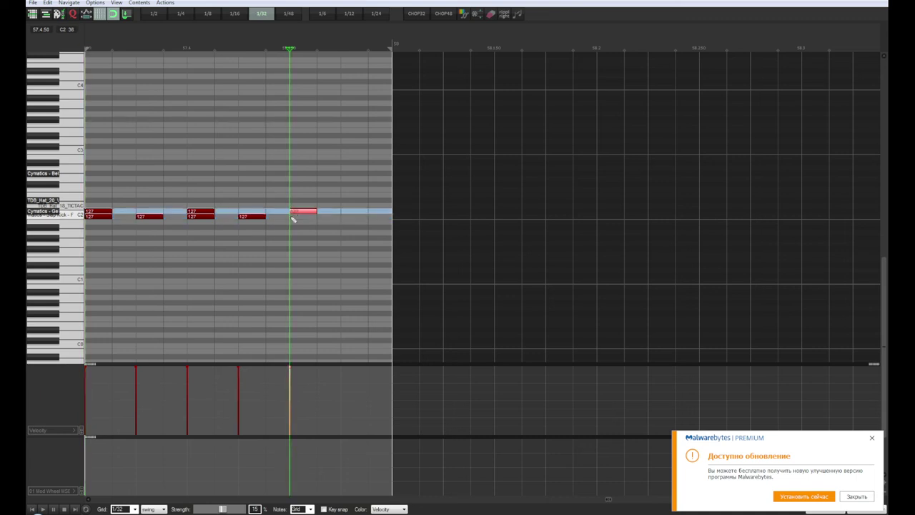
{"action": "left_click", "coordinate": [292, 218]}
- Play the new BEATS ending fill from its start and close the MIDI editor
{"action": "key", "text": "space"}
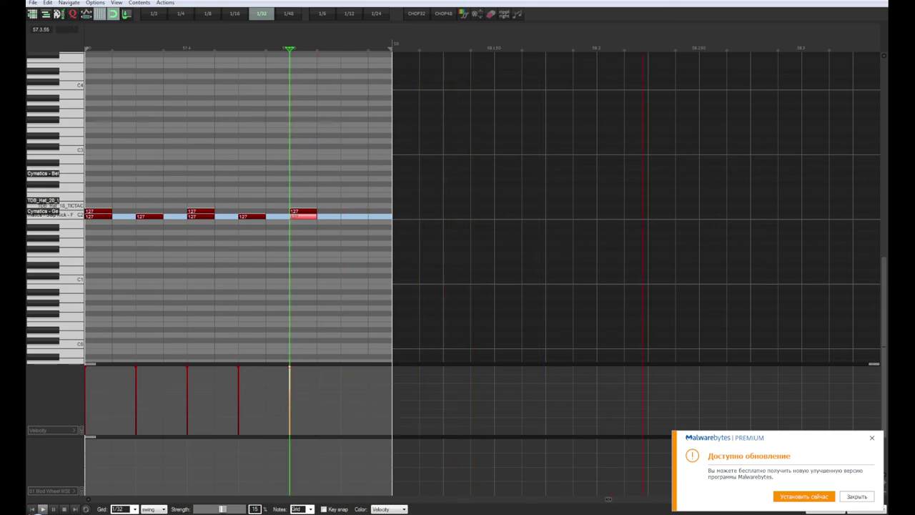
{"action": "left_click", "coordinate": [32, 509]}
{"action": "key", "text": "Escape"}
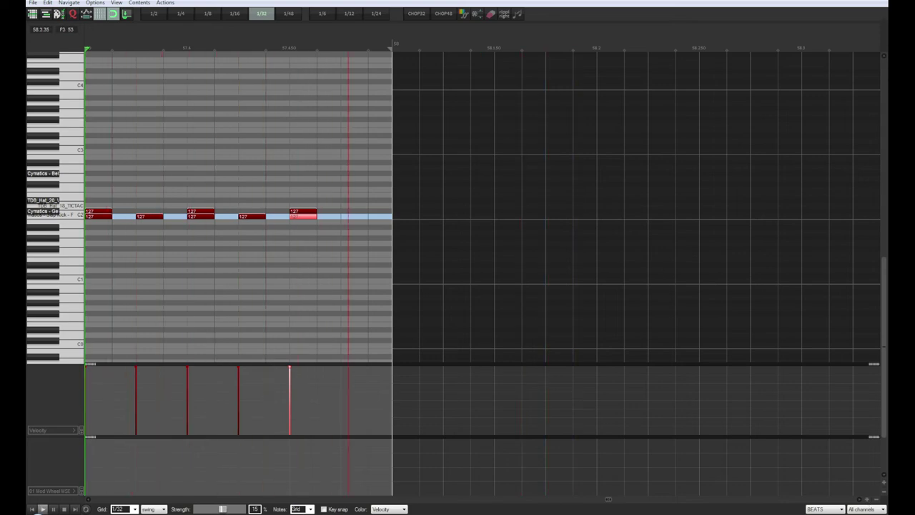
{"action": "key", "text": "Escape"}
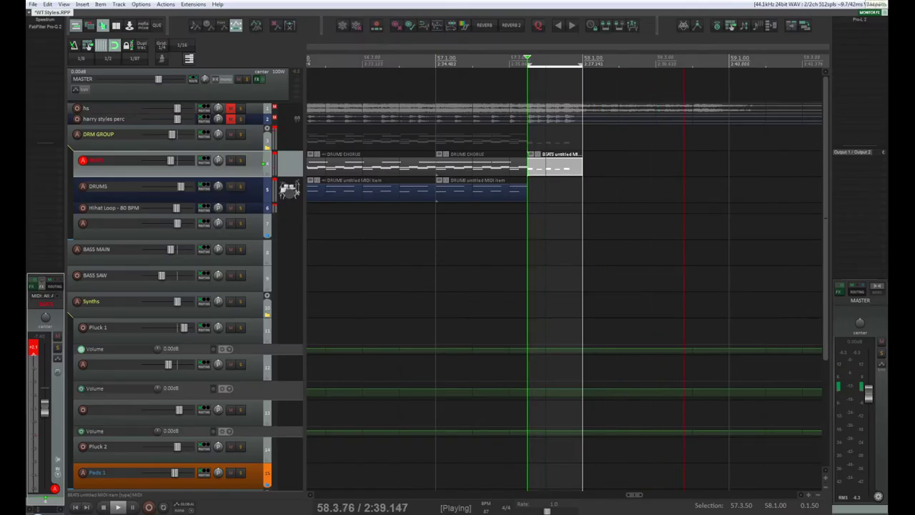
{"action": "key", "text": "space"}
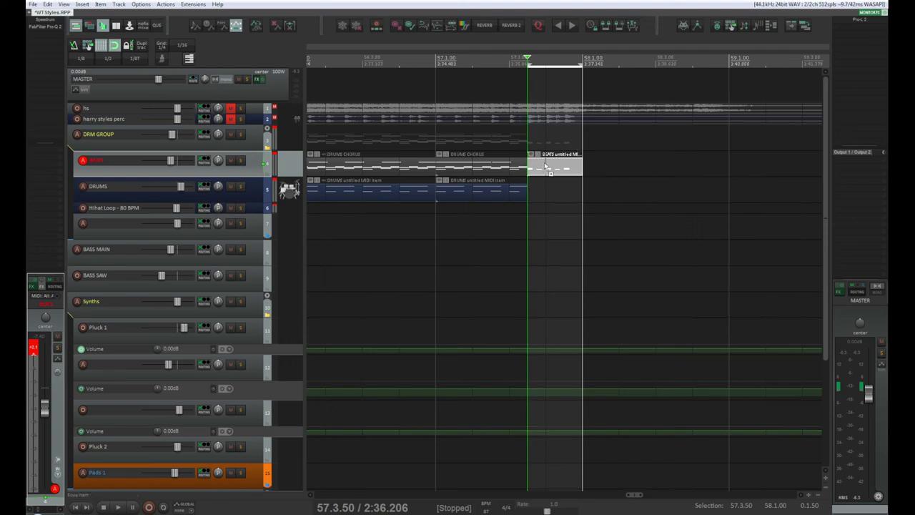
- Copy the BEATS ending fill onto the DRUMS track at 57.3.50 and audition the copy with DRUMS soloed
{"action": "left_click_drag", "start_coordinate": [546, 167], "coordinate": [601, 198]}
{"action": "scroll", "coordinate": [559, 191], "scroll_direction": "up", "scroll_amount": 2}
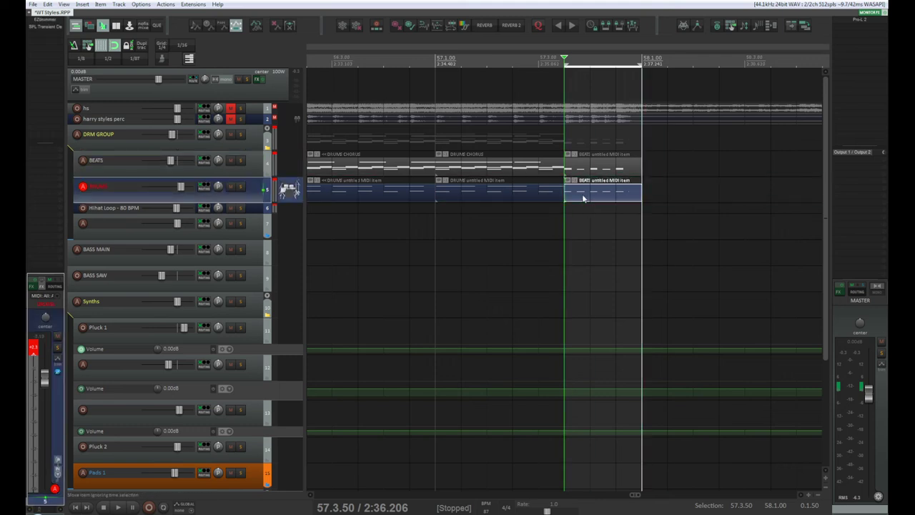
{"action": "key", "text": "space"}
{"action": "key", "text": "space"}
{"action": "left_click", "coordinate": [242, 189]}
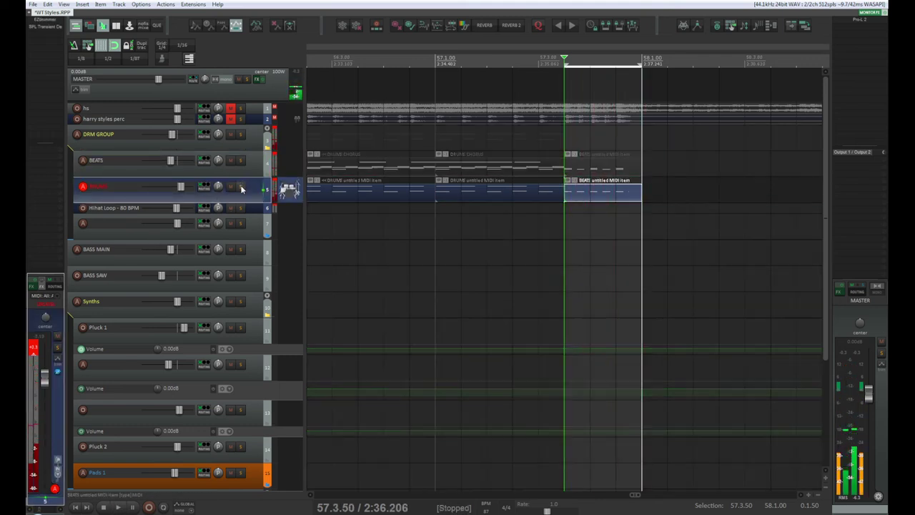
{"action": "left_click", "coordinate": [242, 189]}
{"action": "key", "text": "space"}
{"action": "key", "text": "space"}
{"action": "key", "text": "space"}
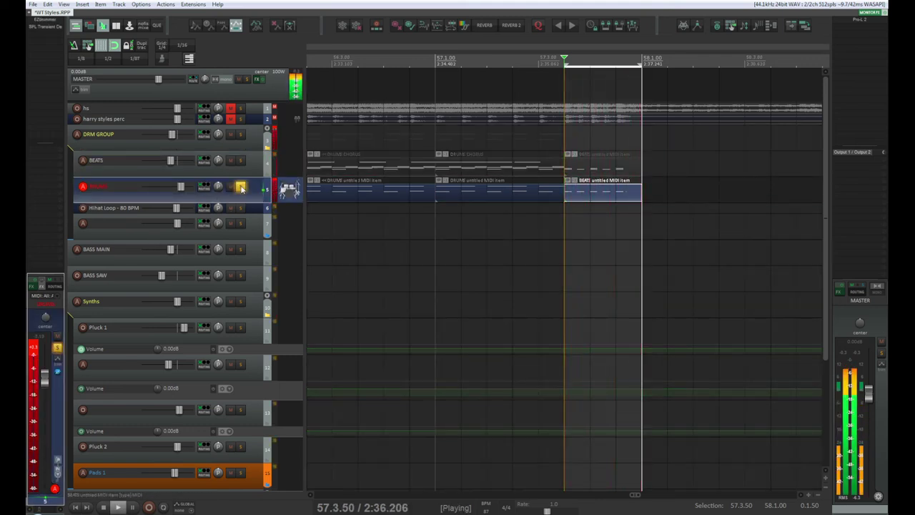
{"action": "key", "text": "space"}
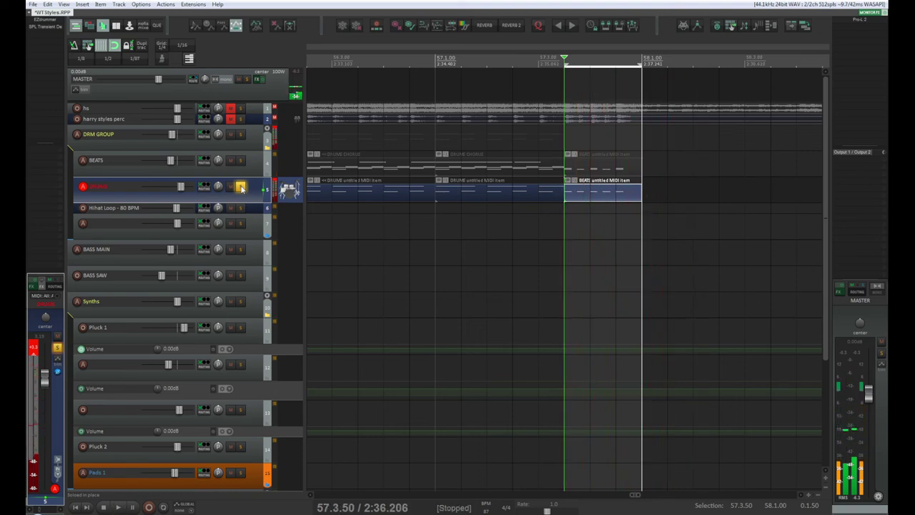
{"action": "key", "text": "space"}
- Open the copied DRUMS fill, raise the first two C#2 notes to D2, and play it from the start
{"action": "double_click", "coordinate": [592, 194]}
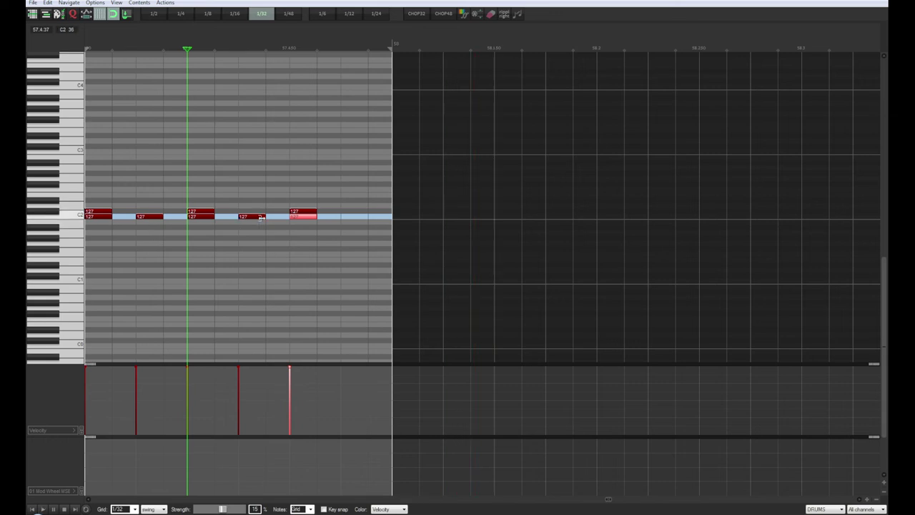
{"action": "key", "text": "space"}
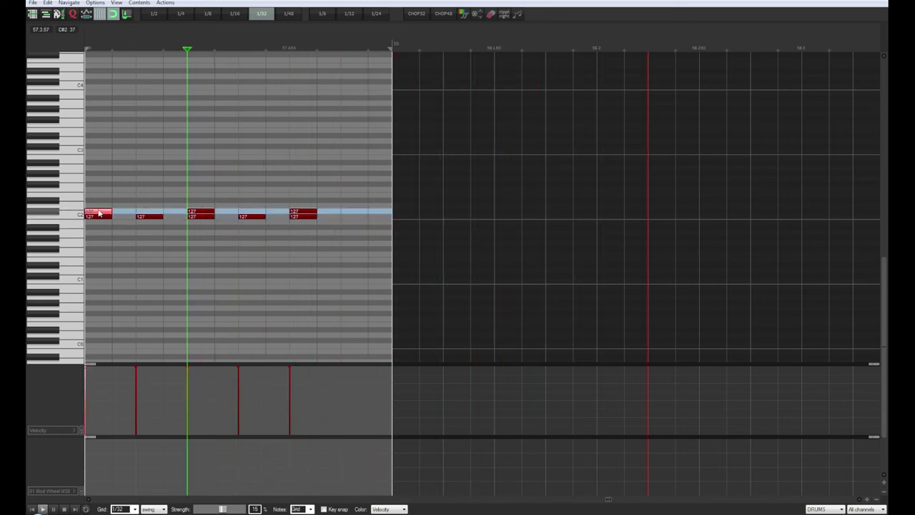
{"action": "left_click_drag", "start_coordinate": [100, 213], "coordinate": [100, 208]}
{"action": "left_click_drag", "start_coordinate": [201, 212], "coordinate": [201, 207]}
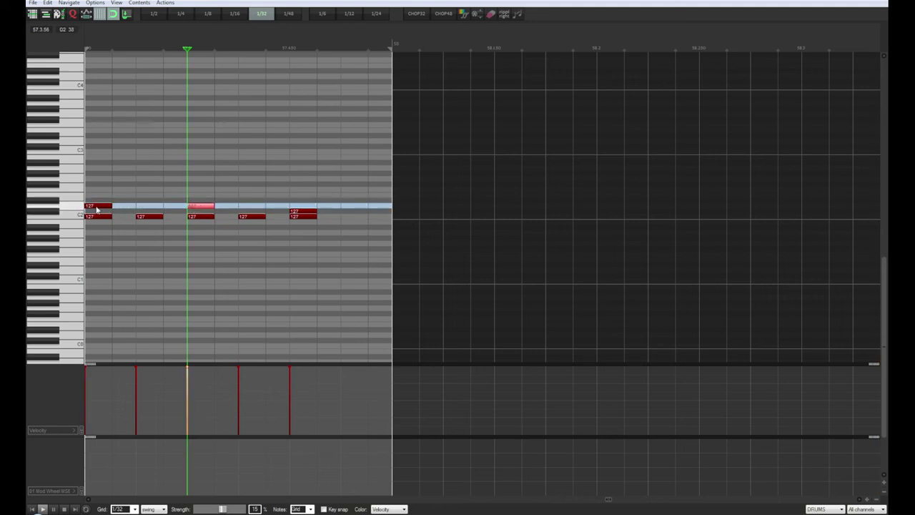
{"action": "left_click", "coordinate": [98, 206]}
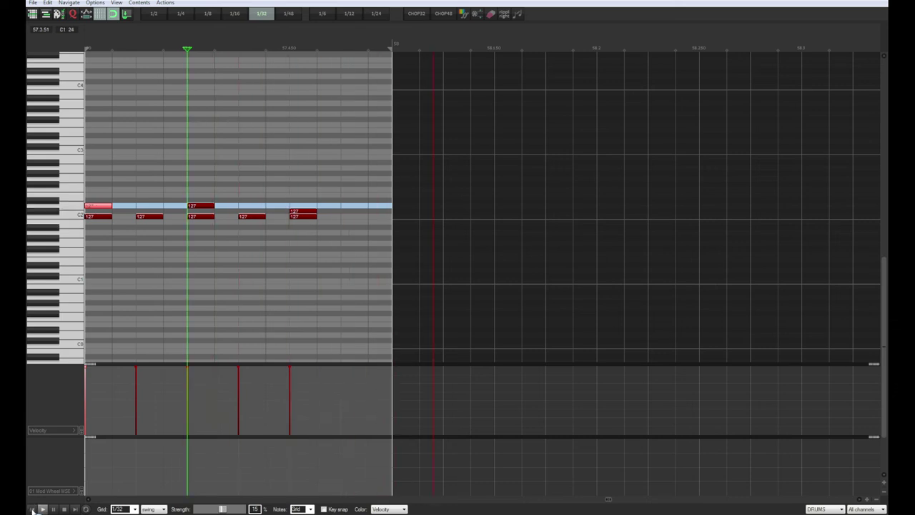
{"action": "left_click", "coordinate": [33, 509]}
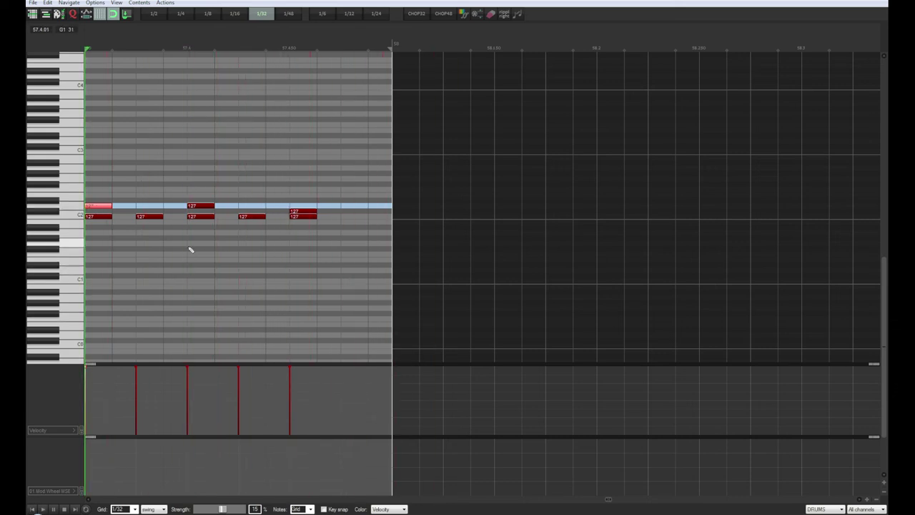
- Rework the upper DRUMS notes to E2 at 57.3.50, D2 at 57.3.75, D#2 at 57.4.00 and E2 at 57.4.50
{"action": "left_click", "coordinate": [141, 199]}
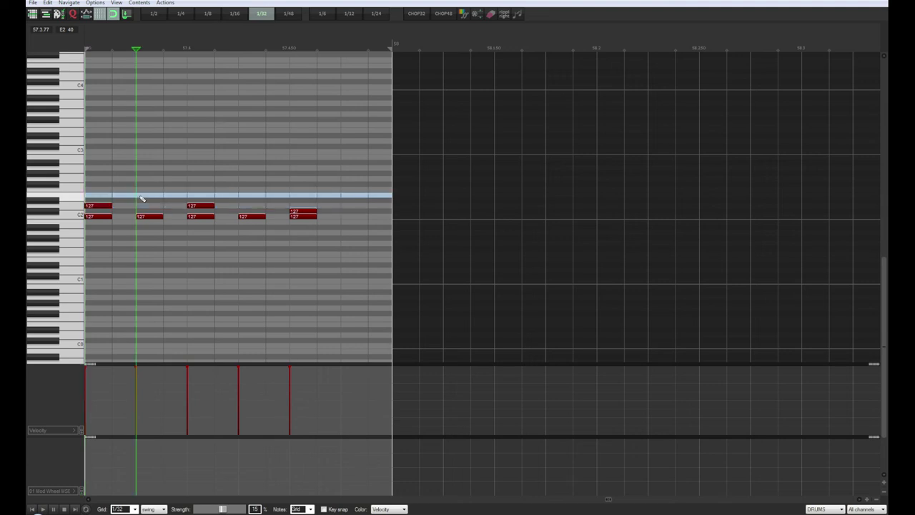
{"action": "left_click", "coordinate": [89, 196]}
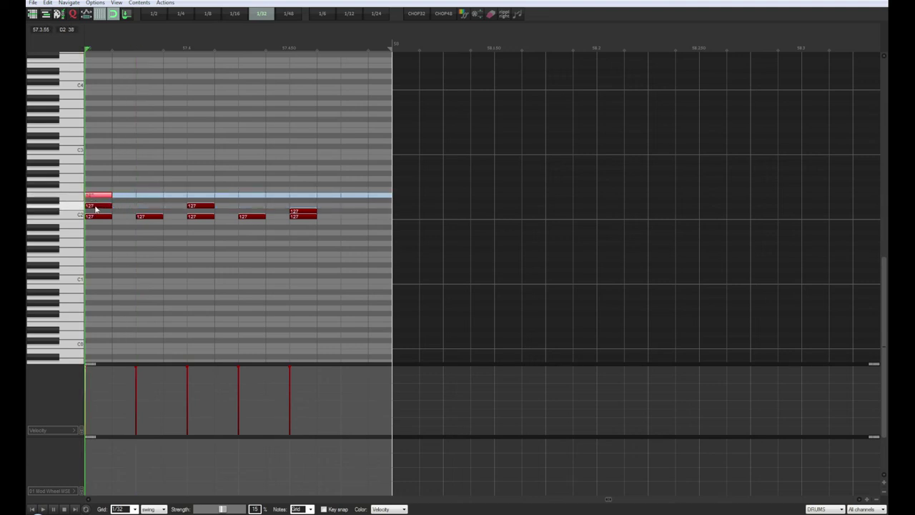
{"action": "left_click_drag", "start_coordinate": [101, 207], "coordinate": [202, 202]}
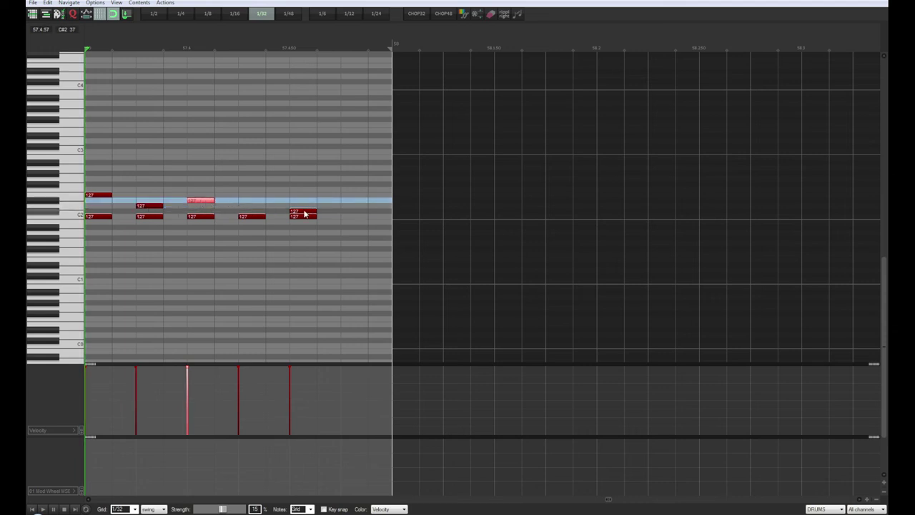
{"action": "left_click_drag", "start_coordinate": [304, 214], "coordinate": [302, 196]}
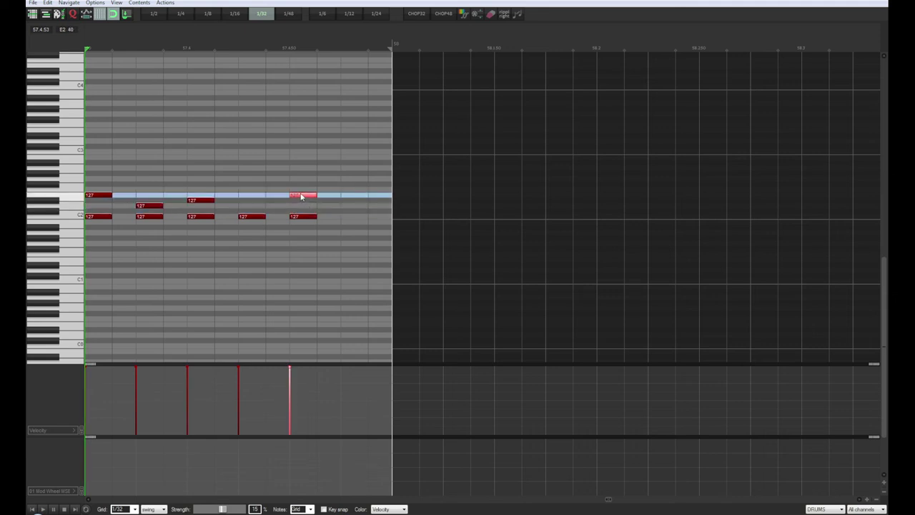
- Add a D2 note at 57.4.25 in the DRUMS fill and play the fill from its start
{"action": "left_click", "coordinate": [243, 206]}
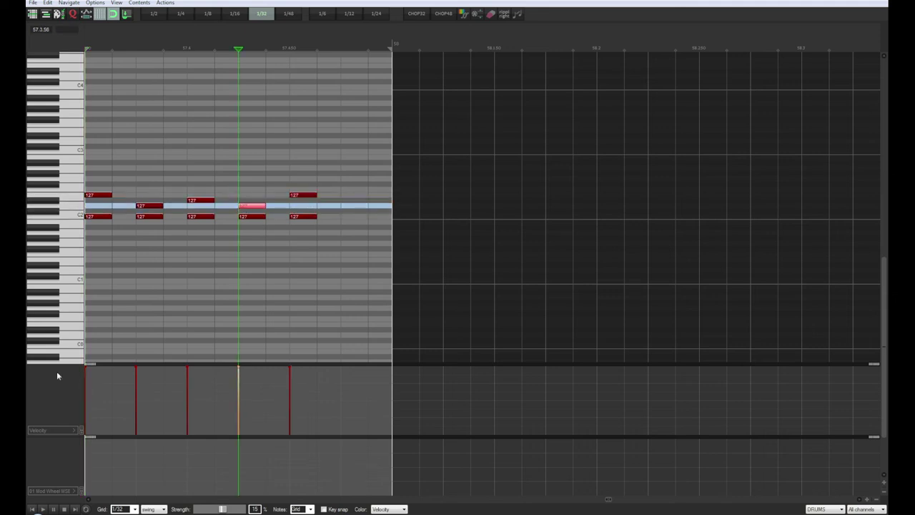
{"action": "left_click", "coordinate": [32, 509]}
{"action": "key", "text": "space"}
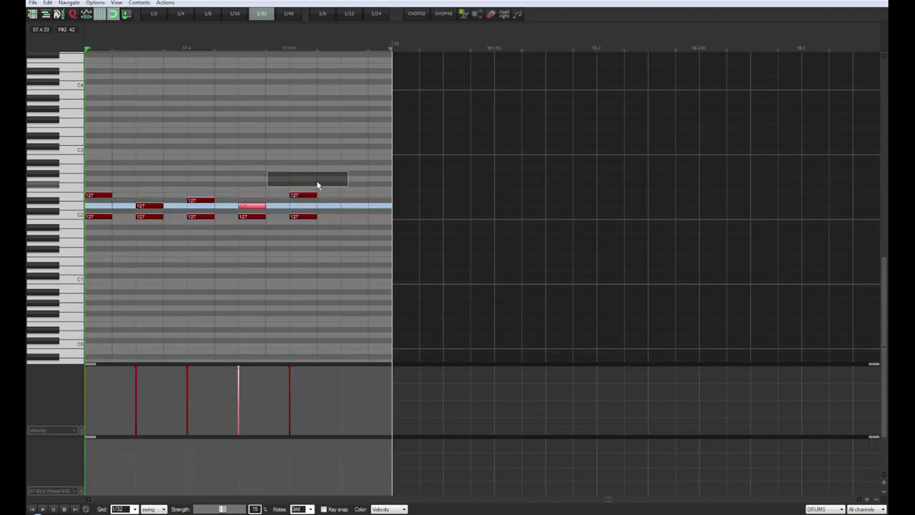
- Lower the upper DRUMS notes' velocities to about 97 at 57.3.75 and 57.4.00 and 82 at 57.4.25, and play the fill
{"action": "left_click_drag", "start_coordinate": [318, 186], "coordinate": [86, 208]}
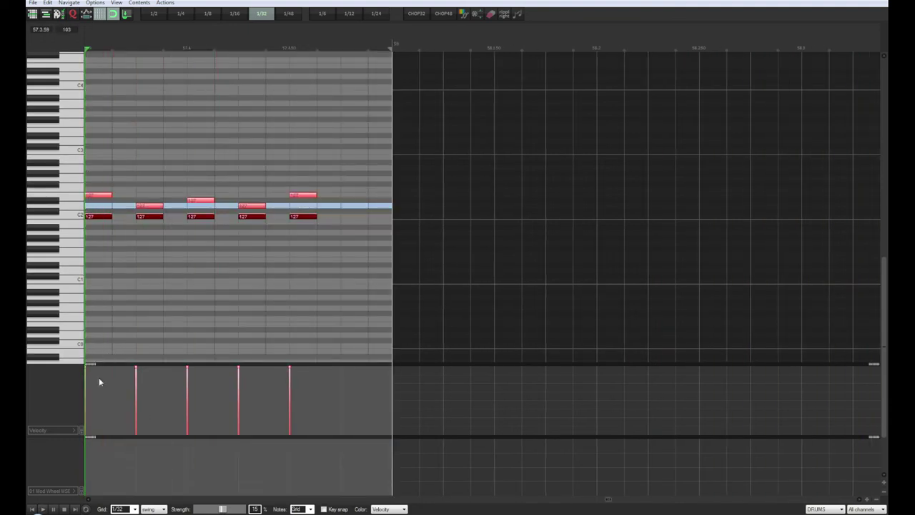
{"action": "left_click", "coordinate": [160, 206]}
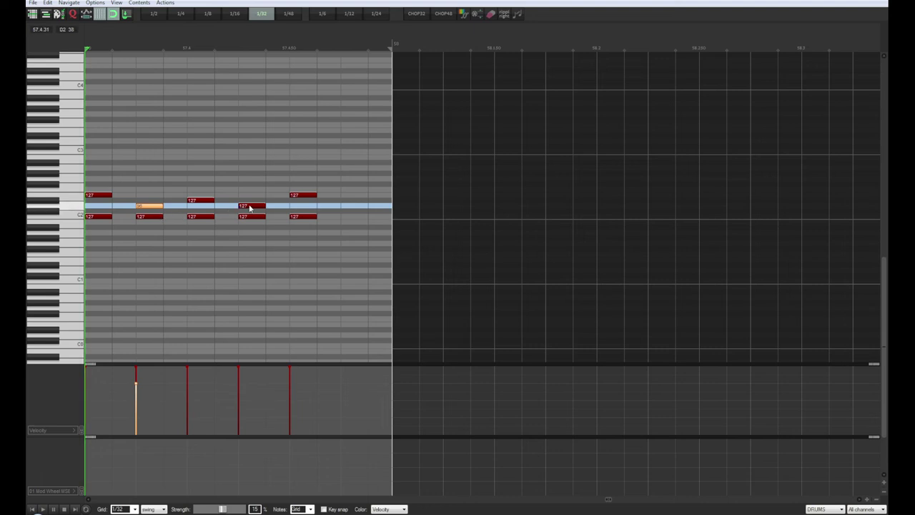
{"action": "left_click_drag", "start_coordinate": [257, 204], "coordinate": [258, 225]}
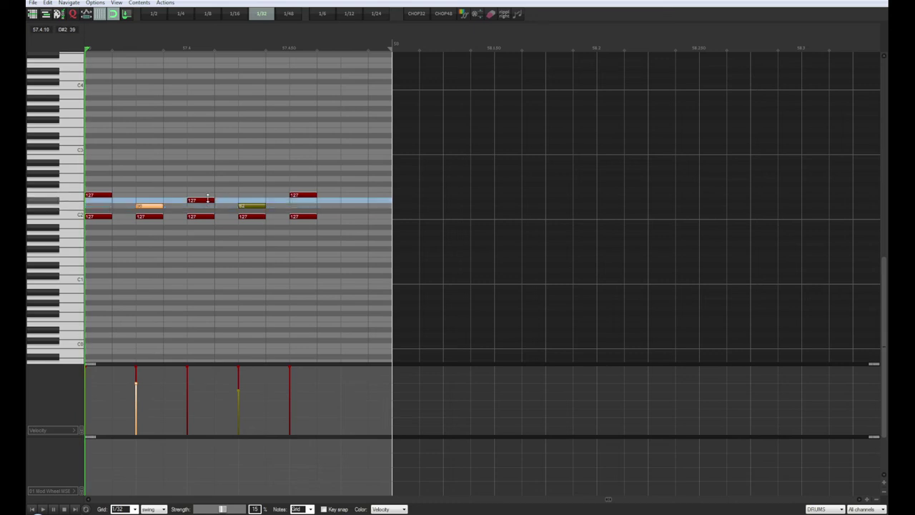
{"action": "left_click_drag", "start_coordinate": [208, 200], "coordinate": [209, 214]}
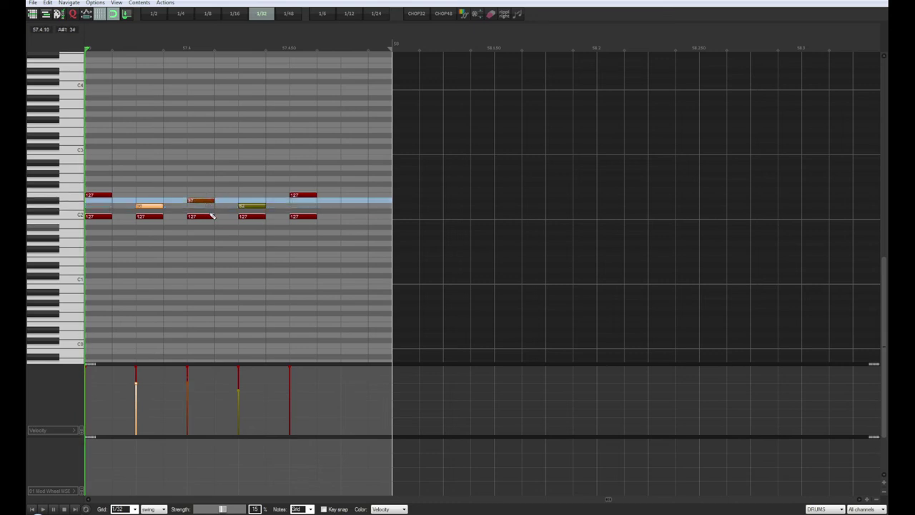
{"action": "key", "text": "space"}
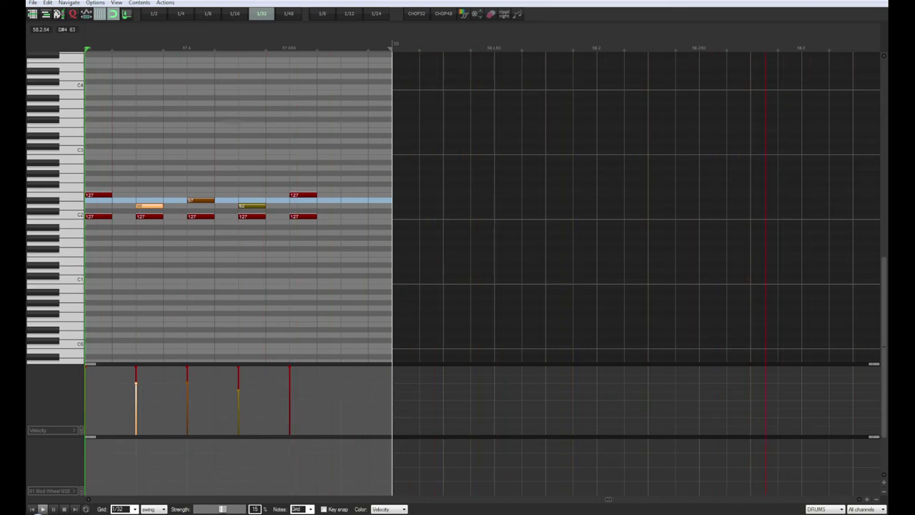
- Close the MIDI editor, replay the fill, and unsolo the DRUMS track to audition the fill with the other tracks
{"action": "key", "text": "Escape"}
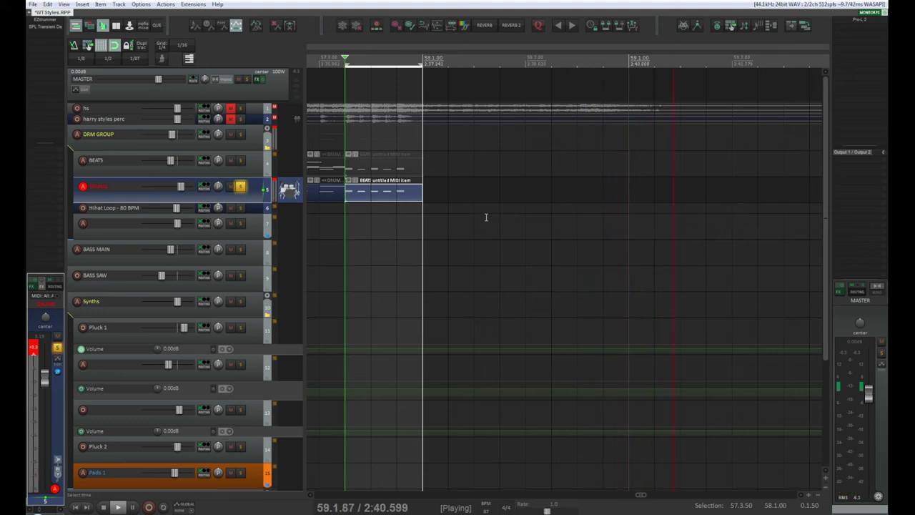
{"action": "key", "text": "space"}
{"action": "key", "text": "space"}
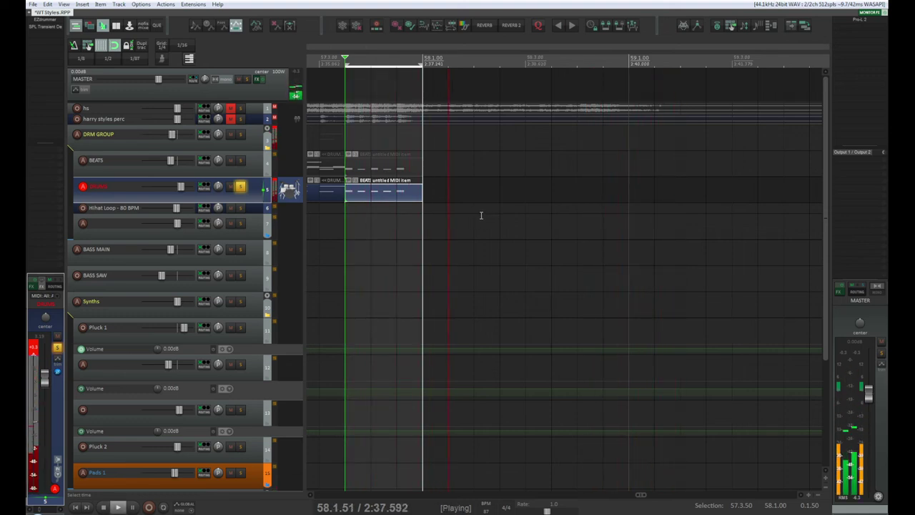
{"action": "left_click", "coordinate": [241, 187]}
{"action": "key", "text": "space"}
{"action": "key", "text": "space"}
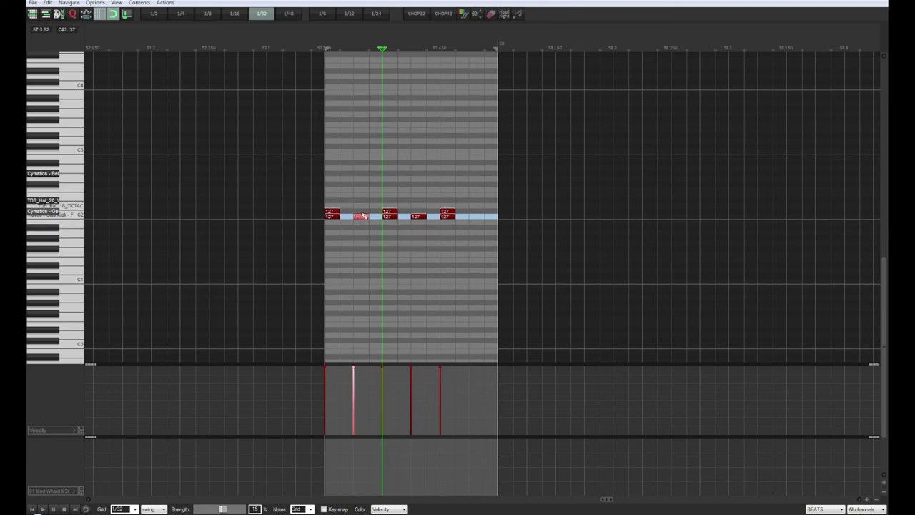
- In the BEATS fill, lower the C2 velocities to about 66 at 57.3.50 and 57.4.00 and about 54 at 57.4.50
{"action": "left_click_drag", "start_coordinate": [362, 213], "coordinate": [365, 244]}
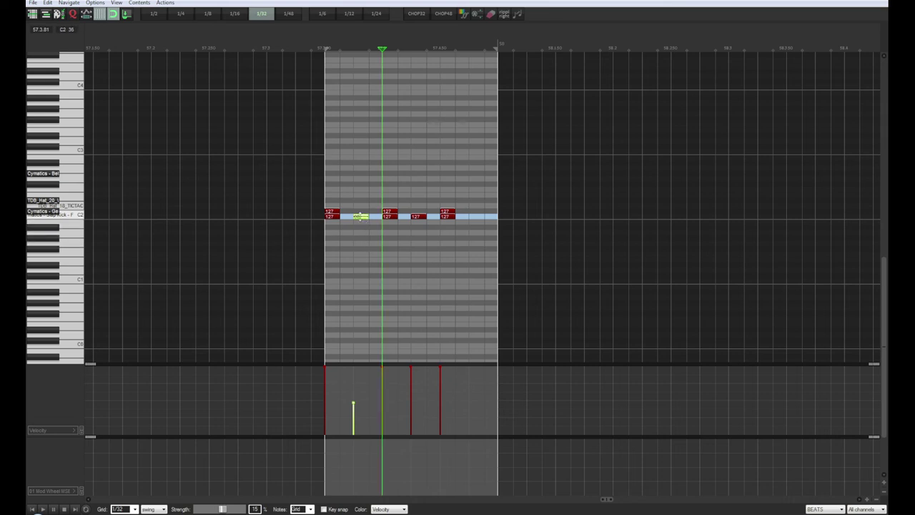
{"action": "key", "text": "ctrl+z"}
{"action": "left_click_drag", "start_coordinate": [329, 214], "coordinate": [333, 242]}
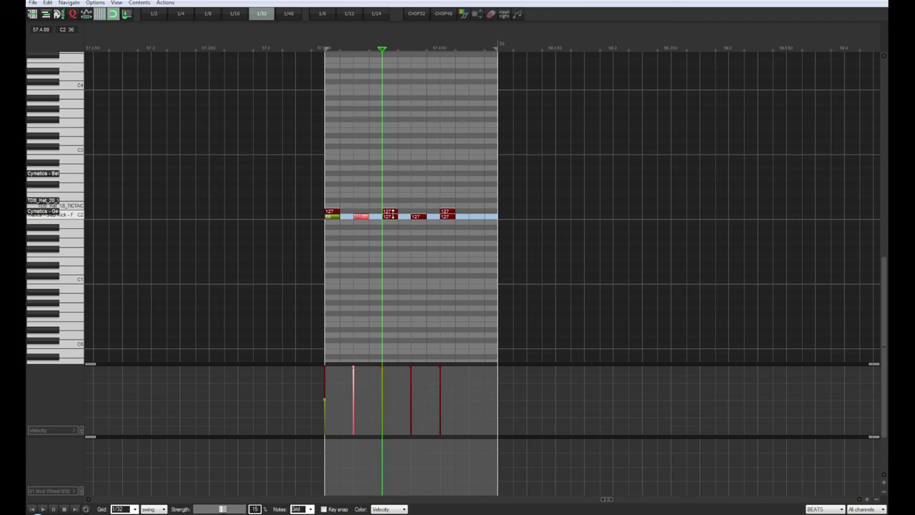
{"action": "left_click_drag", "start_coordinate": [393, 219], "coordinate": [393, 241]}
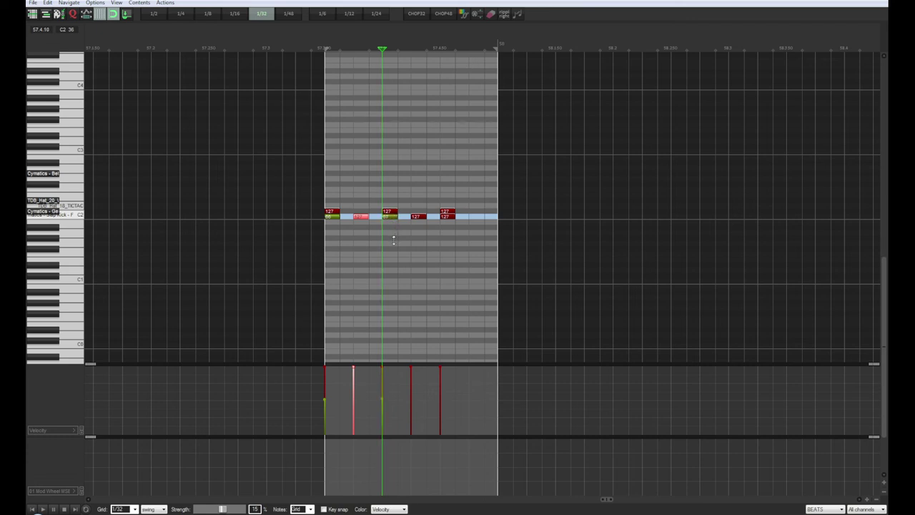
{"action": "left_click", "coordinate": [448, 214]}
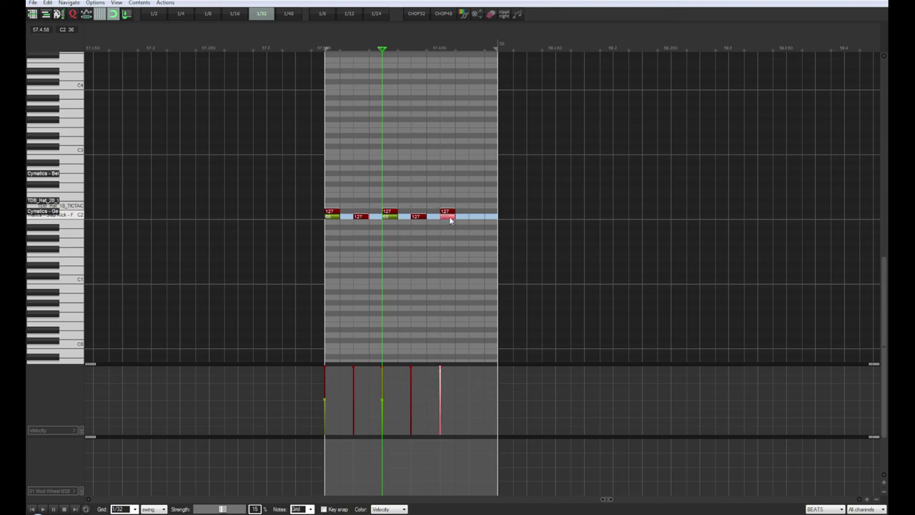
{"action": "left_click_drag", "start_coordinate": [448, 214], "coordinate": [450, 245]}
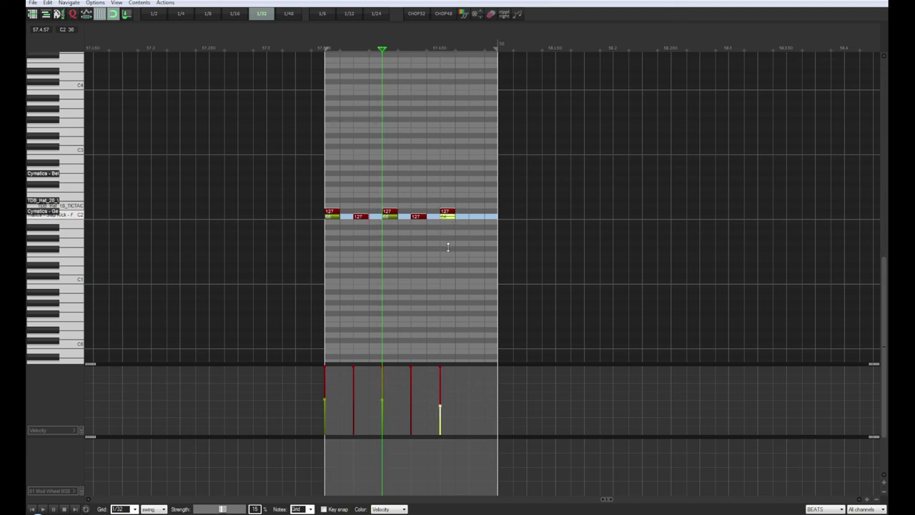
- Add C#2 notes at 57.4.25 and 57.3.75 in the BEATS fill and play it from the start
{"action": "left_click", "coordinate": [415, 213]}
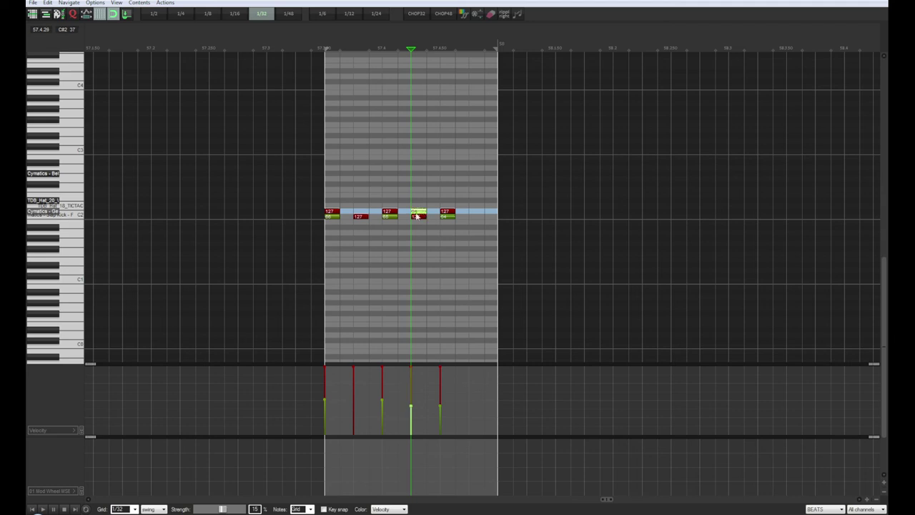
{"action": "left_click", "coordinate": [357, 212]}
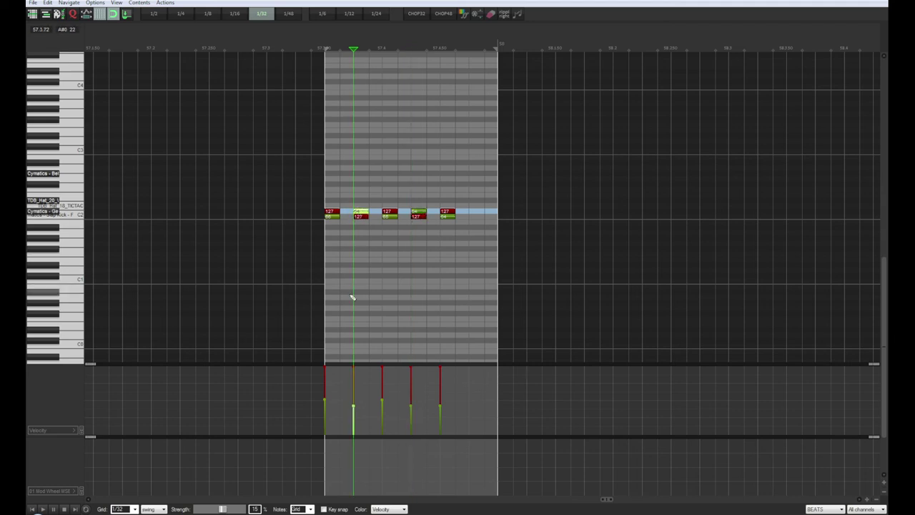
{"action": "left_click", "coordinate": [34, 509]}
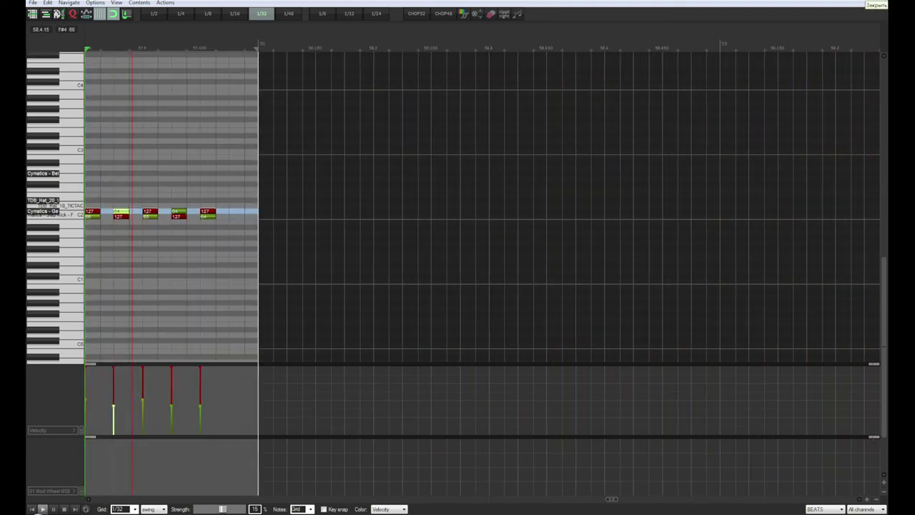
{"action": "key", "text": "space"}
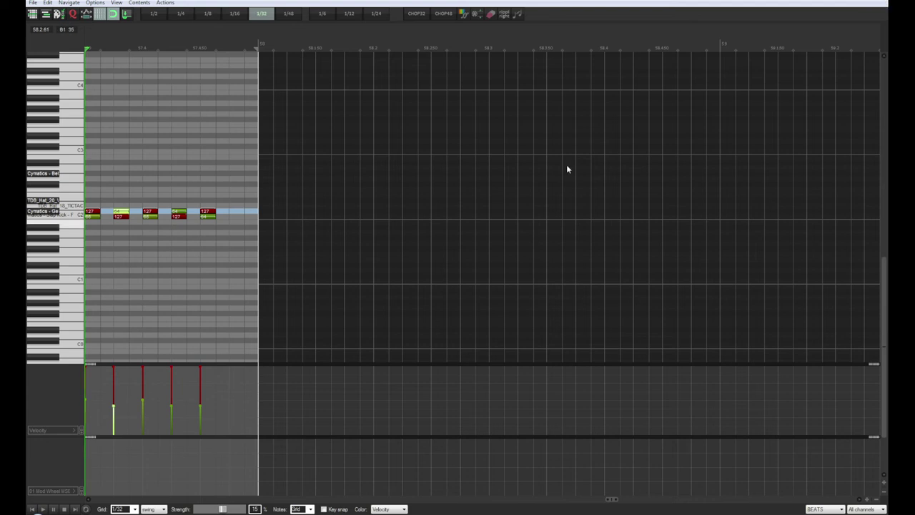
- Select the full-velocity BEATS notes, lower them all to a velocity of about 95, play the fill and close the MIDI editor
{"action": "left_click_drag", "start_coordinate": [244, 347], "coordinate": [91, 393]}
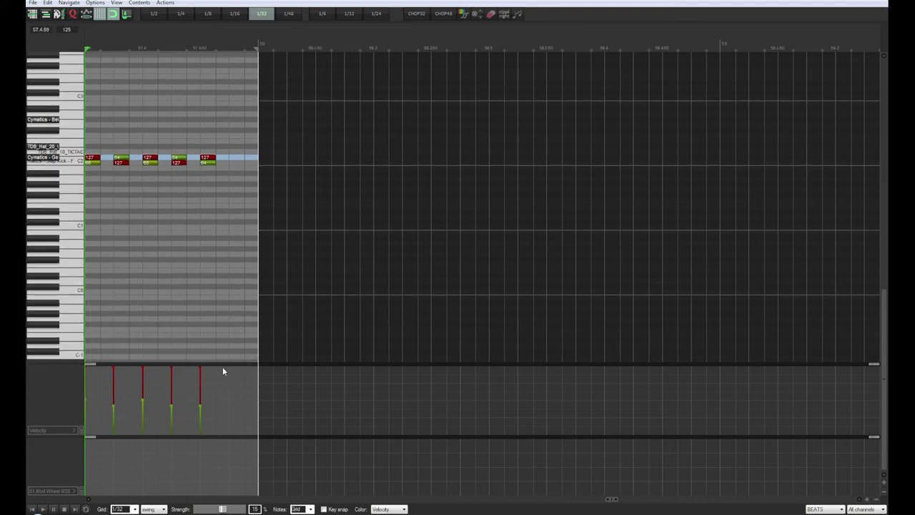
{"action": "left_click_drag", "start_coordinate": [230, 379], "coordinate": [75, 385]}
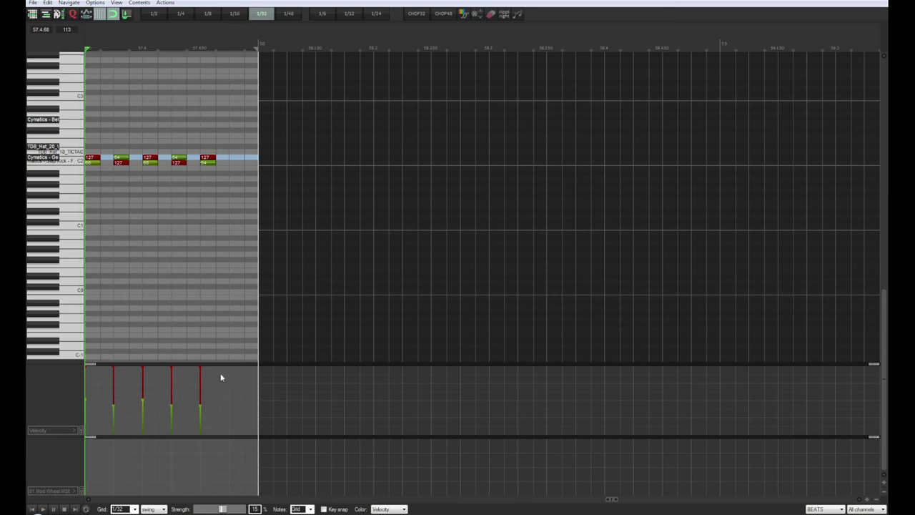
{"action": "left_click_drag", "start_coordinate": [221, 373], "coordinate": [75, 371]}
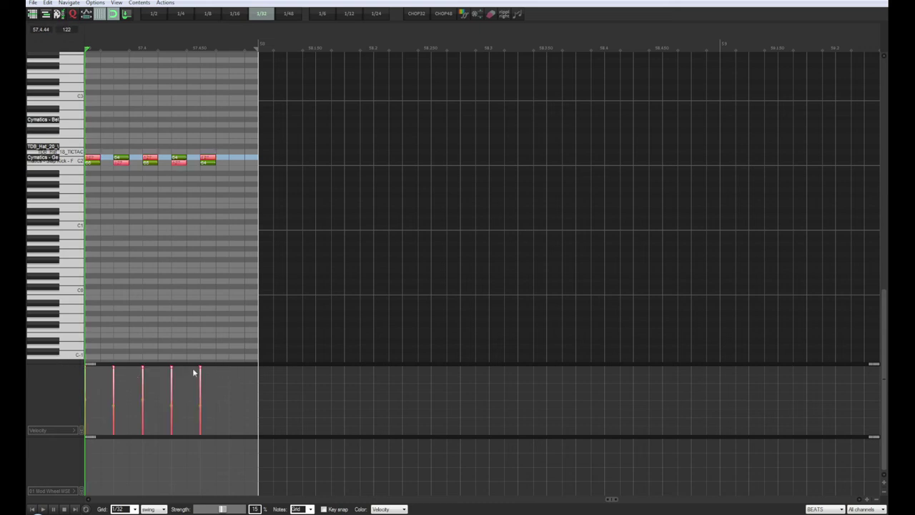
{"action": "left_click_drag", "start_coordinate": [201, 367], "coordinate": [201, 387]}
{"action": "key", "text": "space"}
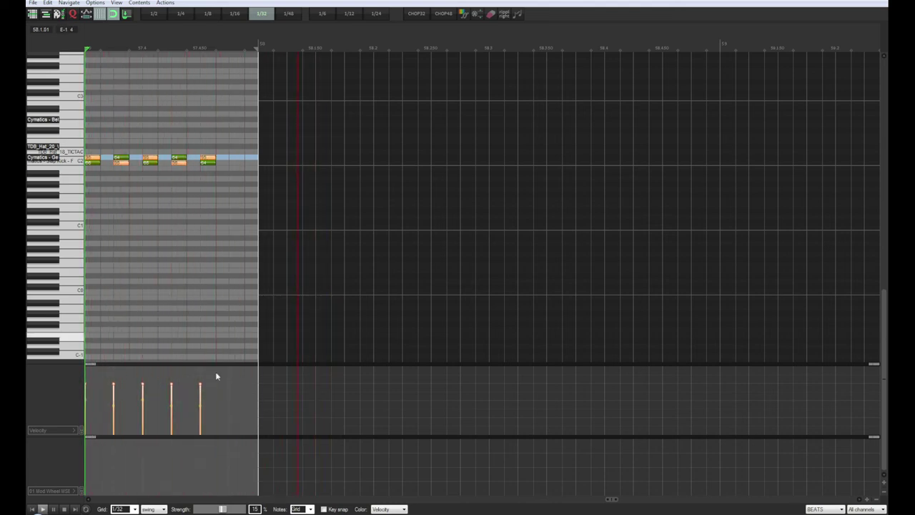
{"action": "key", "text": "Escape"}
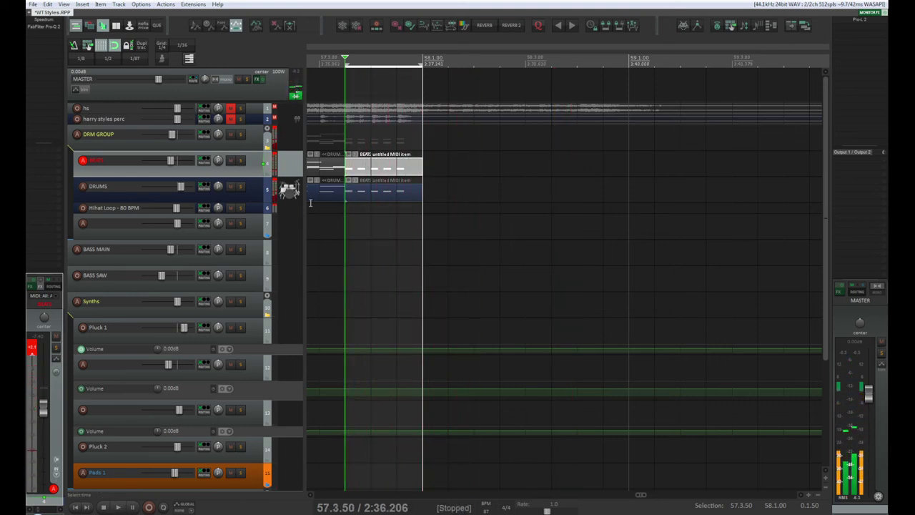
- Play the arrangement from 56.1.00 through the closing fill
{"action": "scroll", "coordinate": [358, 287], "scroll_direction": "down", "scroll_amount": 5}
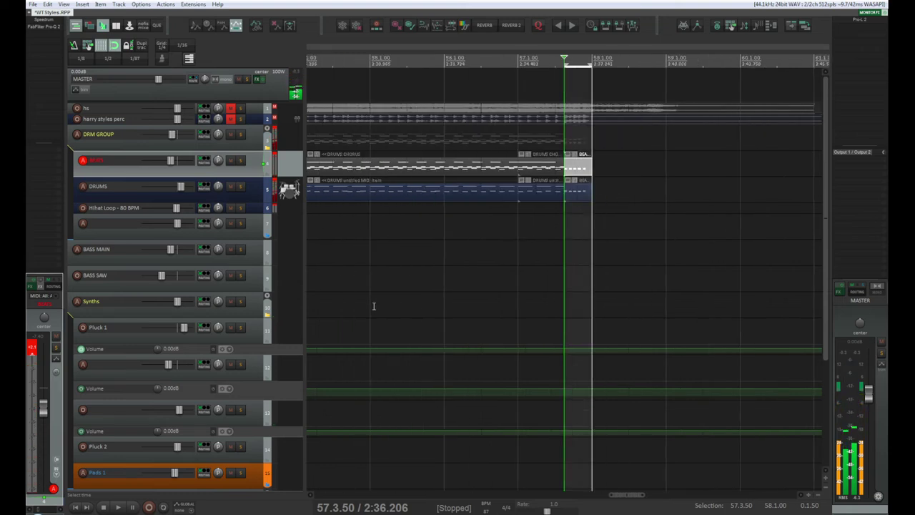
{"action": "left_click", "coordinate": [515, 91]}
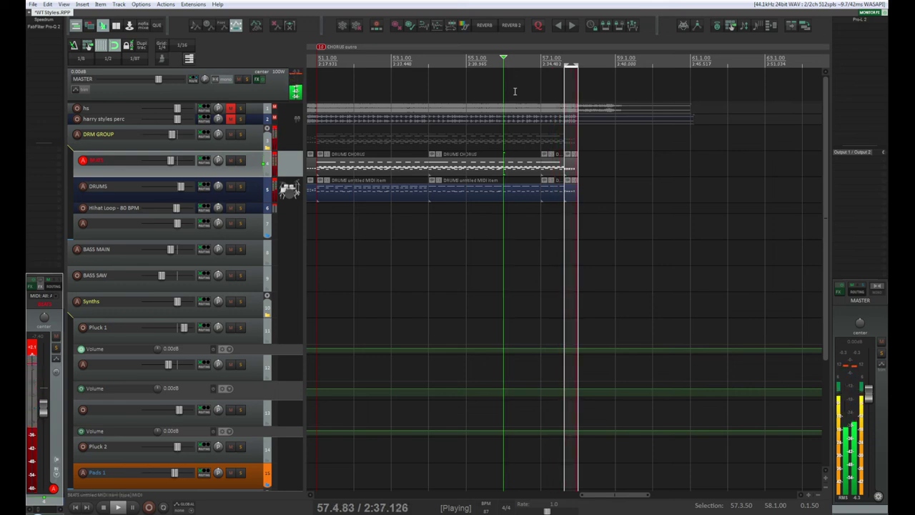
{"action": "key", "text": "space"}
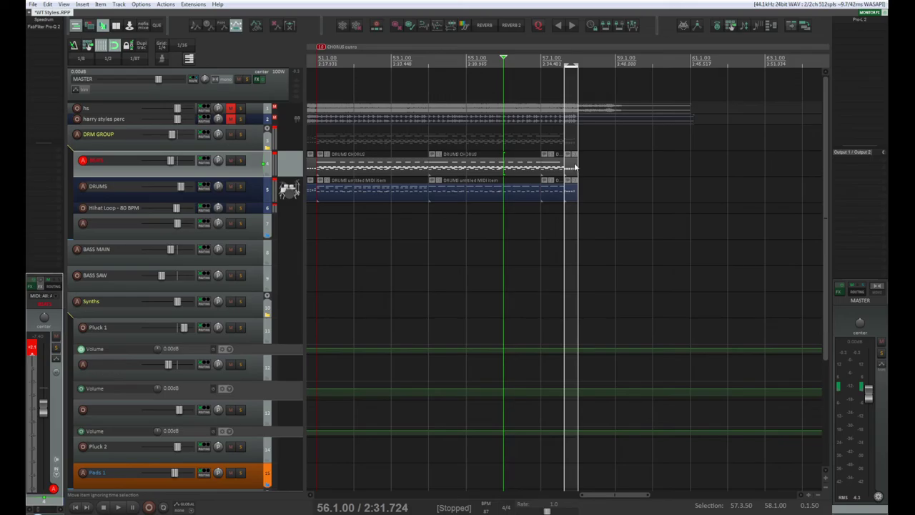
- Open the BEATS ending fill and add G#2 notes on the Cymatics sample lane at 57.3.50 and 57.4.00
{"action": "double_click", "coordinate": [574, 167]}
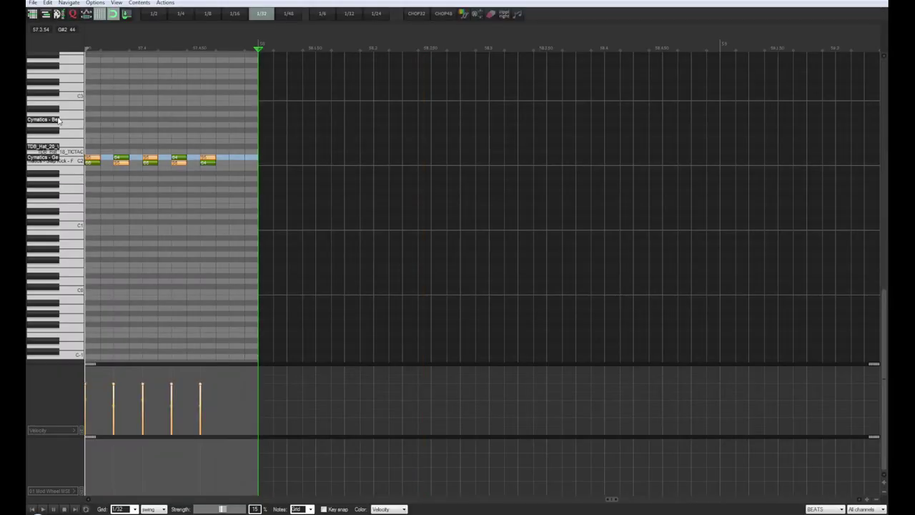
{"action": "left_click", "coordinate": [60, 121]}
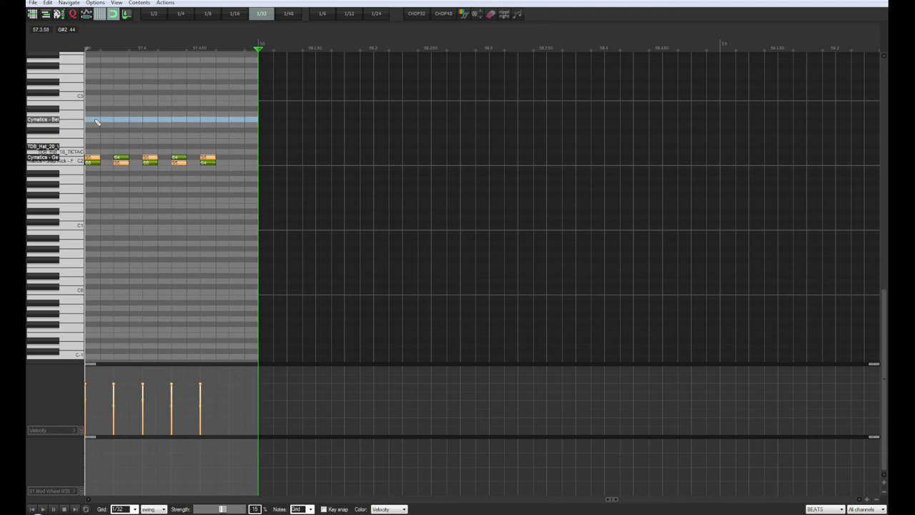
{"action": "left_click", "coordinate": [92, 121]}
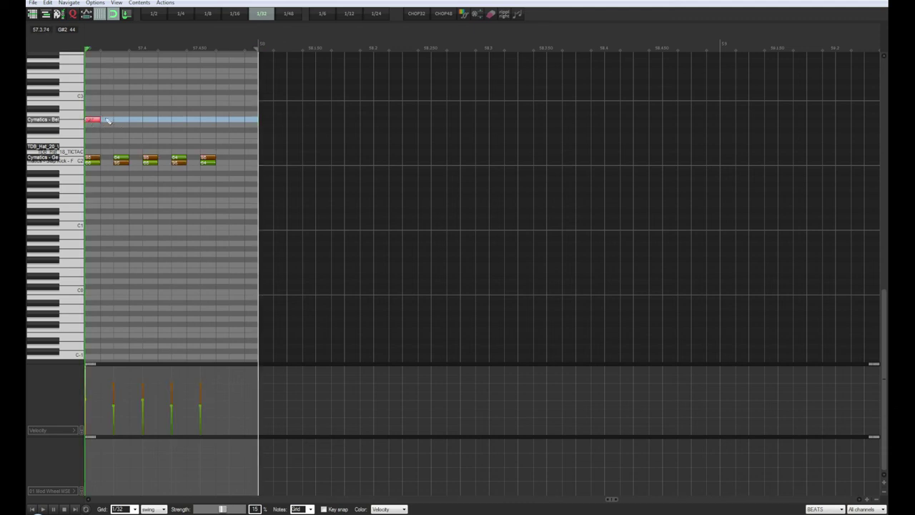
{"action": "left_click", "coordinate": [146, 119]}
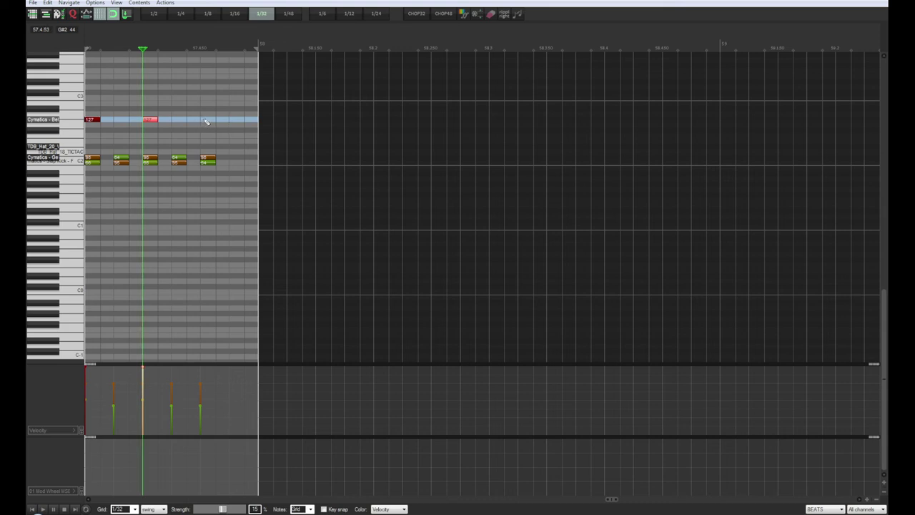
- Play the BEATS fill with its added G#2 notes from 57.3.50 and close the MIDI editor
{"action": "key", "text": "space"}
{"action": "key", "text": "space"}
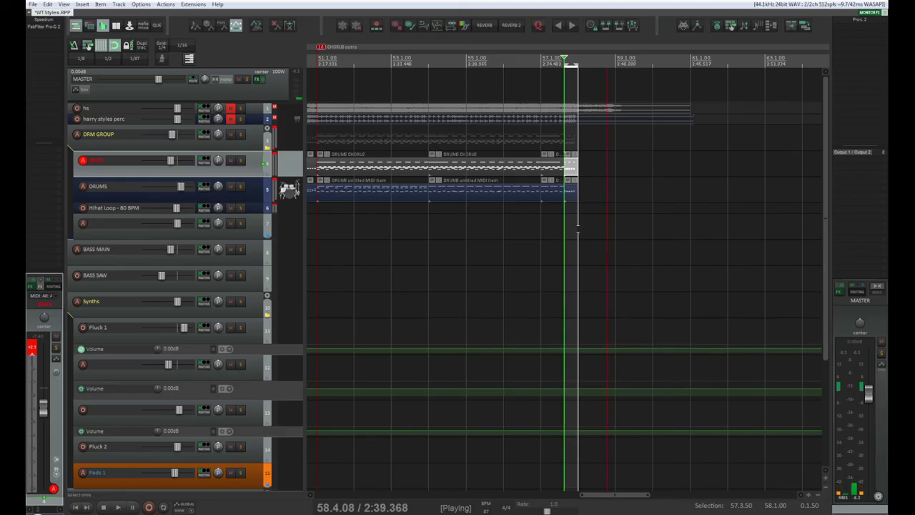
{"action": "key", "text": "space"}
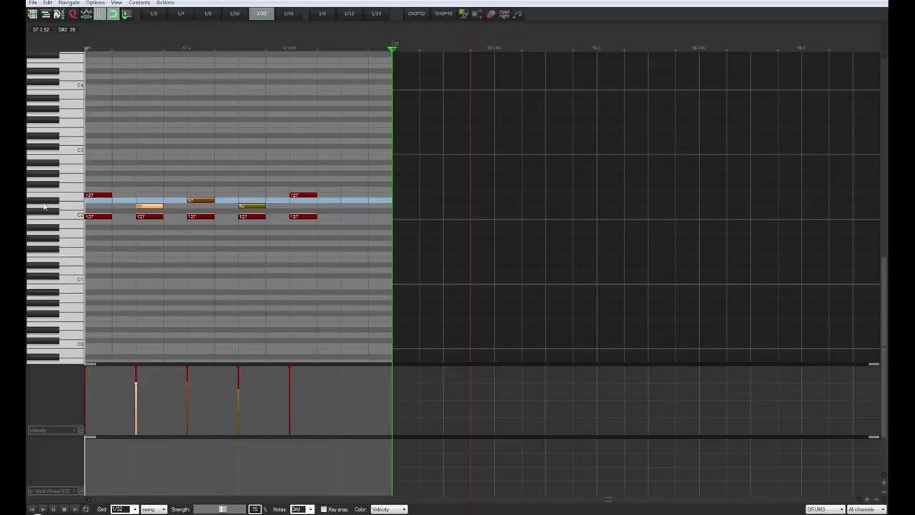
- In the DRUMS ending fill, audition the drum sounds across the keyboard and add a D#3 note at 57.3.50
{"action": "left_click", "coordinate": [50, 200]}
{"action": "left_click_drag", "start_coordinate": [52, 213], "coordinate": [72, 137]}
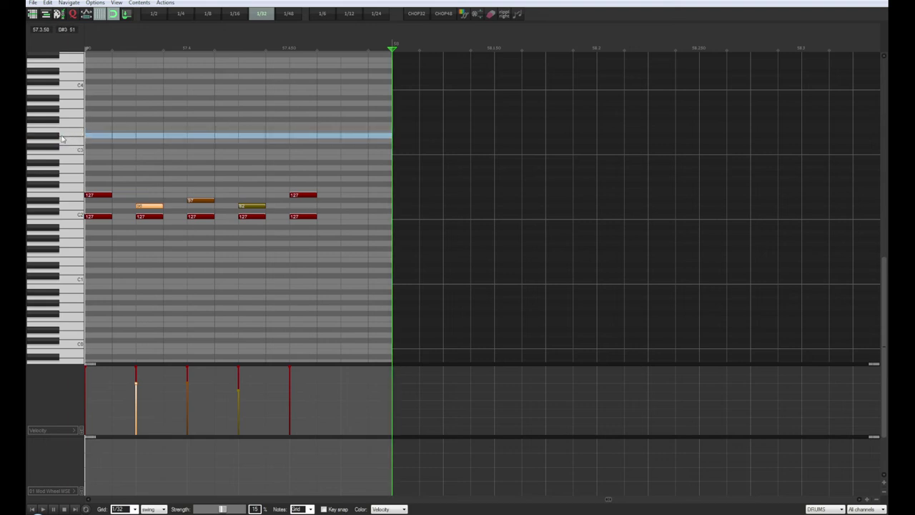
{"action": "left_click", "coordinate": [89, 138]}
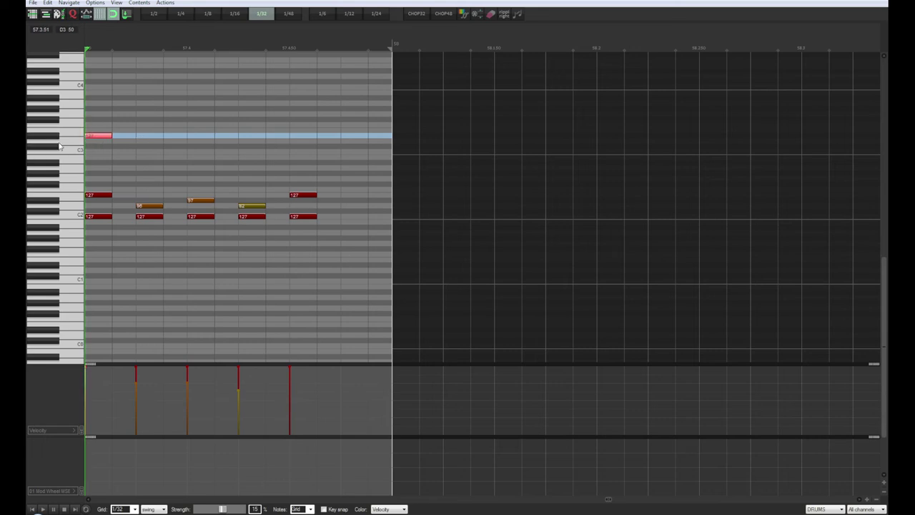
- In the DRUMS ending fill, add E3 at 57.4.50, D#3 at 57.3.75, and D3 notes at 57.4.00 and 57.4.25
{"action": "left_click", "coordinate": [293, 133]}
{"action": "double_click", "coordinate": [293, 133]}
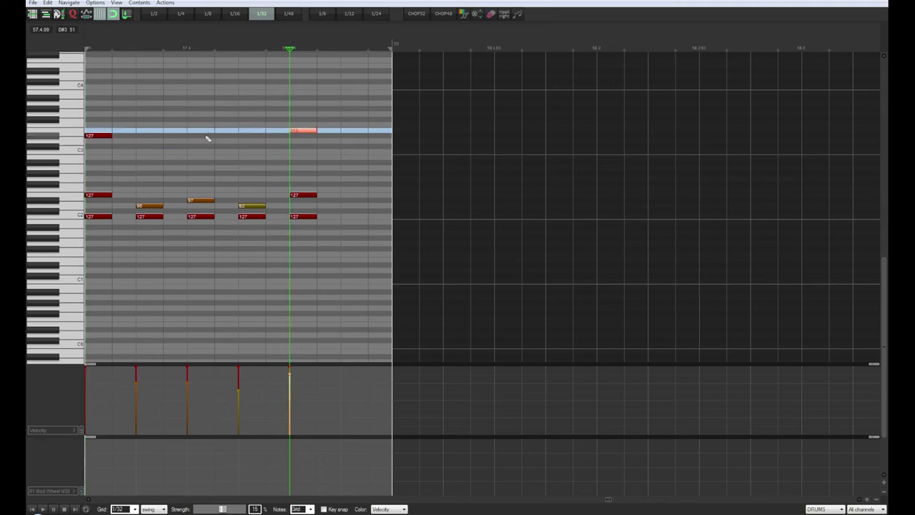
{"action": "double_click", "coordinate": [163, 136]}
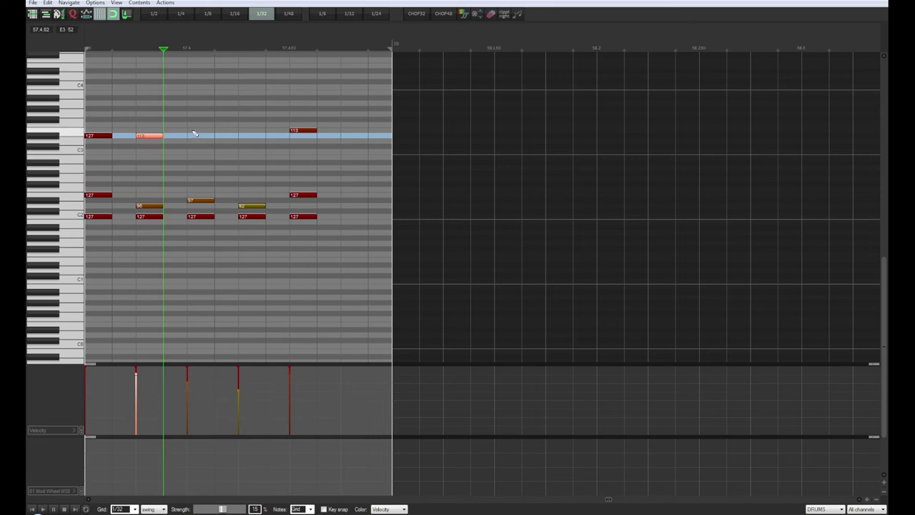
{"action": "left_click", "coordinate": [192, 133]}
{"action": "left_click", "coordinate": [191, 142]}
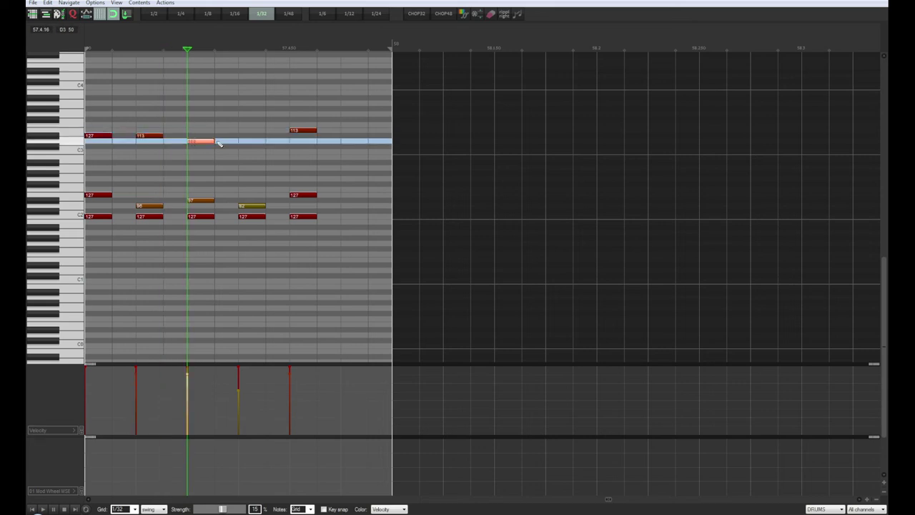
{"action": "double_click", "coordinate": [244, 142]}
- Play the DRUMS fill from 57.3.50, close the MIDI editor, and replay the closing fill in the arrangement
{"action": "left_click", "coordinate": [32, 509]}
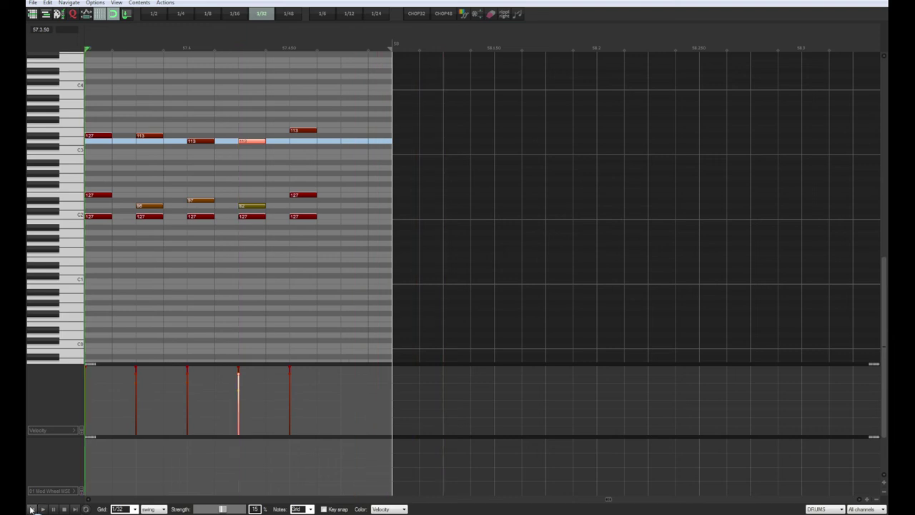
{"action": "key", "text": "space"}
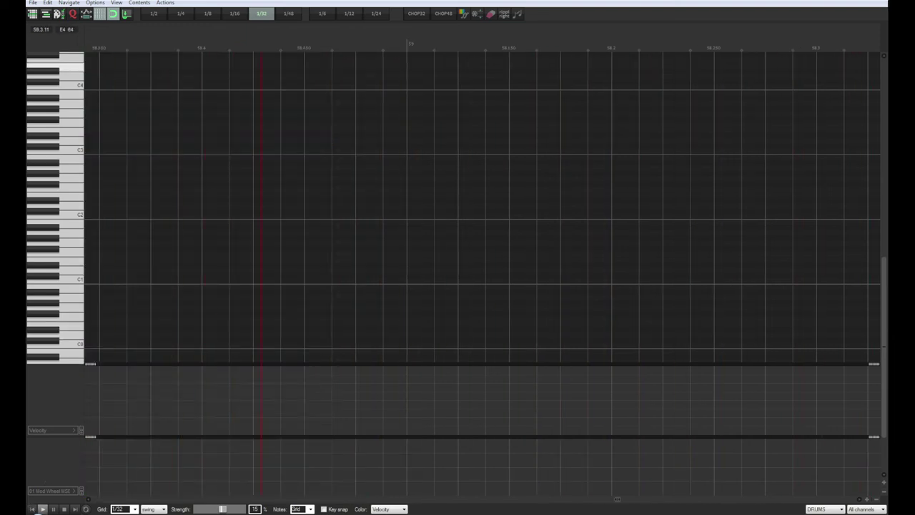
{"action": "key", "text": "Escape"}
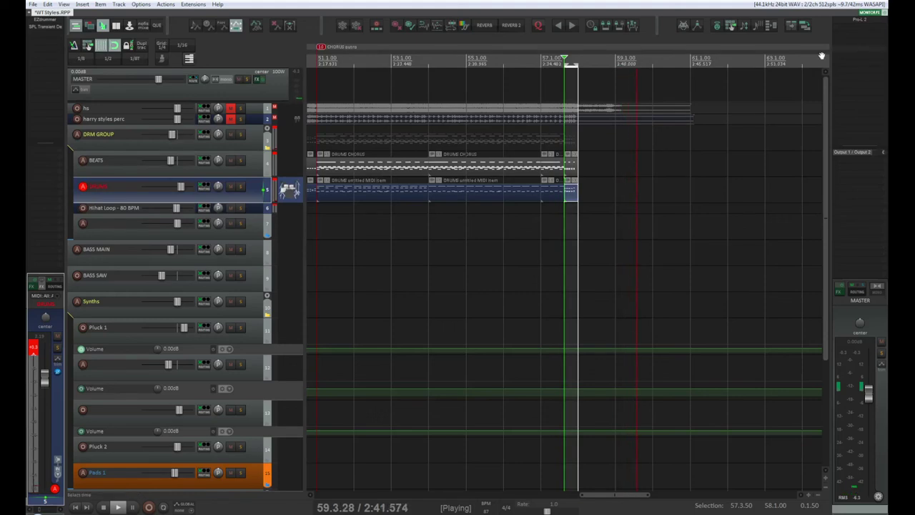
{"action": "key", "text": "space"}
{"action": "key", "text": "space"}
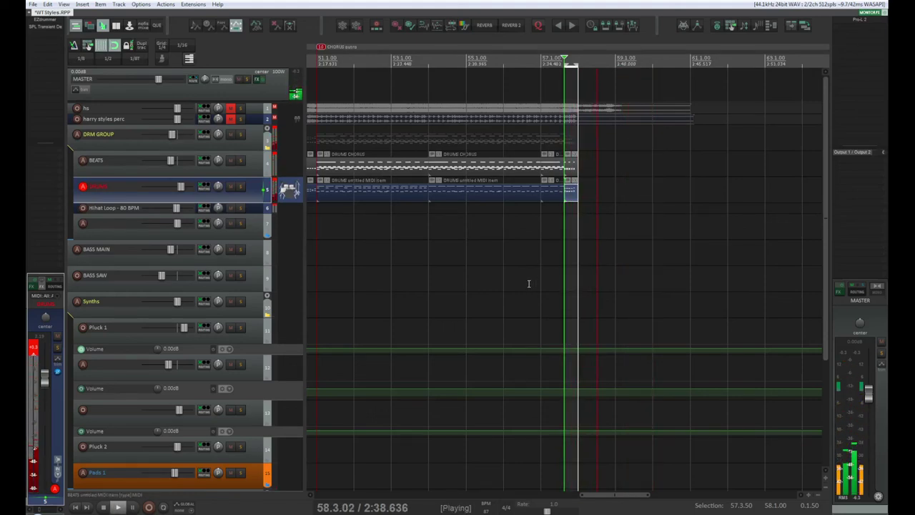
{"action": "key", "text": "space"}
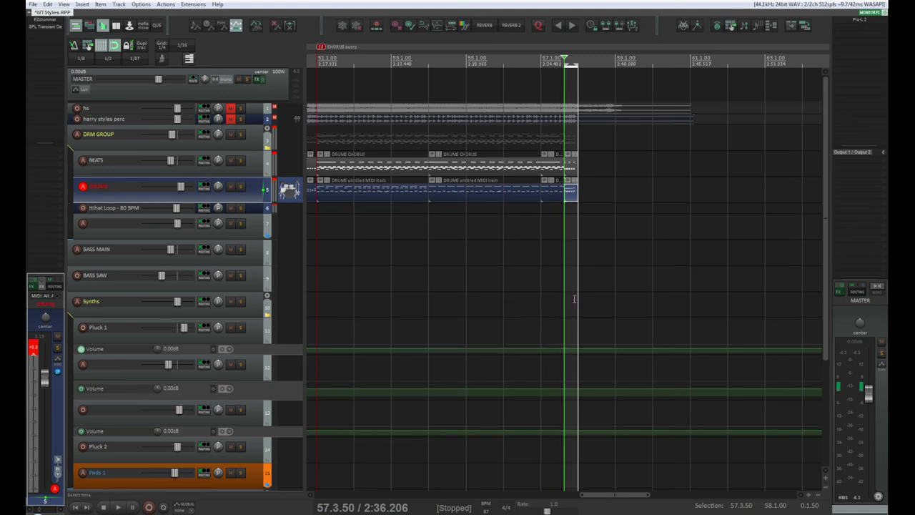
{"action": "key", "text": "space"}
{"action": "key", "text": "space"}
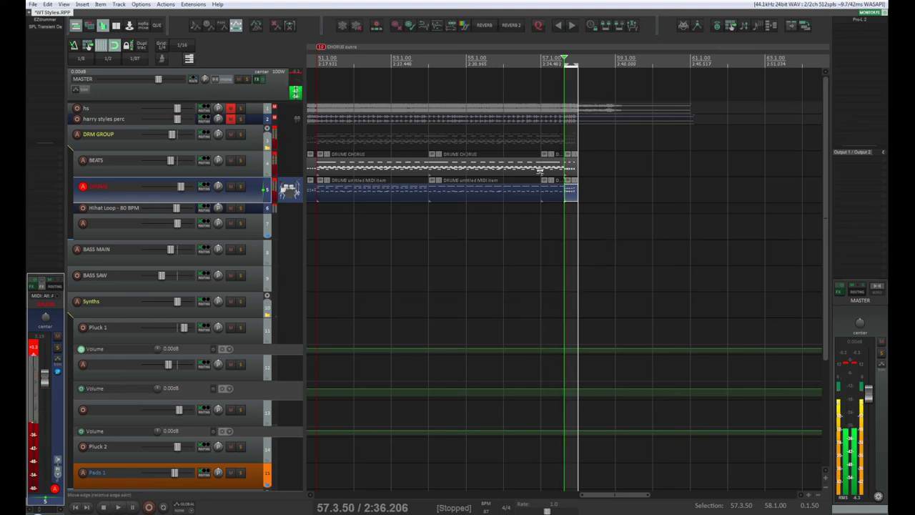
- Solo the DRM GROUP track and play the arrangement from 50.1.00 into the CHORUS outro section
{"action": "scroll", "coordinate": [539, 181], "scroll_direction": "down", "scroll_amount": 3}
{"action": "scroll", "coordinate": [540, 180], "scroll_direction": "down", "scroll_amount": 2}
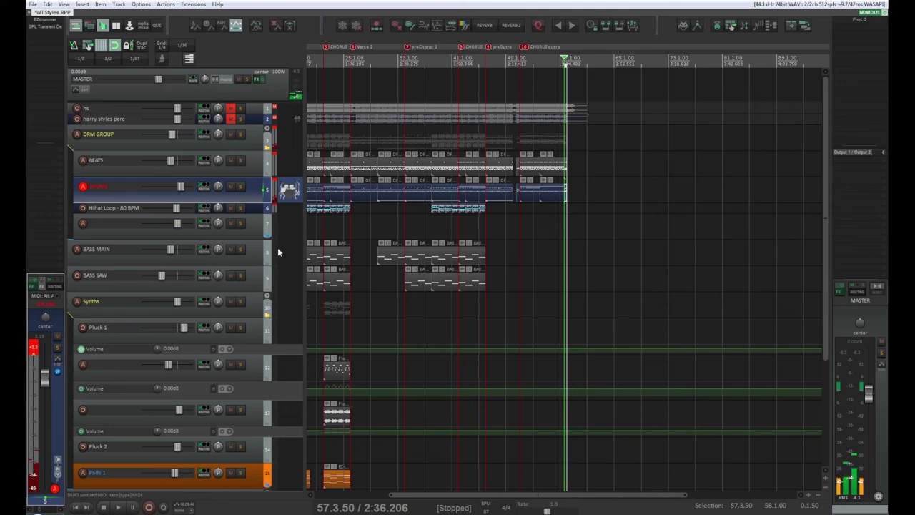
{"action": "scroll", "coordinate": [348, 307], "scroll_direction": "up", "scroll_amount": 2}
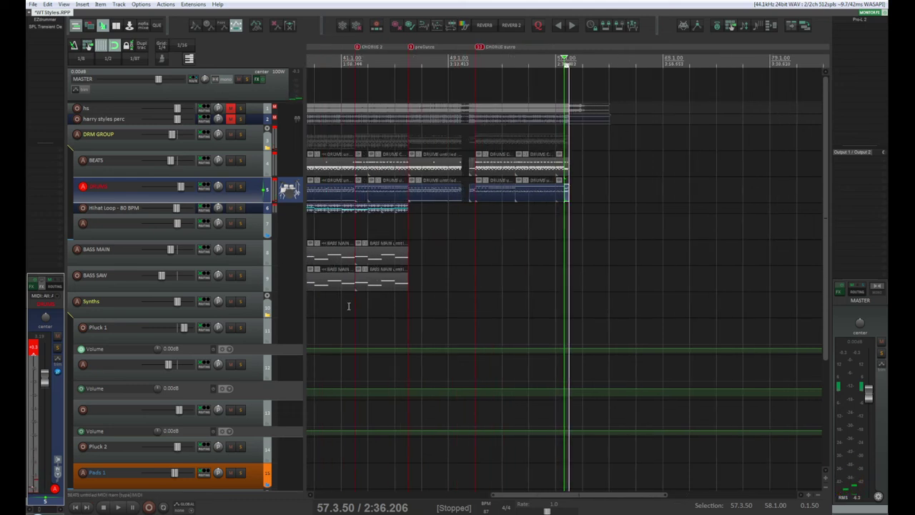
{"action": "scroll", "coordinate": [348, 306], "scroll_direction": "up", "scroll_amount": 2}
{"action": "scroll", "coordinate": [348, 307], "scroll_direction": "up", "scroll_amount": 1}
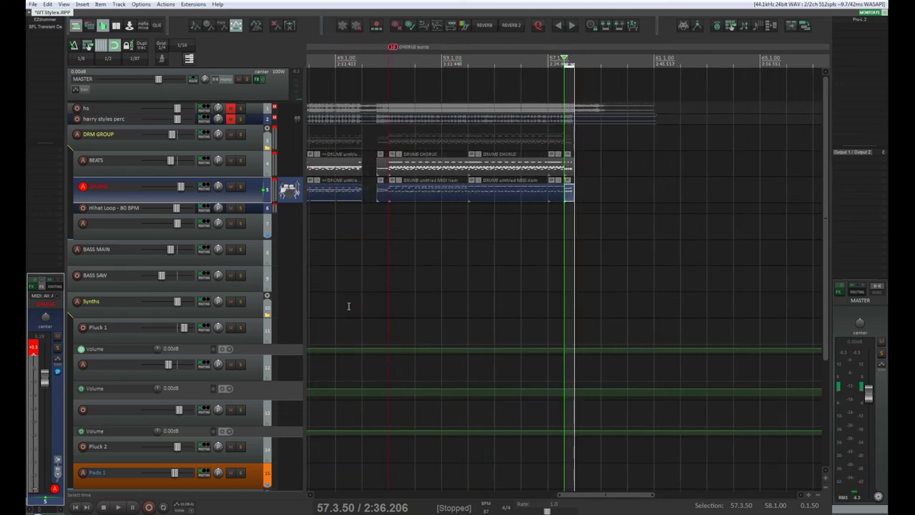
{"action": "scroll", "coordinate": [348, 307], "scroll_direction": "up", "scroll_amount": 1}
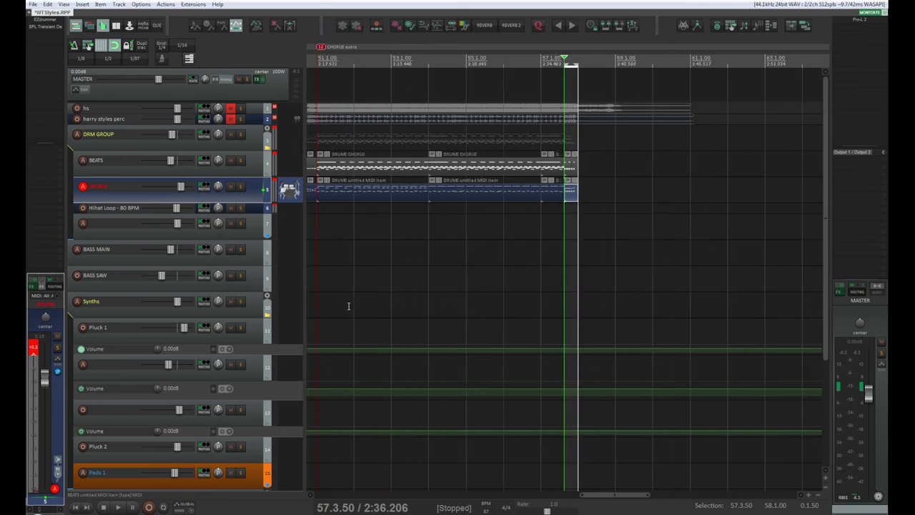
{"action": "scroll", "coordinate": [348, 306], "scroll_direction": "down", "scroll_amount": 1}
{"action": "left_click", "coordinate": [363, 80]}
{"action": "key", "text": "space"}
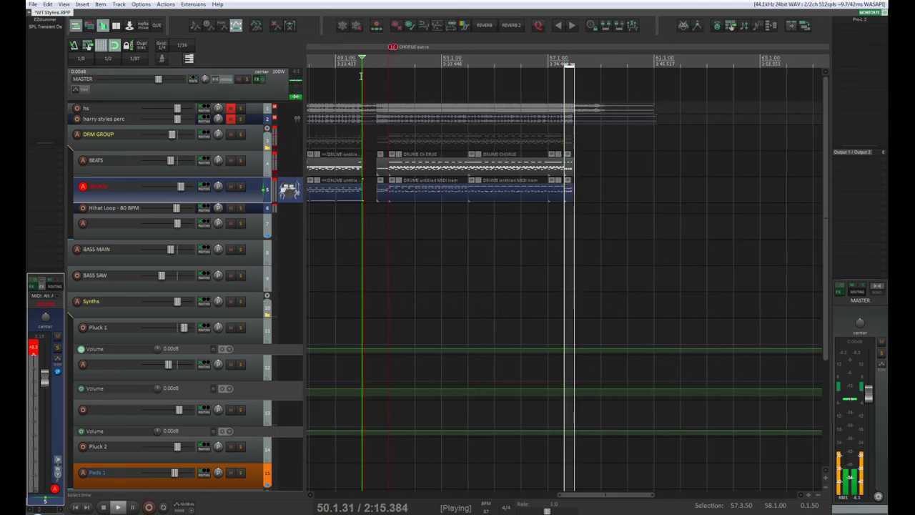
{"action": "key", "text": "space"}
{"action": "key", "text": "space"}
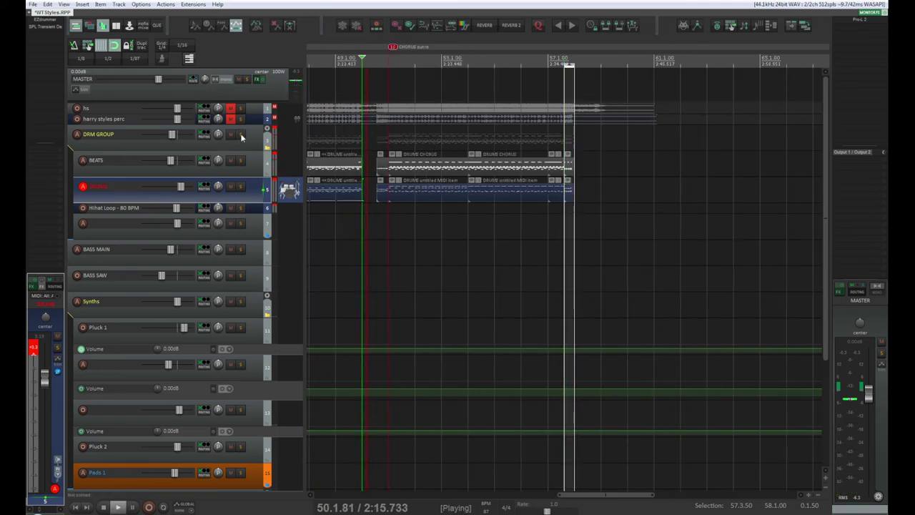
{"action": "left_click", "coordinate": [241, 135]}
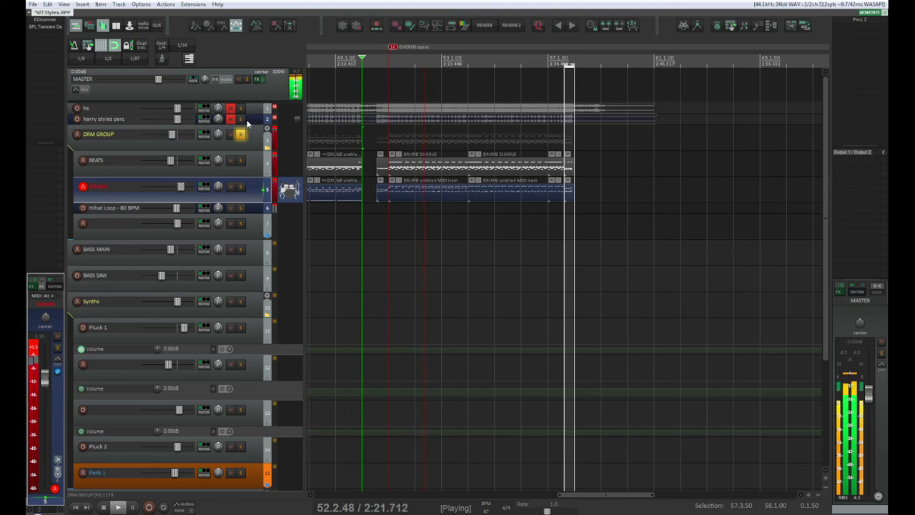
{"action": "key", "text": "space"}
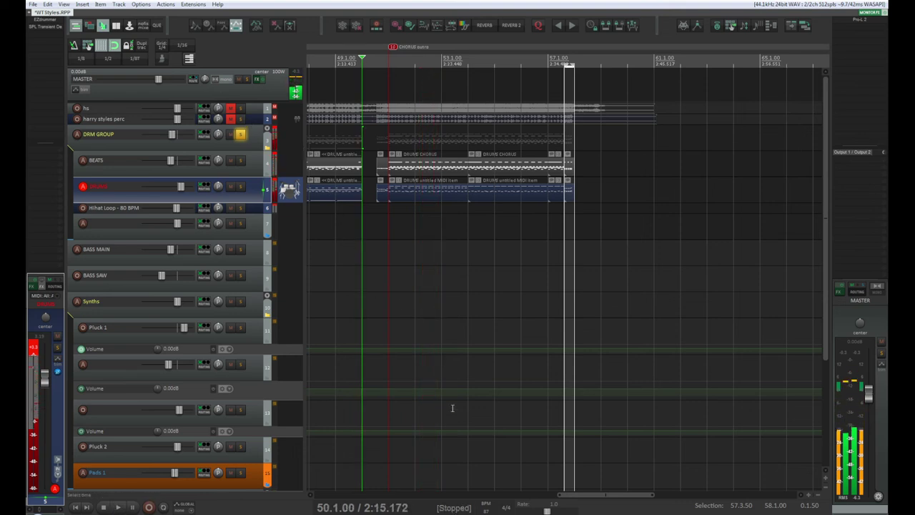
- Copy the riser item on the FXs track that ends at the Verse 2 marker to about bar 39
{"action": "scroll", "coordinate": [547, 496], "scroll_direction": "left", "scroll_amount": 8}
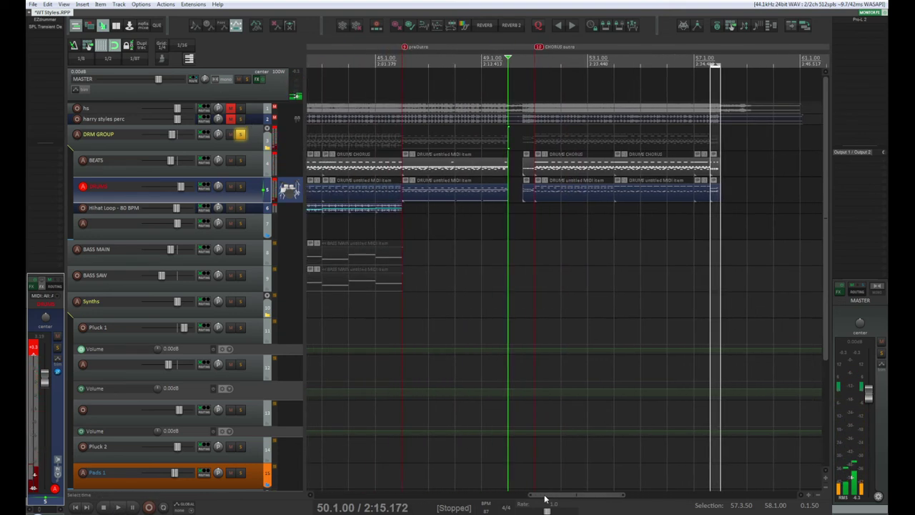
{"action": "left_click_drag", "start_coordinate": [538, 498], "coordinate": [547, 498]}
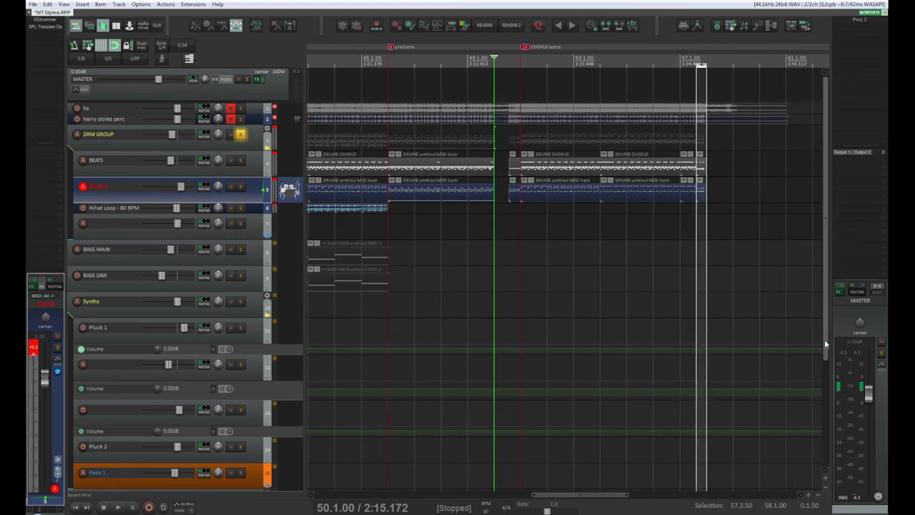
{"action": "left_click_drag", "start_coordinate": [825, 339], "coordinate": [842, 450]}
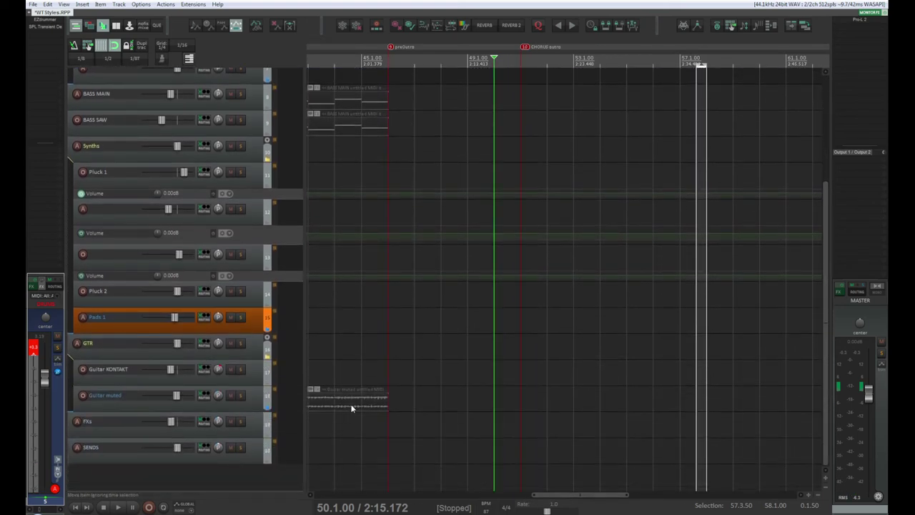
{"action": "left_click_drag", "start_coordinate": [575, 499], "coordinate": [464, 495]}
{"action": "left_click", "coordinate": [416, 434]}
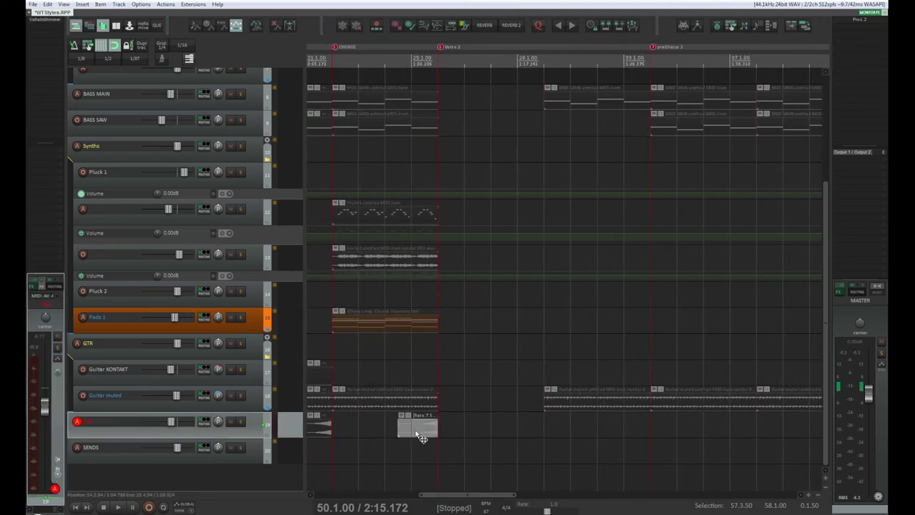
{"action": "left_click_drag", "start_coordinate": [423, 438], "coordinate": [807, 426]}
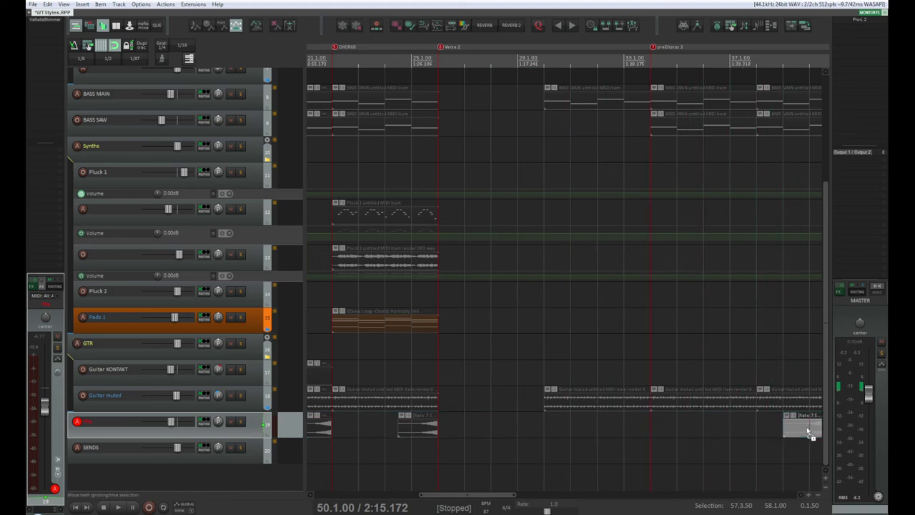
{"action": "left_click_drag", "start_coordinate": [481, 495], "coordinate": [525, 495]}
{"action": "left_click_drag", "start_coordinate": [554, 492], "coordinate": [548, 493]}
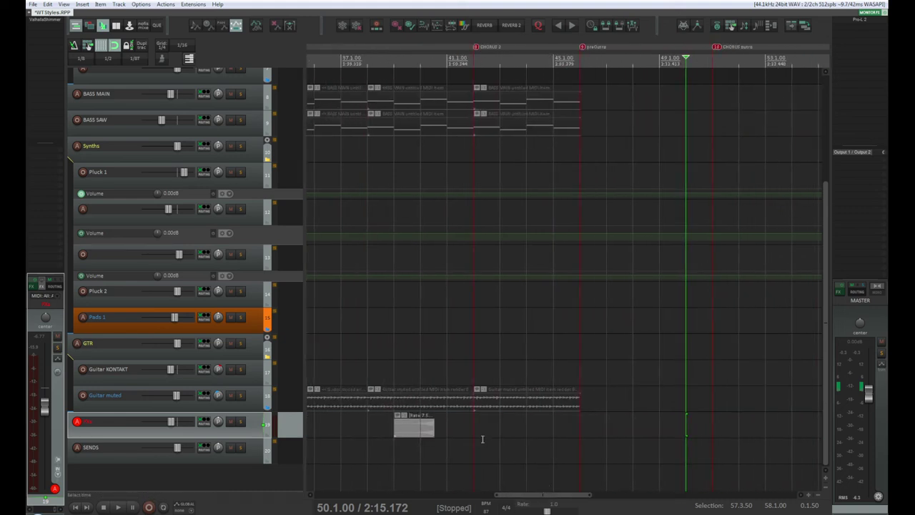
- Move the copied riser so it ends at the CHORUS 2 marker, and place another copy ending at the preOutro marker
{"action": "left_click_drag", "start_coordinate": [828, 362], "coordinate": [837, 231]}
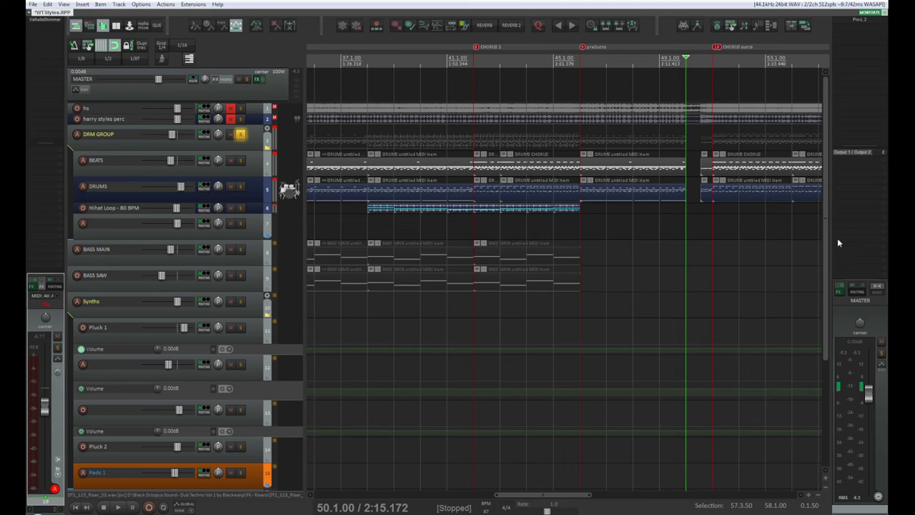
{"action": "left_click_drag", "start_coordinate": [837, 238], "coordinate": [835, 364]}
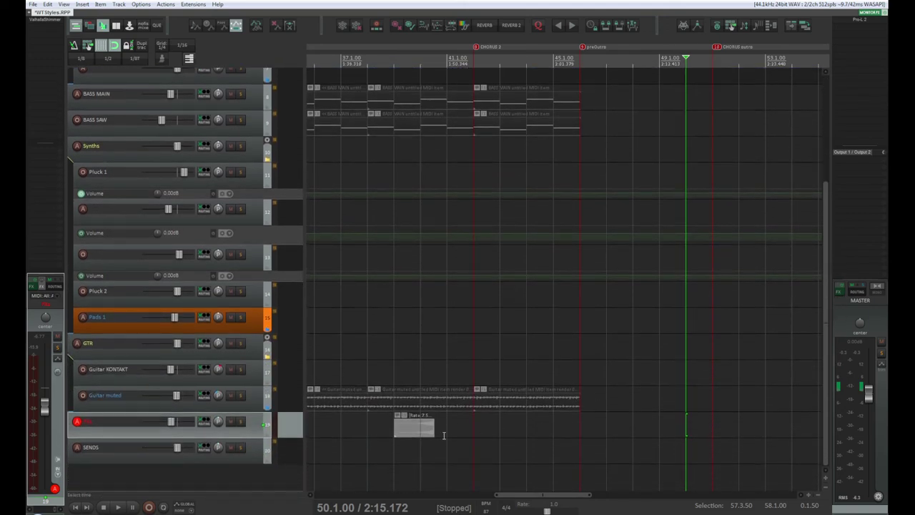
{"action": "left_click", "coordinate": [410, 431]}
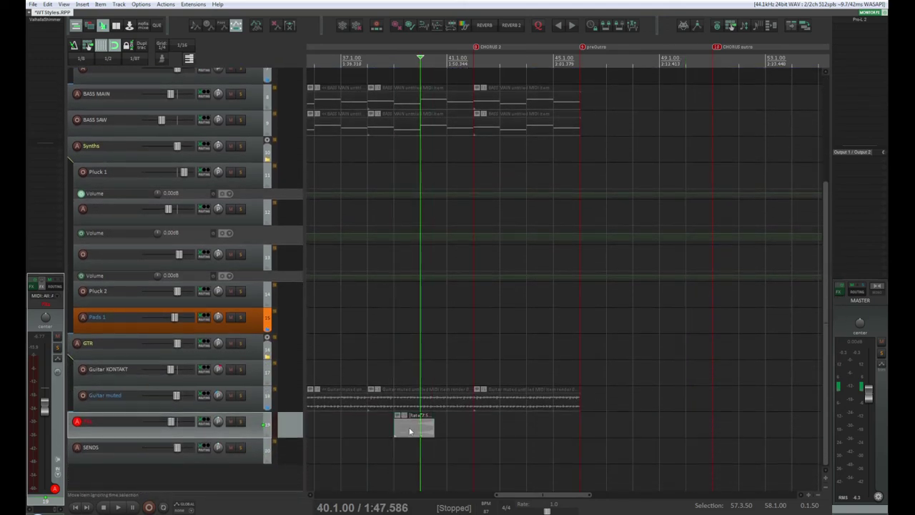
{"action": "left_click_drag", "start_coordinate": [410, 431], "coordinate": [451, 425]}
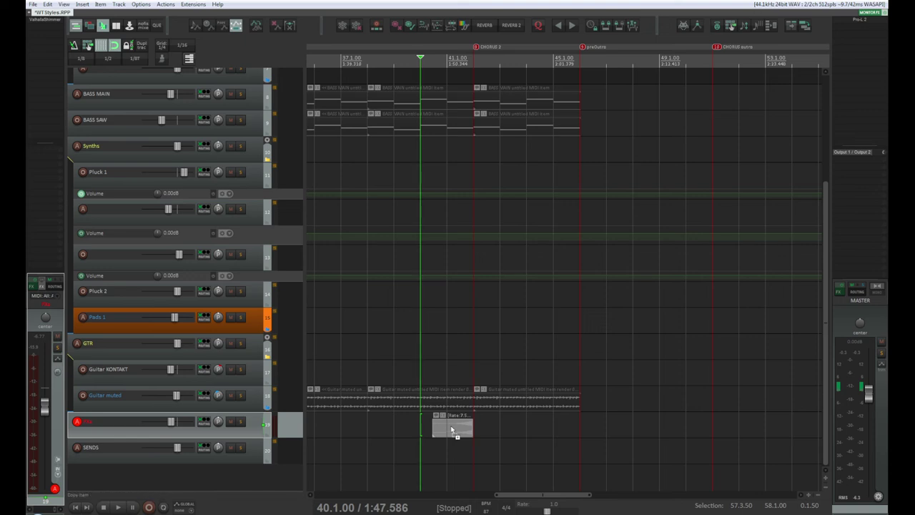
{"action": "left_click_drag", "start_coordinate": [451, 427], "coordinate": [557, 426]}
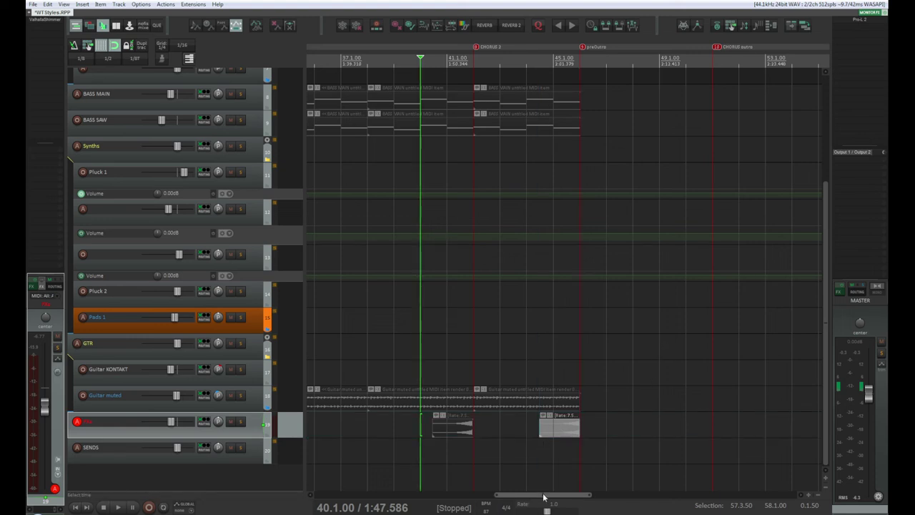
- Copy the preOutro riser on the FXs track so the new copy ends at the CHORUS outro marker
{"action": "left_click_drag", "start_coordinate": [544, 497], "coordinate": [592, 505]}
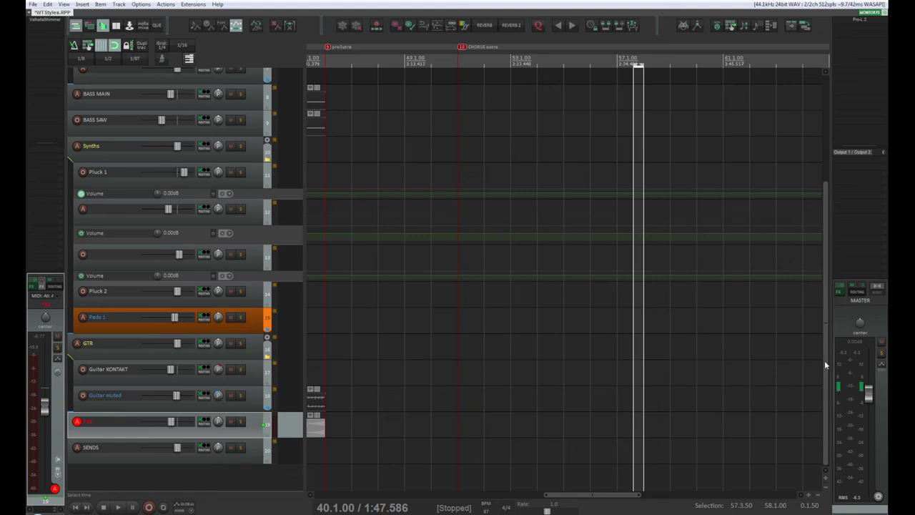
{"action": "left_click_drag", "start_coordinate": [824, 361], "coordinate": [839, 188]}
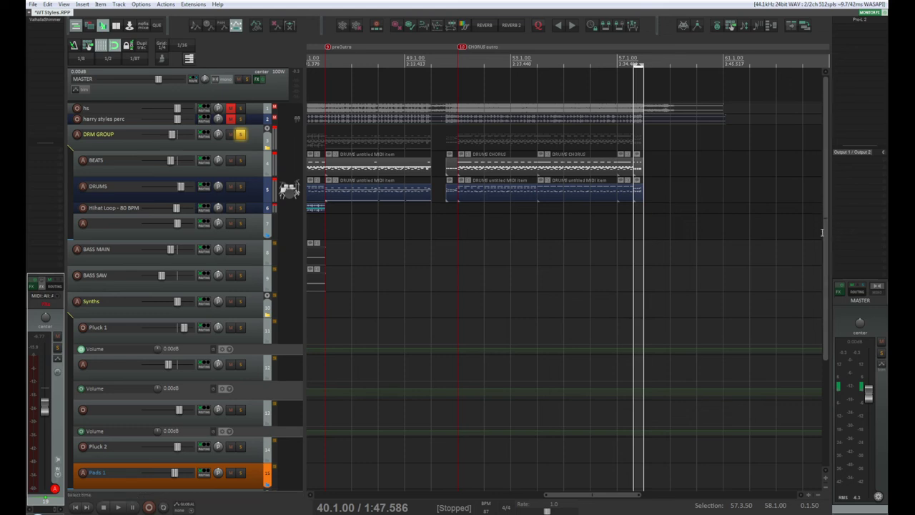
{"action": "left_click_drag", "start_coordinate": [826, 221], "coordinate": [829, 350]}
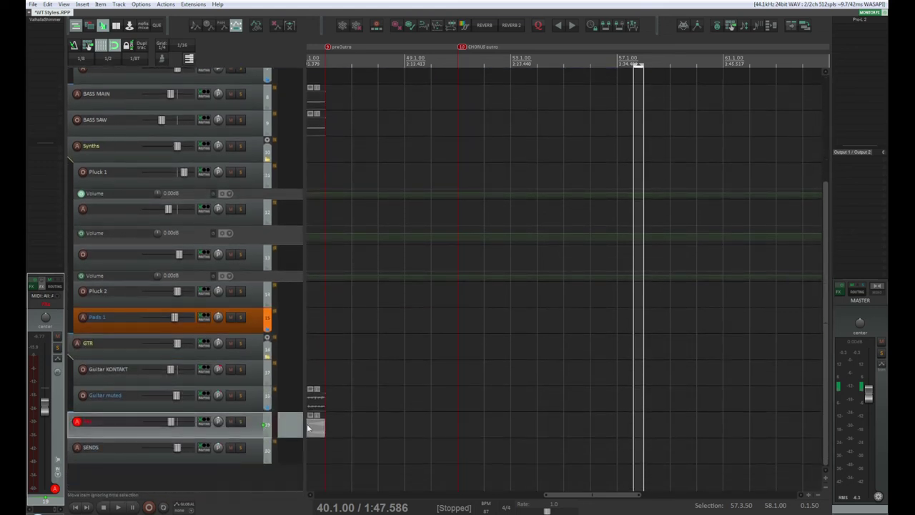
{"action": "left_click", "coordinate": [319, 434]}
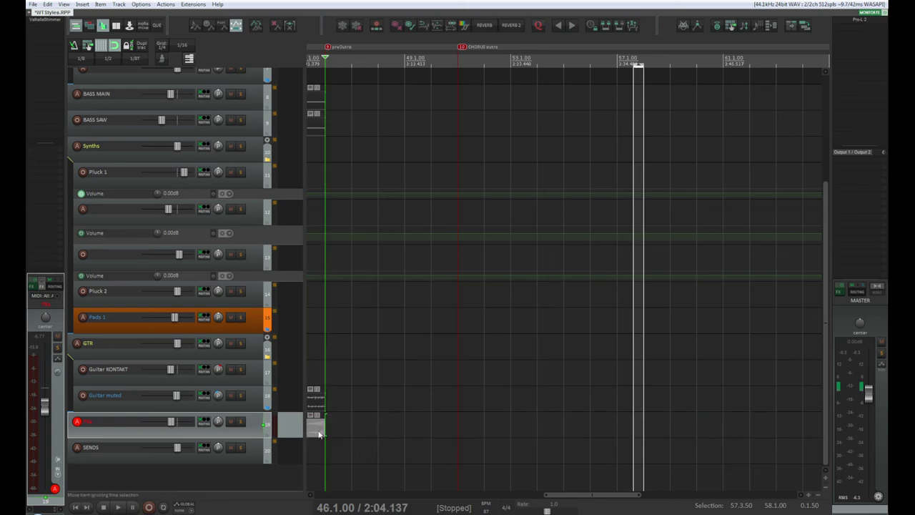
{"action": "left_click_drag", "start_coordinate": [319, 434], "coordinate": [440, 425]}
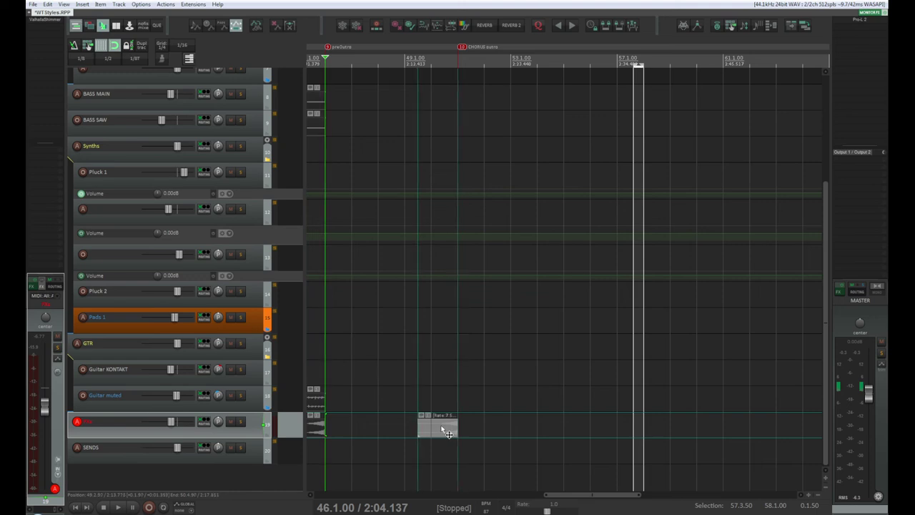
- Play the arrangement from 49.1.00 through the riser leading into the CHORUS outro
{"action": "key", "text": "space"}
{"action": "key", "text": "space"}
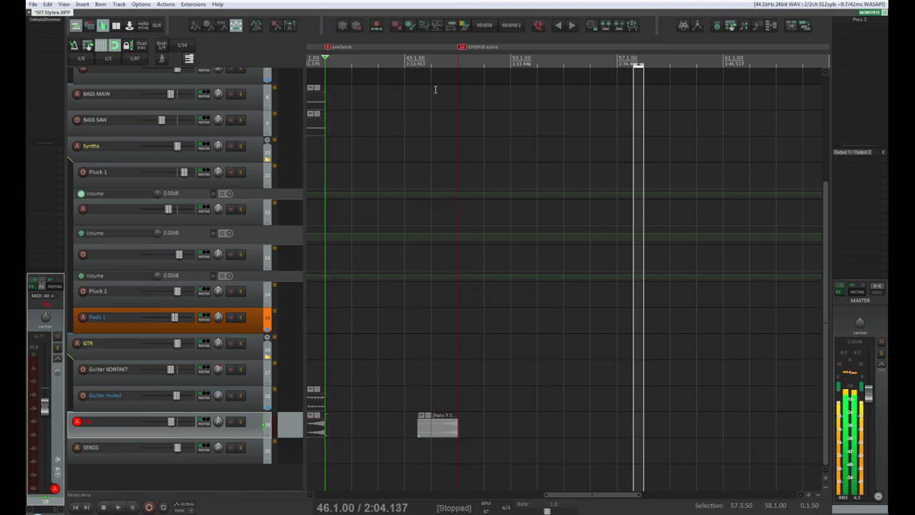
{"action": "left_click", "coordinate": [405, 59]}
{"action": "key", "text": "space"}
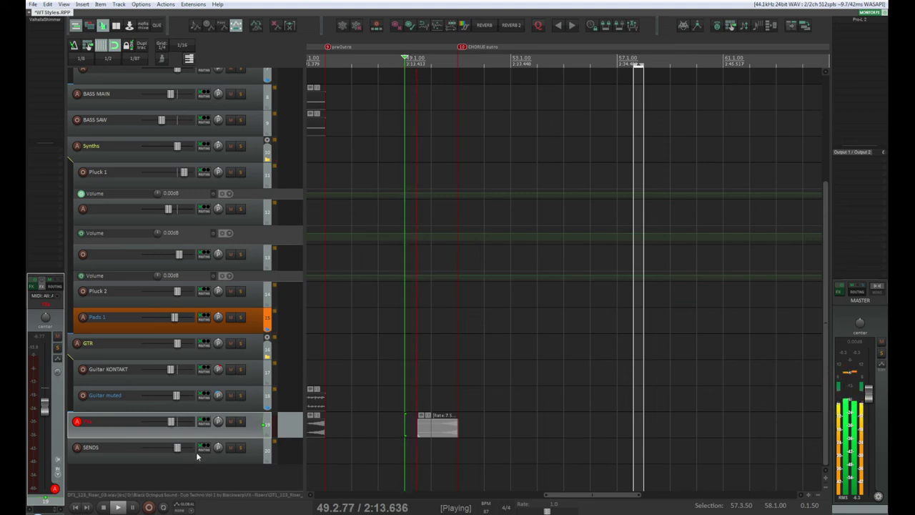
- Turn off solo on the DRM GROUP track and stop playback
{"action": "scroll", "coordinate": [825, 336], "scroll_direction": "up", "scroll_amount": 5}
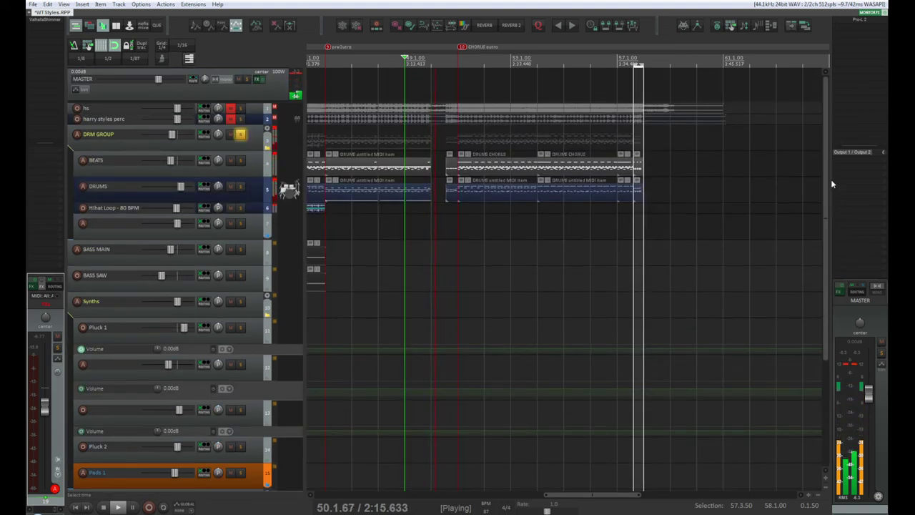
{"action": "left_click", "coordinate": [240, 136]}
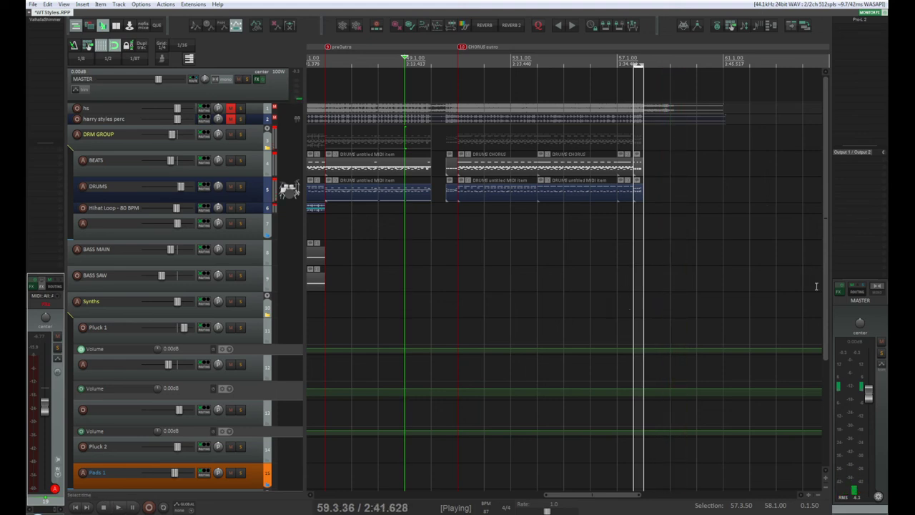
{"action": "key", "text": "space"}
- Copy the CHORUS outro riser on the FXs track so the new copy ends at 57.3.50, where the closing fill starts
{"action": "left_click_drag", "start_coordinate": [828, 296], "coordinate": [837, 392]}
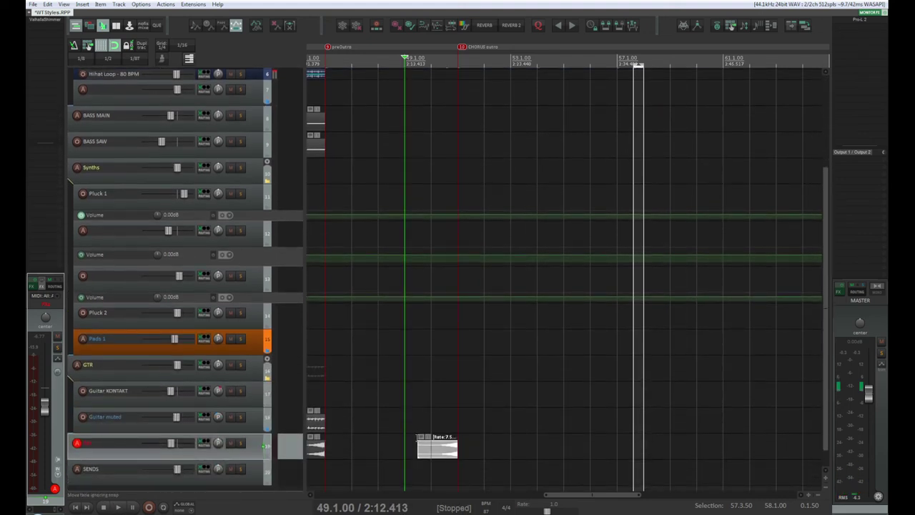
{"action": "left_click_drag", "start_coordinate": [429, 455], "coordinate": [633, 459]}
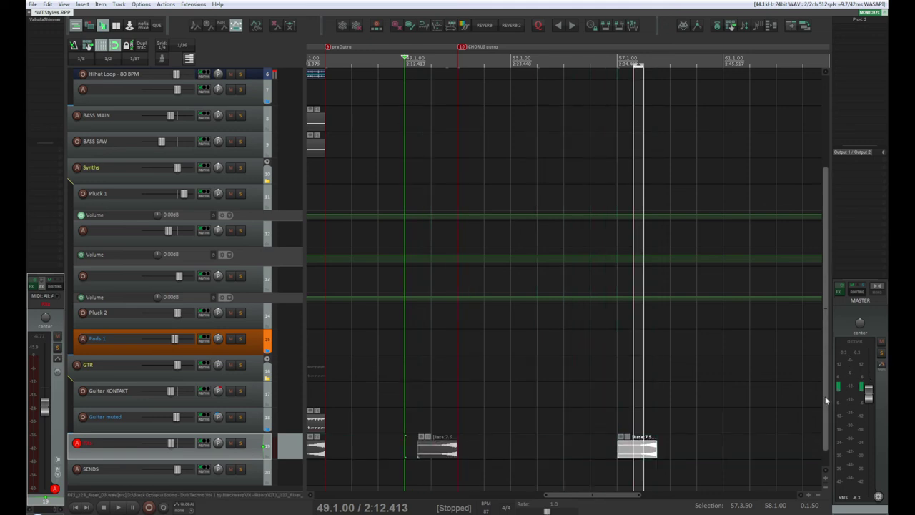
{"action": "left_click_drag", "start_coordinate": [827, 400], "coordinate": [848, 383]}
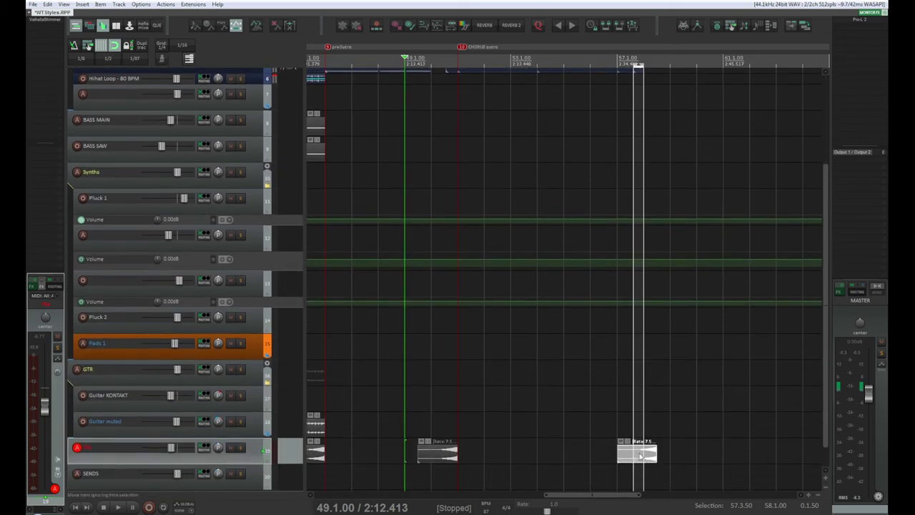
{"action": "left_click_drag", "start_coordinate": [639, 452], "coordinate": [613, 450]}
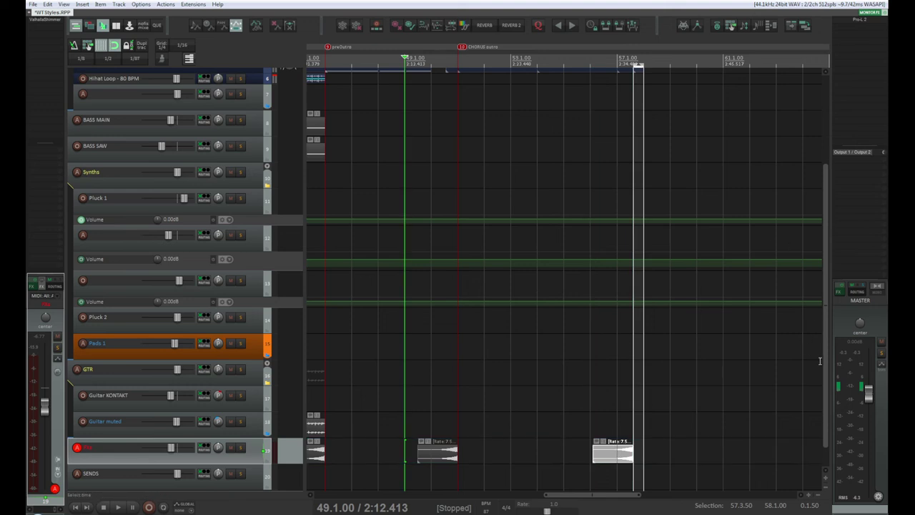
- Play the ending of the arrangement from 56.1.00 with the new riser
{"action": "scroll", "coordinate": [792, 243], "scroll_direction": "up", "scroll_amount": 5}
{"action": "left_click", "coordinate": [591, 61]}
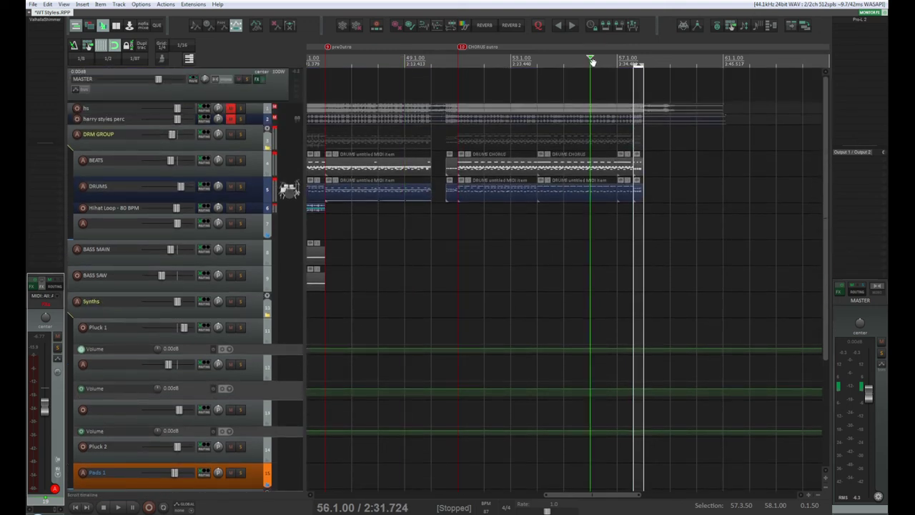
{"action": "key", "text": "space"}
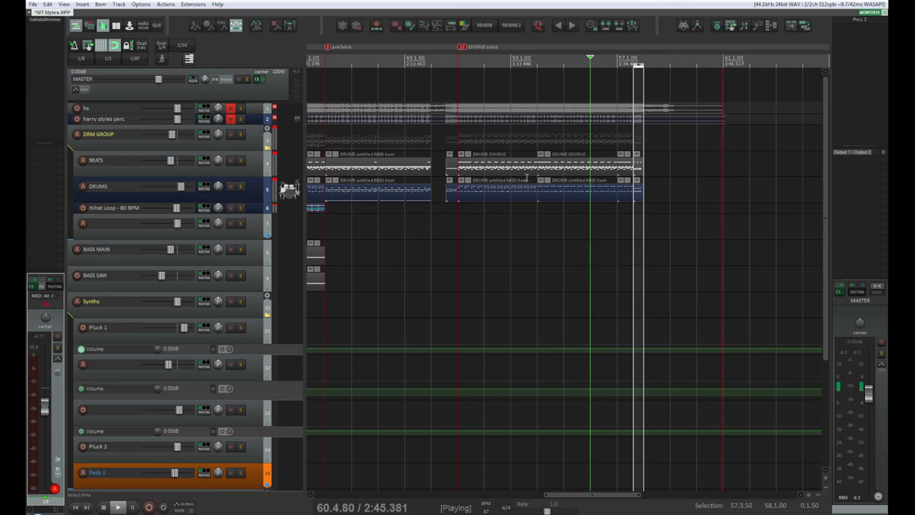
- Solo the BEATS track and play its closing fill from 57.1.00
{"action": "left_click", "coordinate": [250, 167]}
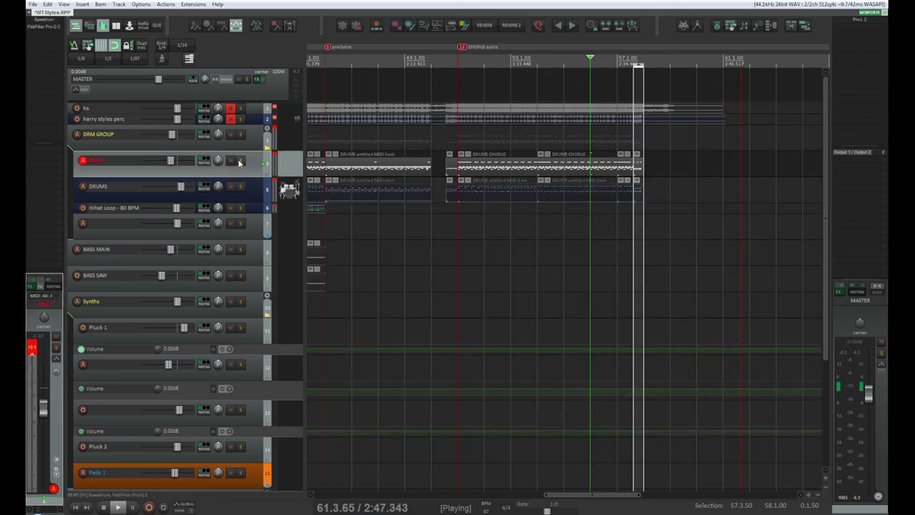
{"action": "left_click", "coordinate": [240, 160]}
{"action": "left_click", "coordinate": [617, 60]}
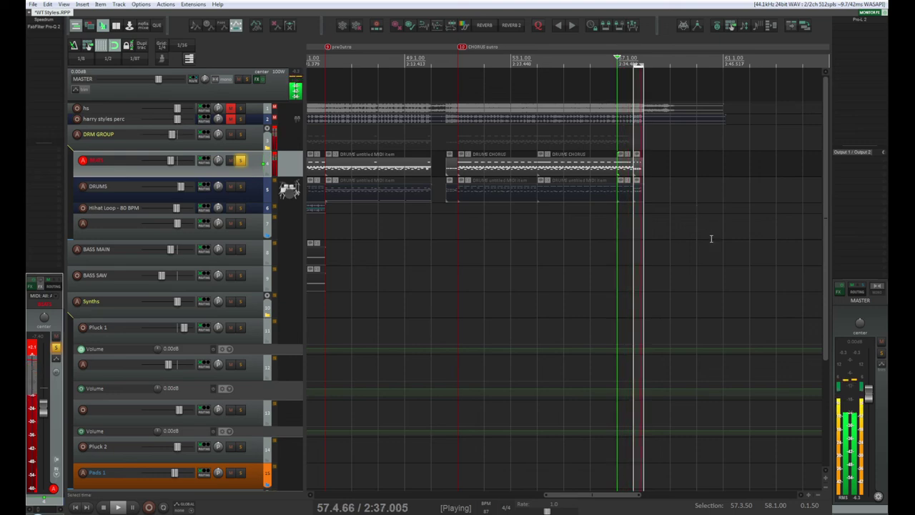
{"action": "key", "text": "space"}
- Delete the second and fourth C2 kick notes in the last BEATS MIDI item and replay the fill from its start
{"action": "double_click", "coordinate": [640, 170]}
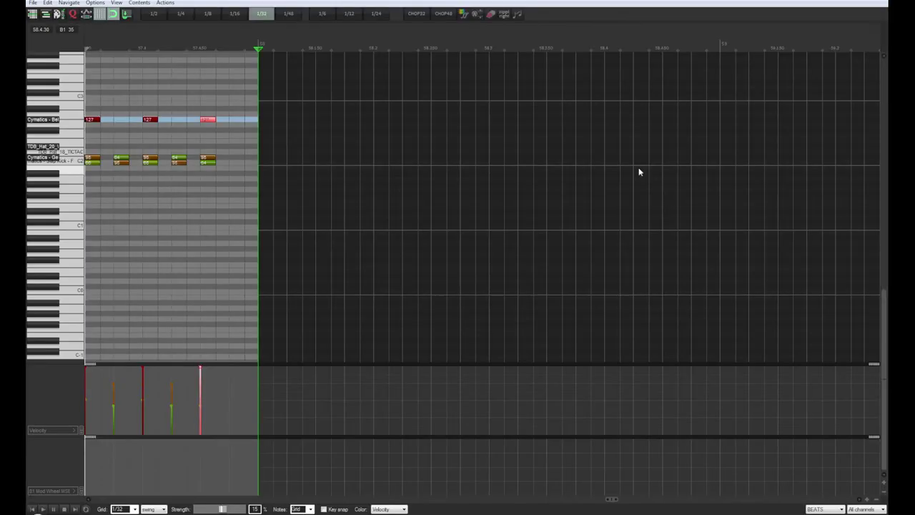
{"action": "left_click", "coordinate": [94, 159]}
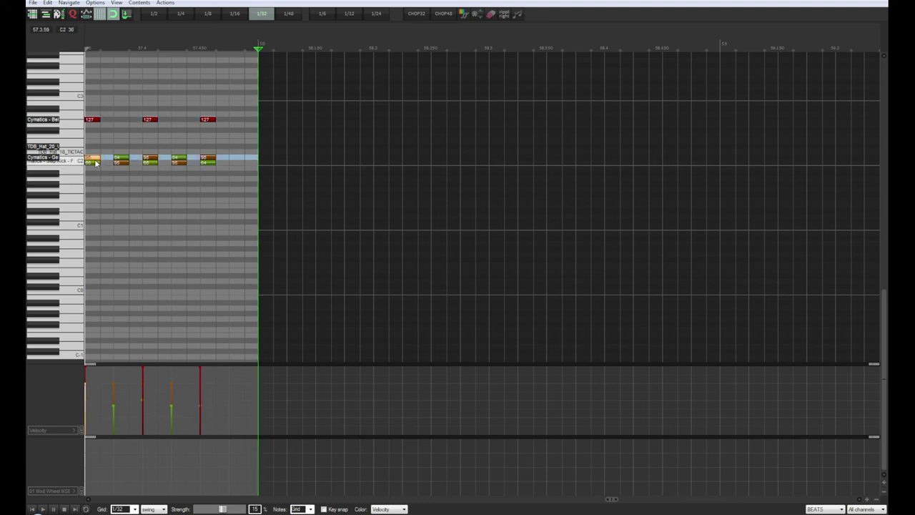
{"action": "left_click", "coordinate": [95, 163]}
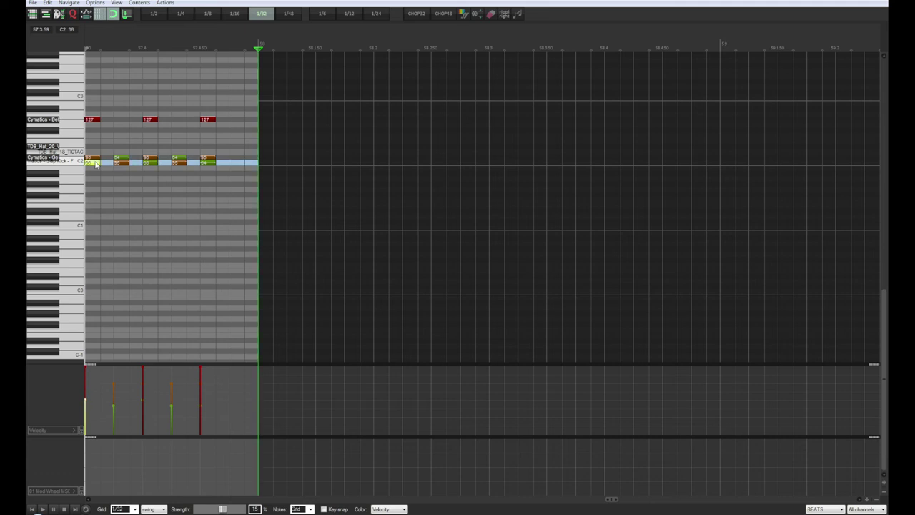
{"action": "left_click", "coordinate": [121, 164]}
{"action": "left_click", "coordinate": [178, 164]}
{"action": "key", "text": "Delete"}
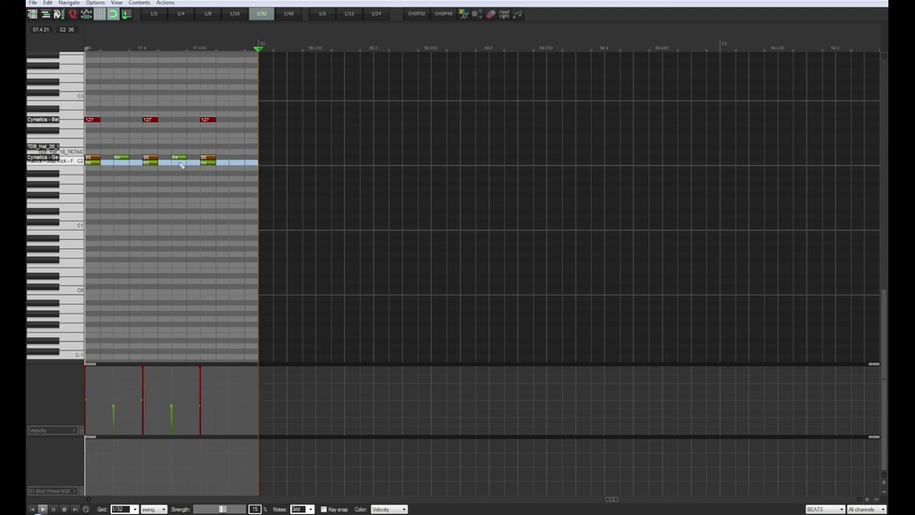
{"action": "left_click", "coordinate": [34, 509]}
{"action": "key", "text": "space"}
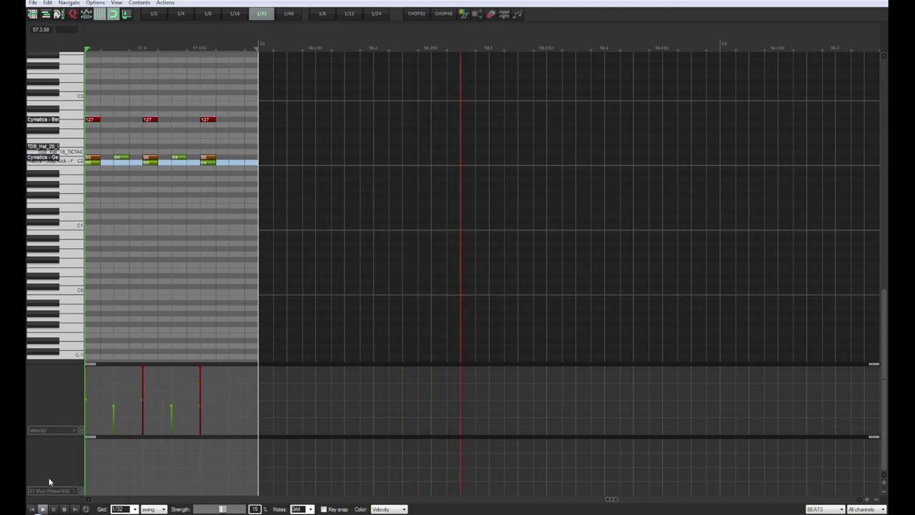
- Lower the velocity of the three G#2 notes to under a third of full, replay the fill, close the editor and unsolo BEATS
{"action": "left_click_drag", "start_coordinate": [223, 107], "coordinate": [92, 127]}
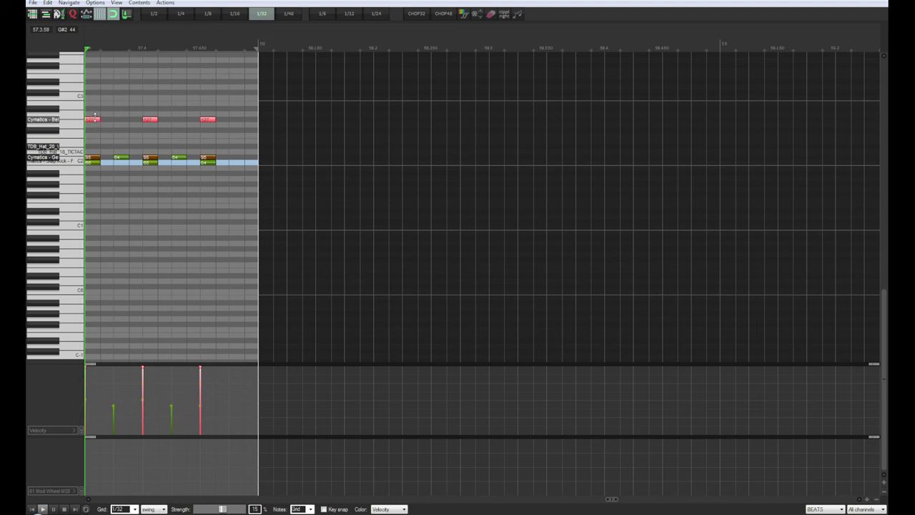
{"action": "left_click_drag", "start_coordinate": [94, 123], "coordinate": [106, 161]}
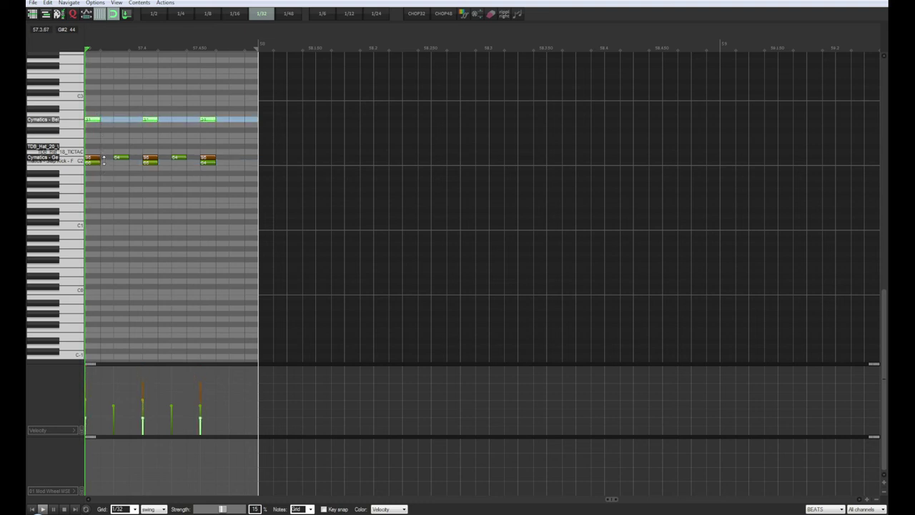
{"action": "left_click", "coordinate": [42, 509]}
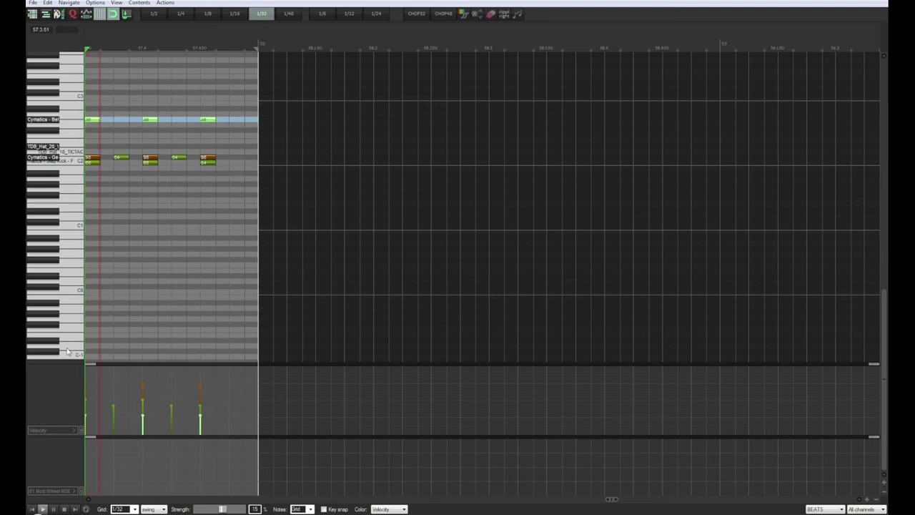
{"action": "key", "text": "Escape"}
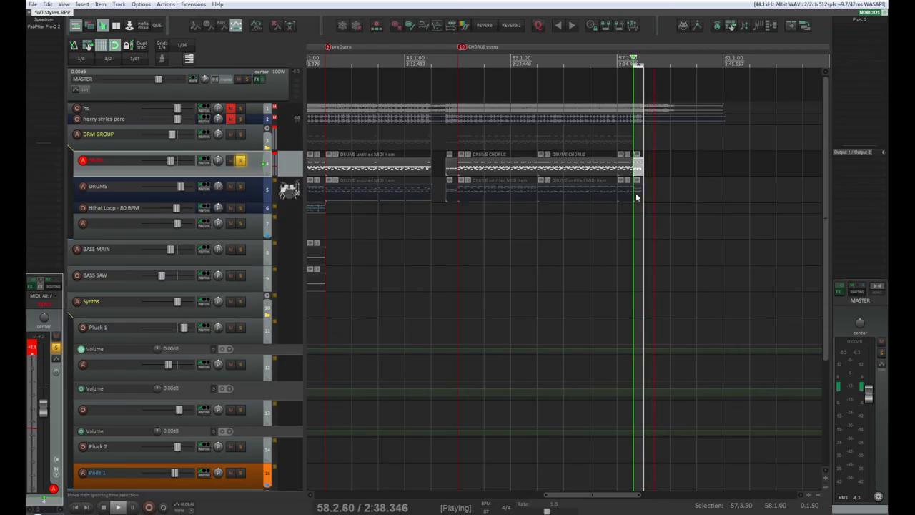
{"action": "left_click", "coordinate": [241, 161]}
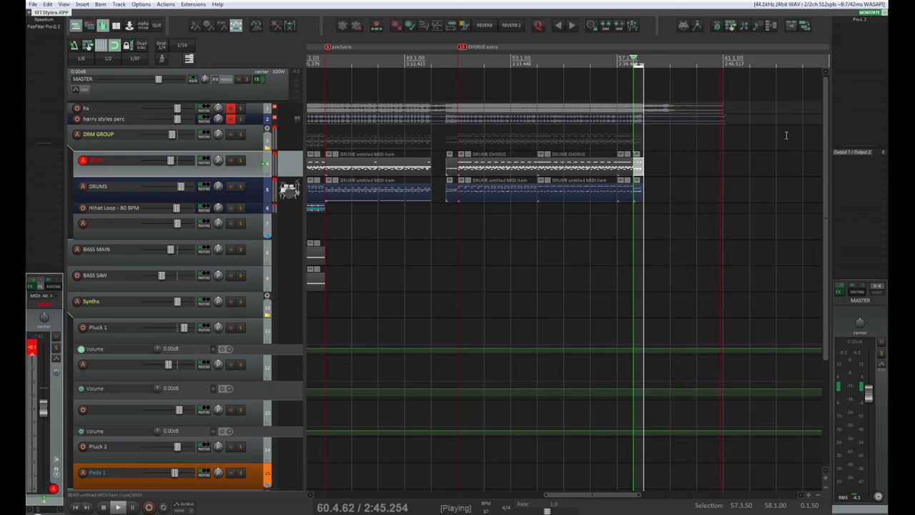
{"action": "scroll", "coordinate": [680, 180], "scroll_direction": "down", "scroll_amount": 5}
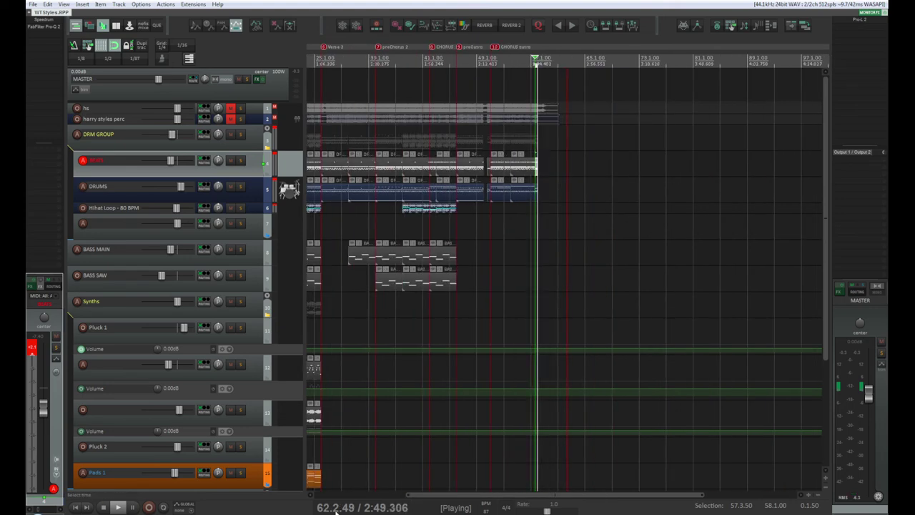
{"action": "left_click", "coordinate": [358, 495]}
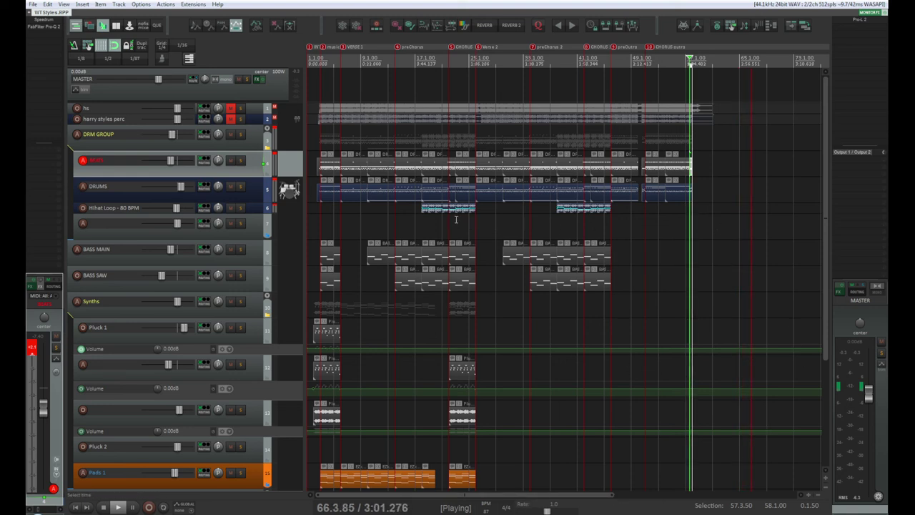
{"action": "left_click", "coordinate": [239, 208]}
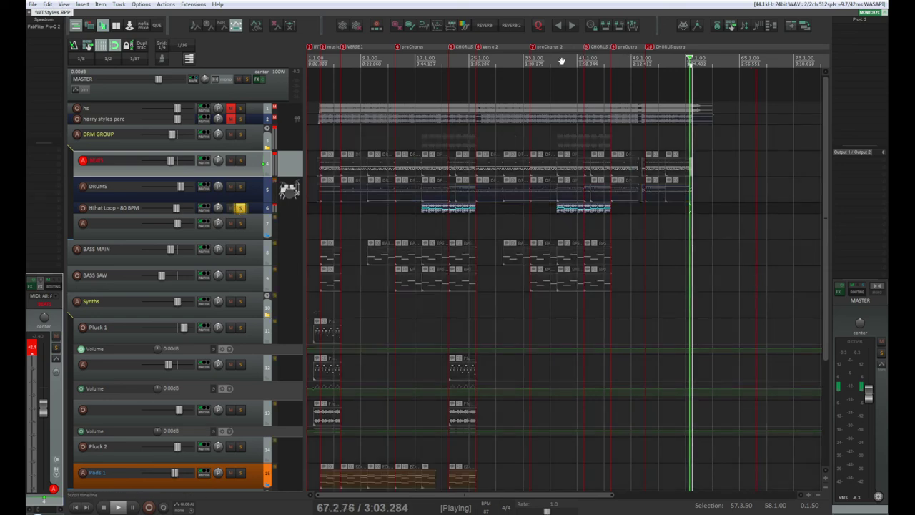
{"action": "scroll", "coordinate": [564, 83], "scroll_direction": "up", "scroll_amount": 4}
{"action": "scroll", "coordinate": [569, 92], "scroll_direction": "down", "scroll_amount": 4}
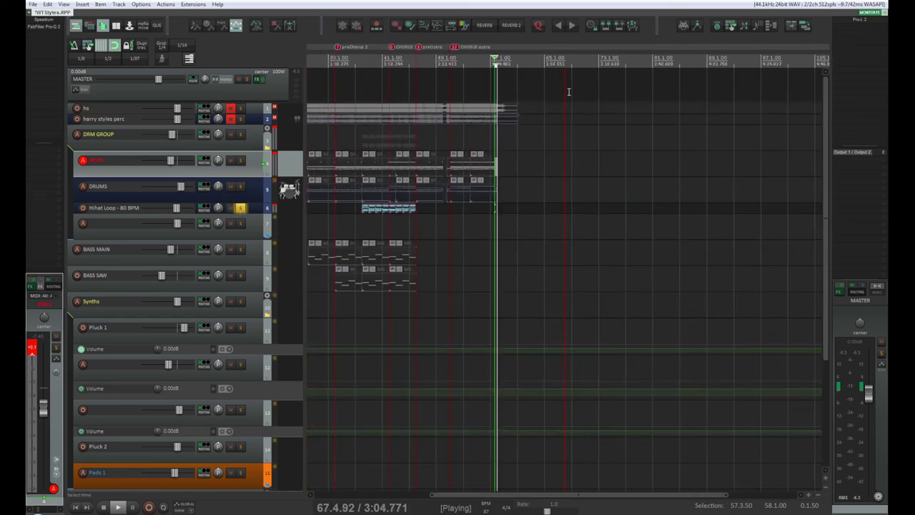
{"action": "left_click", "coordinate": [240, 208]}
- Solo the DRM GROUP track and play the arrangement from 37.1.00
{"action": "left_click", "coordinate": [240, 135]}
{"action": "key", "text": "space"}
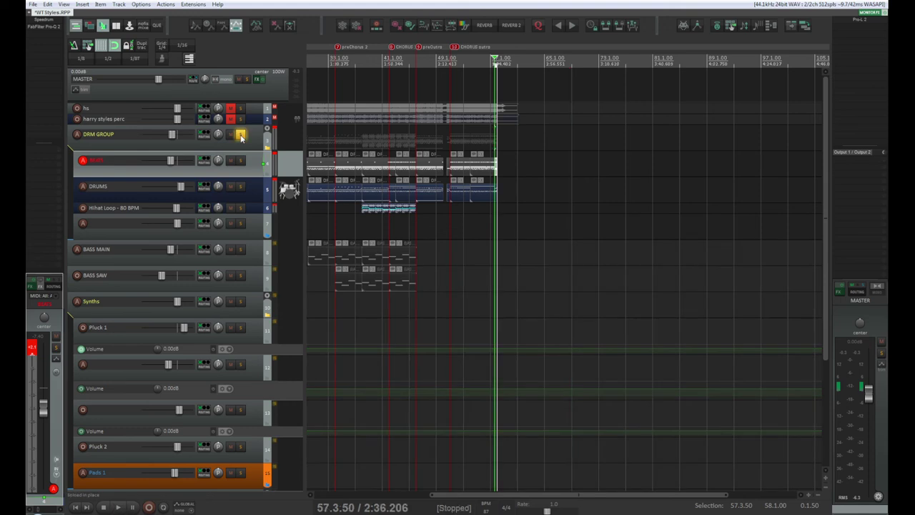
{"action": "key", "text": "space"}
{"action": "key", "text": "space"}
{"action": "left_click", "coordinate": [360, 62]}
{"action": "key", "text": "space"}
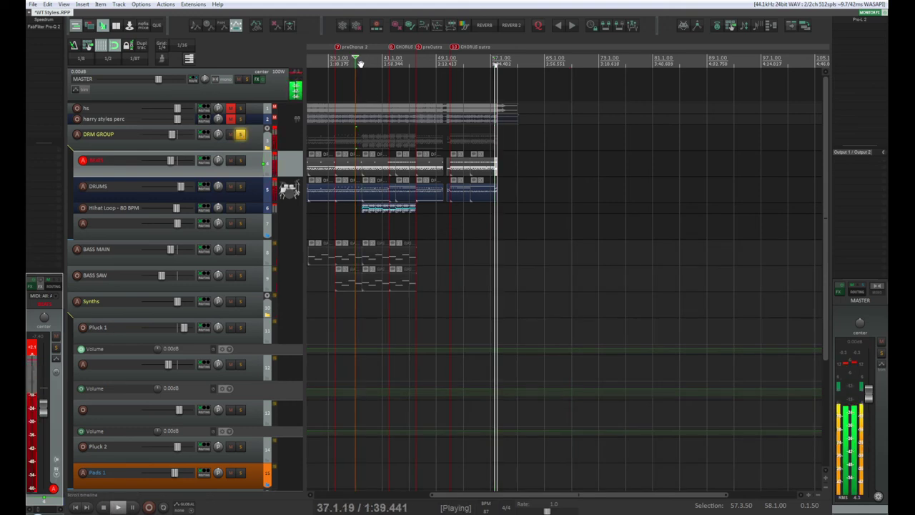
- Solo the Hihat Loop - 80 BPM track and increase its height so its audio items are clearly readable
{"action": "left_click", "coordinate": [241, 208]}
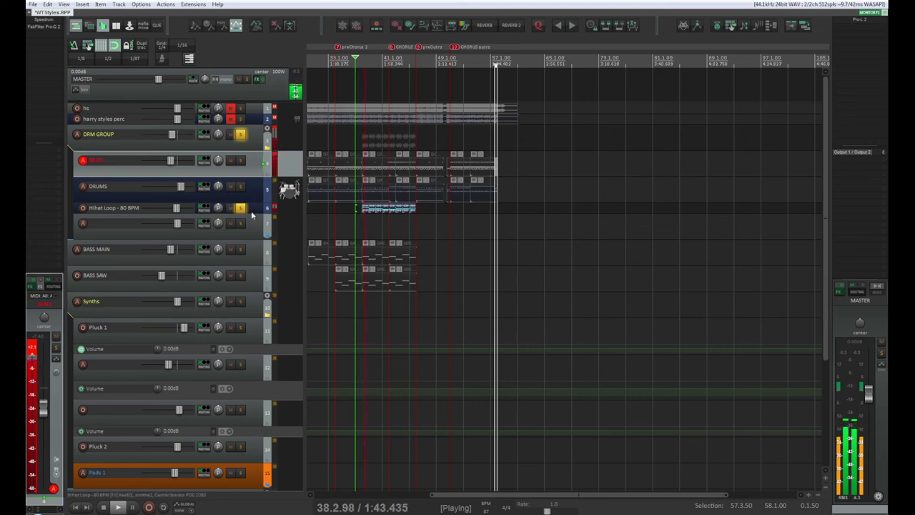
{"action": "left_click_drag", "start_coordinate": [258, 216], "coordinate": [258, 256]}
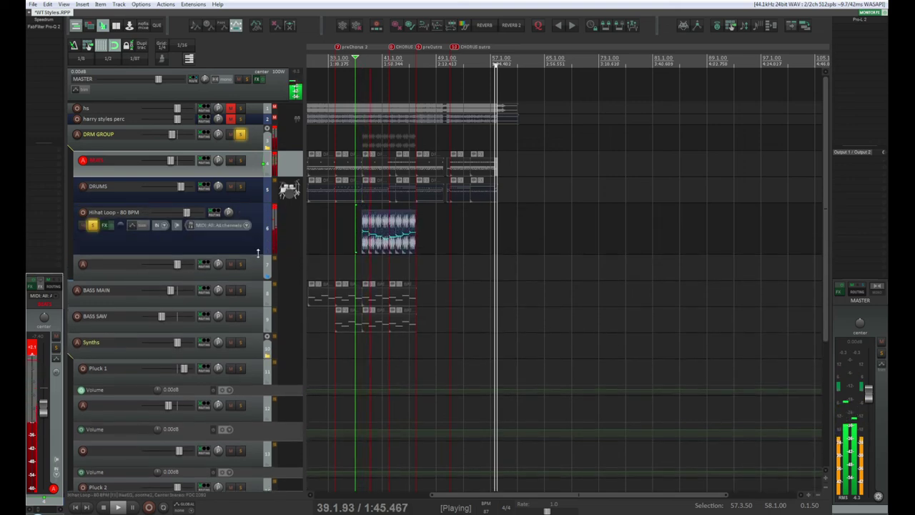
{"action": "scroll", "coordinate": [503, 487], "scroll_direction": "up", "scroll_amount": 3}
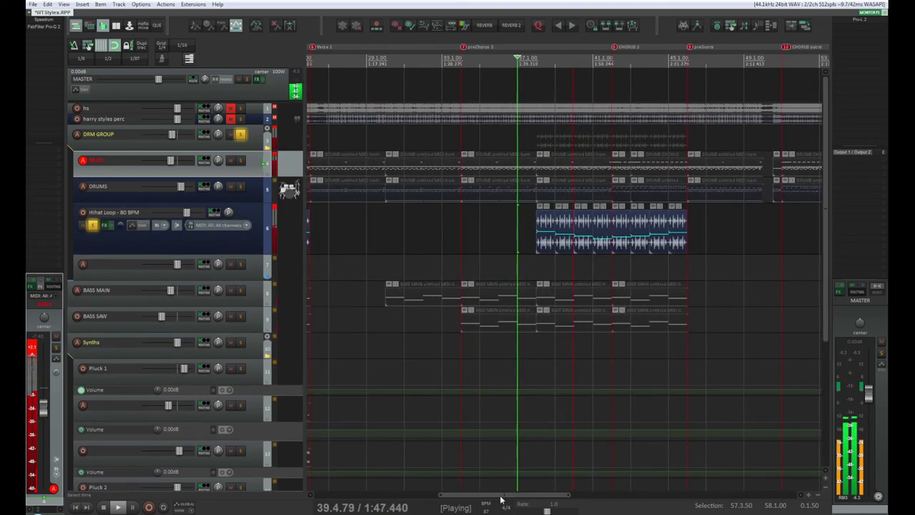
{"action": "left_click_drag", "start_coordinate": [501, 496], "coordinate": [557, 504]}
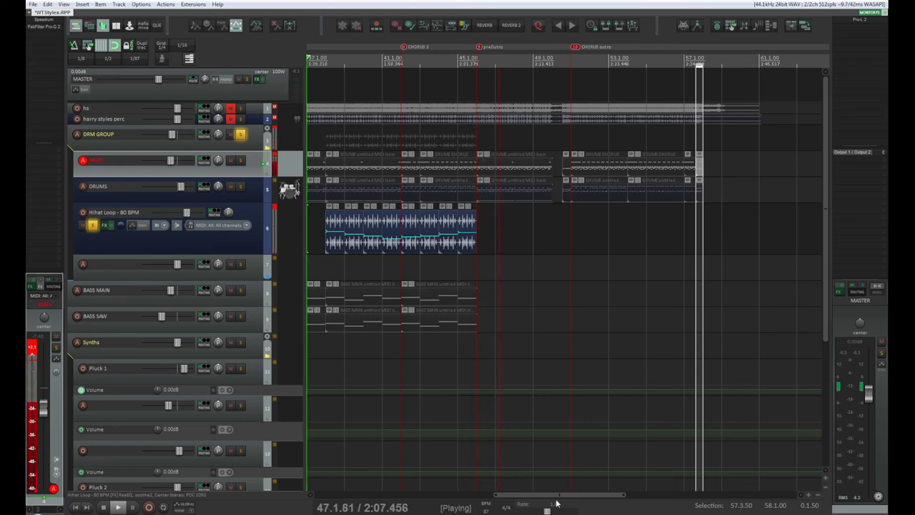
- Copy the four Hihat Loop items from the CHORUS 2 section to the CHORUS outro marker, and place another four-item copy directly after them
{"action": "left_click_drag", "start_coordinate": [506, 211], "coordinate": [409, 250]}
{"action": "left_click", "coordinate": [429, 245]}
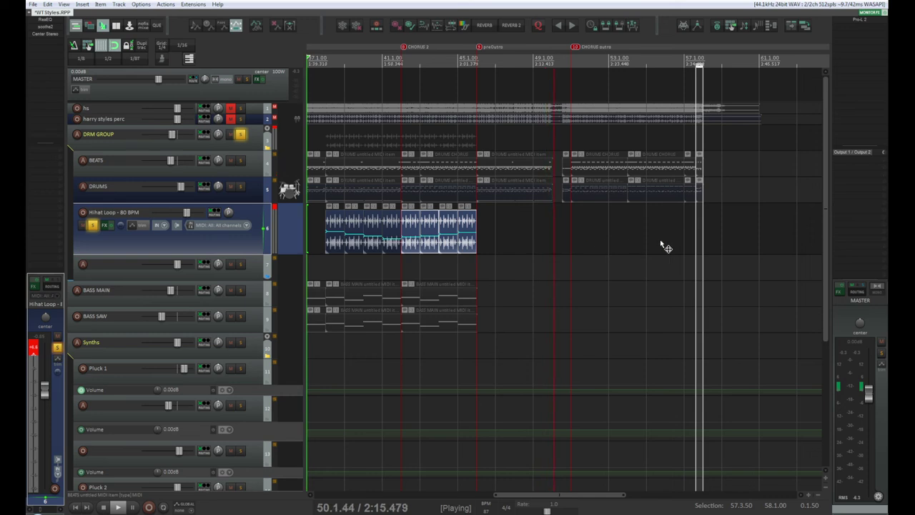
{"action": "key", "text": "super"}
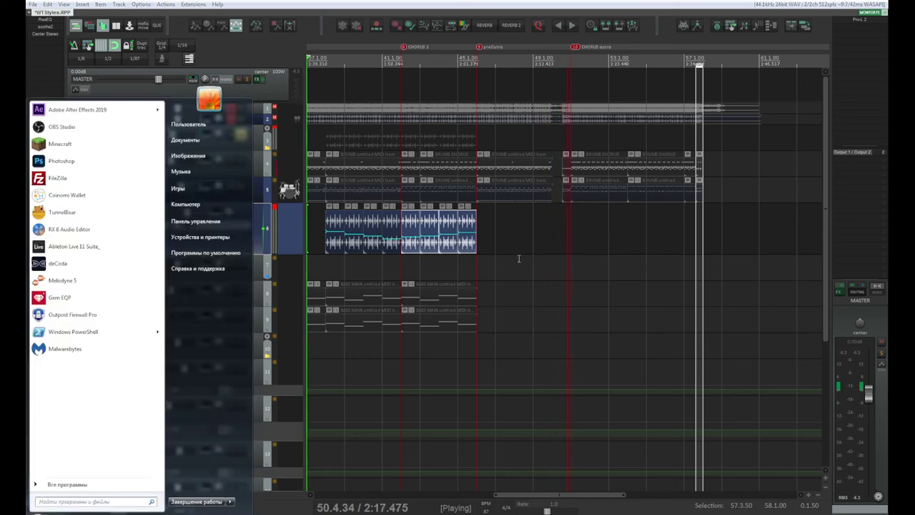
{"action": "key", "text": "Escape"}
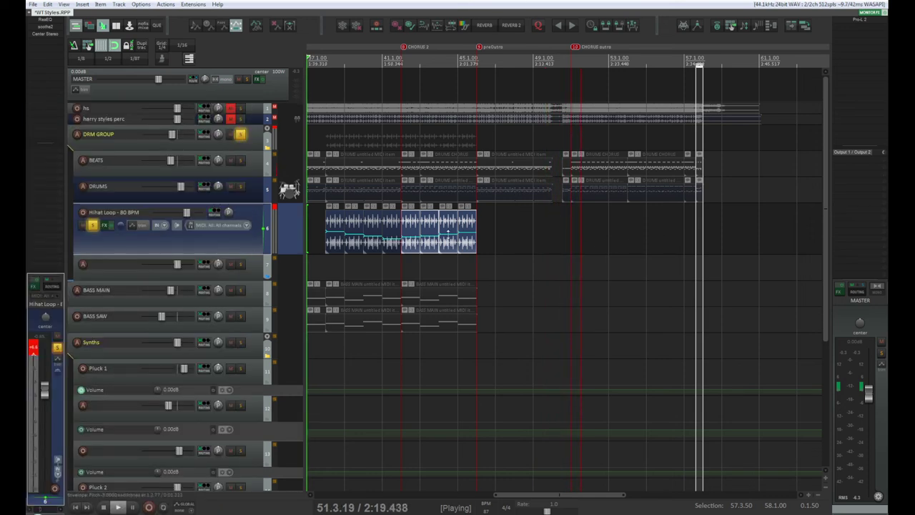
{"action": "left_click_drag", "start_coordinate": [419, 251], "coordinate": [584, 239]}
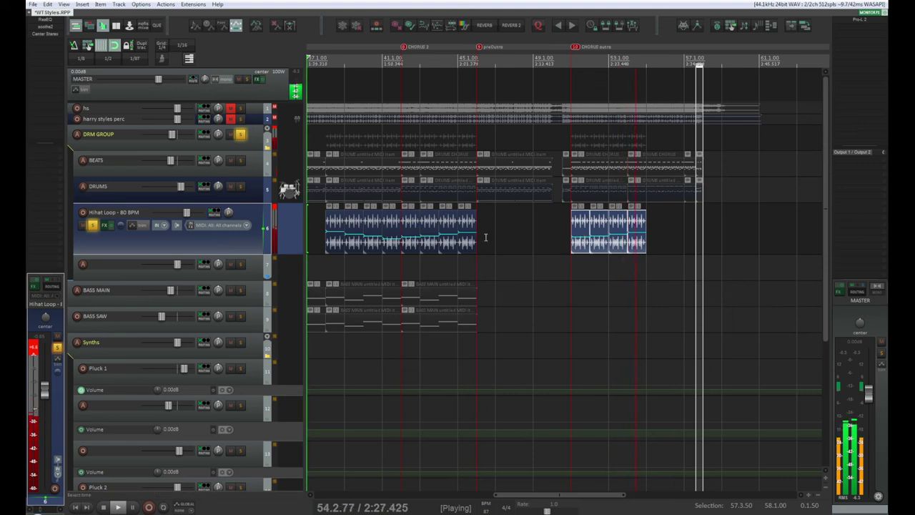
{"action": "left_click_drag", "start_coordinate": [316, 230], "coordinate": [657, 242]}
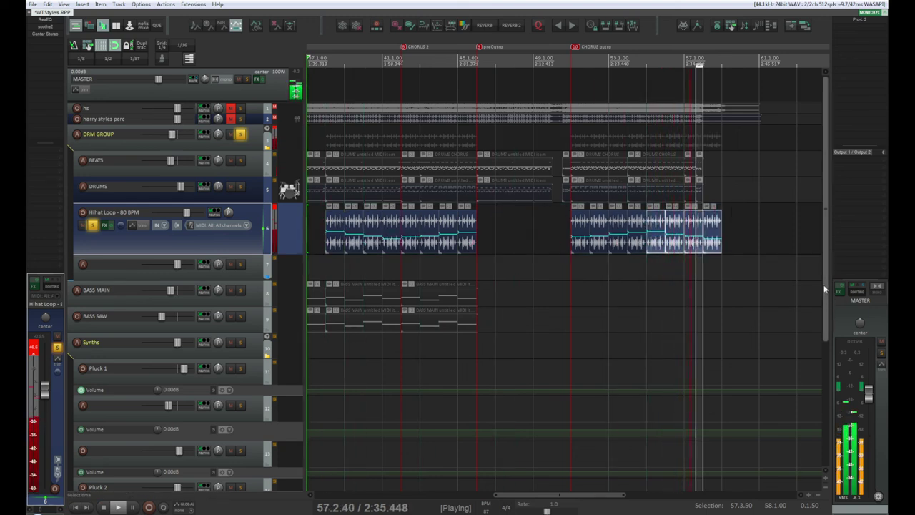
- Unsolo DRM GROUP and the Hihat Loop - 80 BPM track, collapse the hi-hat track's height, and stop the full-mix playback
{"action": "mouse_move", "coordinate": [828, 290]}
{"action": "left_mouse_down"}
{"action": "mouse_move", "coordinate": [832, 402]}
{"action": "mouse_move", "coordinate": [824, 288]}
{"action": "left_mouse_up"}
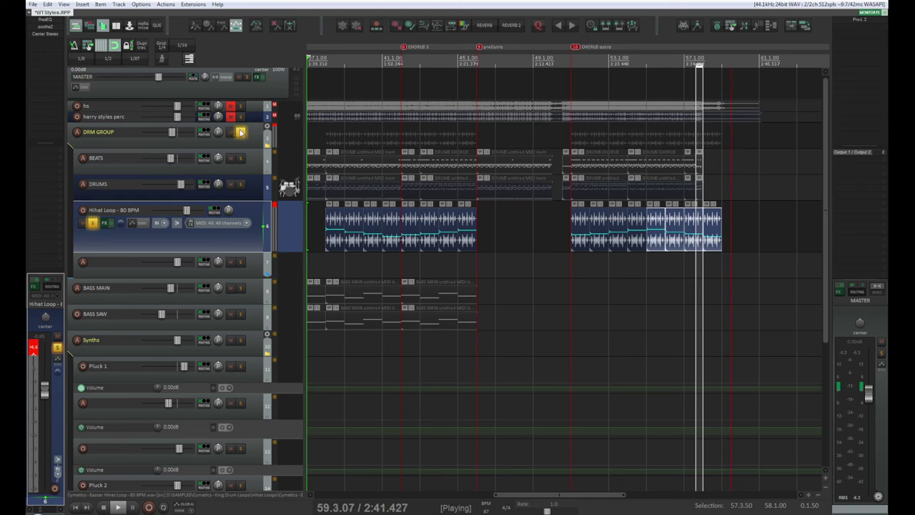
{"action": "left_click", "coordinate": [240, 131]}
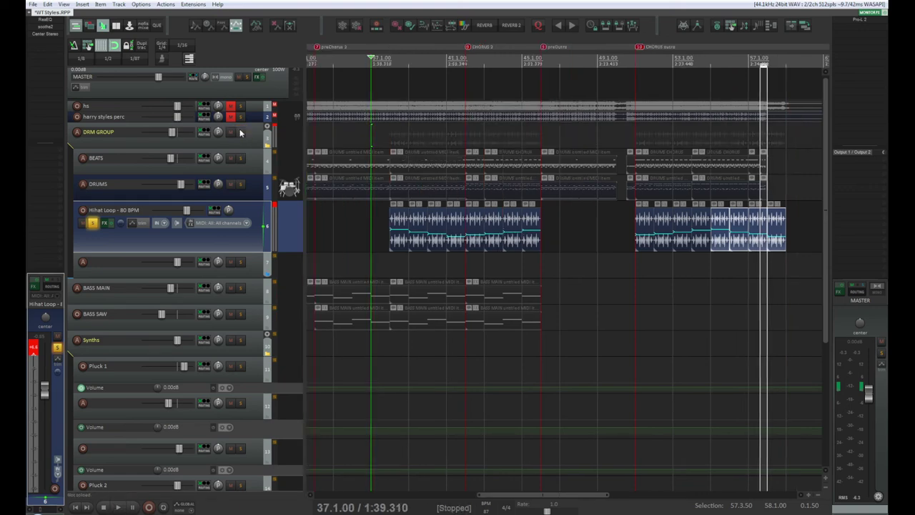
{"action": "scroll", "coordinate": [409, 281], "scroll_direction": "down", "scroll_amount": 2}
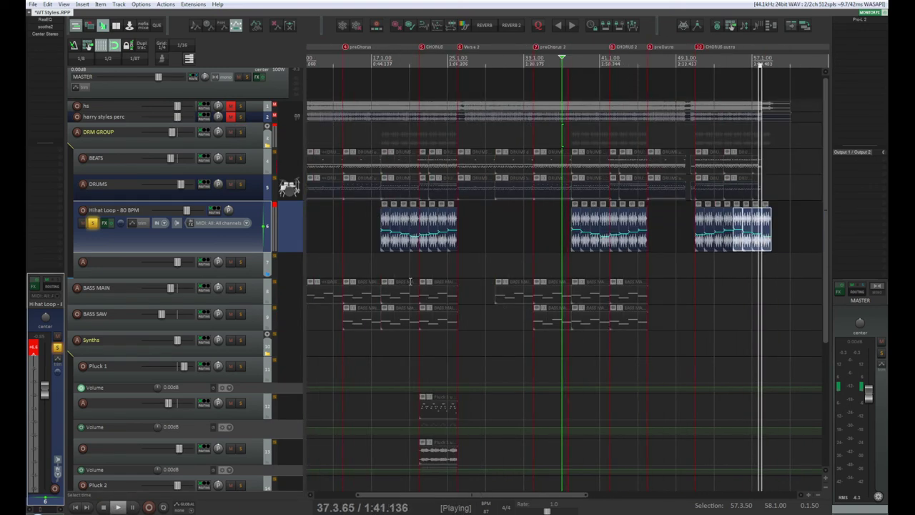
{"action": "left_click", "coordinate": [93, 222]}
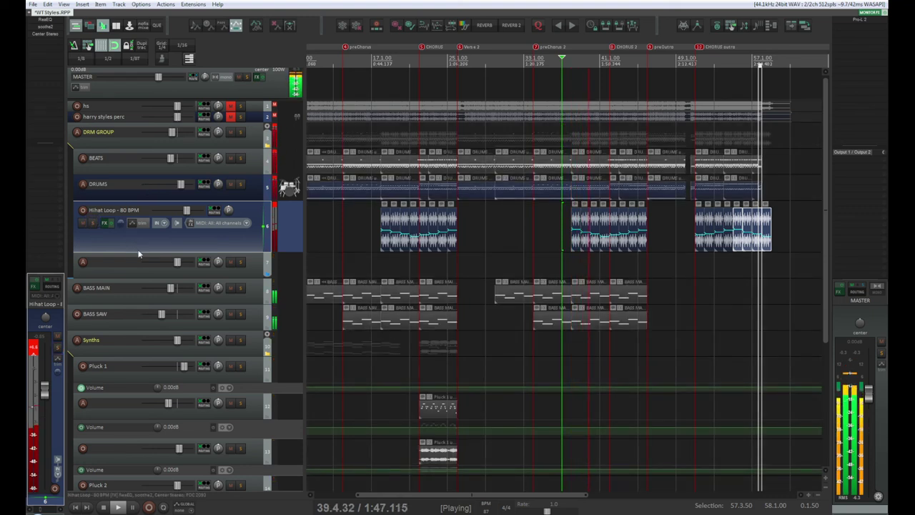
{"action": "left_click_drag", "start_coordinate": [140, 252], "coordinate": [144, 207]}
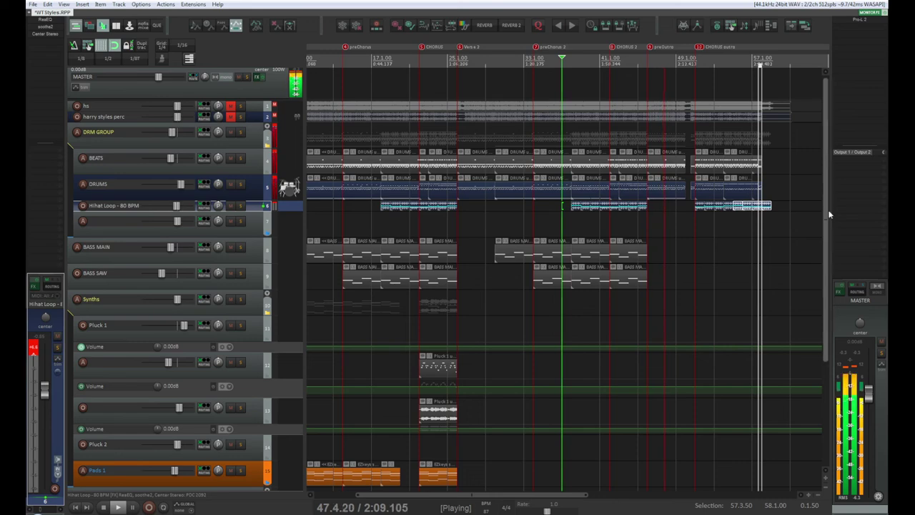
{"action": "left_click_drag", "start_coordinate": [829, 207], "coordinate": [840, 182]}
{"action": "key", "text": "space"}
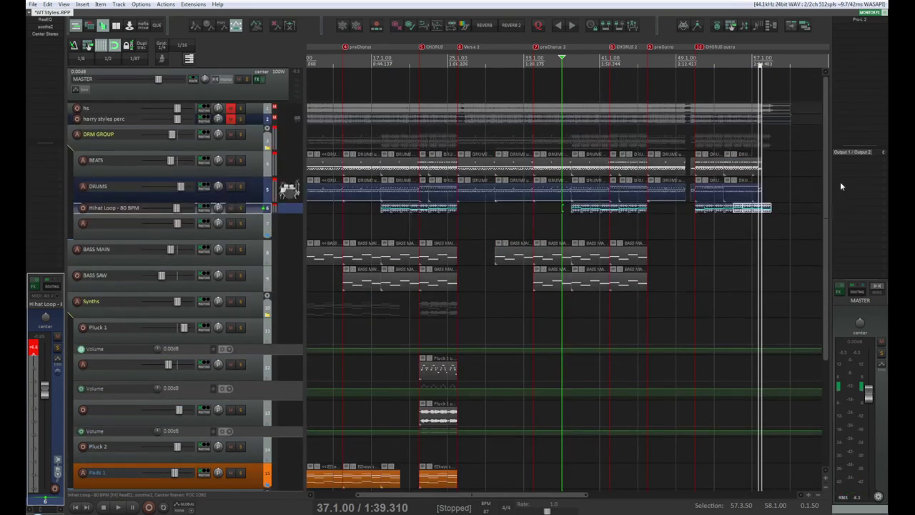
- Copy the BASS MAIN item from CHORUS 2 to the start of the preOutro section and play the arrangement
{"action": "left_click", "coordinate": [630, 259]}
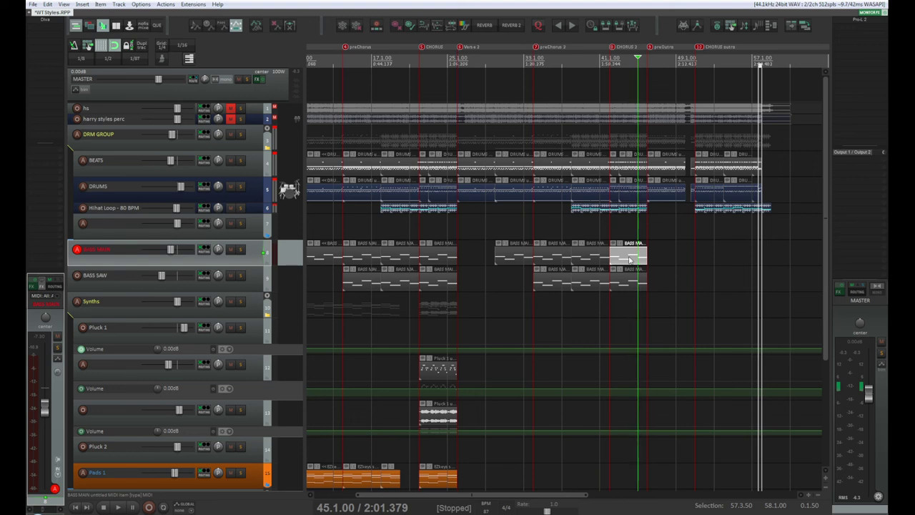
{"action": "left_click_drag", "start_coordinate": [632, 260], "coordinate": [706, 259]}
{"action": "scroll", "coordinate": [725, 285], "scroll_direction": "up", "scroll_amount": 1}
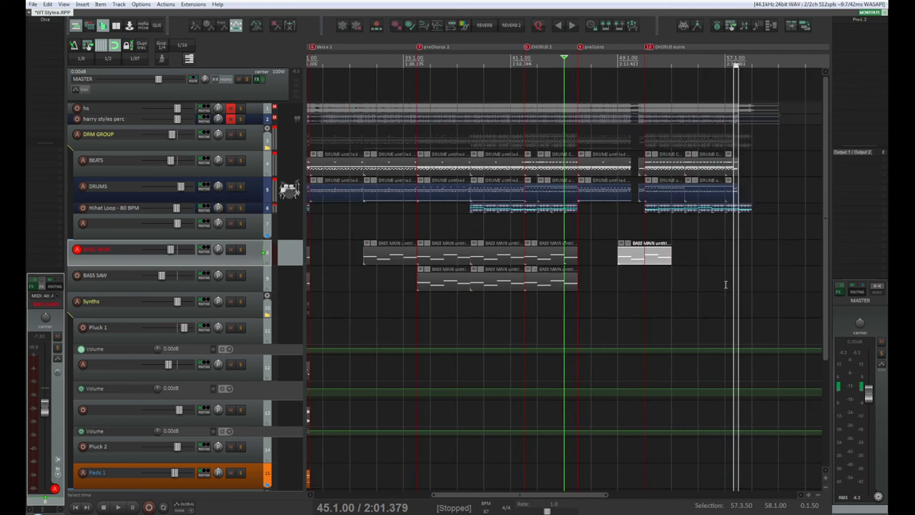
{"action": "scroll", "coordinate": [725, 285], "scroll_direction": "up", "scroll_amount": 1}
{"action": "left_click_drag", "start_coordinate": [672, 257], "coordinate": [640, 262]}
{"action": "scroll", "coordinate": [659, 265], "scroll_direction": "up", "scroll_amount": 2}
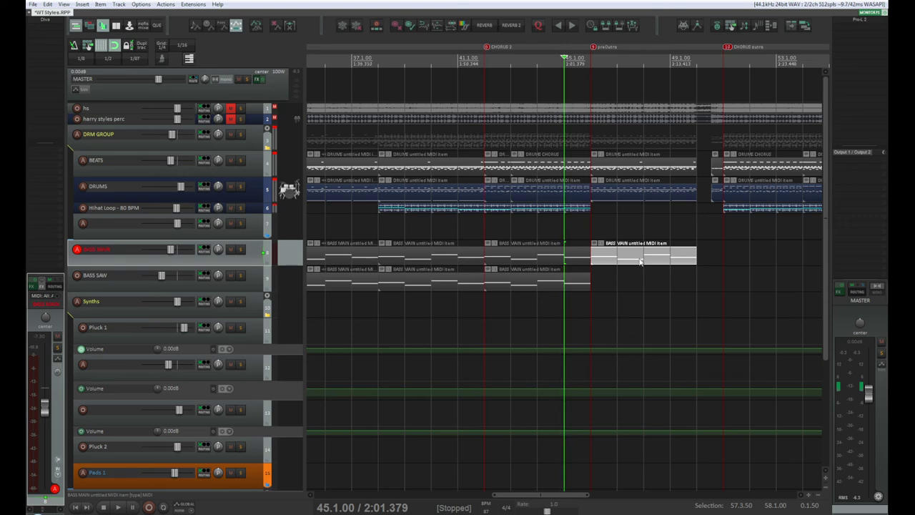
{"action": "scroll", "coordinate": [700, 318], "scroll_direction": "down", "scroll_amount": 5}
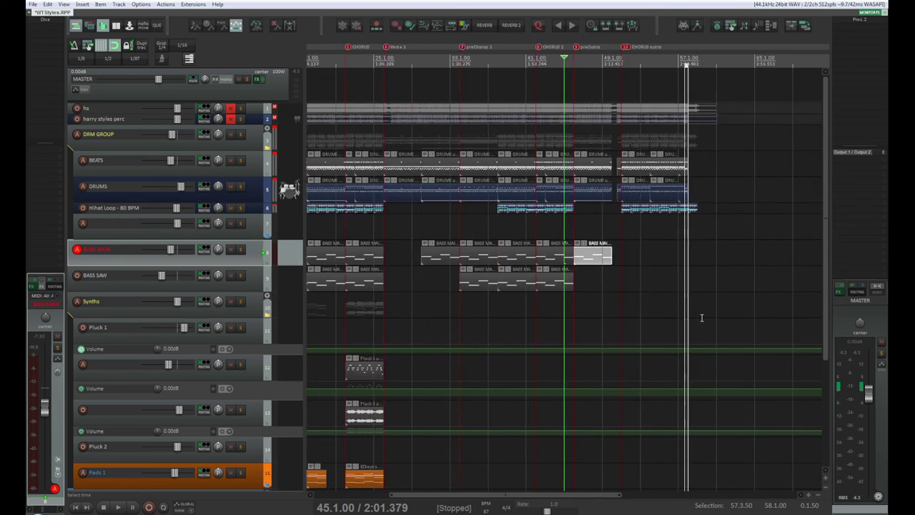
{"action": "scroll", "coordinate": [702, 317], "scroll_direction": "up", "scroll_amount": 1}
{"action": "scroll", "coordinate": [701, 318], "scroll_direction": "up", "scroll_amount": 1}
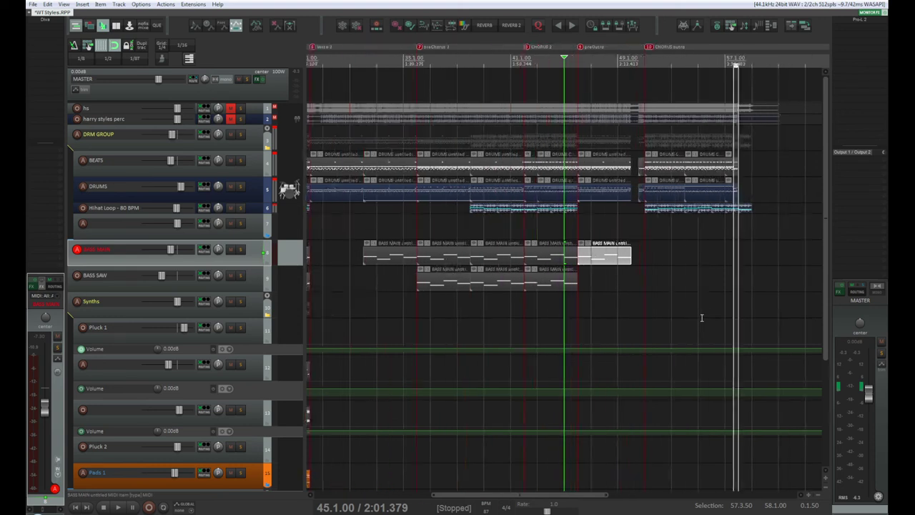
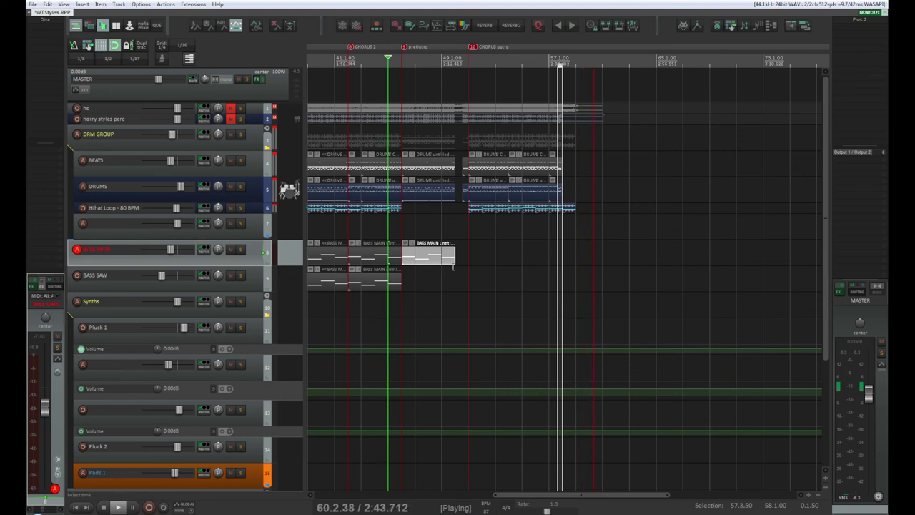
{"action": "key", "text": "space"}
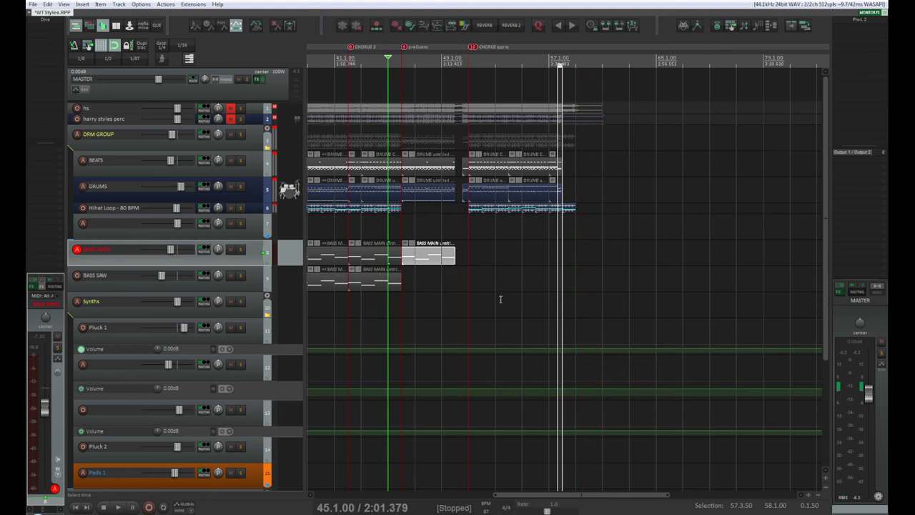
- Copy the four-bar bass items on the BASS MAIN and BASS SAW tracks to the CHORUS outro marker
{"action": "left_click_drag", "start_coordinate": [425, 263], "coordinate": [473, 279]}
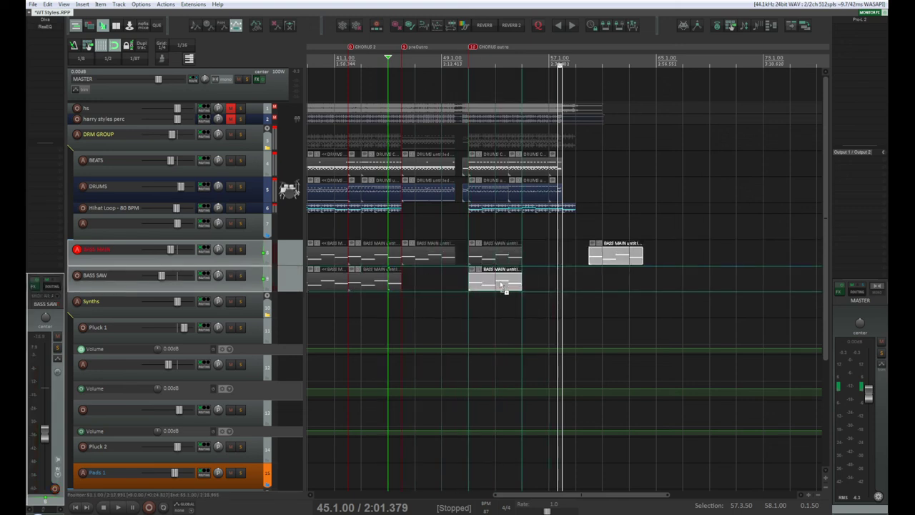
{"action": "key", "text": "ctrl+z"}
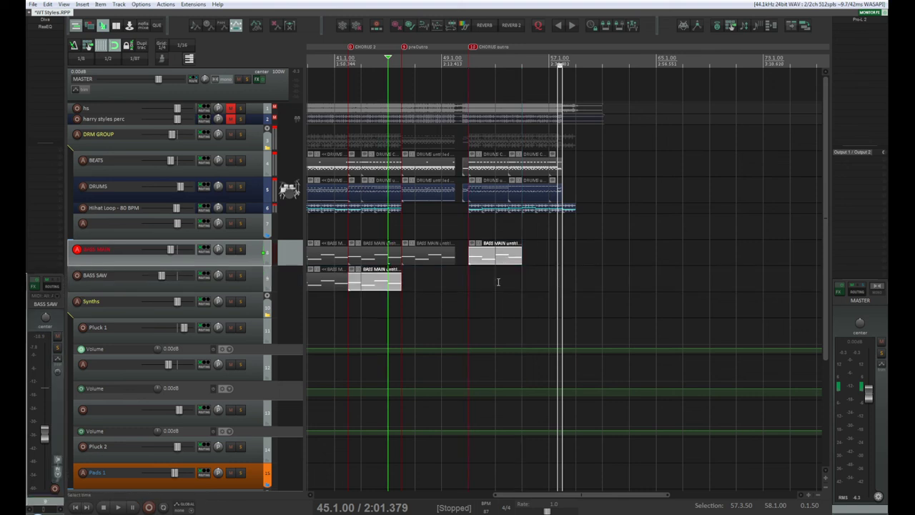
{"action": "left_click", "coordinate": [383, 286]}
{"action": "left_click_drag", "start_coordinate": [383, 286], "coordinate": [500, 293]}
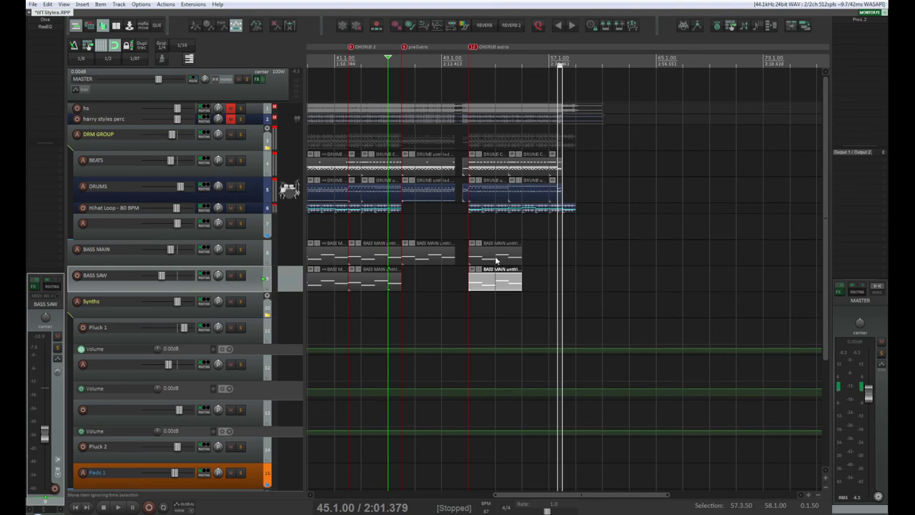
- Place a second copy of the CHORUS outro bass item directly after the first on both BASS MAIN and BASS SAW
{"action": "left_click", "coordinate": [496, 261]}
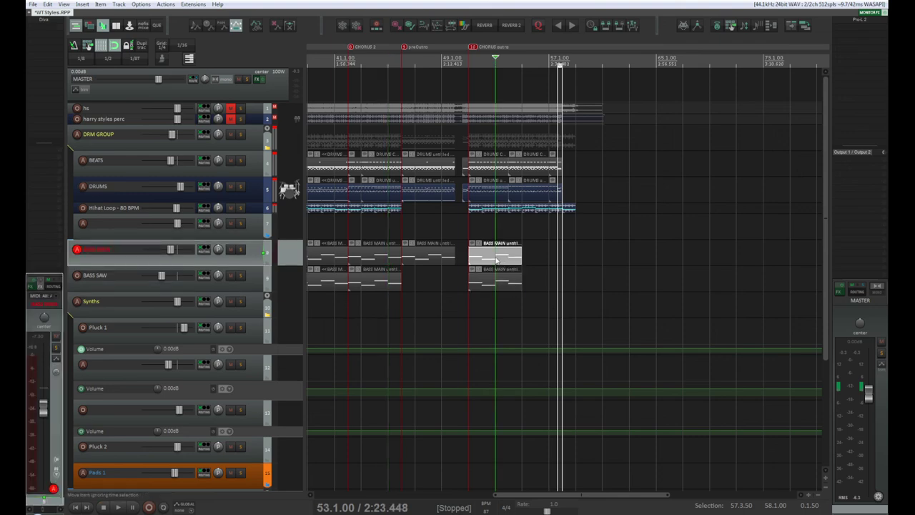
{"action": "scroll", "coordinate": [607, 341], "scroll_direction": "up", "scroll_amount": 5}
{"action": "scroll", "coordinate": [679, 383], "scroll_direction": "down", "scroll_amount": 3}
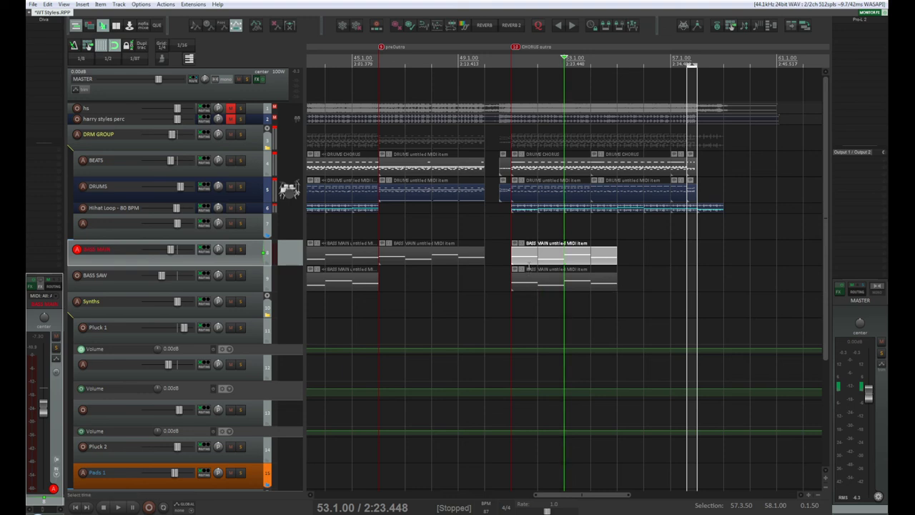
{"action": "key", "text": "ctrl+d"}
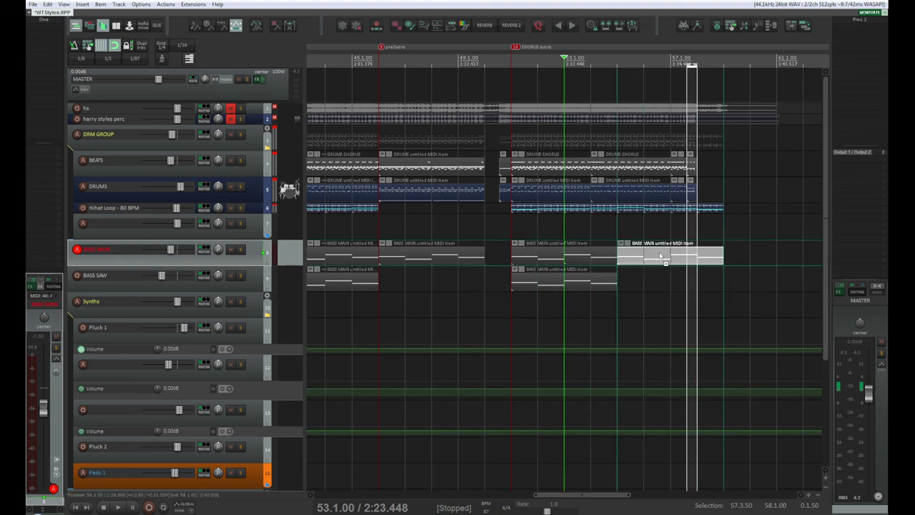
{"action": "left_click_drag", "start_coordinate": [604, 291], "coordinate": [654, 272]}
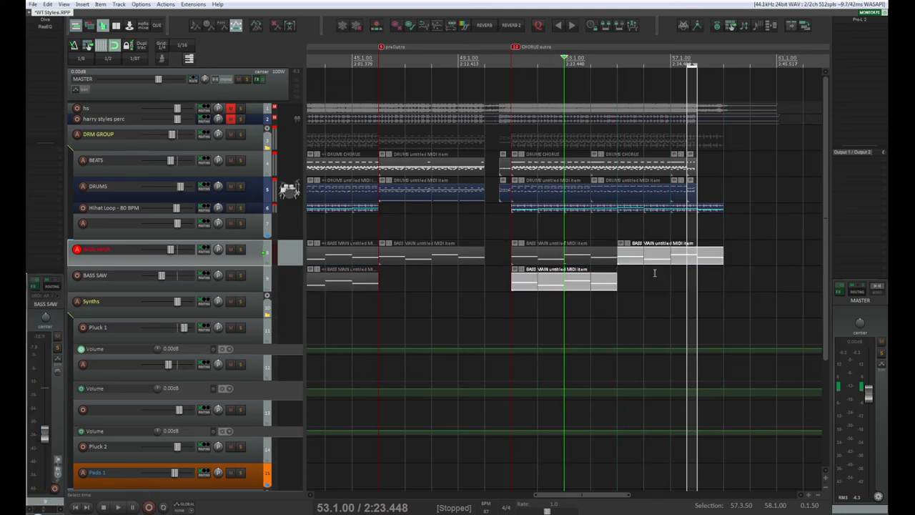
{"action": "left_click_drag", "start_coordinate": [591, 284], "coordinate": [699, 287]}
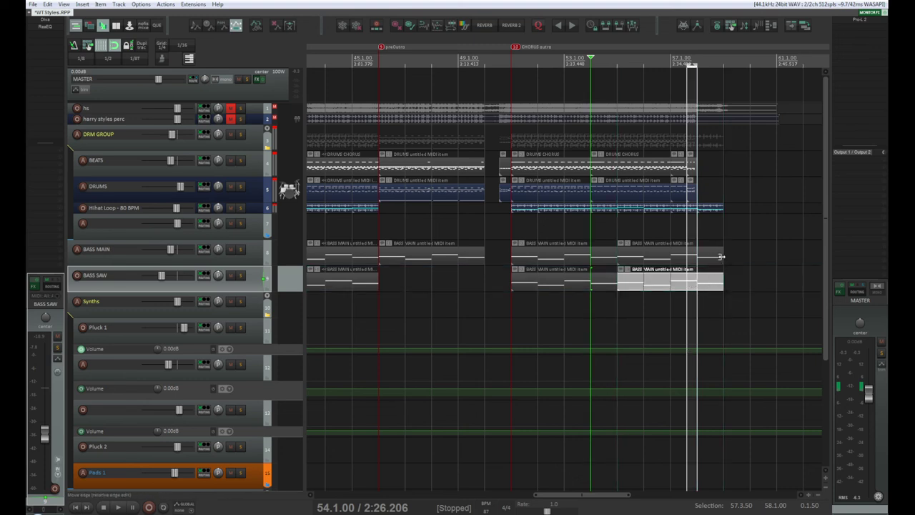
- Trim the ends of the last BASS MAIN and BASS SAW items back to 58.1.00
{"action": "left_click", "coordinate": [721, 256]}
{"action": "left_click", "coordinate": [716, 284]}
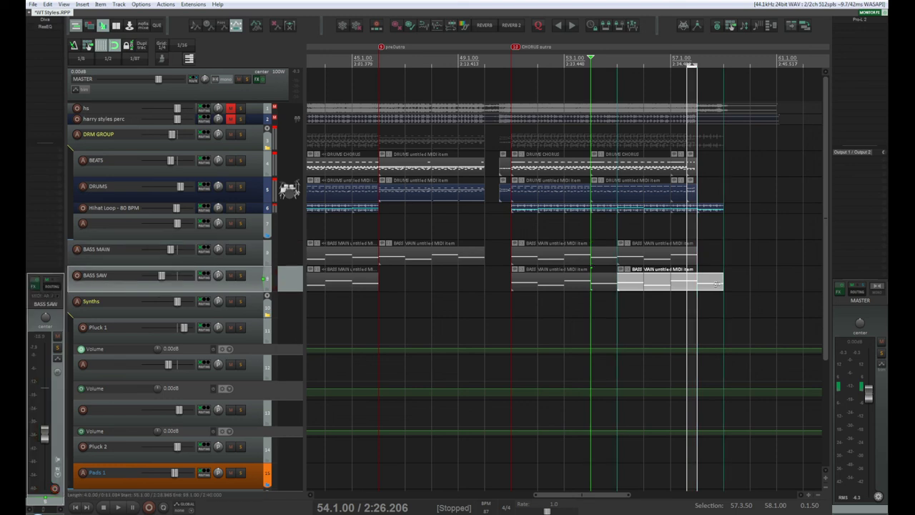
{"action": "left_click_drag", "start_coordinate": [716, 284], "coordinate": [697, 284]}
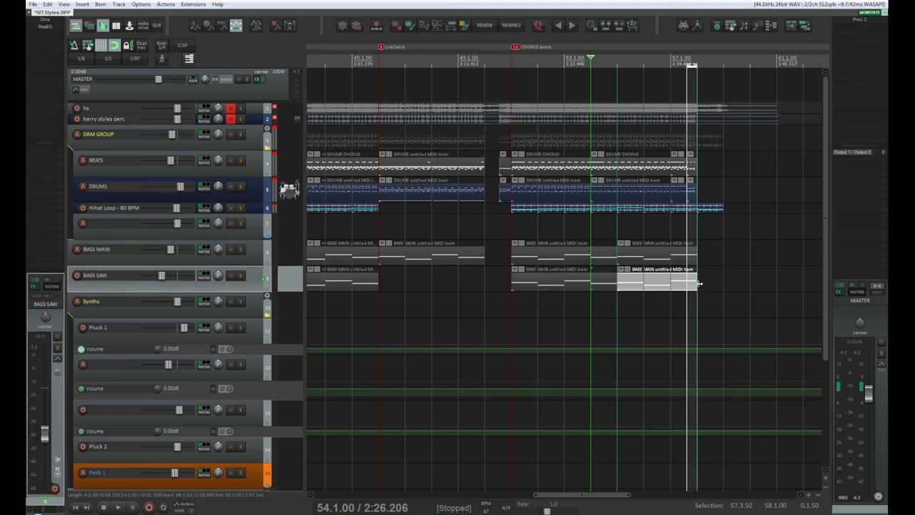
- Play the new bass ending from 50.1.00, solo BASS MAIN briefly to check it, restore the full mix and stop
{"action": "left_click", "coordinate": [497, 61]}
{"action": "key", "text": "space"}
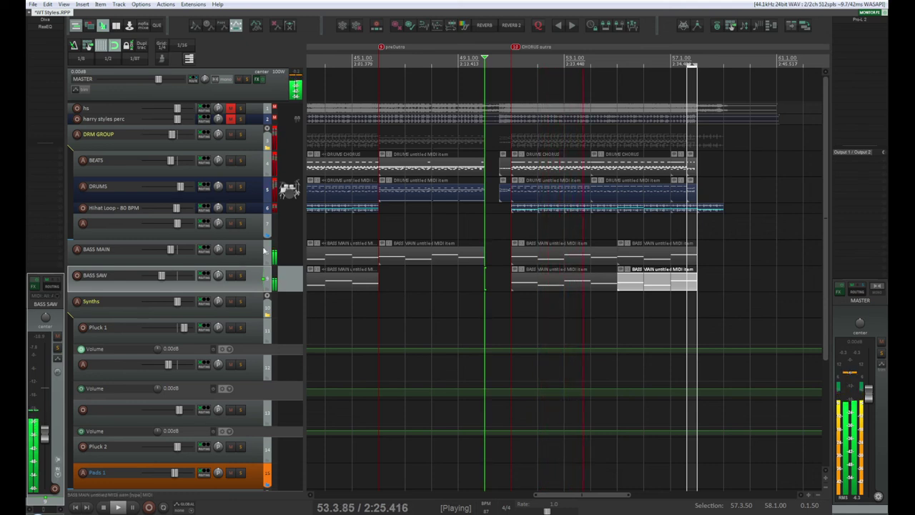
{"action": "left_click", "coordinate": [240, 249]}
{"action": "left_click", "coordinate": [241, 251]}
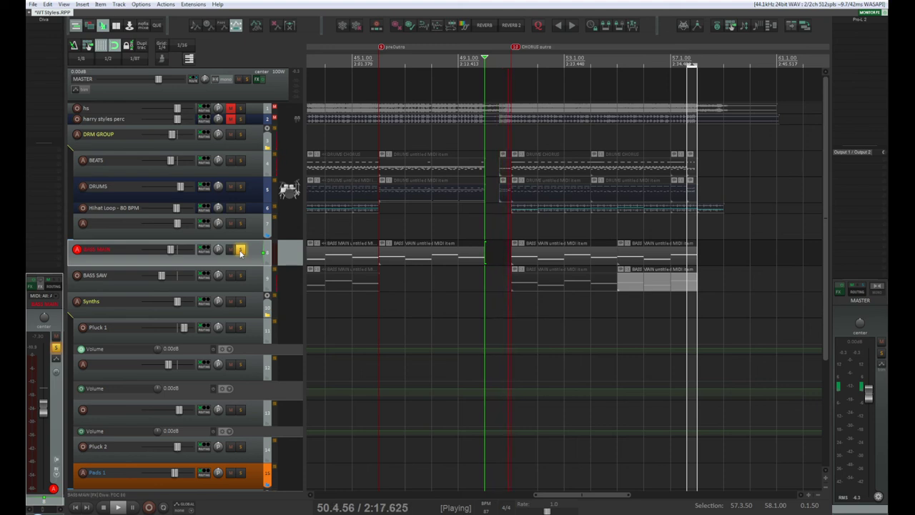
{"action": "left_click", "coordinate": [240, 250]}
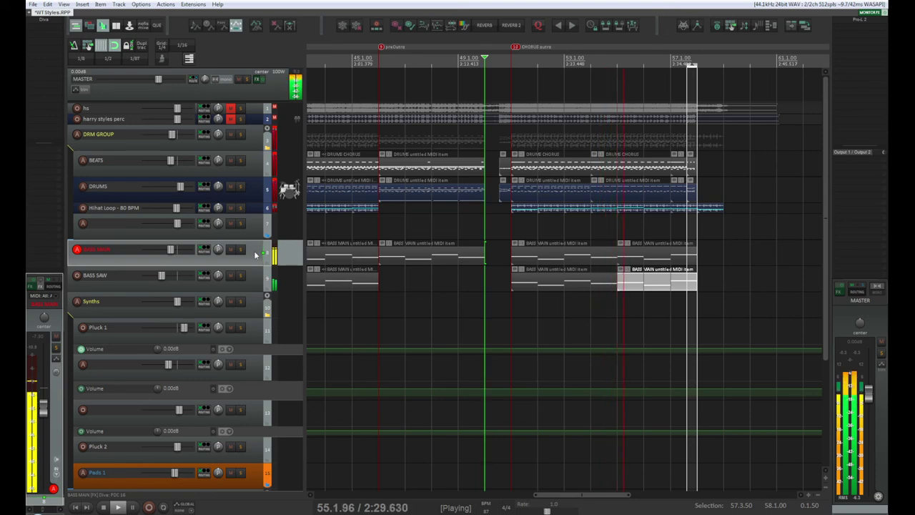
{"action": "scroll", "coordinate": [254, 255], "scroll_direction": "down", "scroll_amount": 5}
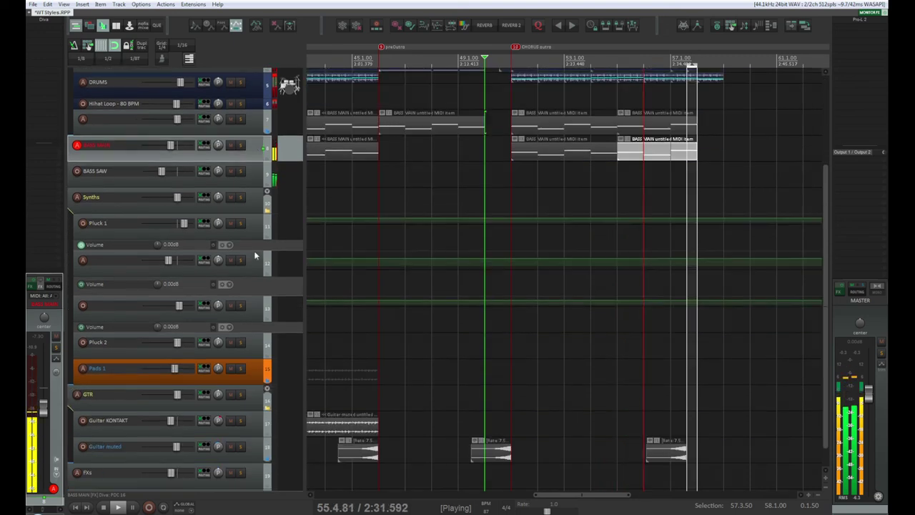
{"action": "key", "text": "space"}
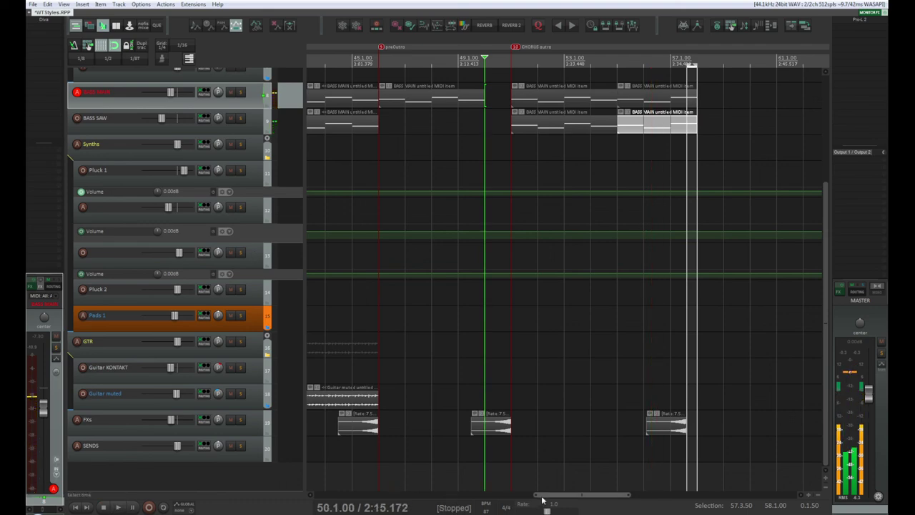
- Copy the Pads 1 chord item from the first CHORUS end to end through Verse 2 and preChorus 2, up to CHORUS 2
{"action": "left_click_drag", "start_coordinate": [555, 495], "coordinate": [427, 469]}
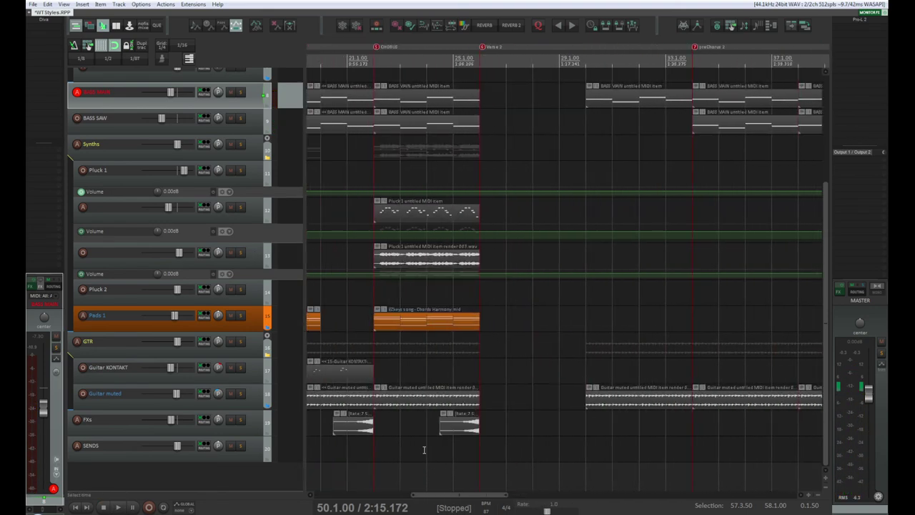
{"action": "left_click", "coordinate": [431, 327]}
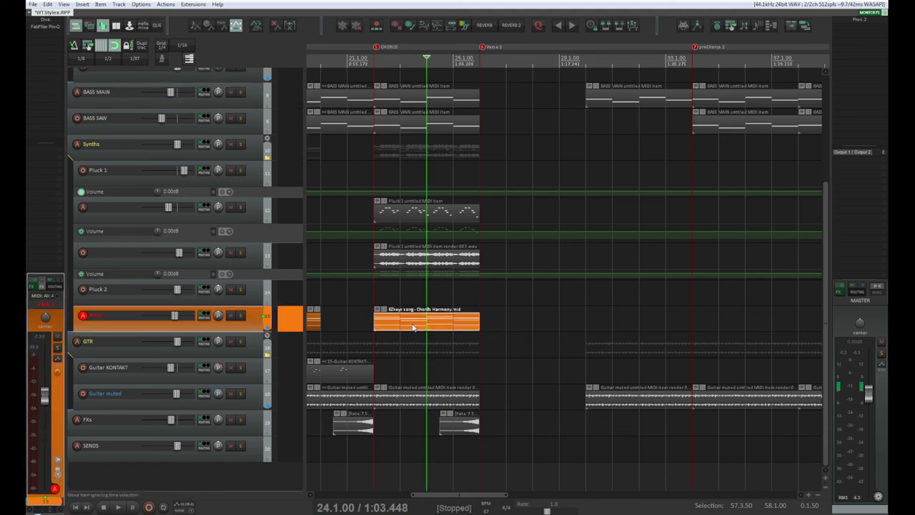
{"action": "left_click_drag", "start_coordinate": [414, 327], "coordinate": [625, 323]}
{"action": "left_click_drag", "start_coordinate": [487, 500], "coordinate": [518, 495]}
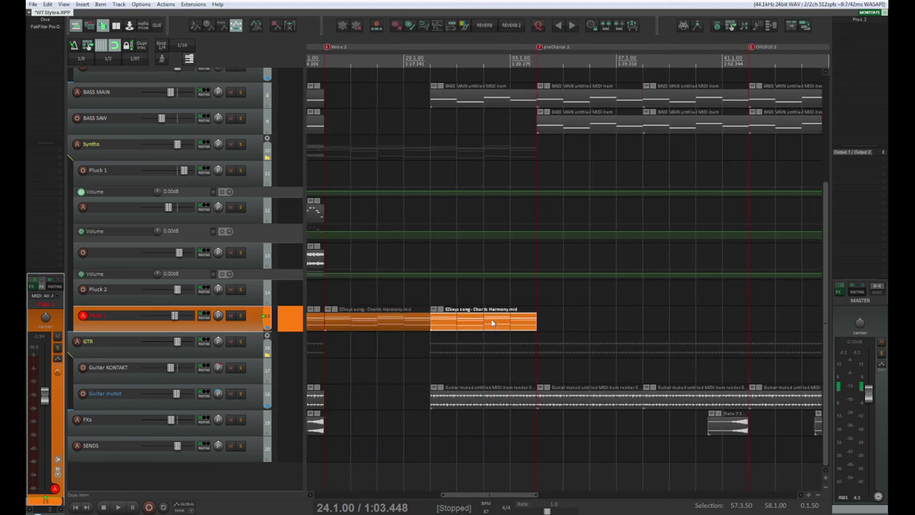
{"action": "left_click_drag", "start_coordinate": [492, 323], "coordinate": [677, 316]}
{"action": "scroll", "coordinate": [601, 437], "scroll_direction": "down", "scroll_amount": 4}
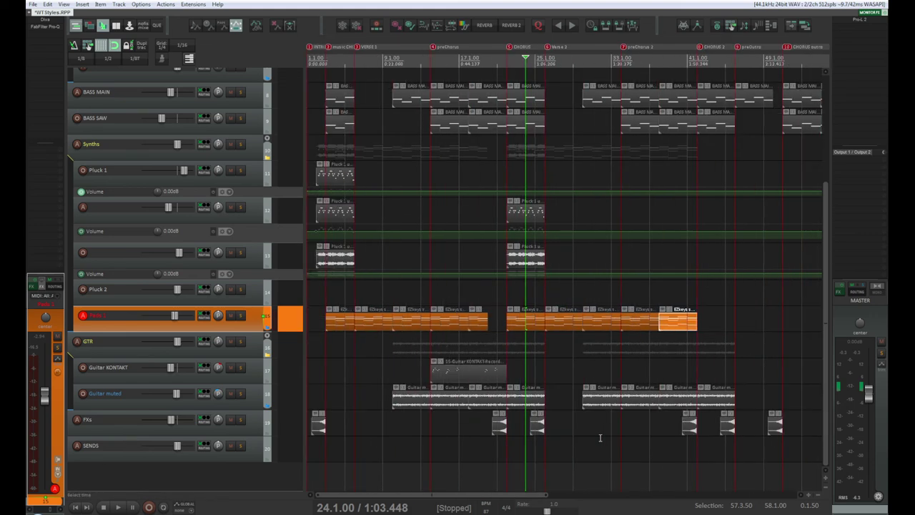
{"action": "scroll", "coordinate": [742, 390], "scroll_direction": "down", "scroll_amount": 2}
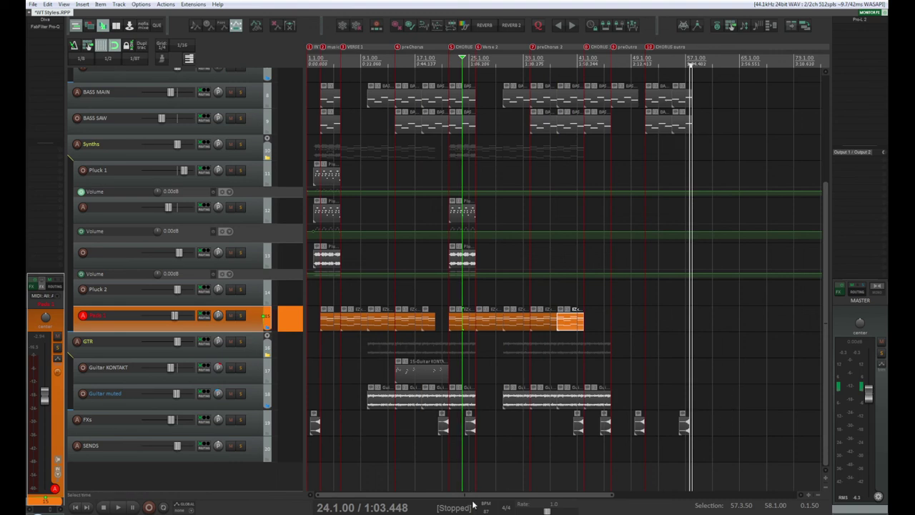
- Play the arrangement from within preChorus 2 to hear the copied pads with the bass and guitar
{"action": "key", "text": "space"}
{"action": "key", "text": "space"}
{"action": "left_click", "coordinate": [533, 47]}
{"action": "key", "text": "space"}
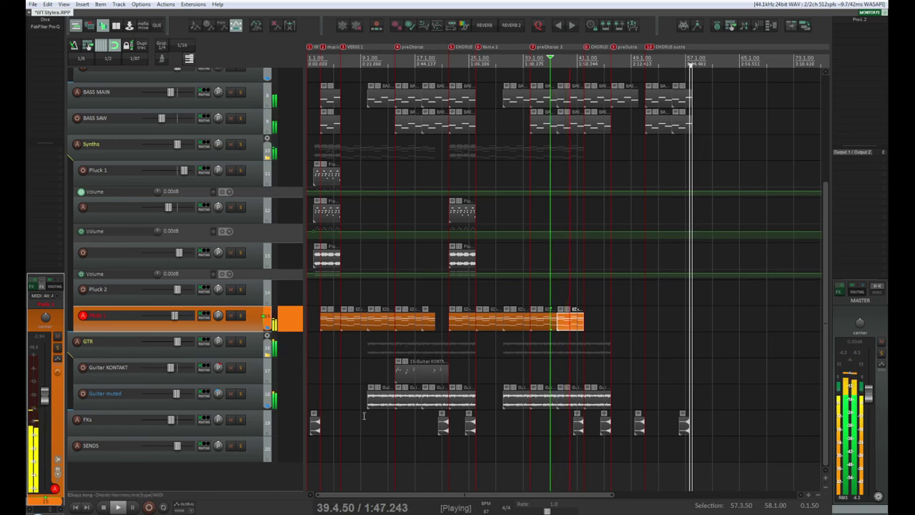
{"action": "scroll", "coordinate": [363, 416], "scroll_direction": "up", "scroll_amount": 3}
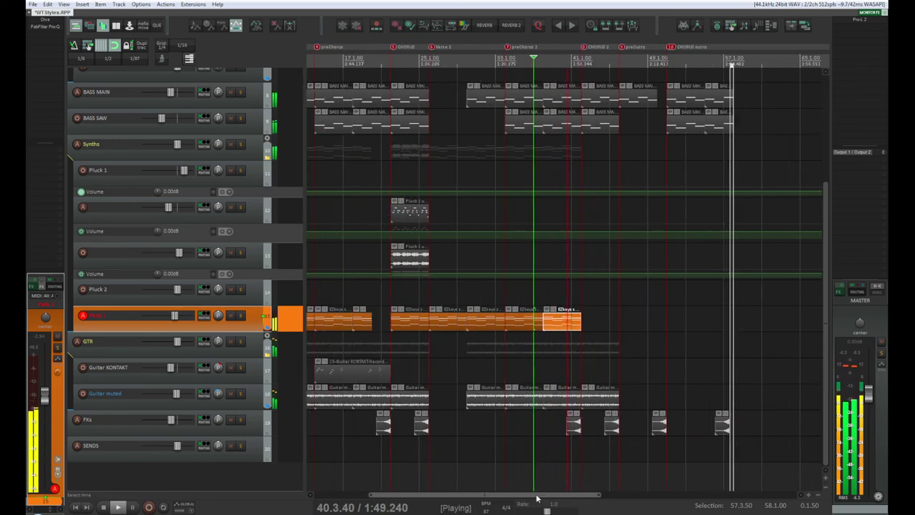
- Stop playback and copy the Guitar KONTAKT item from the first preChorus to around the start of preChorus 2
{"action": "left_click_drag", "start_coordinate": [543, 498], "coordinate": [443, 499]}
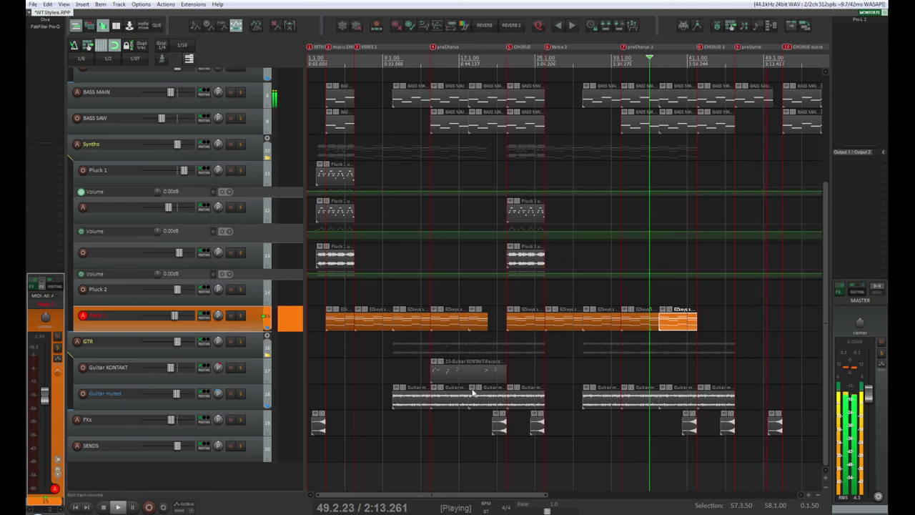
{"action": "key", "text": "space"}
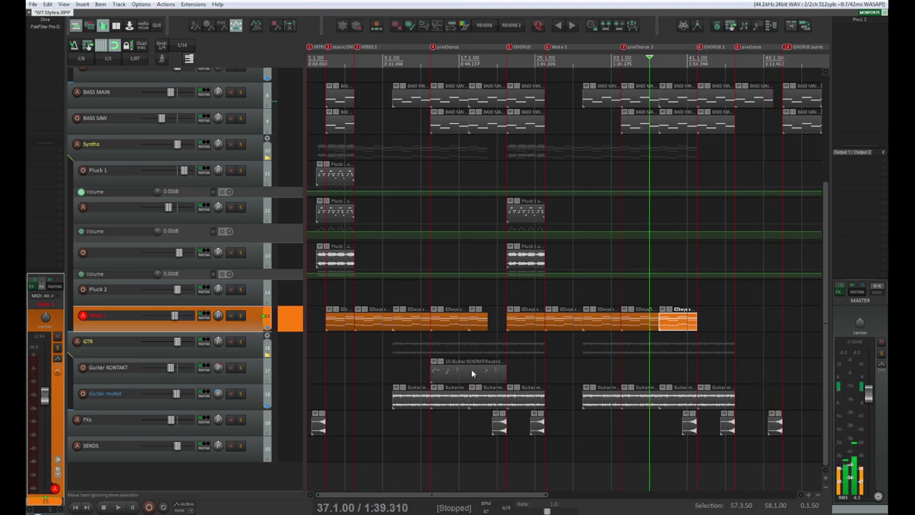
{"action": "left_click", "coordinate": [472, 375]}
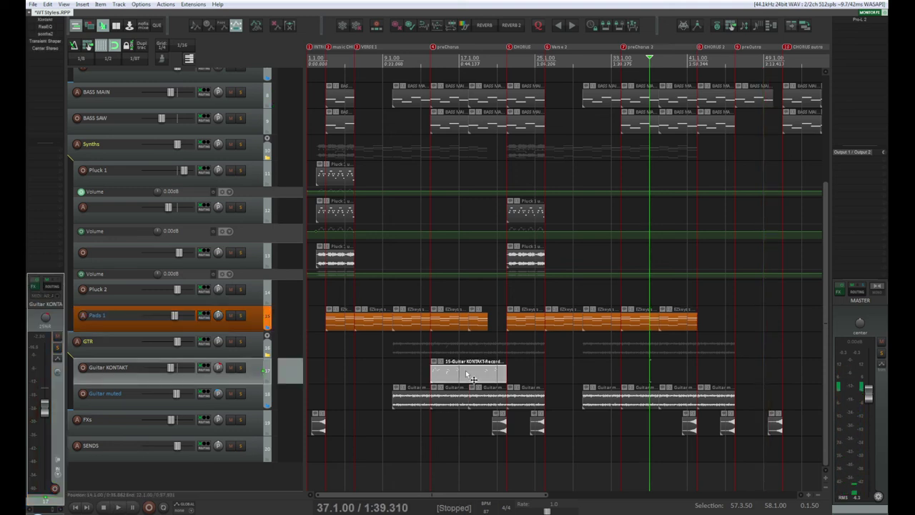
{"action": "left_click", "coordinate": [466, 373]}
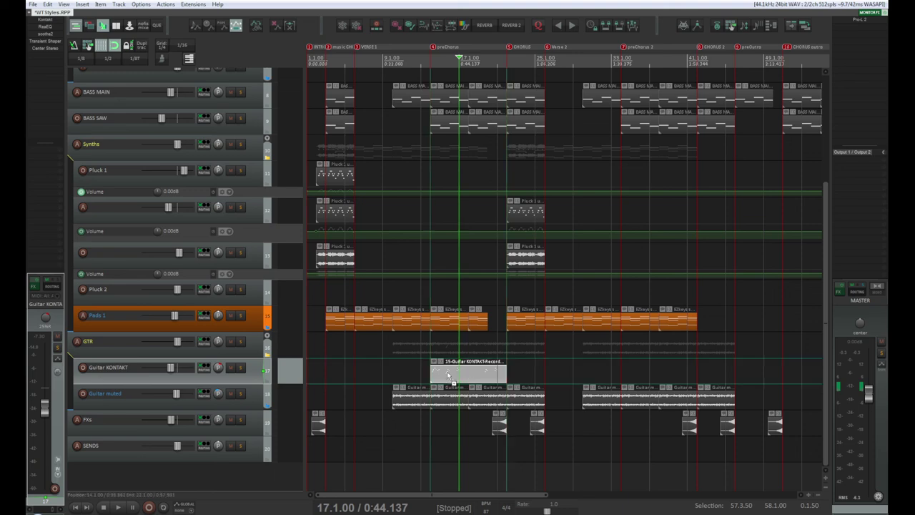
{"action": "left_click_drag", "start_coordinate": [453, 375], "coordinate": [653, 366]}
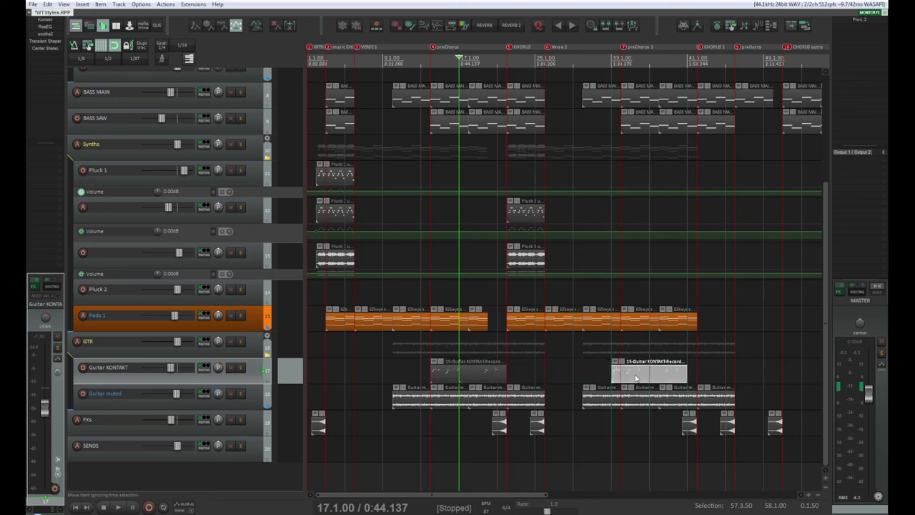
- Align the start of the copied Guitar KONTAKT item with the preChorus 2 marker
{"action": "scroll", "coordinate": [646, 327], "scroll_direction": "down", "scroll_amount": 2}
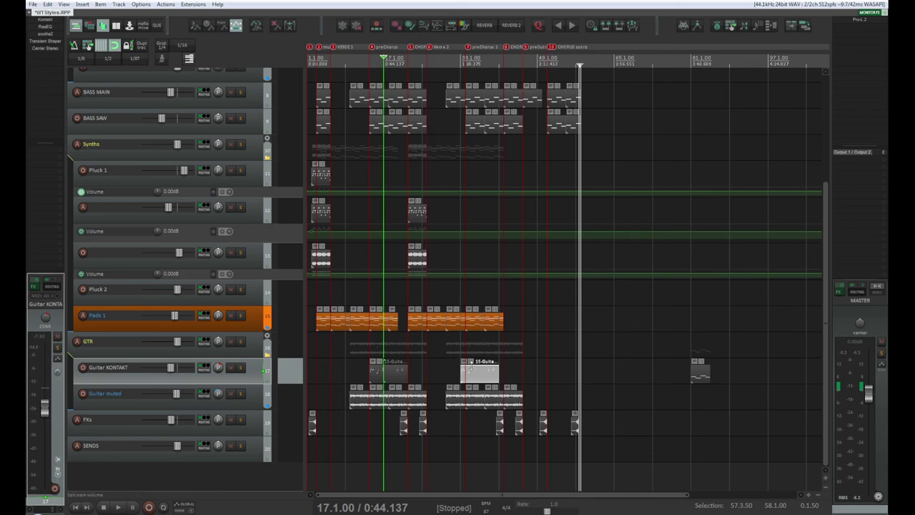
{"action": "left_click", "coordinate": [470, 374]}
{"action": "scroll", "coordinate": [470, 375], "scroll_direction": "up", "scroll_amount": 3}
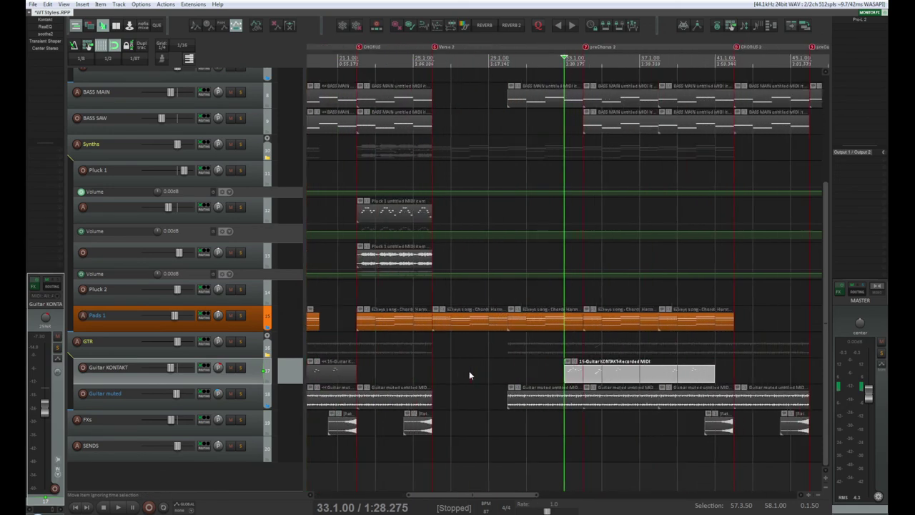
{"action": "left_click_drag", "start_coordinate": [609, 372], "coordinate": [637, 373]}
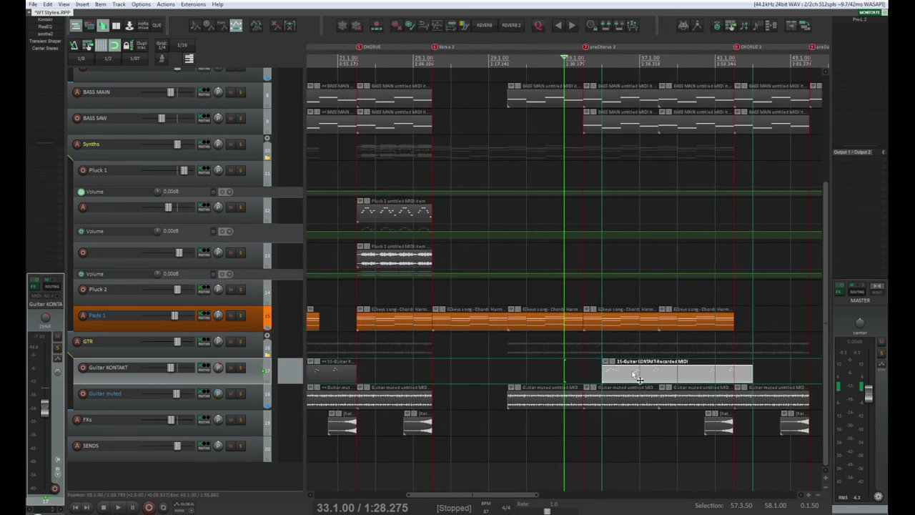
{"action": "scroll", "coordinate": [599, 374], "scroll_direction": "up", "scroll_amount": 2}
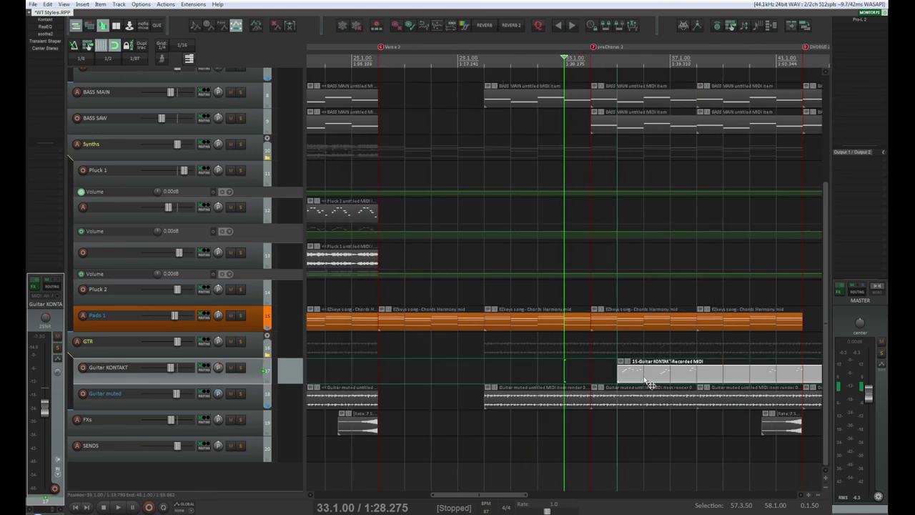
{"action": "left_click_drag", "start_coordinate": [648, 373], "coordinate": [621, 372]}
- Play preChorus 2 with the guitar and copy its Guitar KONTAKT item into the CHORUS outro, keeping only the part from 53.1.00 to 57.1.00
{"action": "key", "text": "space"}
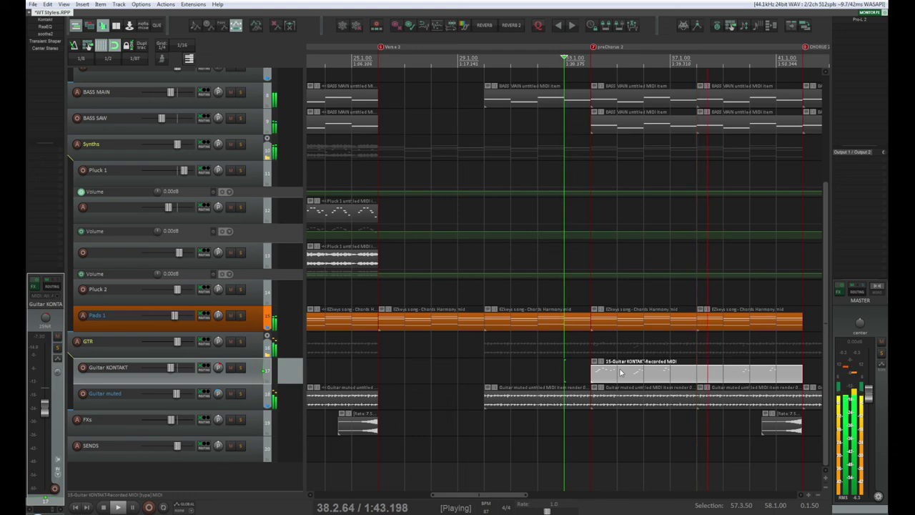
{"action": "scroll", "coordinate": [621, 371], "scroll_direction": "down", "scroll_amount": 2}
{"action": "scroll", "coordinate": [621, 371], "scroll_direction": "down", "scroll_amount": 4}
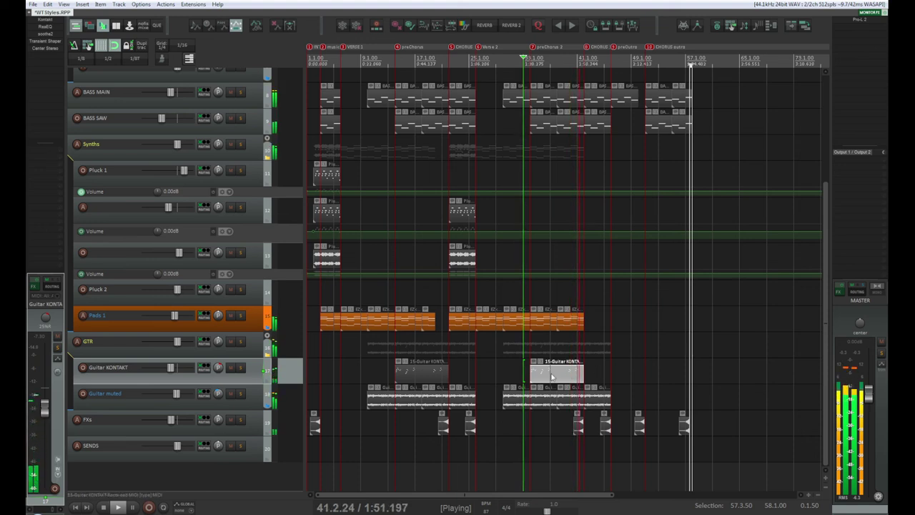
{"action": "left_click_drag", "start_coordinate": [551, 378], "coordinate": [655, 374]}
- Play on through the preOutro into the CHORUS outro, examine how all tracks line up near the ending, and stop
{"action": "scroll", "coordinate": [715, 379], "scroll_direction": "up", "scroll_amount": 2}
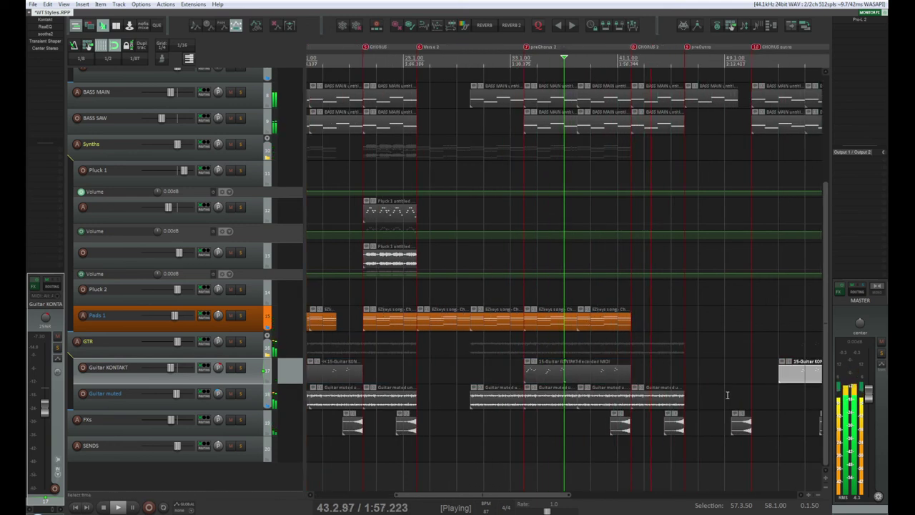
{"action": "scroll", "coordinate": [827, 388], "scroll_direction": "up", "scroll_amount": 5}
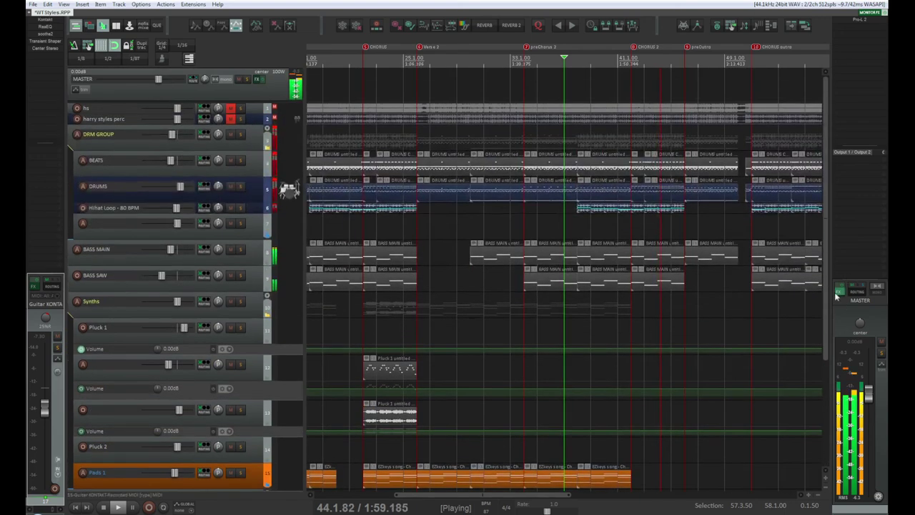
{"action": "left_click_drag", "start_coordinate": [429, 494], "coordinate": [567, 497]}
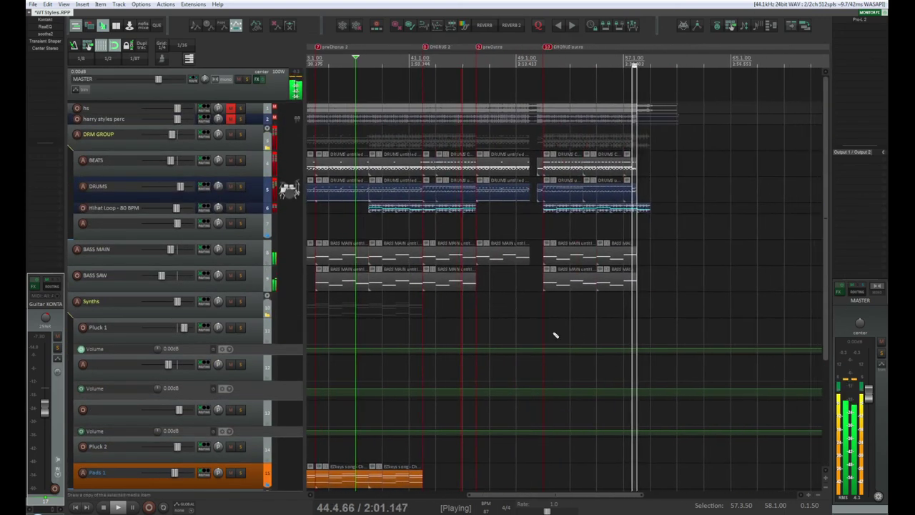
{"action": "key", "text": "Page_Down"}
{"action": "key", "text": "Page_Down"}
{"action": "key", "text": "Page_Down"}
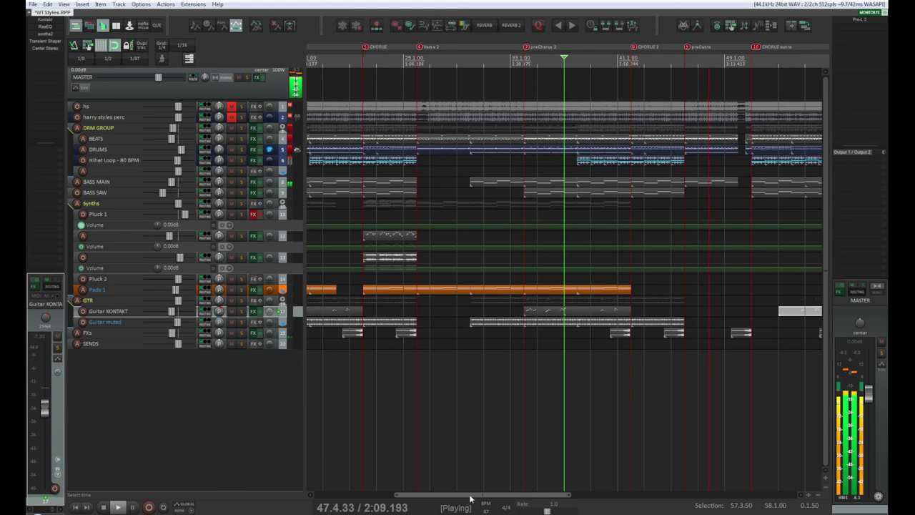
{"action": "left_click_drag", "start_coordinate": [469, 503], "coordinate": [563, 490]}
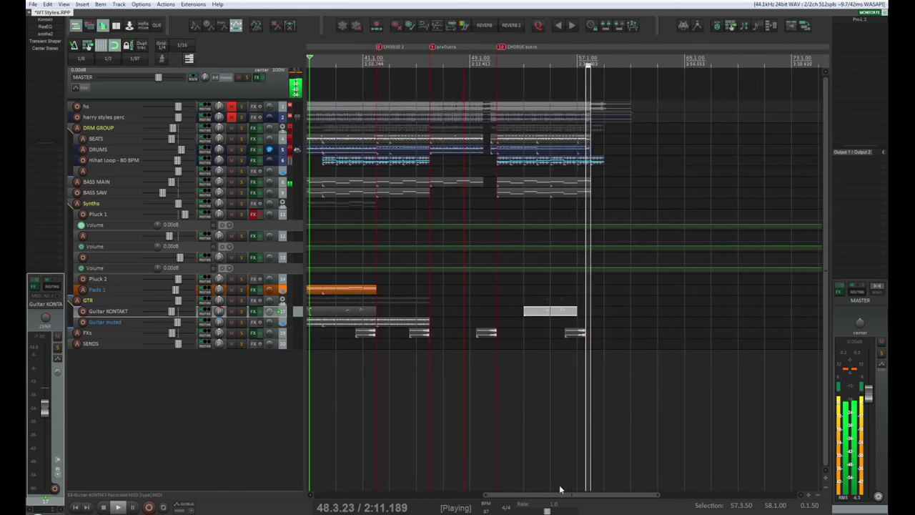
{"action": "scroll", "coordinate": [549, 416], "scroll_direction": "up", "scroll_amount": 2}
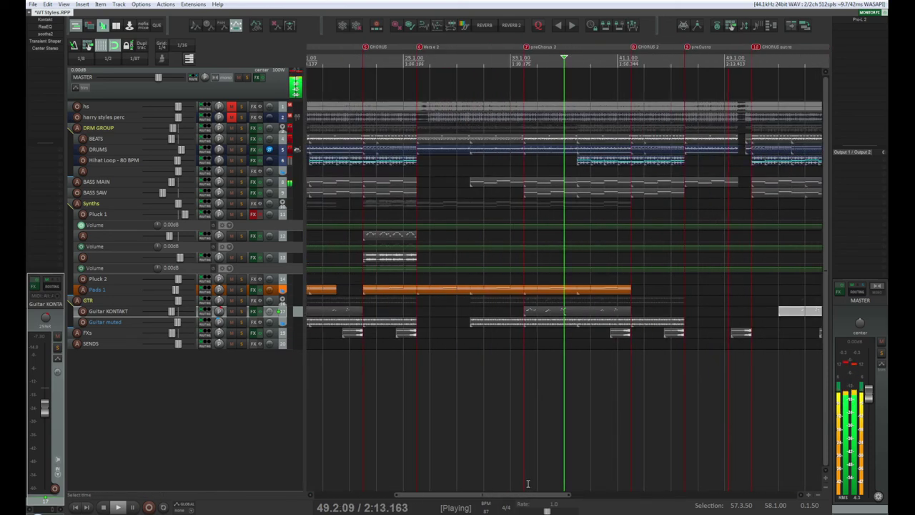
{"action": "left_click_drag", "start_coordinate": [527, 496], "coordinate": [642, 491]}
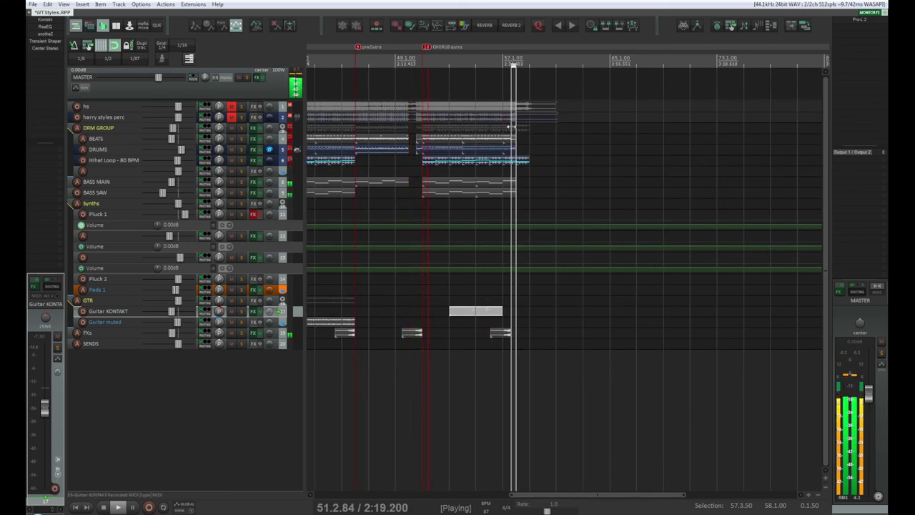
{"action": "key", "text": "space"}
{"action": "key", "text": "space"}
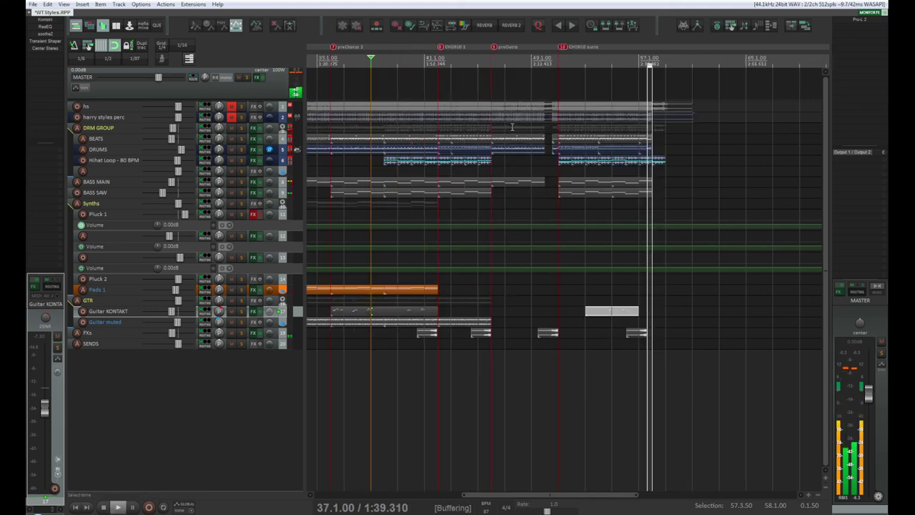
{"action": "key", "text": "space"}
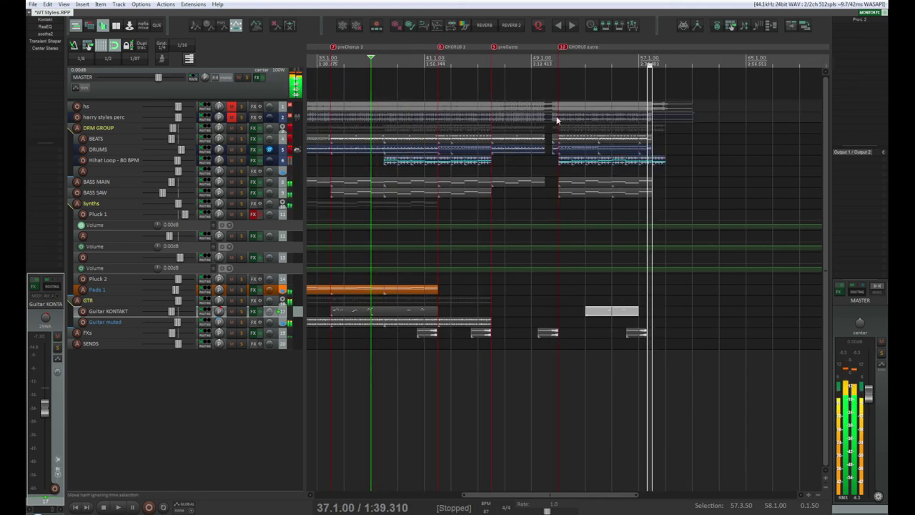
- Play the CHORUS outro from 53.1.00 repeatedly to hear the Guitar KONTAKT phrase against the reference song
{"action": "left_click", "coordinate": [622, 87]}
{"action": "left_click", "coordinate": [585, 415]}
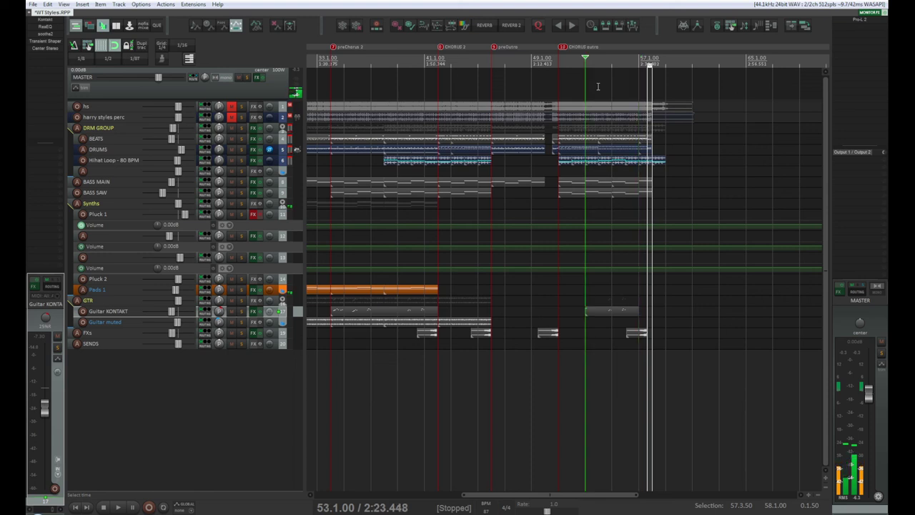
{"action": "key", "text": "space"}
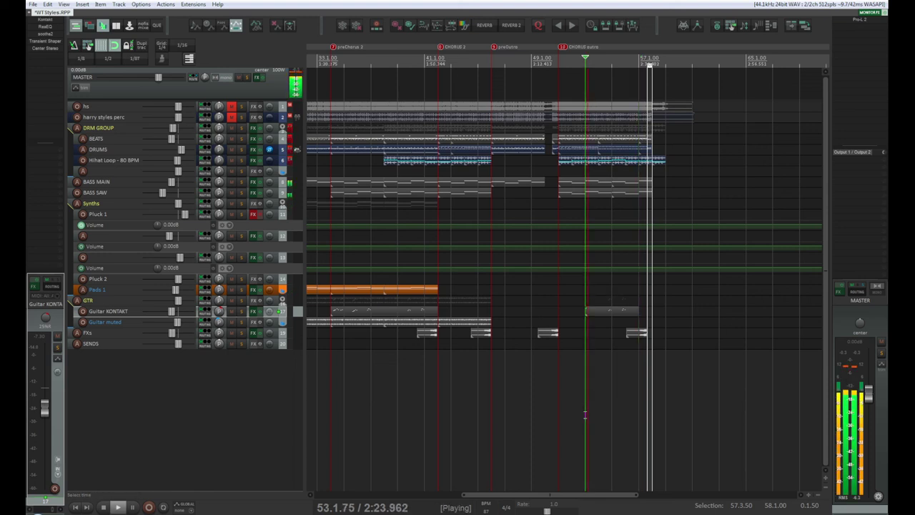
{"action": "key", "text": "space"}
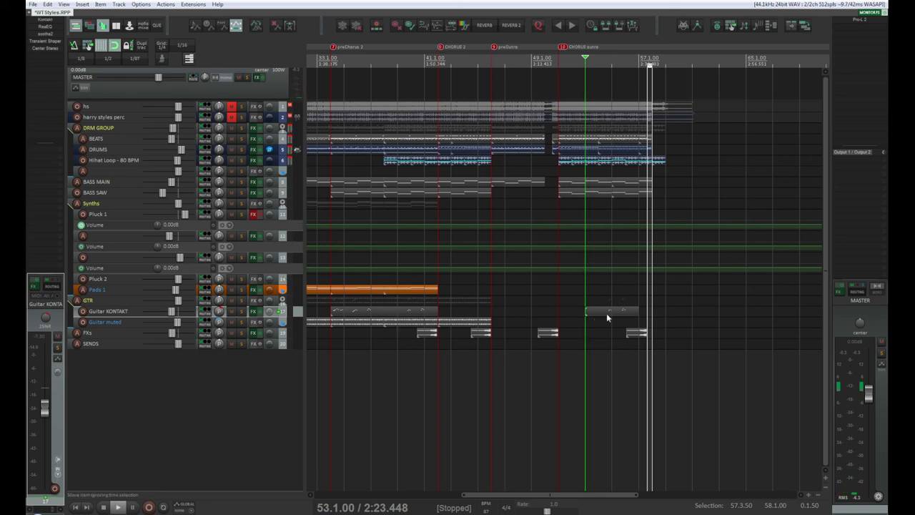
{"action": "key", "text": "space"}
{"action": "key", "text": "space"}
{"action": "key", "text": "space"}
{"action": "key", "text": "space"}
{"action": "key", "text": "space"}
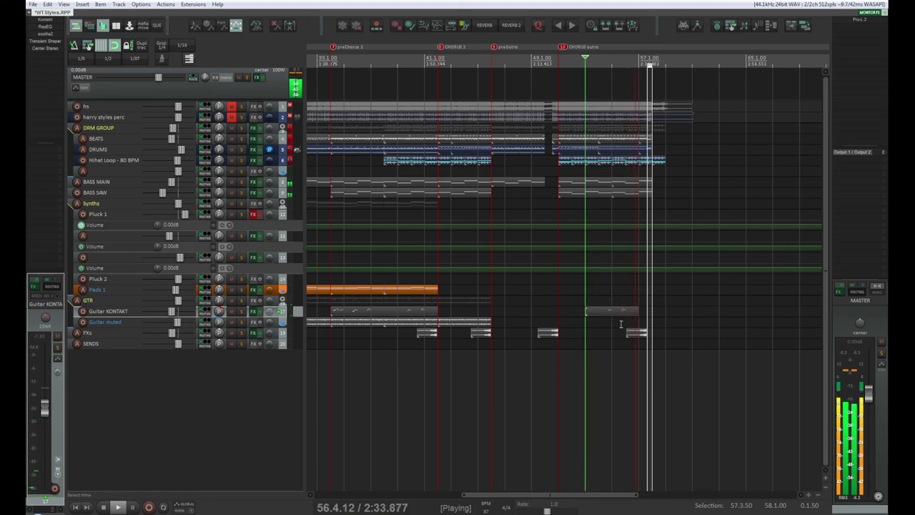
- Replay from 53.1.00, shift the outro's Guitar KONTAKT item bar by bar to start at 56.1.00, and stop playback
{"action": "left_click", "coordinate": [586, 60]}
{"action": "scroll", "coordinate": [609, 315], "scroll_direction": "up", "scroll_amount": 6}
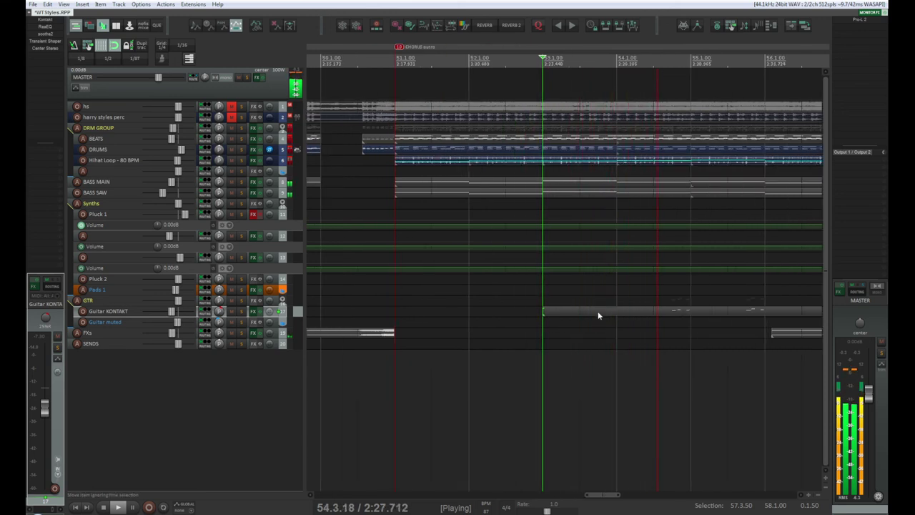
{"action": "left_click_drag", "start_coordinate": [597, 312], "coordinate": [675, 313]}
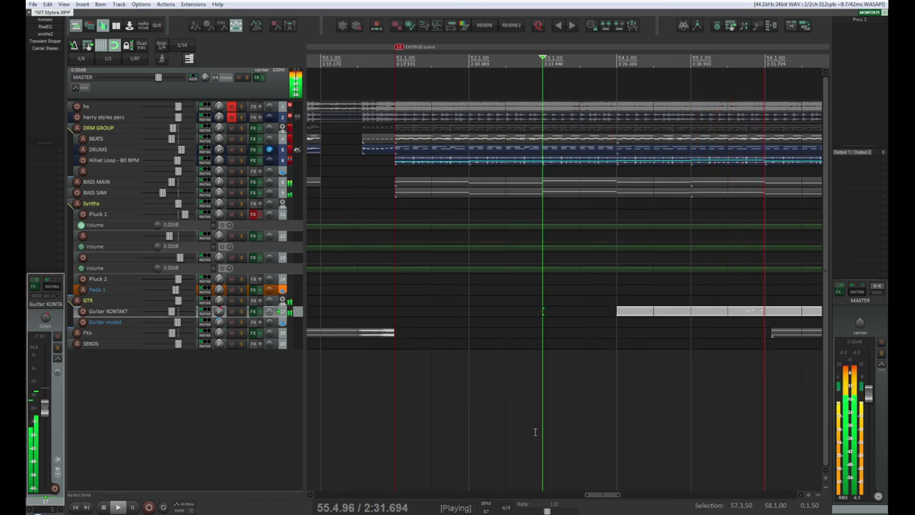
{"action": "scroll", "coordinate": [600, 484], "scroll_direction": "down", "scroll_amount": 3}
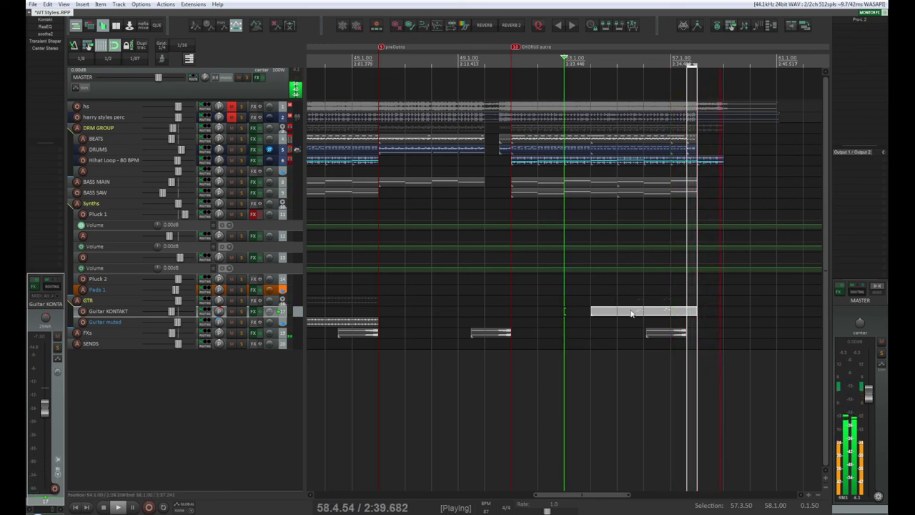
{"action": "left_click_drag", "start_coordinate": [632, 312], "coordinate": [675, 318]}
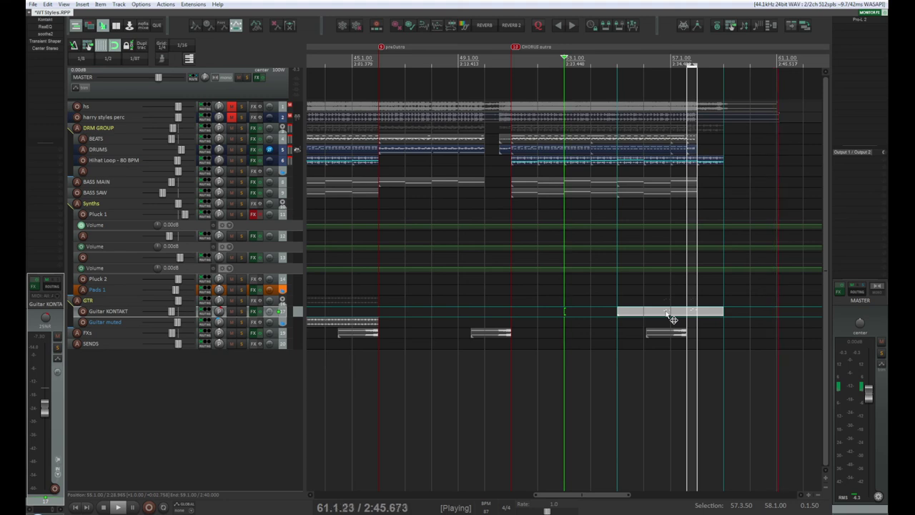
{"action": "left_click_drag", "start_coordinate": [673, 319], "coordinate": [694, 315]}
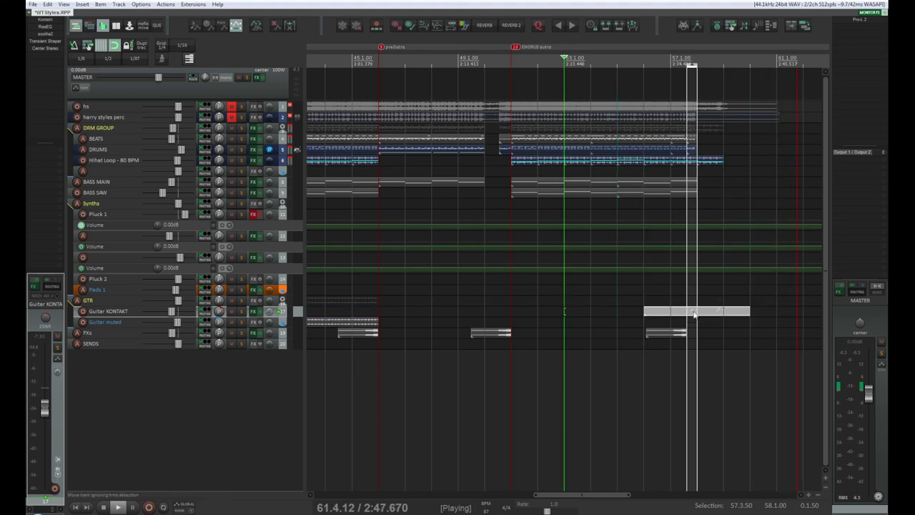
{"action": "key", "text": "space"}
{"action": "key", "text": "space"}
{"action": "key", "text": "space"}
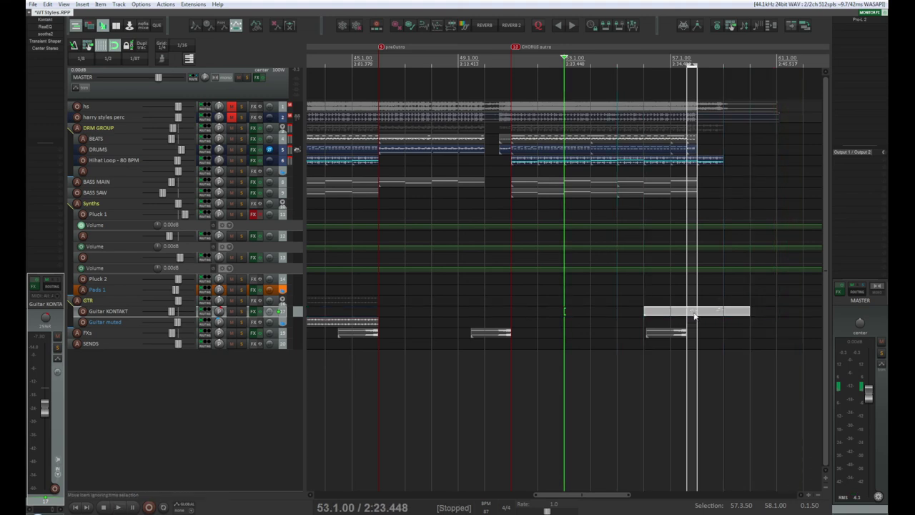
- Play the ending from 57.1.00 to hear the repositioned guitar phrase and stop
{"action": "left_click", "coordinate": [673, 59]}
{"action": "key", "text": "space"}
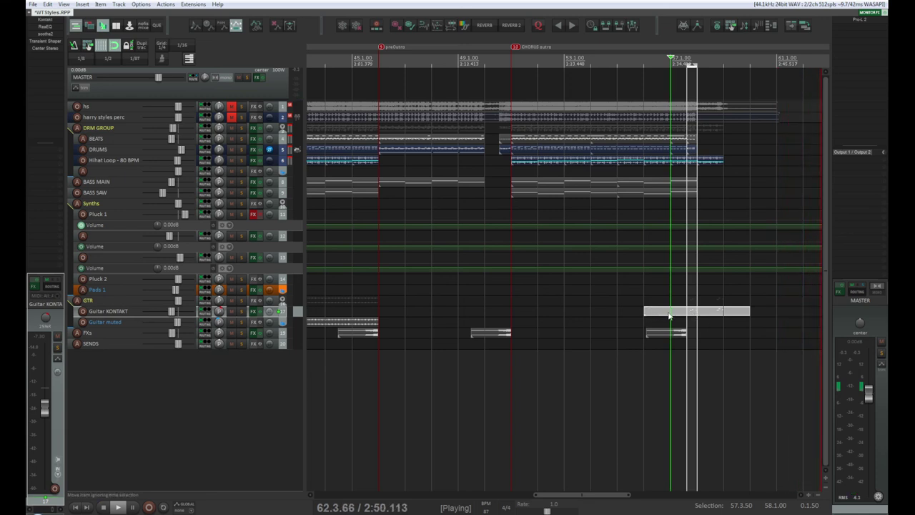
{"action": "key", "text": "space"}
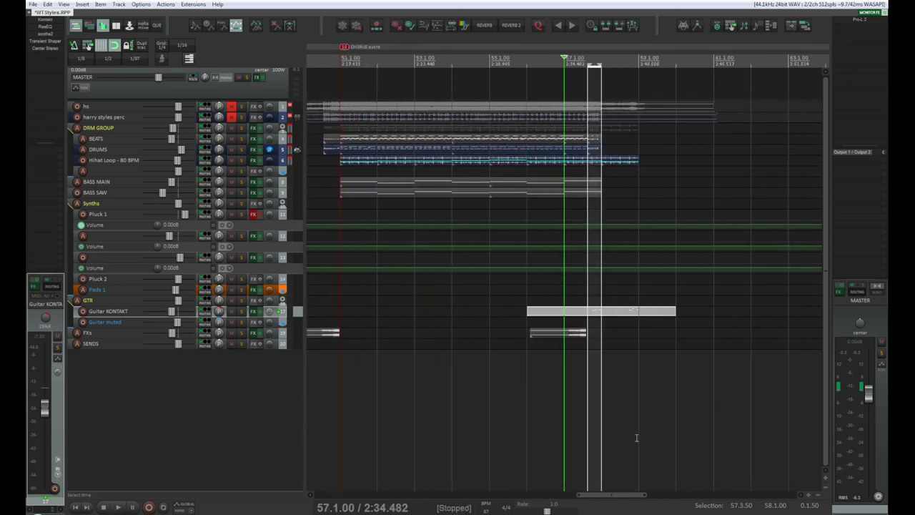
- Copy the Guitar KONTAKT item from 56.1.00 back to the start of the CHORUS outro at 51.1.00
{"action": "scroll", "coordinate": [615, 496], "scroll_direction": "up", "scroll_amount": 3}
{"action": "left_click_drag", "start_coordinate": [630, 496], "coordinate": [606, 497]}
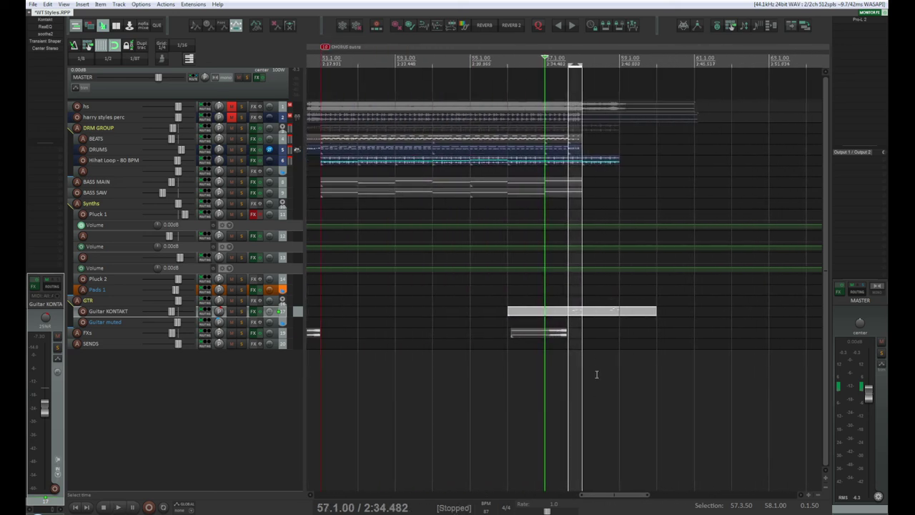
{"action": "left_click", "coordinate": [582, 313]}
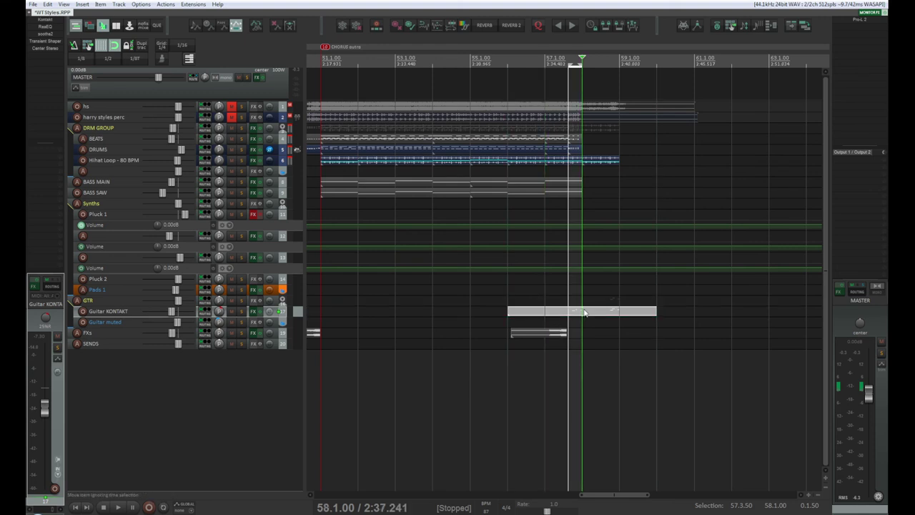
{"action": "left_click_drag", "start_coordinate": [584, 312], "coordinate": [414, 313]}
{"action": "left_click", "coordinate": [551, 313]}
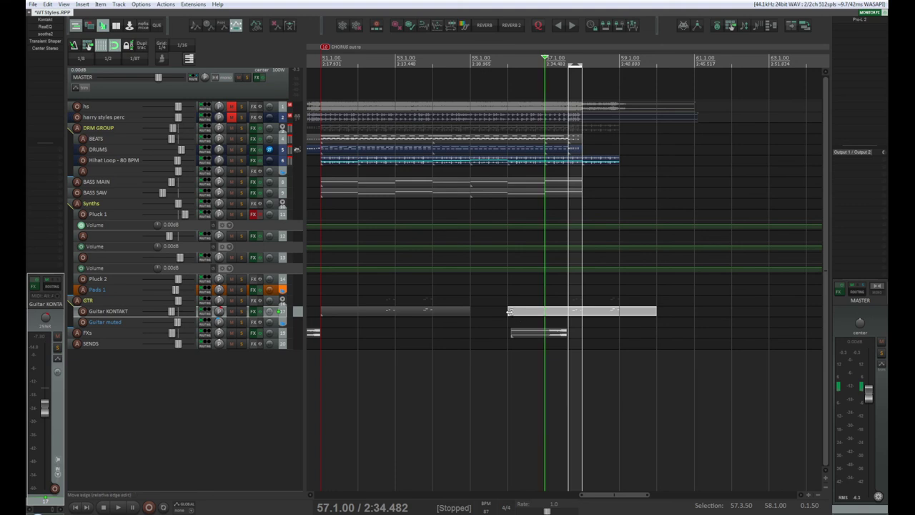
- Trim the start of the last Guitar KONTAKT item to 58.1.00 and play the ending from there
{"action": "left_click_drag", "start_coordinate": [509, 313], "coordinate": [583, 312]}
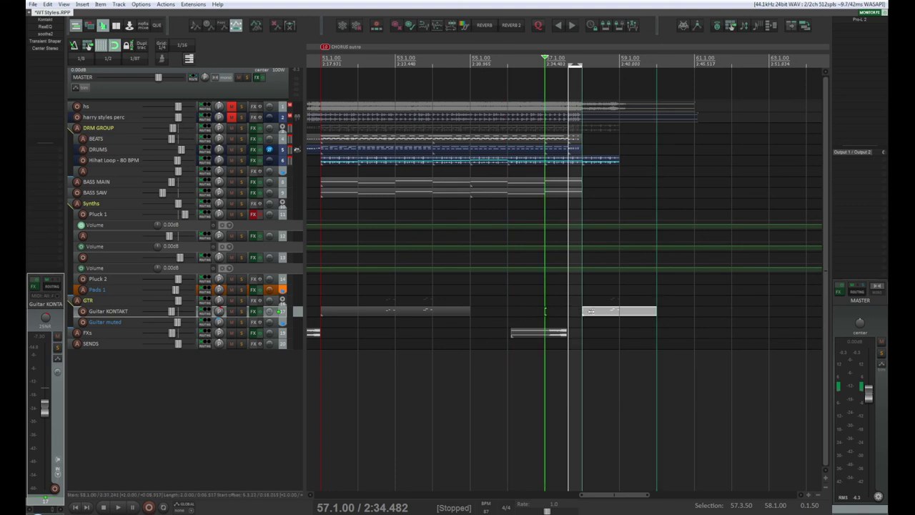
{"action": "key", "text": "space"}
{"action": "left_click", "coordinate": [580, 172]}
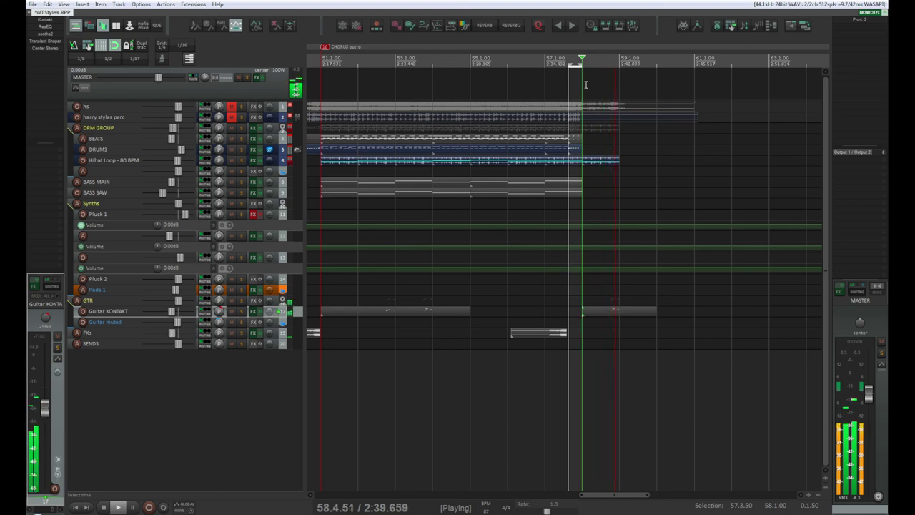
{"action": "key", "text": "space"}
- Play the CHORUS outro from 52.1.00 through the ending and dismiss the undo history error
{"action": "left_click", "coordinate": [357, 89]}
{"action": "key", "text": "space"}
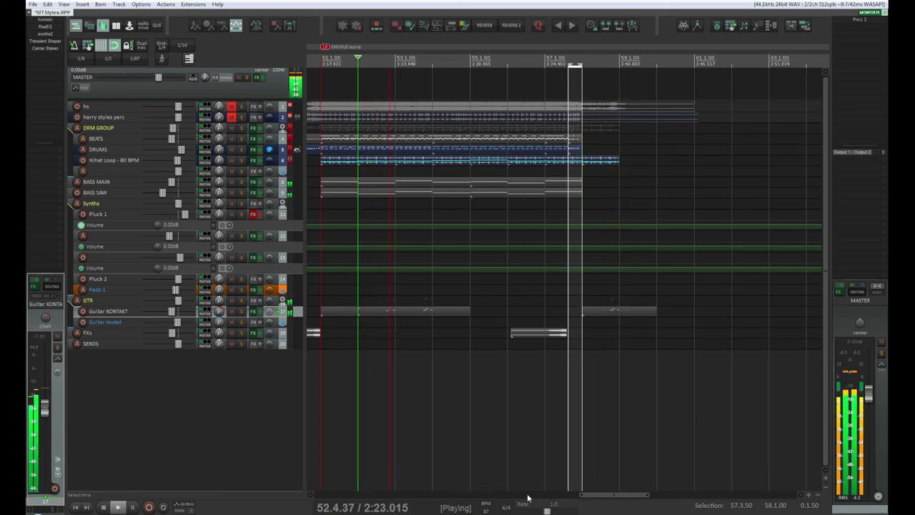
{"action": "mouse_move", "coordinate": [605, 494]}
{"action": "left_mouse_down"}
{"action": "mouse_move", "coordinate": [575, 494]}
{"action": "mouse_move", "coordinate": [588, 495]}
{"action": "left_mouse_up"}
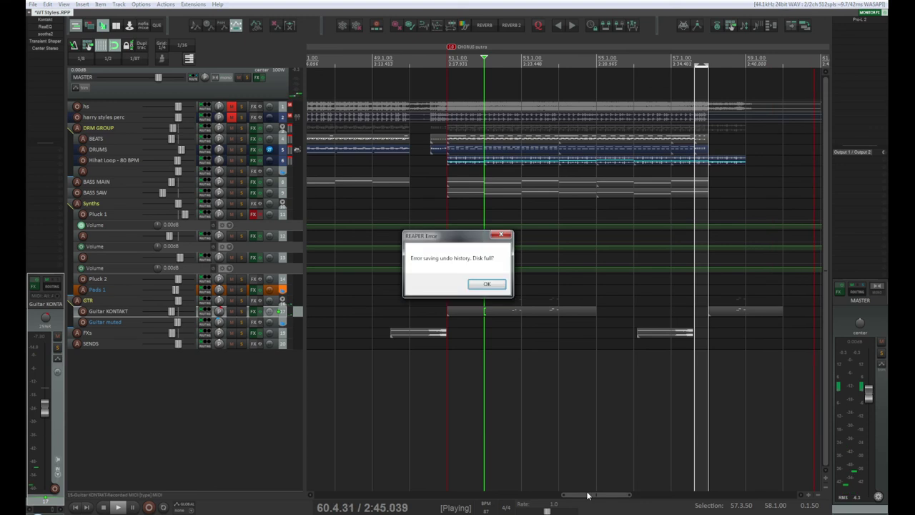
{"action": "left_click", "coordinate": [488, 284]}
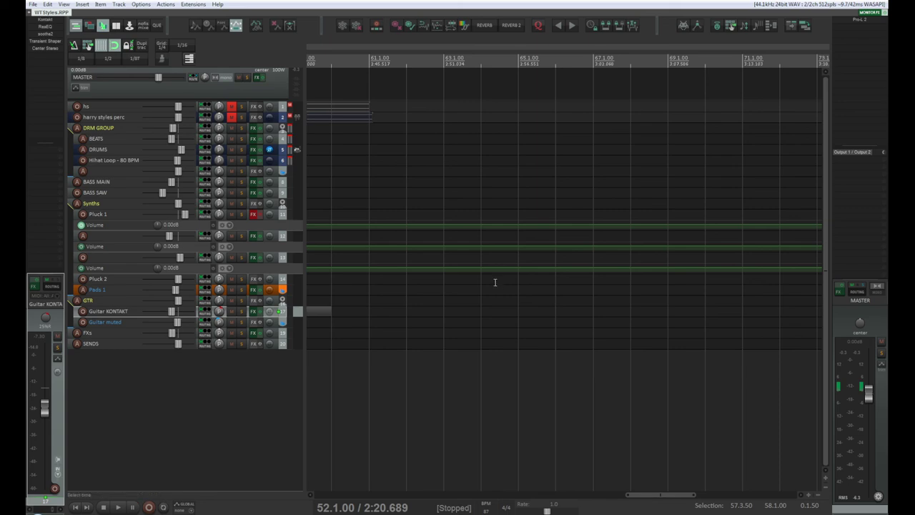
- Switch to Total Commander and delete the WTStyles backup files from the 2022-05-18_1546 undo file through the 2022-05-18_1710 files
{"action": "key", "text": "alt+Tab"}
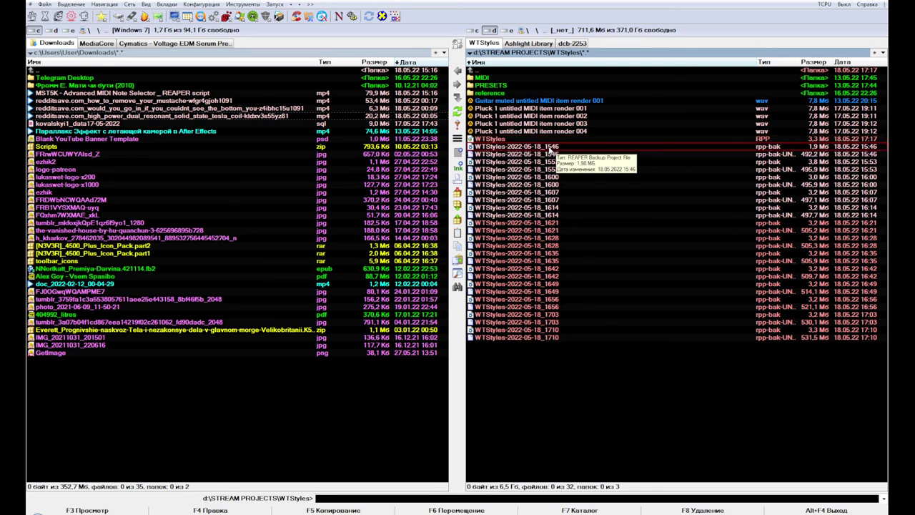
{"action": "left_click_drag", "start_coordinate": [551, 153], "coordinate": [554, 366]}
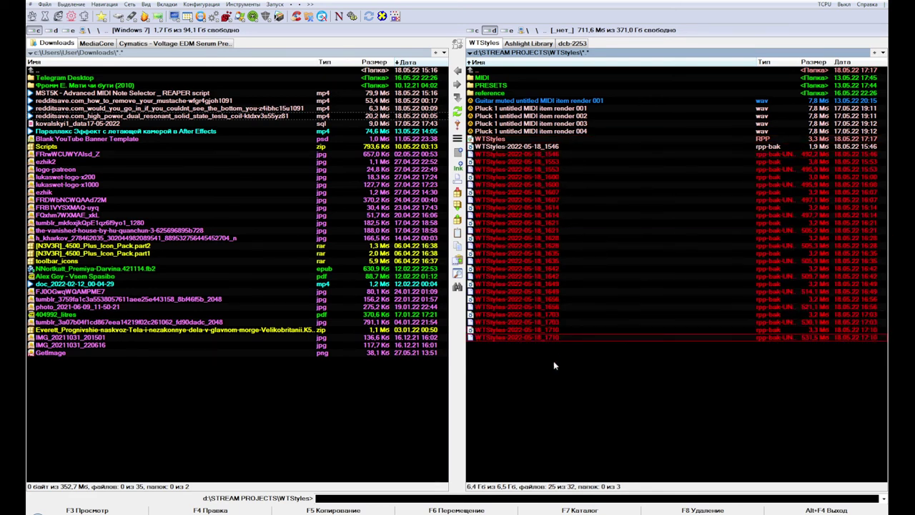
{"action": "key", "text": "Delete"}
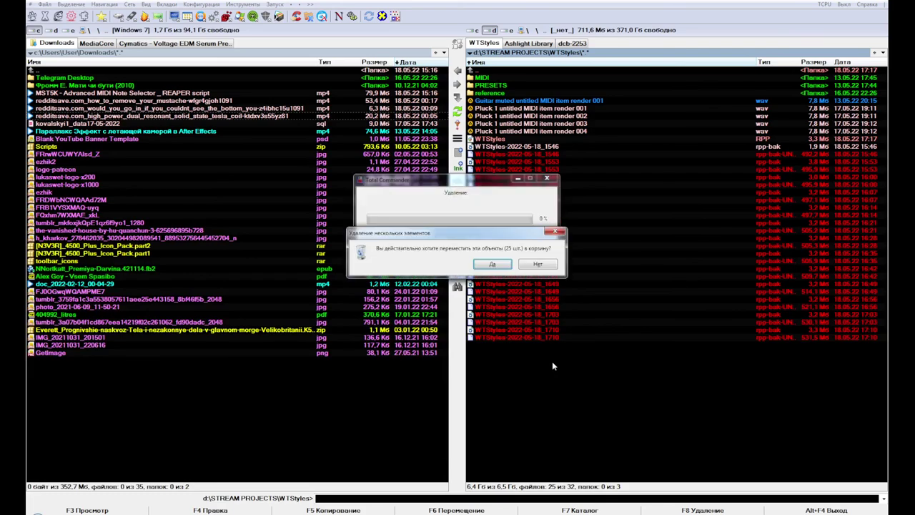
{"action": "key", "text": "Return"}
- Minimize the open windows and empty the desktop's Recycle Bin
{"action": "key", "text": "super+Down"}
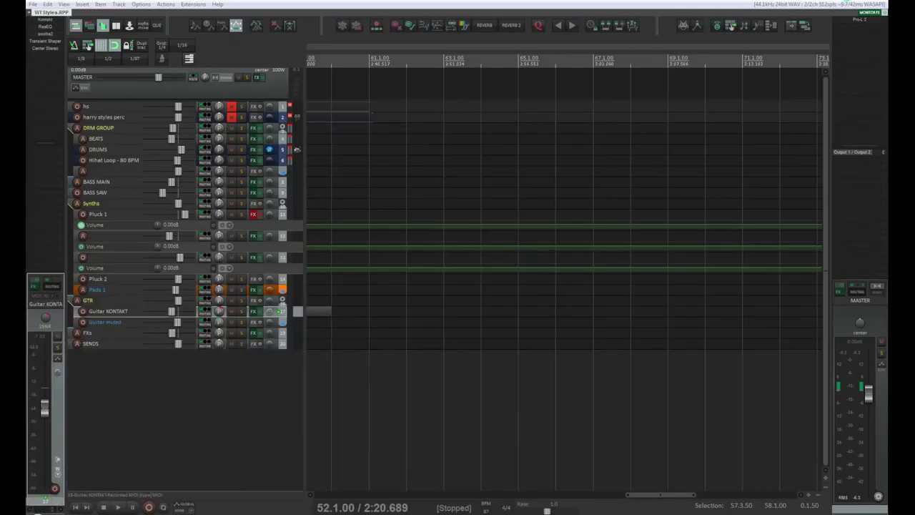
{"action": "key", "text": "super+Down"}
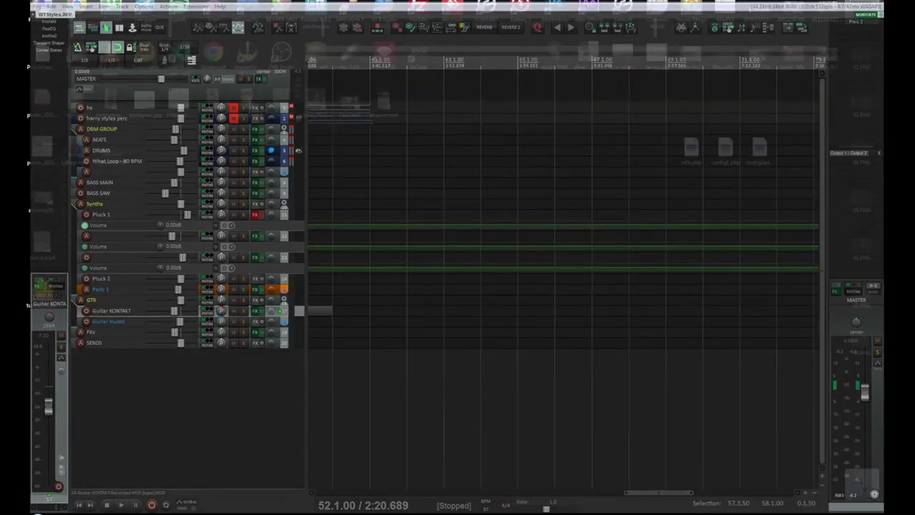
{"action": "right_click", "coordinate": [864, 485]}
{"action": "left_click", "coordinate": [826, 440]}
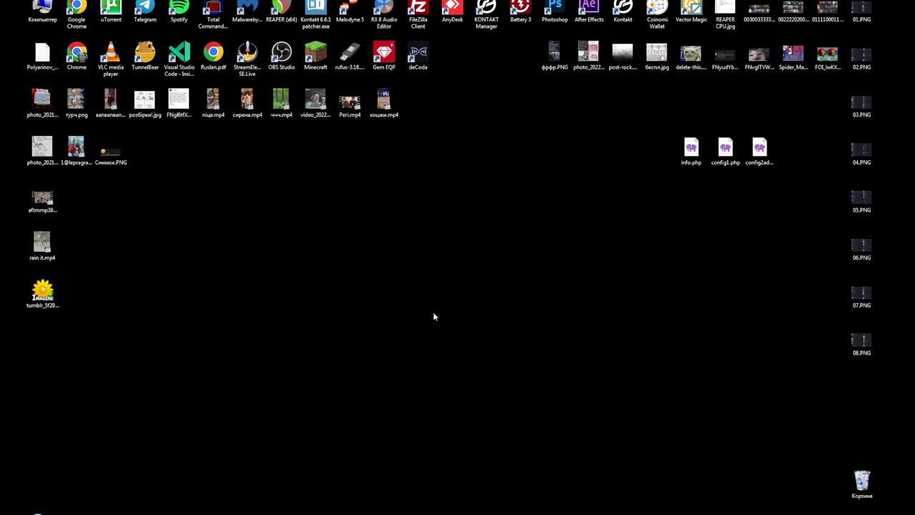
{"action": "key", "text": "Return"}
- Delete the two WTStyles-2022-05-18_1717 backup files in Total Commander and switch back to REAPER
{"action": "key", "text": "alt+Tab"}
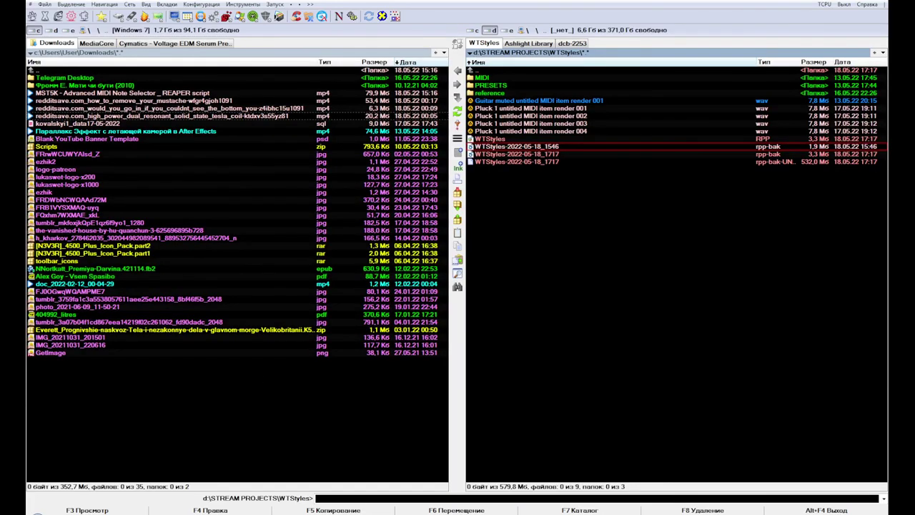
{"action": "left_click", "coordinate": [510, 162], "text": "shift"}
{"action": "key", "text": "Delete"}
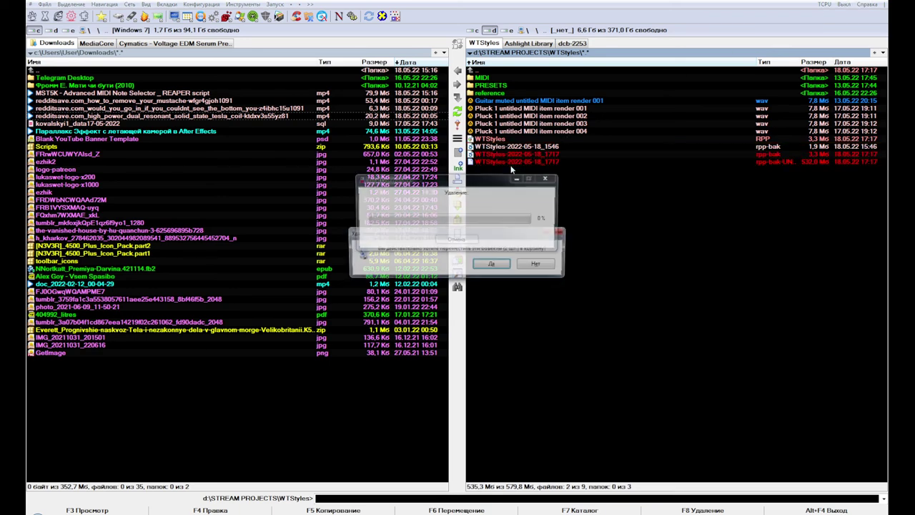
{"action": "key", "text": "Return"}
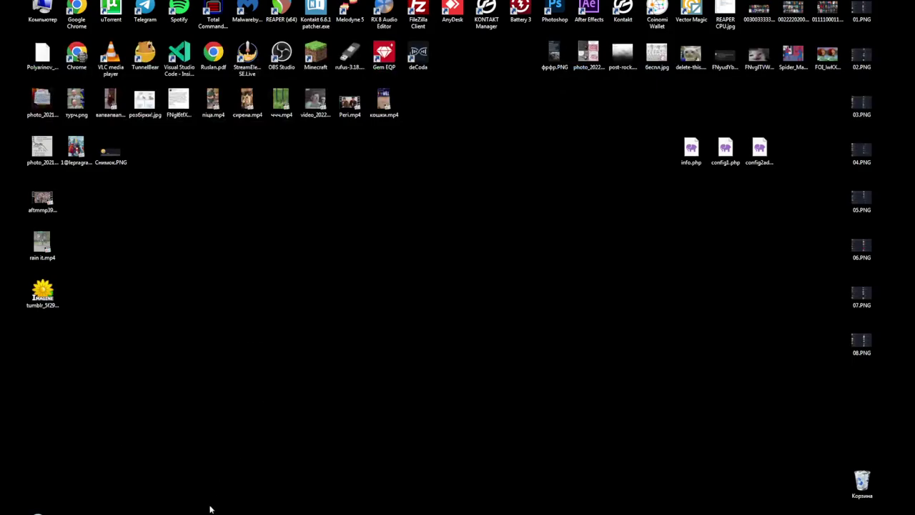
{"action": "left_click", "coordinate": [37, 513]}
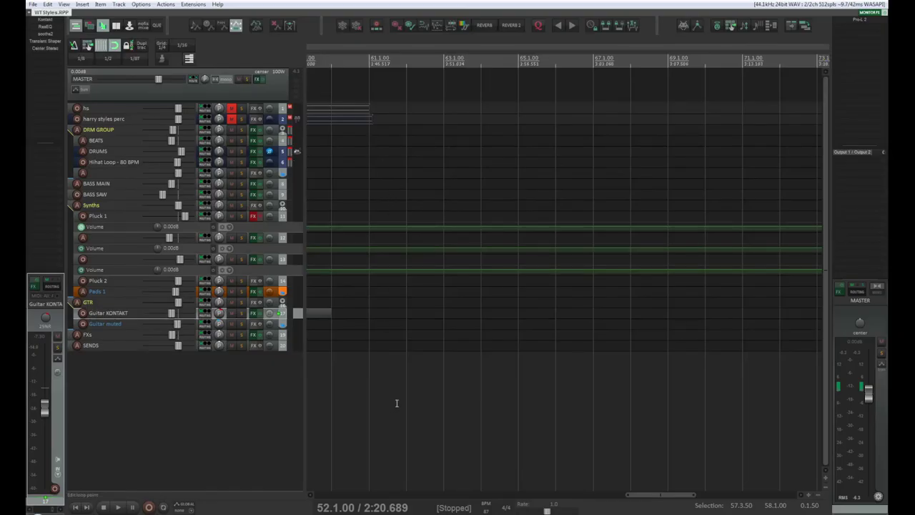
- Play the first CHORUS from 21.1.00 into Verse 2 to review its two pluck parts, and stop playback
{"action": "scroll", "coordinate": [396, 402], "scroll_direction": "down", "scroll_amount": 6}
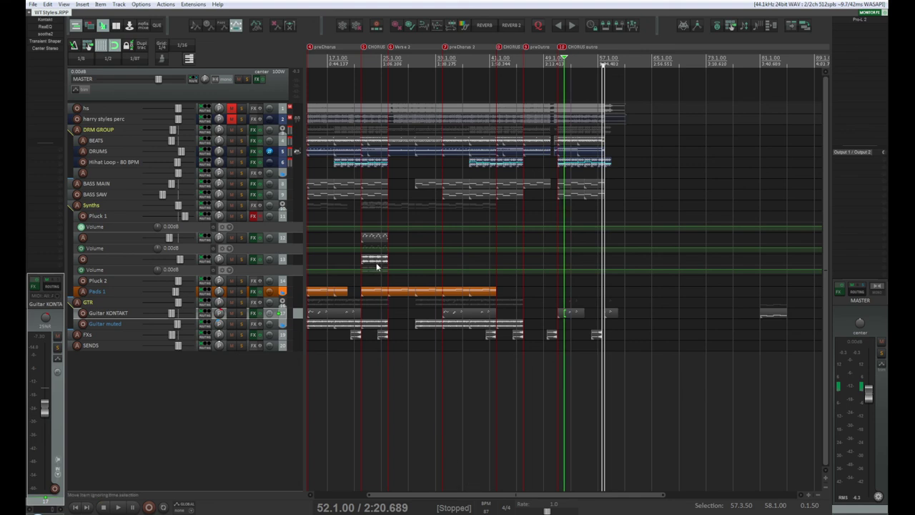
{"action": "scroll", "coordinate": [372, 278], "scroll_direction": "up", "scroll_amount": 3}
{"action": "left_click_drag", "start_coordinate": [526, 498], "coordinate": [456, 498]}
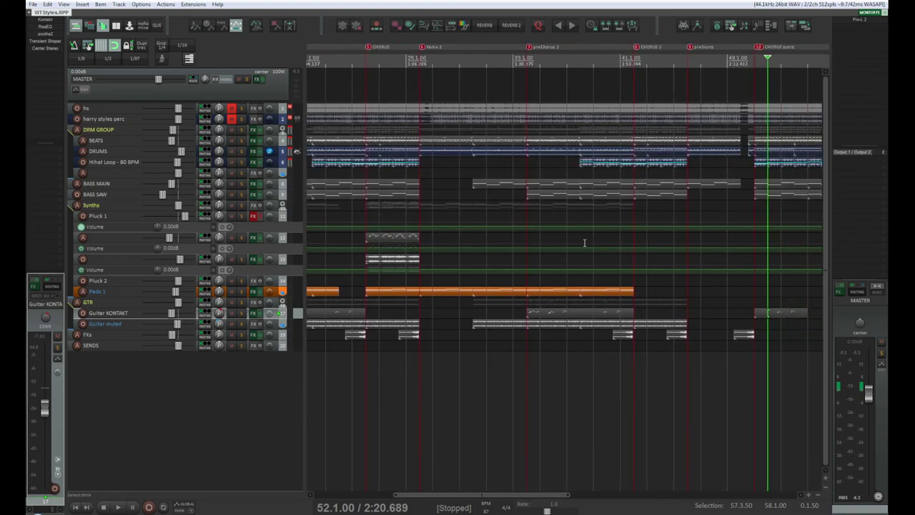
{"action": "left_click", "coordinate": [379, 237]}
{"action": "left_click", "coordinate": [391, 285]}
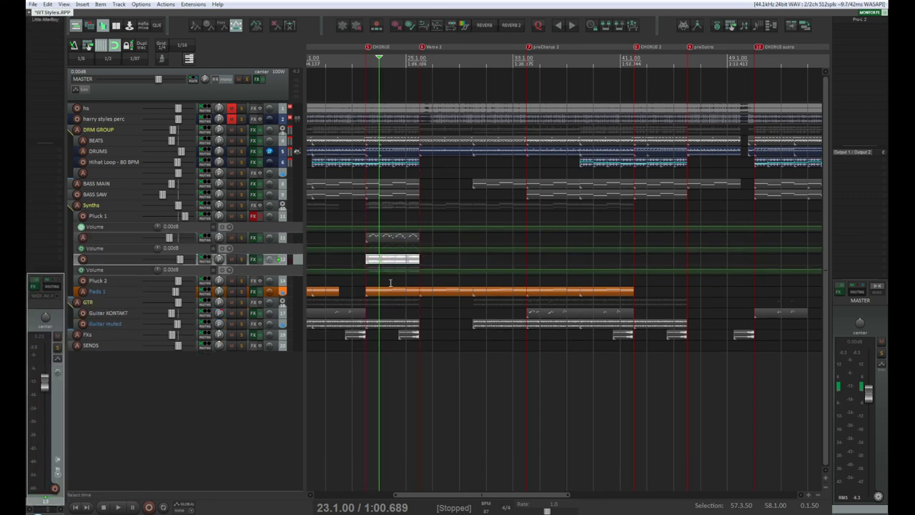
{"action": "left_click_drag", "start_coordinate": [444, 237], "coordinate": [387, 267]}
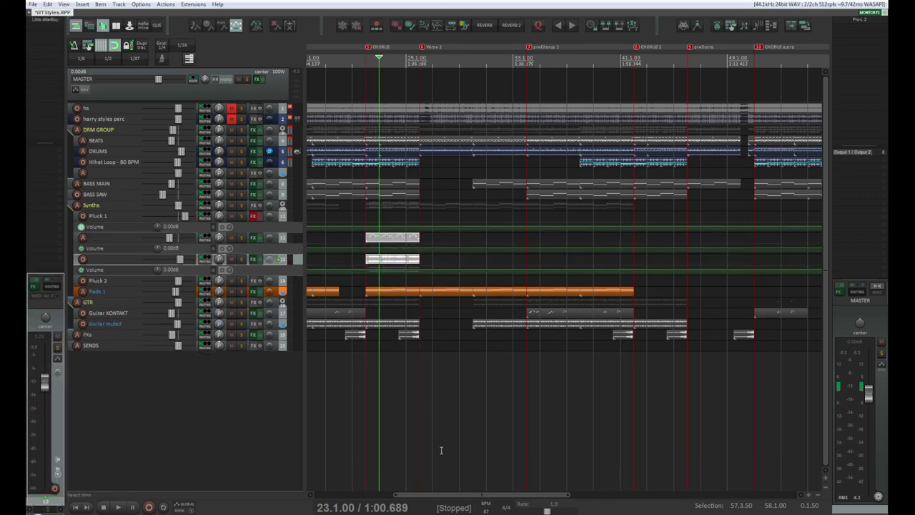
{"action": "left_click", "coordinate": [366, 88]}
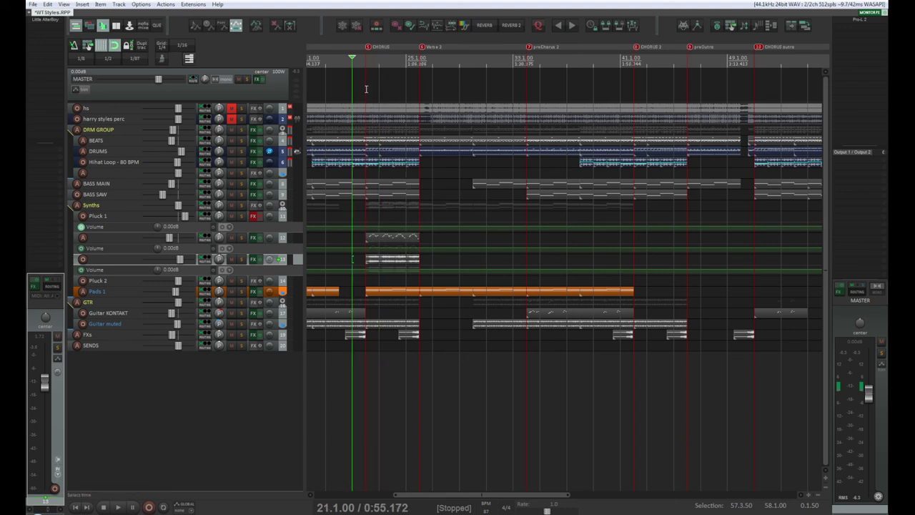
{"action": "key", "text": "space"}
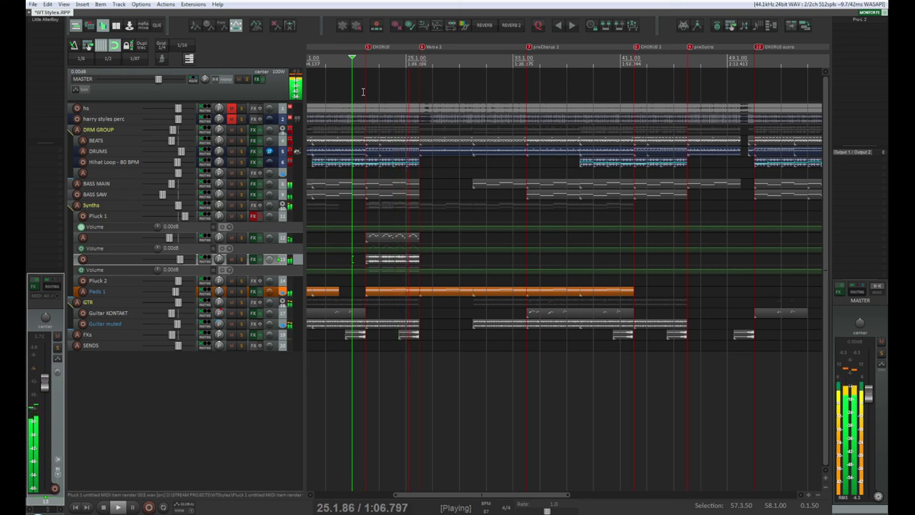
{"action": "scroll", "coordinate": [493, 276], "scroll_direction": "down", "scroll_amount": 3}
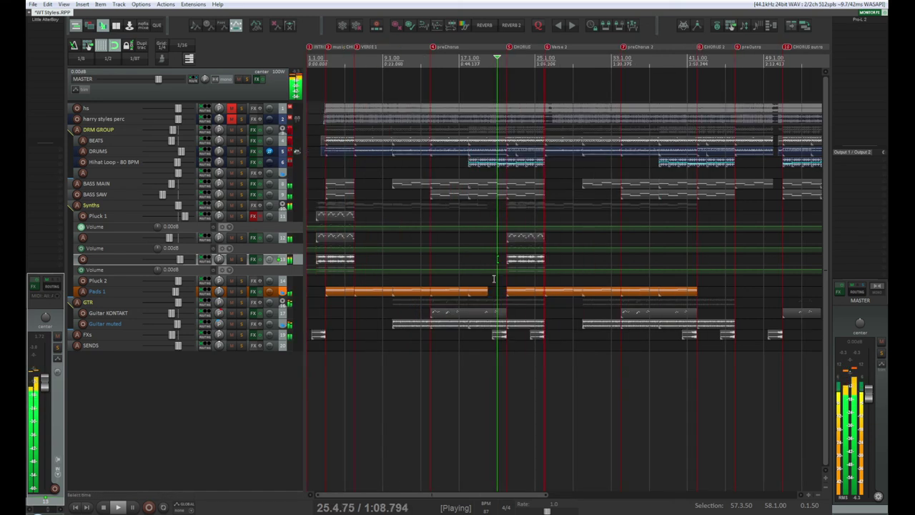
{"action": "scroll", "coordinate": [504, 315], "scroll_direction": "up", "scroll_amount": 3}
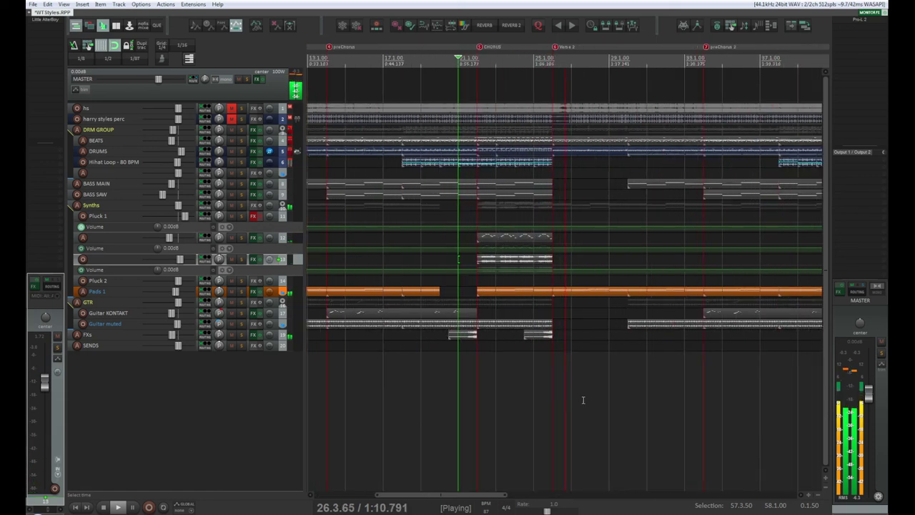
{"action": "key", "text": "space"}
- Copy the first CHORUS's pluck items on tracks 12 and 13 to the start of CHORUS 2 at 42.1.00
{"action": "left_click_drag", "start_coordinate": [580, 231], "coordinate": [476, 265]}
{"action": "scroll", "coordinate": [473, 498], "scroll_direction": "right", "scroll_amount": 4}
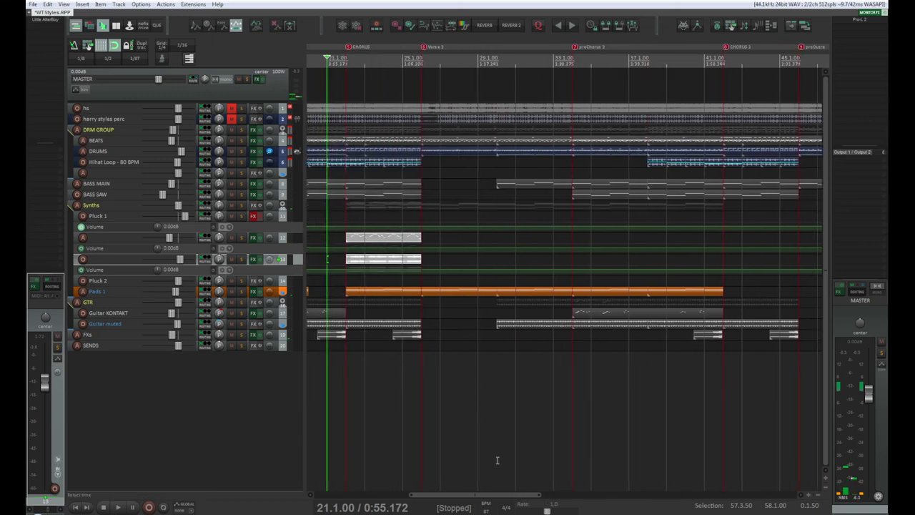
{"action": "left_click_drag", "start_coordinate": [371, 241], "coordinate": [790, 238]}
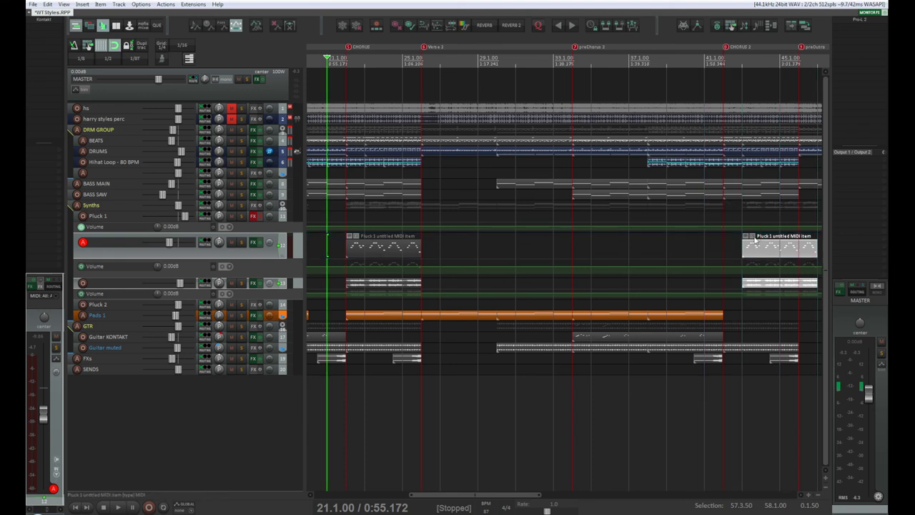
{"action": "left_click_drag", "start_coordinate": [518, 503], "coordinate": [594, 494]}
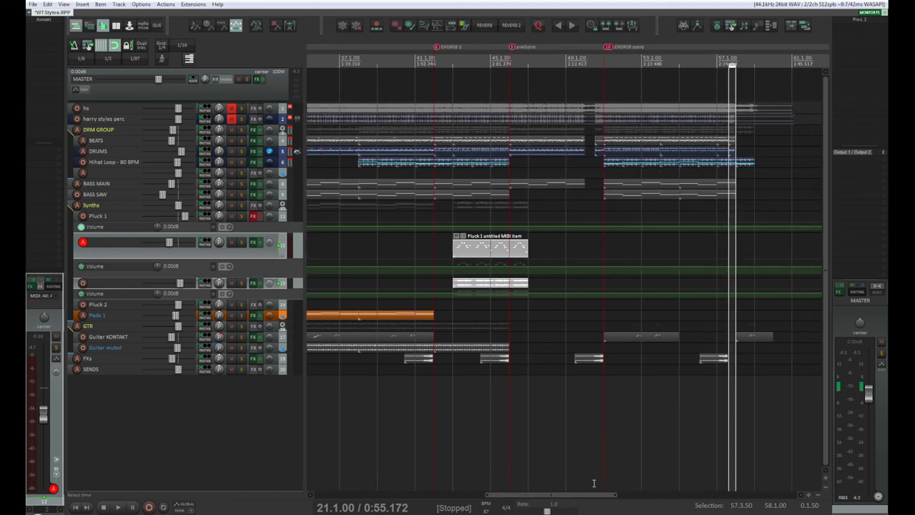
{"action": "scroll", "coordinate": [496, 407], "scroll_direction": "up", "scroll_amount": 2}
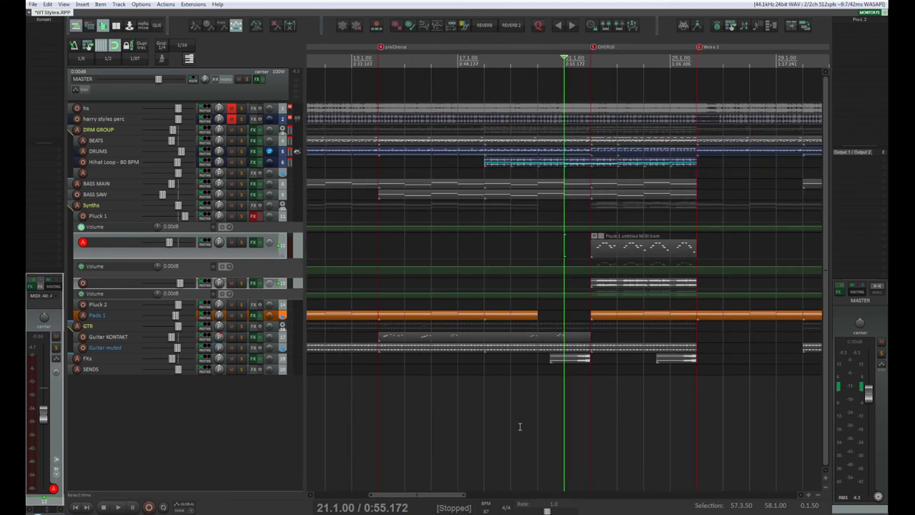
{"action": "left_click_drag", "start_coordinate": [439, 495], "coordinate": [578, 488]}
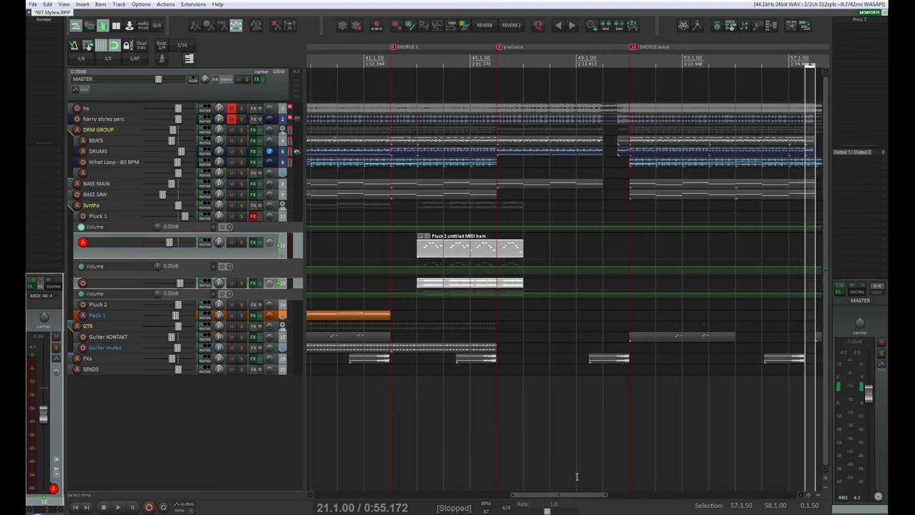
{"action": "left_click_drag", "start_coordinate": [464, 247], "coordinate": [443, 249]}
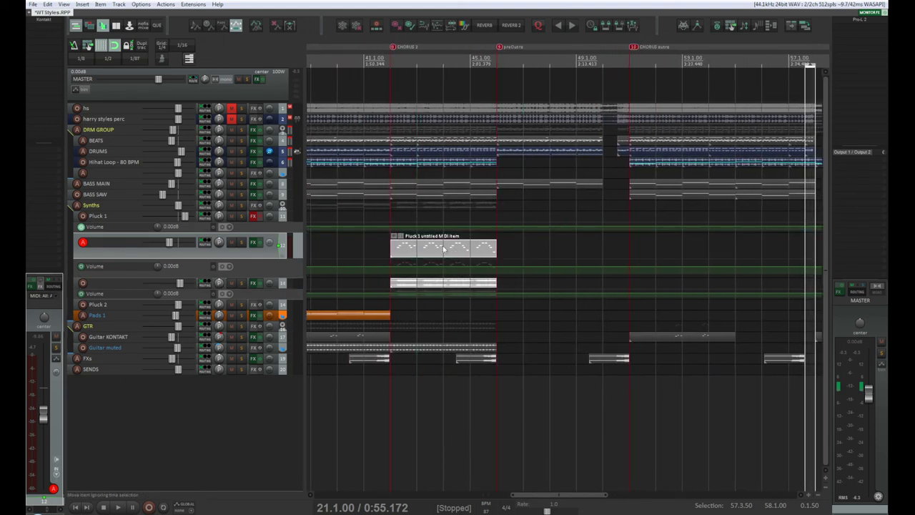
- Play from CHORUS 2 and copy its track 12 Pluck 1 MIDI item to the start of preOutro at 46.1.00
{"action": "left_click", "coordinate": [390, 82]}
{"action": "key", "text": "space"}
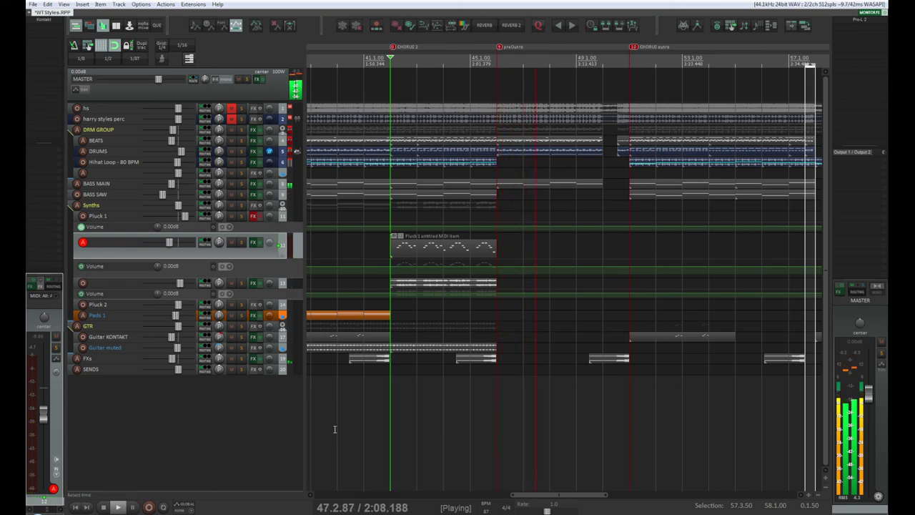
{"action": "left_click", "coordinate": [441, 251]}
{"action": "left_click_drag", "start_coordinate": [445, 252], "coordinate": [552, 249]}
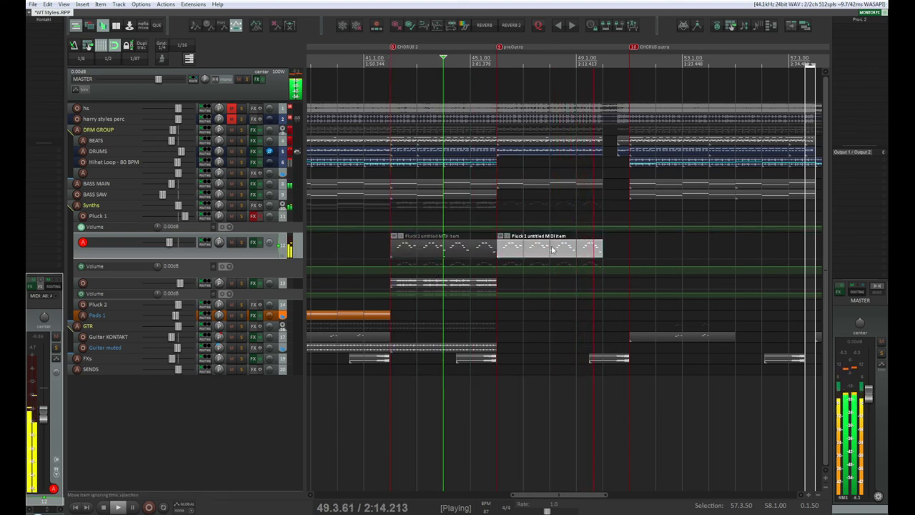
{"action": "key", "text": "space"}
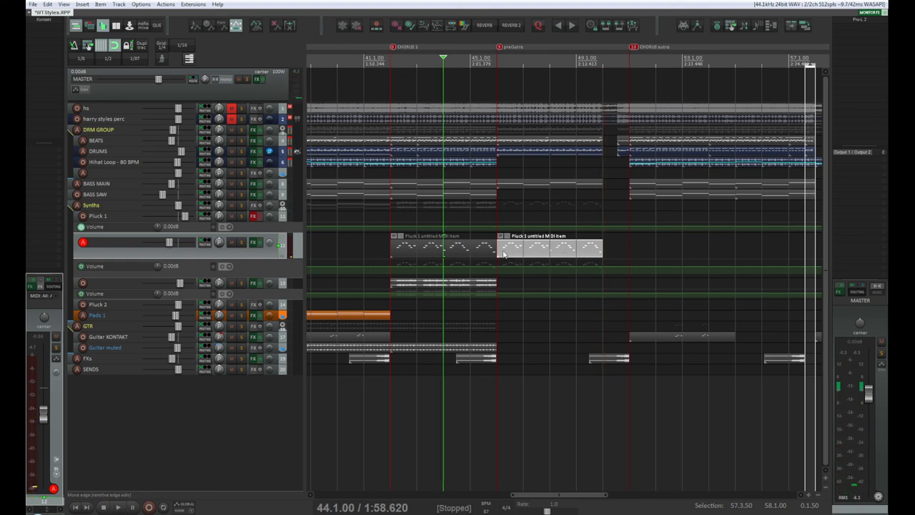
- Copy both CHORUS 2 pluck items to the start of the CHORUS outro at 51.1.00 and play from 50.1.00
{"action": "left_click_drag", "start_coordinate": [438, 220], "coordinate": [667, 288]}
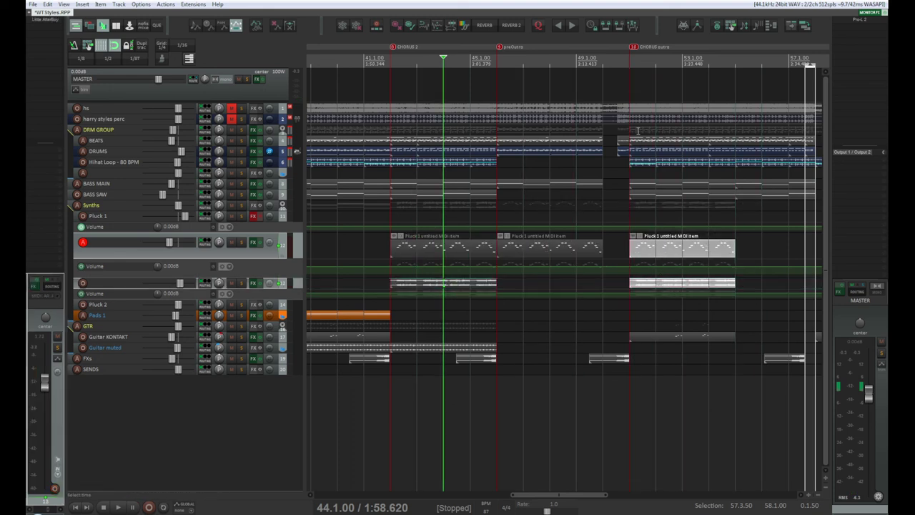
{"action": "left_click", "coordinate": [603, 63]}
{"action": "key", "text": "space"}
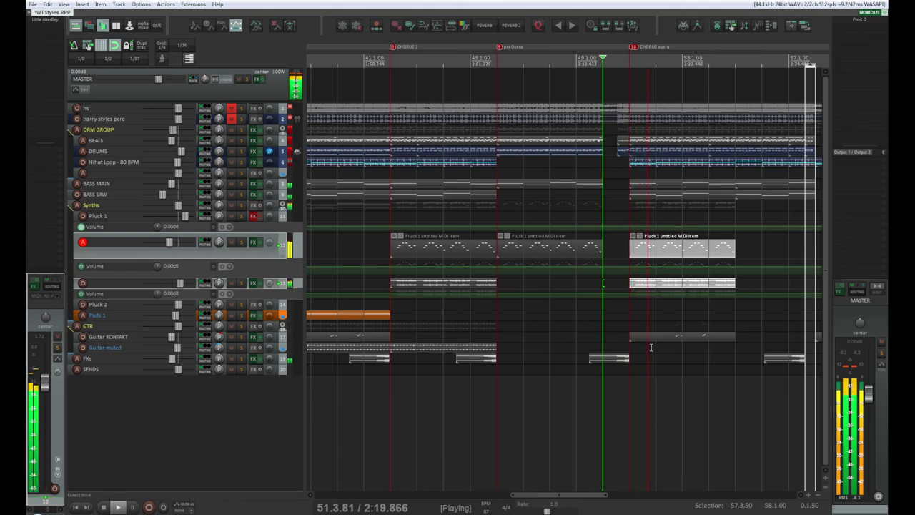
{"action": "scroll", "coordinate": [661, 361], "scroll_direction": "down", "scroll_amount": 2}
{"action": "scroll", "coordinate": [661, 361], "scroll_direction": "up", "scroll_amount": 2}
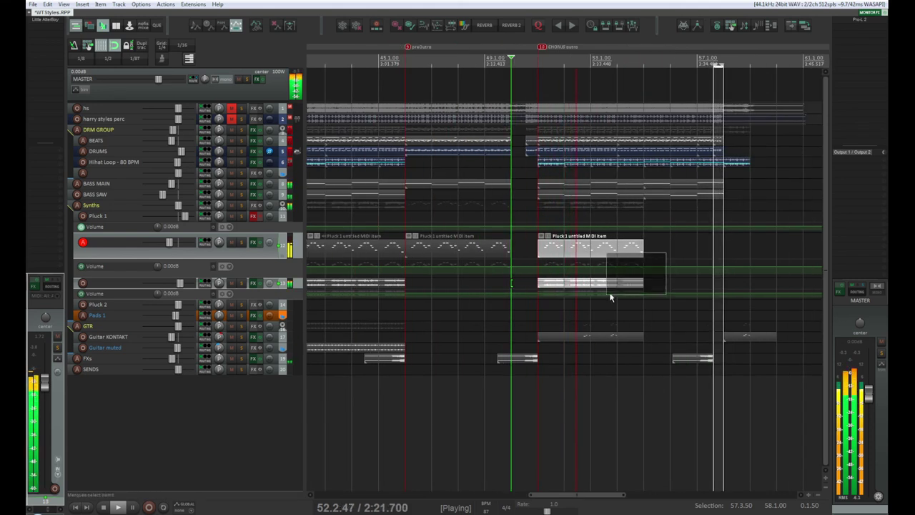
- Copy both CHORUS outro pluck items on tracks 12 and 13 to 55.1.00, place the cursor at 52.1.00 and stop playback
{"action": "left_click_drag", "start_coordinate": [553, 283], "coordinate": [659, 281]}
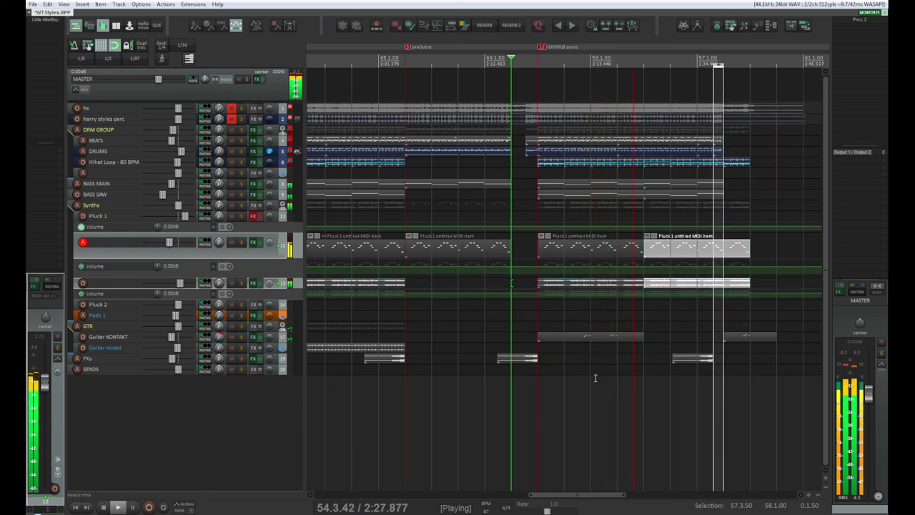
{"action": "left_click", "coordinate": [563, 79]}
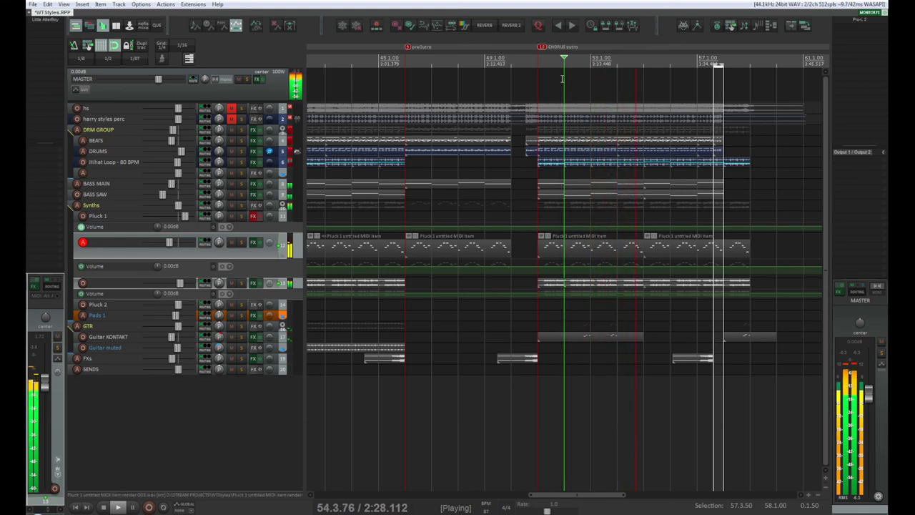
{"action": "key", "text": "space"}
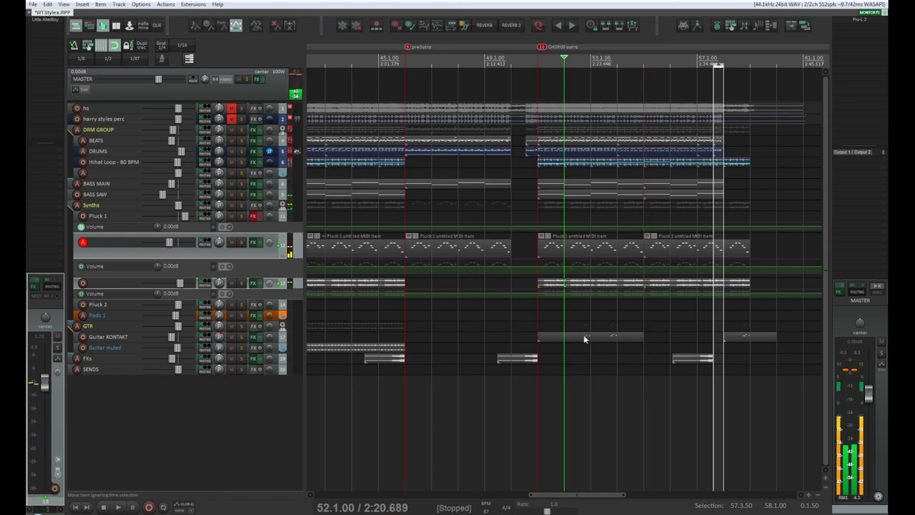
- Select the Guitar KONTAKT item at the start of the CHORUS outro and play from 52.1.00 to review its timing
{"action": "scroll", "coordinate": [584, 338], "scroll_direction": "up", "scroll_amount": 3}
{"action": "left_click", "coordinate": [589, 336]}
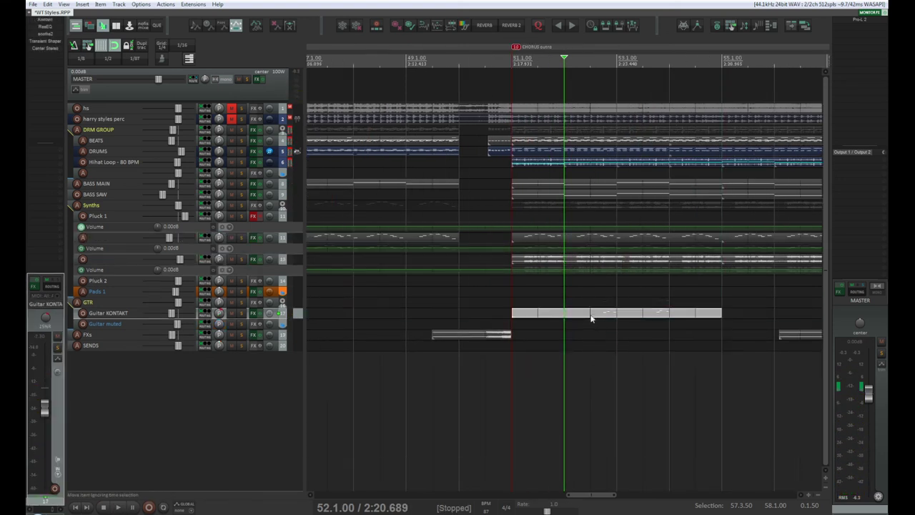
{"action": "key", "text": "space"}
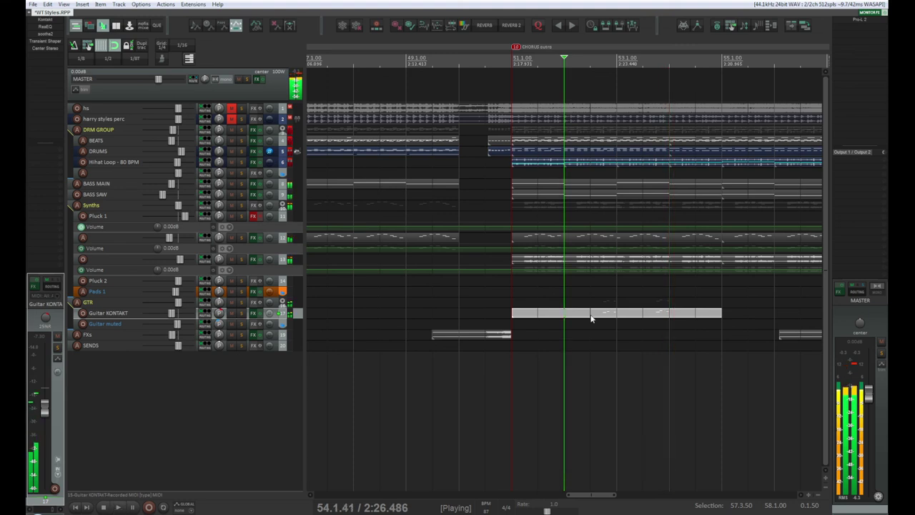
{"action": "key", "text": "space"}
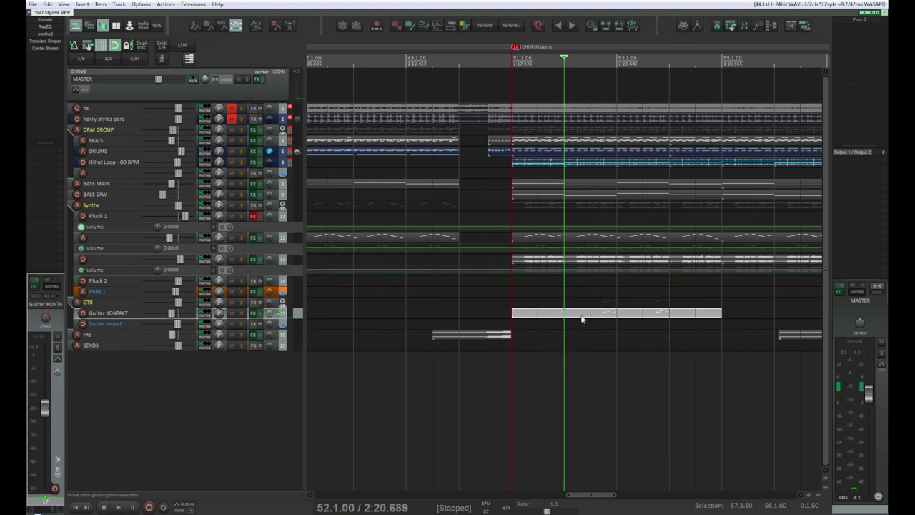
- Try the outro's Guitar KONTAKT item at 50.3.00 and 50.1.00, playing from 52.1.00 for each position
{"action": "left_click_drag", "start_coordinate": [580, 321], "coordinate": [565, 324]}
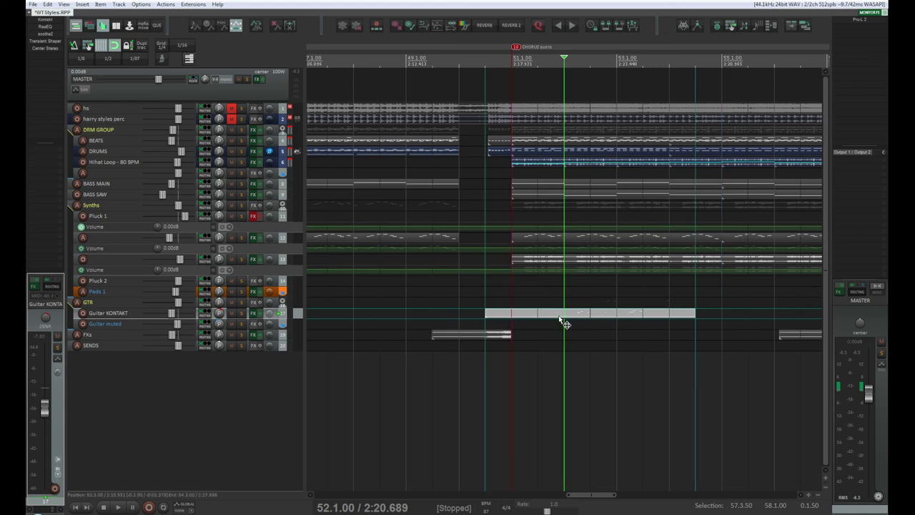
{"action": "key", "text": "space"}
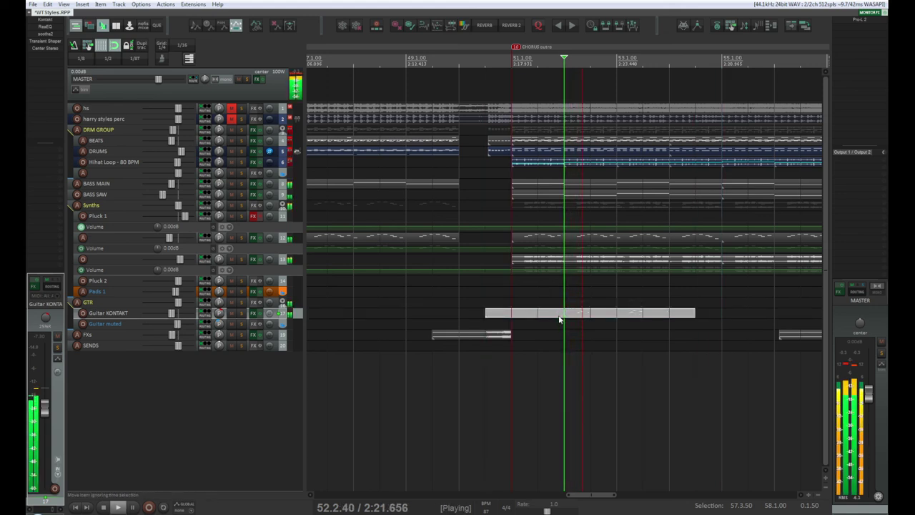
{"action": "key", "text": "space"}
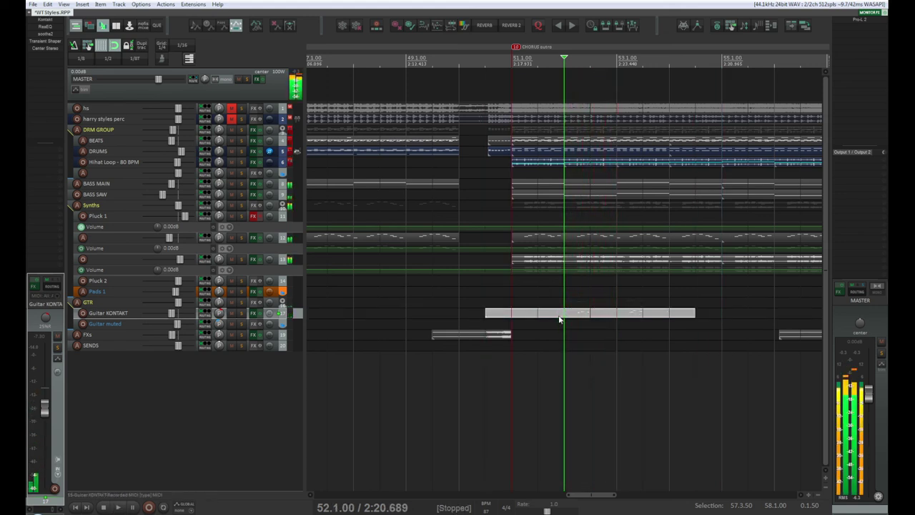
{"action": "left_click", "coordinate": [556, 324]}
{"action": "left_click_drag", "start_coordinate": [557, 324], "coordinate": [541, 317]}
{"action": "key", "text": "space"}
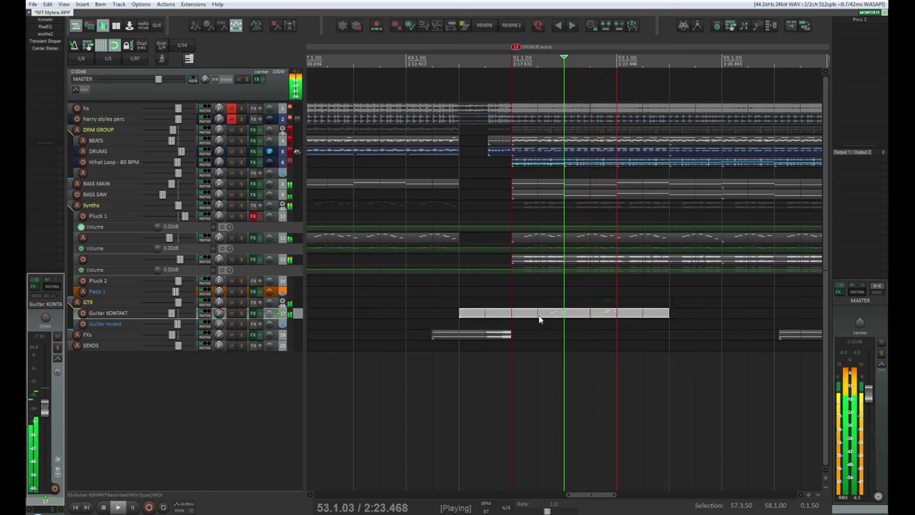
- Try the Guitar KONTAKT item at 51.1.00 and 51.3.00, settle it at 52.1.00, and play from 52.1.00
{"action": "left_click_drag", "start_coordinate": [542, 319], "coordinate": [601, 319]}
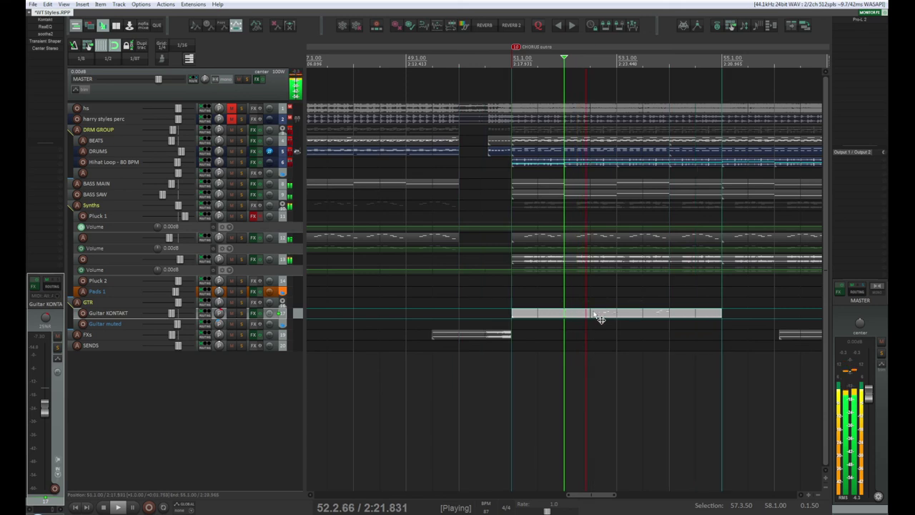
{"action": "mouse_move", "coordinate": [592, 495]}
{"action": "left_mouse_down"}
{"action": "mouse_move", "coordinate": [608, 495]}
{"action": "mouse_move", "coordinate": [598, 495]}
{"action": "left_mouse_up"}
{"action": "left_click_drag", "start_coordinate": [581, 318], "coordinate": [604, 319]}
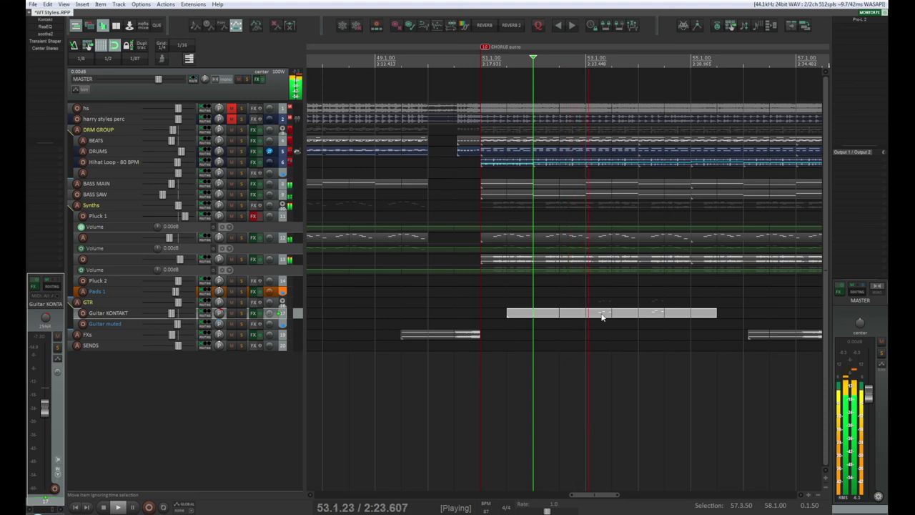
{"action": "key", "text": "space"}
{"action": "left_click_drag", "start_coordinate": [603, 316], "coordinate": [621, 319]}
{"action": "key", "text": "space"}
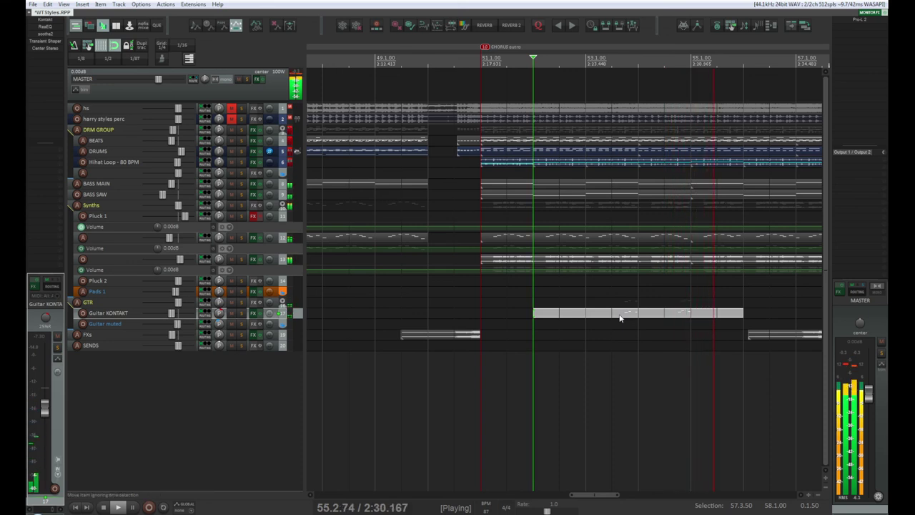
- Trim the end of the last Pluck 1 MIDI item on track 12 to 58.1.00 and play the ending from 57.3.00
{"action": "left_click_drag", "start_coordinate": [595, 495], "coordinate": [624, 495]}
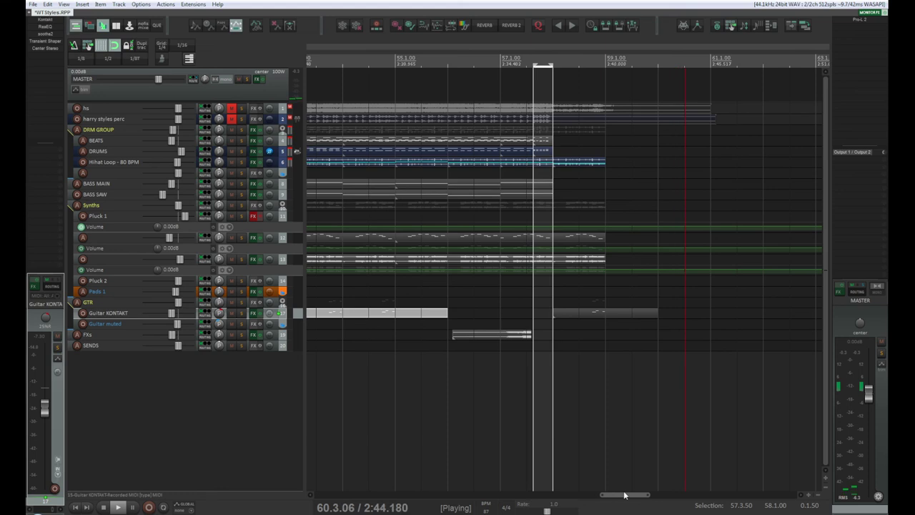
{"action": "left_click", "coordinate": [576, 248]}
{"action": "left_click", "coordinate": [577, 250]}
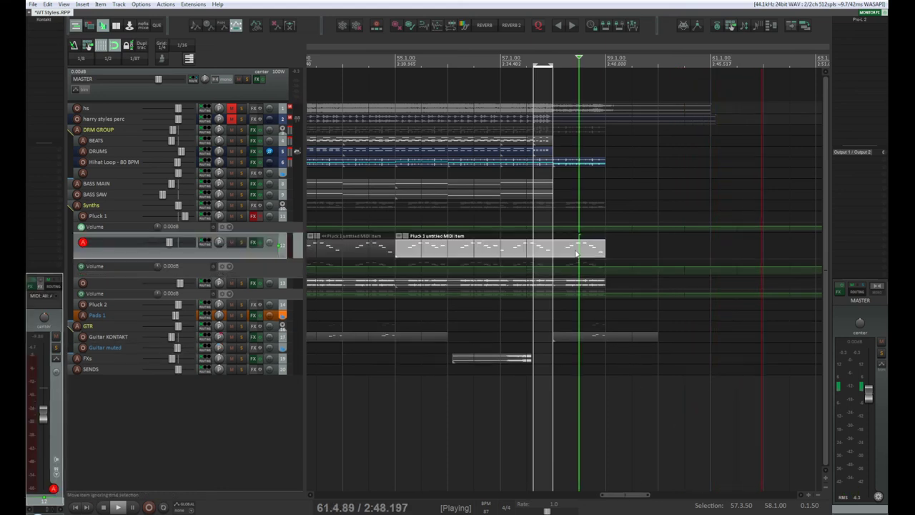
{"action": "left_click", "coordinate": [592, 284]}
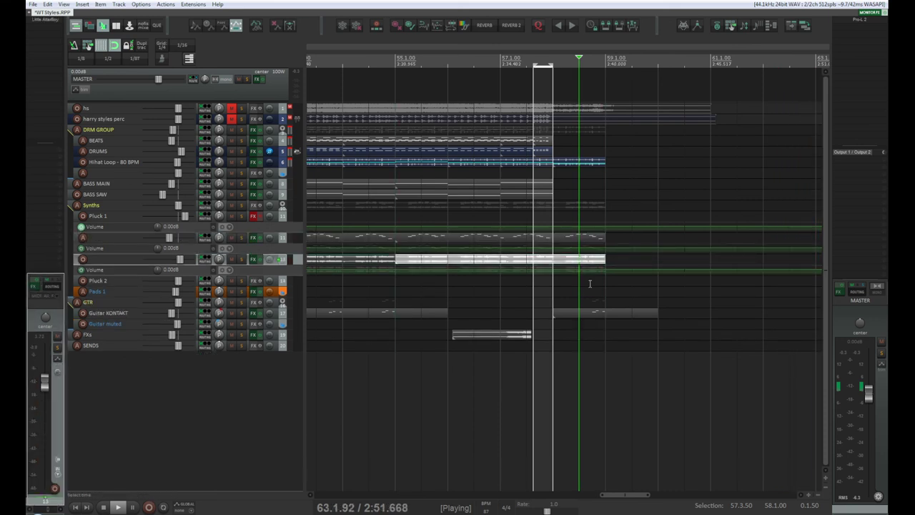
{"action": "left_click", "coordinate": [584, 236]}
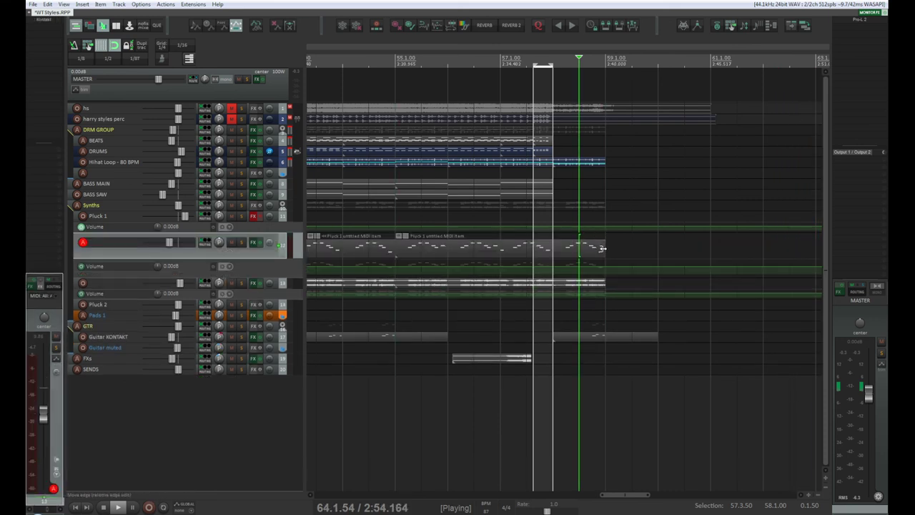
{"action": "left_click_drag", "start_coordinate": [603, 248], "coordinate": [553, 248]}
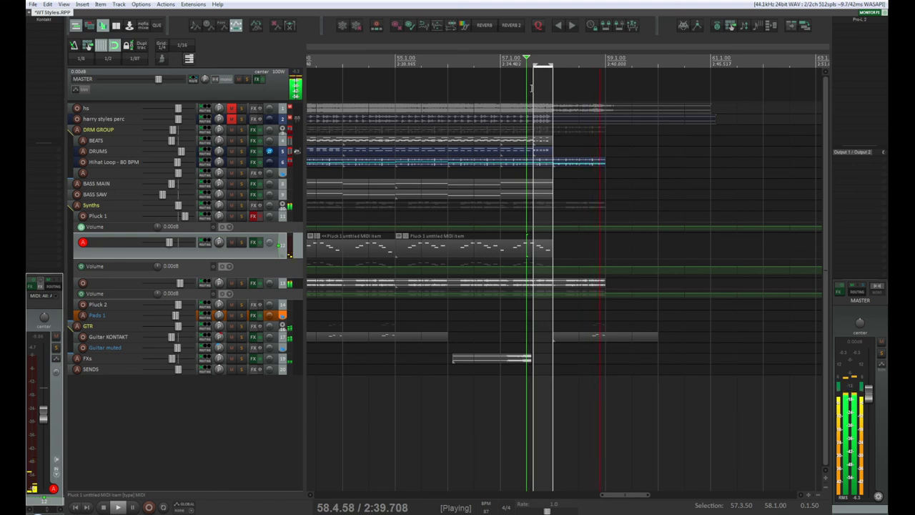
{"action": "key", "text": "space"}
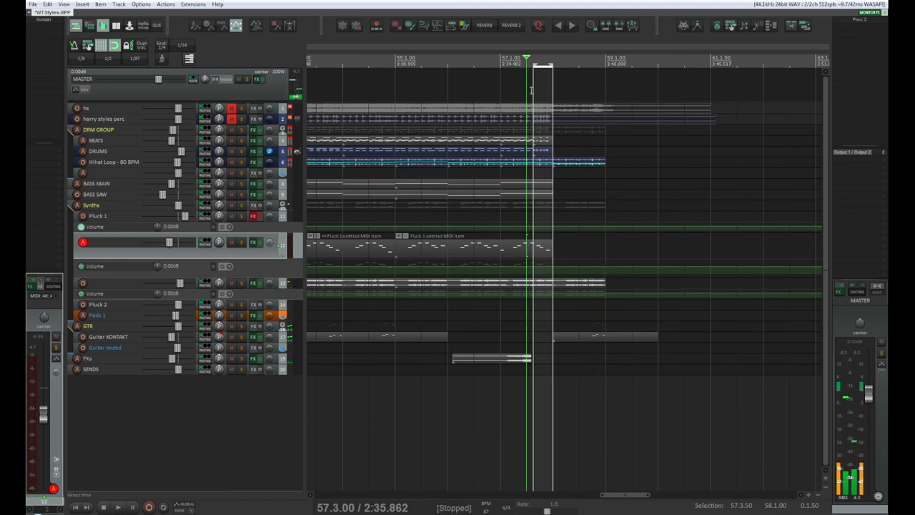
- Try the Guitar KONTAKT item from 58.1.00 at 58.3.00 and play the ending from 58.3.00
{"action": "left_click", "coordinate": [595, 337]}
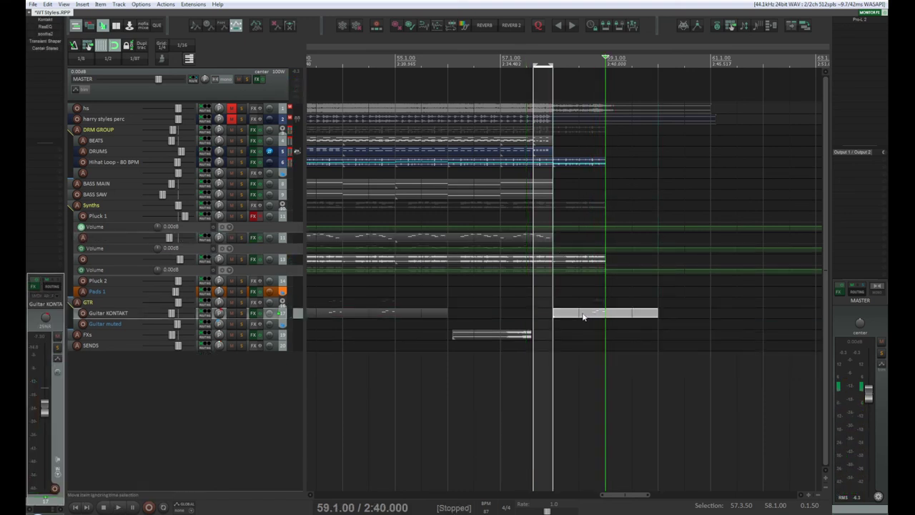
{"action": "left_click_drag", "start_coordinate": [583, 317], "coordinate": [611, 321]}
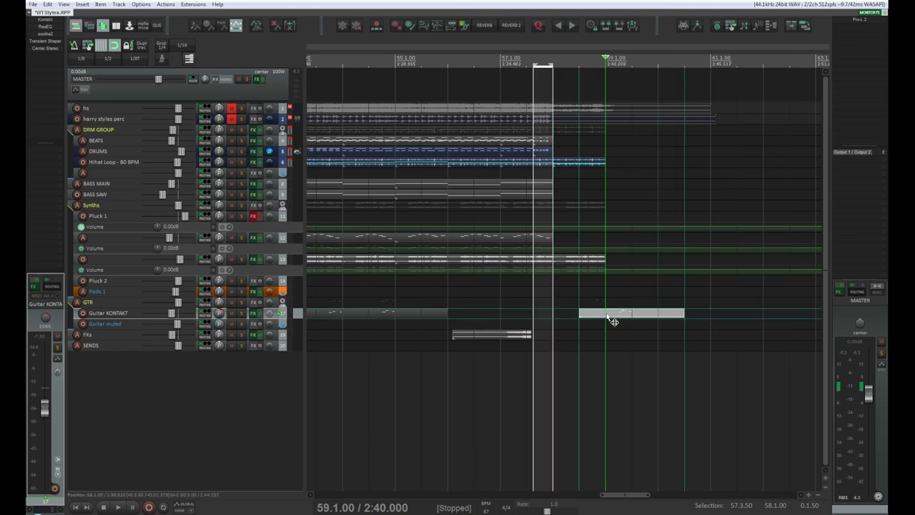
{"action": "key", "text": "space"}
{"action": "key", "text": "space"}
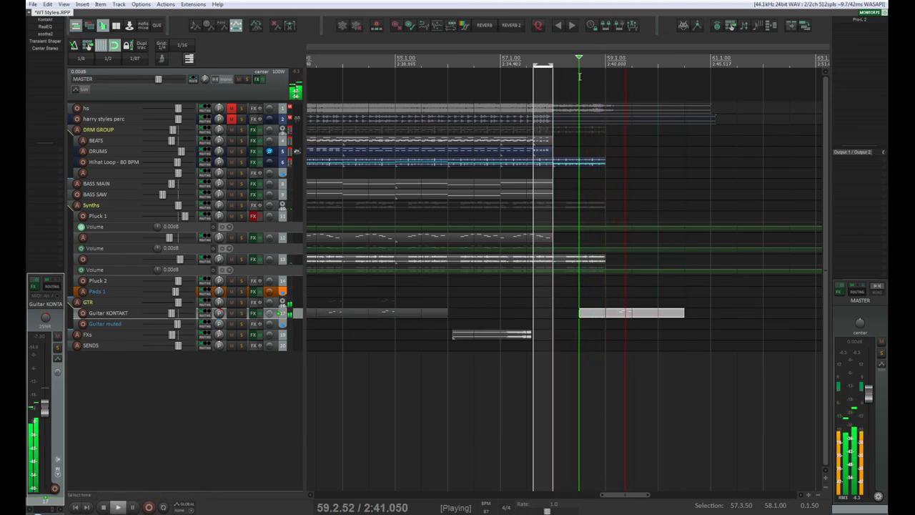
{"action": "key", "text": "space"}
{"action": "key", "text": "space"}
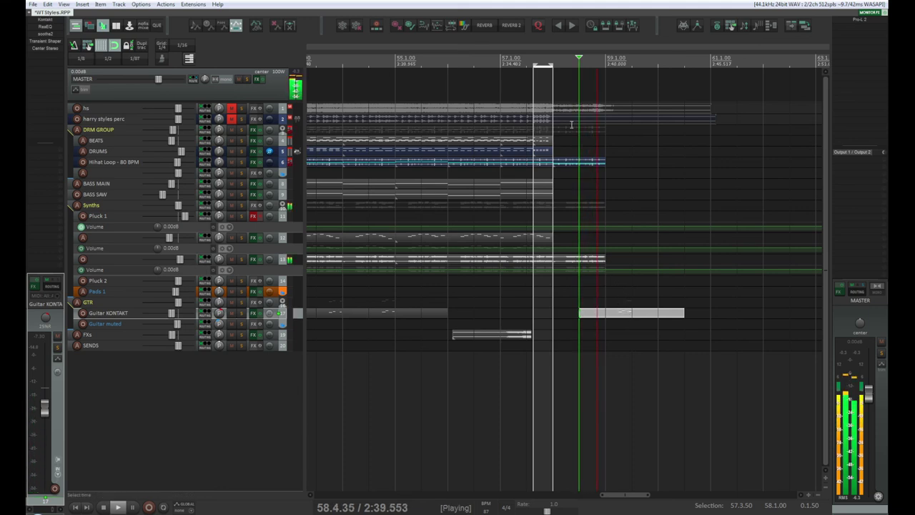
{"action": "key", "text": "space"}
- Delete the Guitar KONTAKT item at 58.3.00 and save the project
{"action": "left_click", "coordinate": [625, 316]}
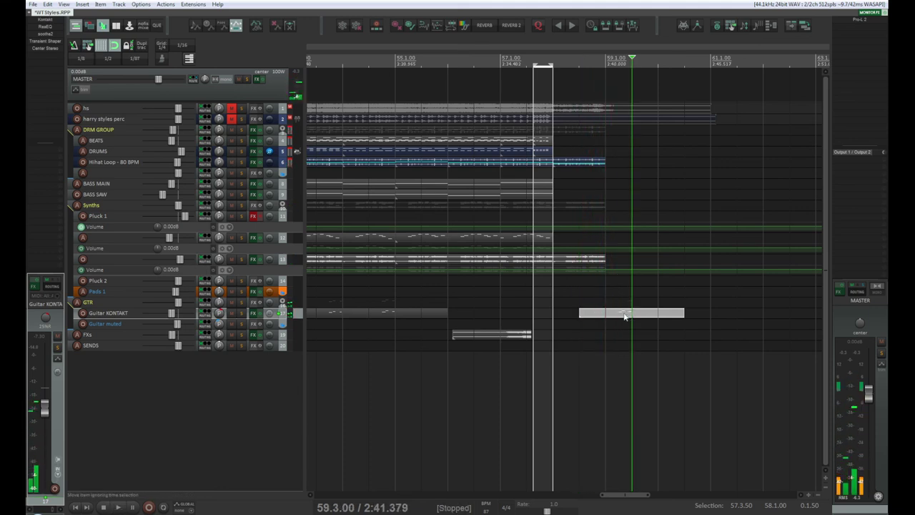
{"action": "key", "text": "Delete"}
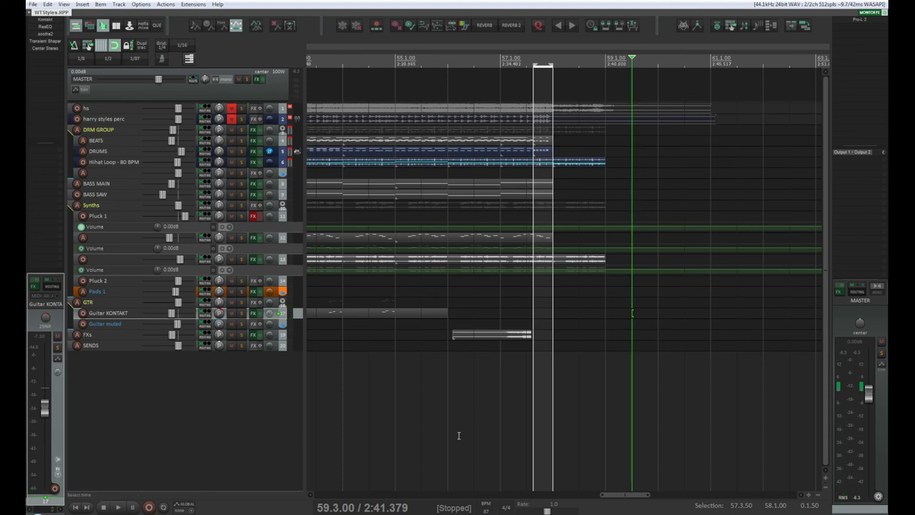
{"action": "scroll", "coordinate": [427, 473], "scroll_direction": "down", "scroll_amount": 4}
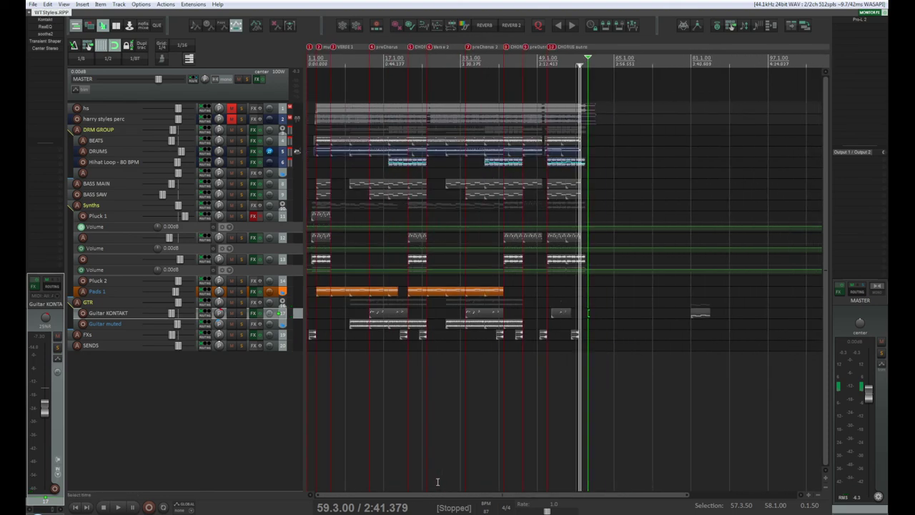
- Select the Pads 1 track in the full arrangement
{"action": "scroll", "coordinate": [437, 481], "scroll_direction": "up", "scroll_amount": 1}
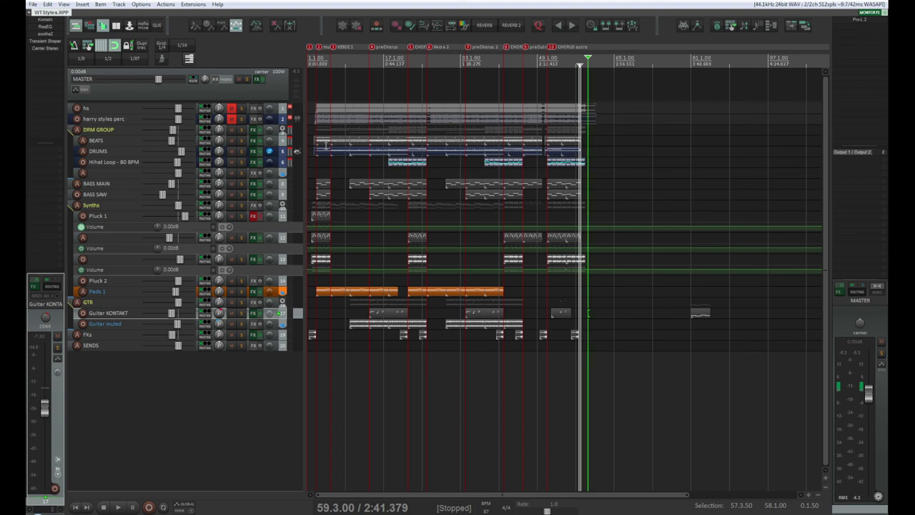
{"action": "key", "text": "alt+Tab"}
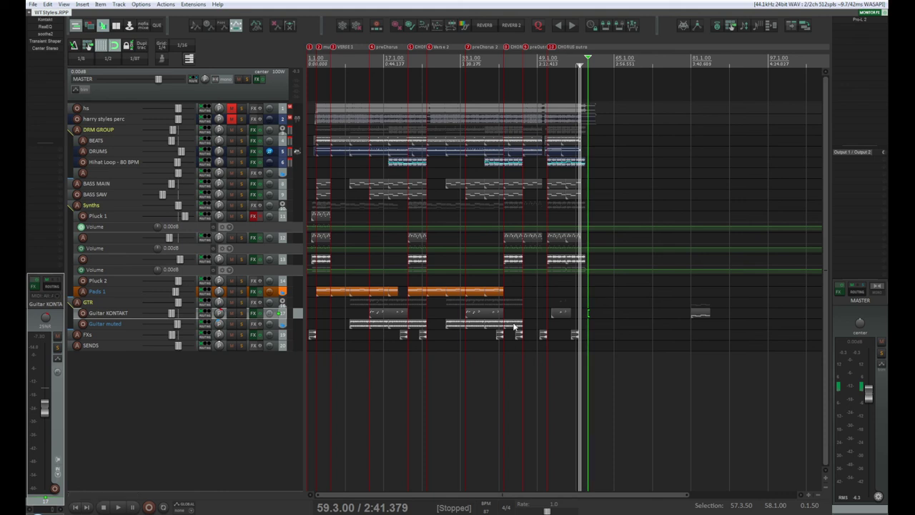
{"action": "left_click", "coordinate": [284, 291]}
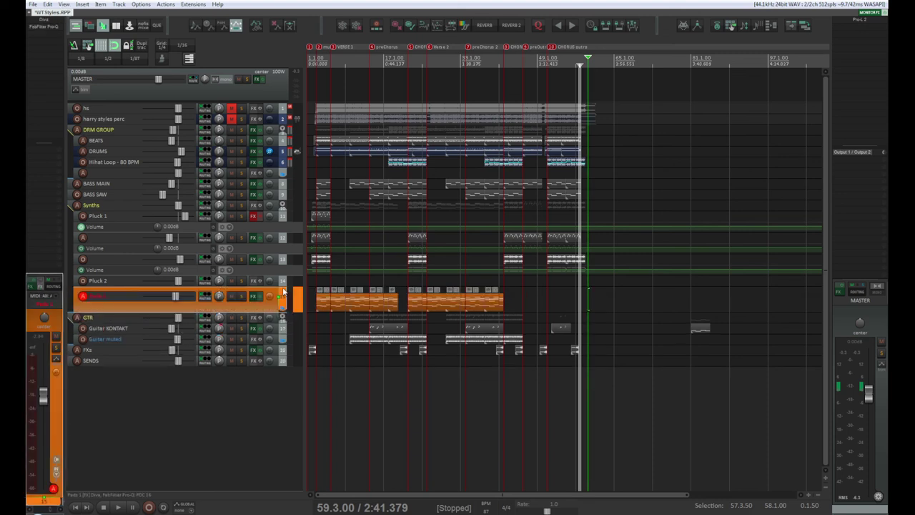